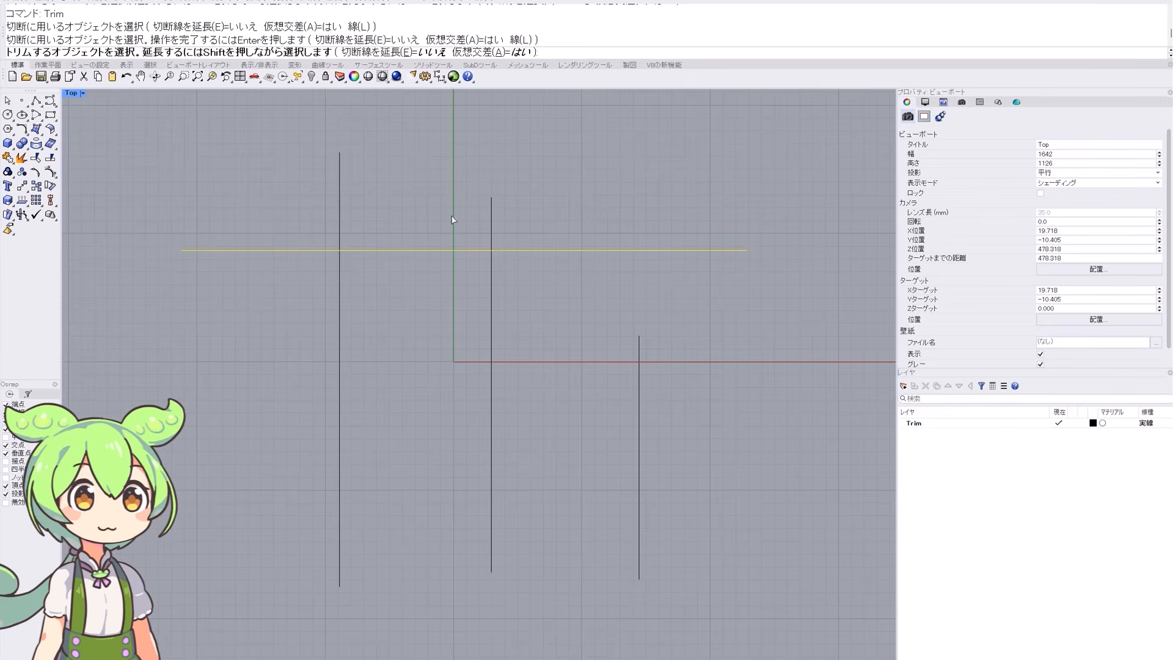
- Trim the two left vertical lines above the horizontal cutting line and extend the short right vertical line up to it
left_click(491, 208)
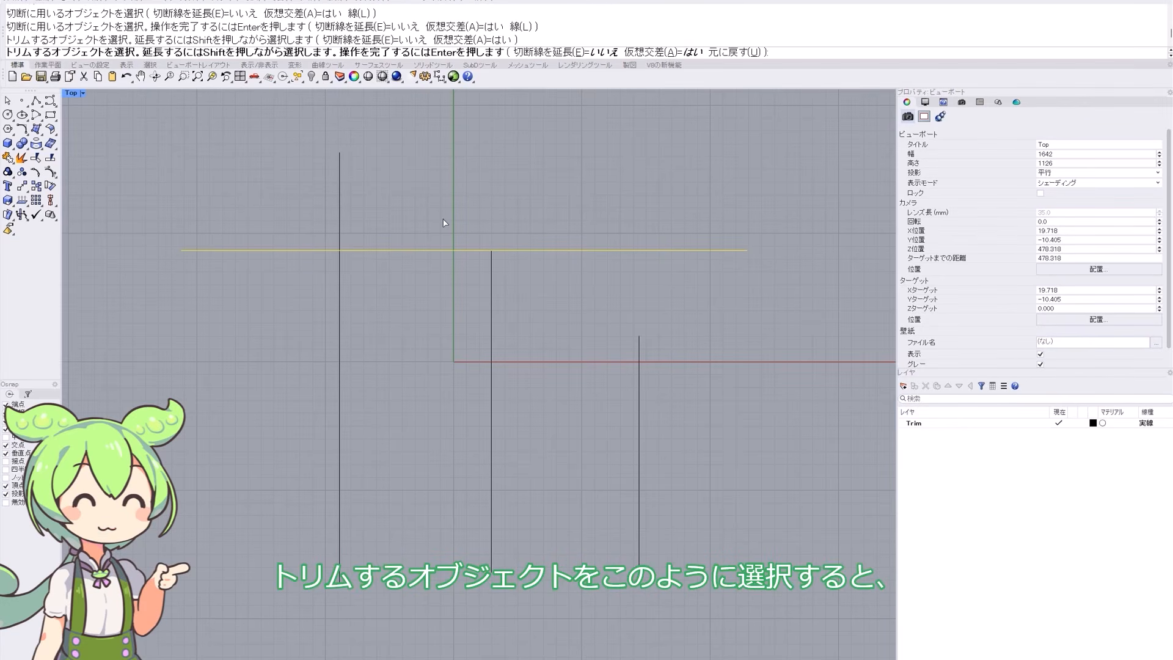
left_click_drag(390, 173, 295, 217)
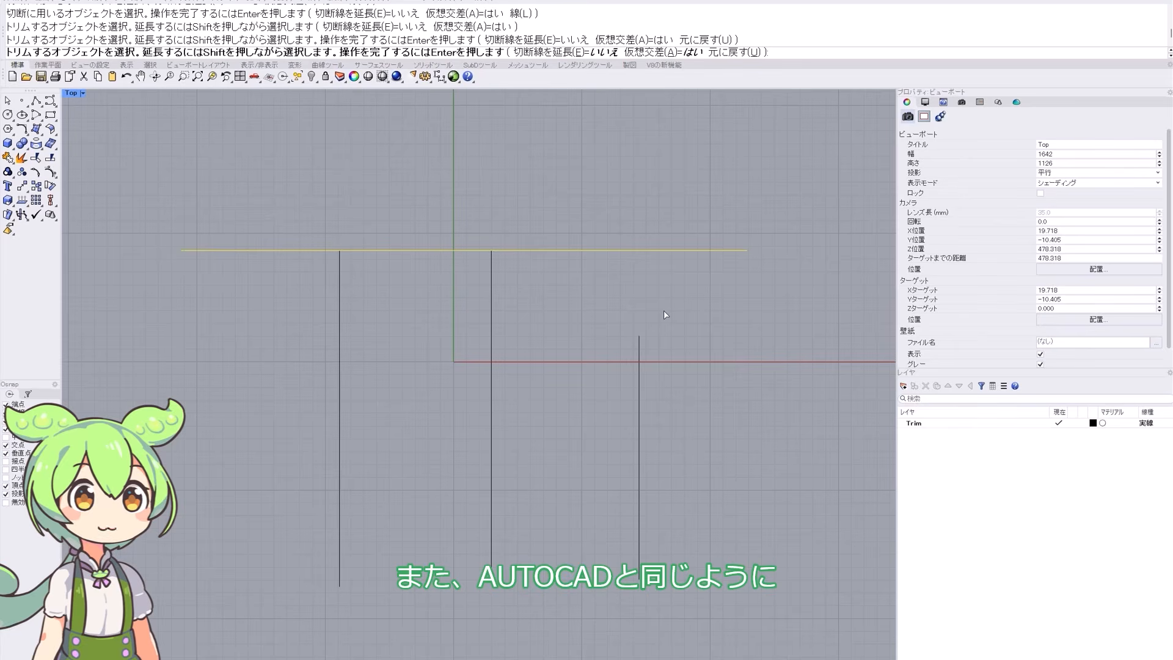
left_click(639, 339, "shift")
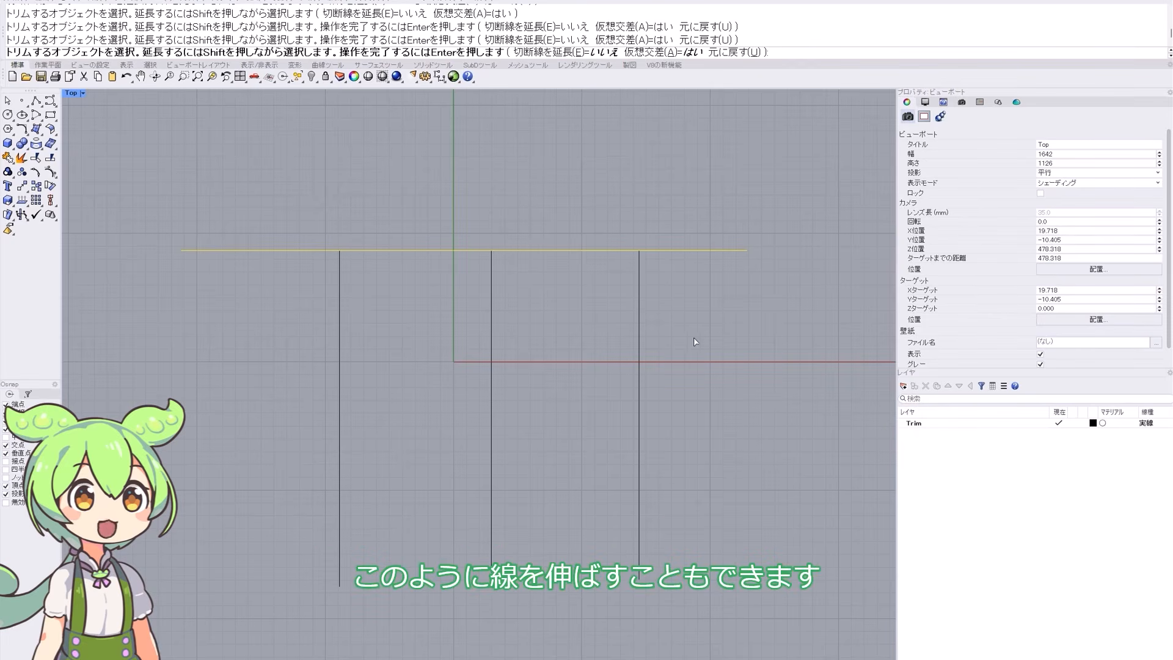
key("Return")
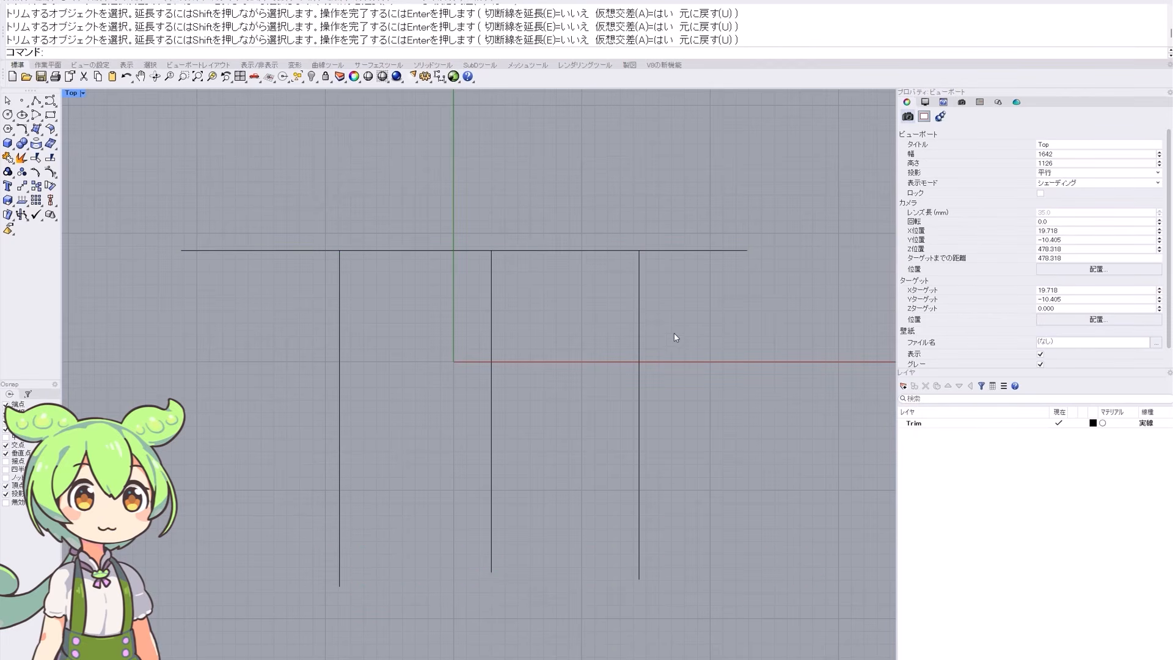
- Show the control points of the extended right vertical line and select the extra point between its two ends
left_click(640, 298)
key("F10")
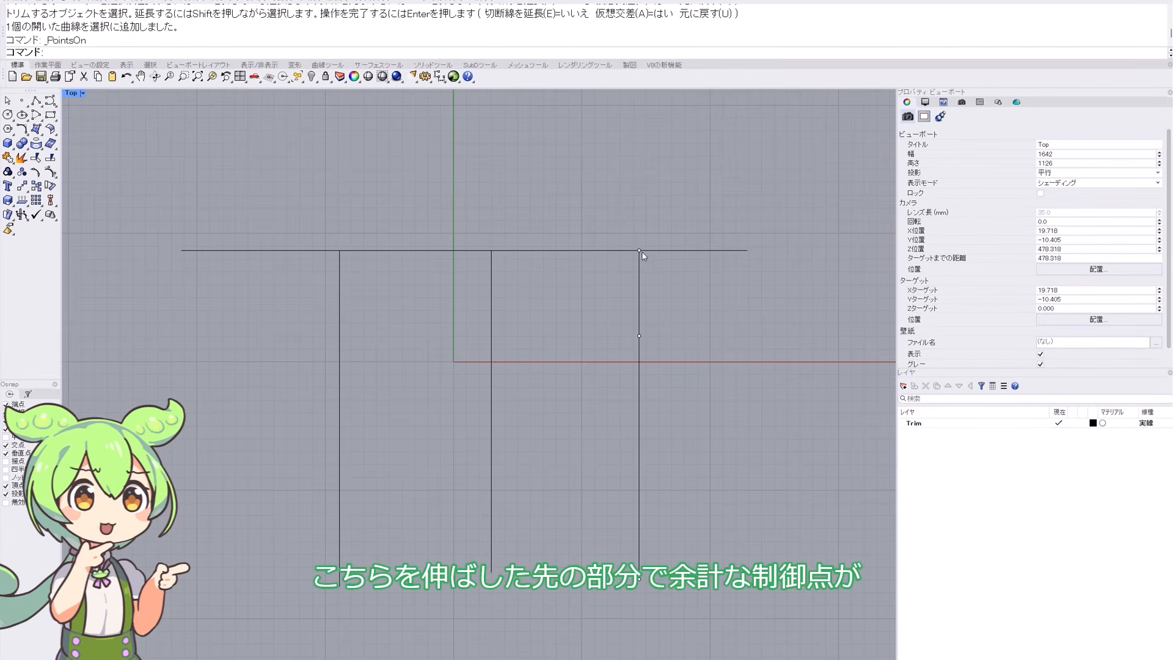
left_click(638, 336)
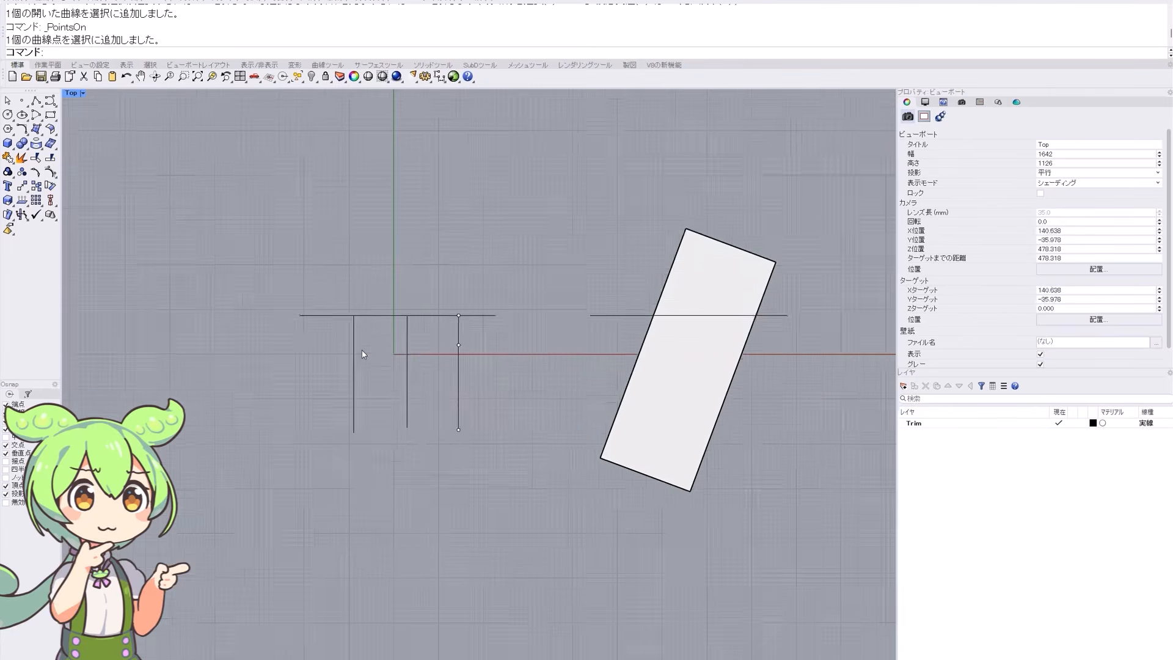
- Select the horizontal line crossing the box and examine its height relative to the box in the Perspective view
scroll(363, 354, "down", 3)
scroll(622, 339, "up", 5)
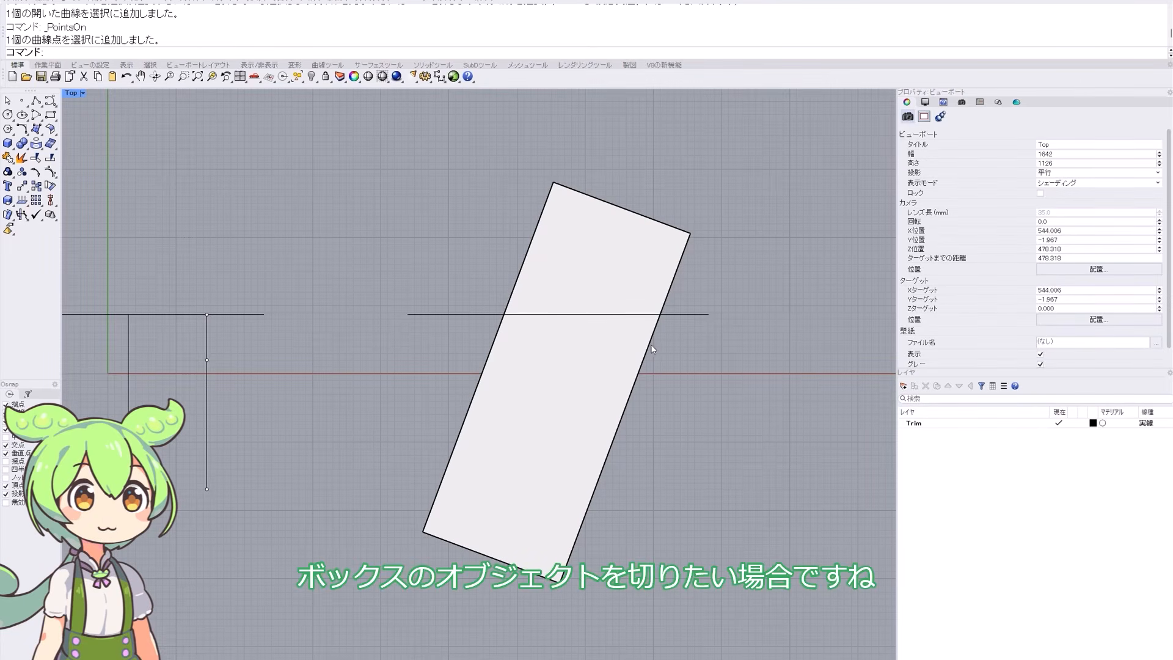
left_click(472, 313)
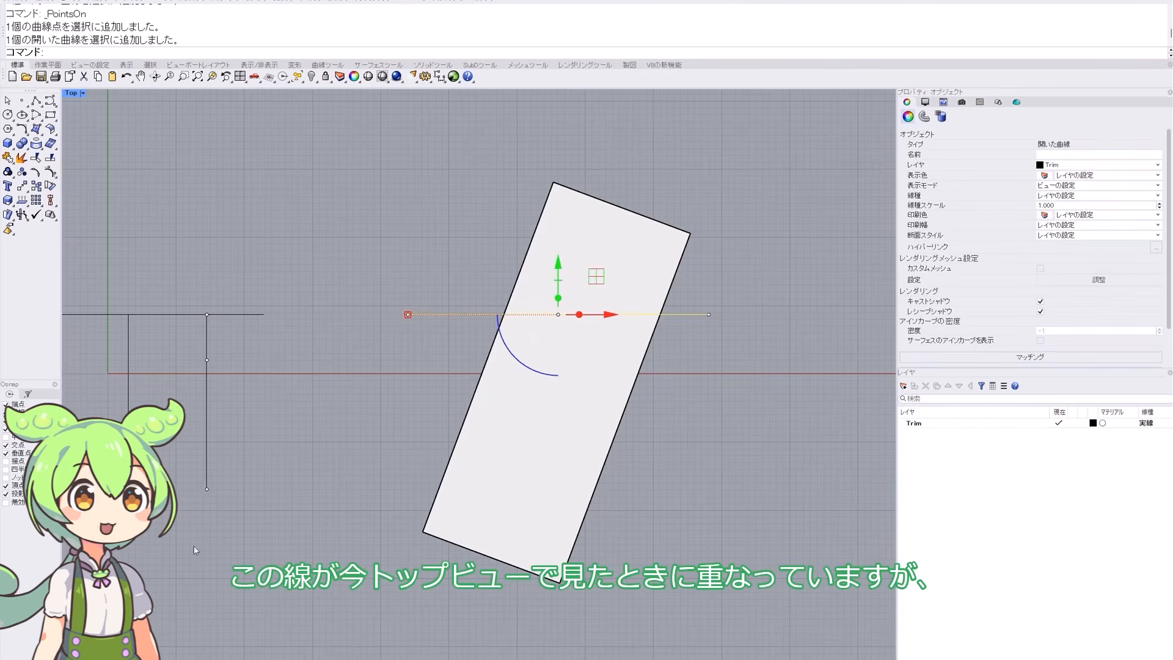
key("ctrl+F4")
right_click_drag(466, 361, 496, 349)
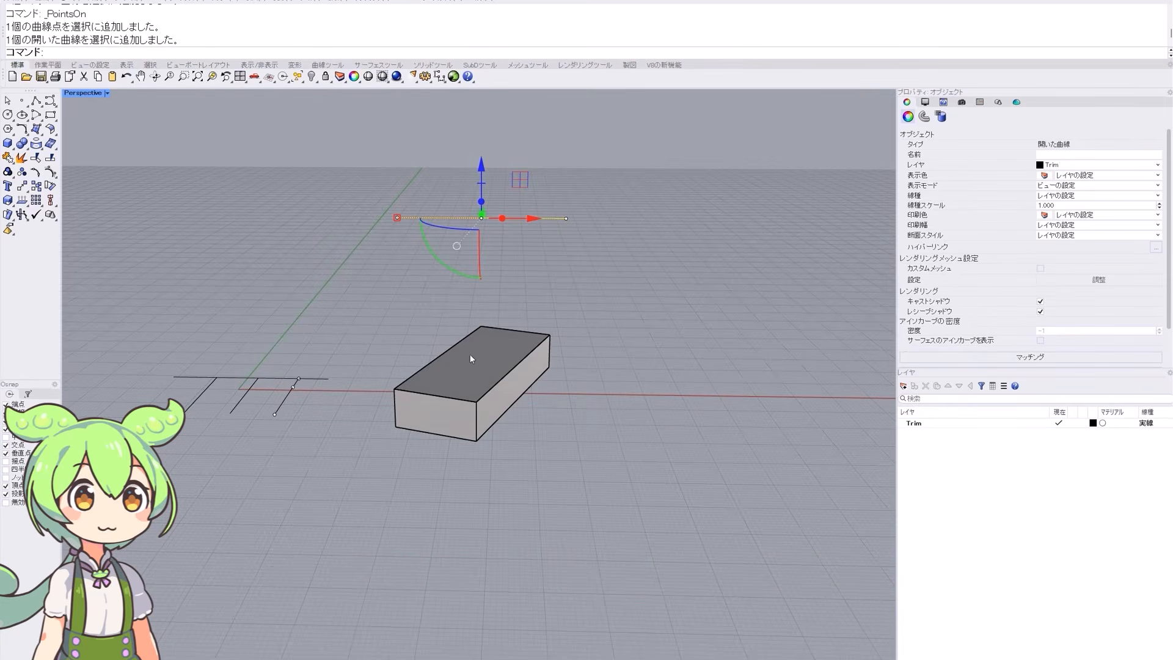
key("ctrl+F1")
key("Escape")
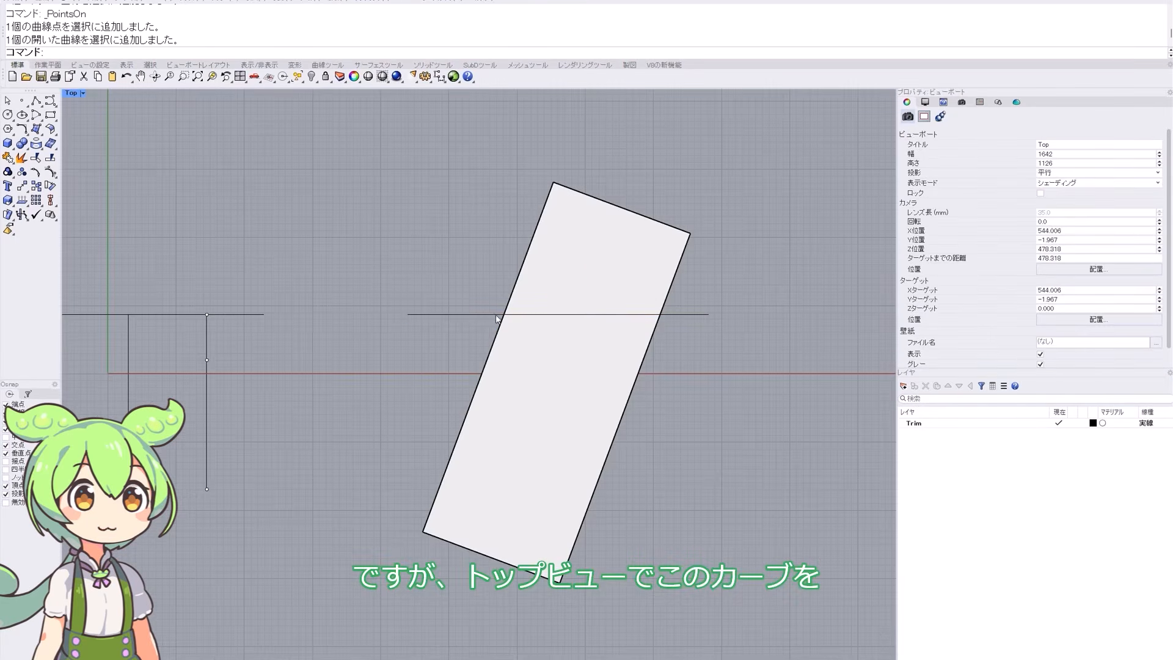
- Trim away the part of the box above the horizontal line, using that line as the cutter in the Top view
left_click(486, 312)
type("trim")
key("Return")
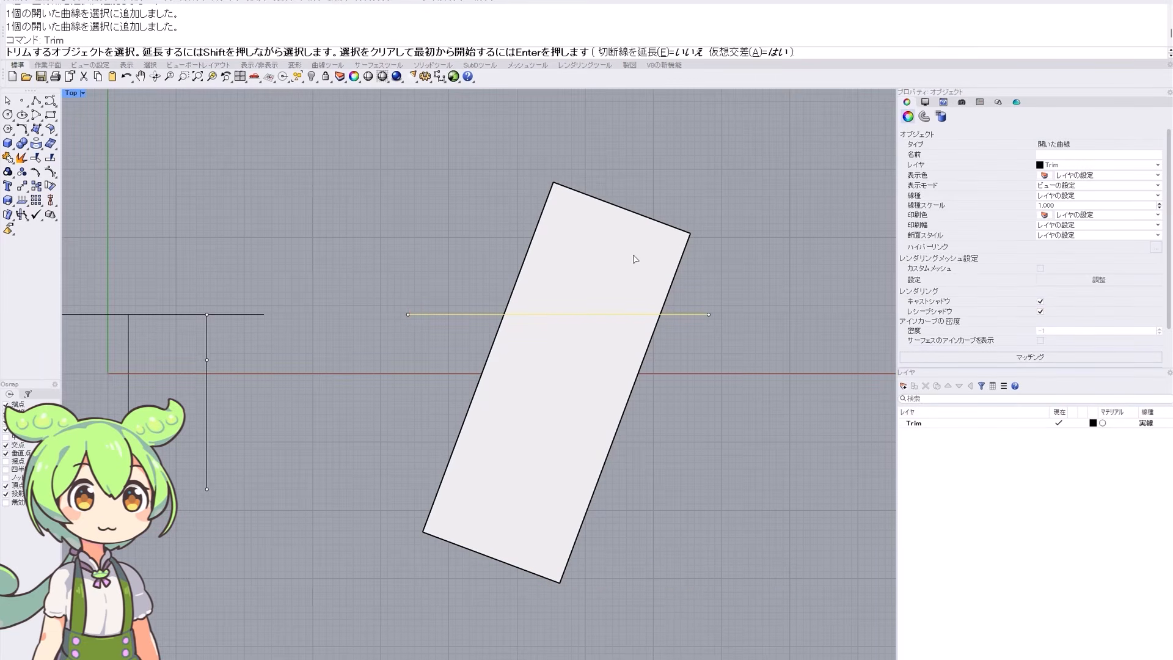
left_click(596, 247)
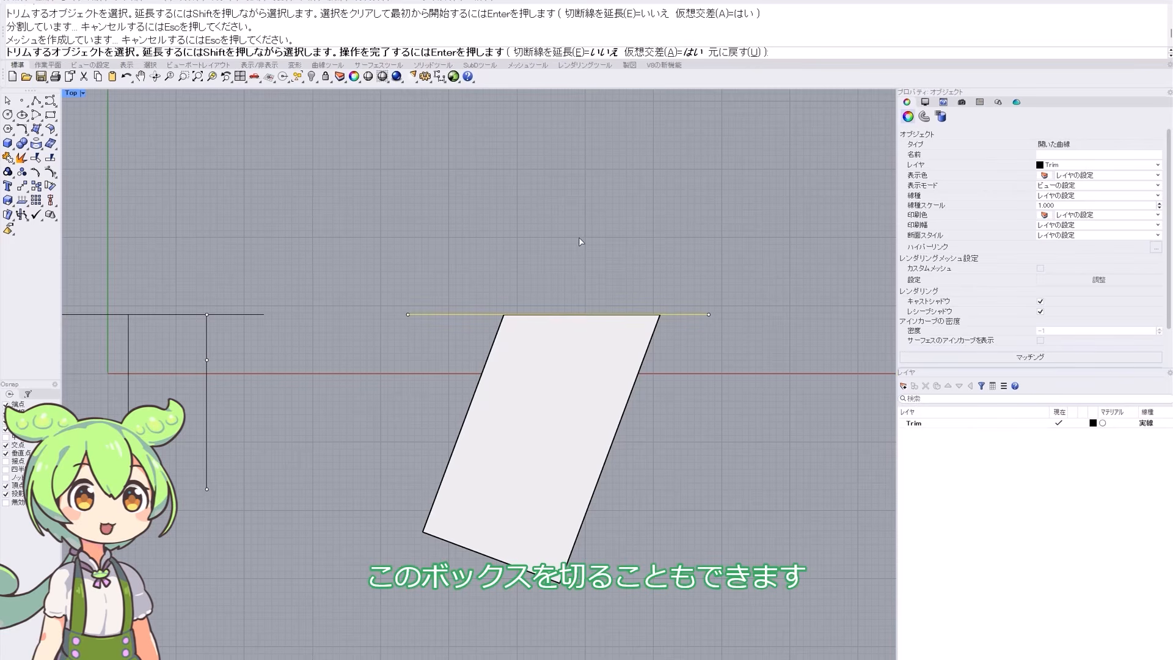
key("Return")
- Examine the open cut side of the trimmed box up close in the Perspective view
key("Escape")
key("ctrl+F4")
right_click_drag(506, 386, 293, 412)
scroll(355, 245, "up", 10)
right_click_drag(356, 246, 403, 355)
left_click(438, 404)
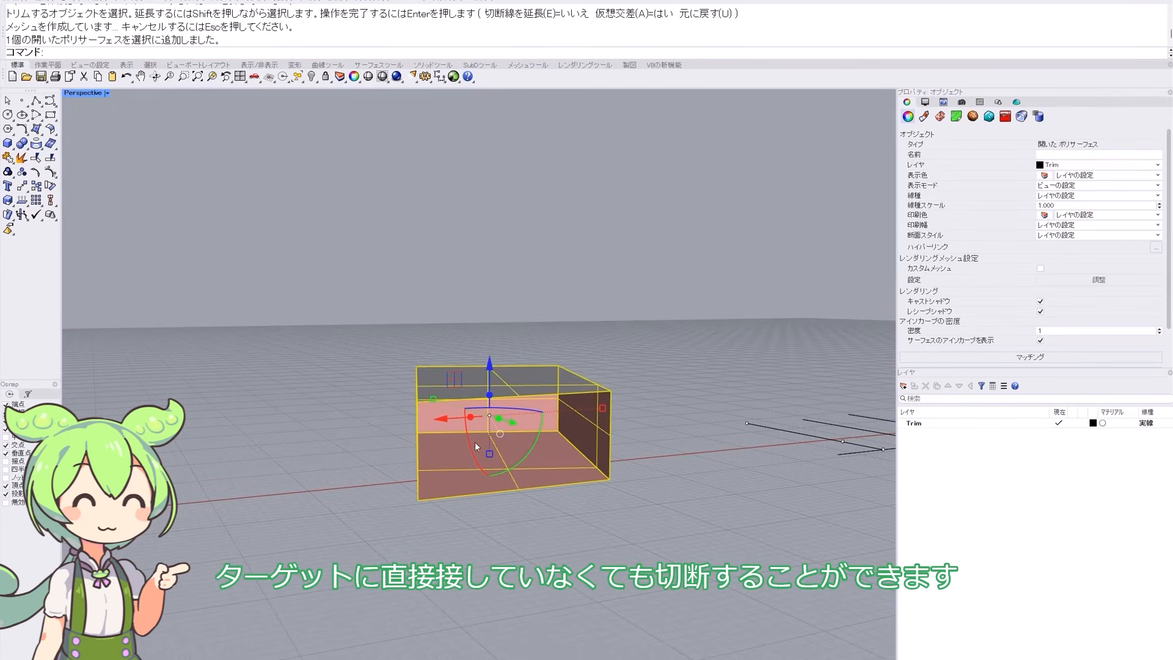
right_click_drag(462, 492, 465, 457)
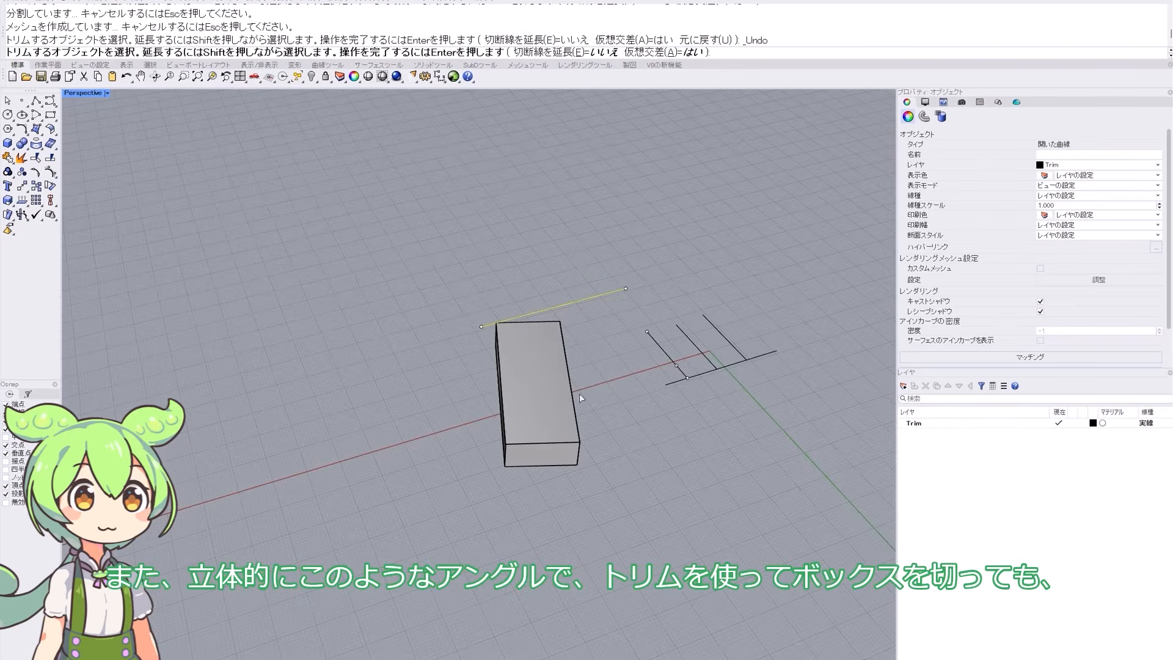
- Trim the far end of the box with the floating line from an oblique Perspective angle and inspect the cut
right_click_drag(578, 421, 586, 430)
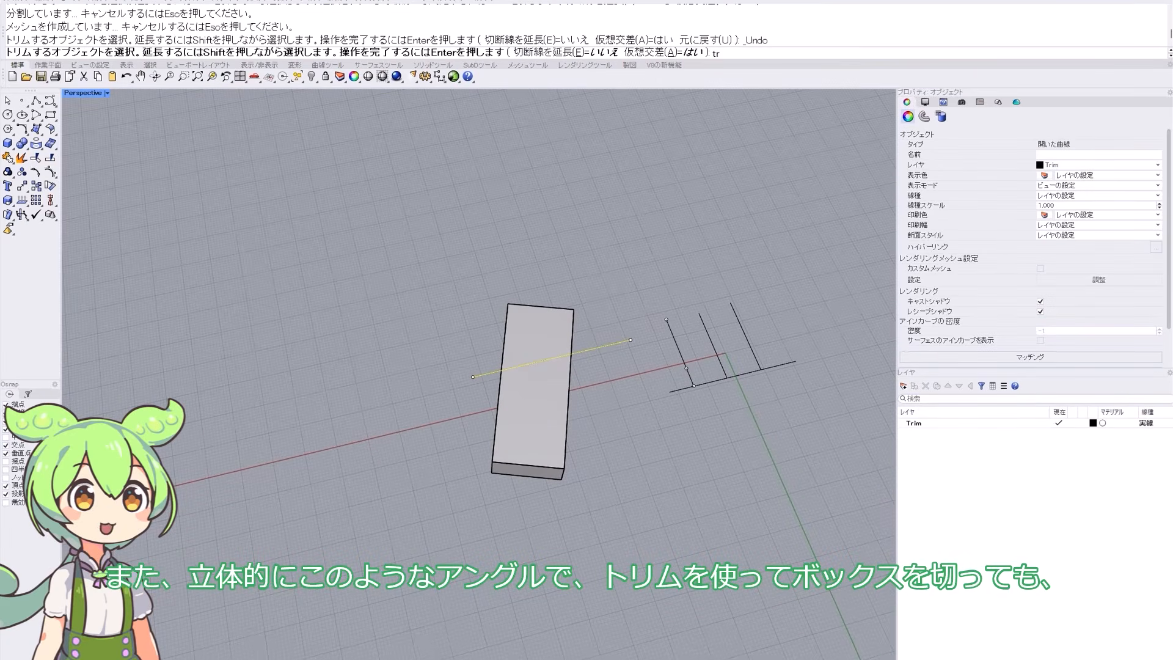
left_click(529, 334)
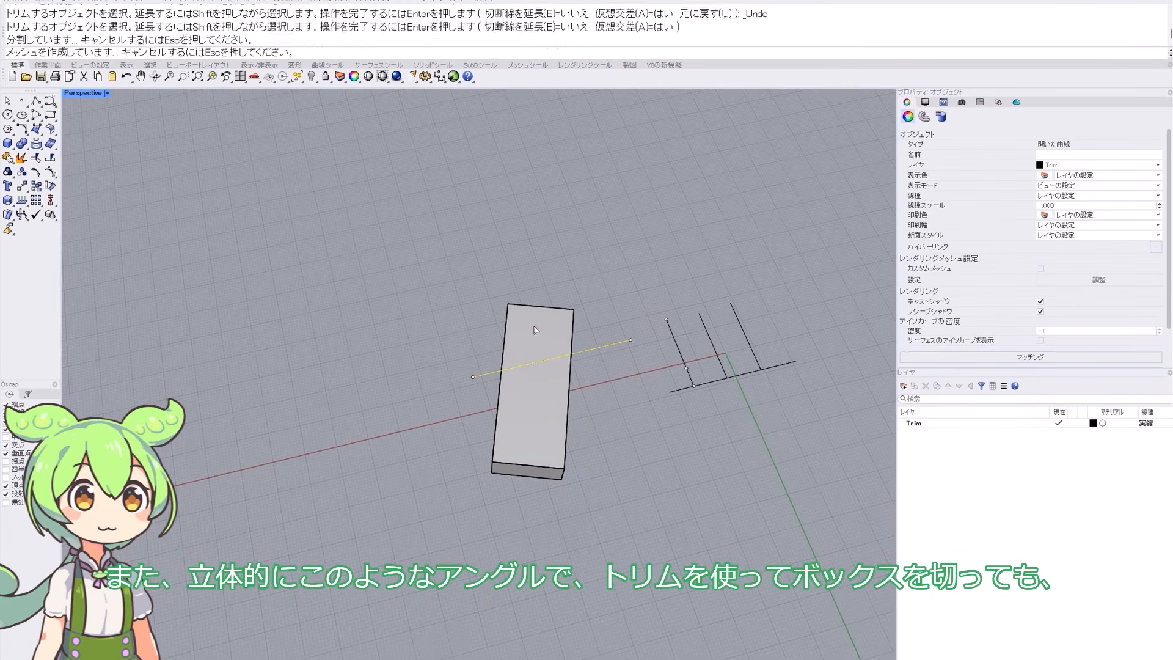
key("Return")
right_click_drag(496, 405, 493, 351)
right_click_drag(421, 425, 673, 438)
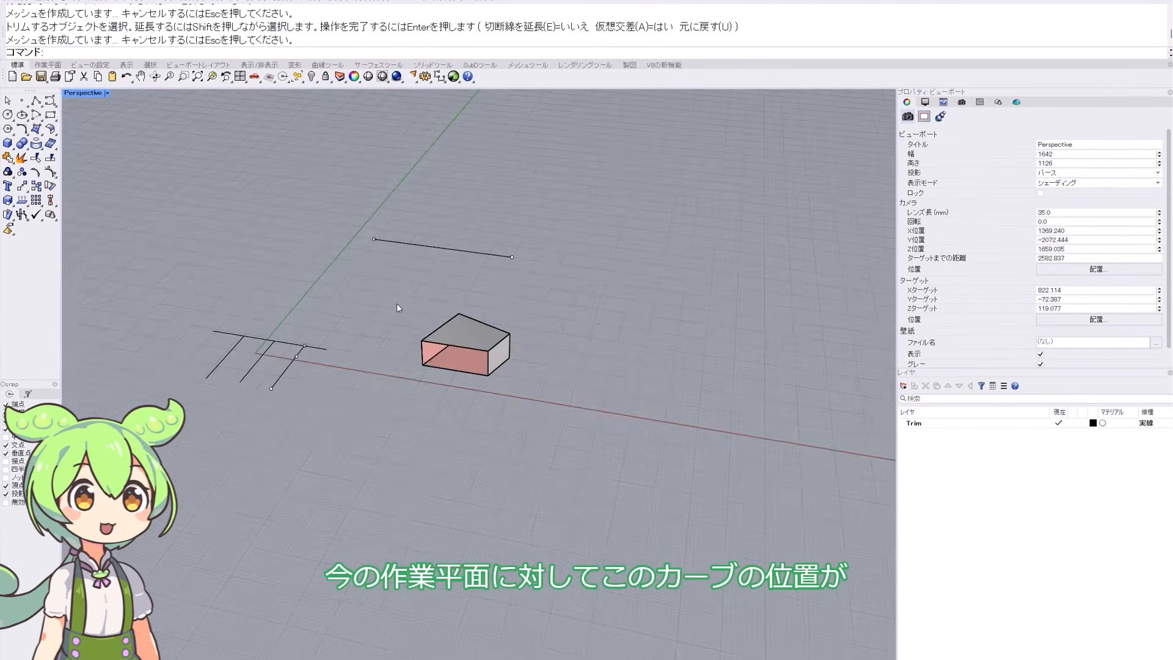
scroll(421, 299, "up", 8)
right_click_drag(437, 299, 543, 316)
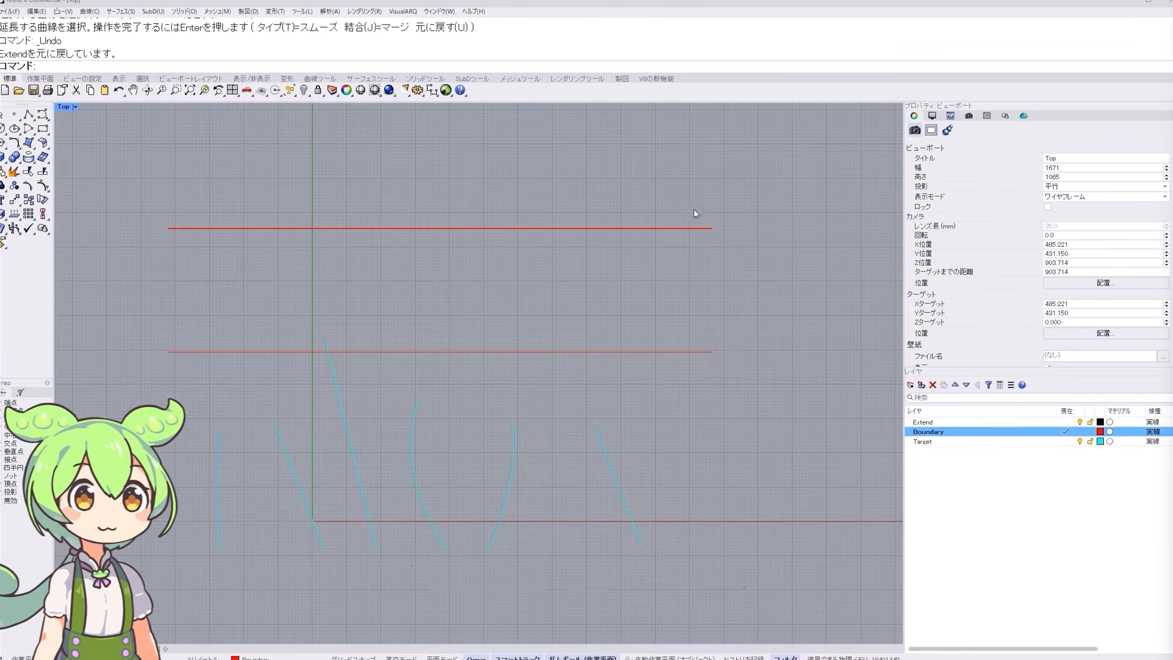
- Extend the two leftmost cyan lines to the lower red line, and the third past it to a point below the upper red line
left_click(645, 352)
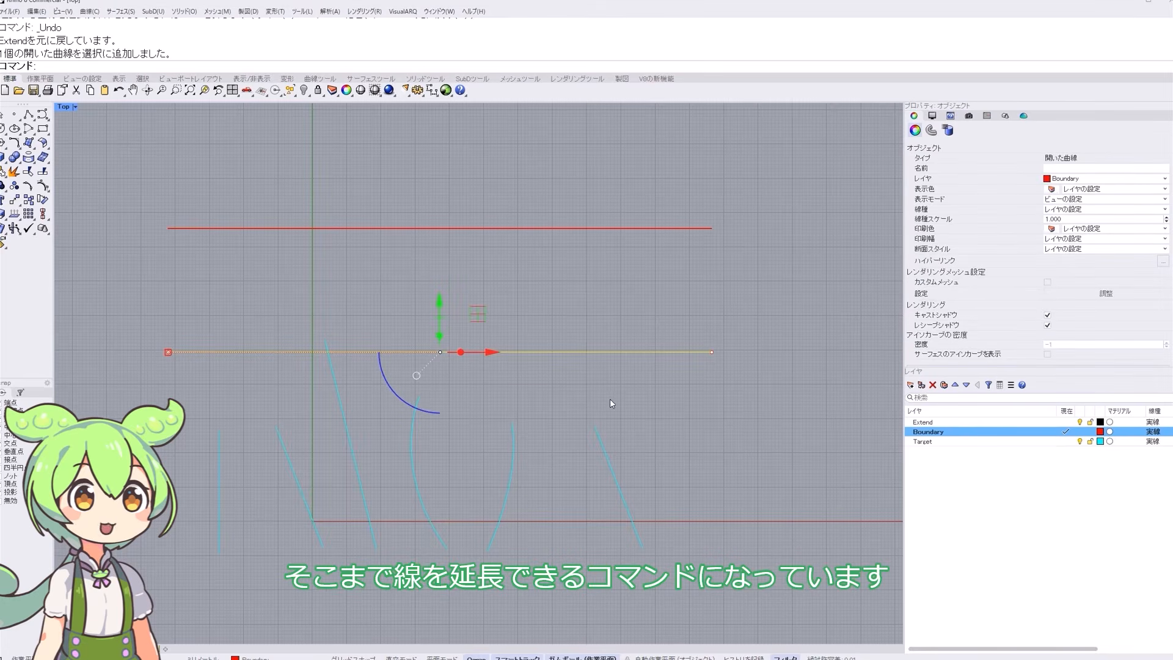
left_click_drag(590, 334, 563, 378)
type("Extend")
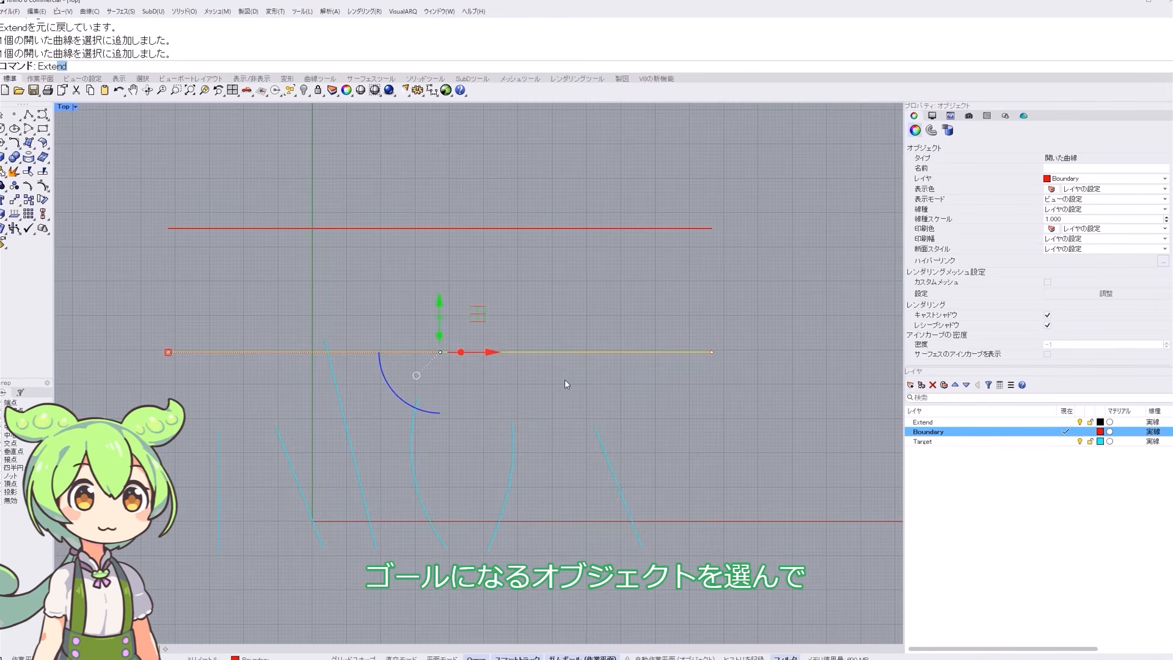
key("Return")
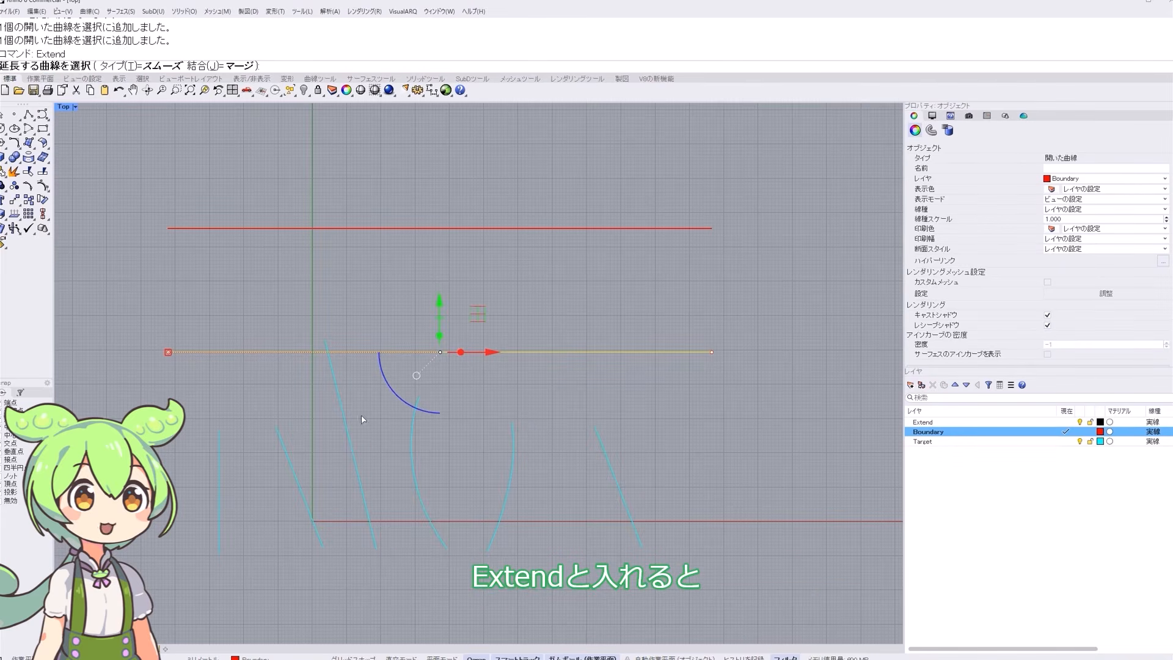
left_click(219, 435)
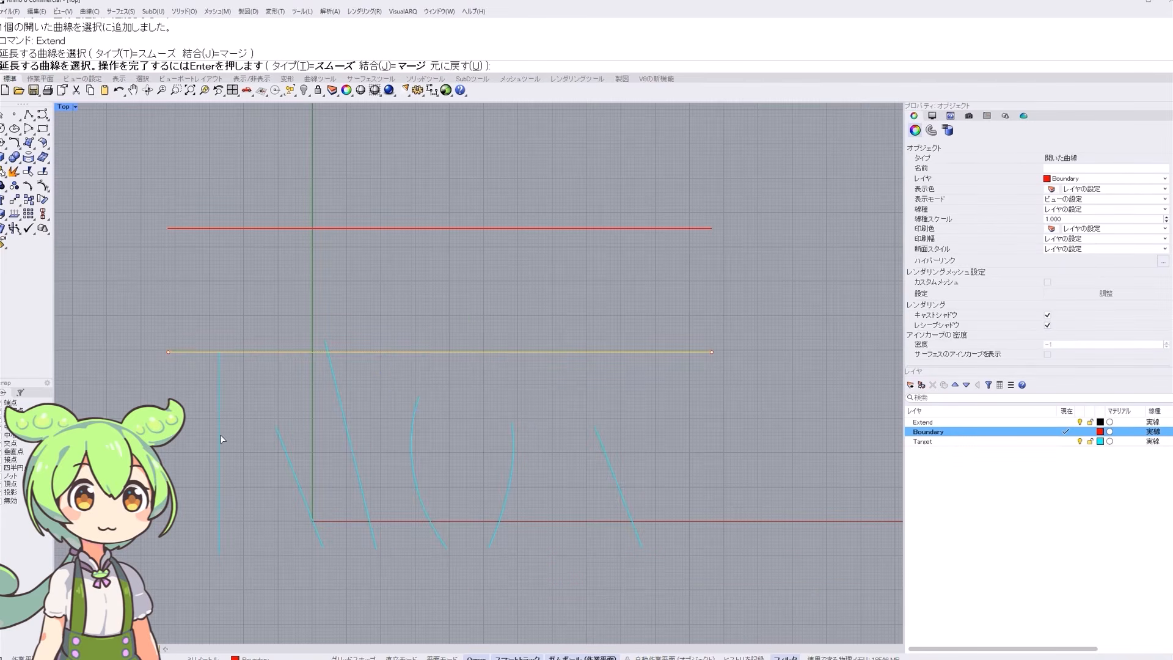
left_click(281, 437)
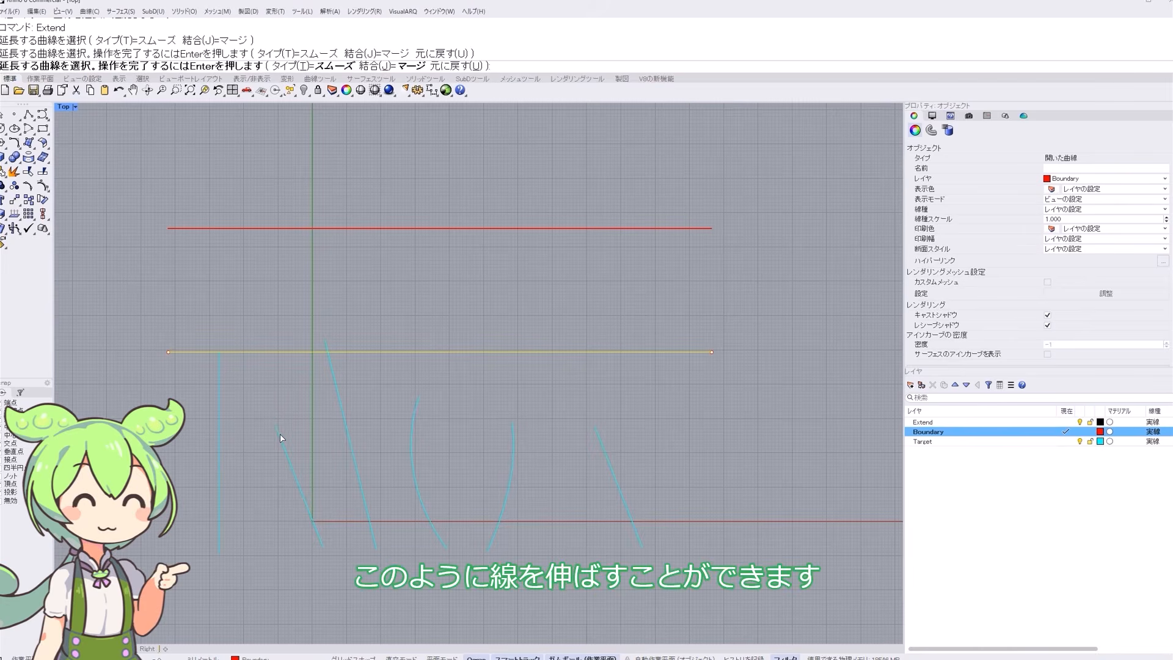
left_click(328, 347)
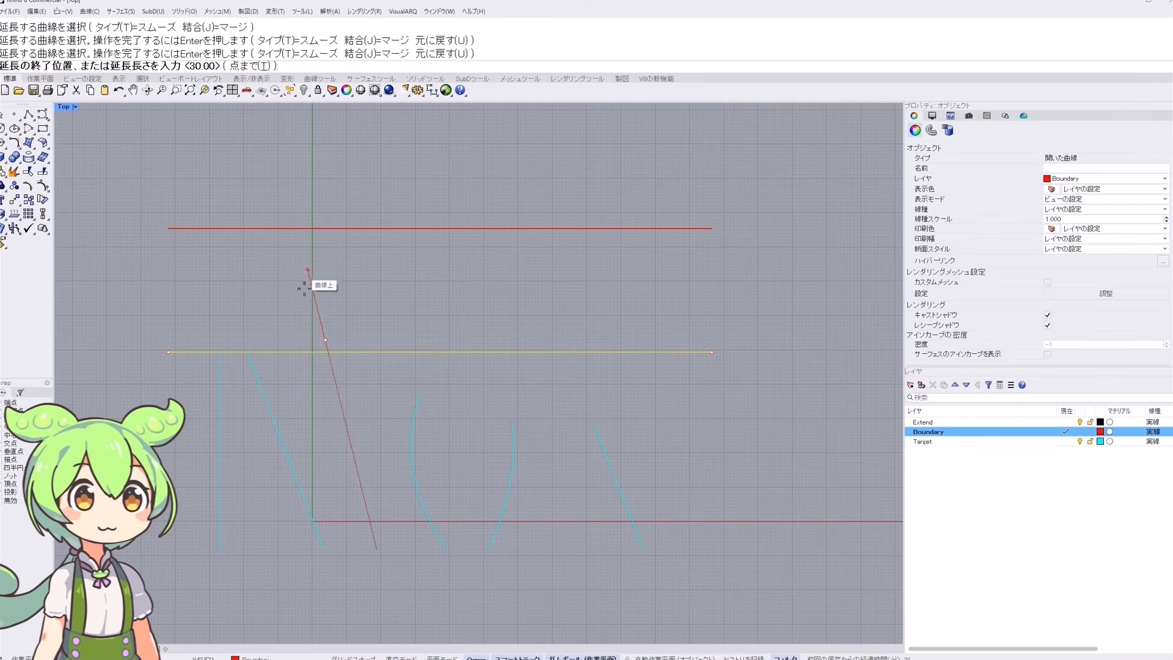
left_click(298, 261)
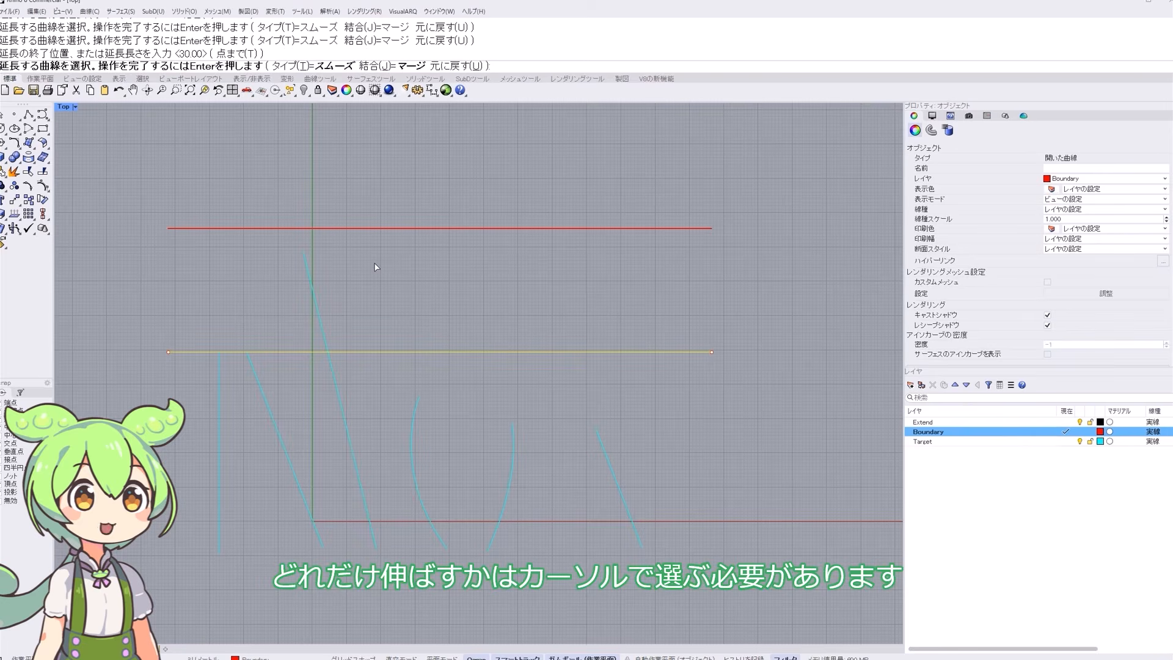
- Set the extension type to Line and extend the left cyan curve straight up to the lower red line
left_click(326, 66)
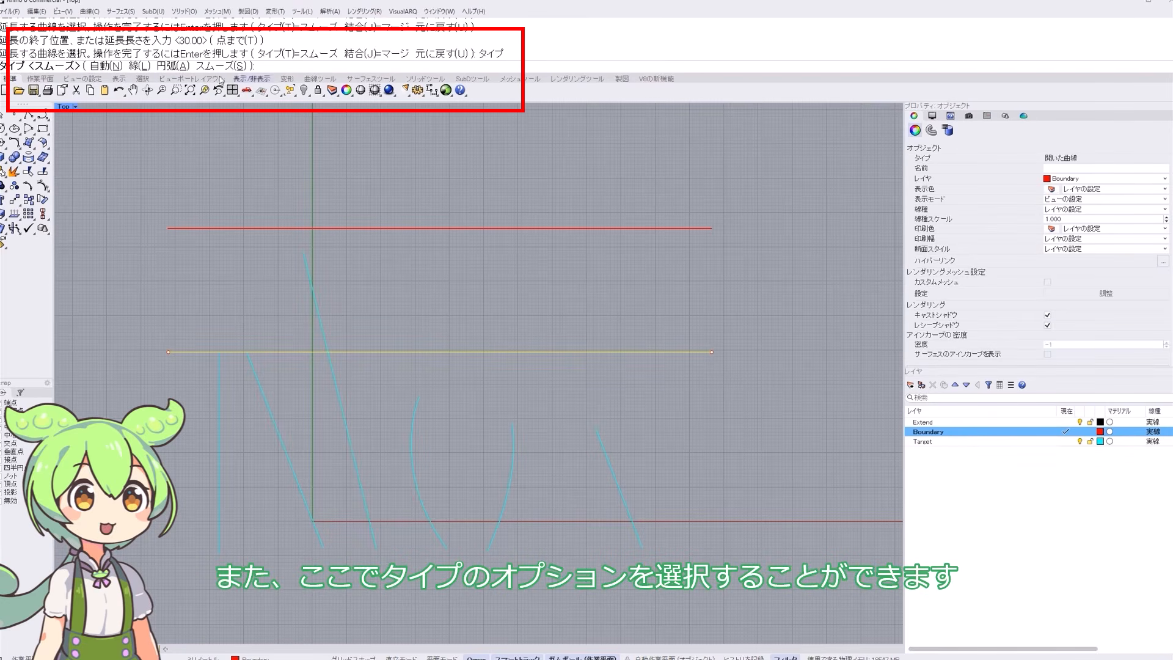
left_click(135, 66)
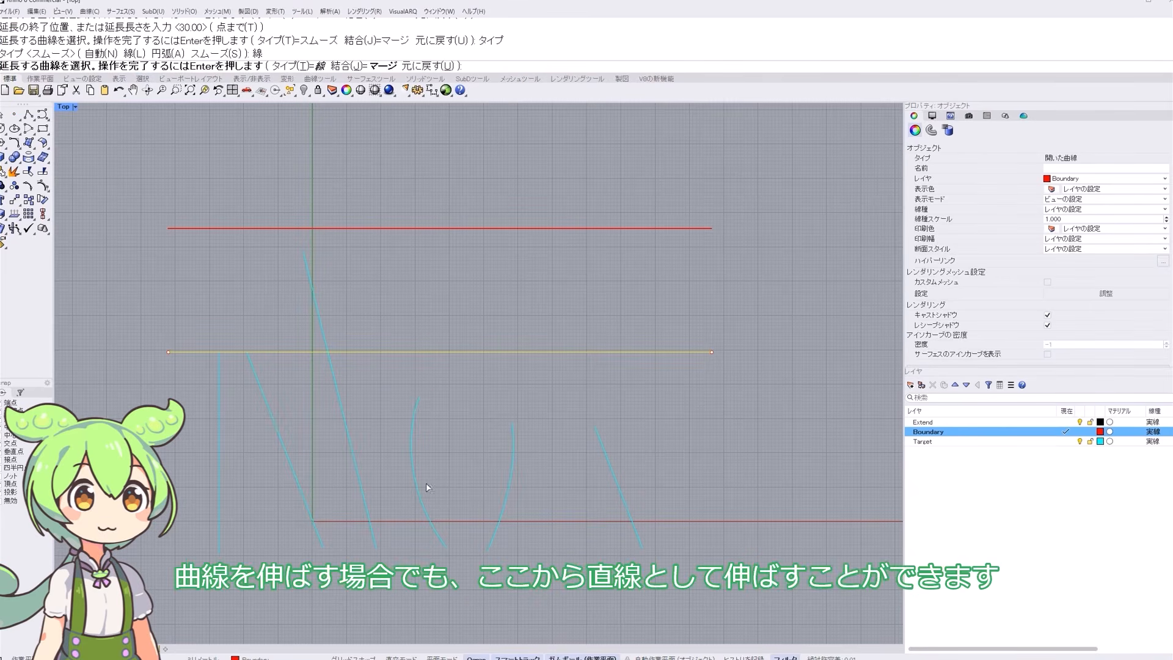
left_click(417, 404)
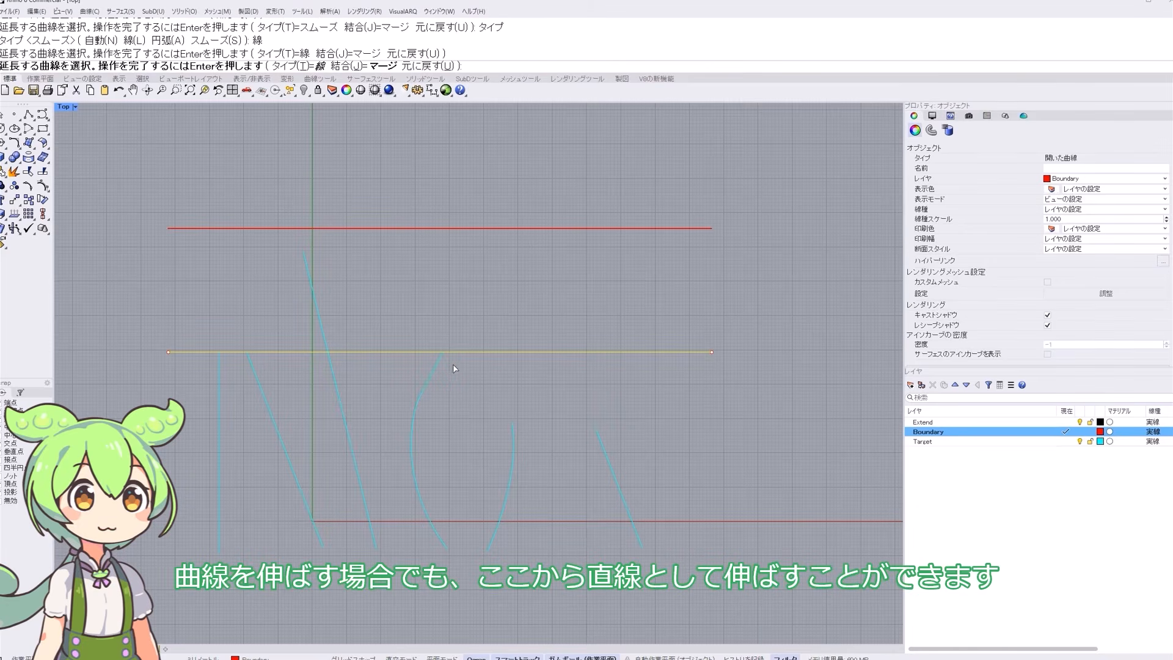
- Set the extension type to Arc and extend the right cyan curve up to the lower red line
left_click(303, 66)
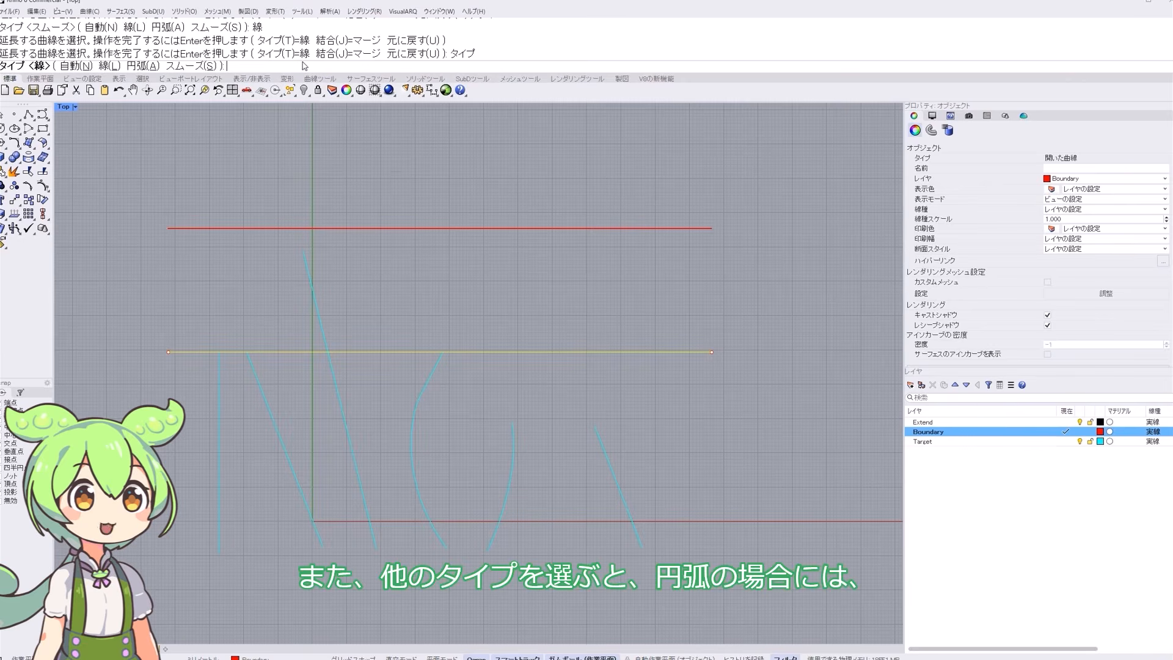
left_click(140, 66)
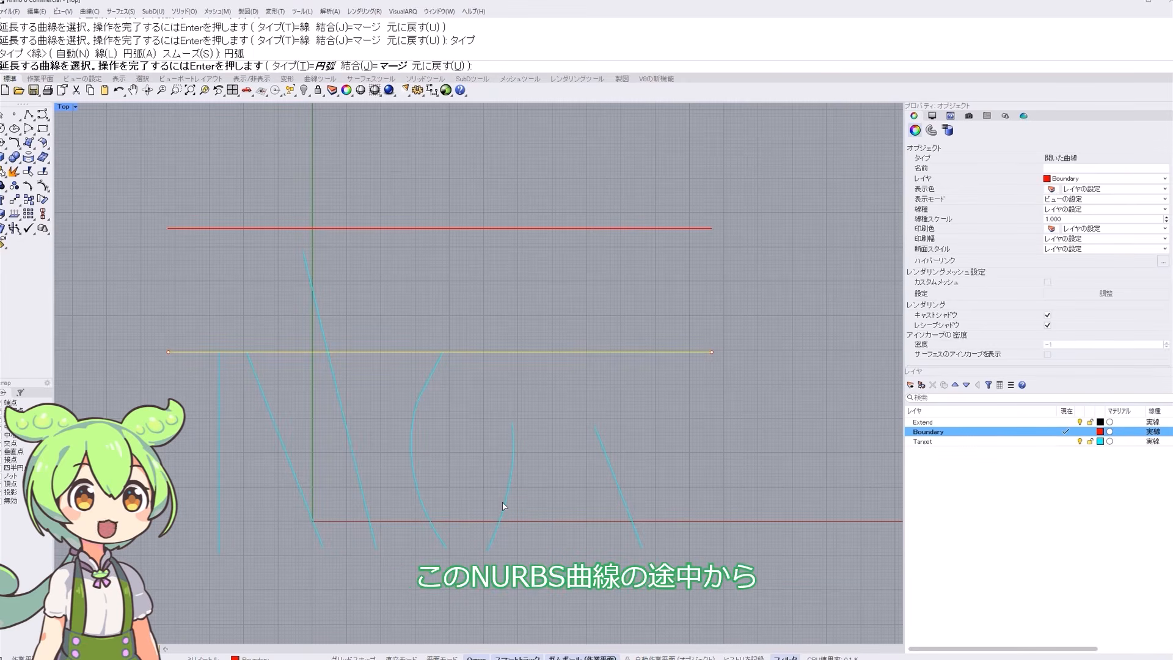
left_click(512, 427)
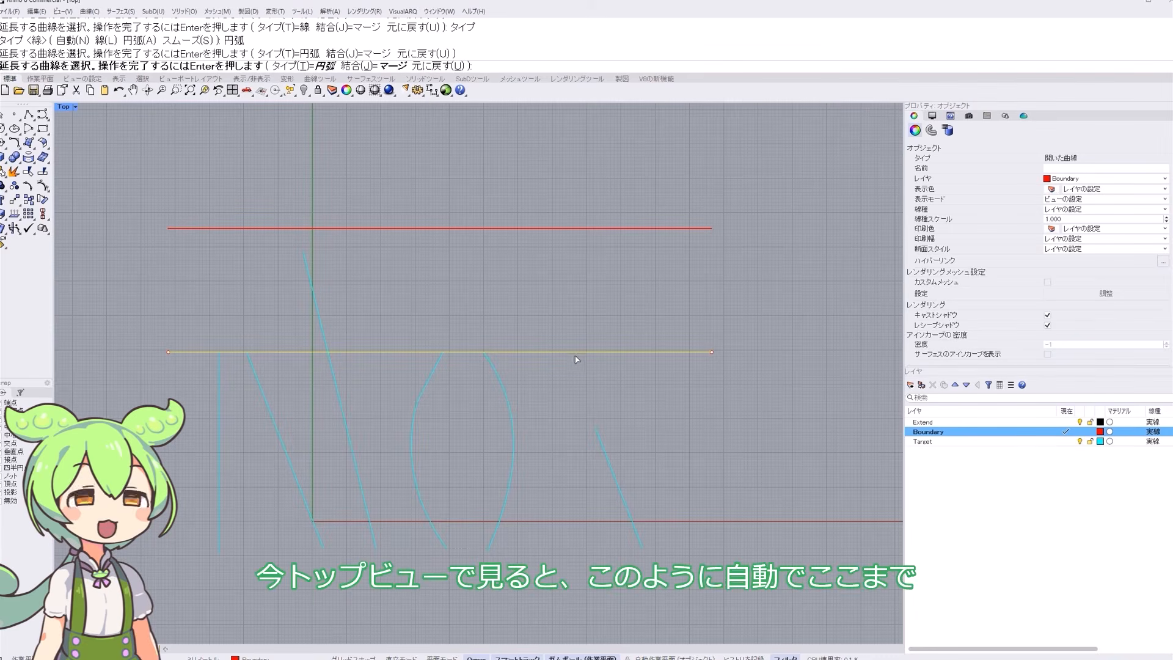
- Try to extend the rightmost cyan line up to the lower red line in the Top view
left_click(598, 434)
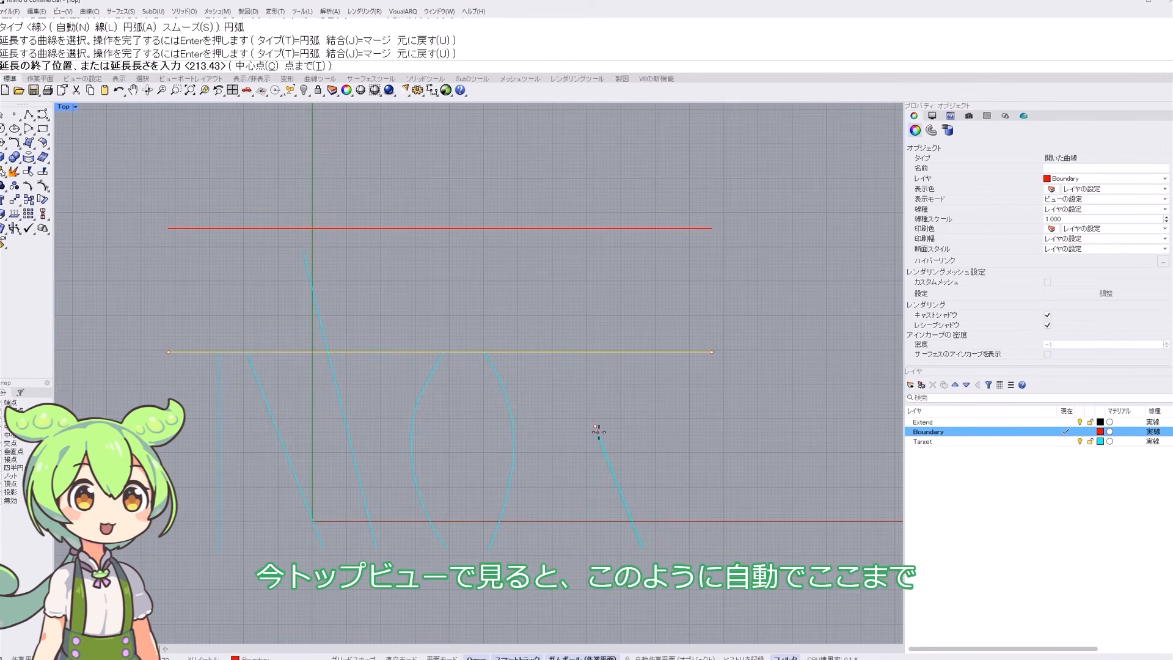
left_click(566, 353)
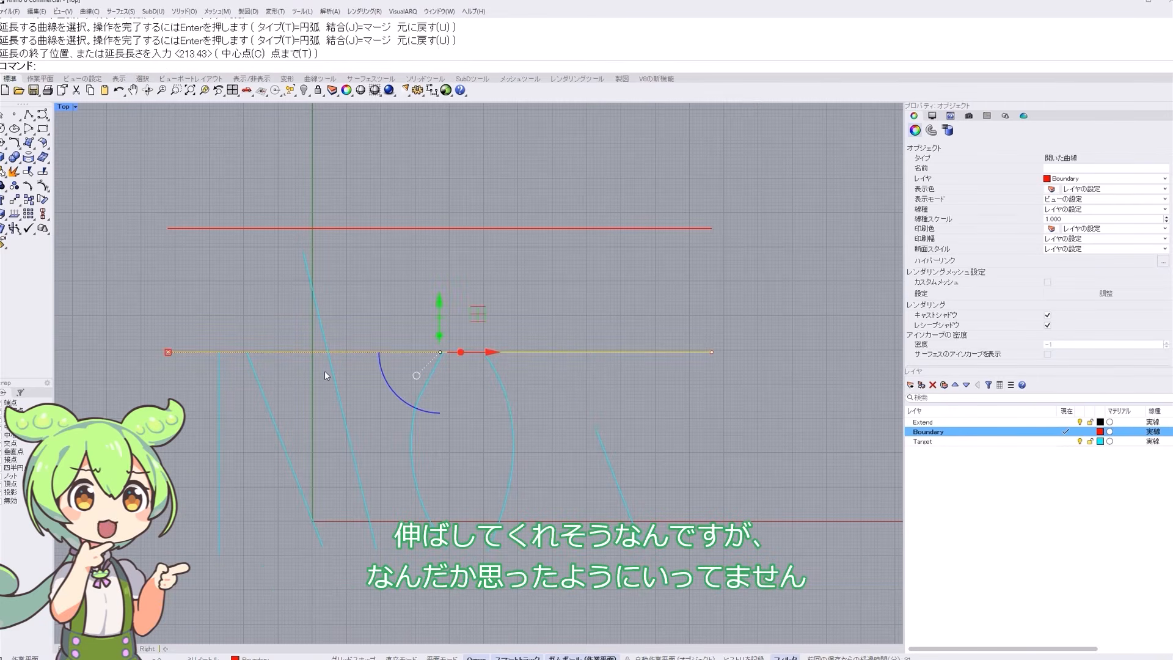
key("Escape")
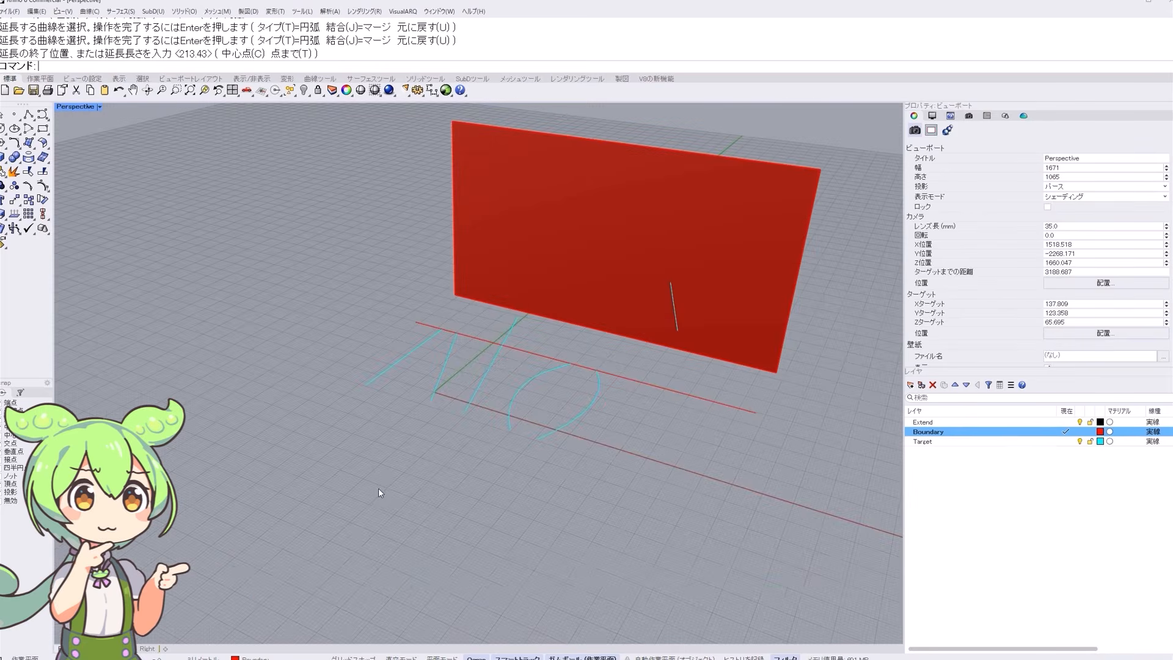
- Compare the Z heights of the rightmost cyan line and the lower red line in the Perspective view
left_click(670, 318)
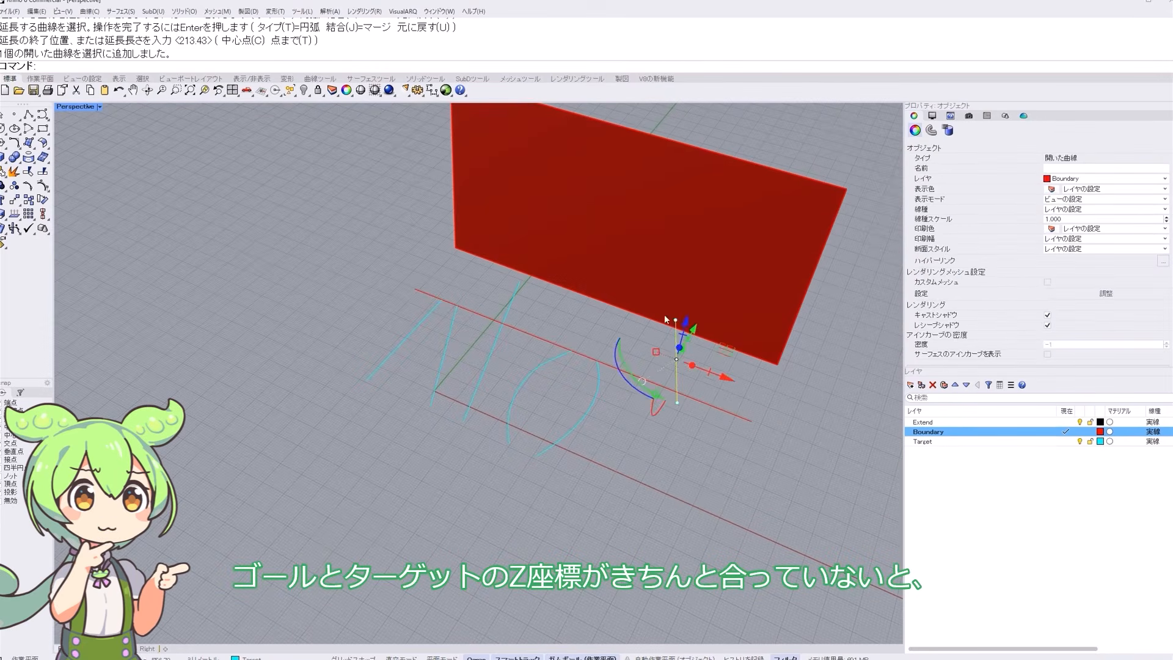
right_click_drag(657, 321, 654, 374)
left_click(654, 382)
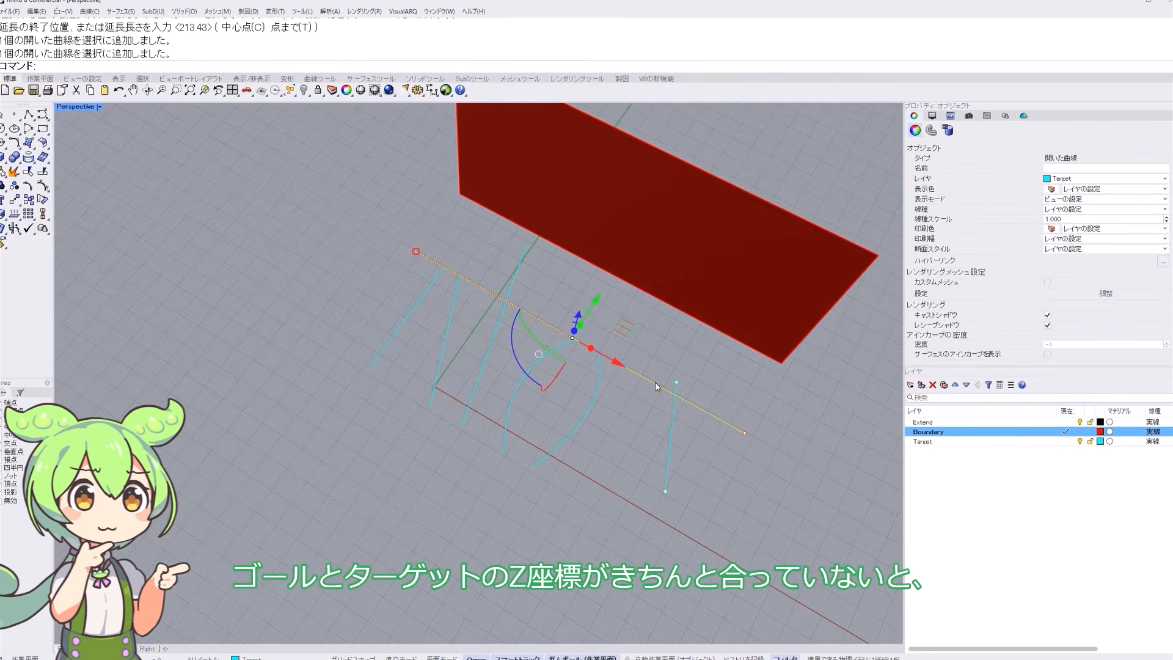
key("Escape")
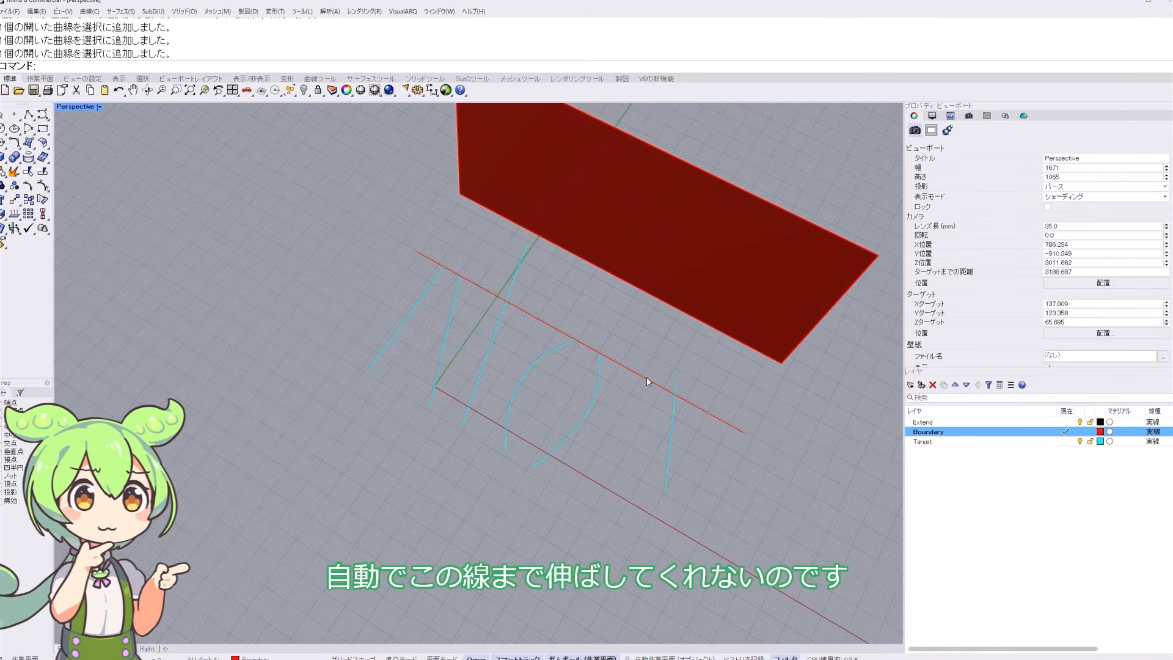
left_click(646, 379)
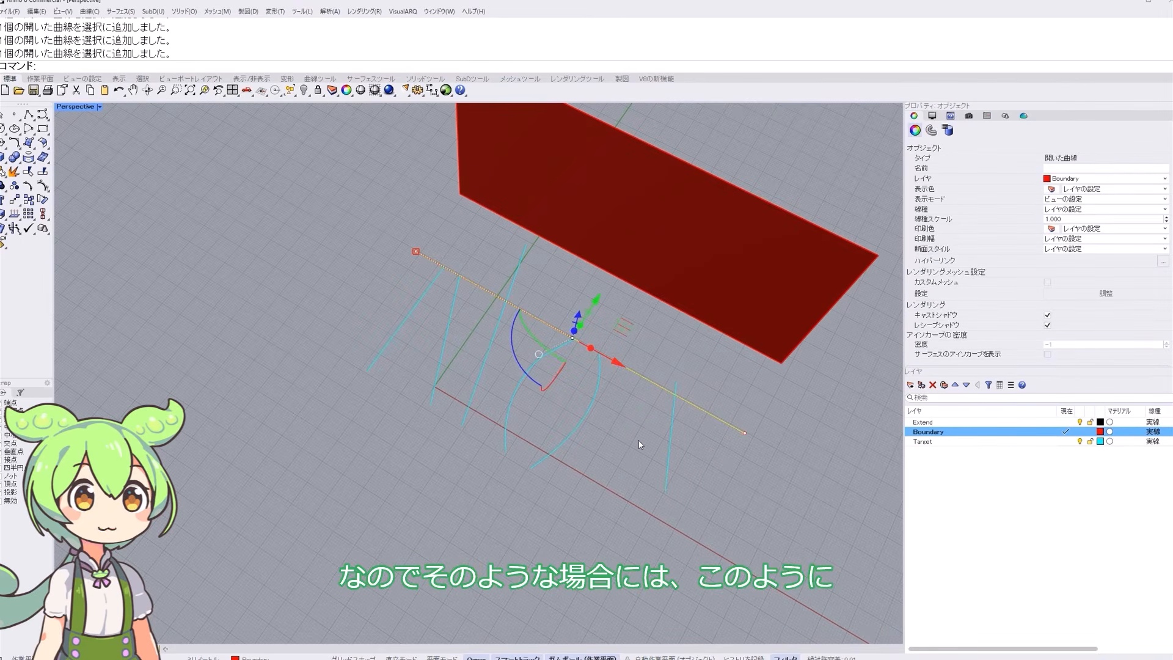
key("Escape")
- Start the Extend command with the red vertical surface selected as the boundary
left_click(698, 244)
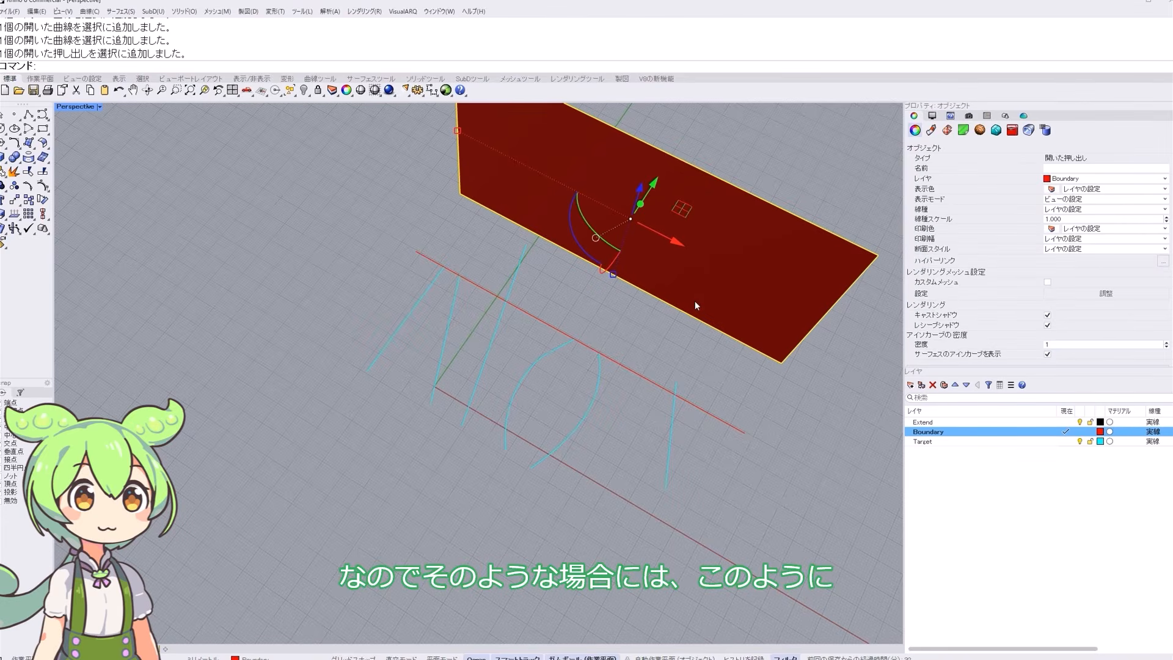
type("Extend")
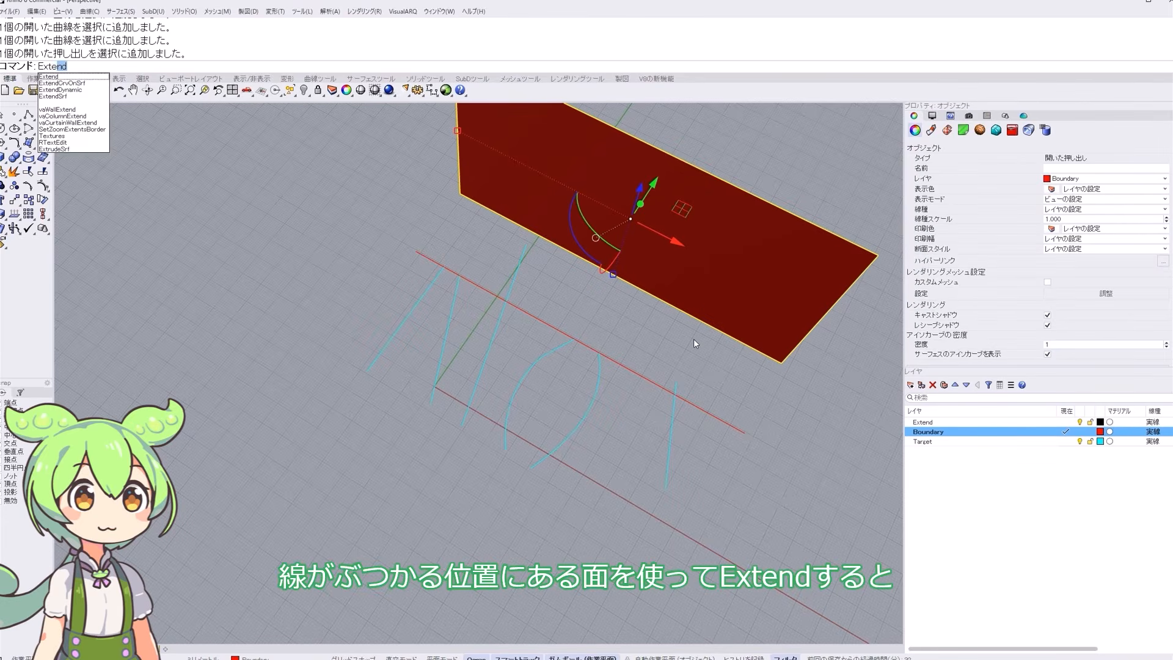
key("Return")
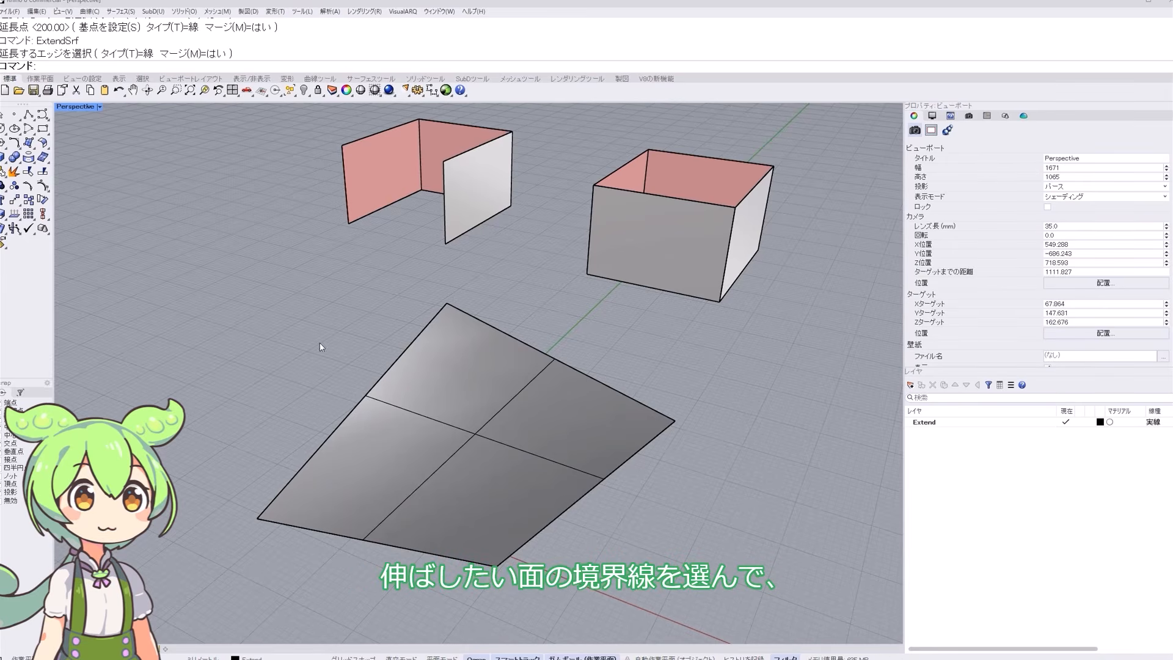
- Use ExtendSrf to extend the large gray single surface outward from its left edge and its front edge
type("ExtendSrf")
key("Return")
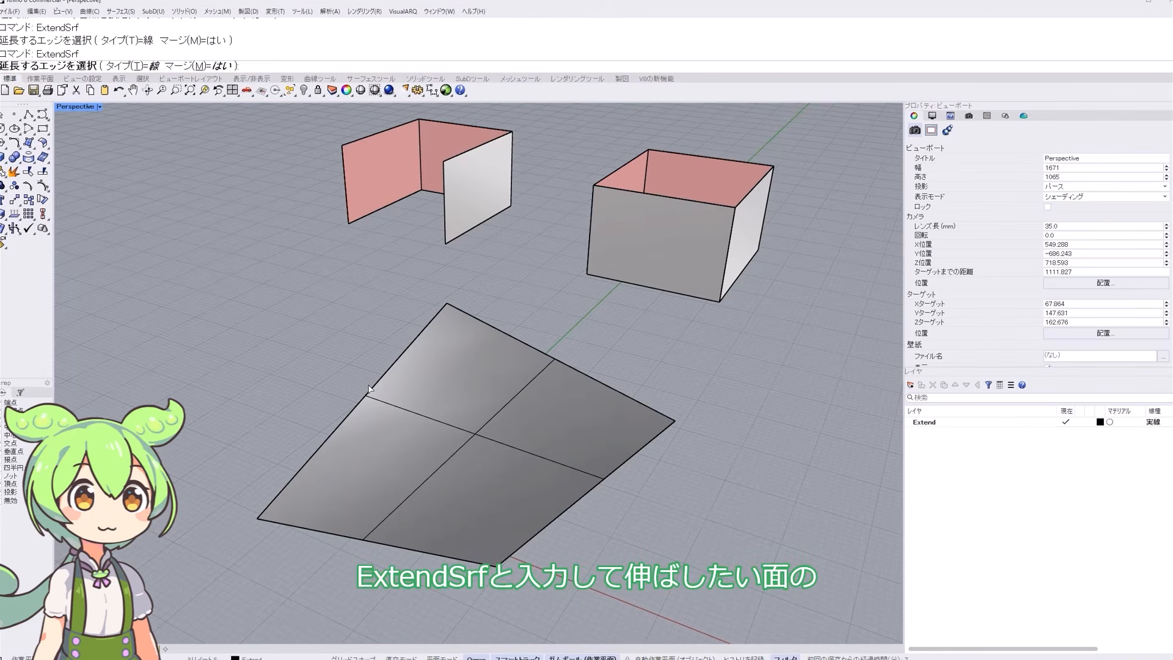
left_click(370, 386)
left_click(243, 348)
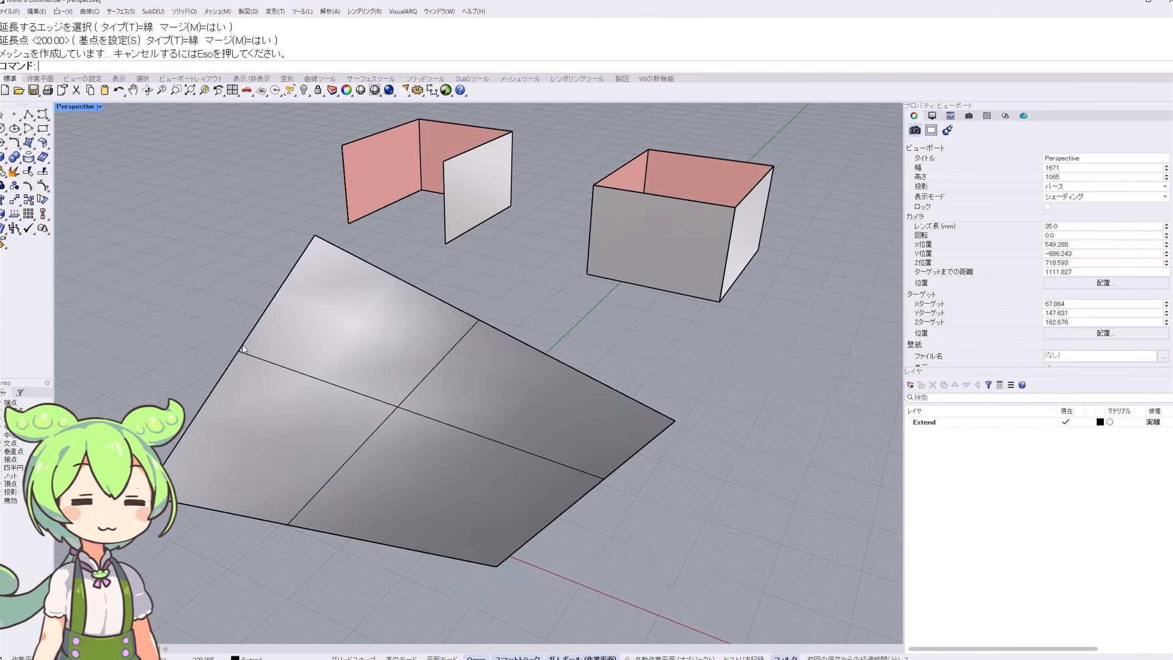
key("Return")
left_click(261, 520)
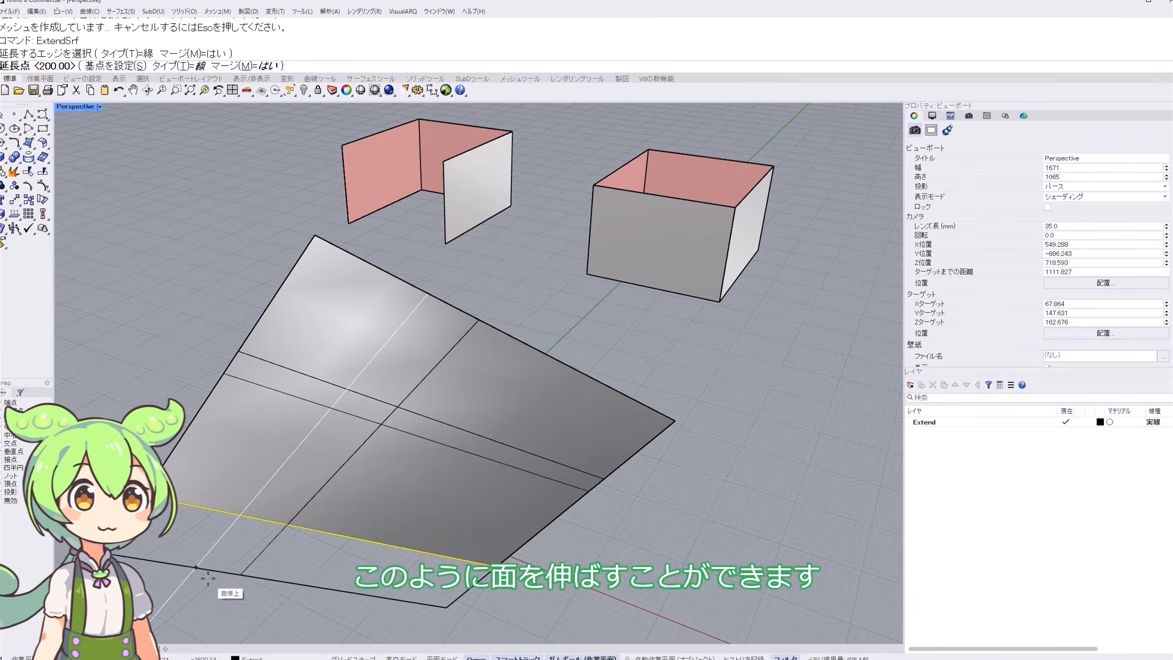
left_click(206, 576)
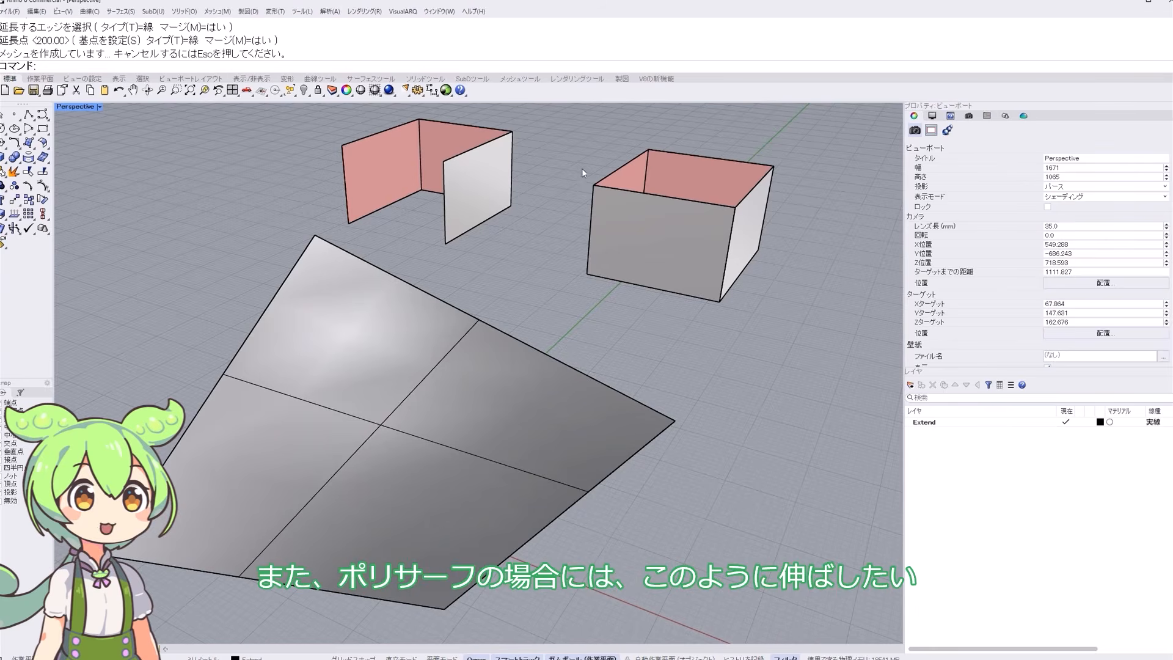
scroll(610, 202, "up", 5)
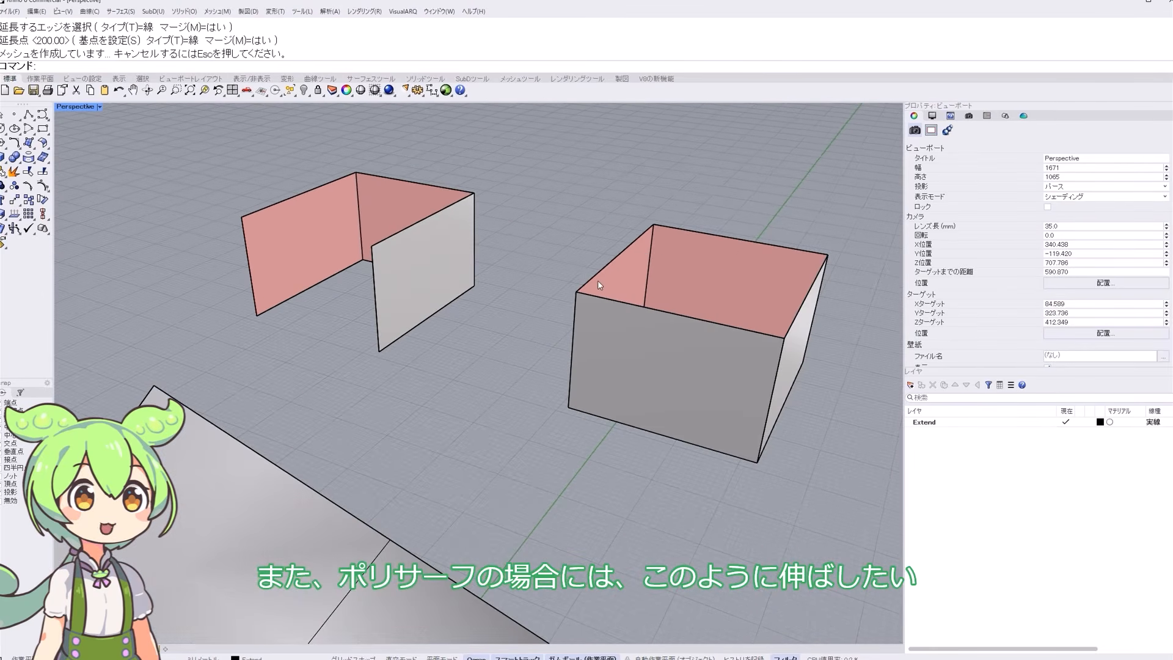
key("Return")
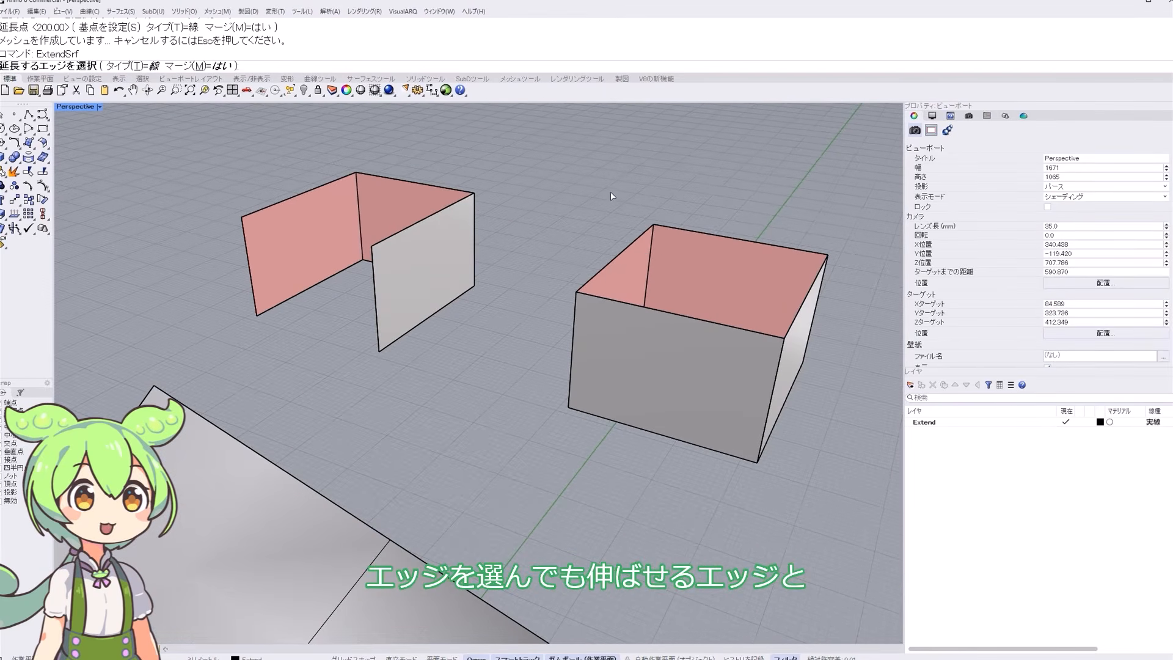
key("Escape")
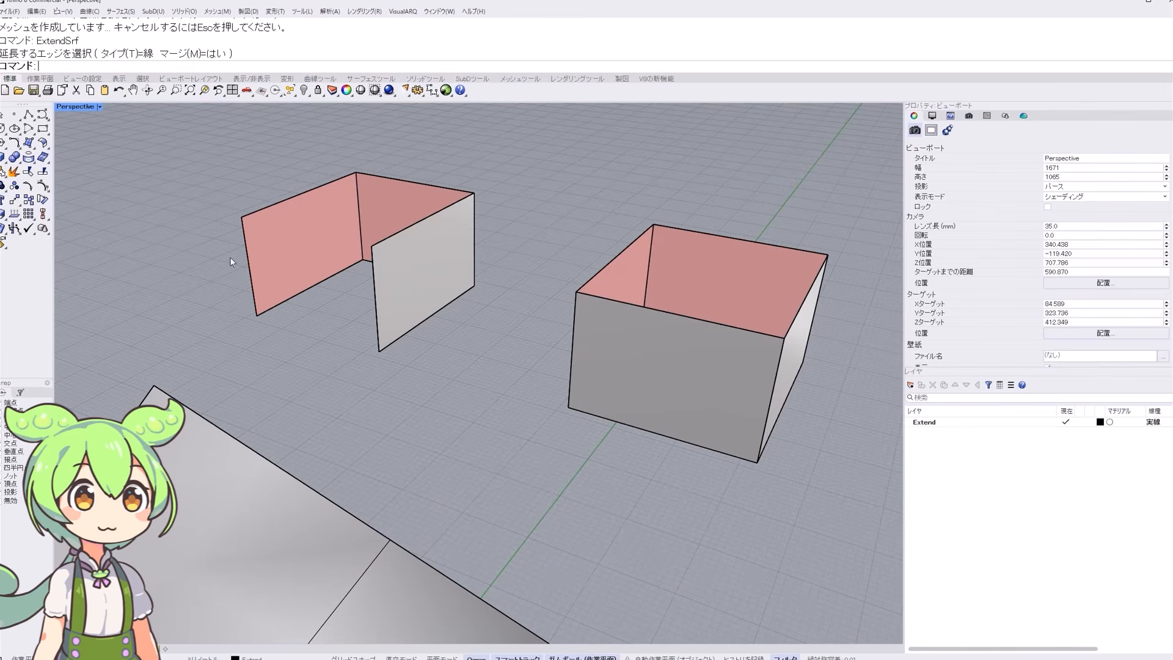
left_click(243, 237)
key("Escape")
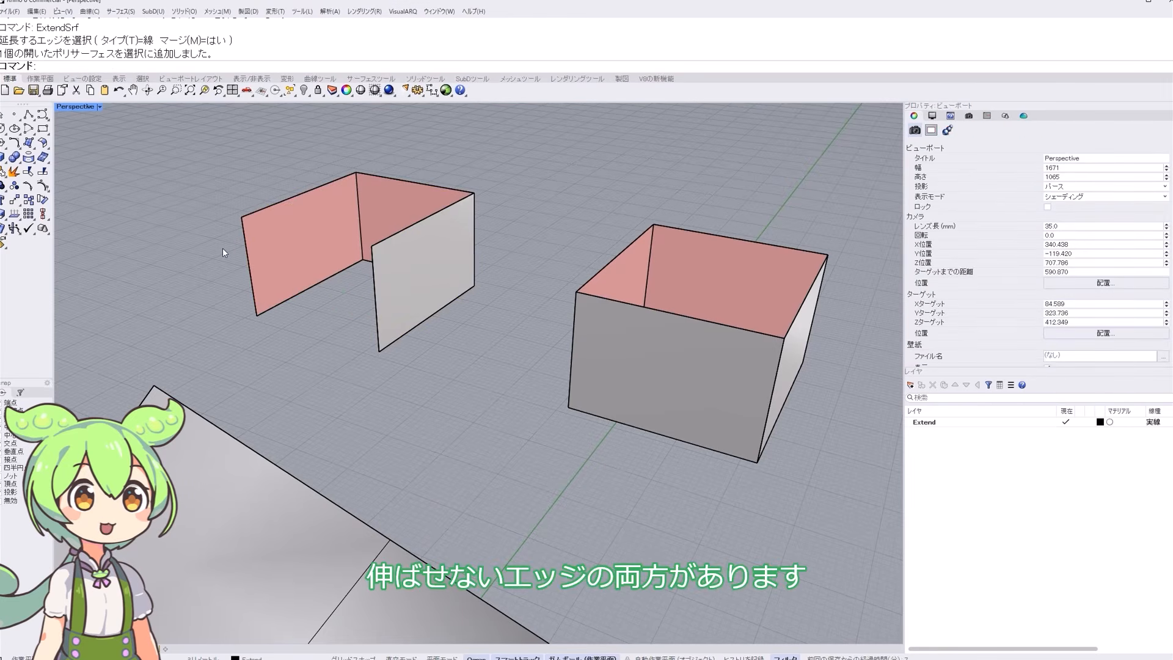
key("Return")
left_click(247, 252)
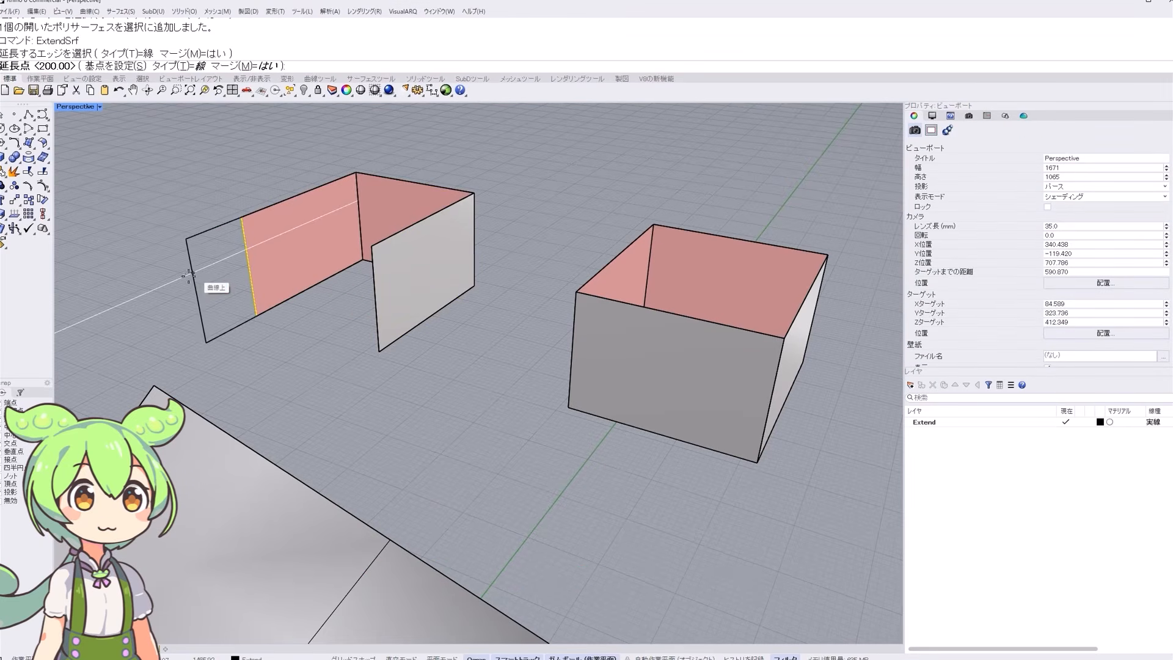
key("Escape")
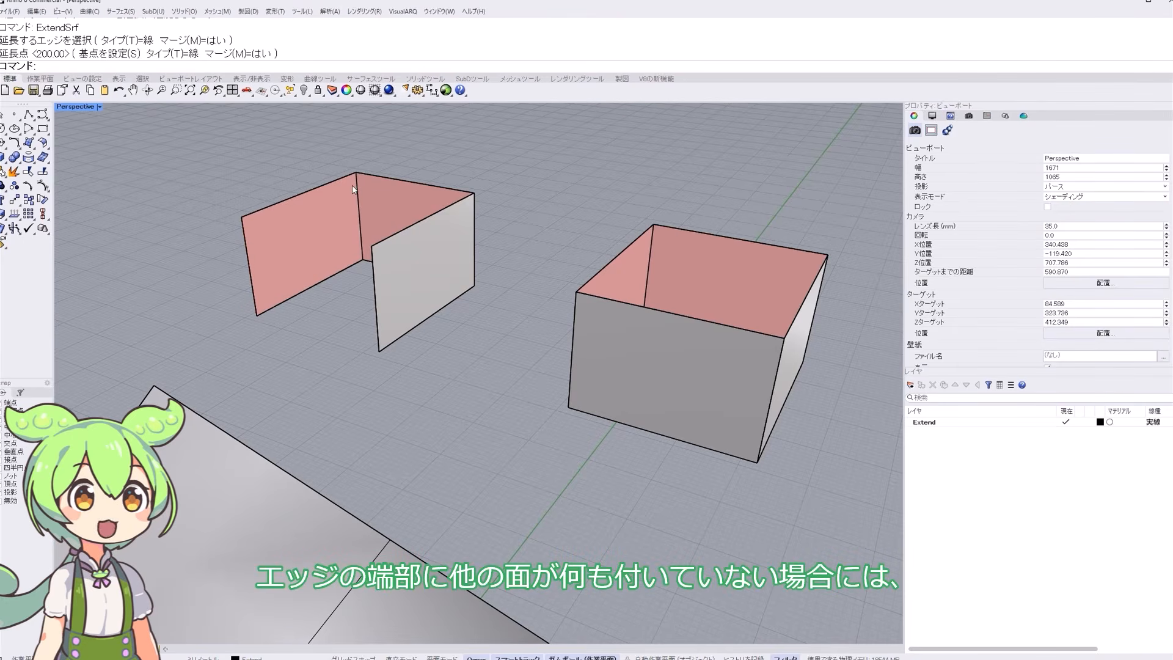
- Extend the left wall of the three-sided open polysurface outward from its free vertical edge
key("Return")
left_click(245, 245)
left_click(183, 267)
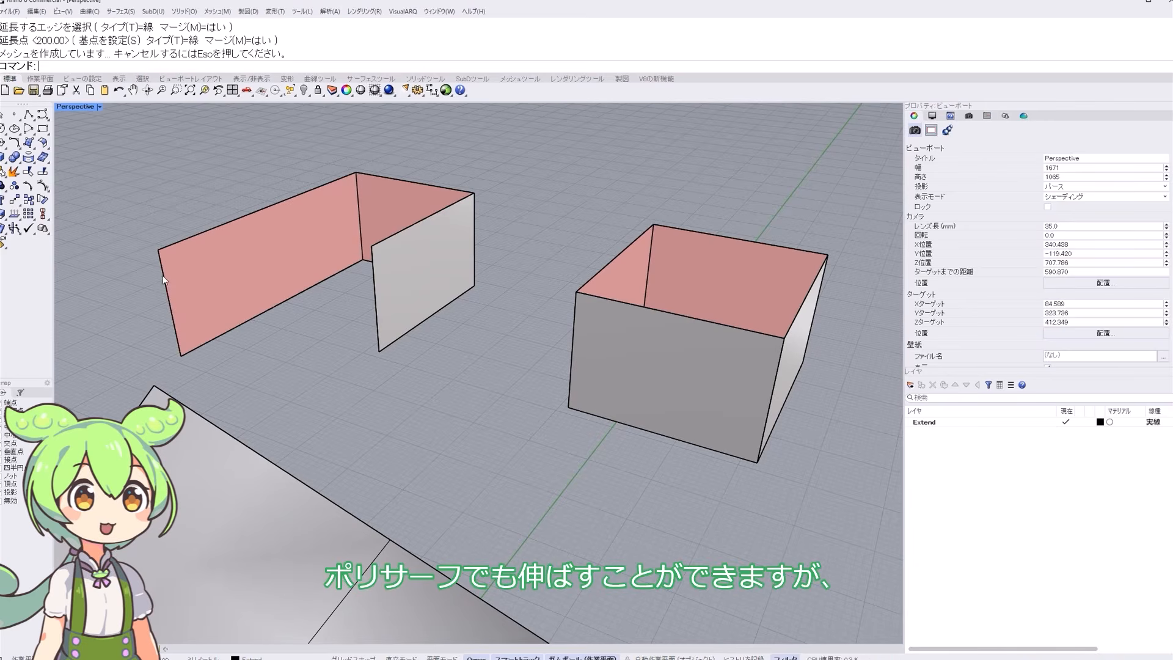
- Try to extend the same left wall from its long bottom edge with ExtendSrf
right_click(309, 207)
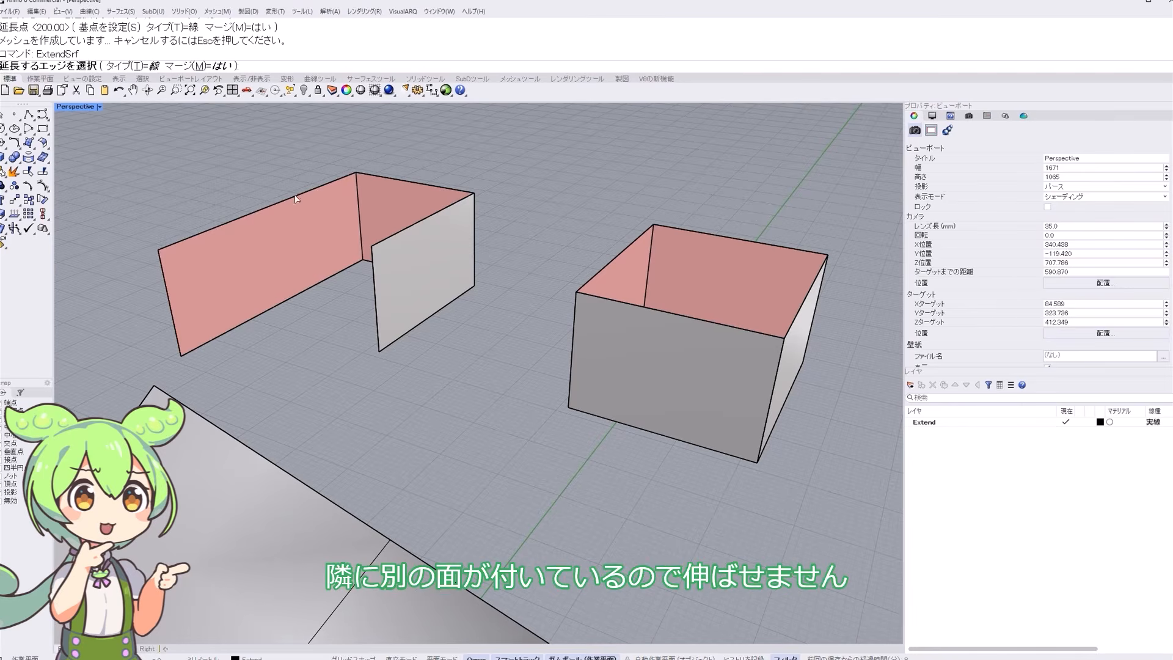
left_click(287, 299)
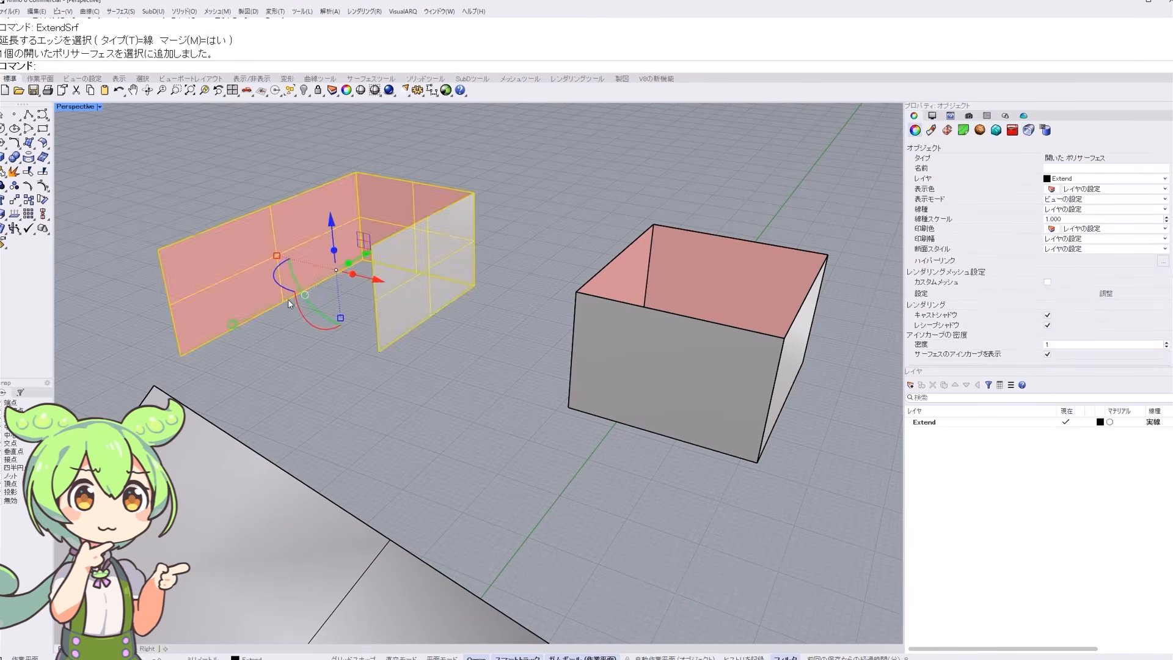
left_click(288, 329)
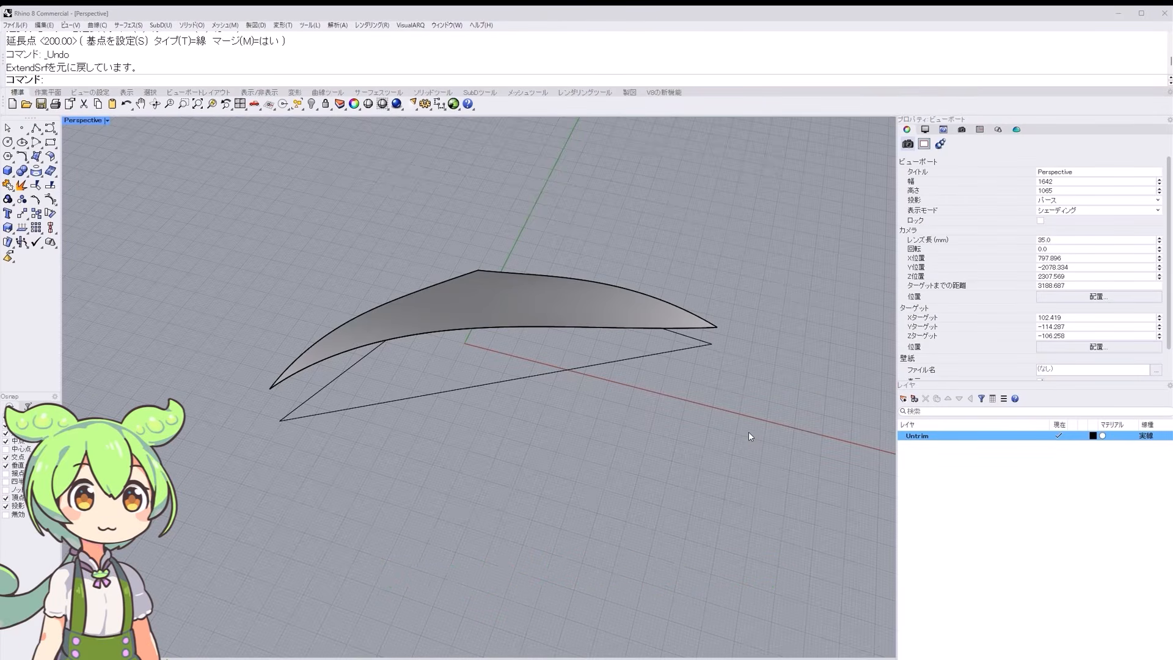
- Use ExtendSrf to extend the curved triangular surface outward from its left edge
type("ExtendSrf")
key("Return")
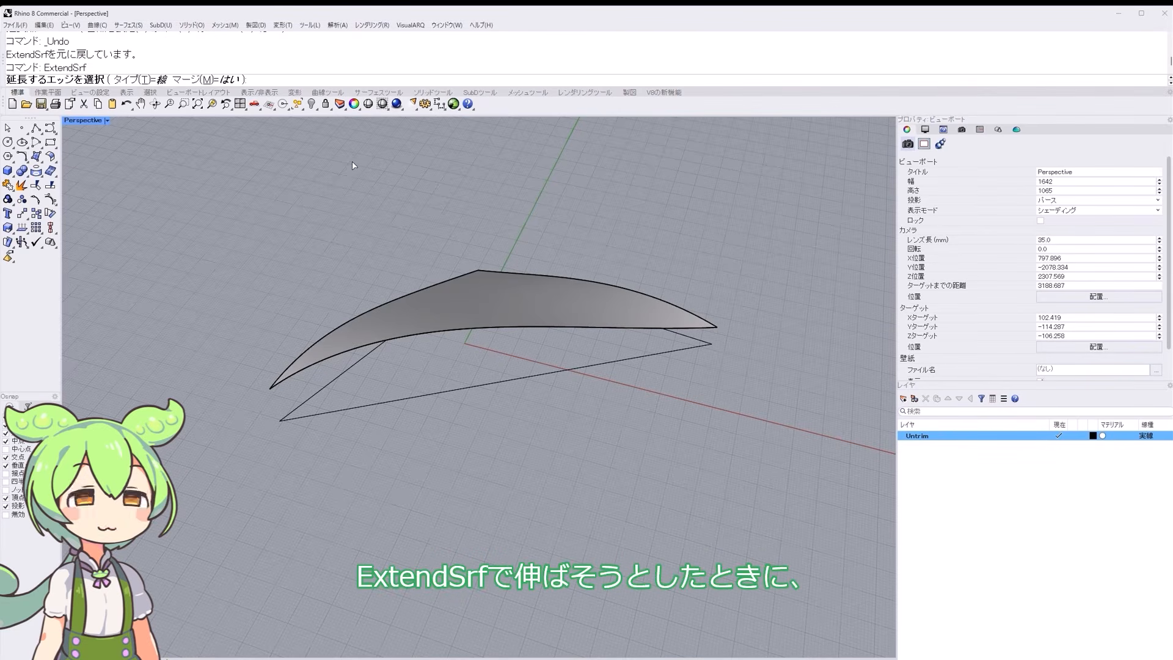
left_click(366, 314)
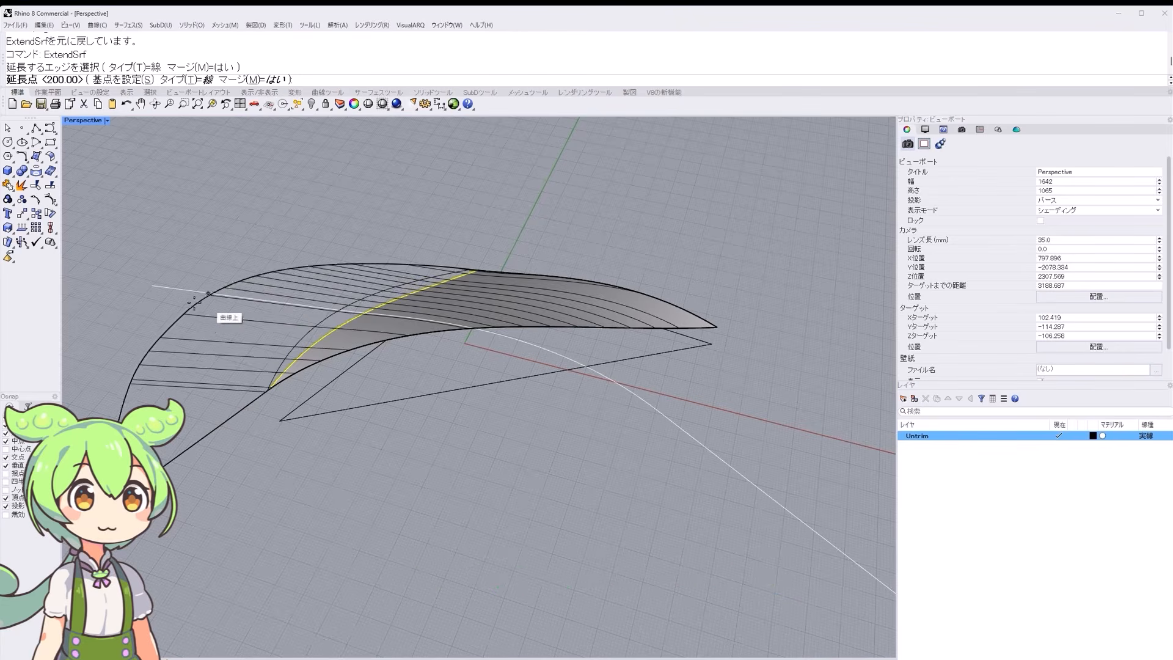
left_click(221, 299)
- Try to extend the curved triangular surface from its back edge and its front edge
key("Return")
left_click(458, 269)
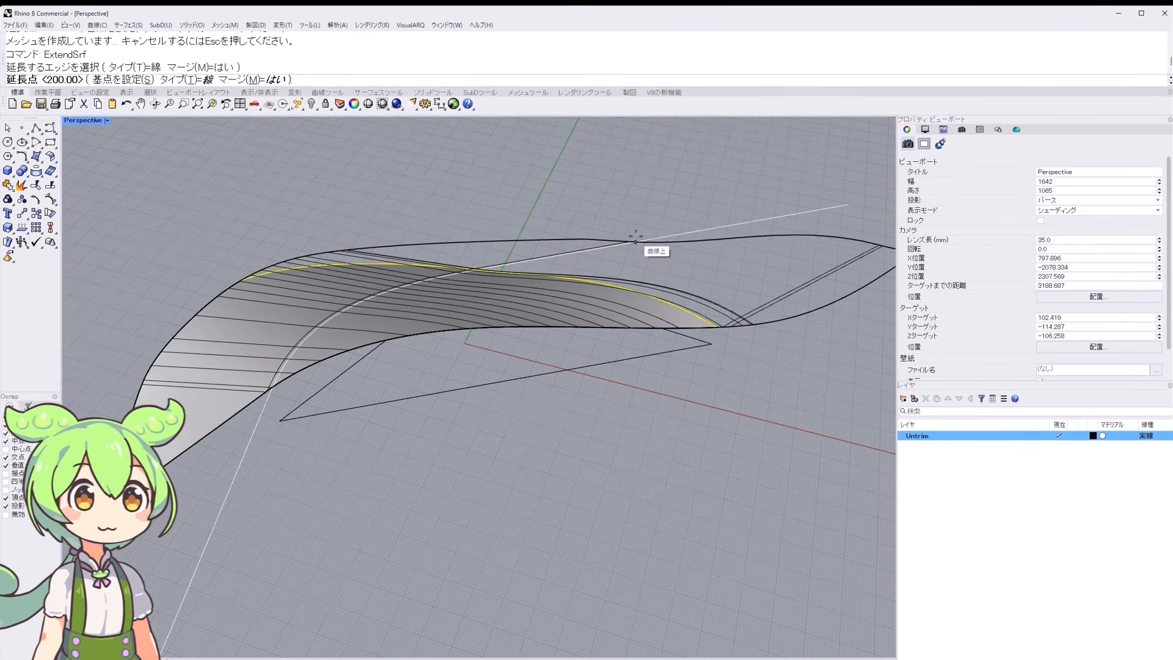
left_click(707, 231)
key("Return")
left_click(520, 330)
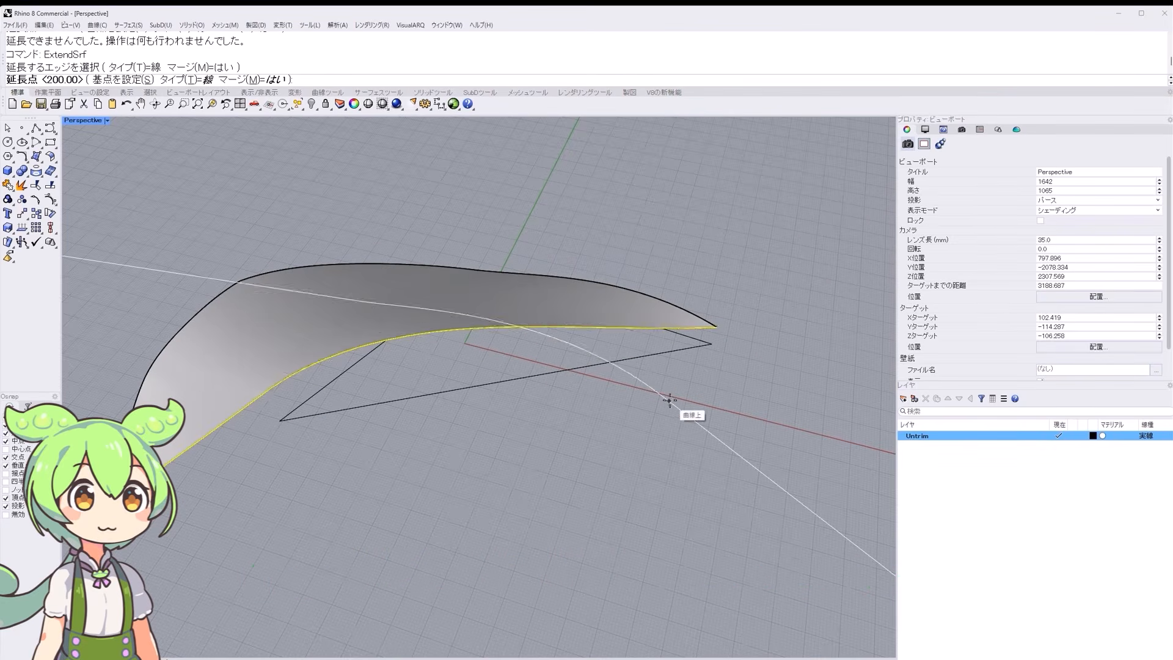
left_click(669, 400)
- Check the curved surface's object type in its properties, and remove its trimmed edges with Untrim
scroll(453, 410, "down", 3)
left_click(341, 396)
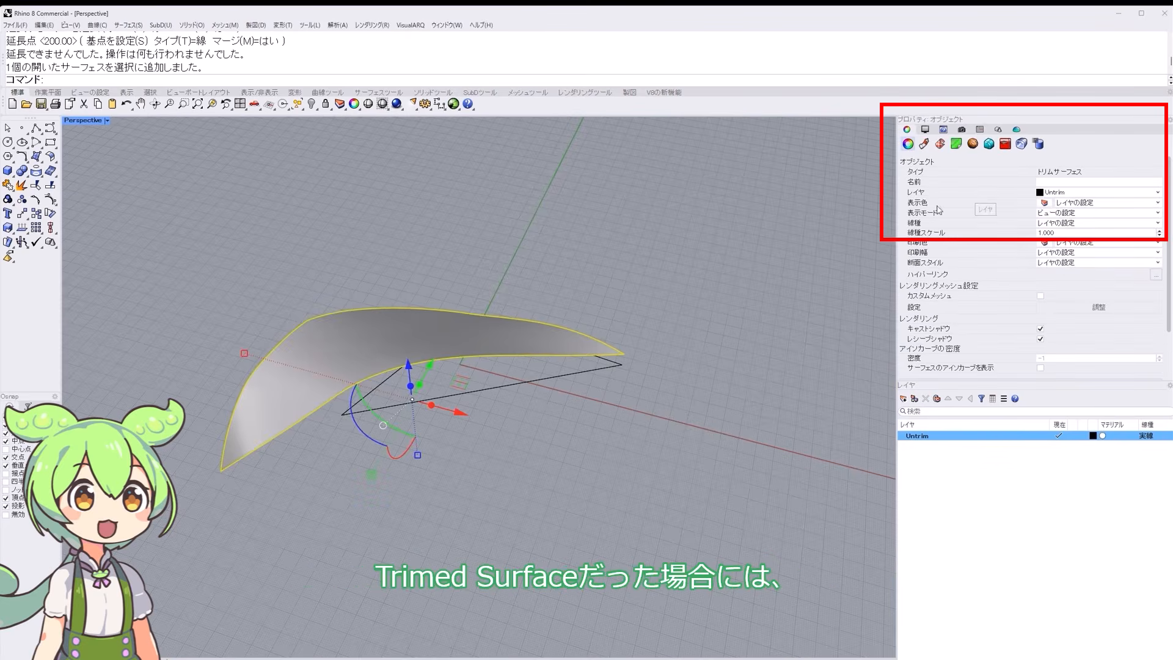
left_click(738, 263)
type("Untrim")
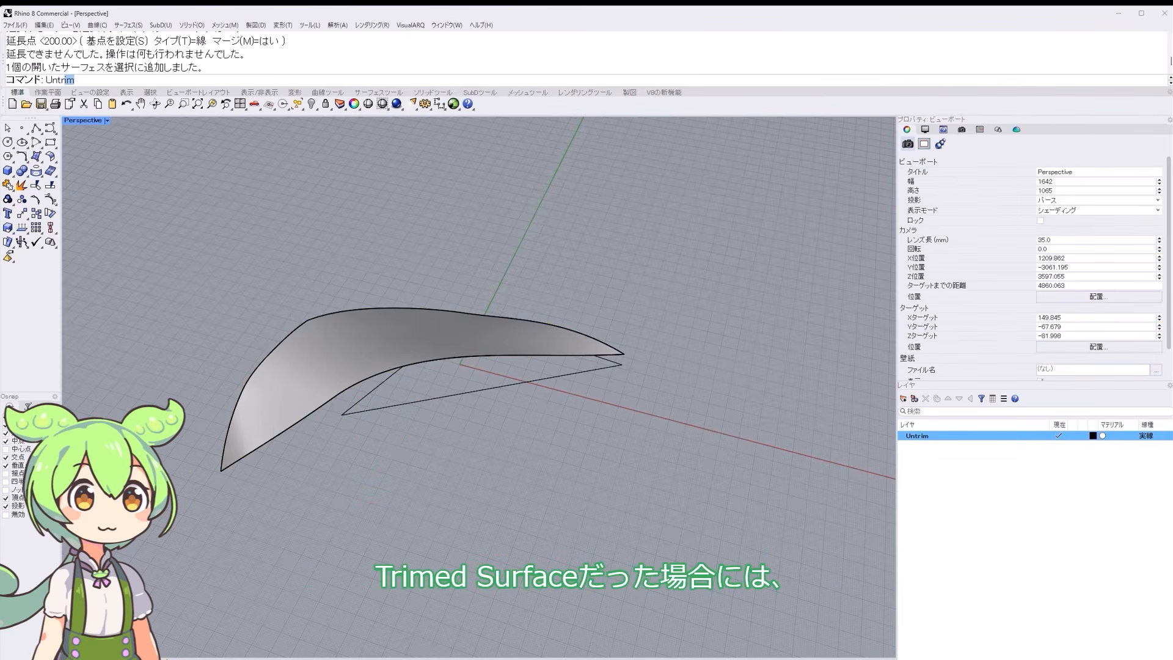
key("Return")
left_click(439, 313)
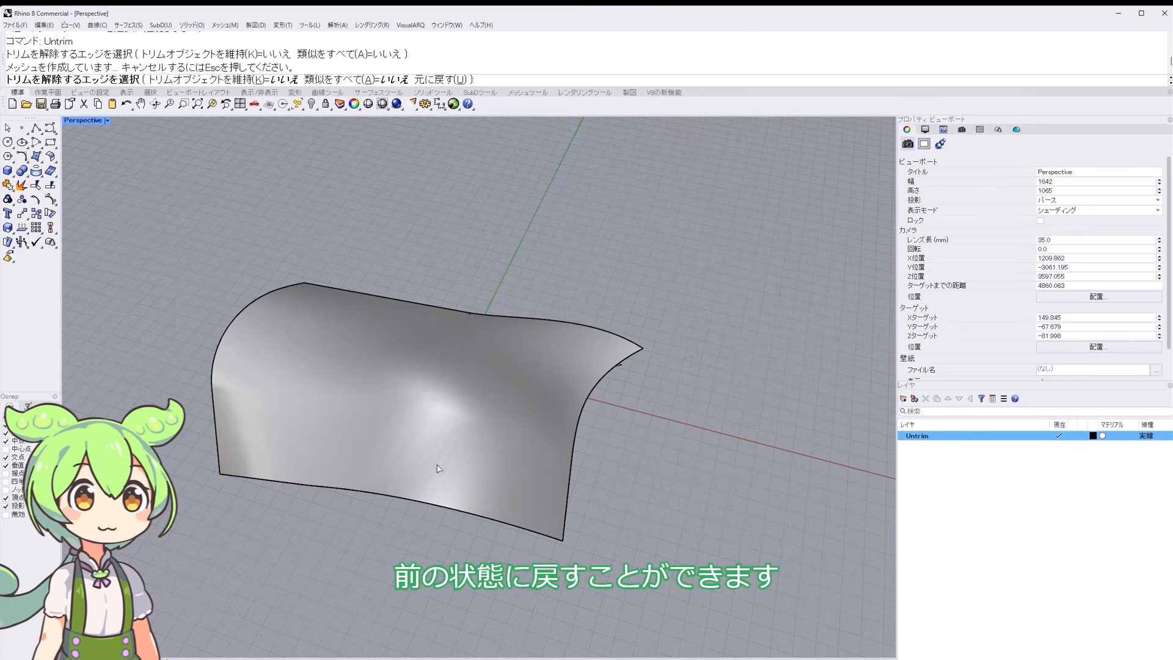
- Review the untrimmed surface in the Top view, and extend its front edge outward with ExtendSrf in Perspective
key("ctrl+F1")
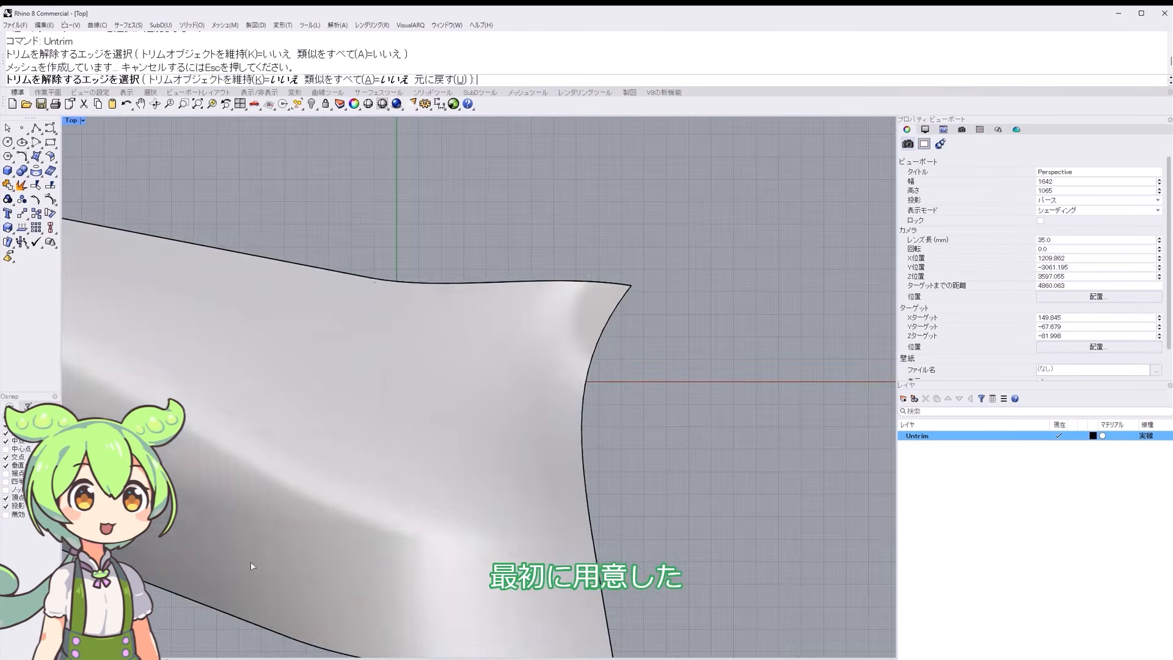
scroll(627, 332, "down", 12)
scroll(476, 358, "up", 8)
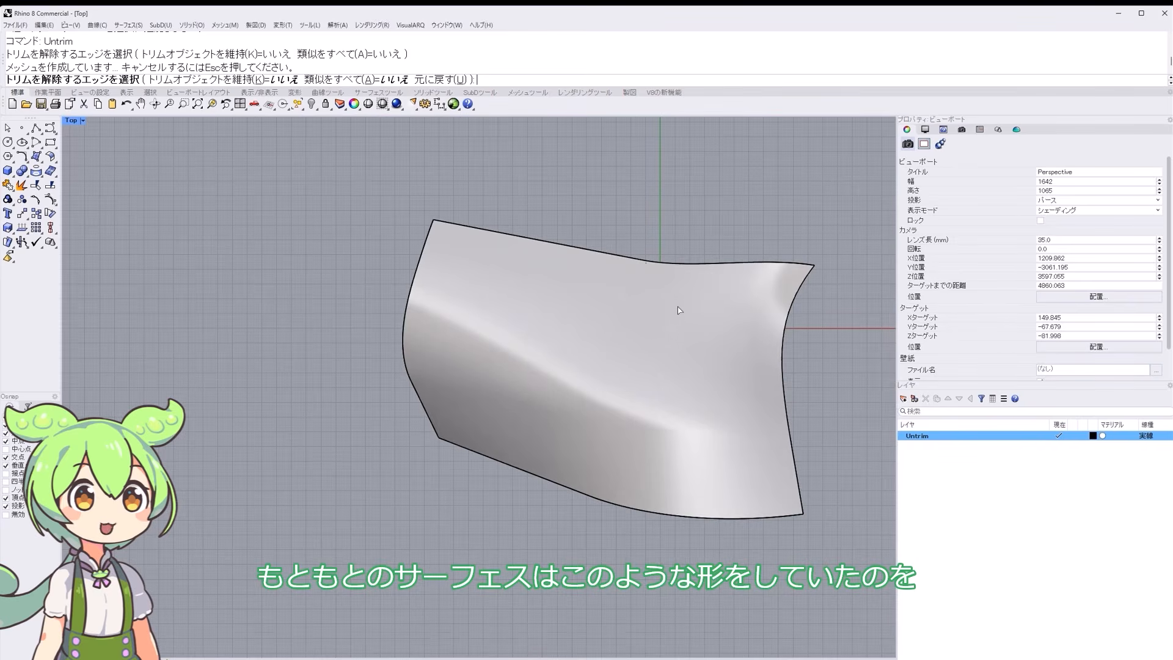
key("ctrl+F4")
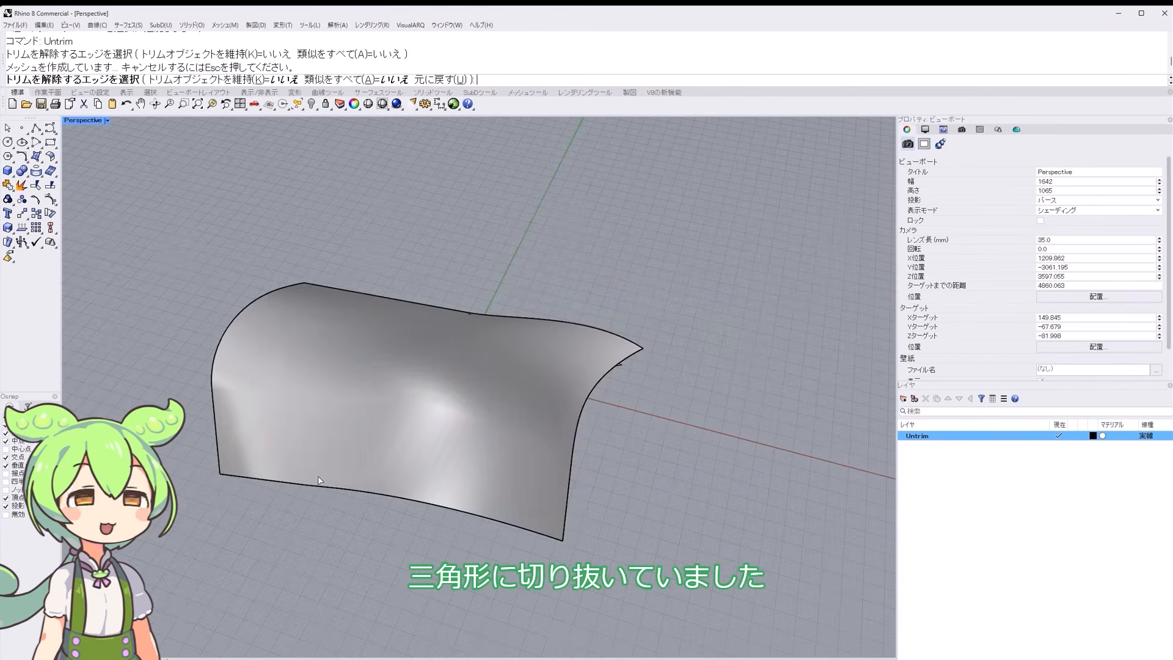
type("exte")
key("Return")
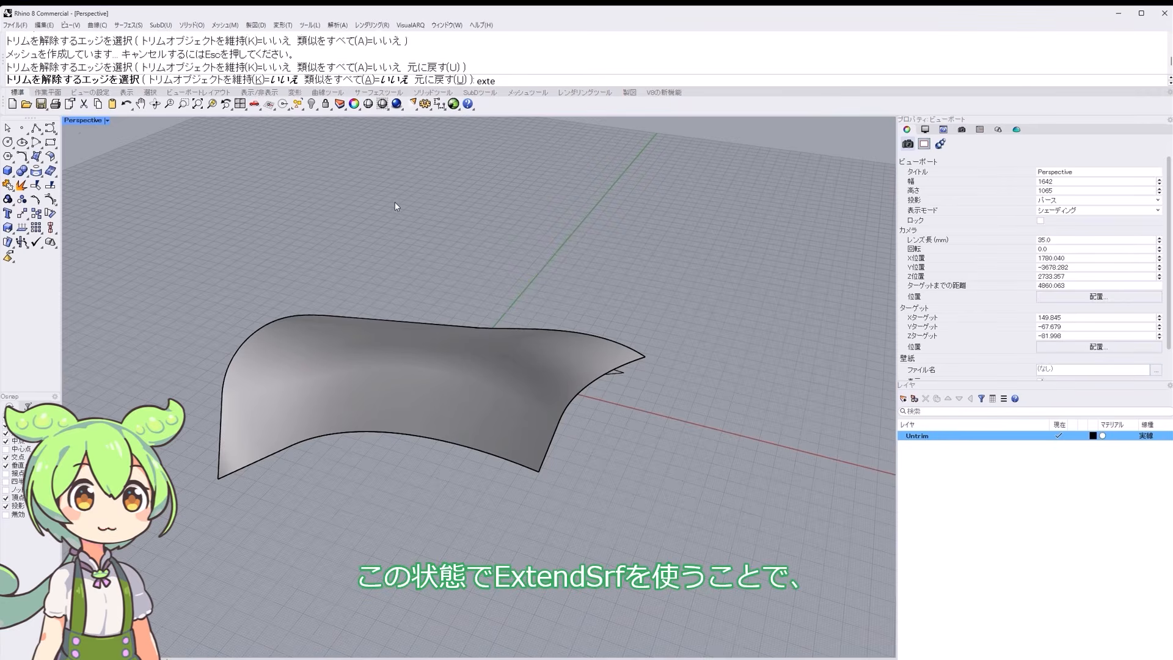
left_click(391, 432)
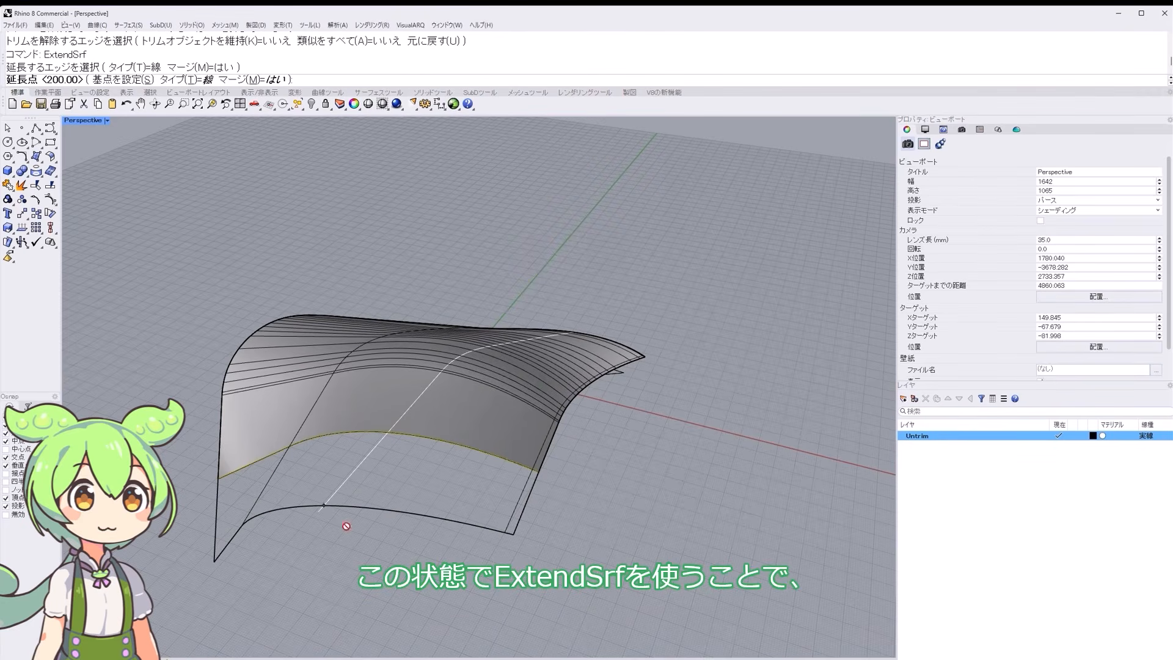
left_click(360, 483)
- Extend the untrimmed surface outward from its right, back and left edges with ExtendSrf
key("Return")
left_click(553, 476)
left_click(662, 510)
key("Return")
left_click(653, 360)
left_click(714, 329)
key("Return")
left_click(249, 342)
left_click(152, 346)
right_click_drag(379, 288, 374, 354)
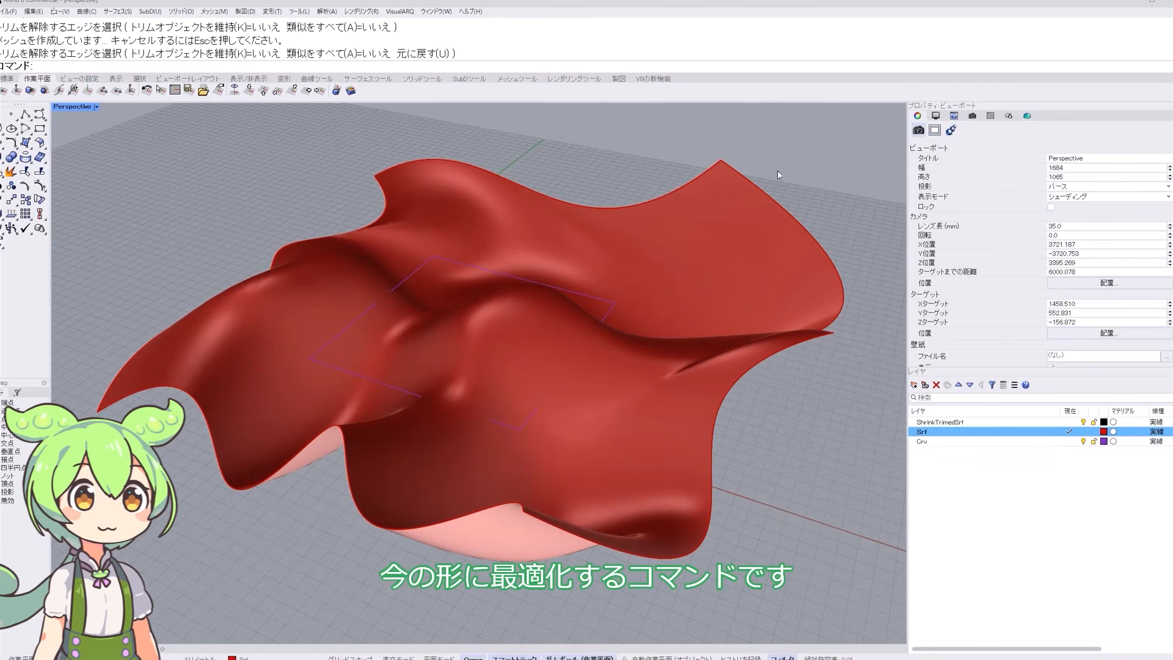
- Trim away the part of the large red surface outside the purple four-sided curve
left_click(350, 269)
key("Escape")
left_click(422, 266)
type("Tr")
key("Return")
left_click(373, 251)
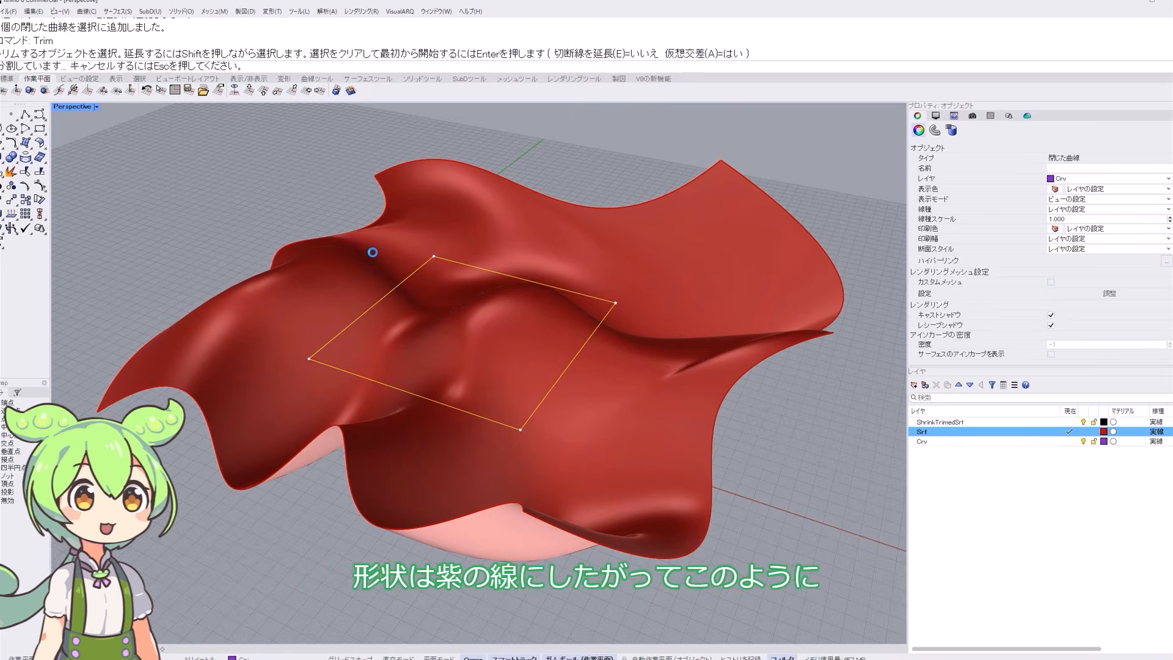
- Finish the trim, and display the trimmed red surface's control points to examine how far they extend beyond its edges
key("Return")
right_click_drag(372, 251, 457, 284)
left_click(487, 328)
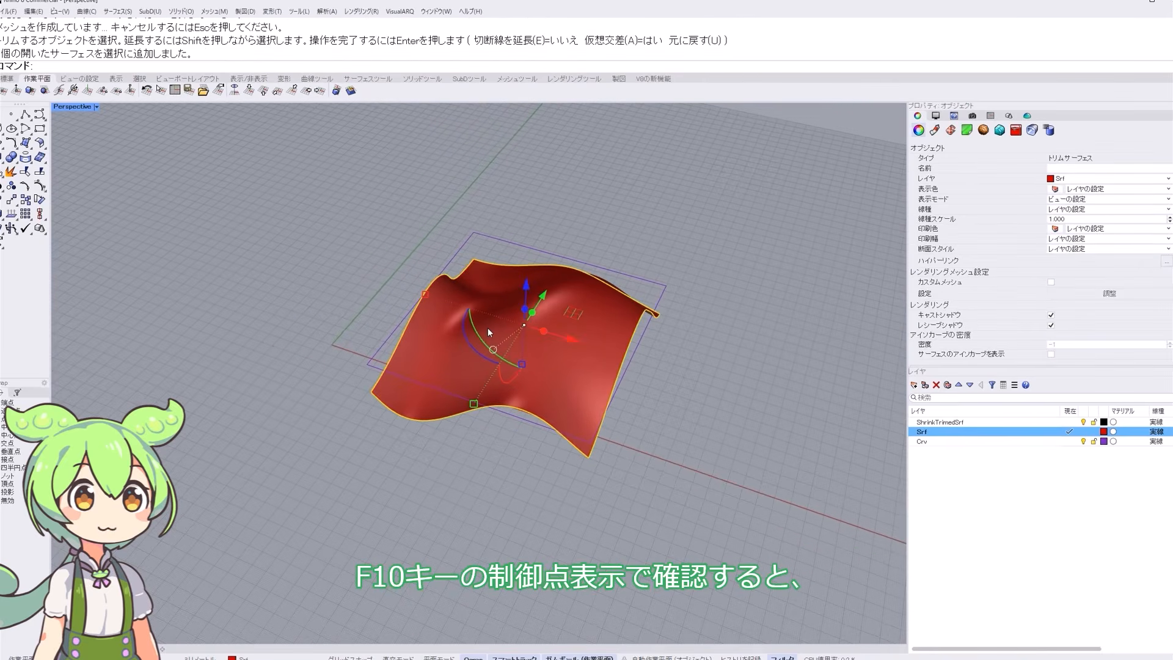
key("F10")
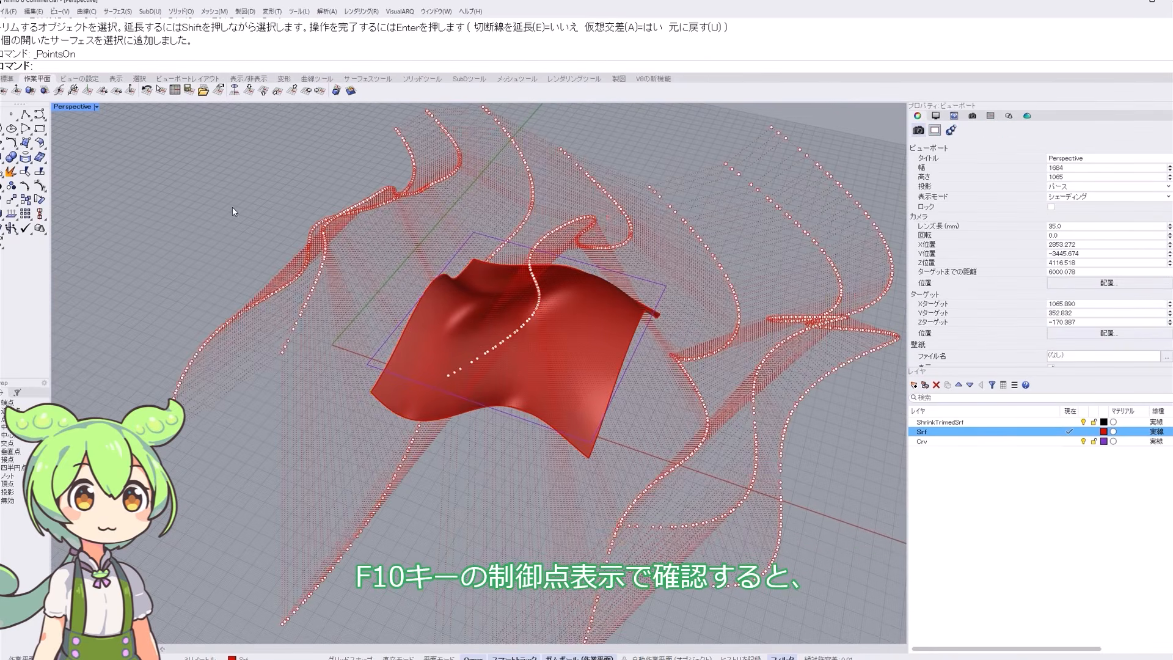
right_click_drag(447, 292, 429, 345)
scroll(499, 460, "down", 4)
scroll(449, 334, "up", 2)
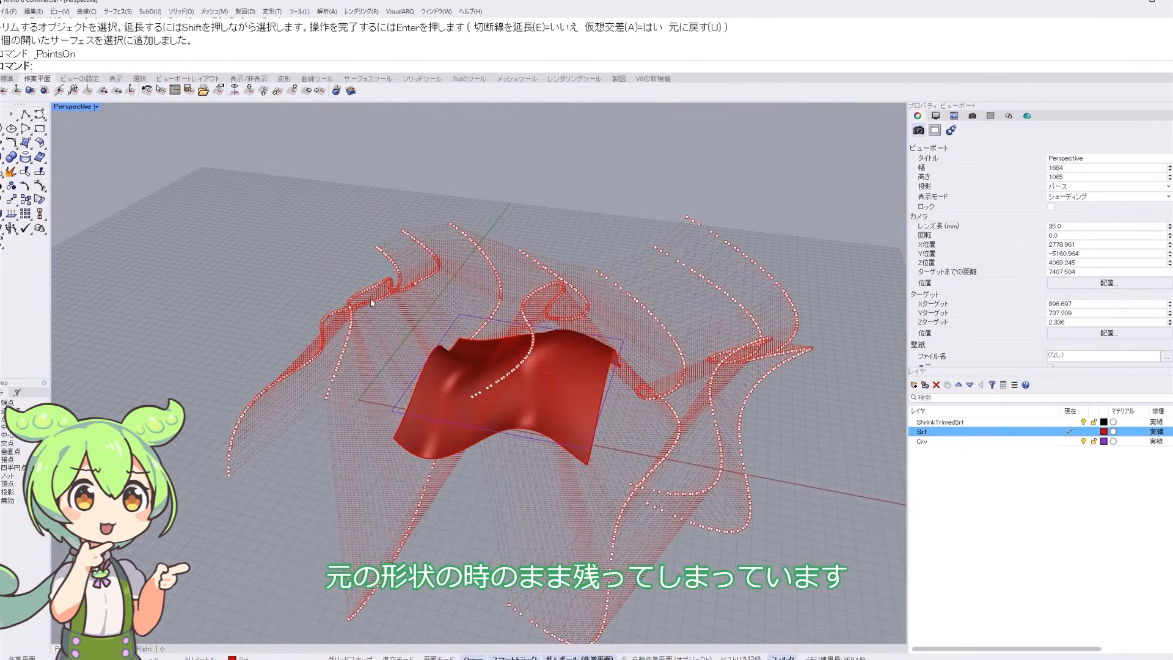
right_click_drag(569, 380, 560, 267)
key("Escape")
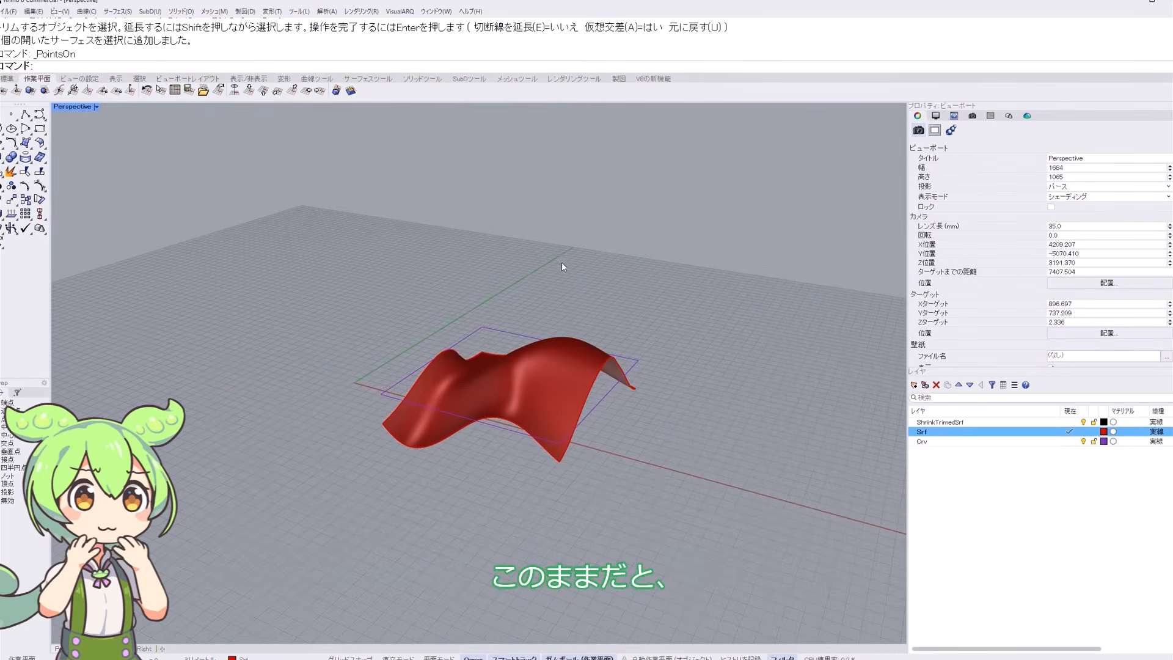
- Shrink the underlying surface of the trimmed red surface to its trimmed edges with ShrinkTrimmedSrf
right_click_drag(482, 297, 563, 380)
scroll(562, 380, "up", 3)
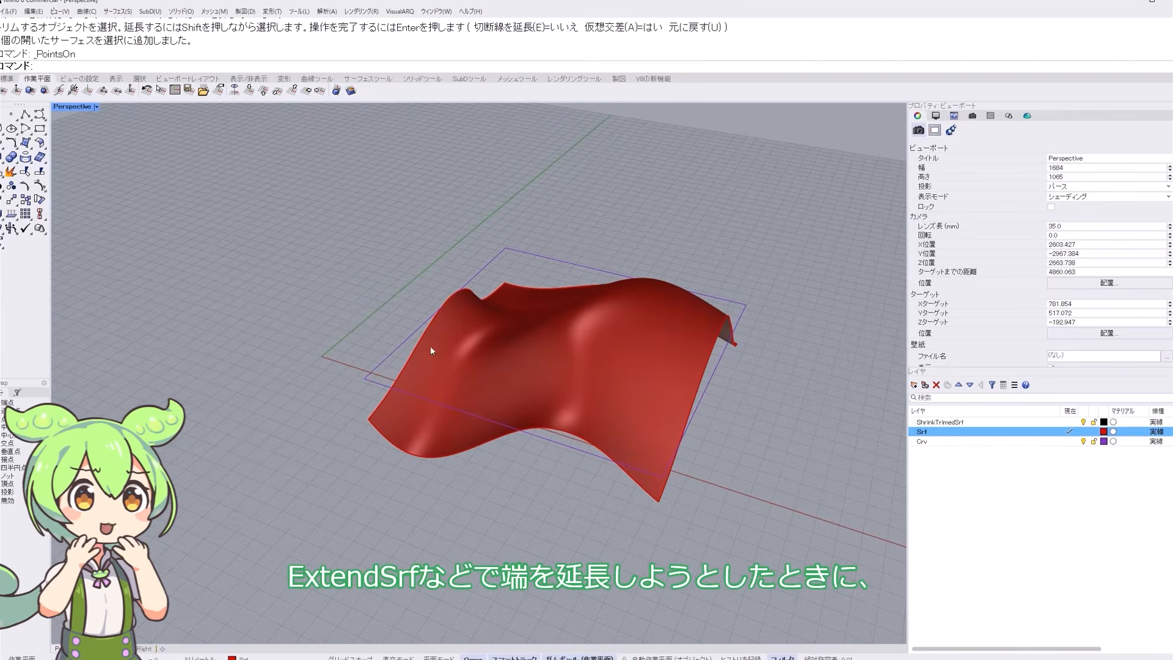
right_click_drag(549, 532, 532, 484, "shift")
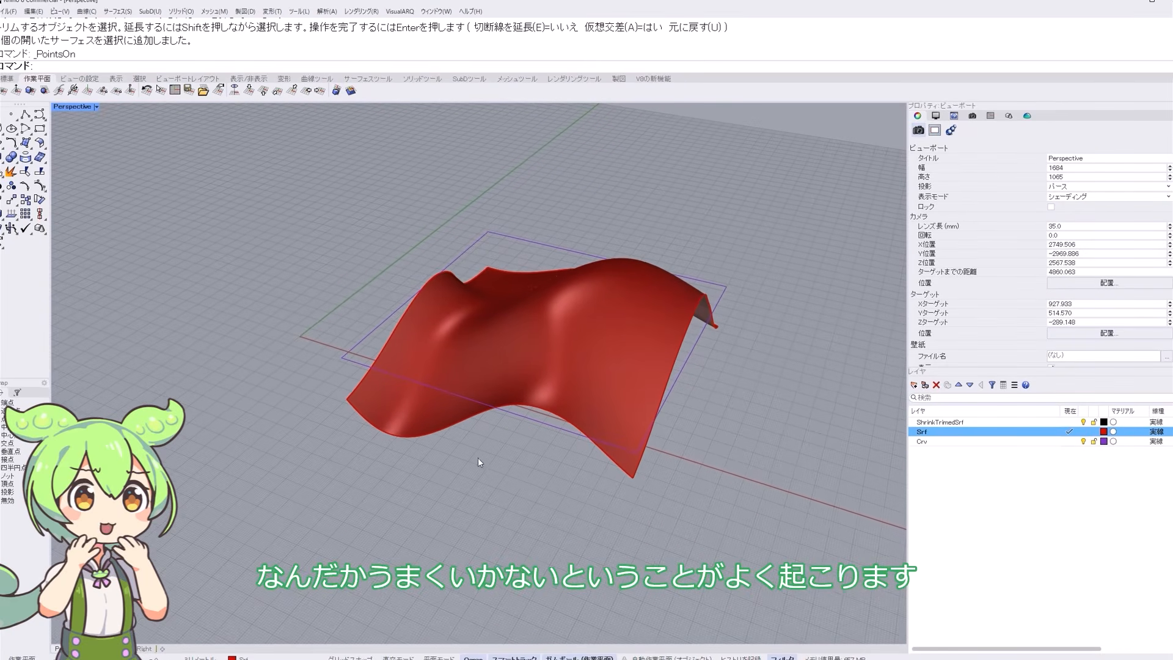
scroll(459, 446, "down", 2)
scroll(501, 359, "up", 2)
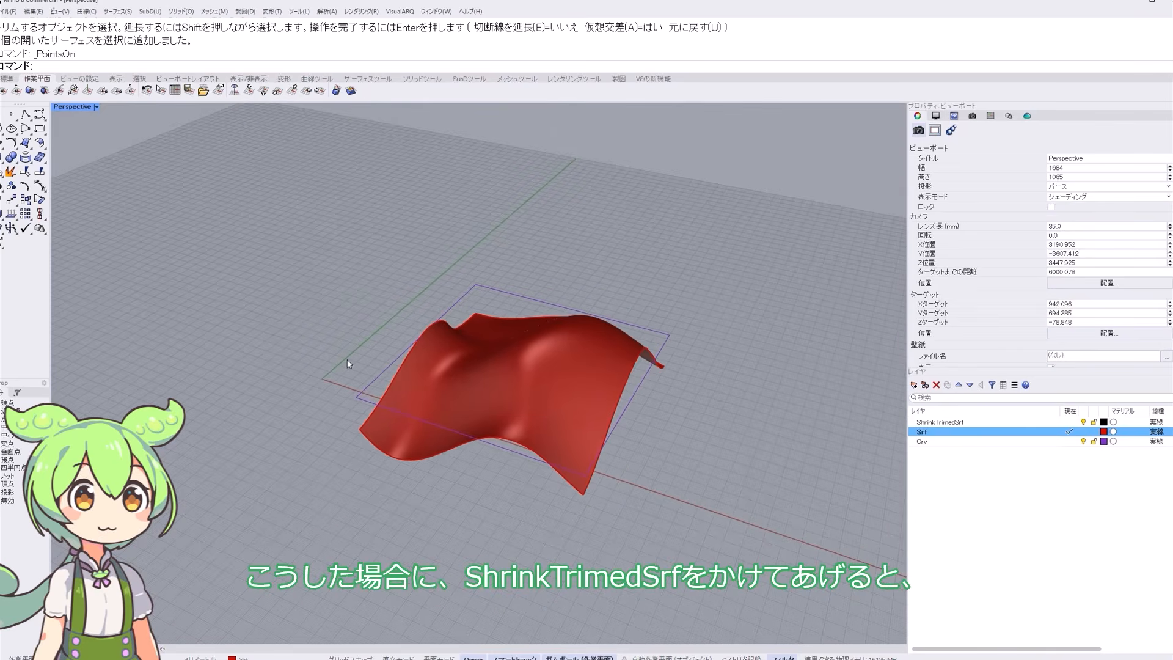
left_click(507, 375)
type("ShrinkTrimmedSrf")
key("Return")
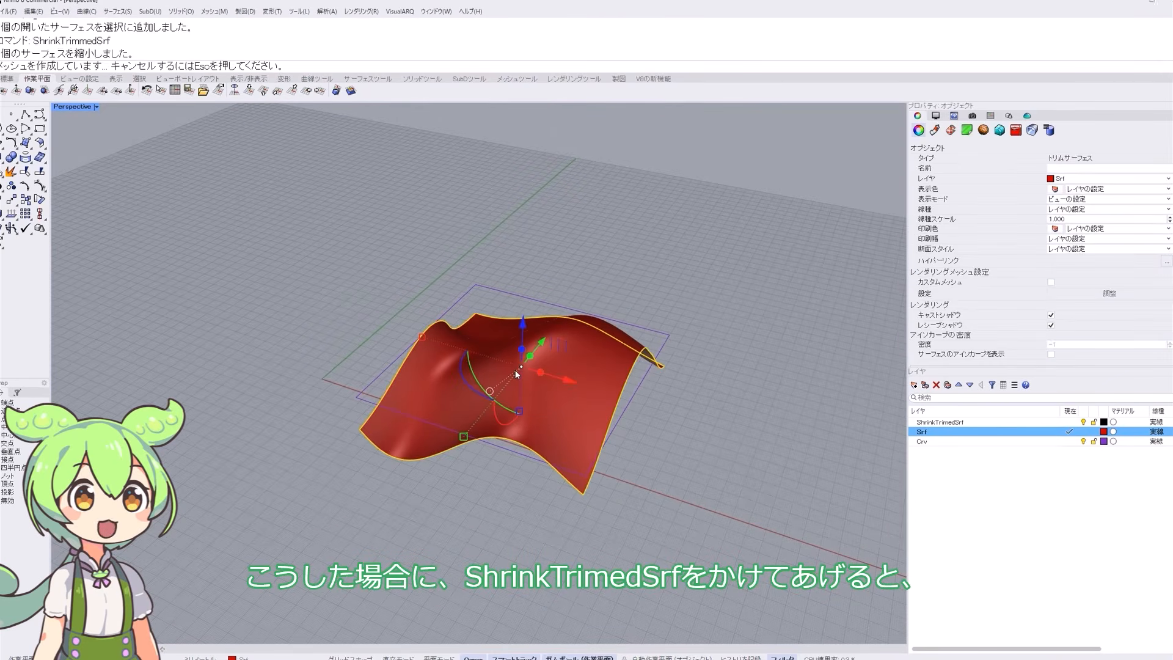
- Display the shrunken surface's control points, examine their position around the edges from several angles, and hide them again
key("F10")
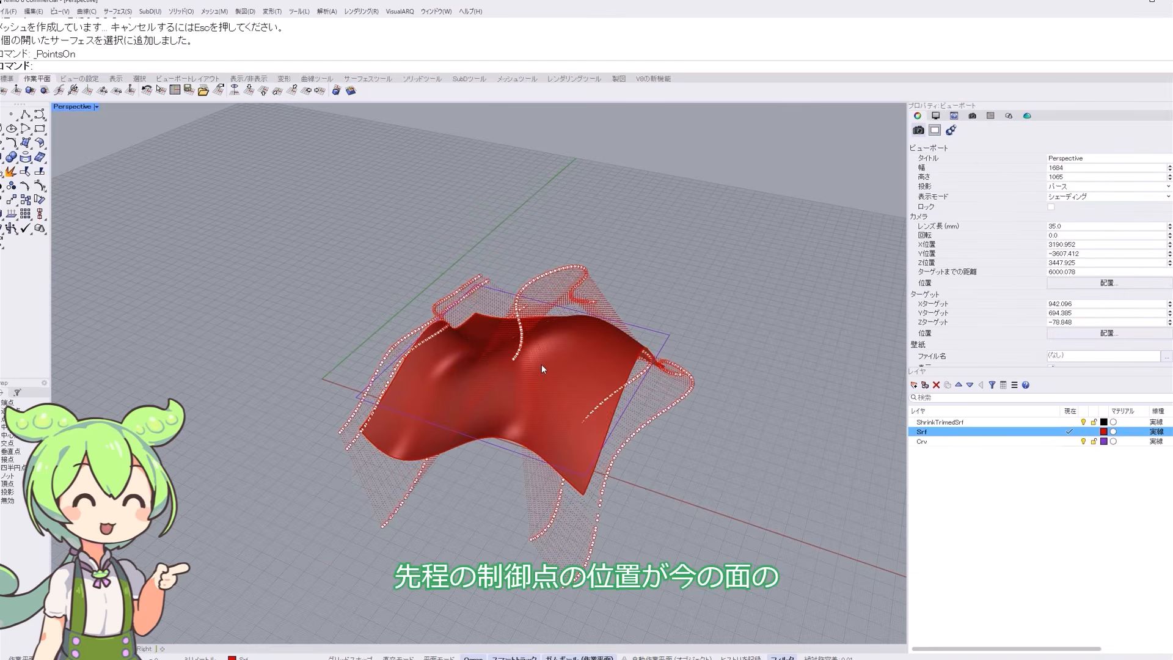
right_click_drag(538, 234, 443, 420)
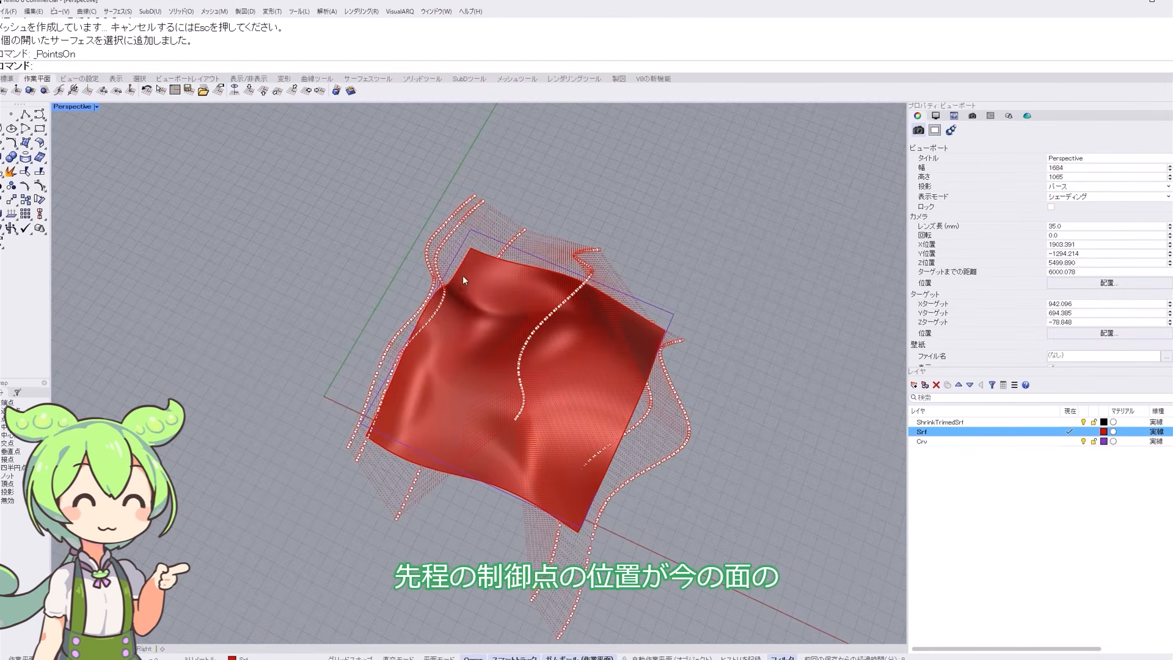
right_click_drag(567, 500, 474, 356)
key("Escape")
right_click_drag(505, 471, 488, 427)
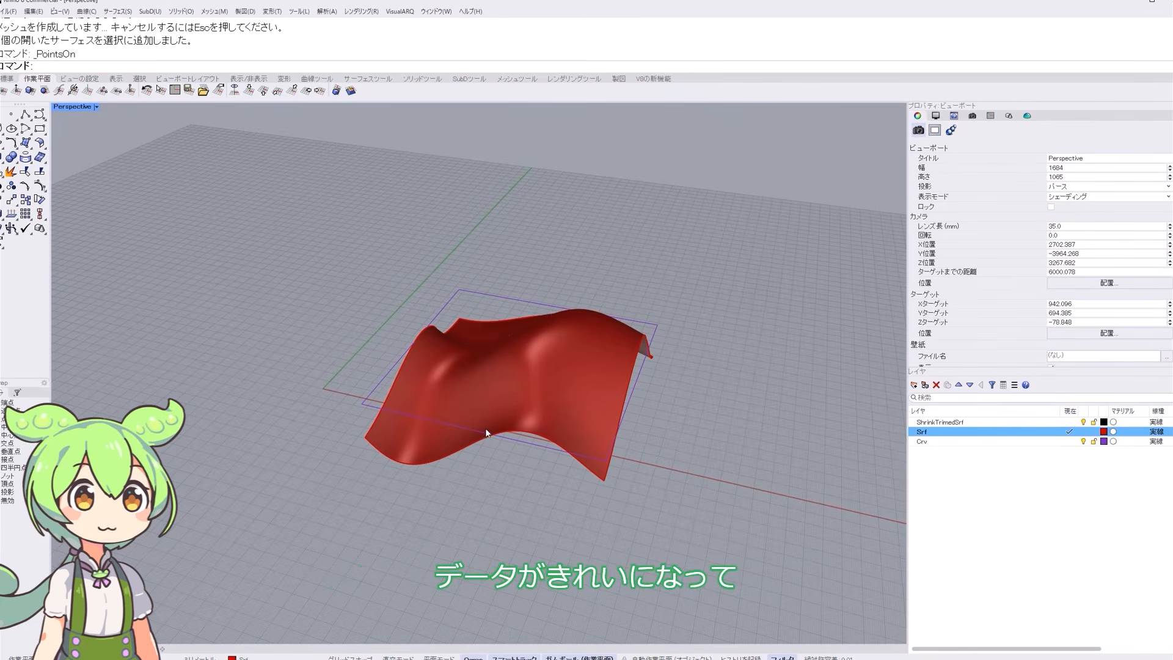
right_click_drag(478, 428, 548, 463, "shift")
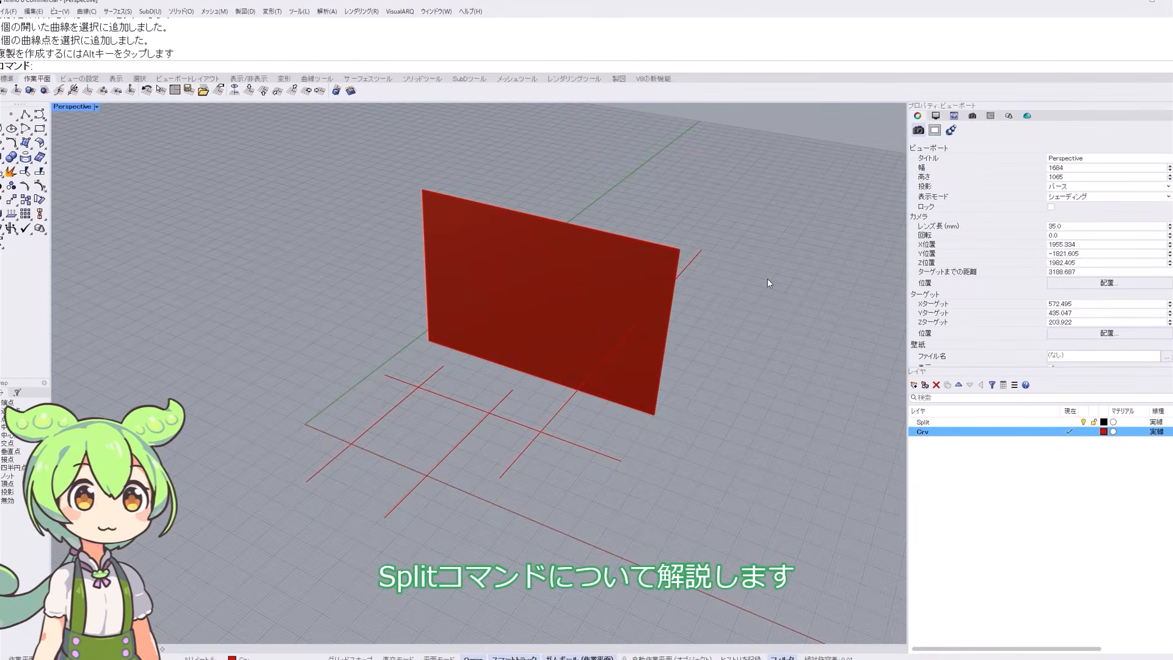
- Trim the back ends of the two nearest parallel lines using the crossing line as cutter, undo the second trim, and finish
left_click(460, 399)
type("Trim")
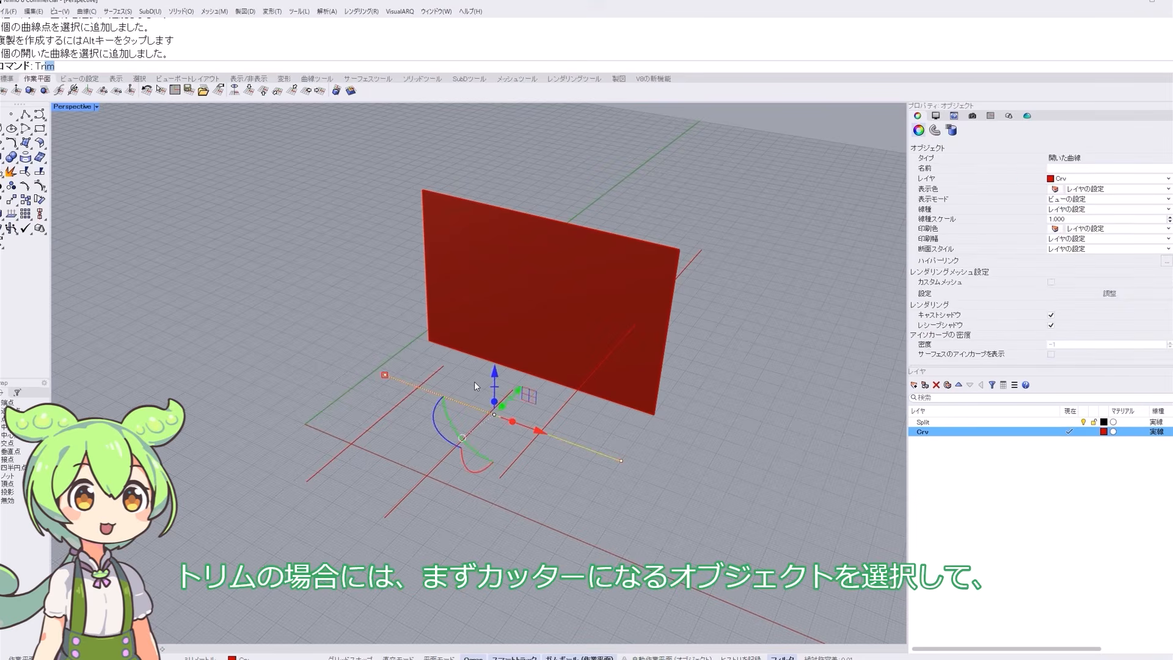
key("Return")
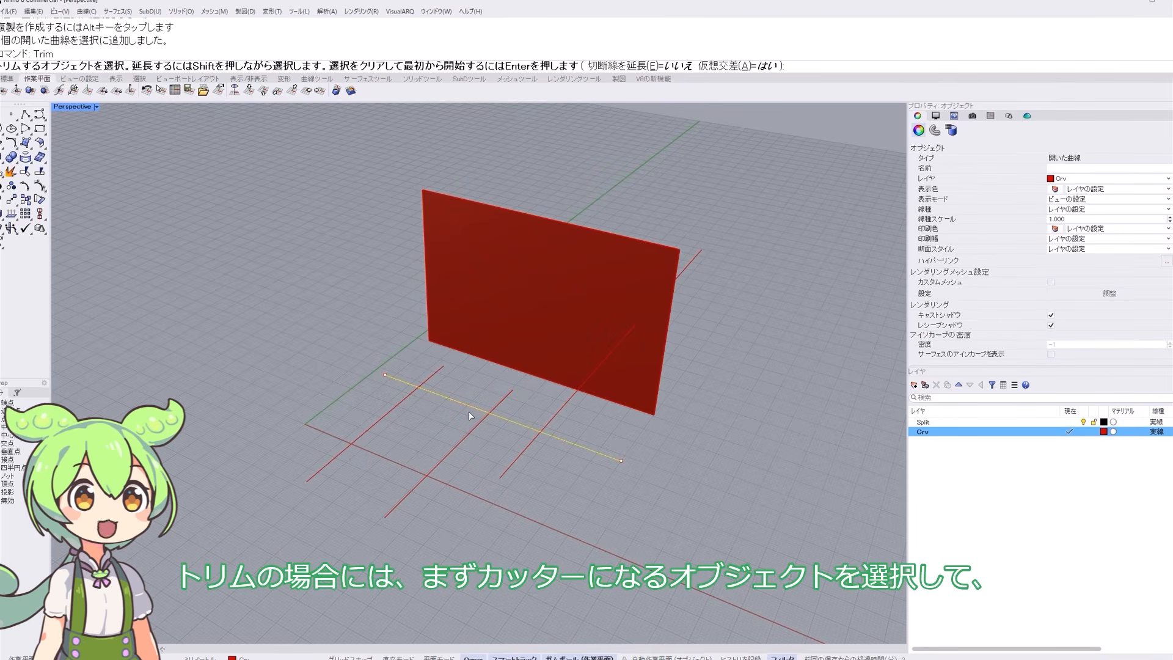
left_click(431, 378)
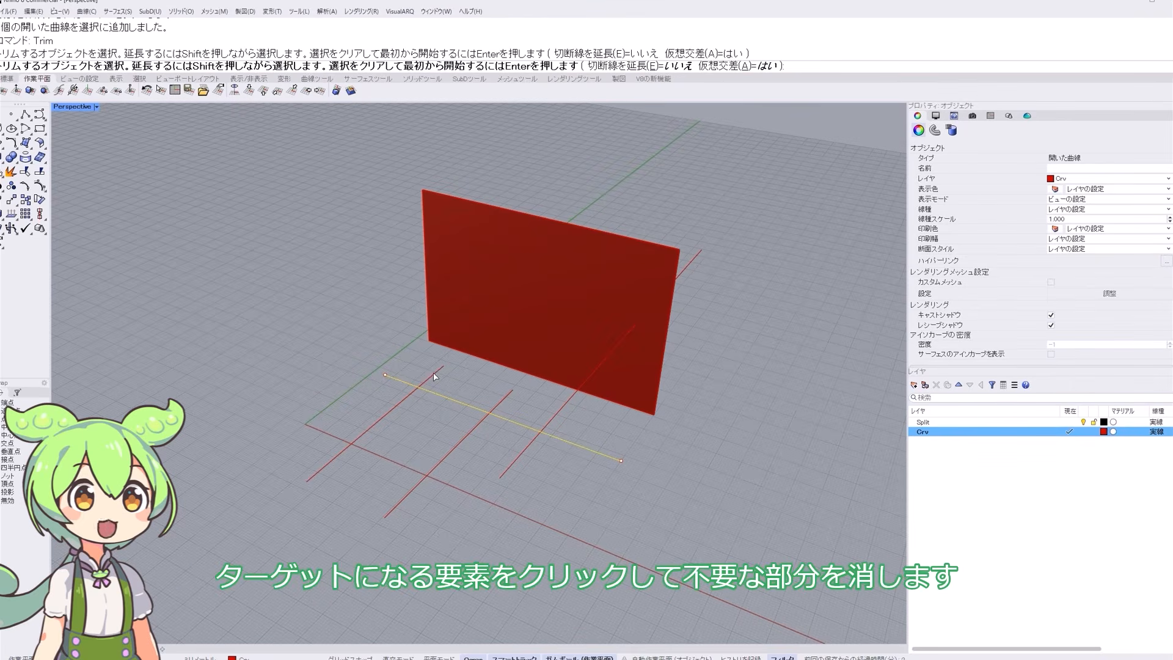
left_click(507, 400)
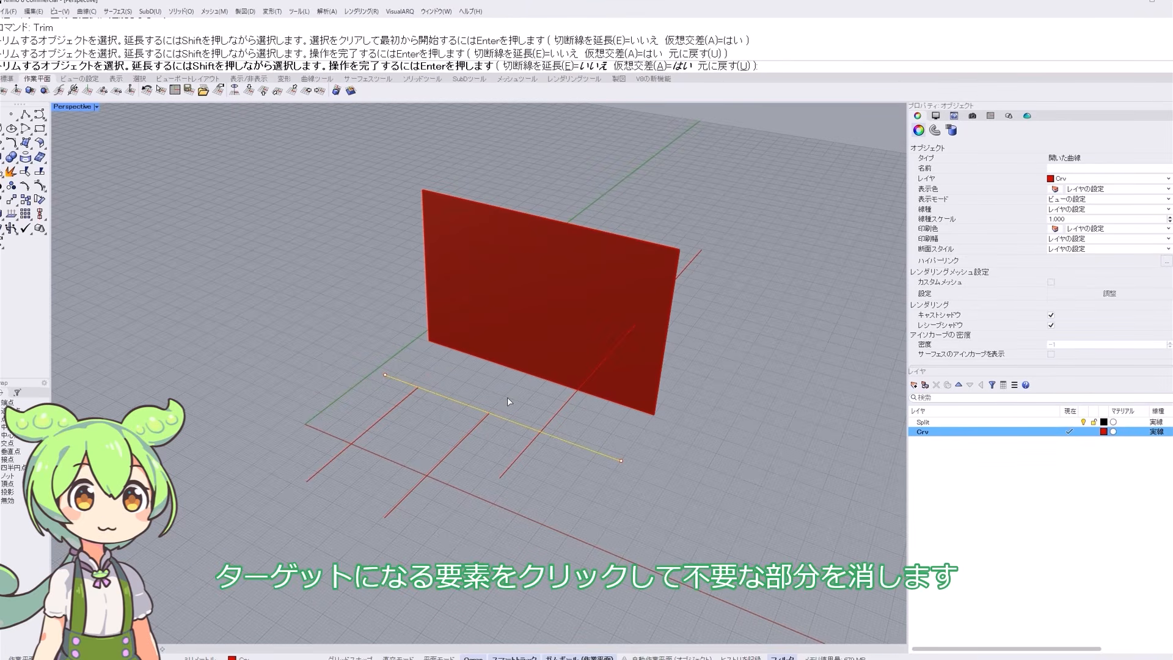
key("ctrl+z")
key("Return")
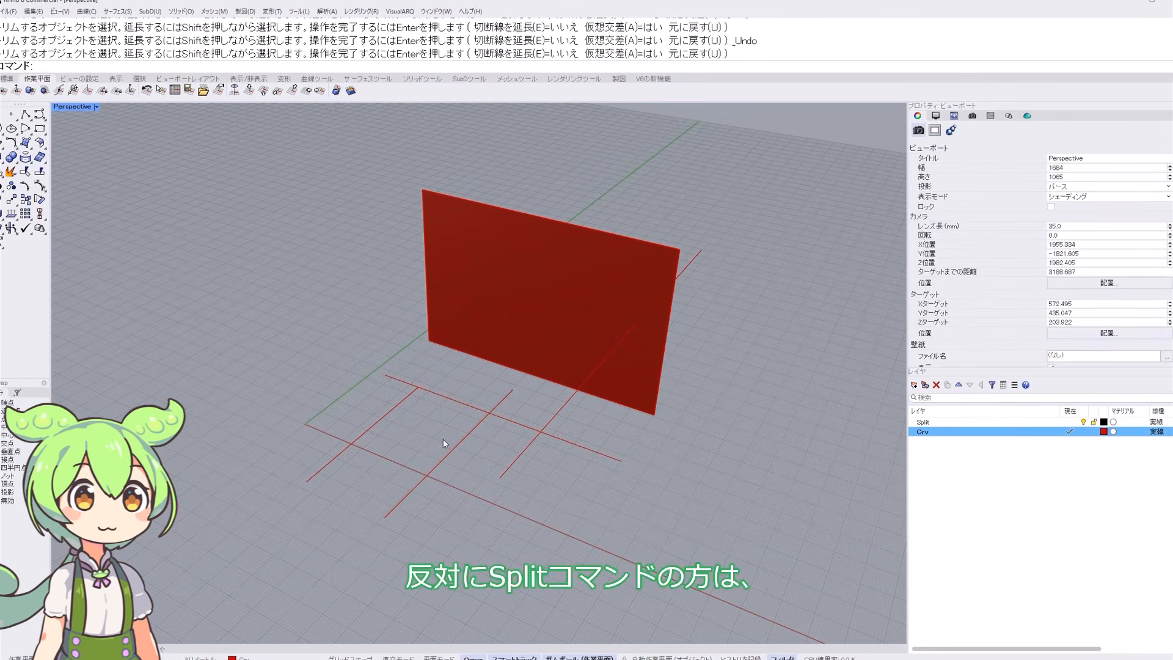
- Split the middle parallel line with the crossing line as the cutting object, and select its pieces to check the division
type("Split")
key("Return")
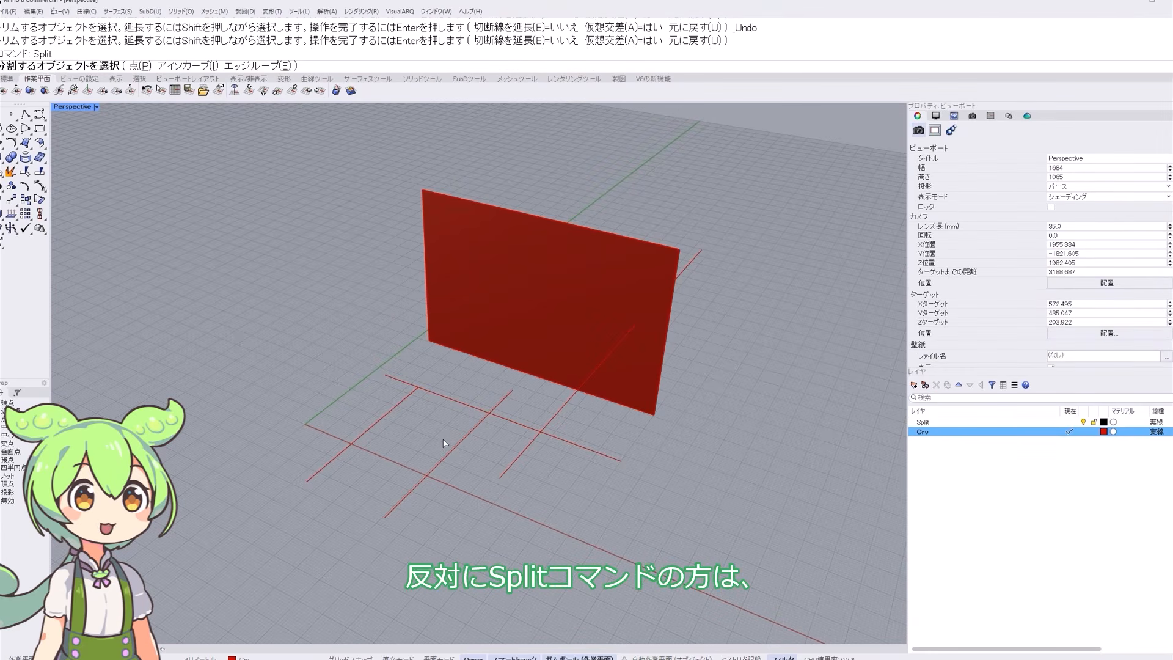
left_click(455, 448)
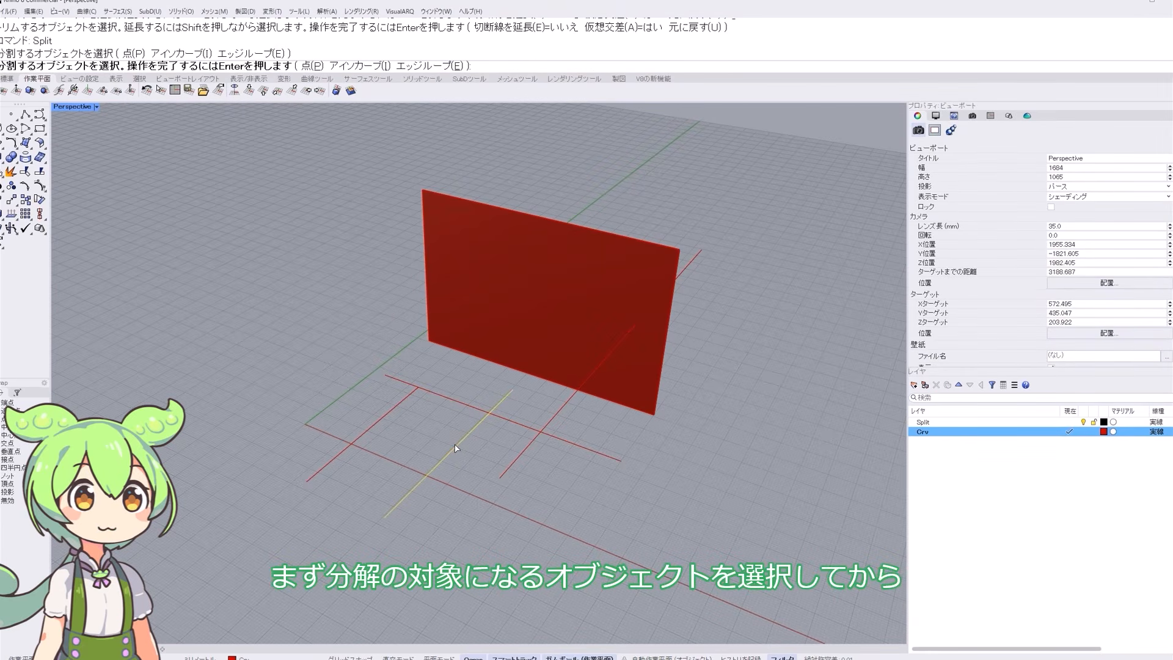
key("Return")
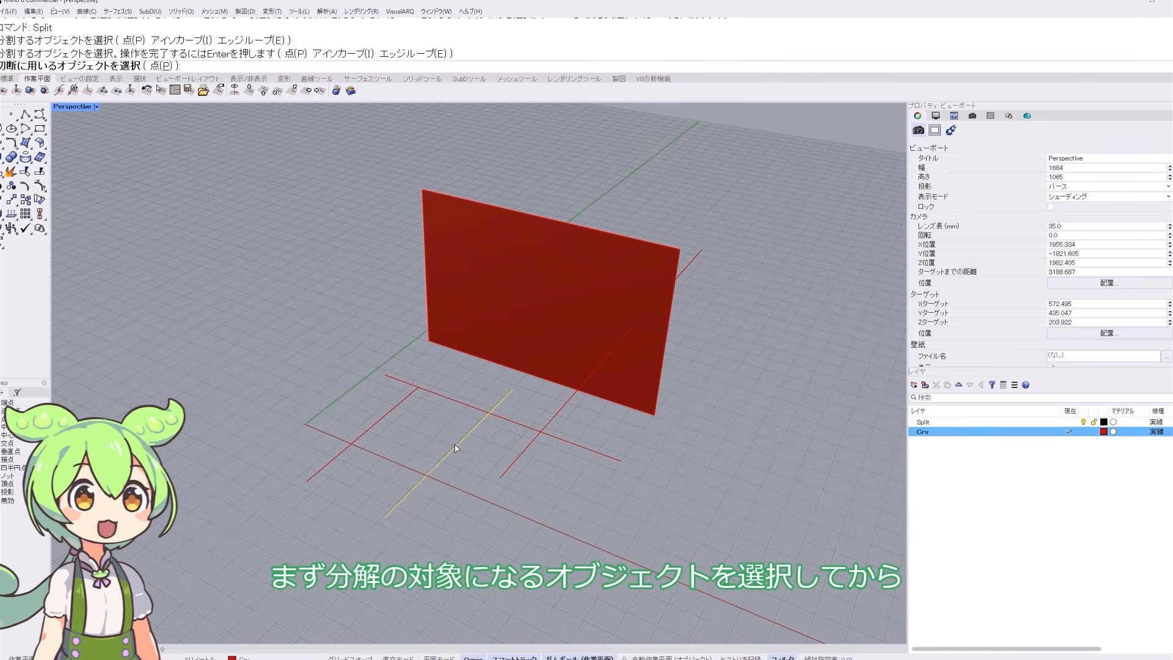
left_click(464, 405)
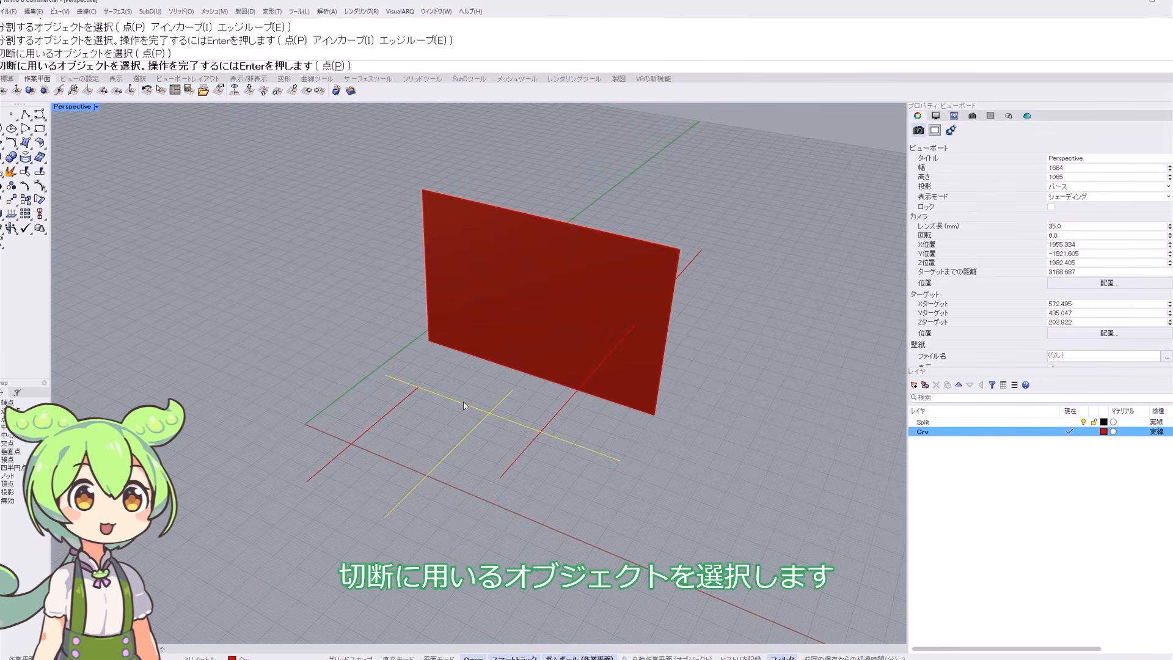
key("Return")
left_click(456, 445)
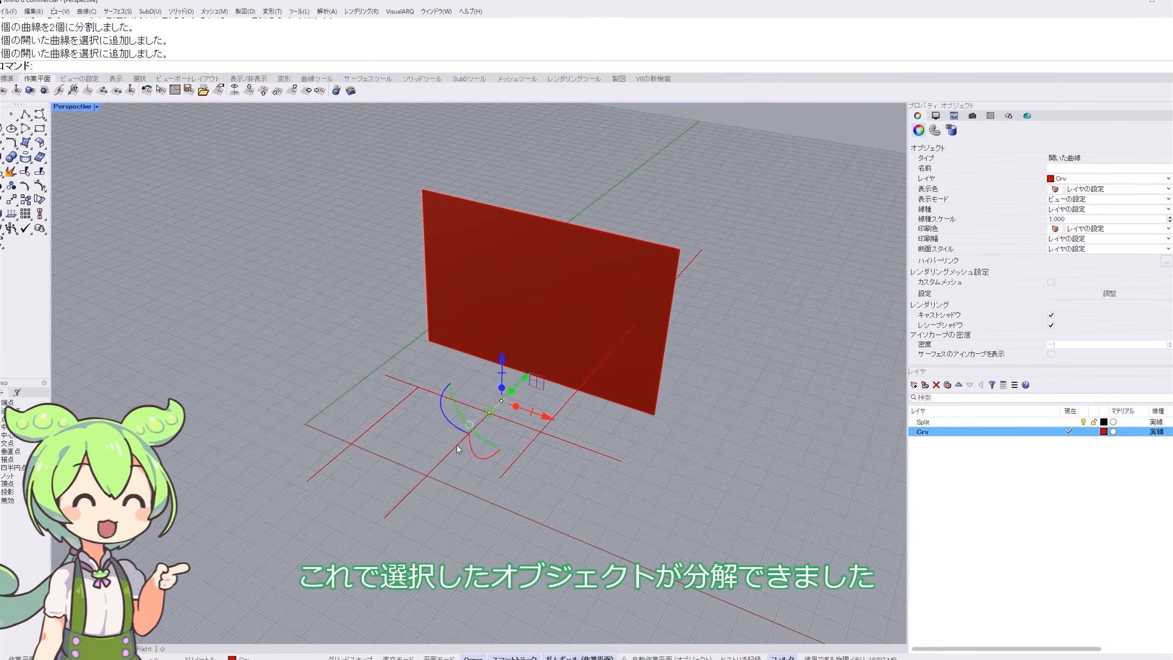
left_click_drag(456, 449, 504, 404)
left_click(507, 440)
- Try to split the long raised line that passes through the vertical surface, using the crossing ground line as the cutting object
mouse_move(546, 433)
right_mouse_down()
mouse_move(519, 421)
mouse_move(515, 398)
mouse_move(534, 437)
mouse_move(548, 436)
right_mouse_up()
left_click(529, 429)
left_click(568, 443)
left_click(597, 426)
left_click(515, 442)
type("Split")
key("Return")
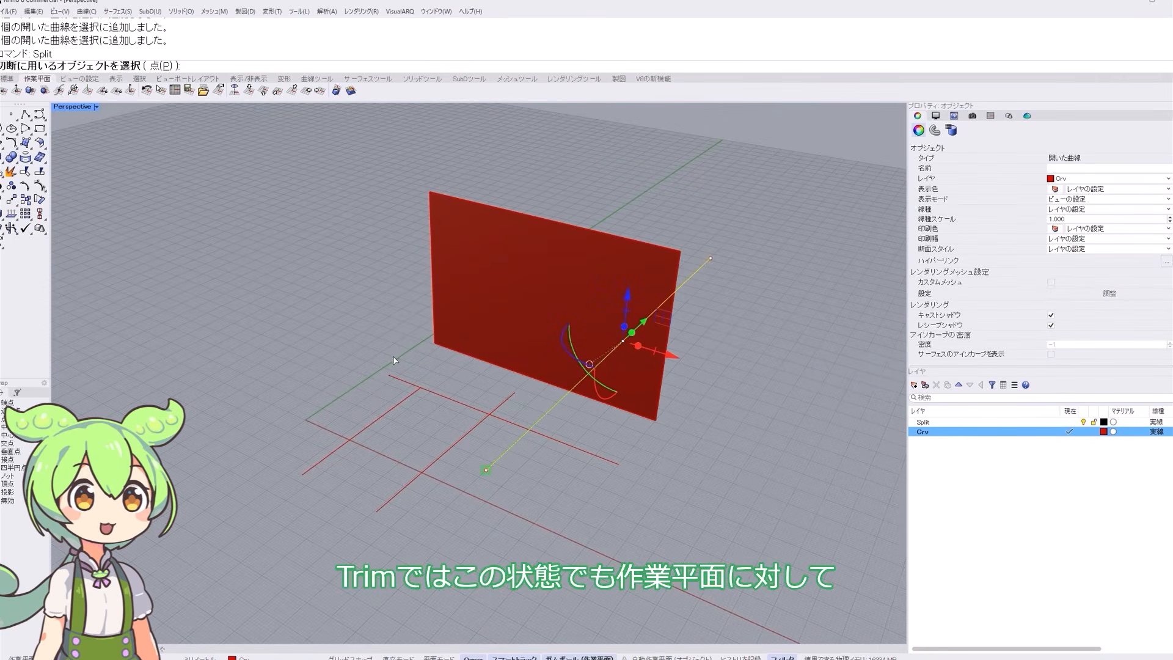
right_click_drag(656, 449, 697, 387)
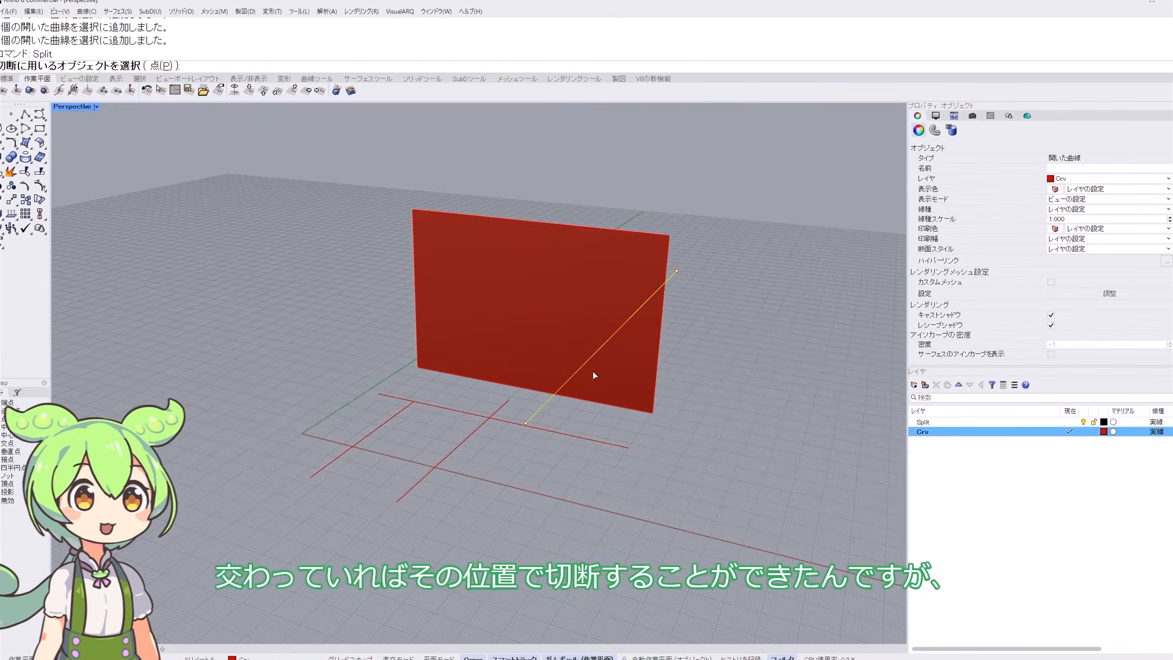
left_click(586, 439)
key("Return")
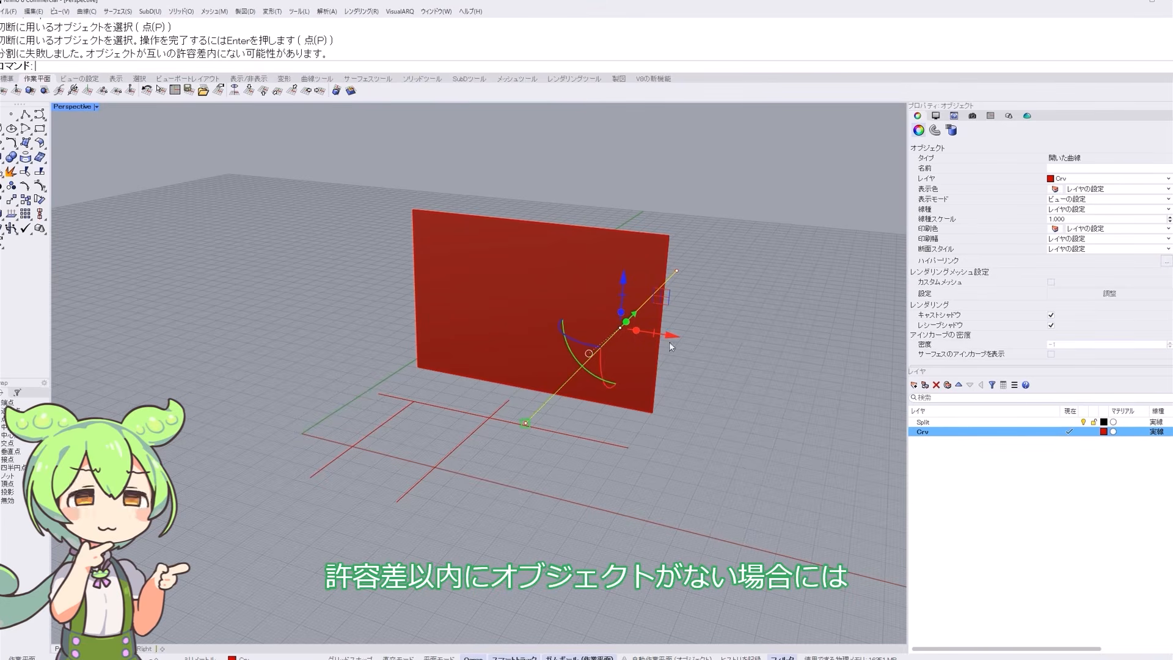
left_click(707, 431)
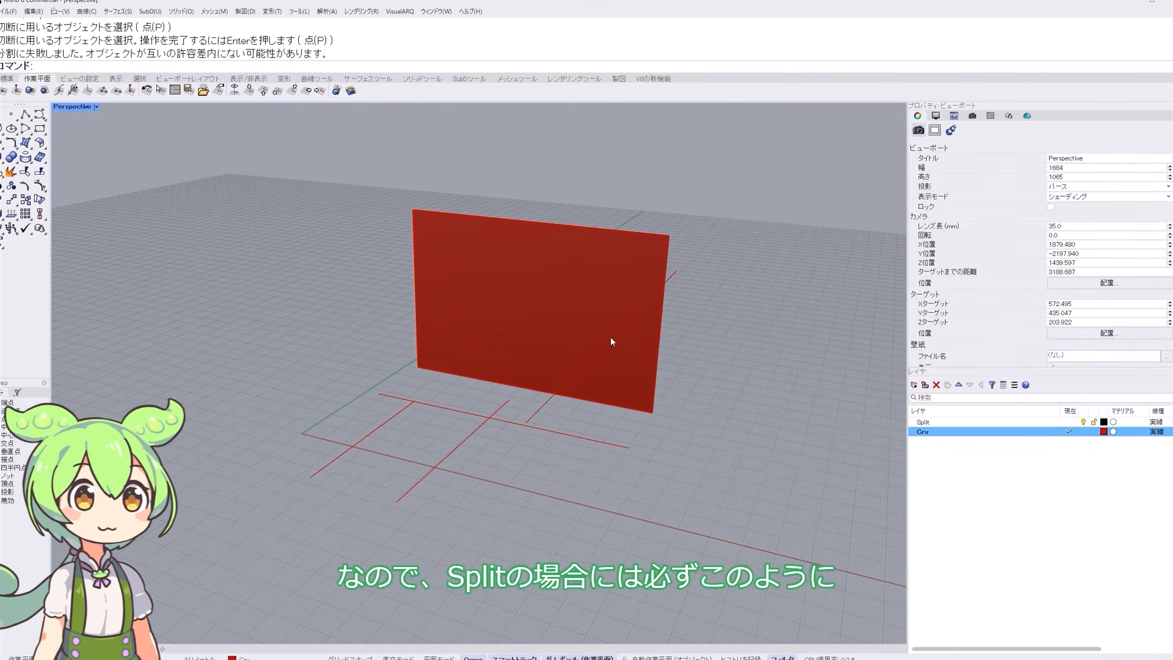
- Split the line passing through the vertical red surface using that surface as the cutting object, and select the pieces to check them
left_click(610, 336)
left_click(563, 284)
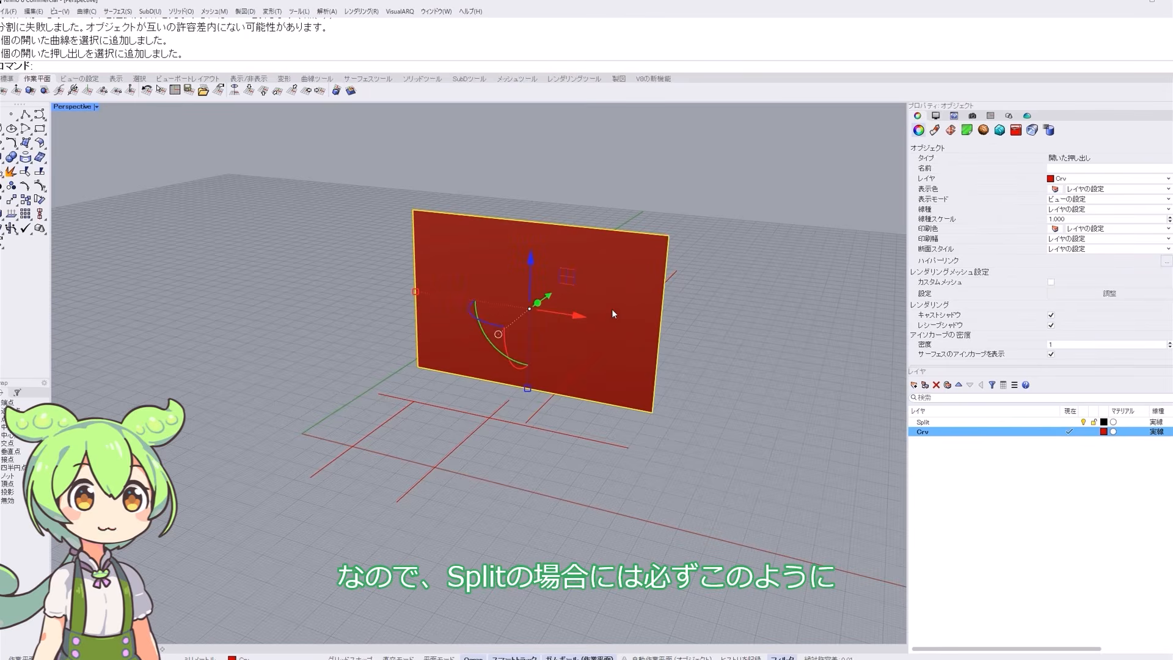
left_click(703, 320)
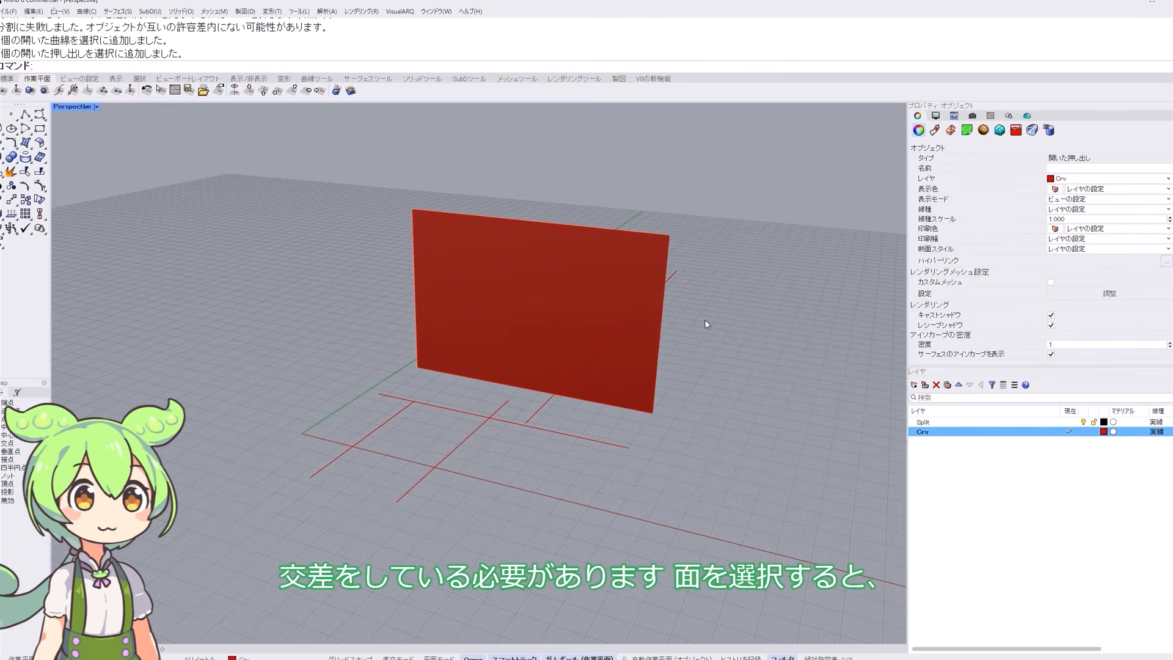
left_click(617, 331)
type("Split")
key("Return")
left_click(552, 295)
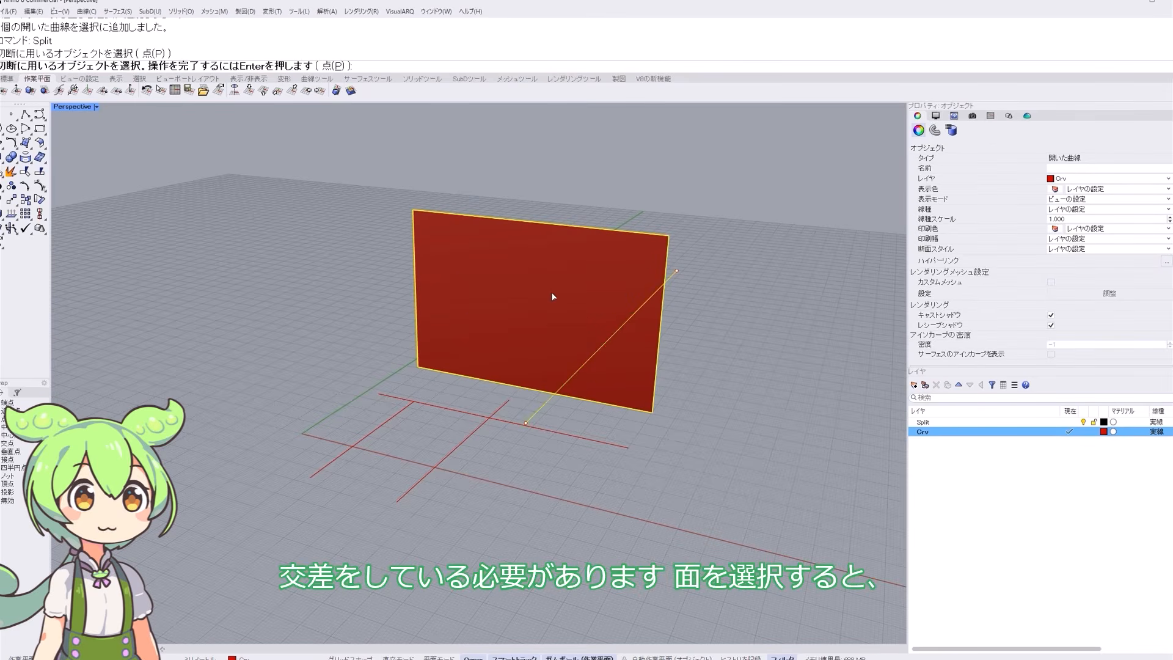
key("Return")
key("Escape")
left_click(614, 335)
left_click(675, 274)
left_click(724, 344)
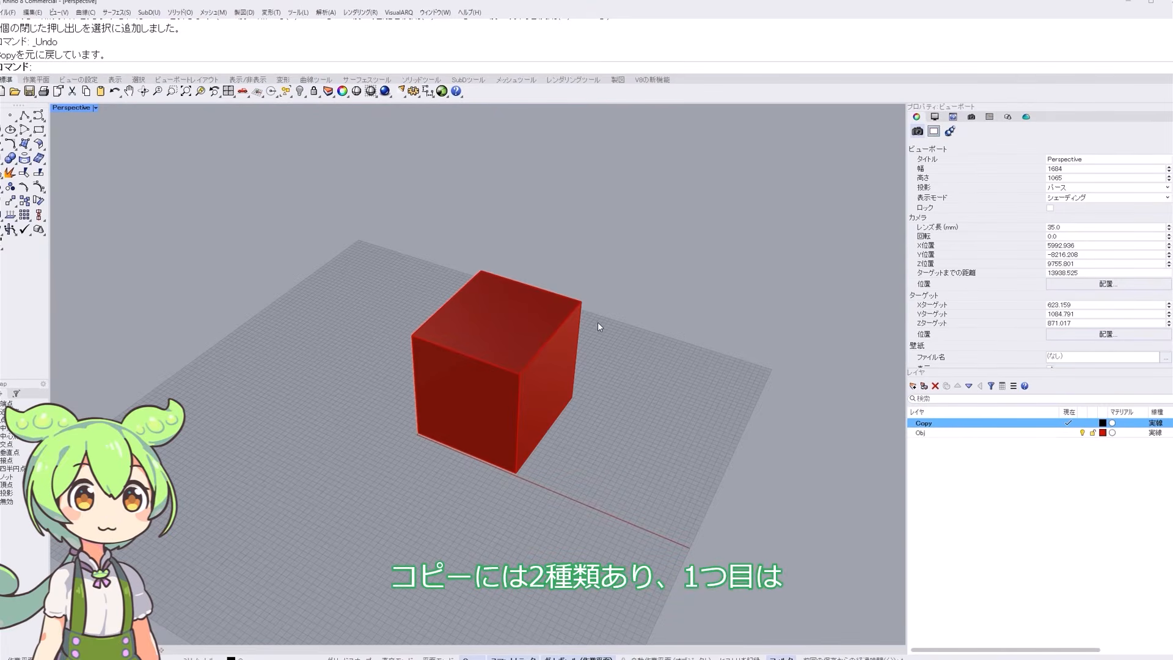
- Copy the red box to the clipboard, paste it in place, and move the pasted box along the X axis beside the original
left_click(474, 358)
key("ctrl+c")
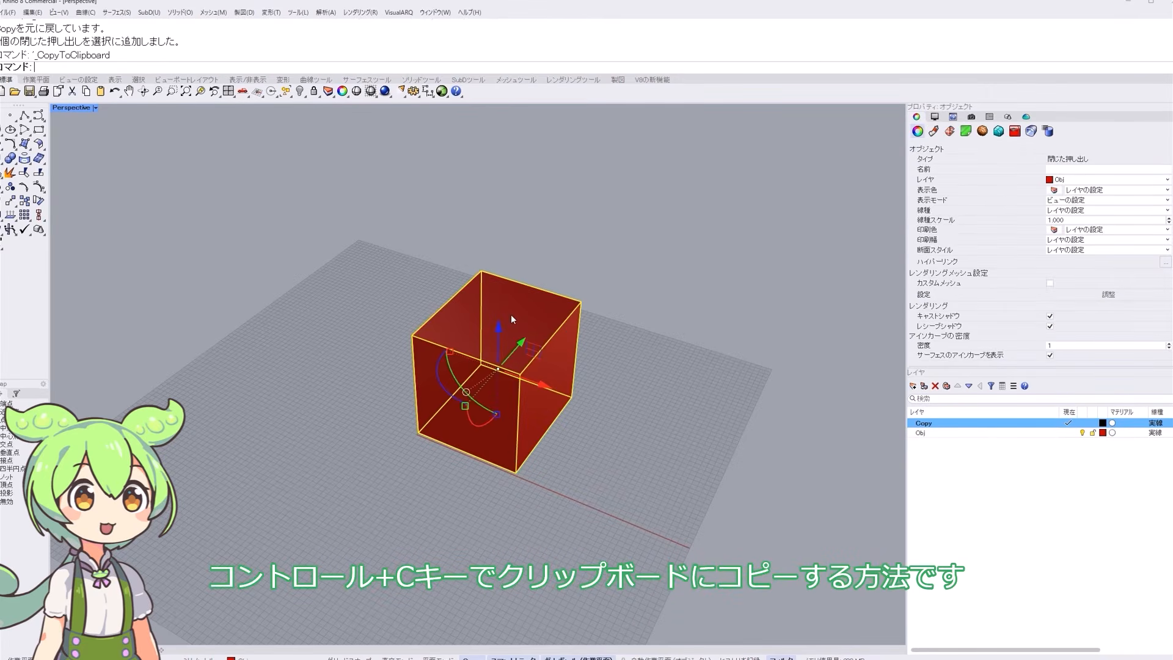
left_click(364, 347)
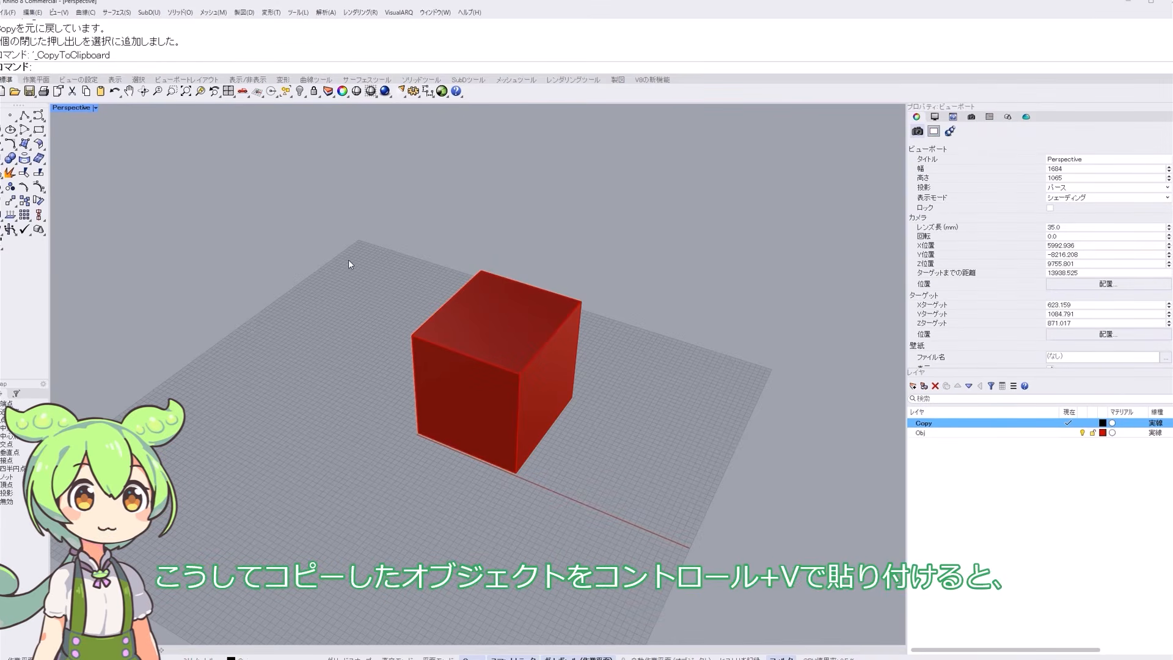
key("ctrl+v")
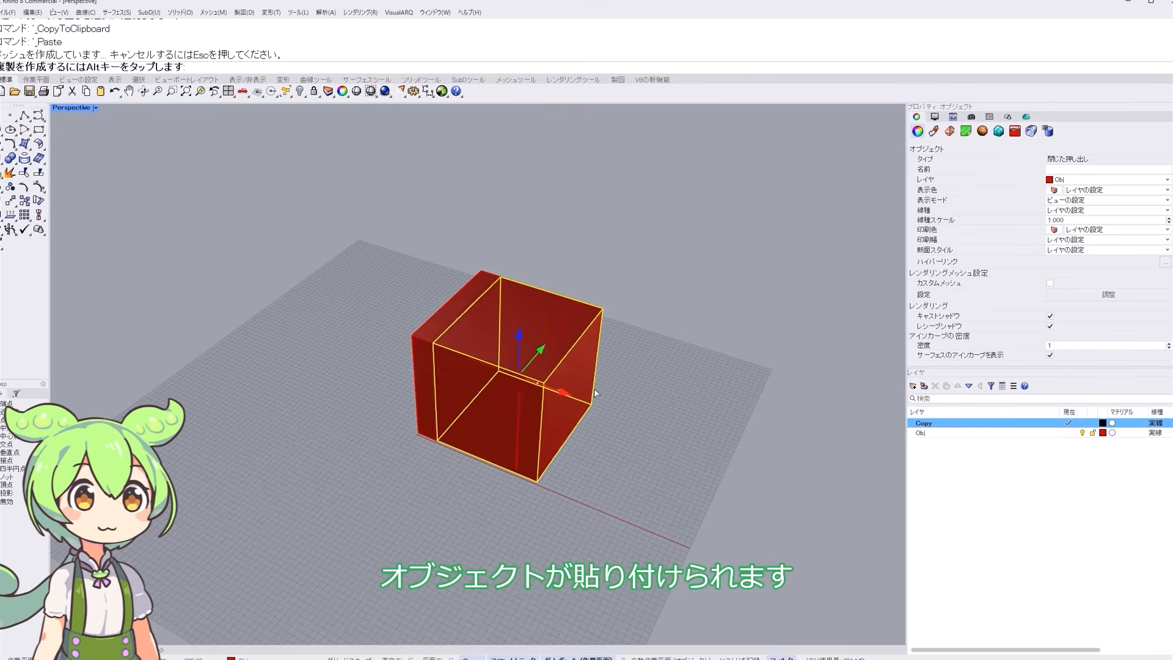
left_click_drag(534, 313, 706, 366)
left_click(717, 261)
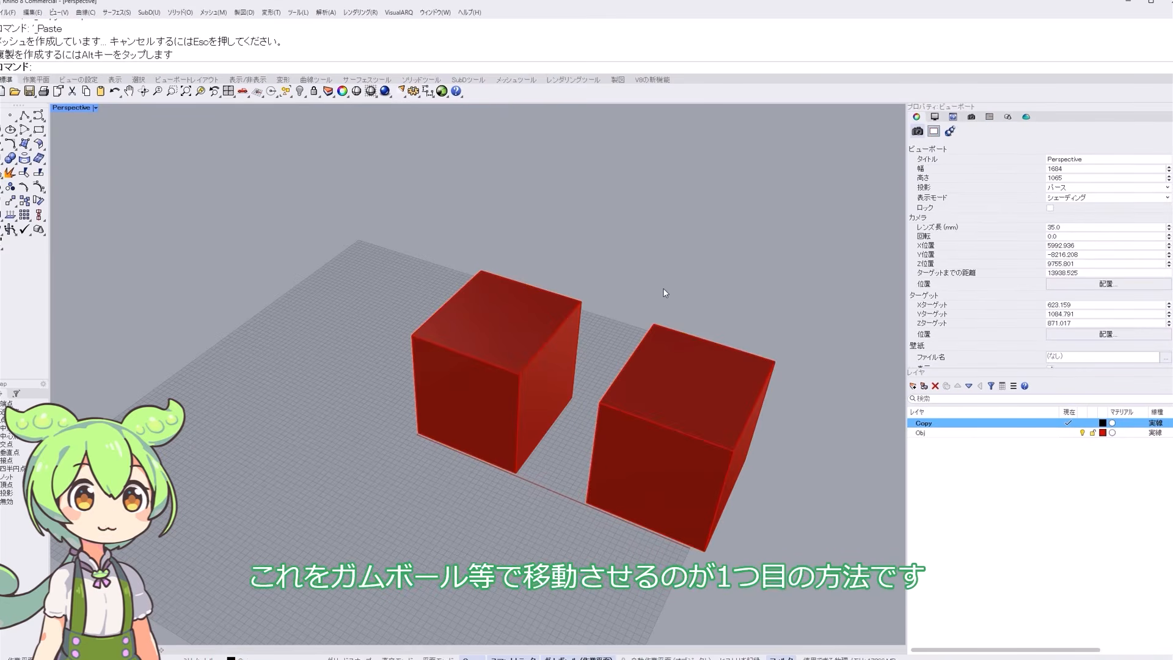
- Copy the original red box from its lower corner onto several corner points of the neighbouring boxes in one Copy command
left_click(505, 351)
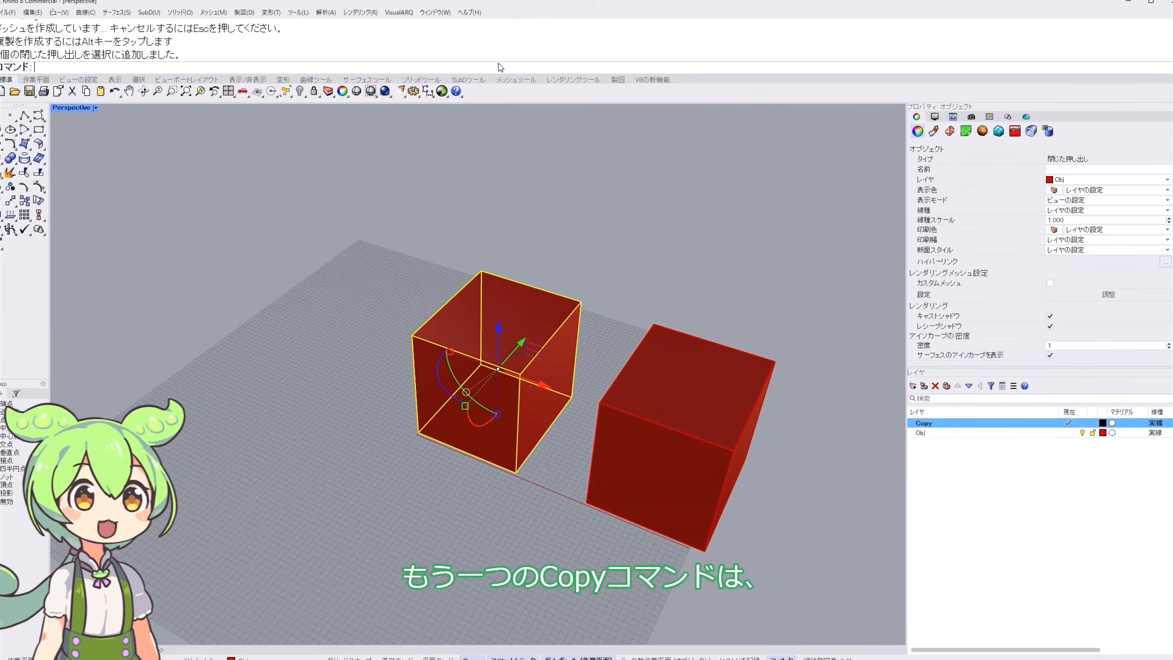
type("Copy")
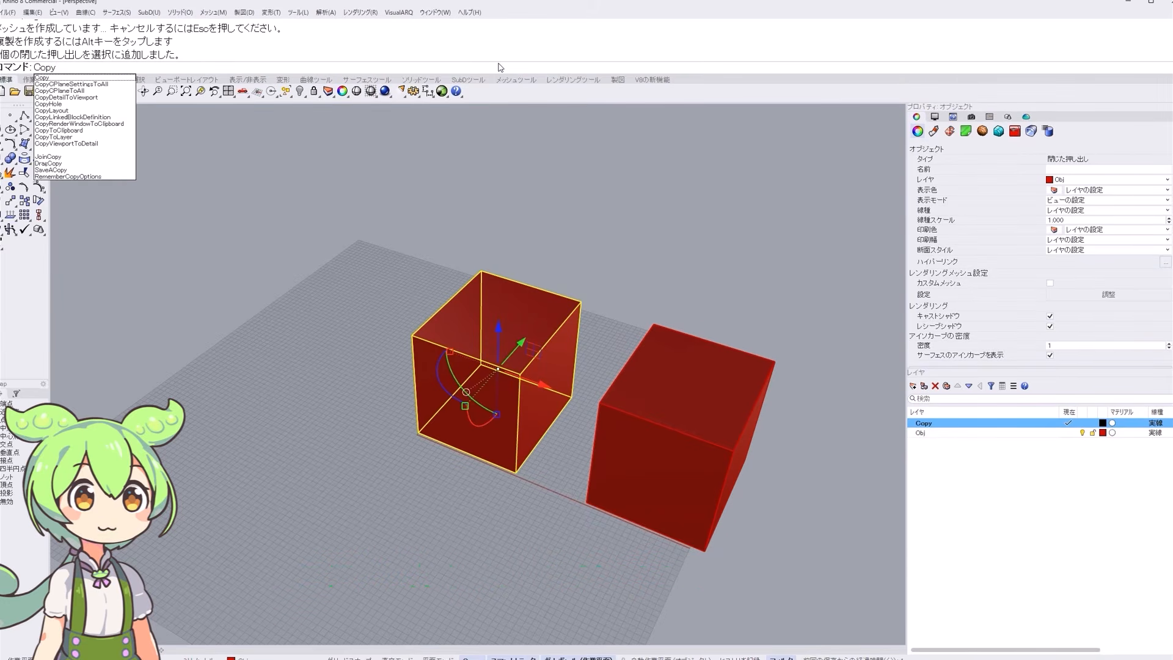
key("Return")
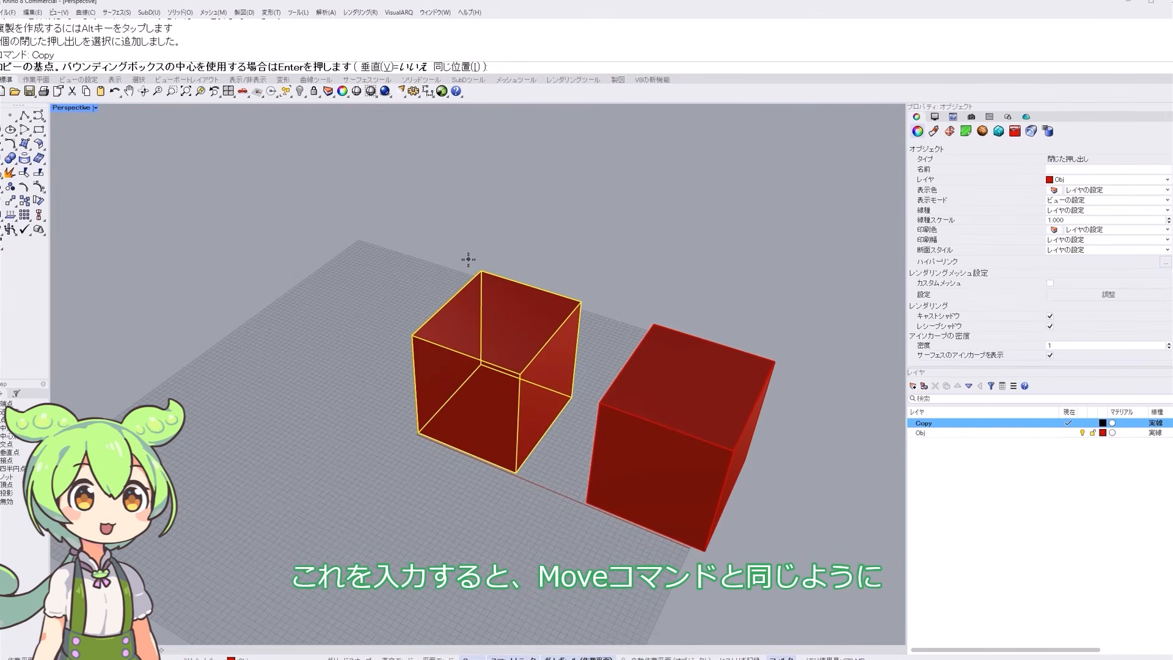
left_click(417, 432)
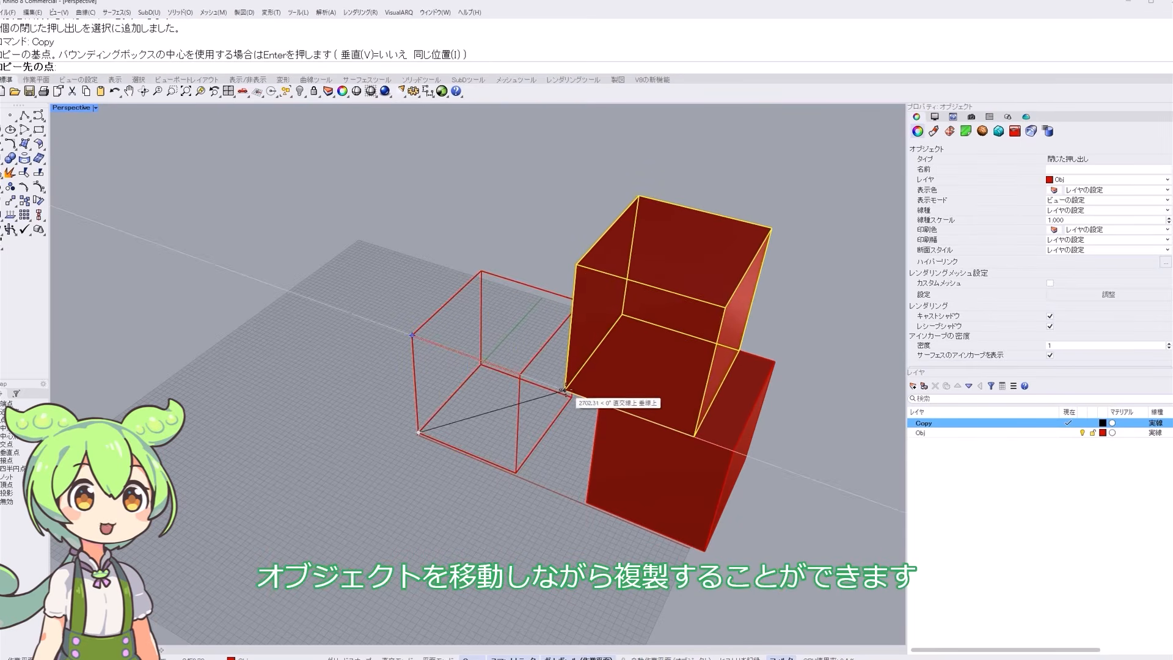
left_click(571, 397)
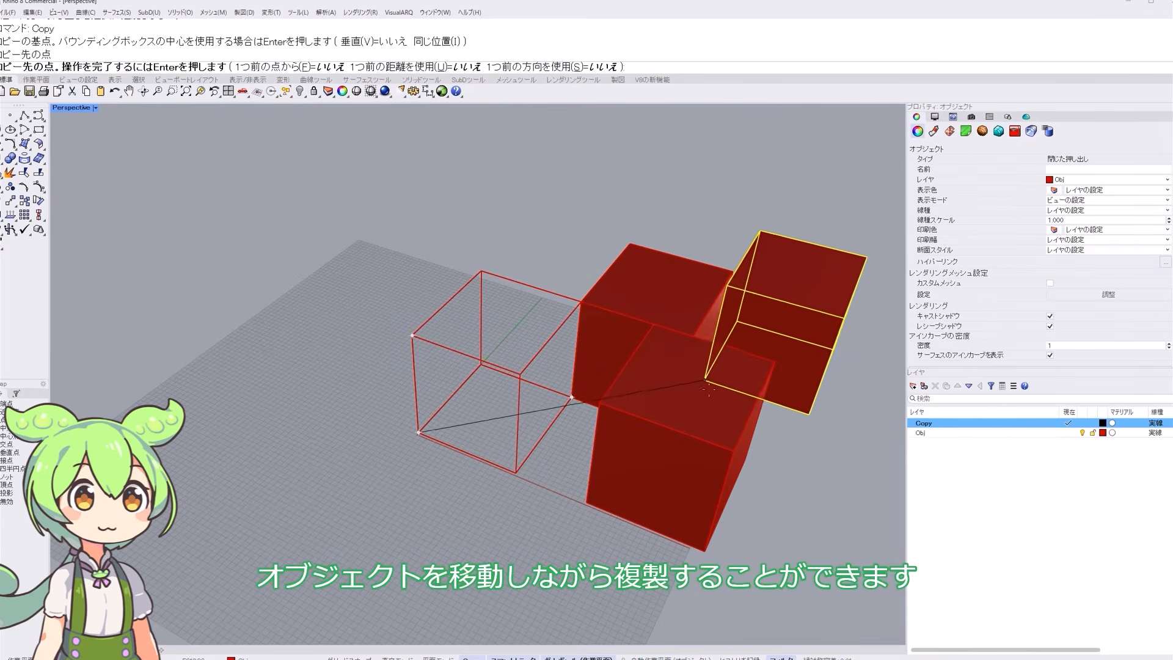
left_click(705, 550)
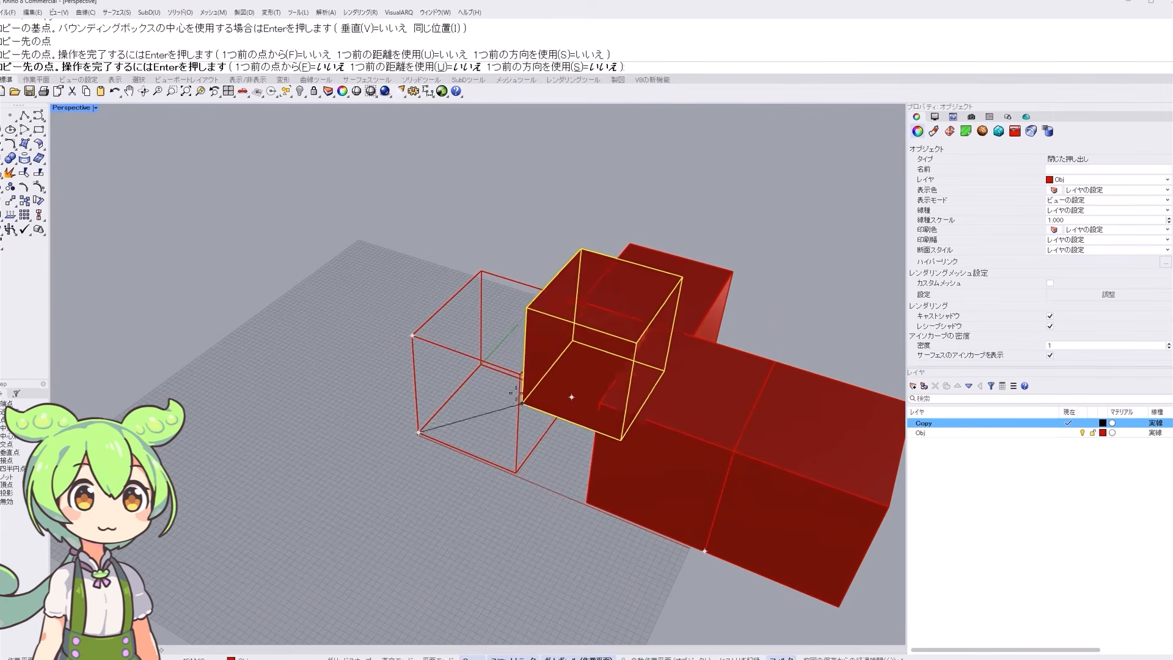
left_click(478, 366)
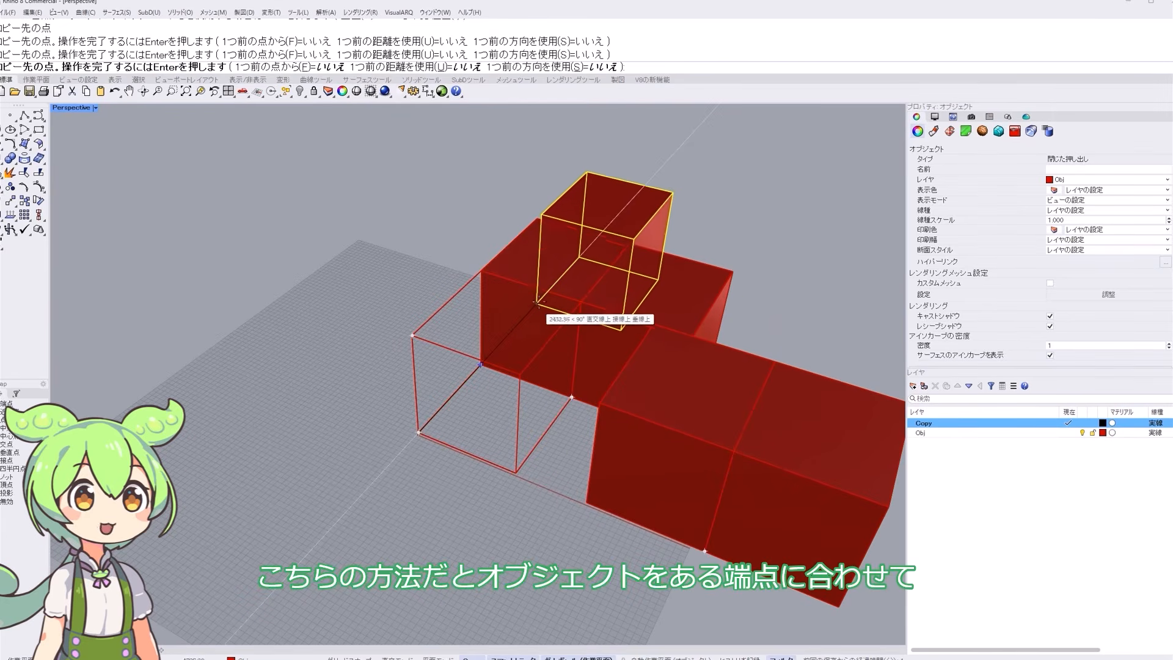
left_click(537, 217)
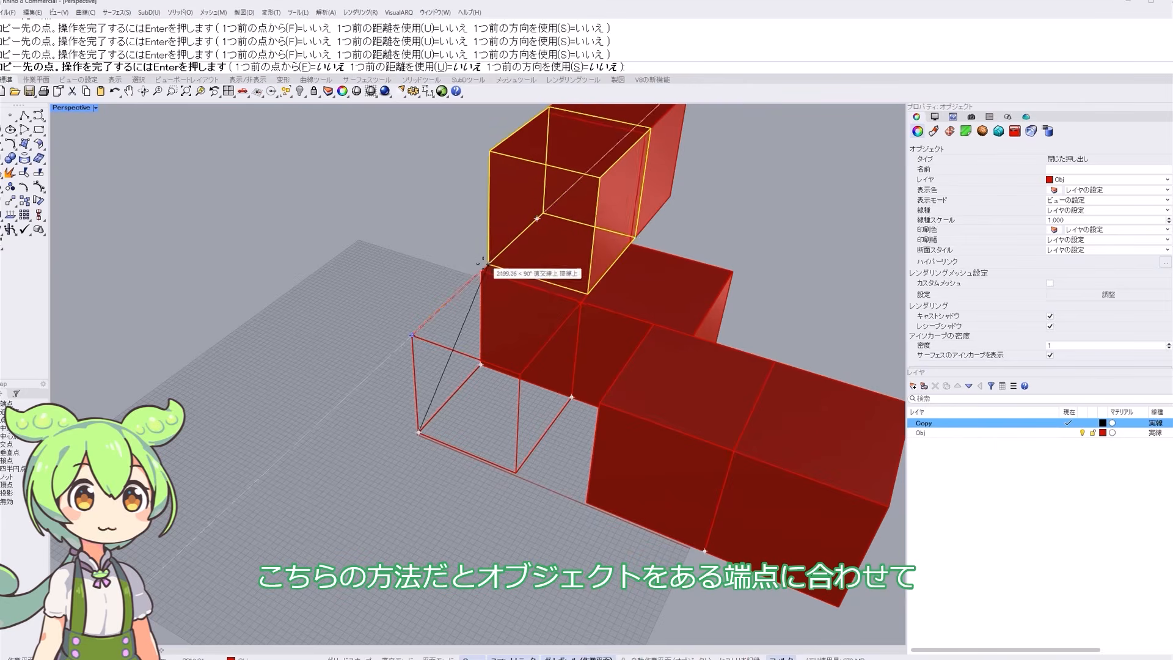
scroll(481, 269, "down", 3)
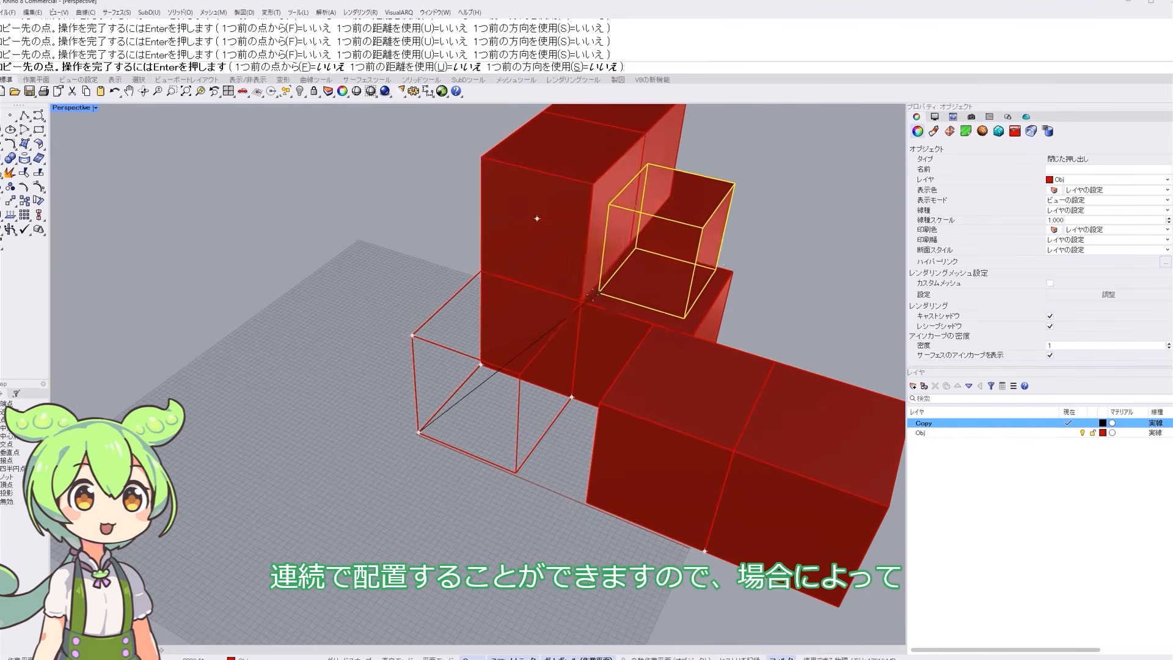
scroll(498, 370, "down", 2)
key("Escape")
key("Escape")
- Mirror the open red polyline as a copy about the axis through its two open end points
right_click_drag(604, 346, 73, 323)
right_click_drag(715, 379, 676, 366)
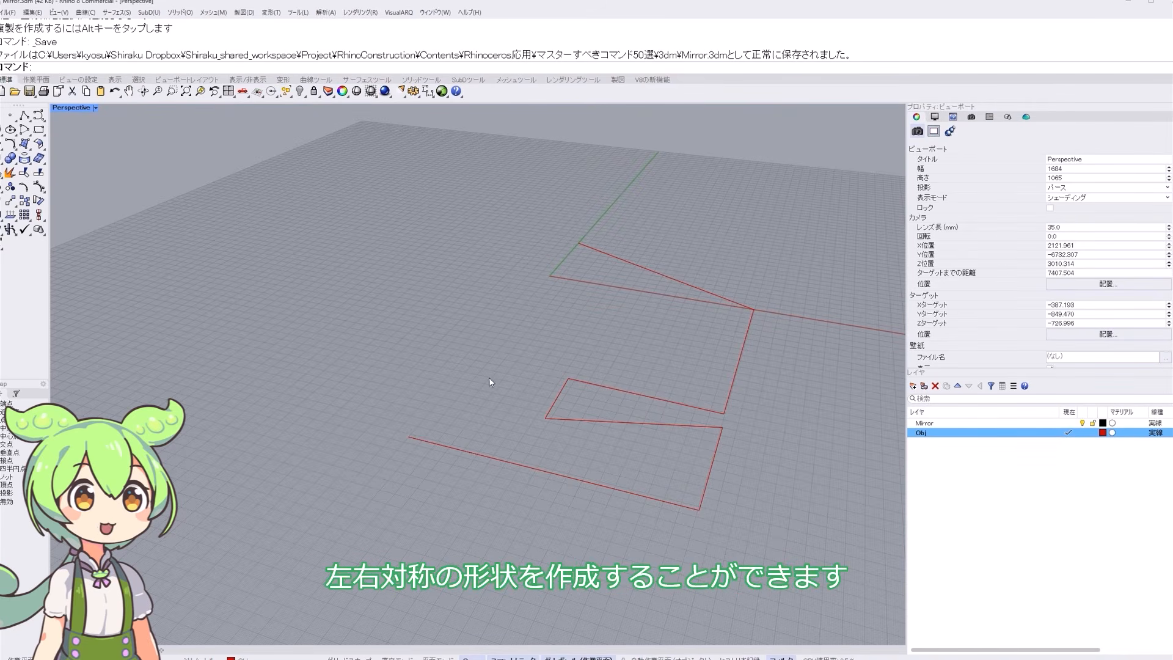
left_click(456, 448)
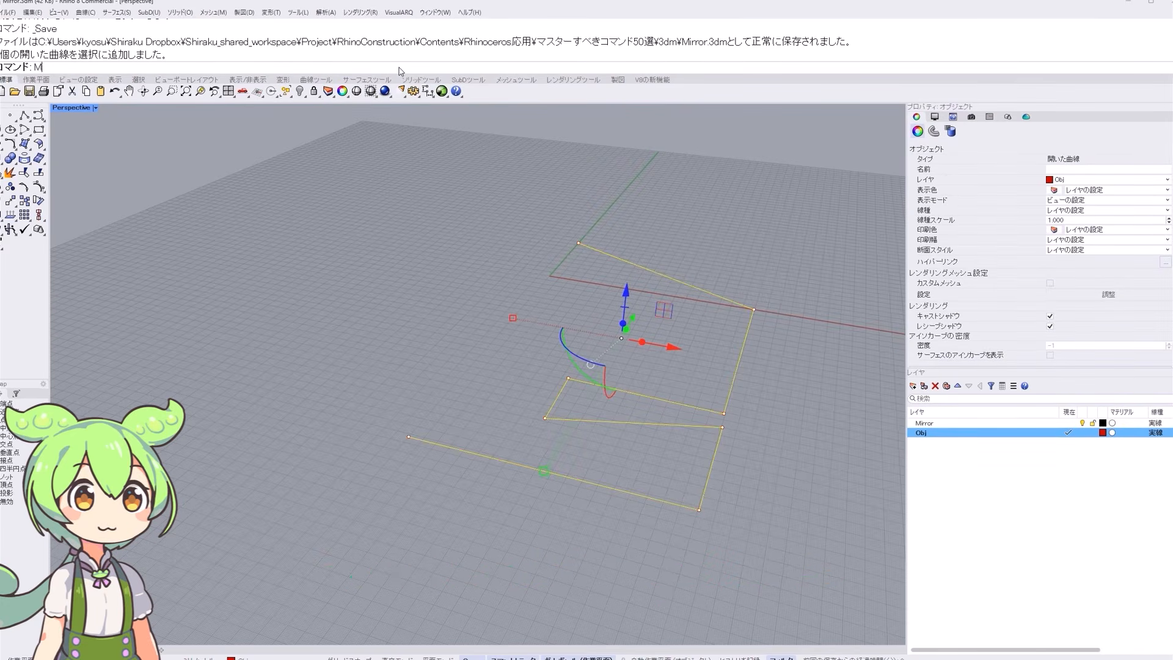
type("irror")
key("Return")
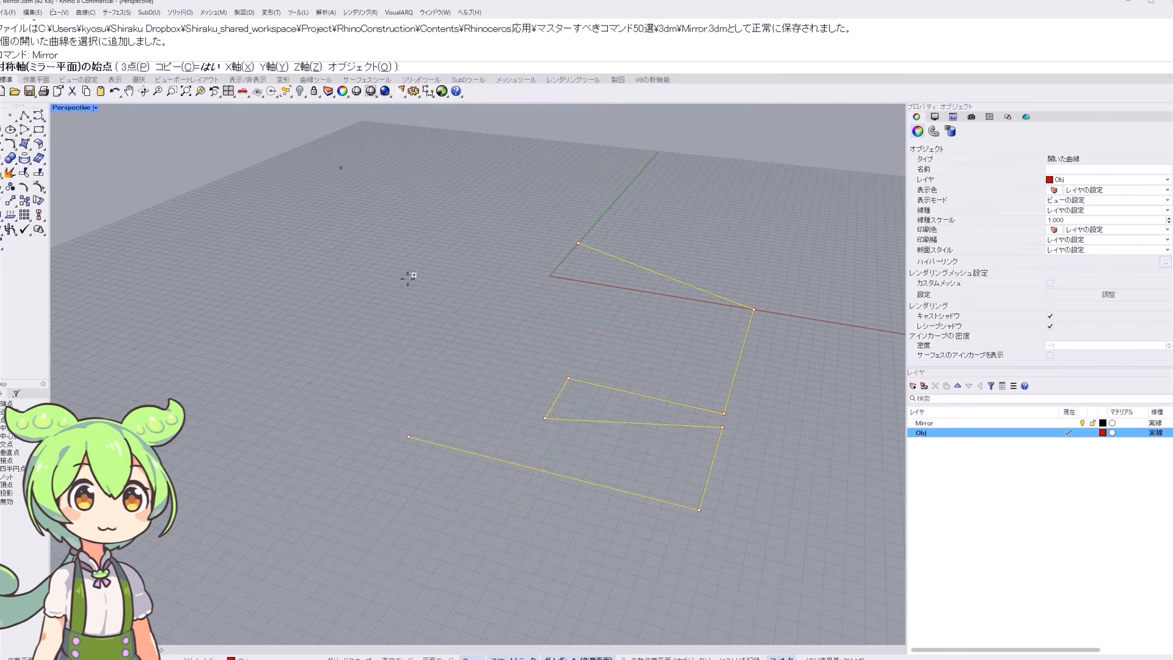
left_click(409, 437)
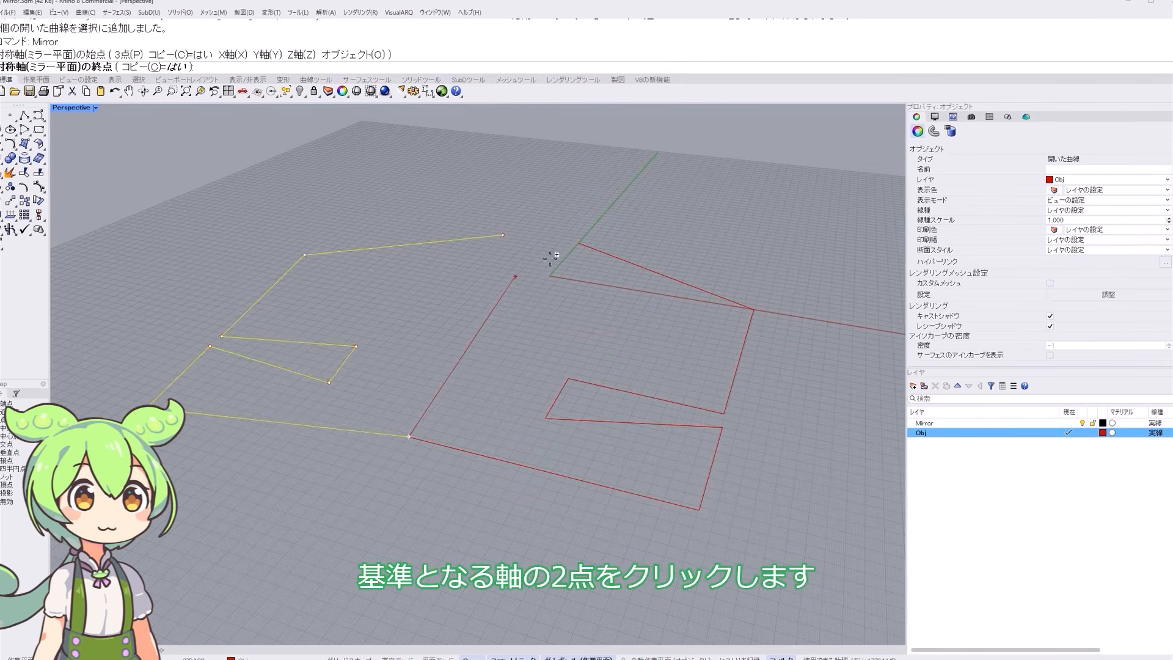
left_click(578, 243)
left_click(676, 206)
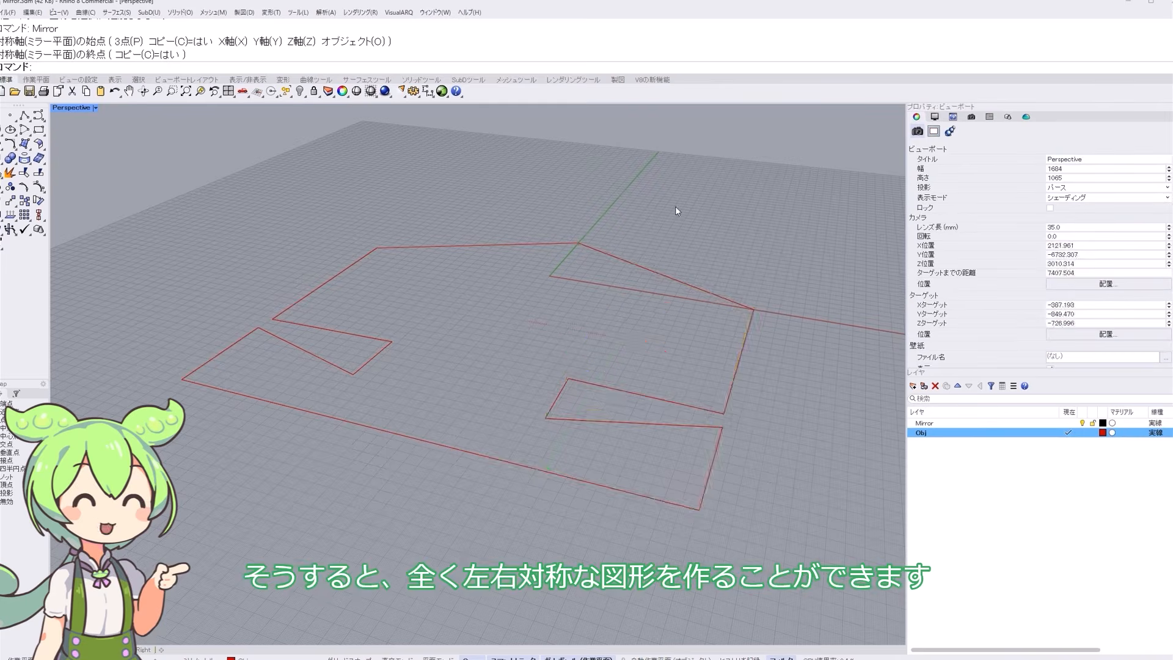
- Select the original and mirrored halves of the outline to check their symmetry and shared end points
scroll(531, 340, "down", 3)
mouse_move(532, 340)
right_mouse_down()
mouse_move(533, 421)
mouse_move(537, 345)
right_mouse_up()
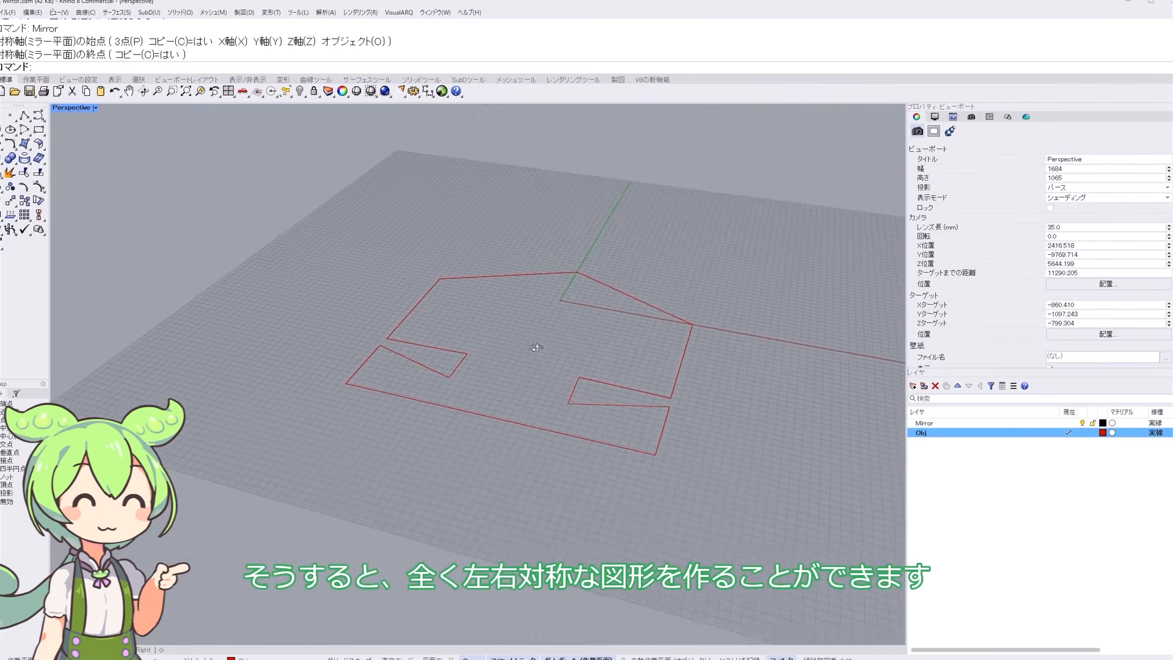
left_click(472, 410)
left_click(518, 426)
left_click(511, 397)
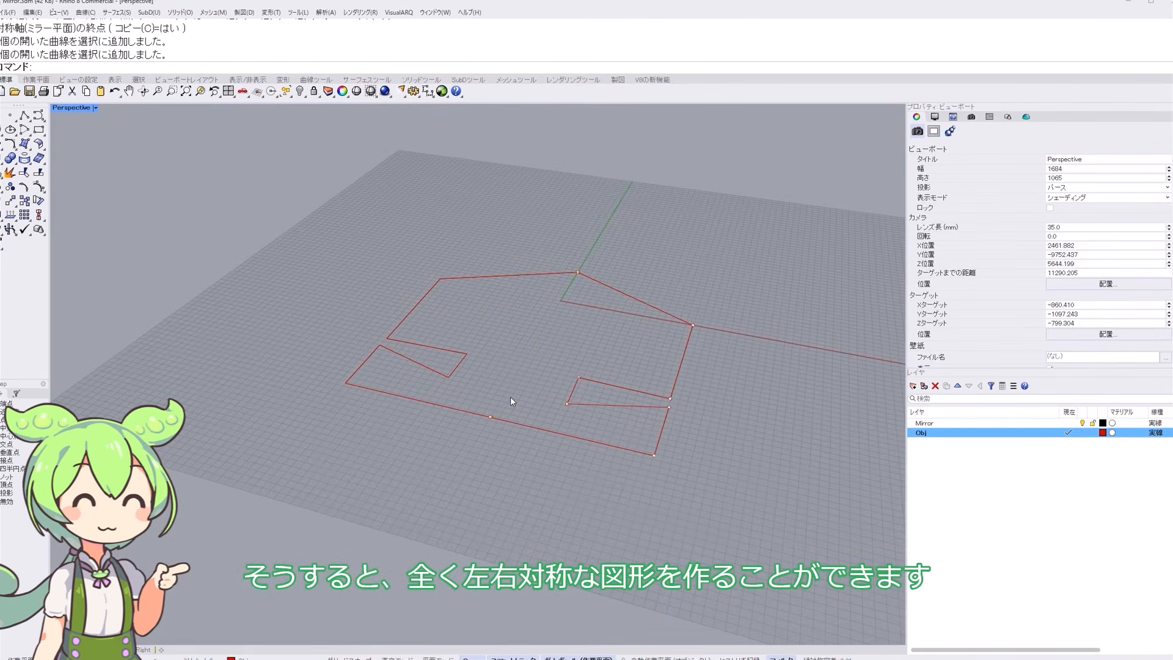
scroll(558, 406, "up", 3)
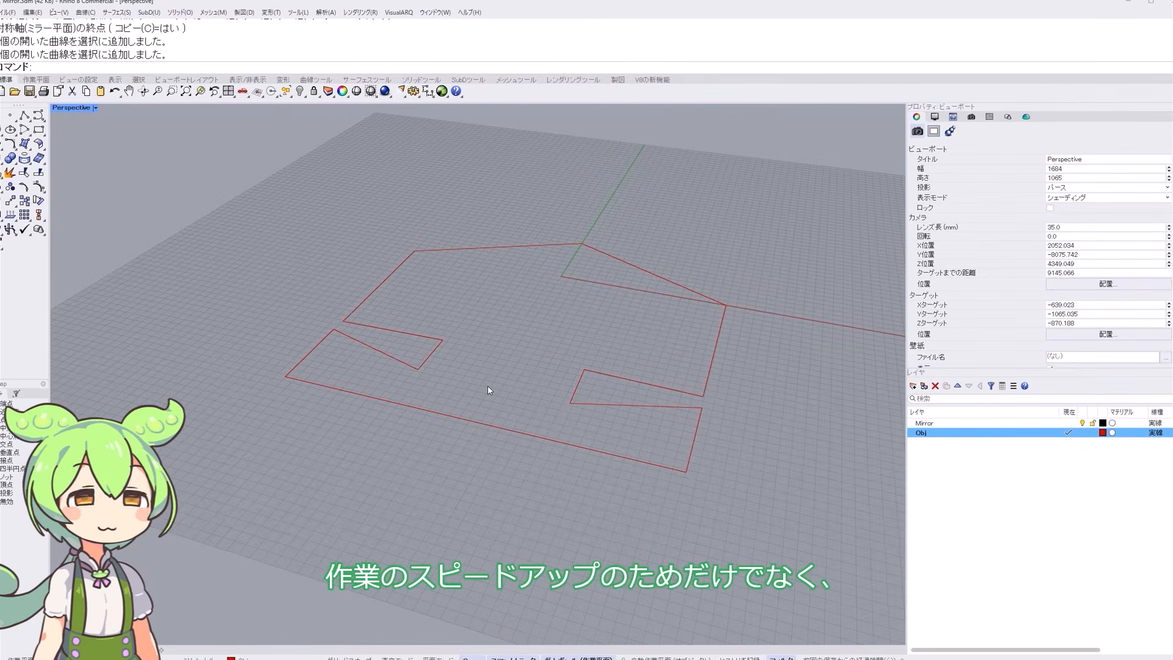
left_click(461, 420)
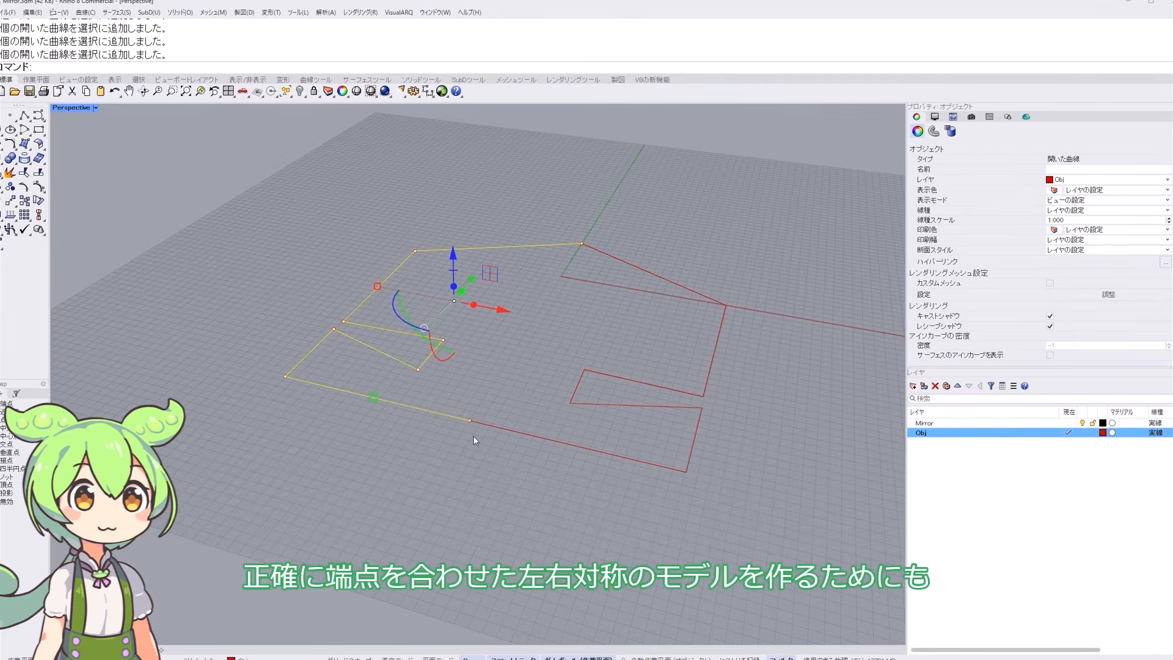
left_click(474, 443)
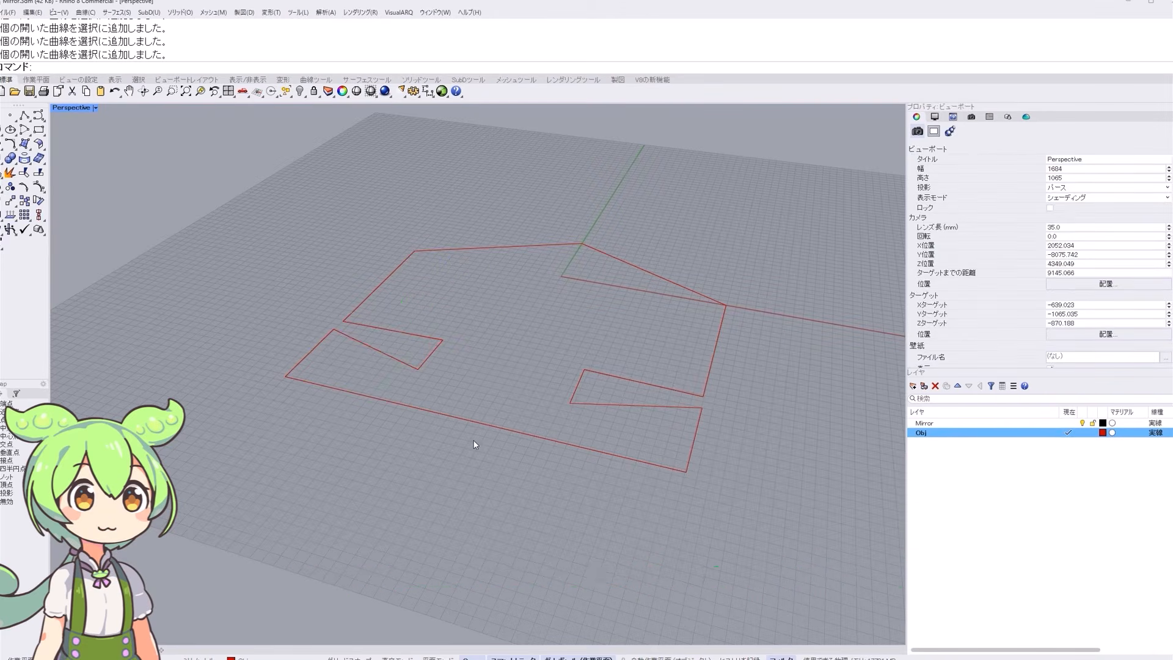
- Delete the mirrored half and mirror the remaining original polyline with the X-axis option of the Mirror command
left_click(456, 416)
key("Delete")
left_click(482, 423)
type("Mirror")
key("Return")
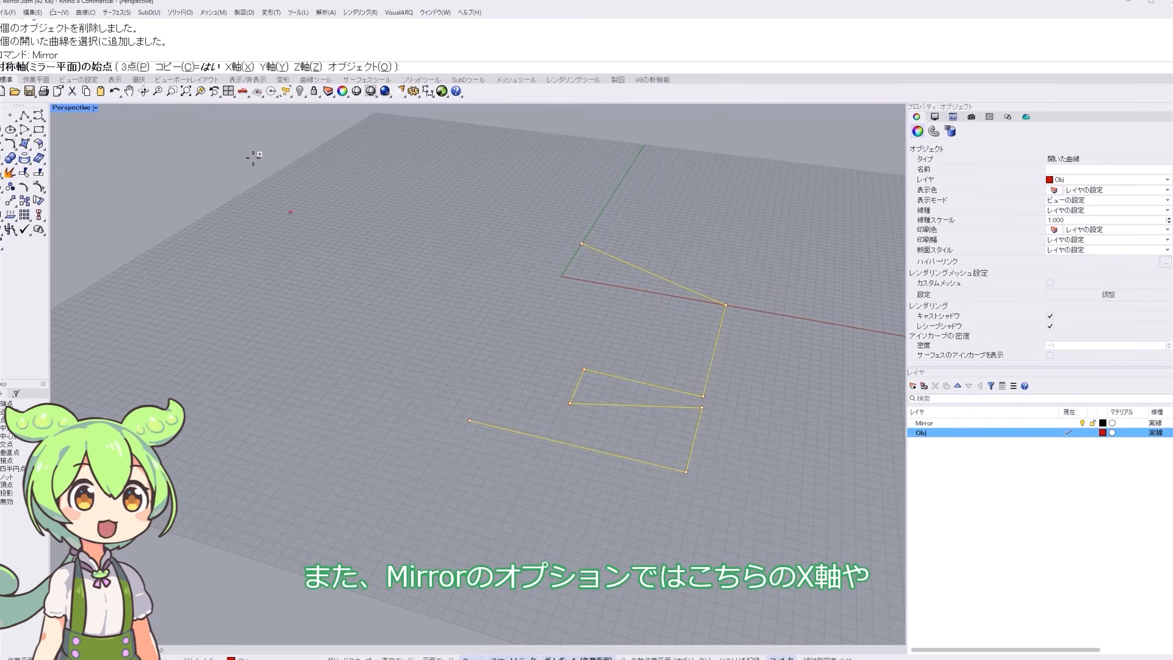
left_click(234, 67)
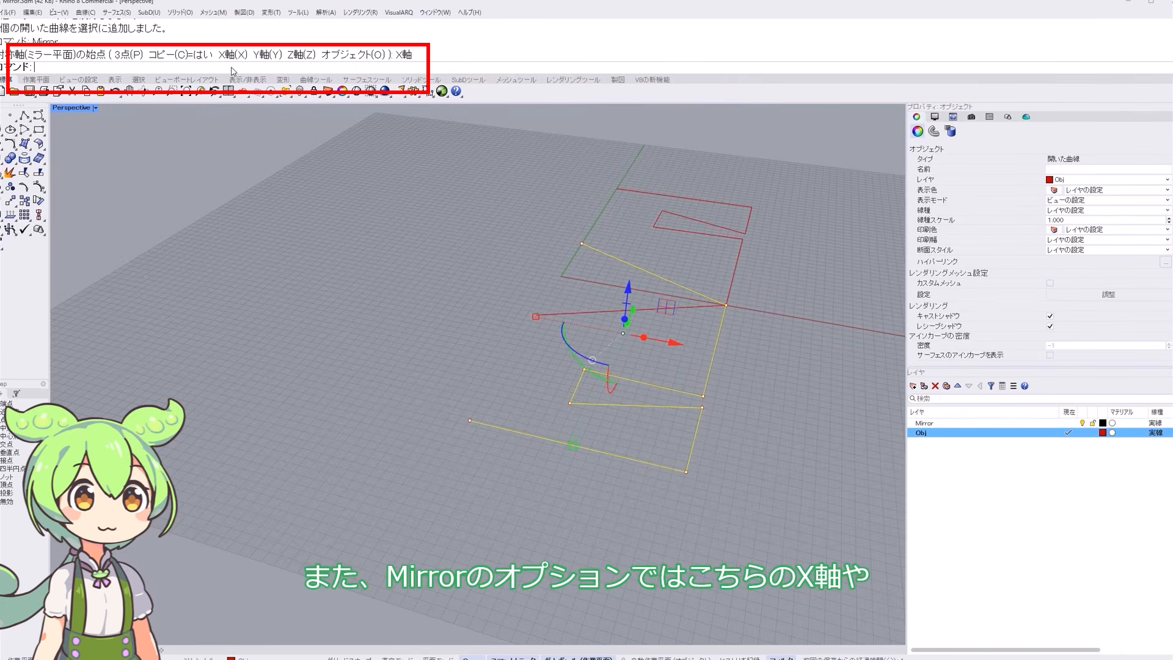
- Mirror the same original polyline again with the Y-axis option and clear the selection
right_click(268, 70)
left_click(290, 161)
left_click(269, 67)
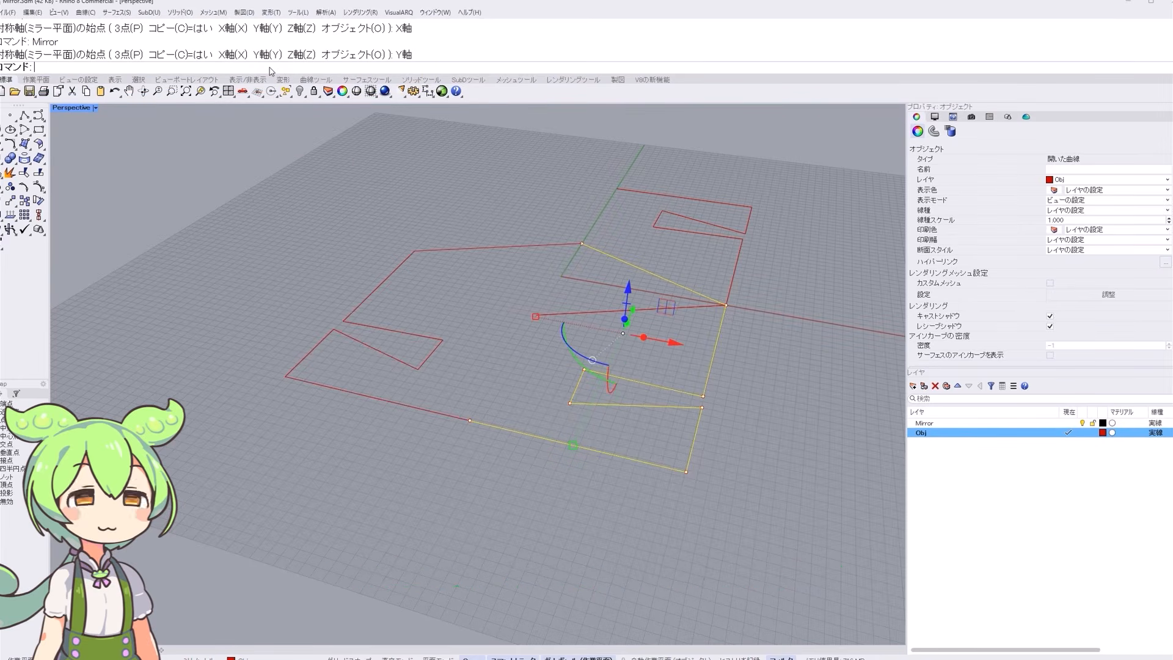
left_click(515, 314)
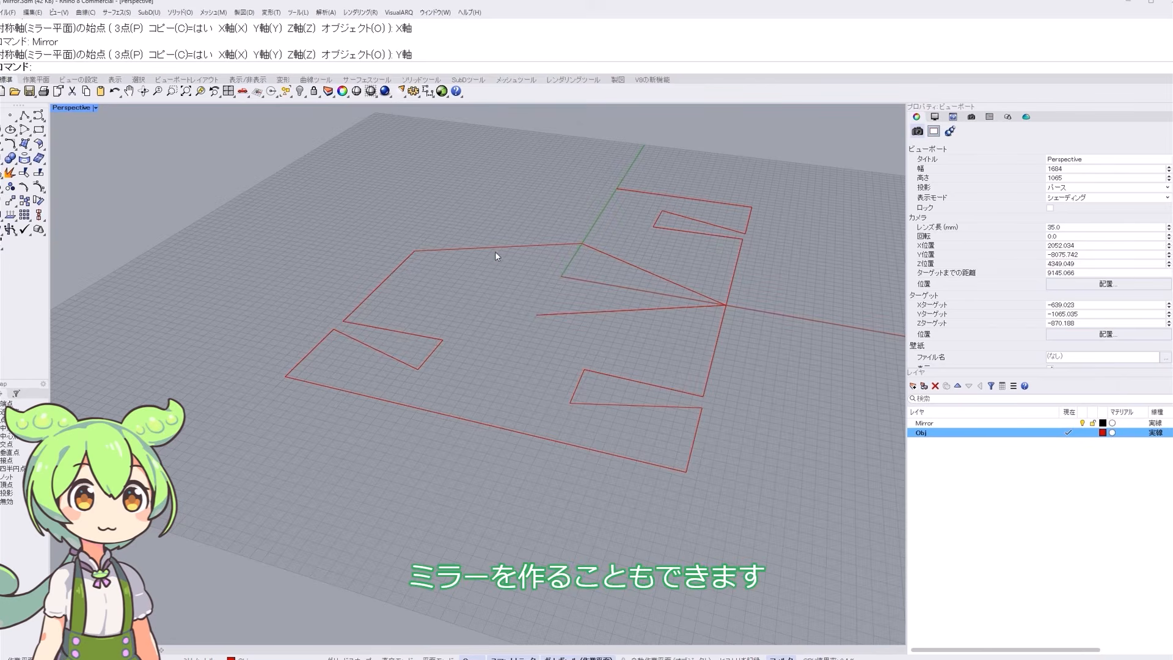
left_click(513, 252)
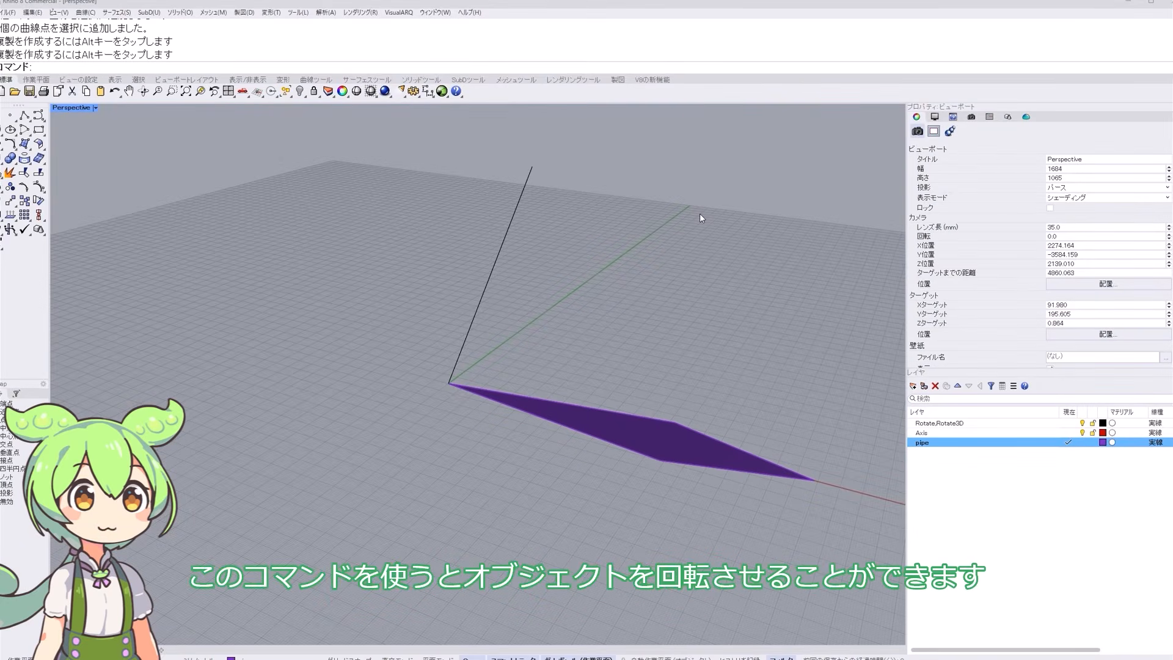
- Use Rotate in copy mode to place four rotated copies of the purple diamond-shaped surface around its tip at the origin
left_click(611, 432)
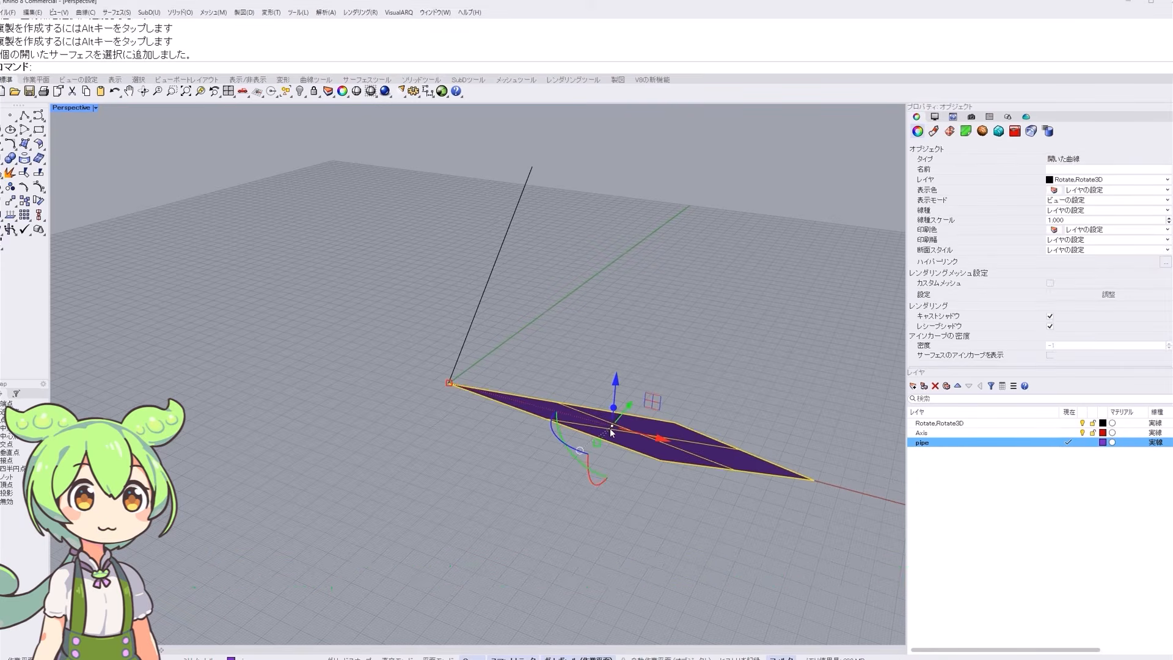
key("Escape")
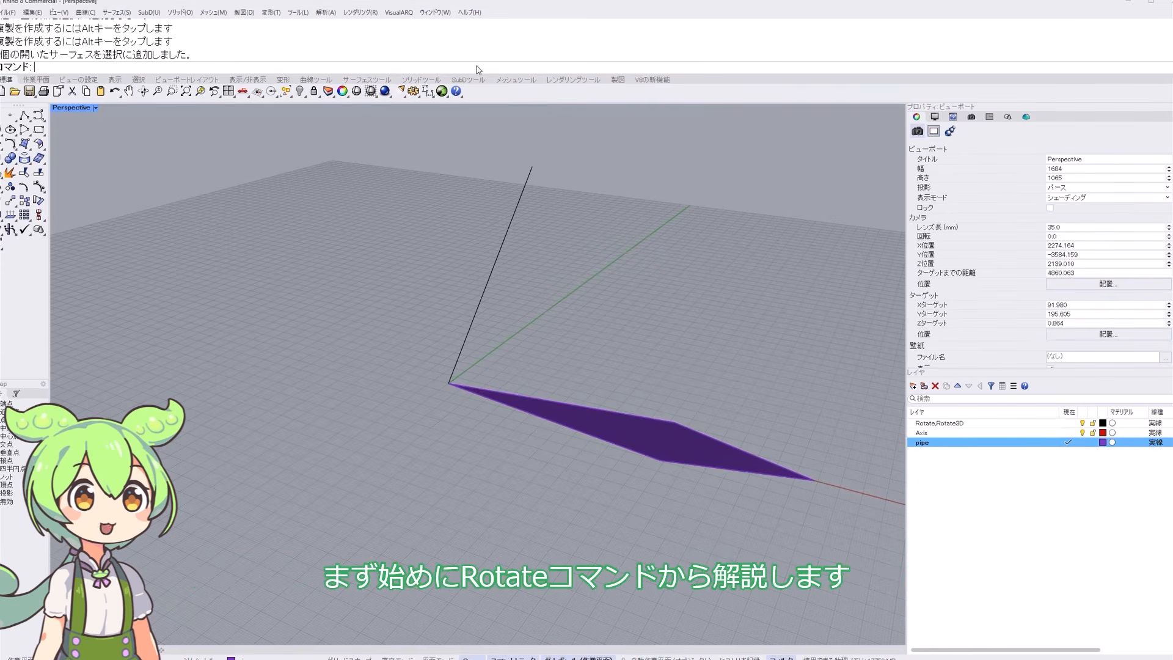
type("Rotate")
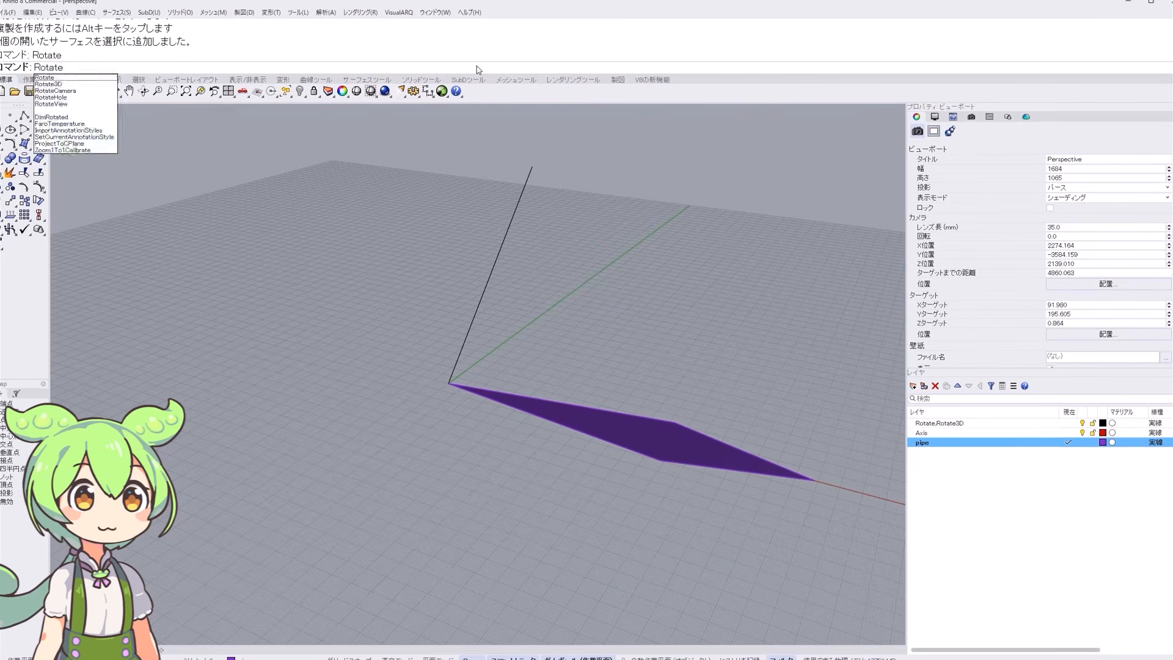
key("Return")
left_click(574, 409)
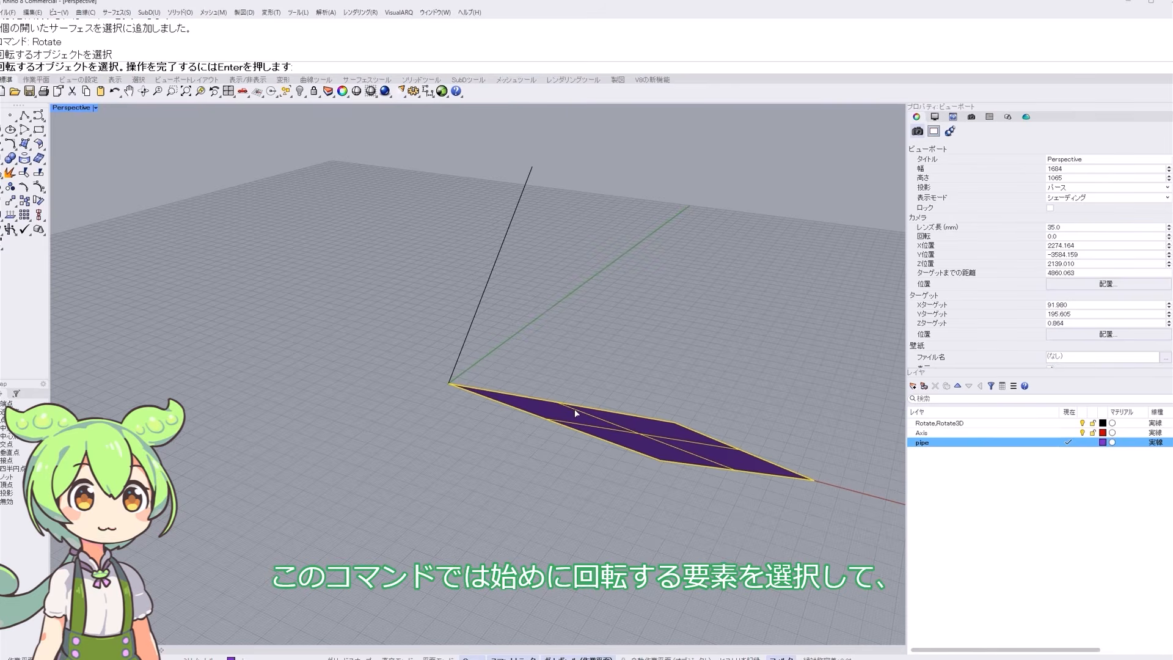
key("Return")
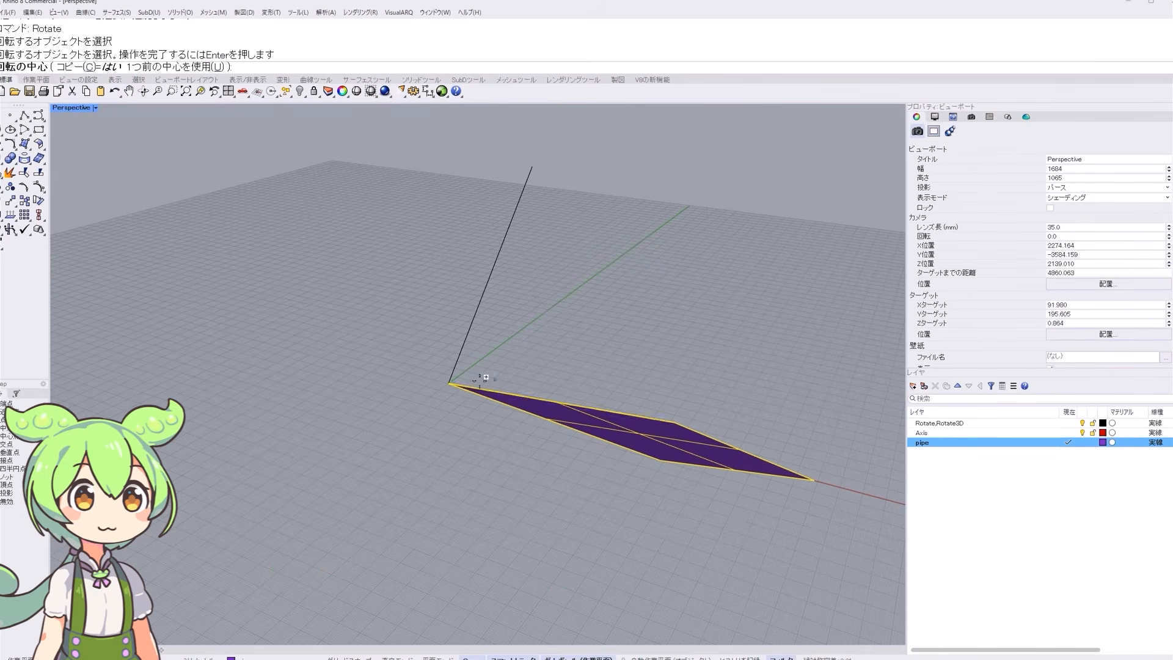
left_click(450, 383)
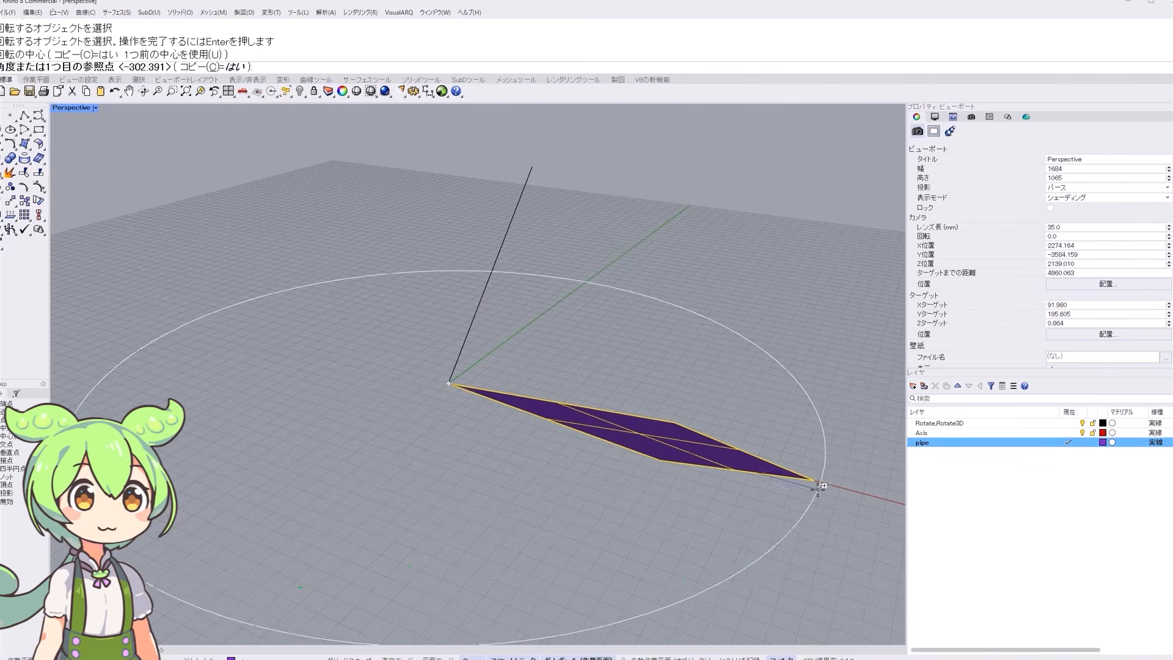
left_click(806, 474)
left_click(626, 321)
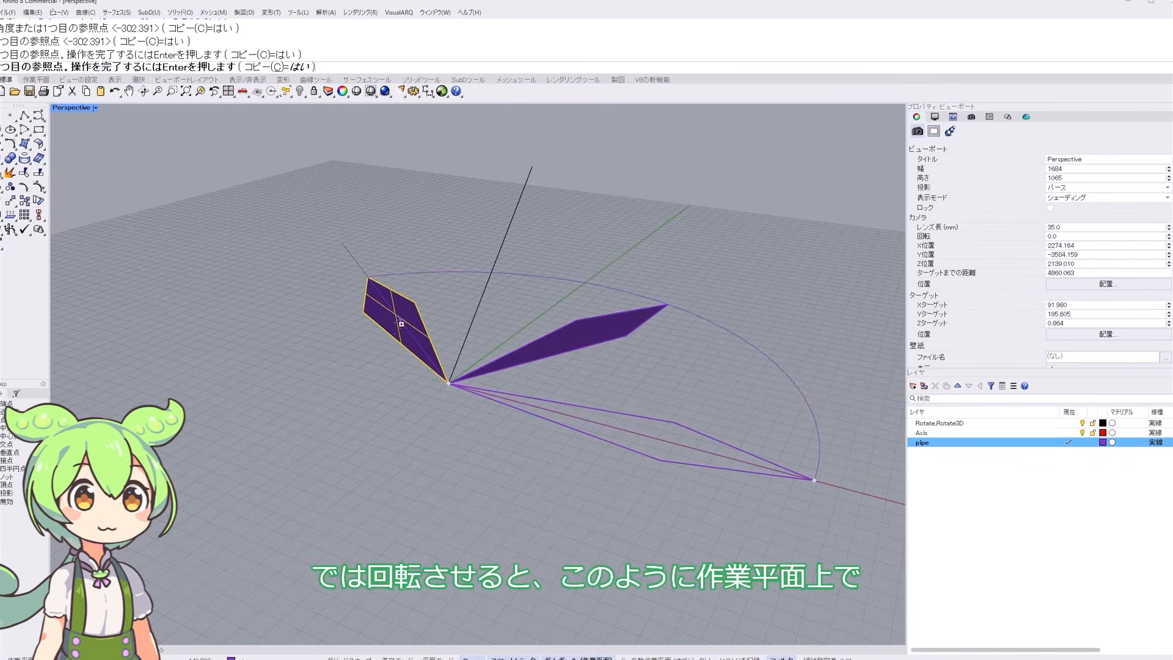
left_click(403, 320)
left_click(306, 431)
left_click(447, 498)
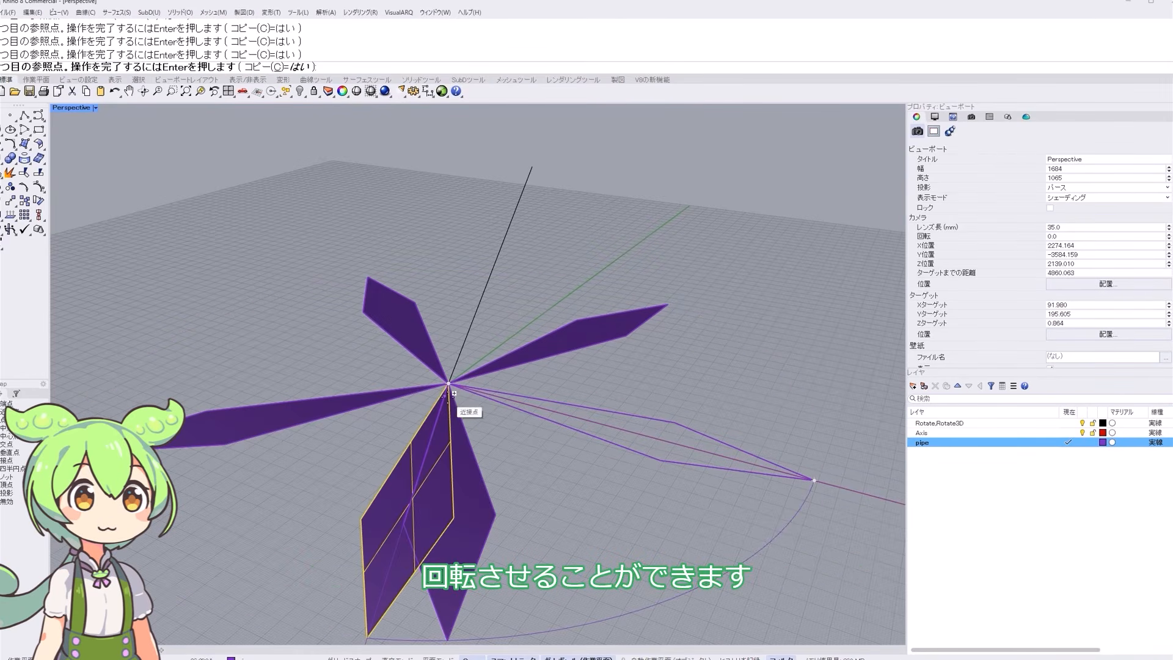
key("Return")
left_click(623, 424)
left_click(577, 184)
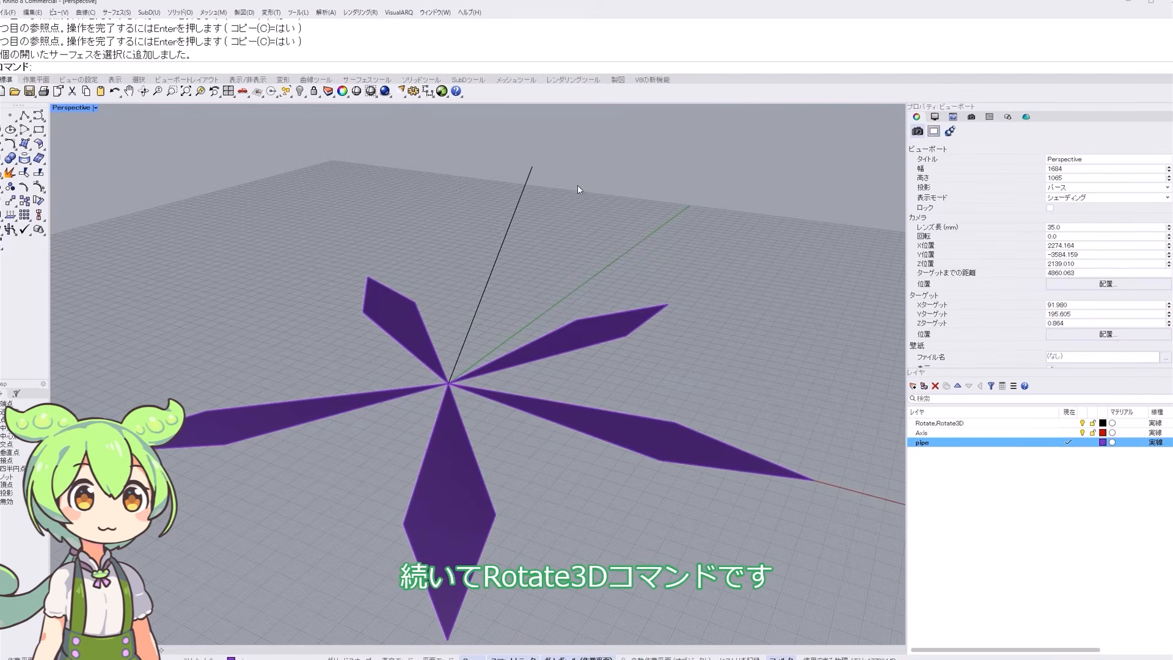
- Select the diamond-shaped surface along the red axis for Rotate3D and set the slanted black line's two end points as the rotation axis
type("Rotate3D")
key("Return")
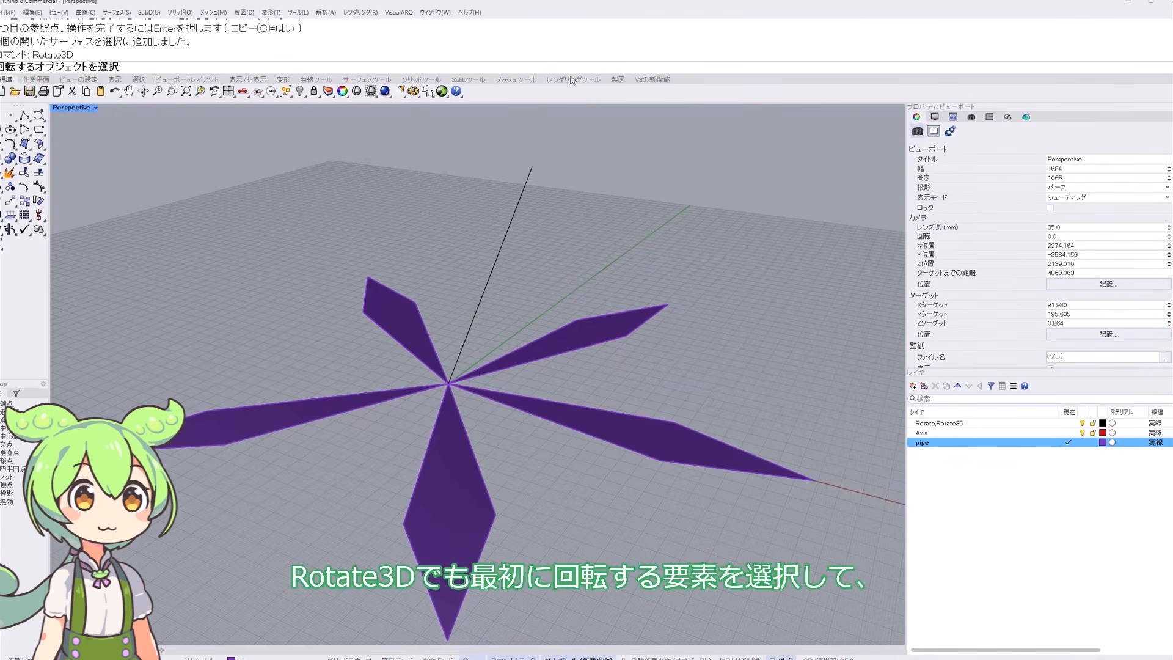
left_click(577, 419)
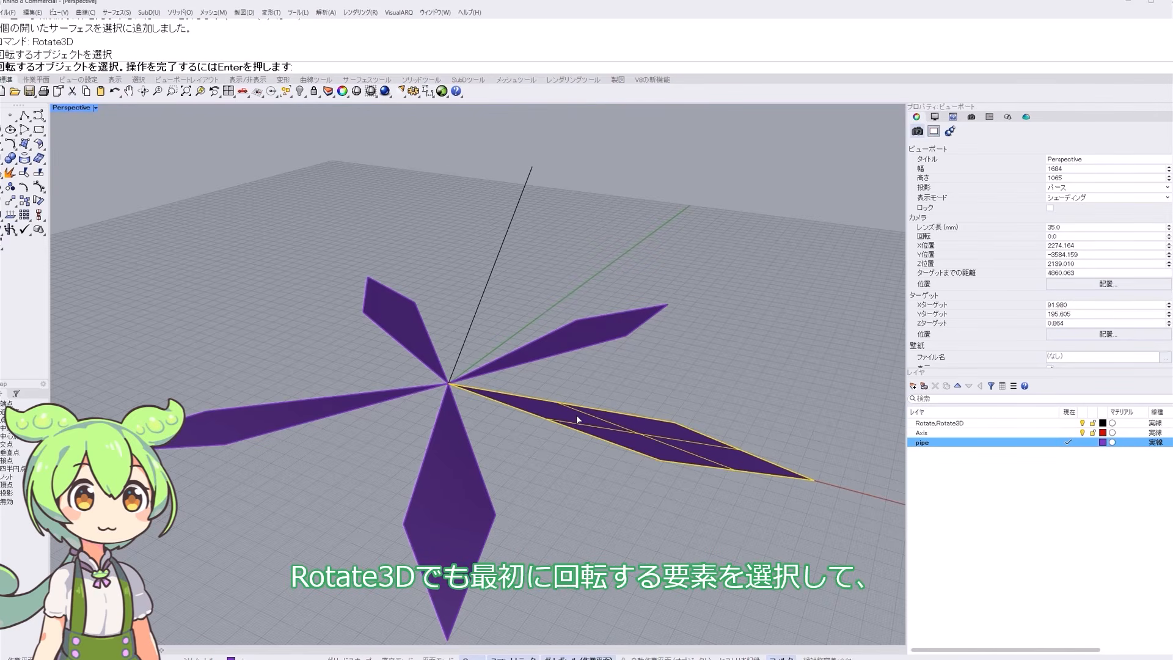
key("Return")
left_click(449, 383)
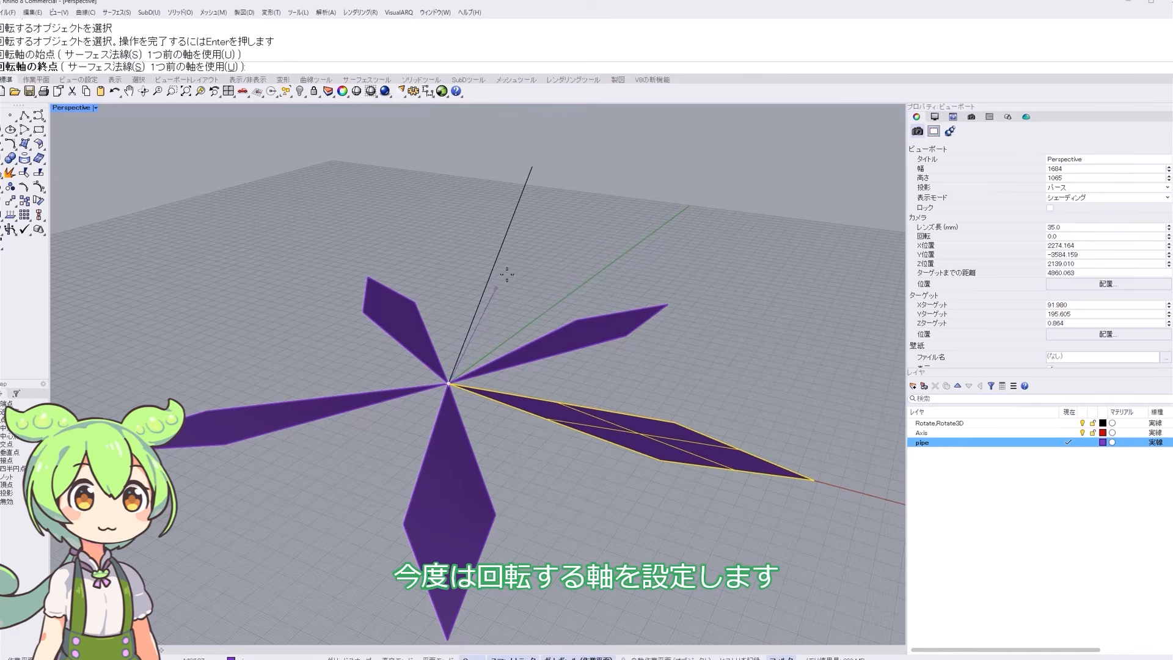
left_click(532, 169)
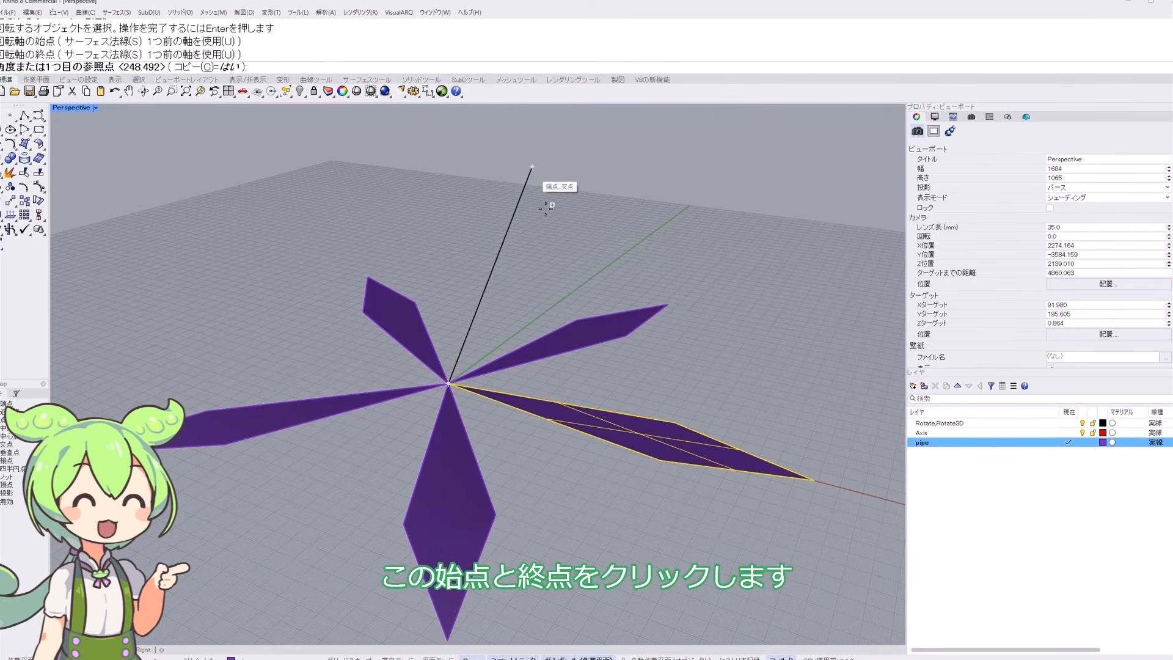
- Place four copies of the diamond-shaped surface rotated around the slanted axis in copy mode, using its outer tip as the first reference point
left_click(816, 479)
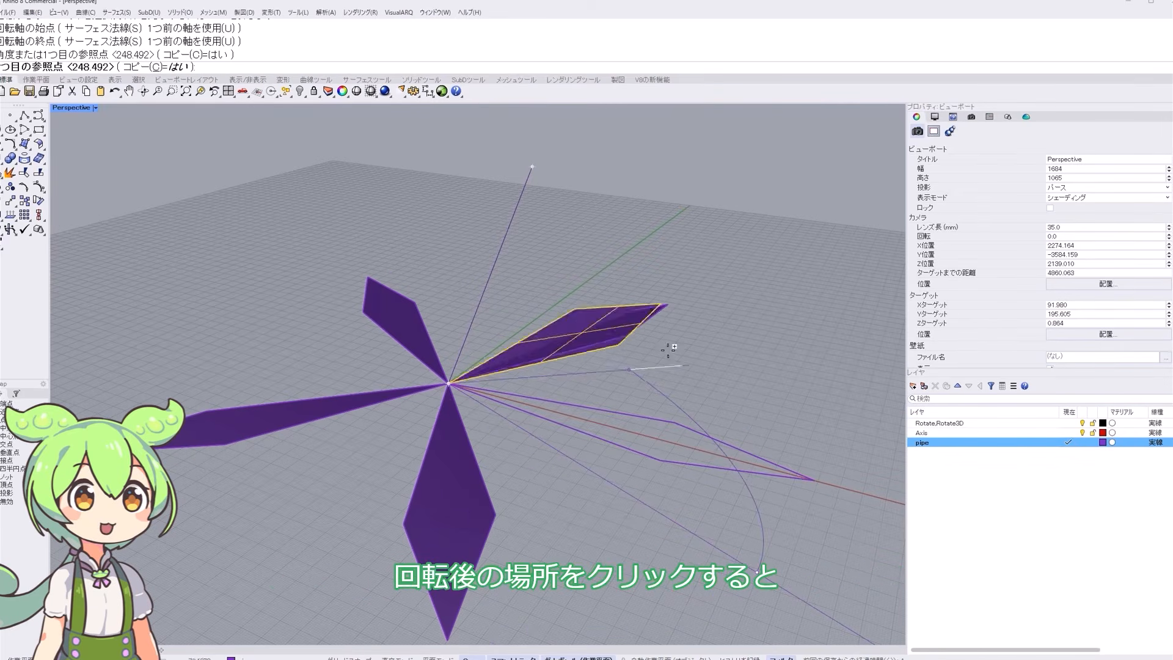
left_click(588, 270)
left_click(326, 261)
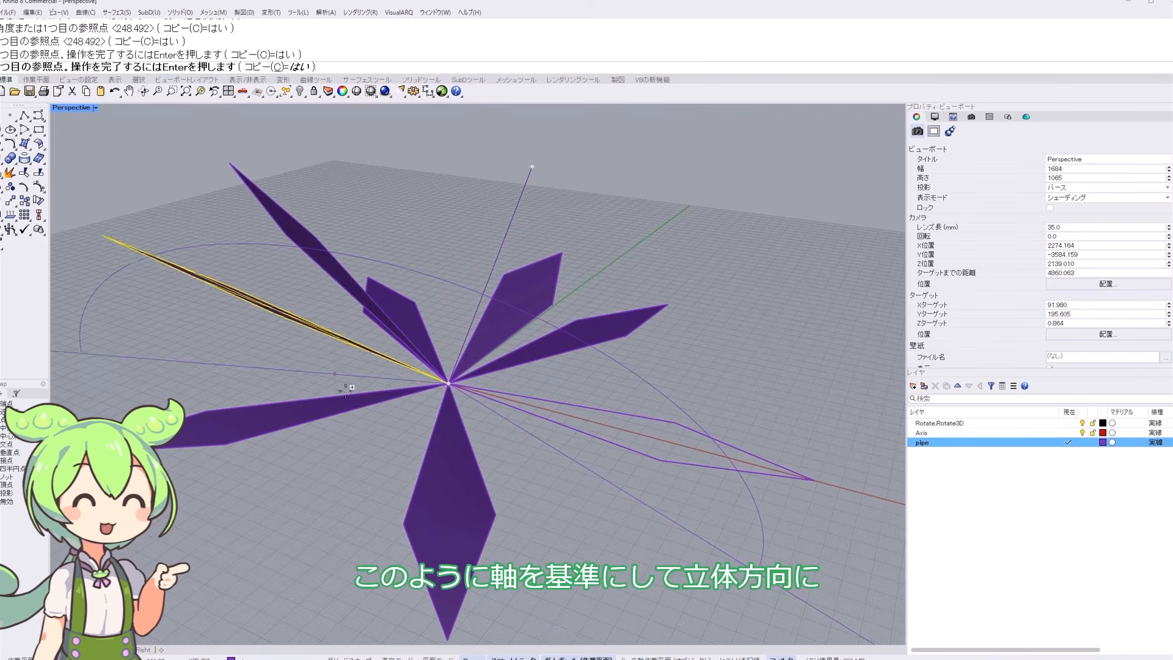
left_click(370, 424)
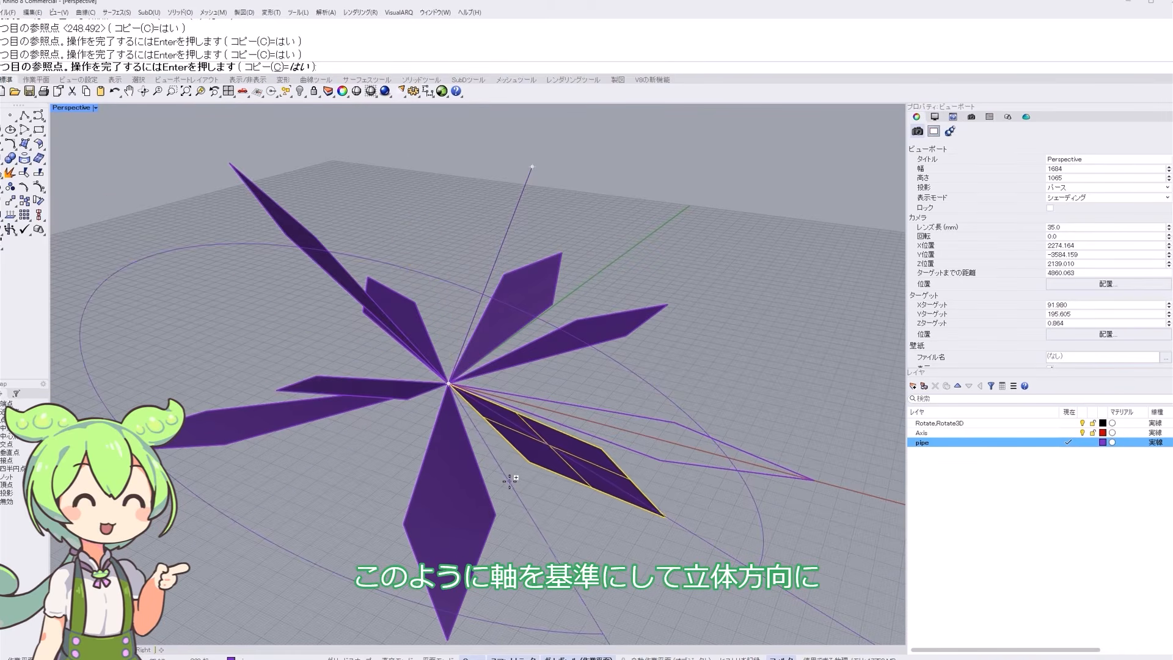
left_click(509, 481)
key("Return")
right_click_drag(571, 333, 501, 316)
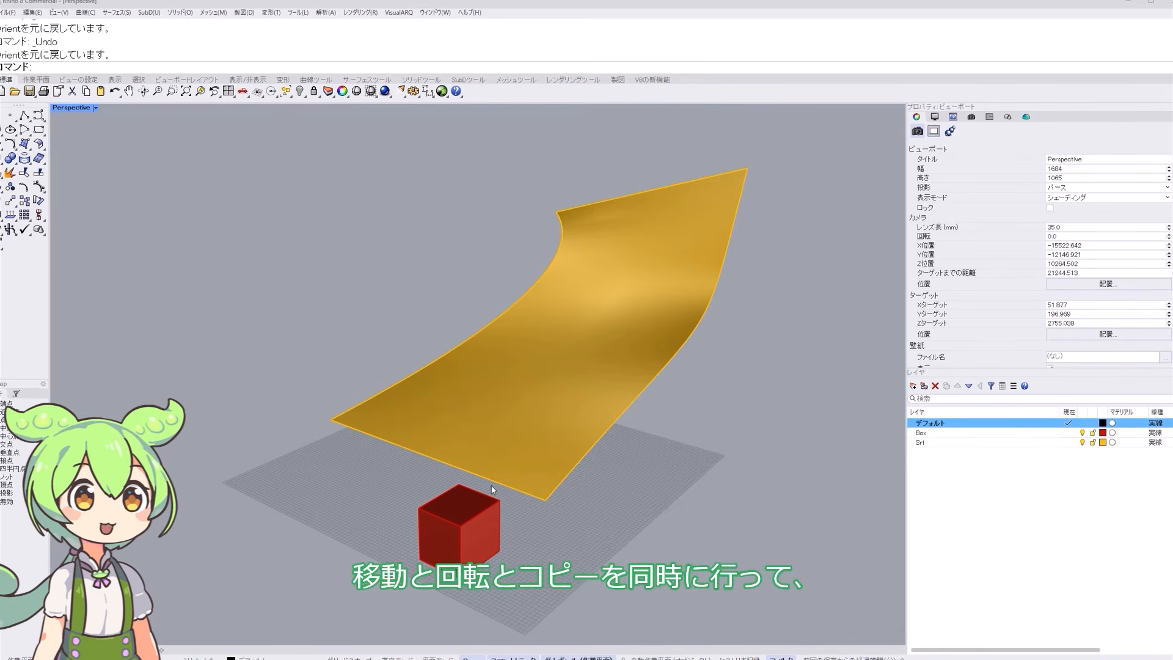
- Orient a copy of the red box (Copy=Yes, Scale=No) from two of its bottom corners to the yellow surface's nearest corner and long edge
left_click(450, 536)
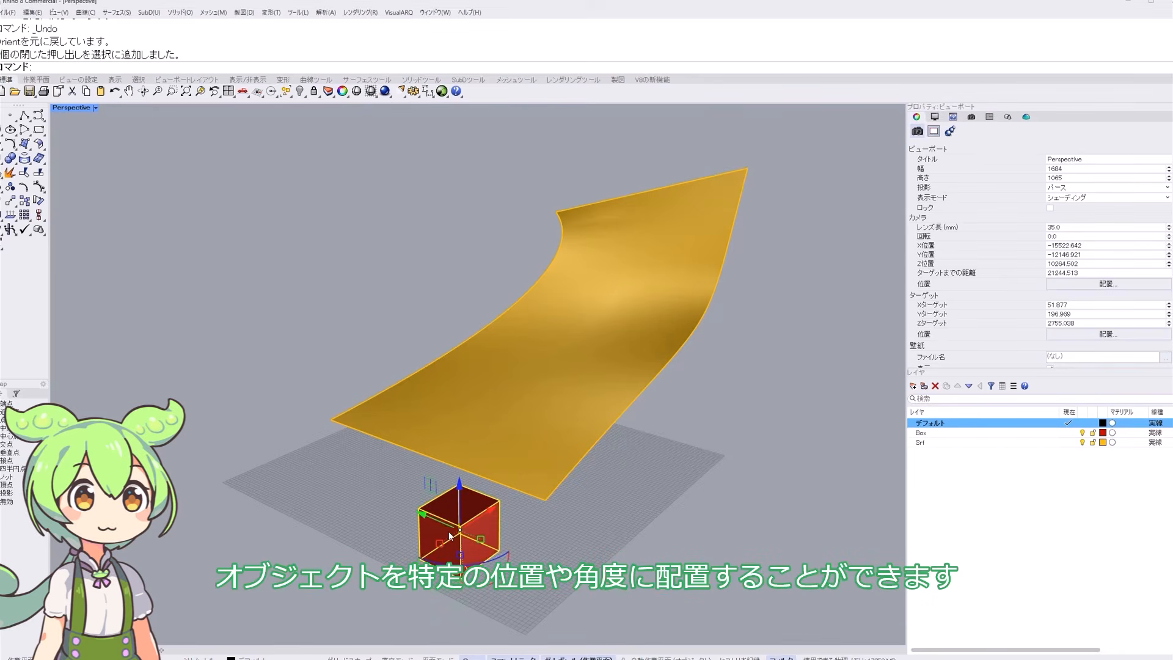
type("Orient")
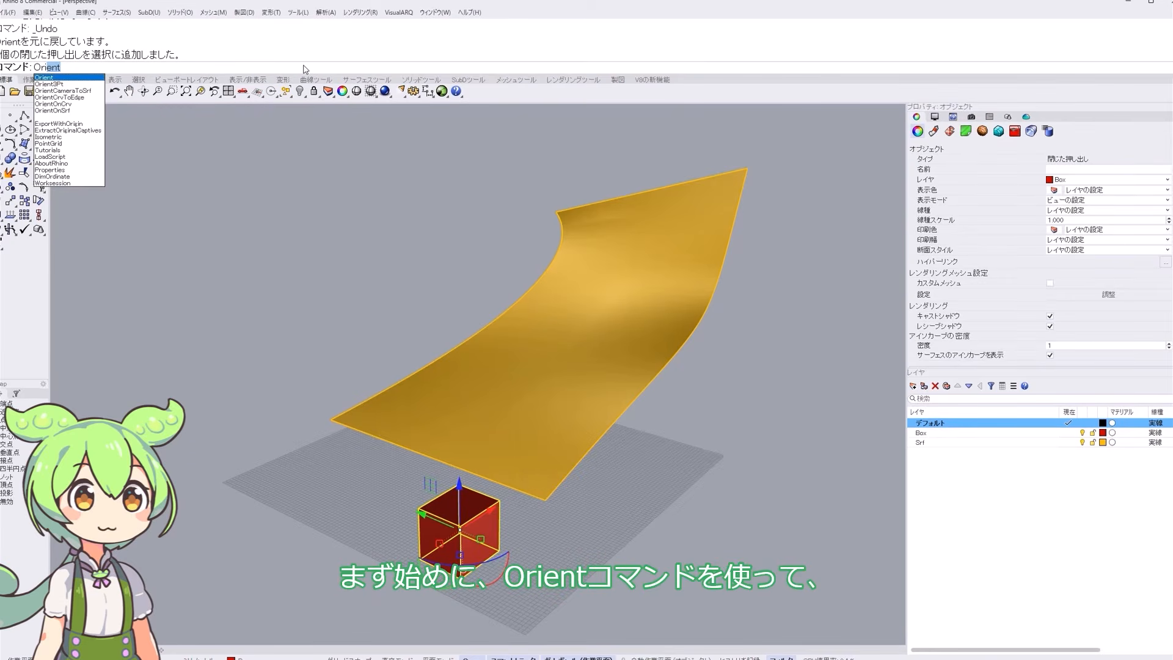
key("Return")
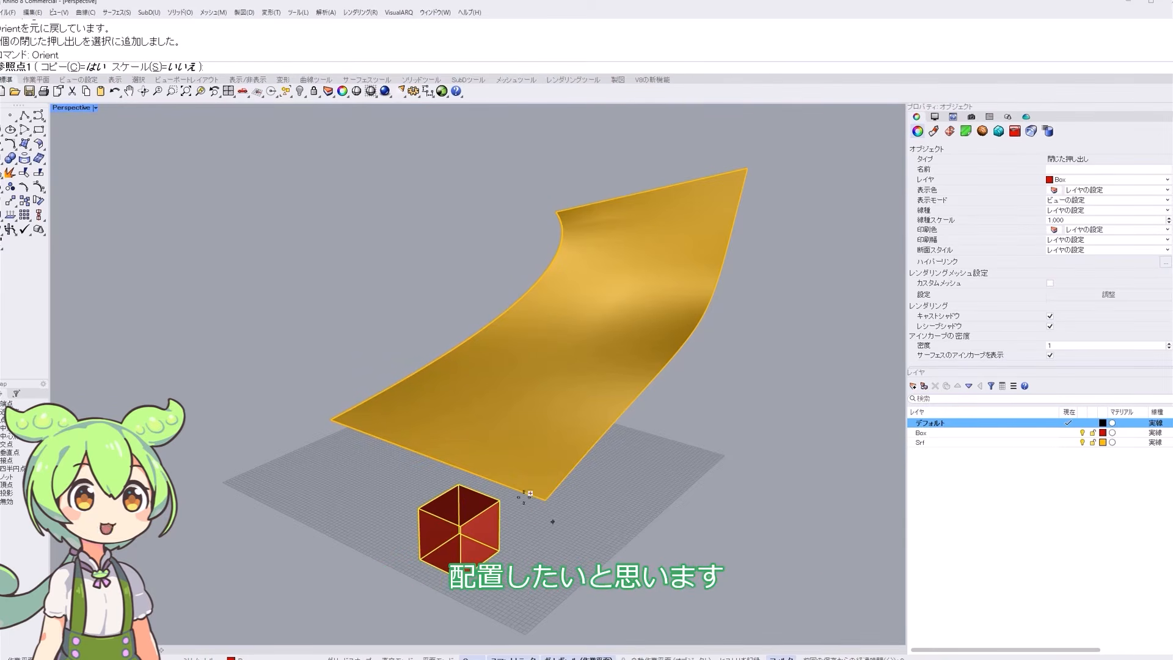
left_click(80, 68)
left_click(80, 67)
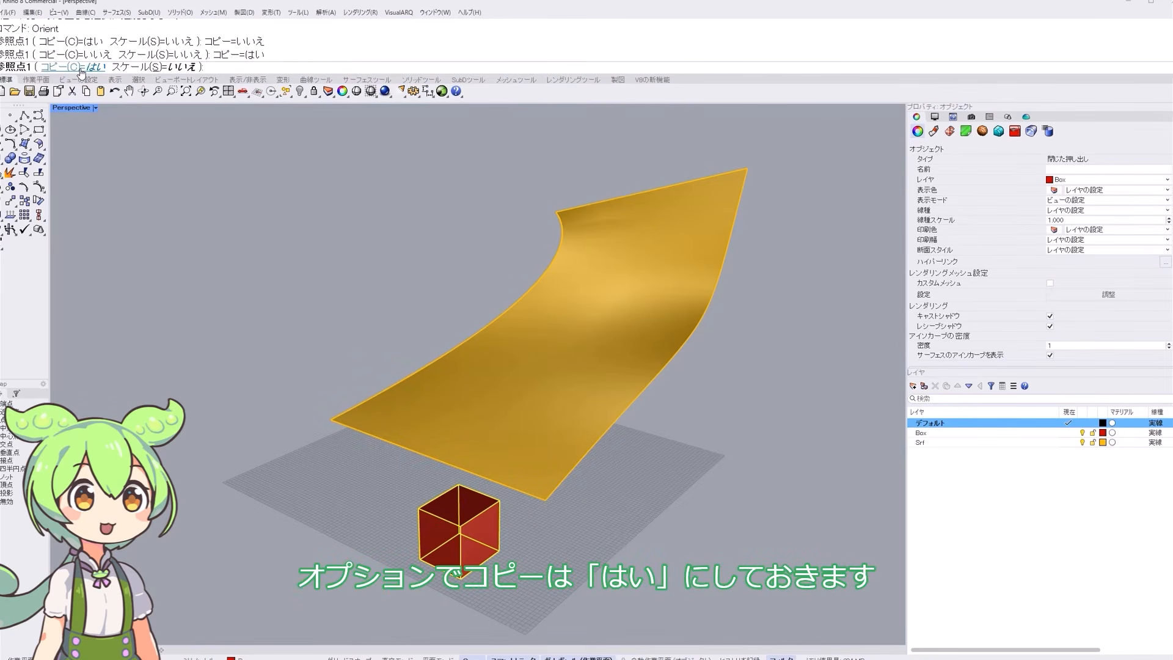
left_click(460, 578)
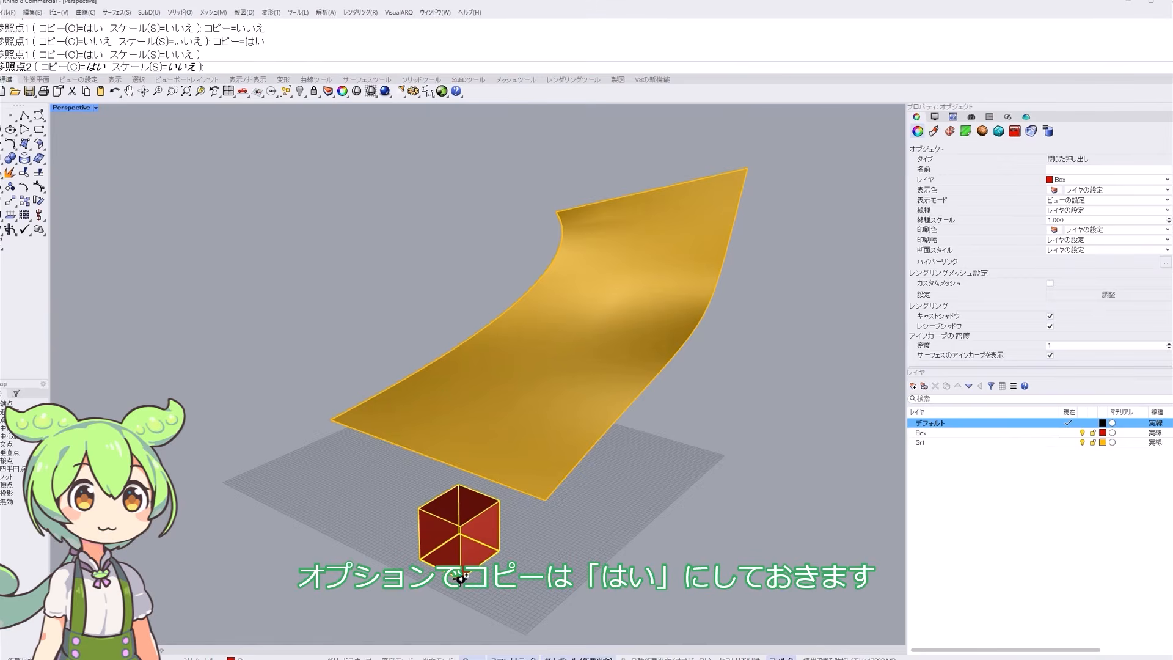
left_click(500, 550)
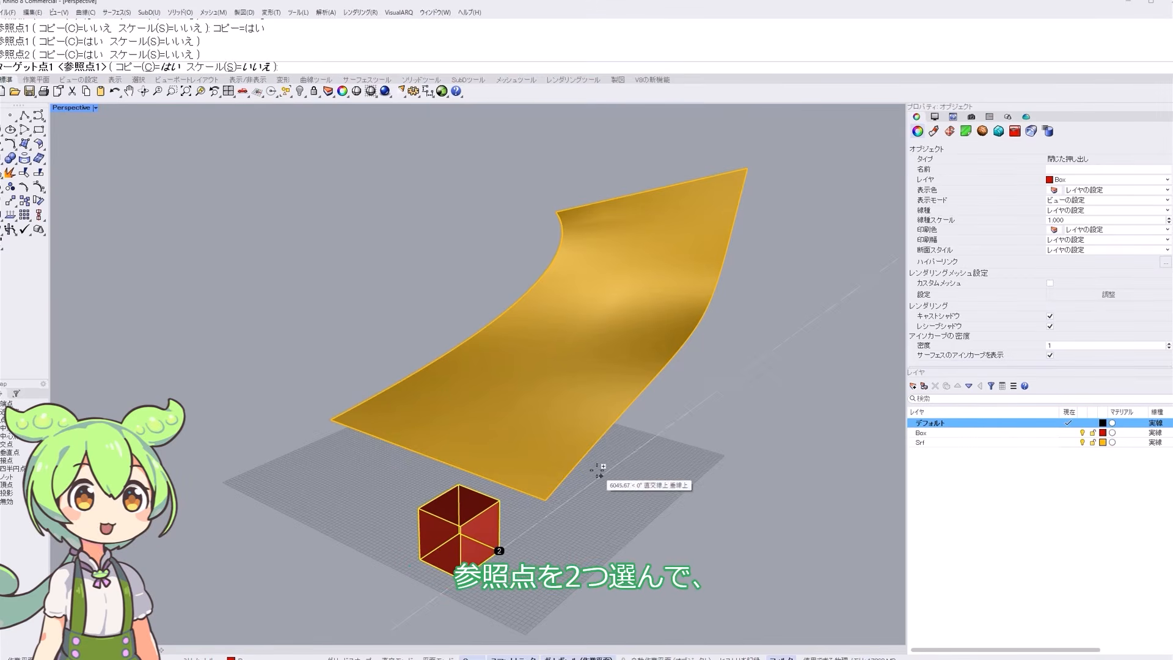
left_click(545, 496)
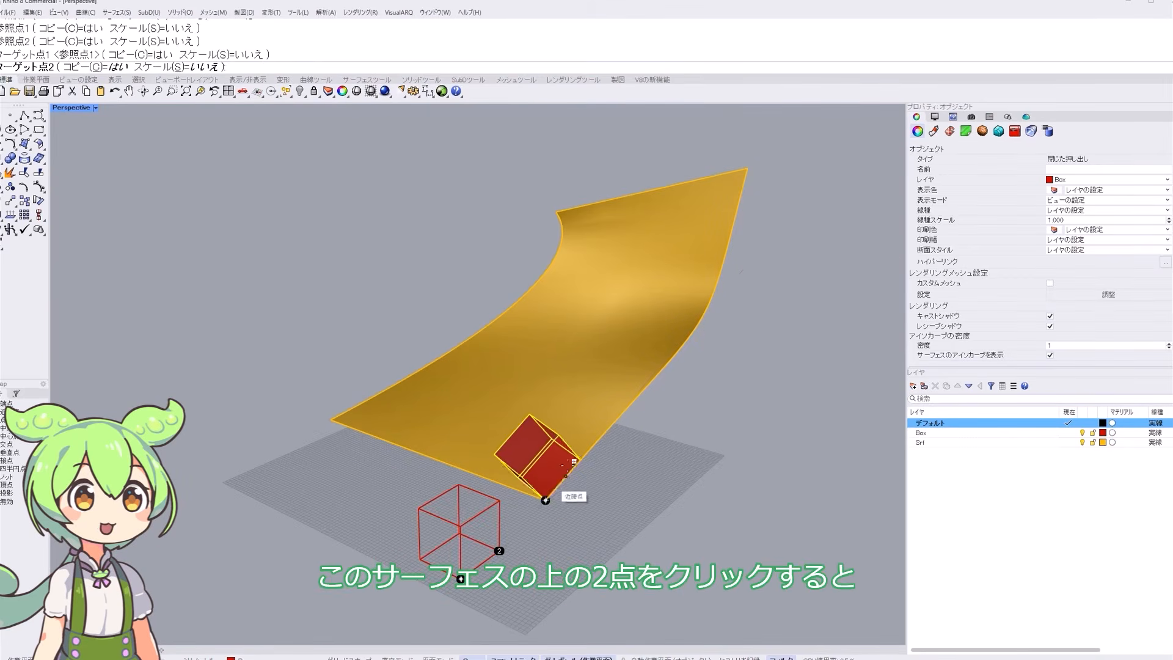
left_click(581, 456)
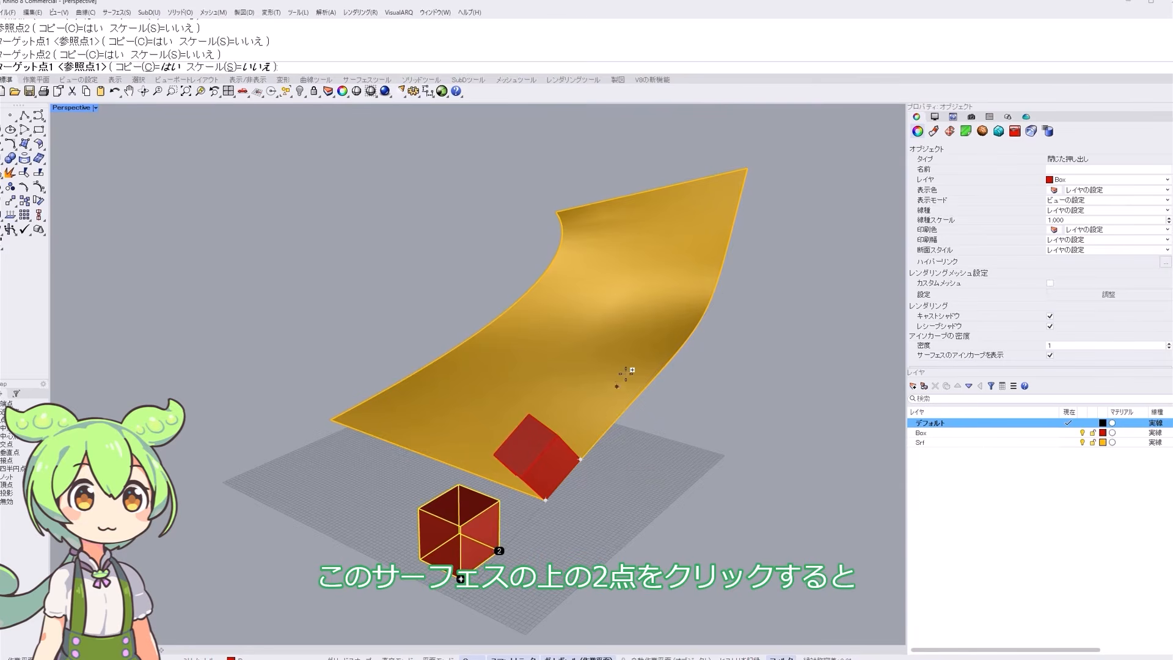
- Place three more oriented copies of the box on the surface's short near edge and at its two upper corners
left_click(431, 456)
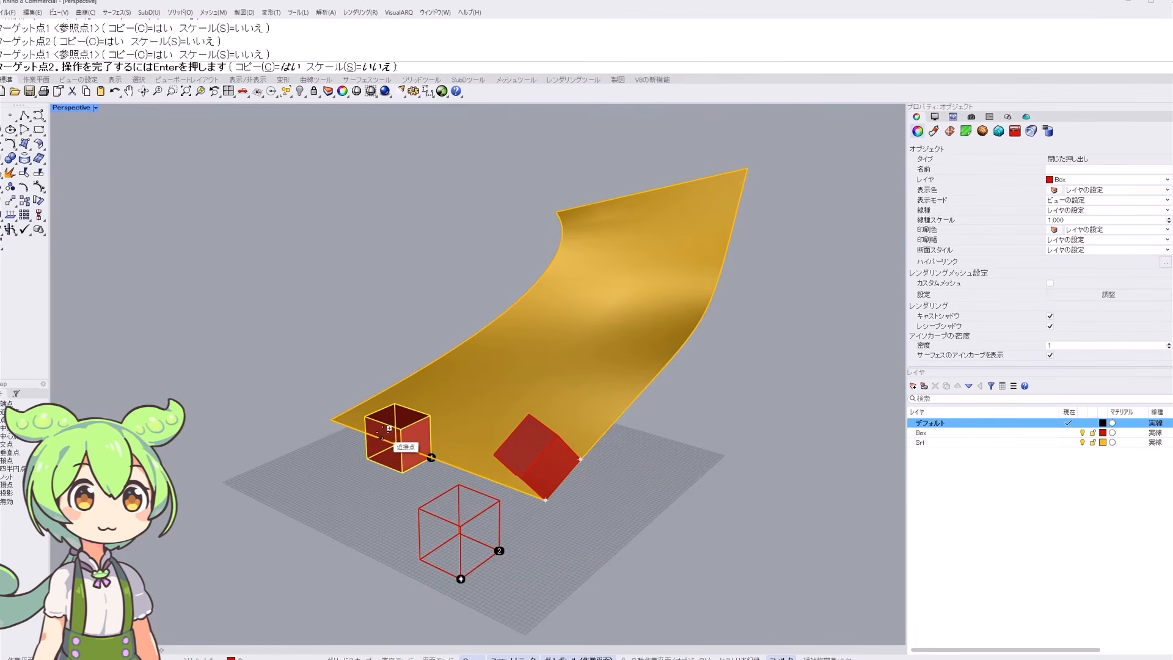
left_click(395, 443)
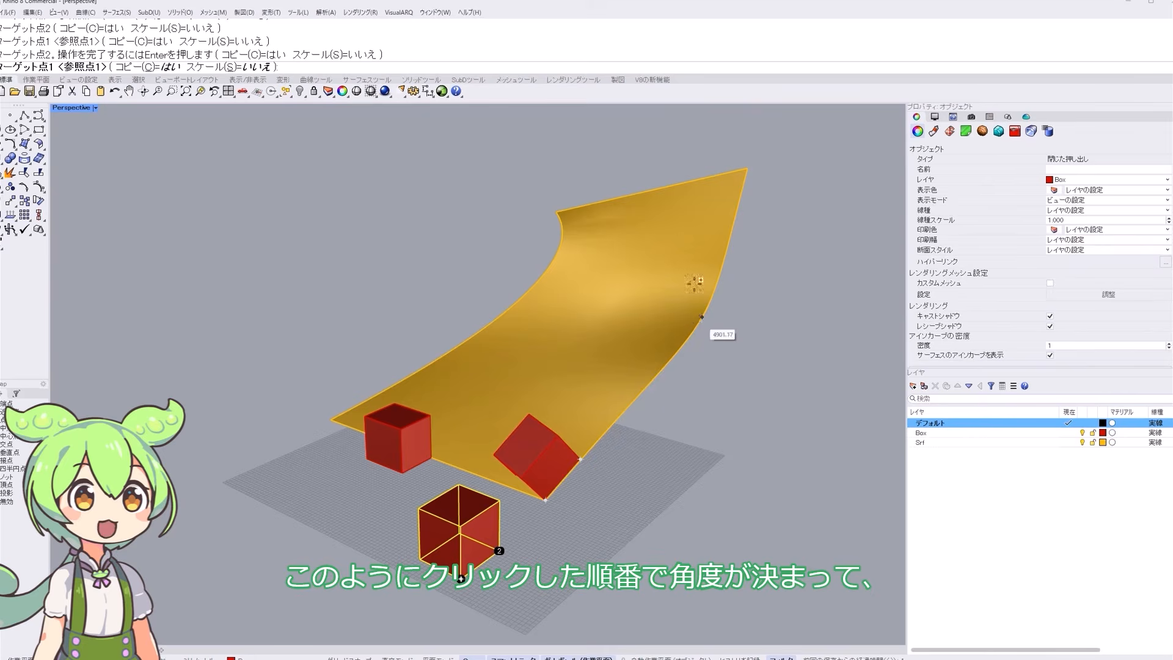
left_click(692, 179)
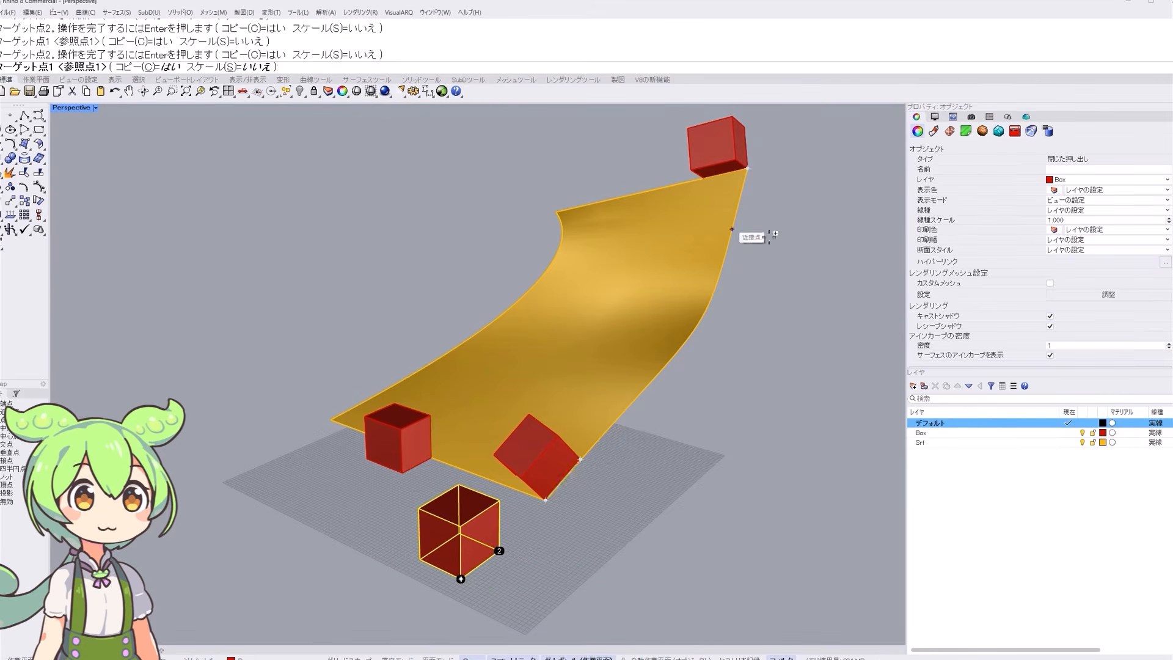
left_click(555, 212)
key("Return")
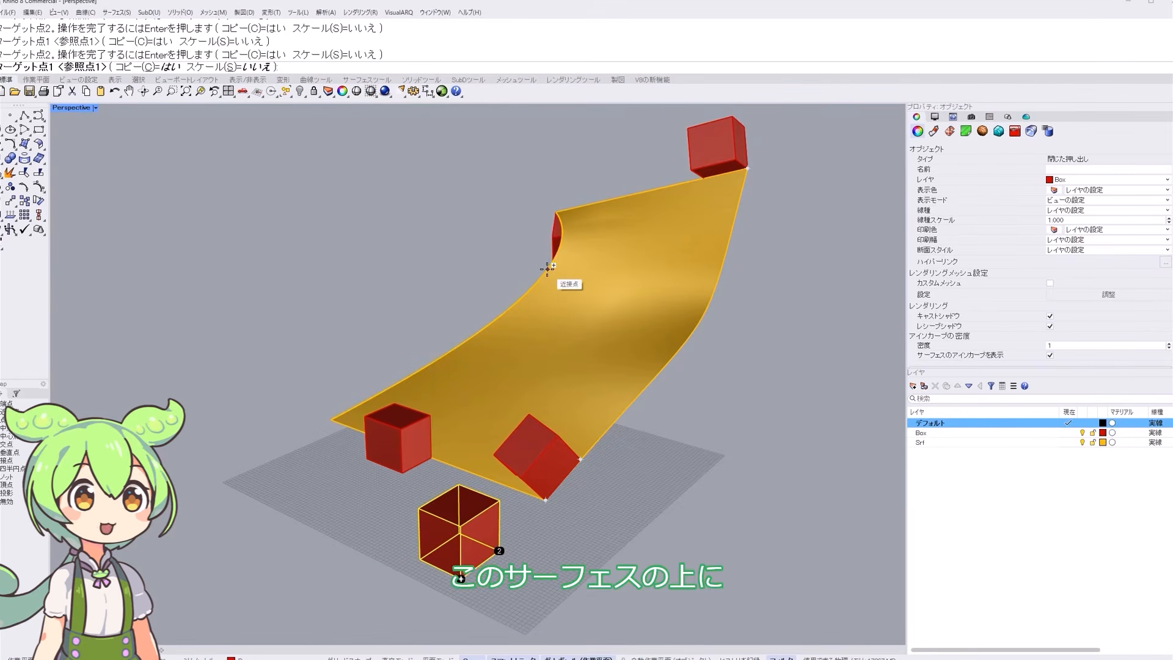
left_click(435, 269)
- Examine from several angles how the oriented box copies sit against the edges of the yellow surface
right_click_drag(406, 283, 652, 430)
scroll(244, 362, "up", 2)
right_click_drag(244, 361, 486, 428, "shift")
left_click(552, 602)
scroll(486, 428, "up", 5)
left_click(363, 473)
right_click_drag(300, 420, 375, 413)
scroll(421, 458, "down", 9)
right_click_drag(438, 462, 442, 462)
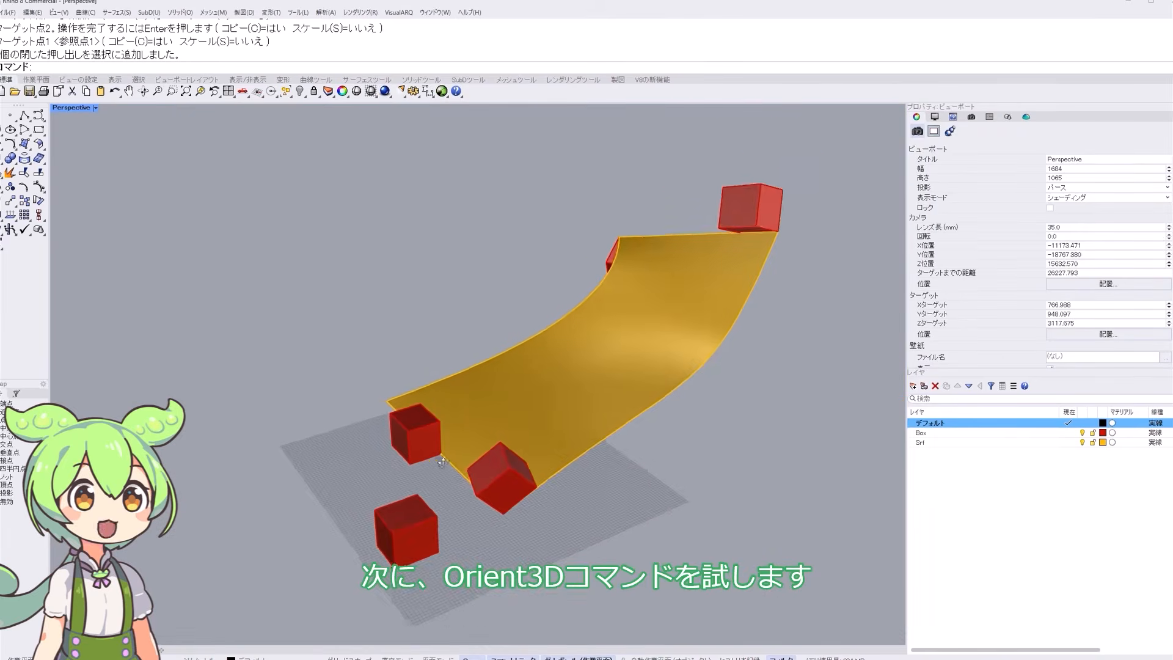
- Select the original red box for Orient3Pt and set three corners of one side face as its reference points
scroll(442, 462, "up", 3)
type("Orient3Pt")
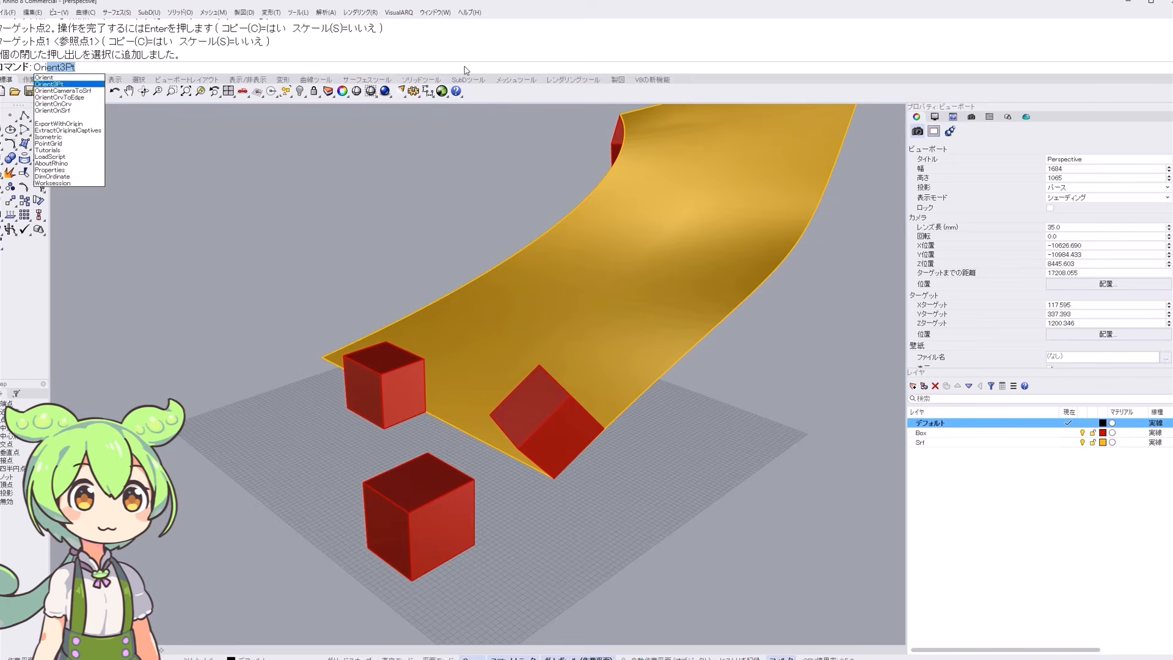
key("Return")
left_click(434, 515)
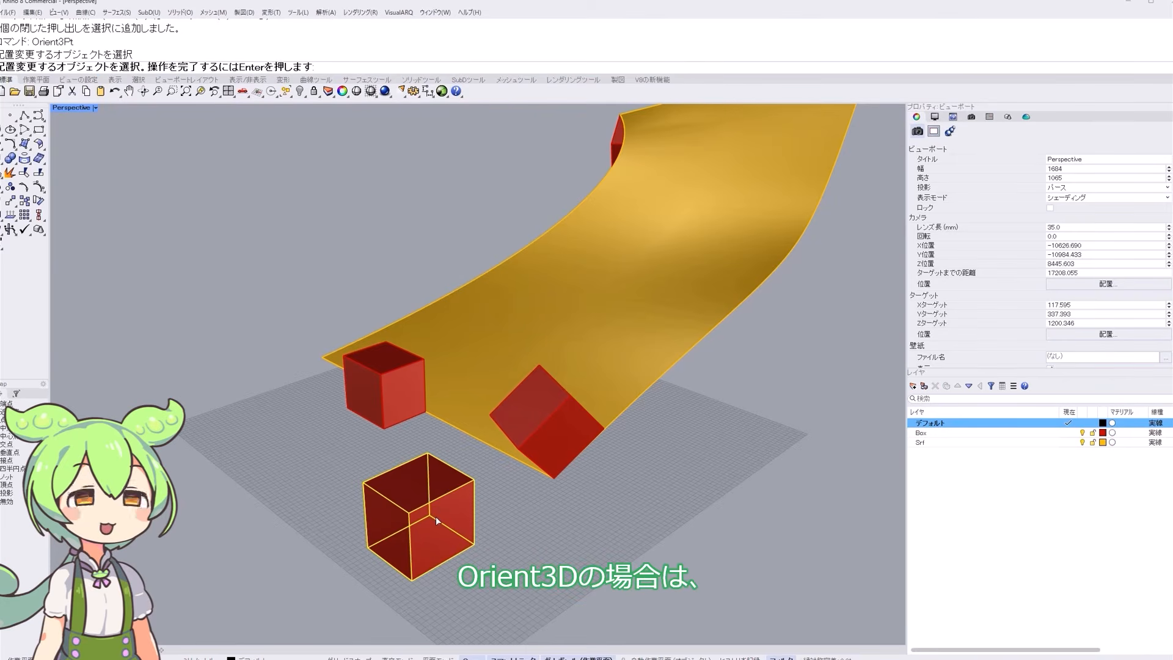
key("Return")
left_click(413, 587)
left_click(474, 542)
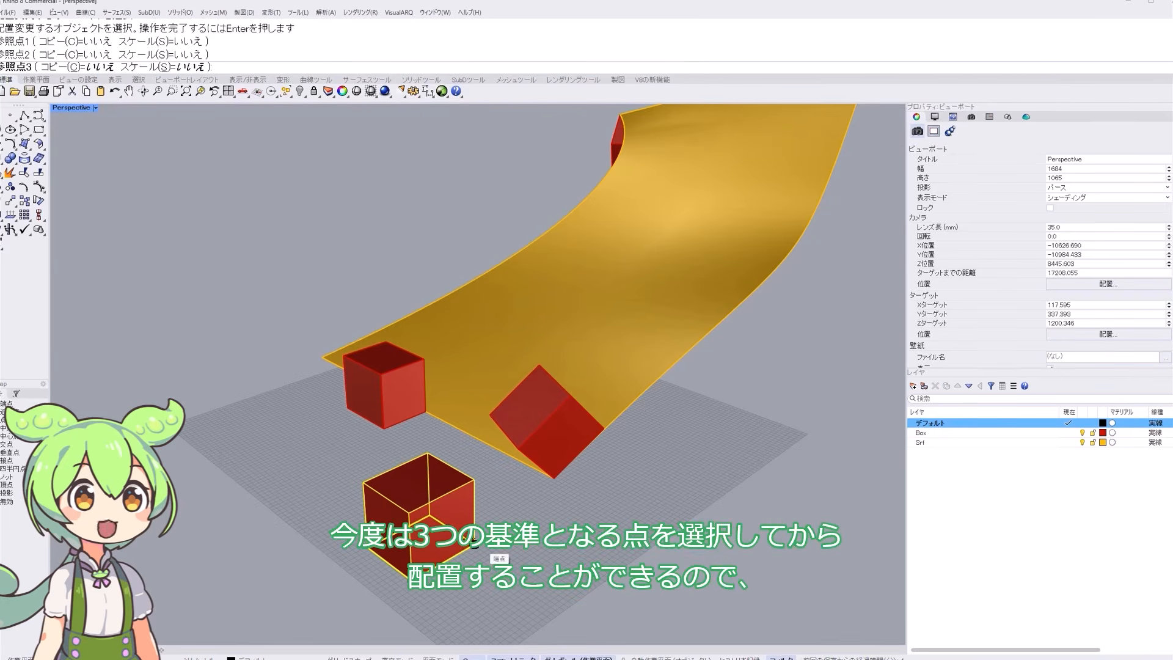
left_click(409, 513)
- Orient the box, without copying or scaling, to two target points on the surface's near long edge and one on the opposite long edge
scroll(428, 488, "down", 5)
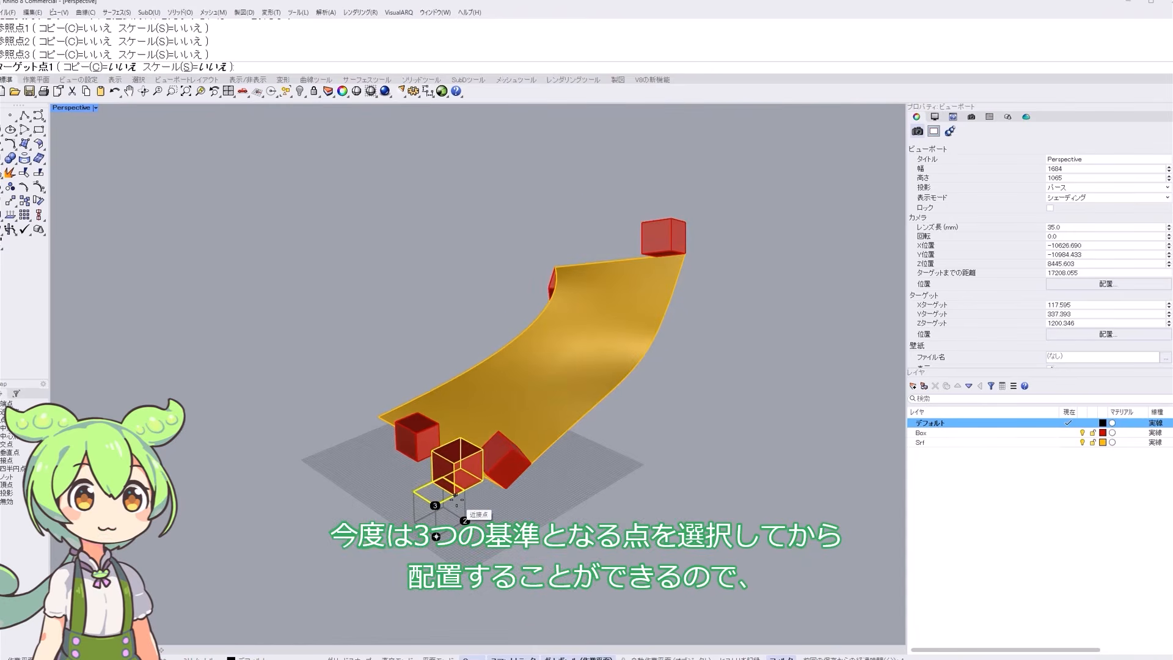
scroll(568, 421, "up", 3)
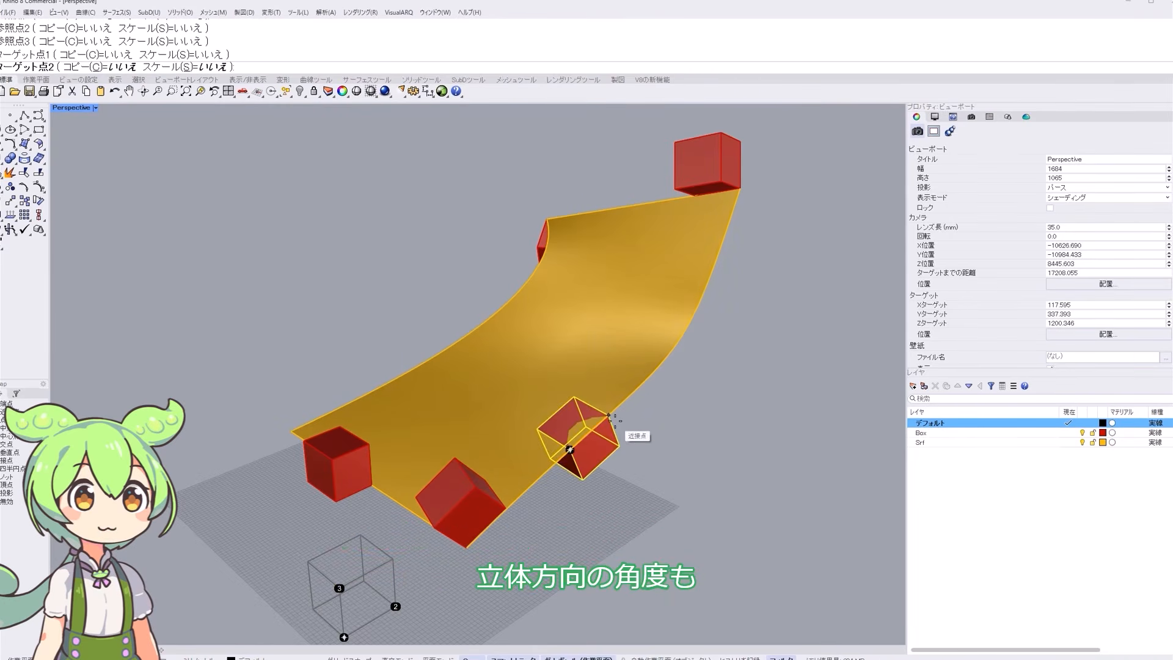
left_click(569, 450)
left_click(608, 416)
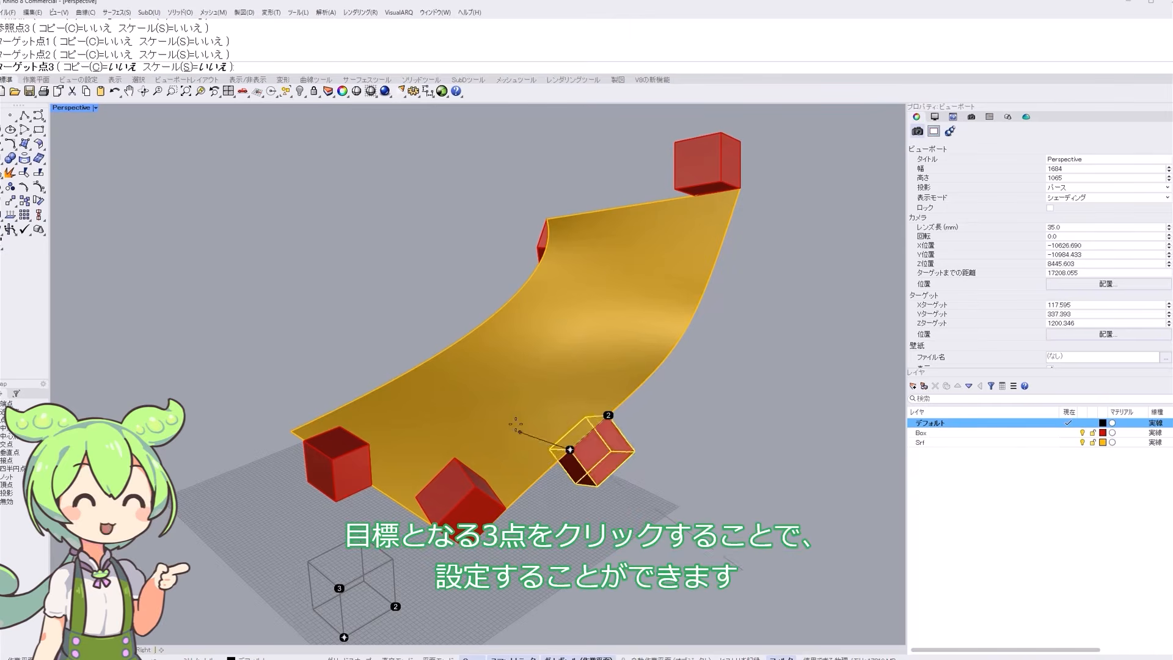
left_click(444, 359)
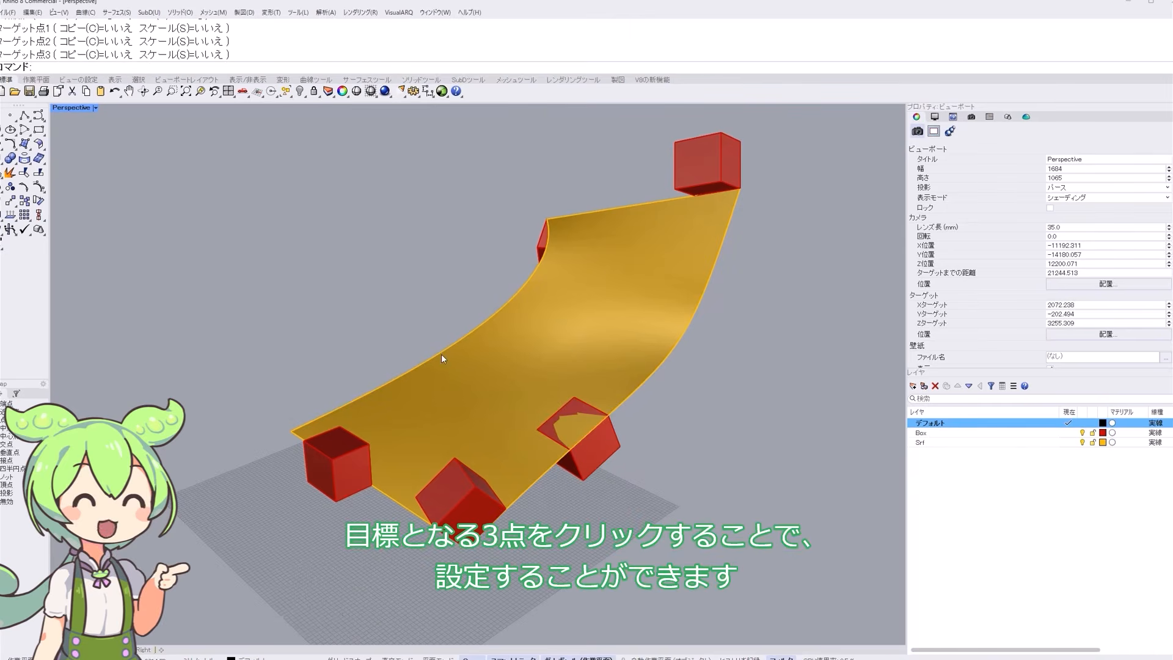
right_click_drag(645, 357, 362, 468)
scroll(362, 468, "up", 6)
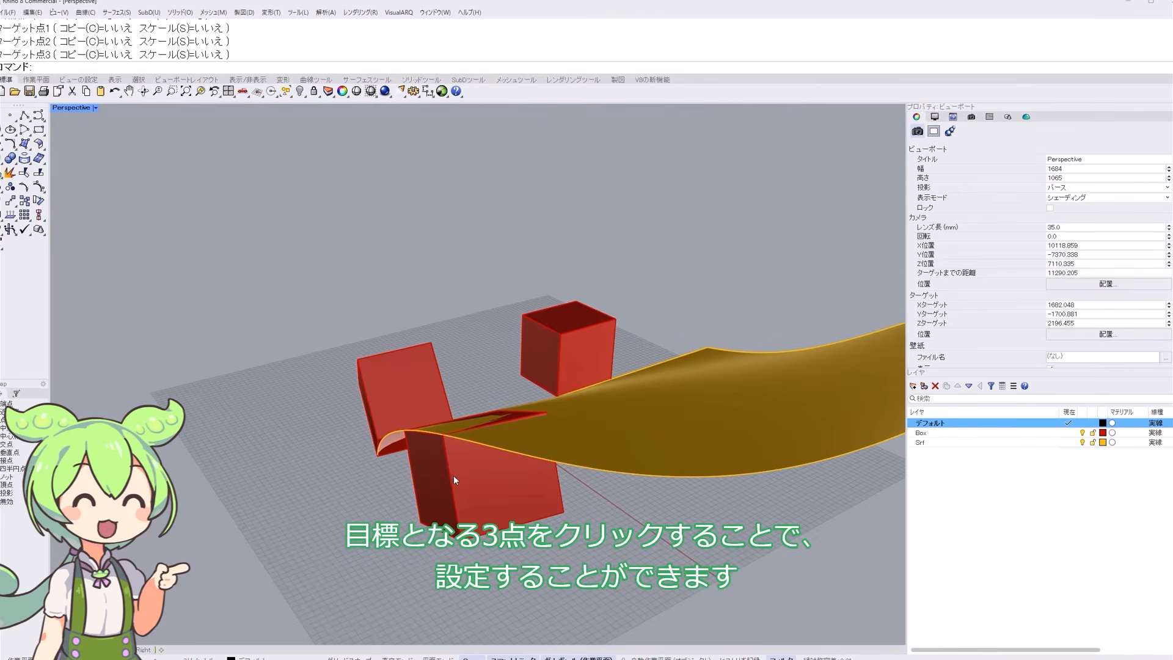
right_click_drag(455, 481, 610, 411)
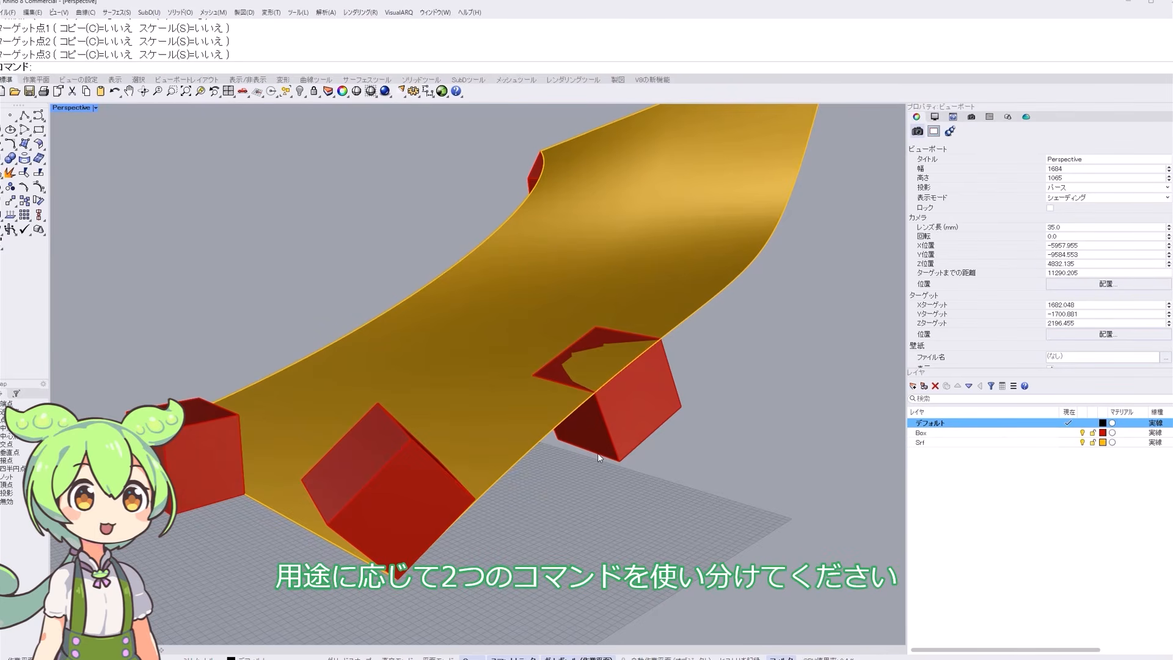
scroll(565, 498, "down", 6)
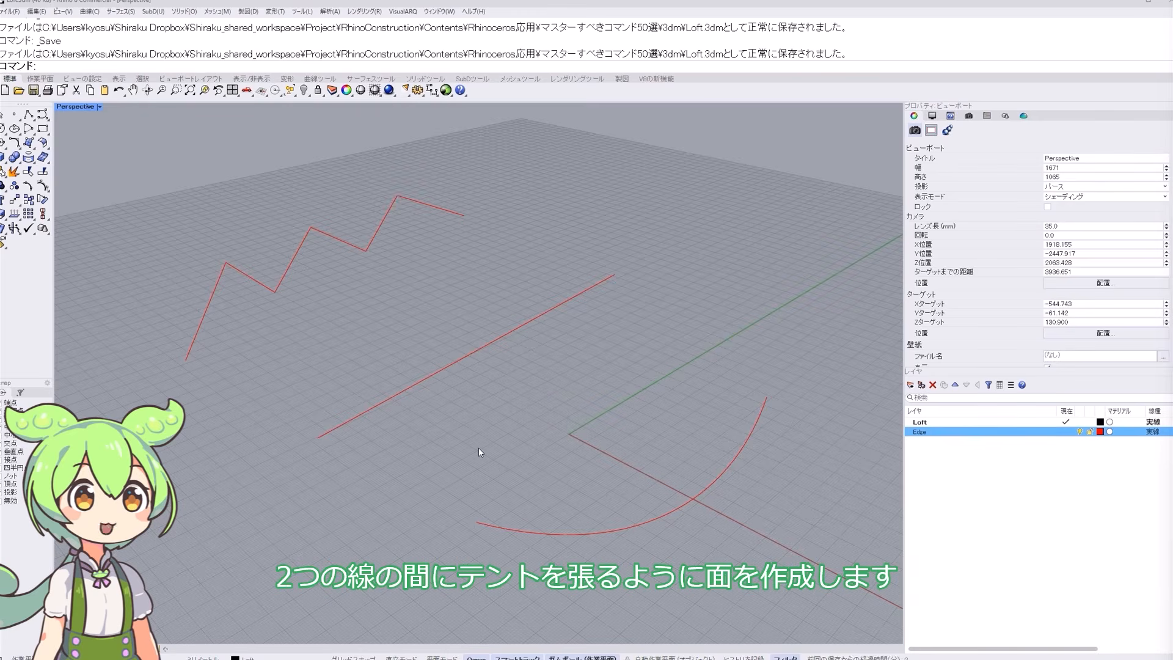
- Loft a Normal-style surface between the straight line and the arc, picking both curves near their matching ends
type("Loft")
key("Return")
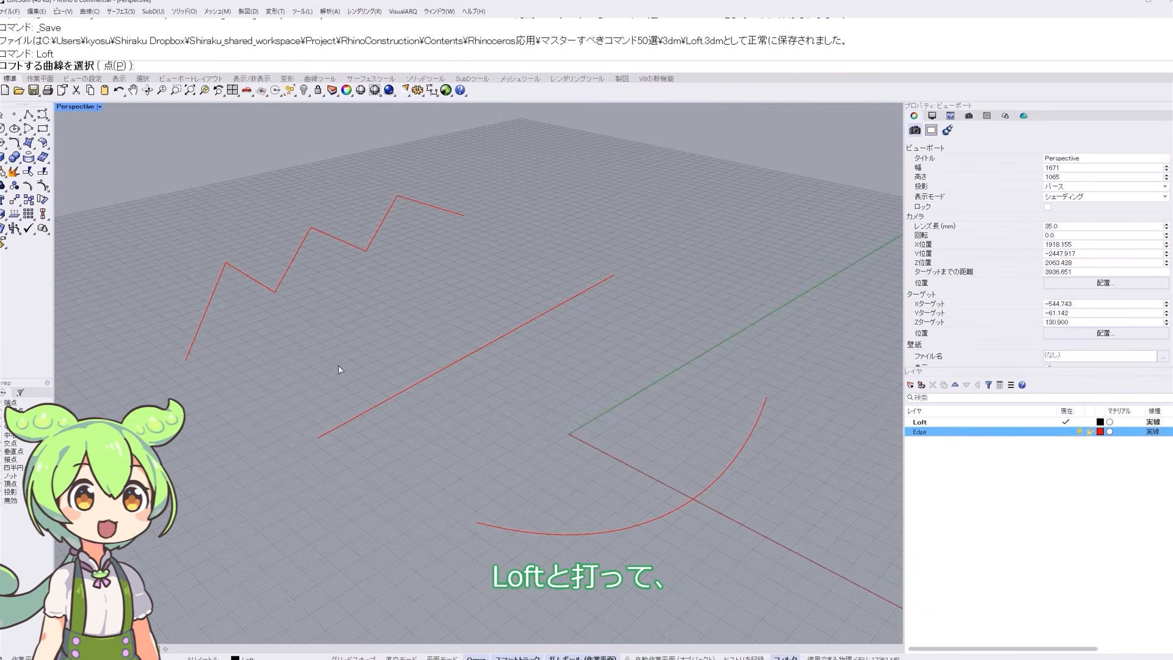
left_click(342, 424)
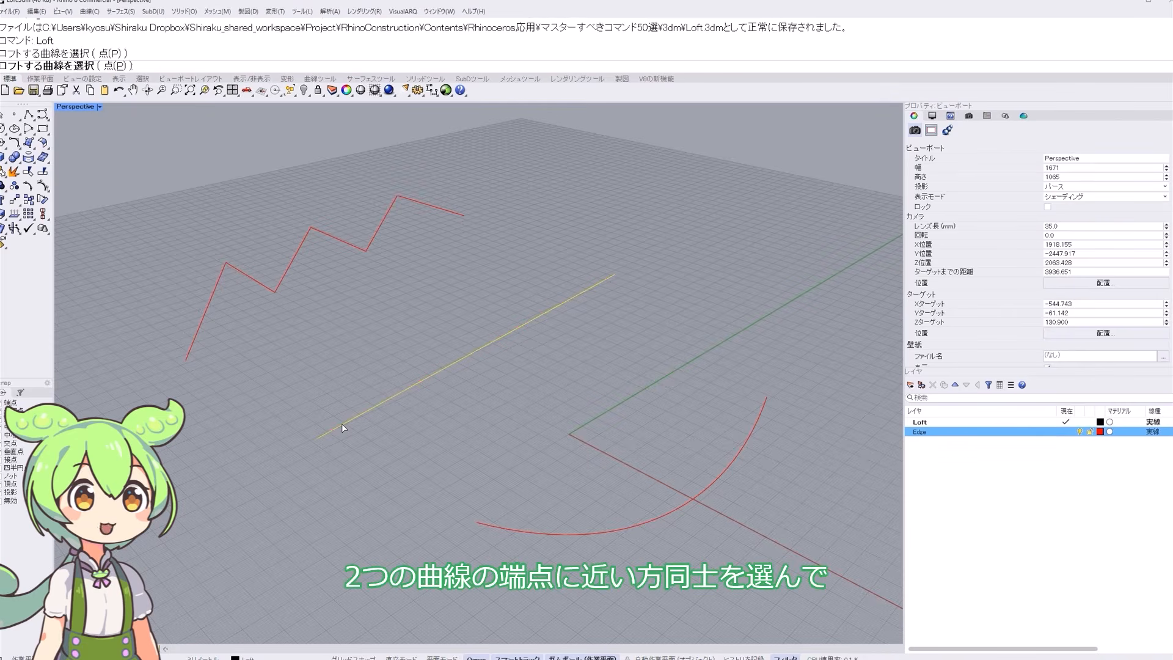
left_click(501, 528)
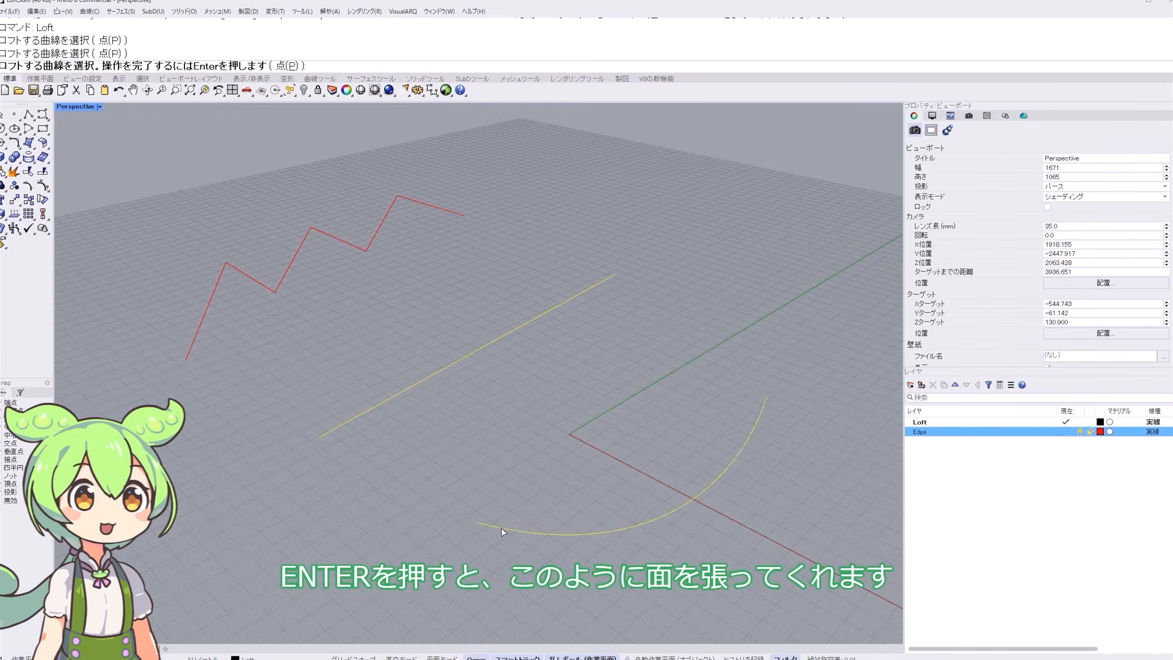
key("Return")
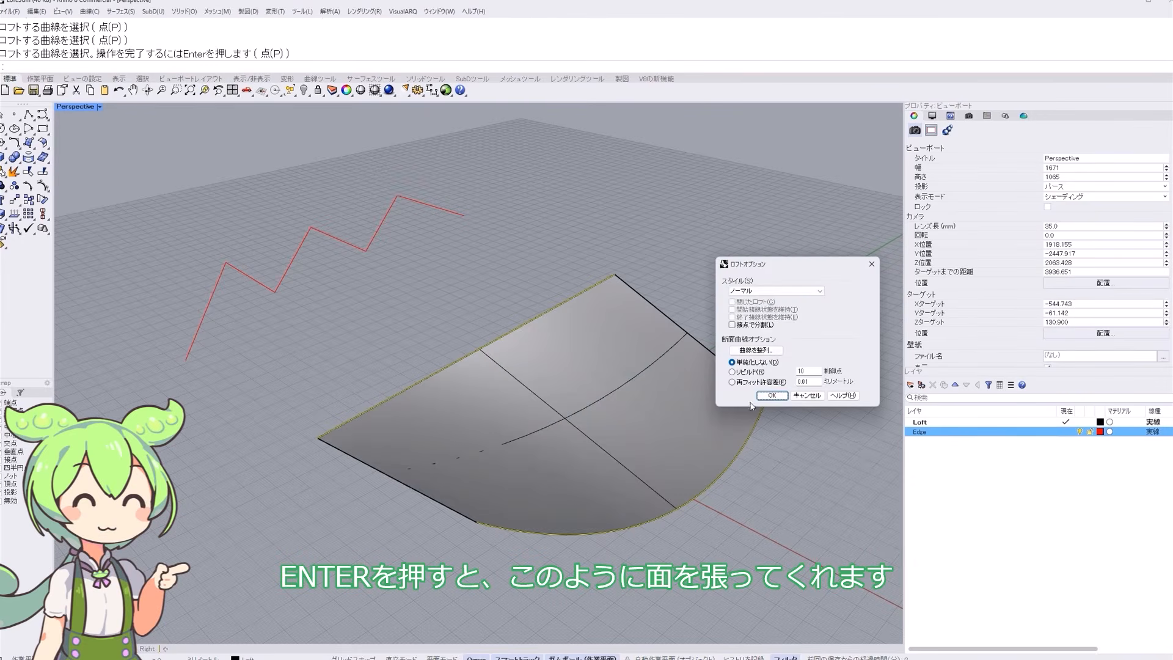
left_click(770, 395)
- Loft a second surface between the straight line and the zigzag polyline, picking both near their matching ends
key("Return")
left_click(330, 432)
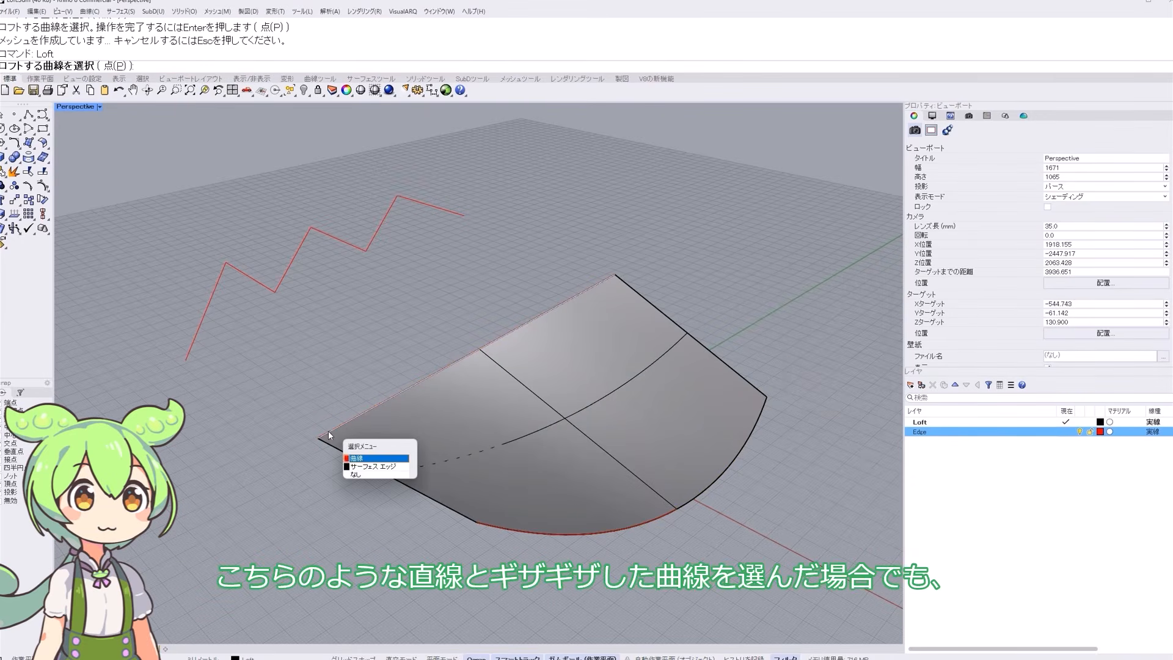
left_click(352, 460)
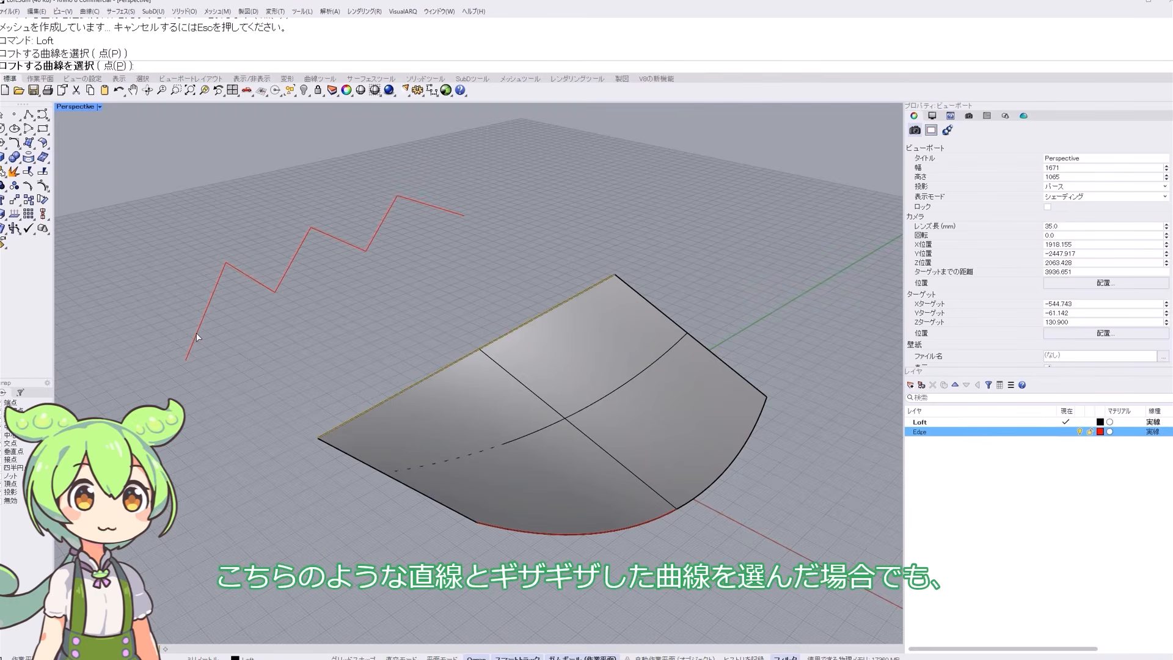
left_click(197, 337)
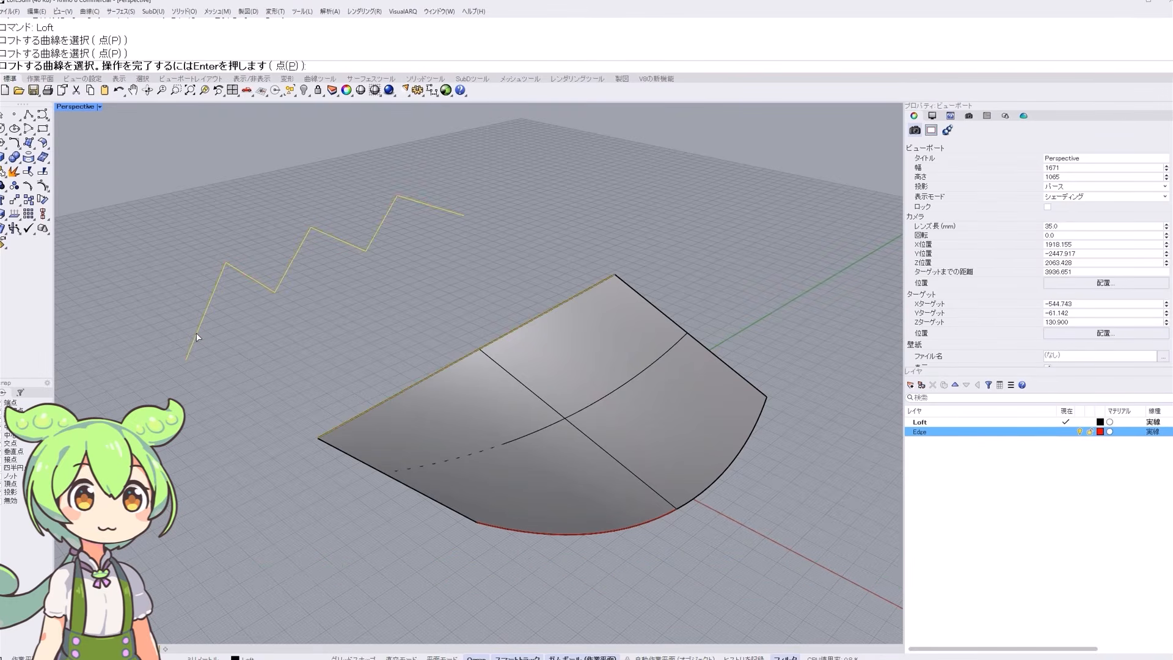
key("Return")
key("Return")
- Delete the lofted surfaces so that only the three red curves remain
mouse_move(436, 277)
right_mouse_down()
mouse_move(427, 287)
mouse_move(442, 286)
right_mouse_up()
left_click(409, 311)
key("Delete")
- Loft the straight line and the arc again, picking them near opposite ends, and view the surface from another angle
key("Return")
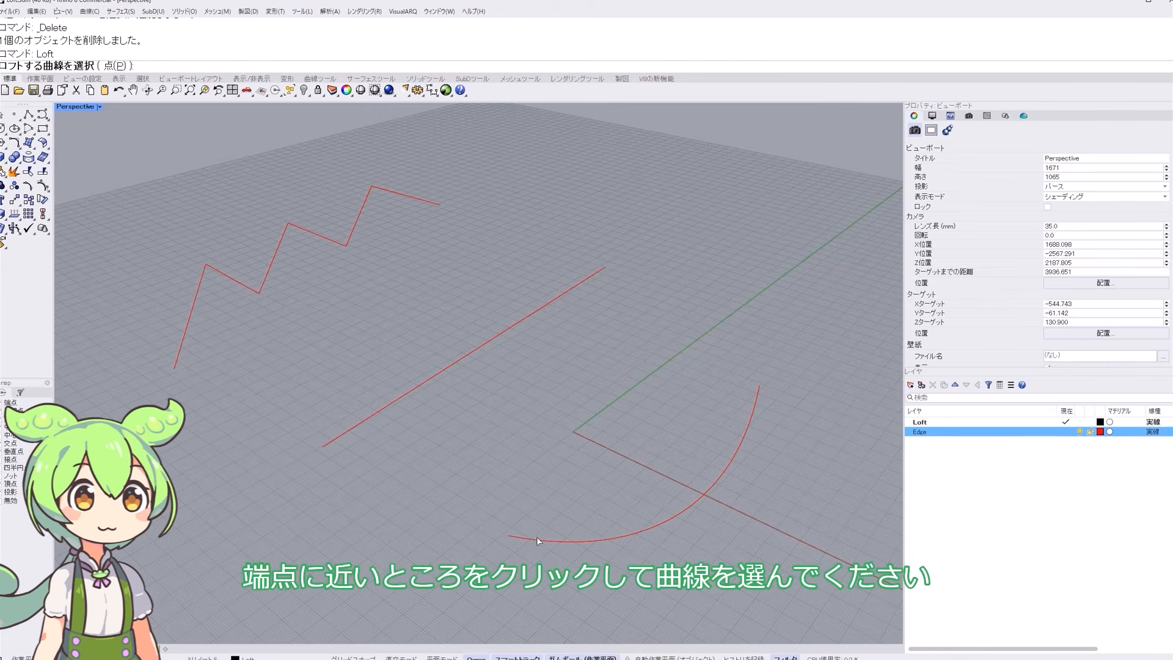
left_click(348, 434)
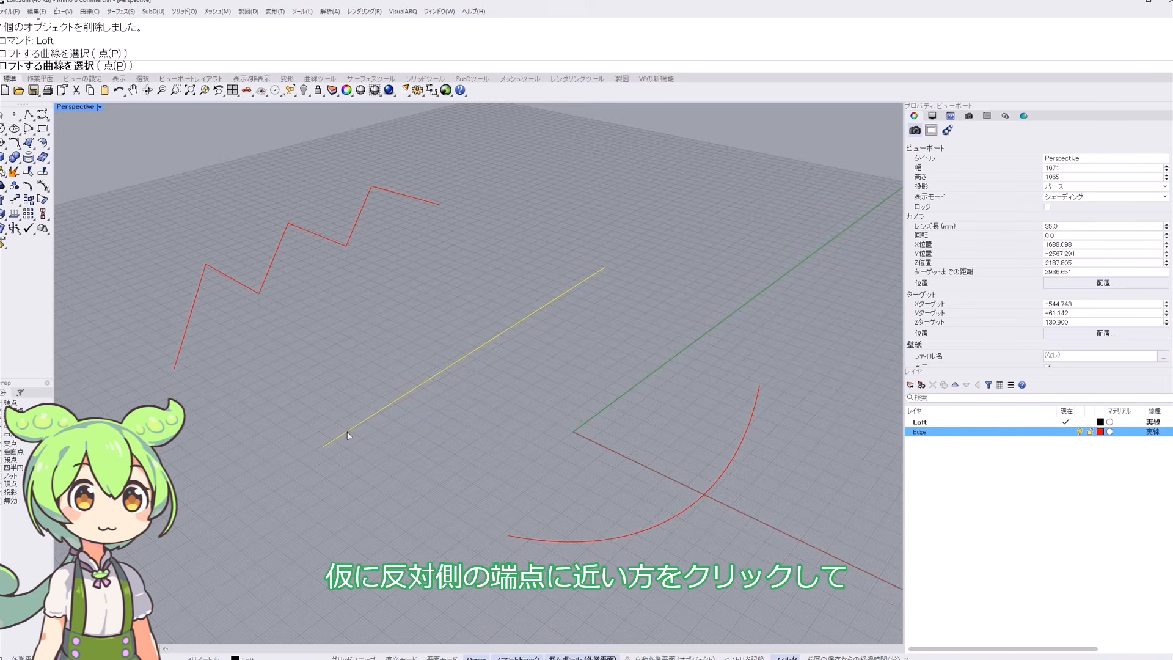
left_click(753, 401)
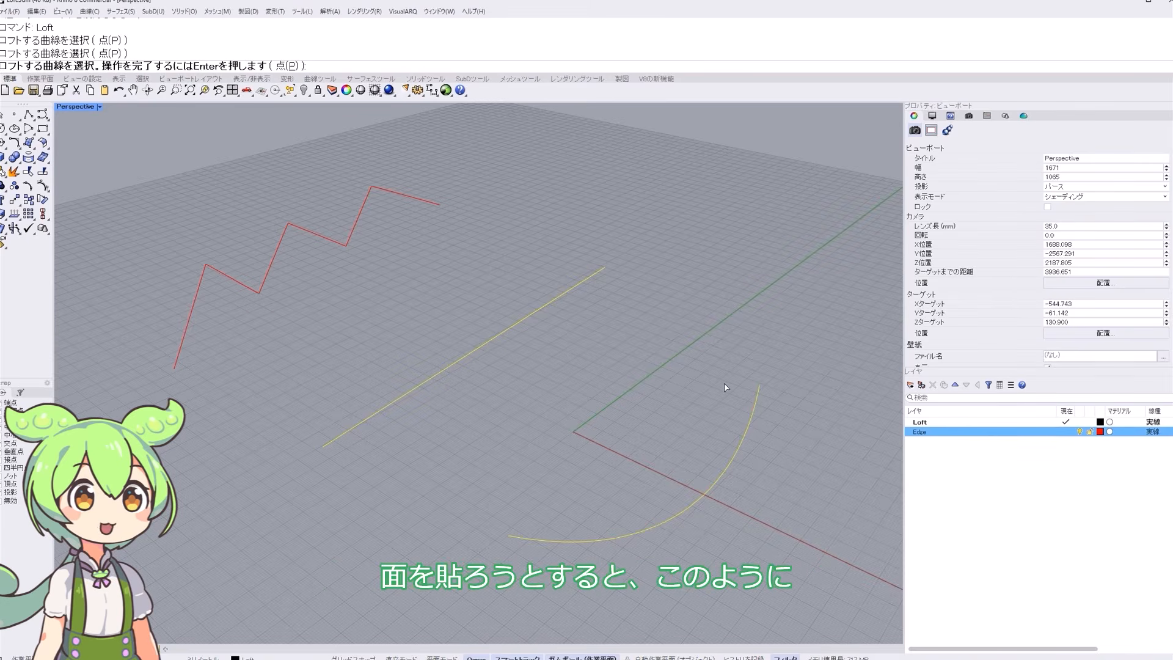
key("Return")
right_click_drag(724, 383, 664, 421)
scroll(602, 405, "down", 3)
scroll(600, 406, "up", 2)
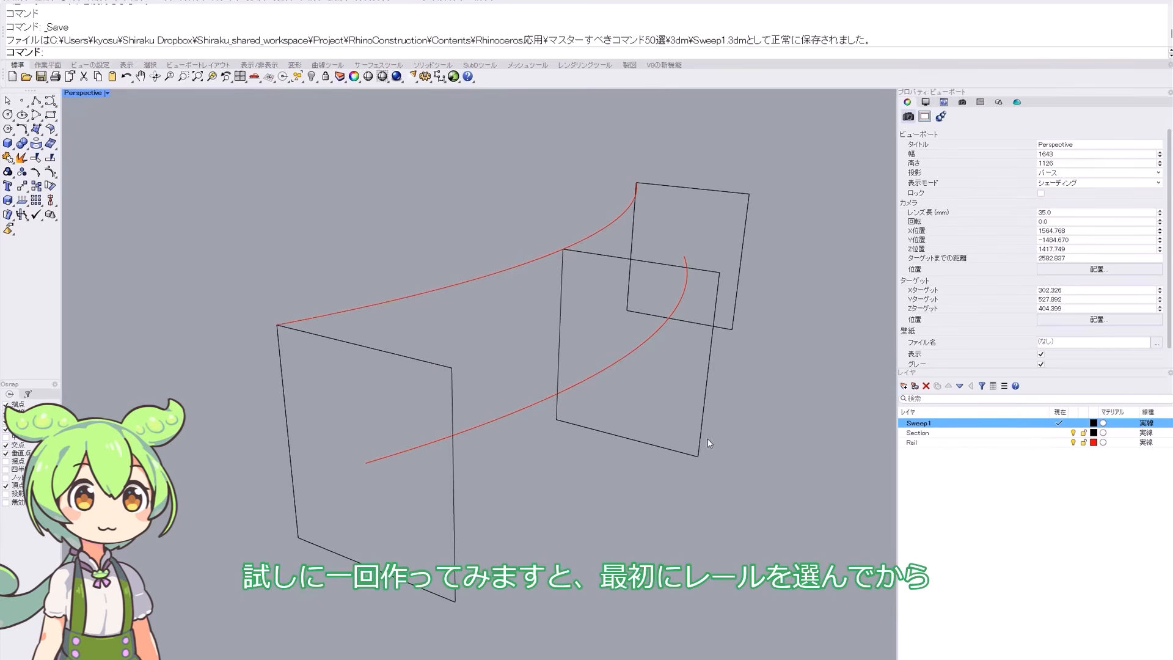
- Sweep the three rectangular sections, picked in order from start to end, along the corner rail using Sweep1 with the Freeform frame style
right_click(318, 55)
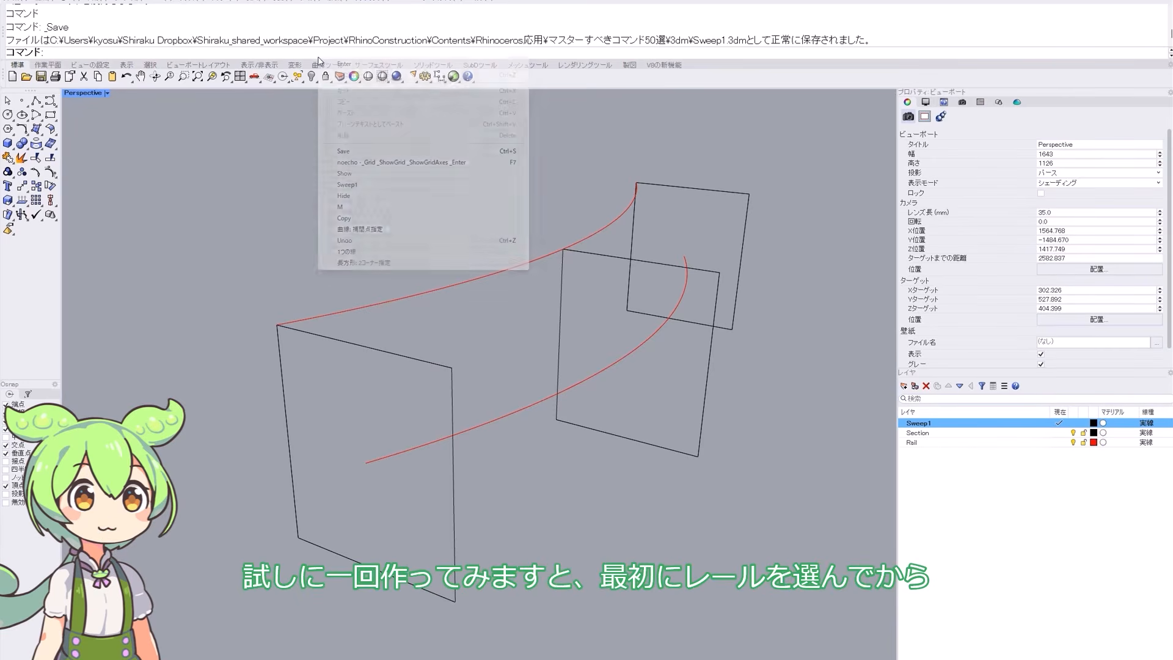
left_click(347, 185)
left_click(291, 326)
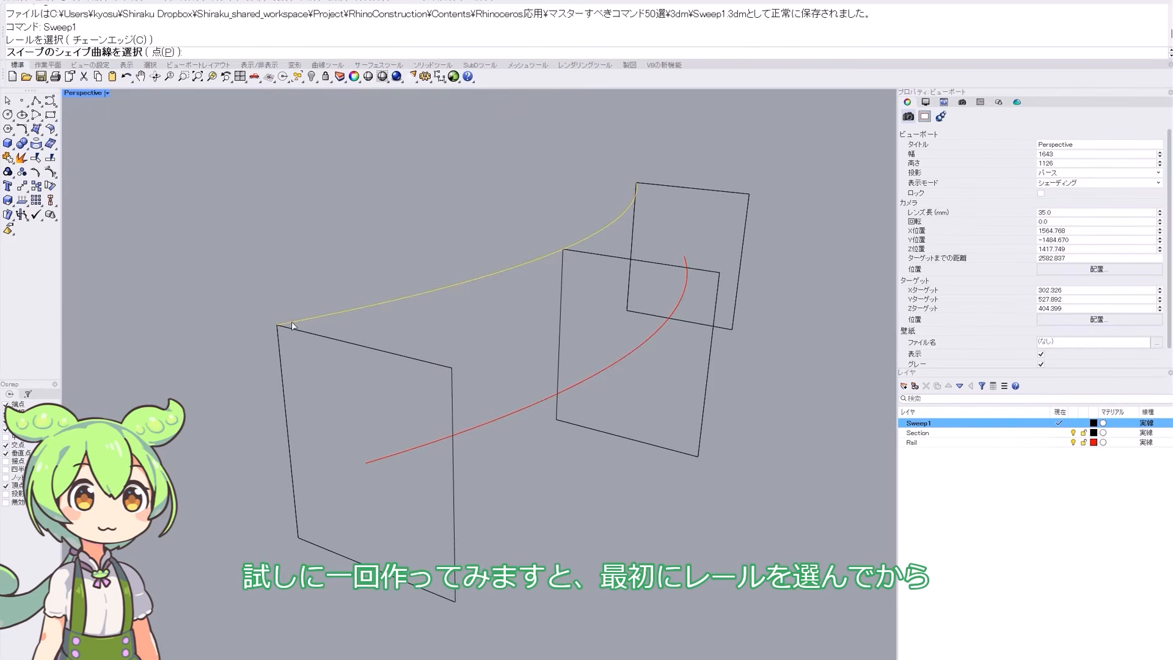
left_click(295, 330)
left_click(584, 256)
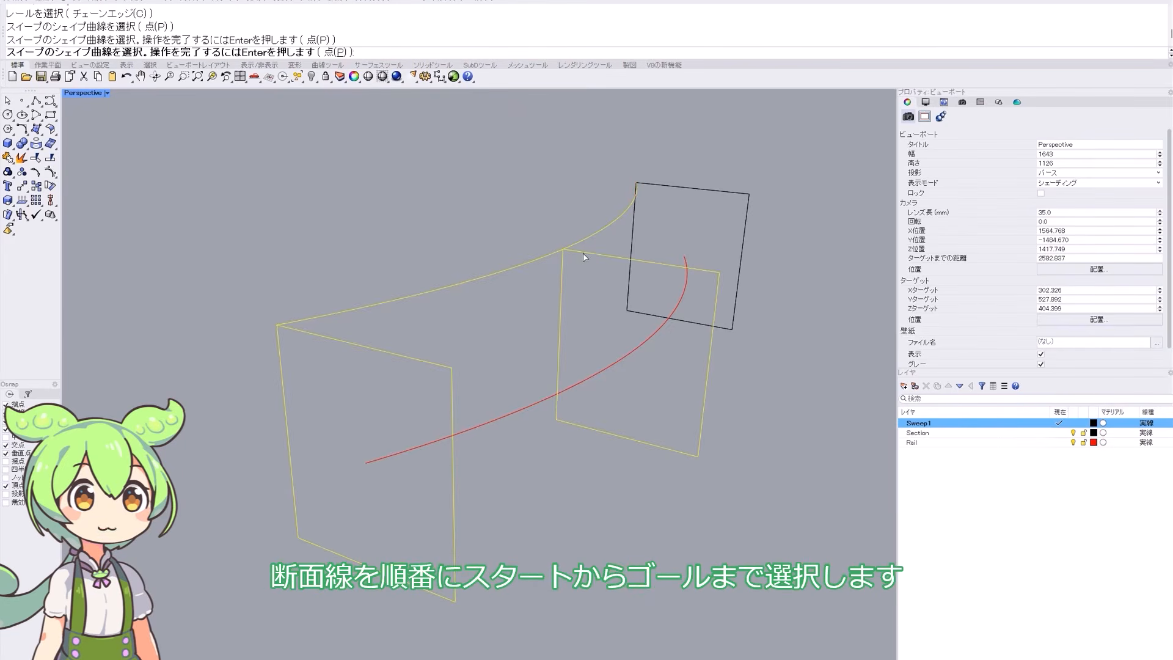
left_click(653, 187)
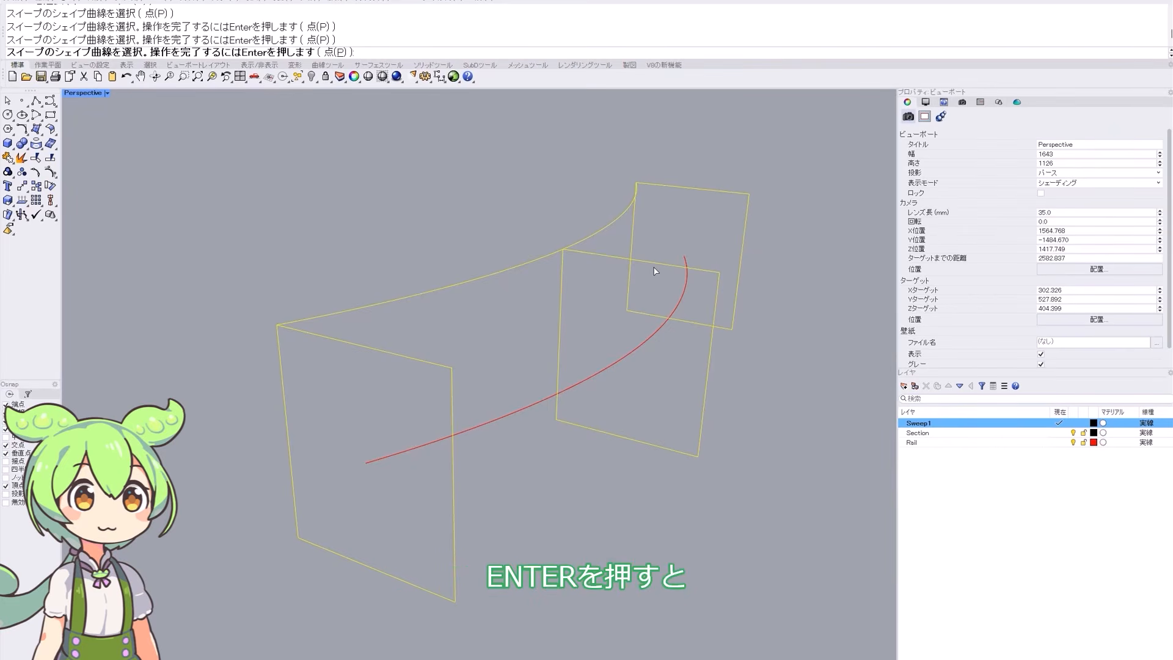
key("Return")
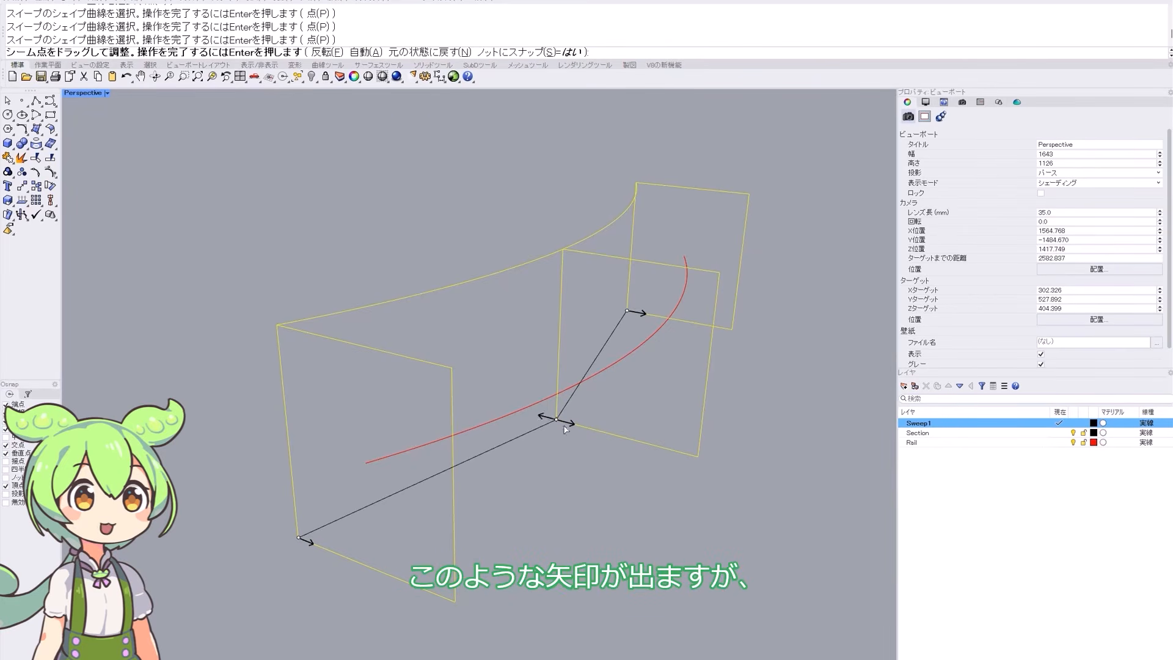
key("Return")
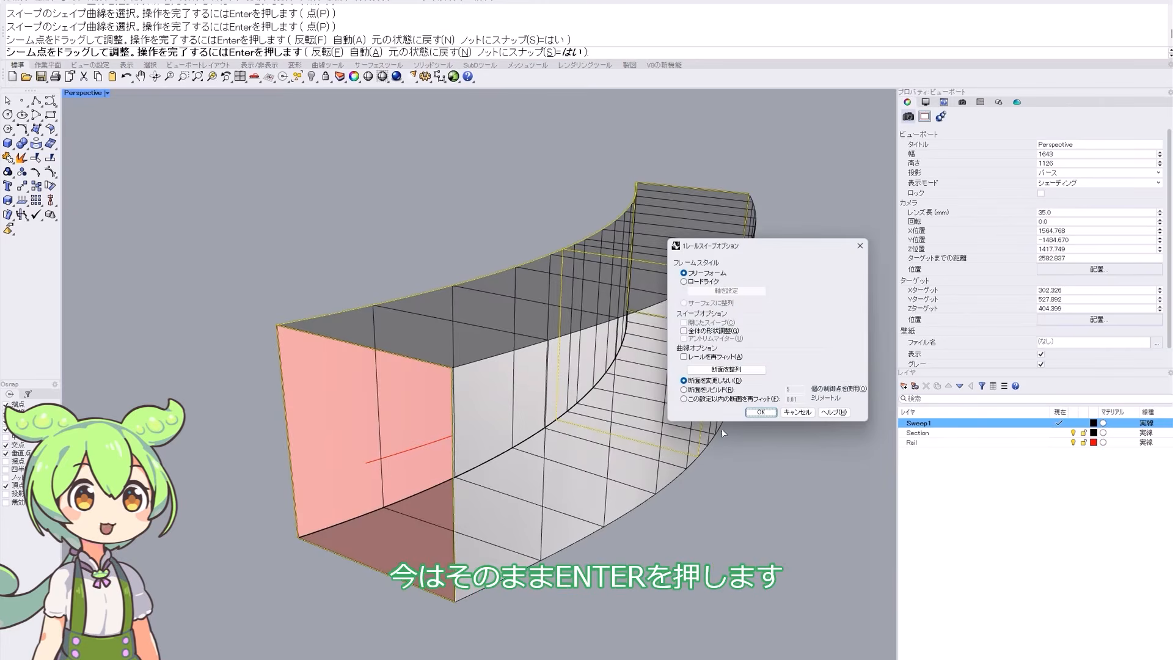
left_click(771, 414)
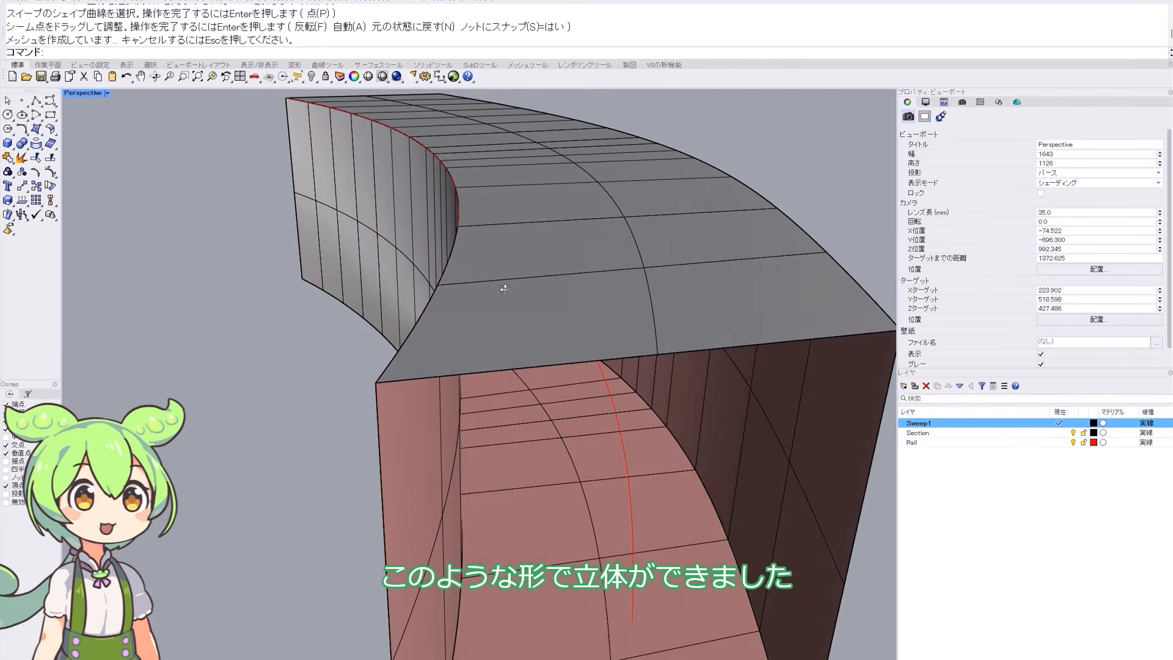
right_click_drag(504, 287, 500, 258)
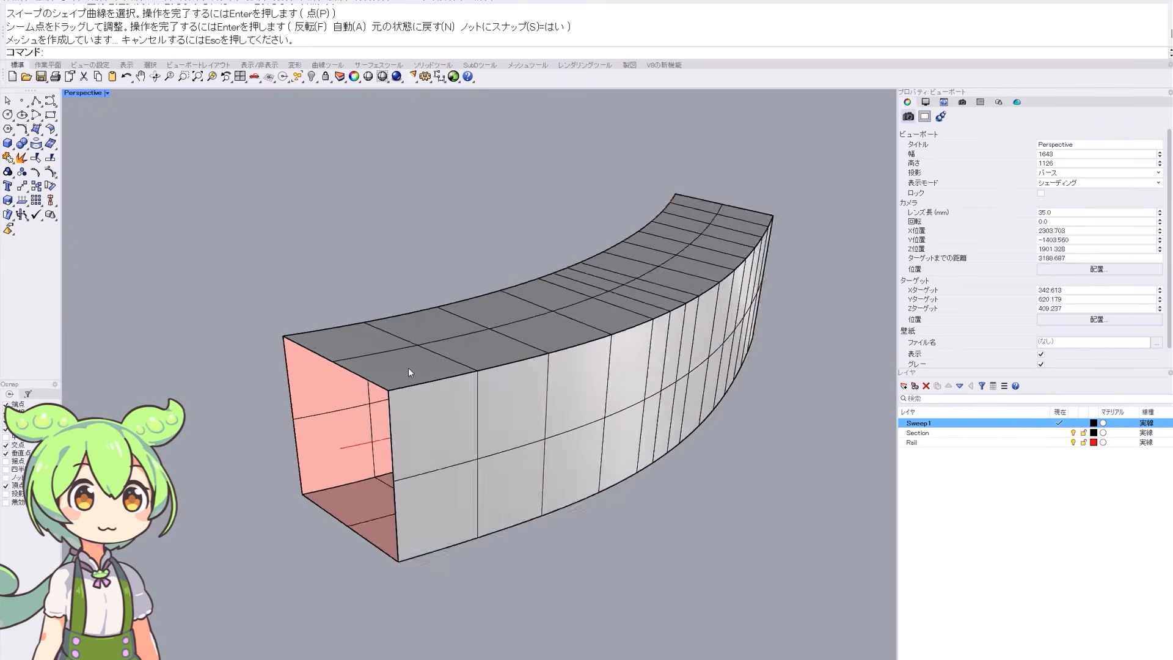
- Hide the swept polysurface and check how the upper rail meets the corner of the front section
left_click(508, 368)
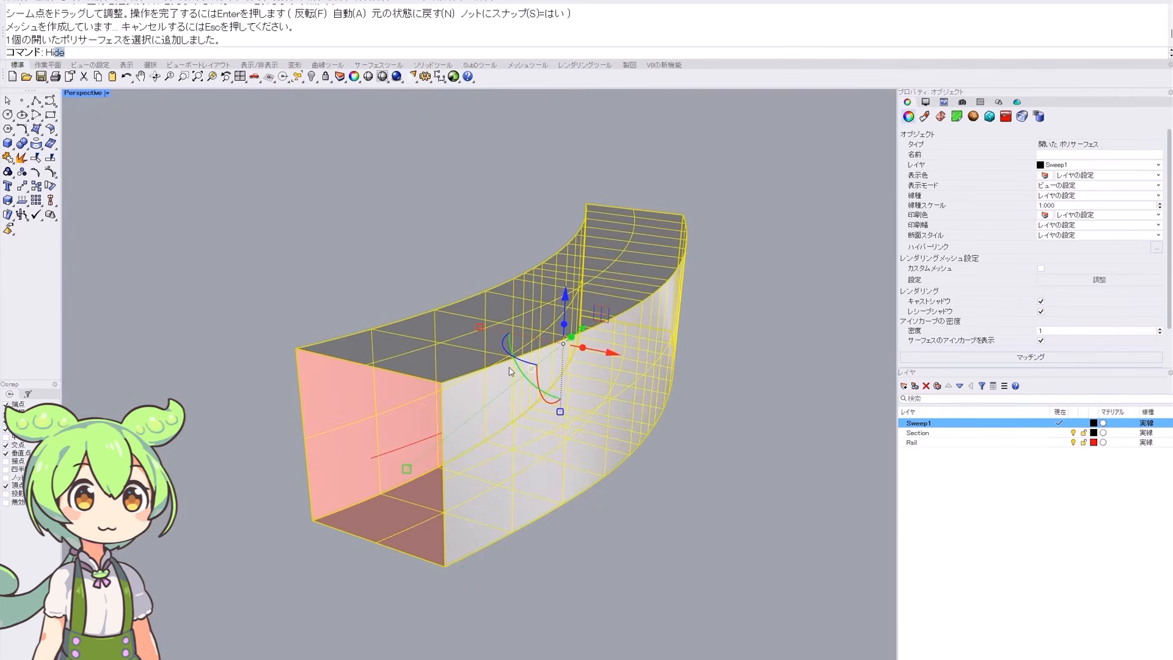
key("ctrl+h")
right_click_drag(379, 394, 378, 384)
left_click(299, 352)
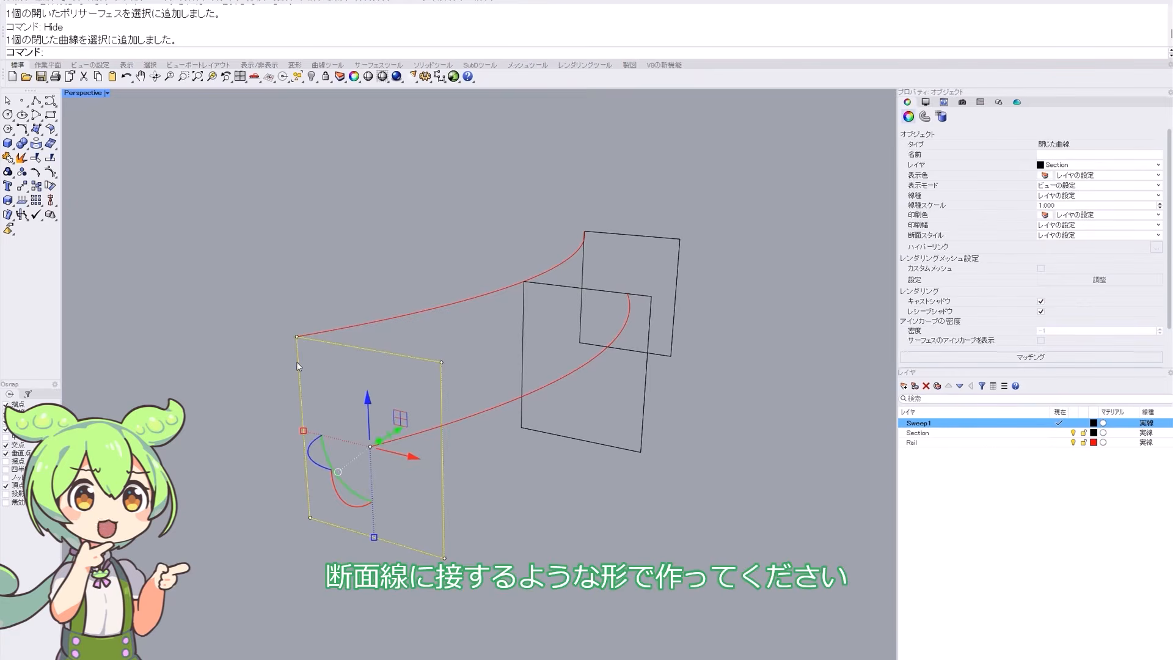
left_click(447, 316)
left_click(452, 304)
left_click(490, 364)
- Sweep the same three rectangular sections in order along the central rail with Sweep1
scroll(504, 379, "up", 2)
right_click(479, 89)
left_click(488, 155)
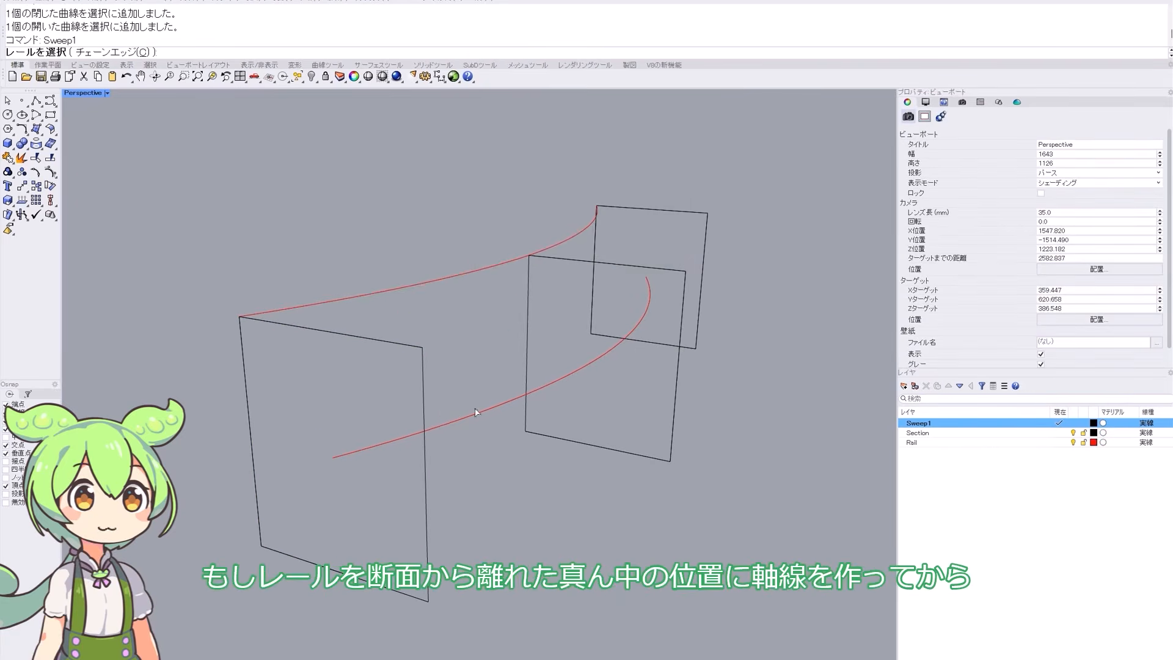
left_click(364, 452)
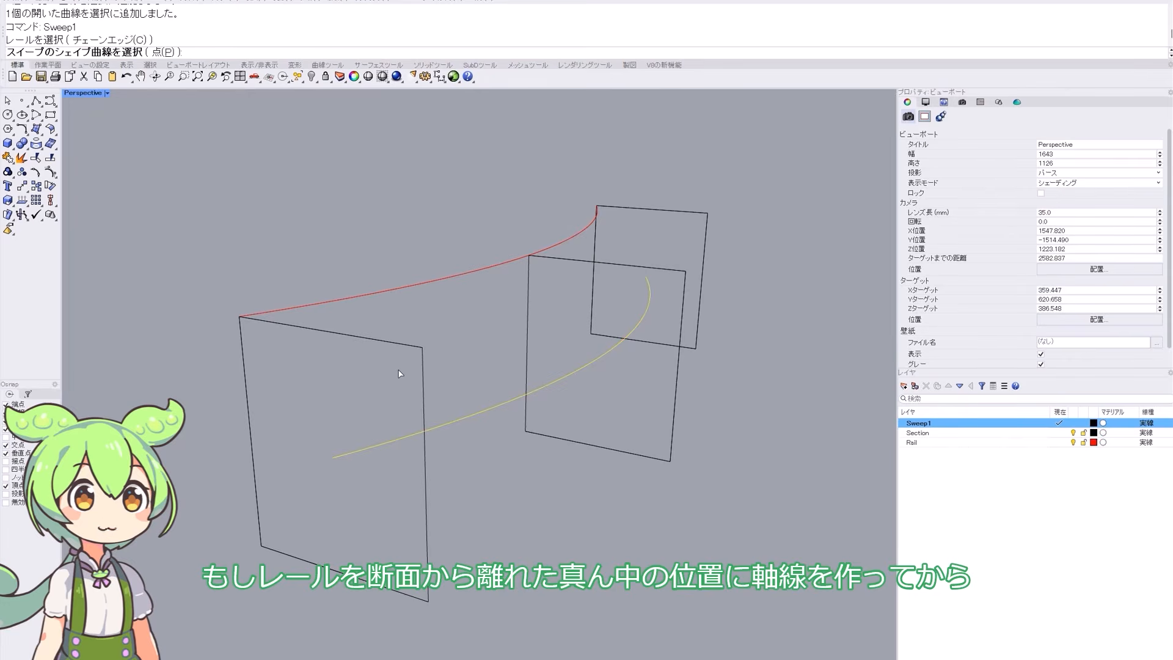
left_click(305, 333)
left_click(537, 257)
left_click(621, 210)
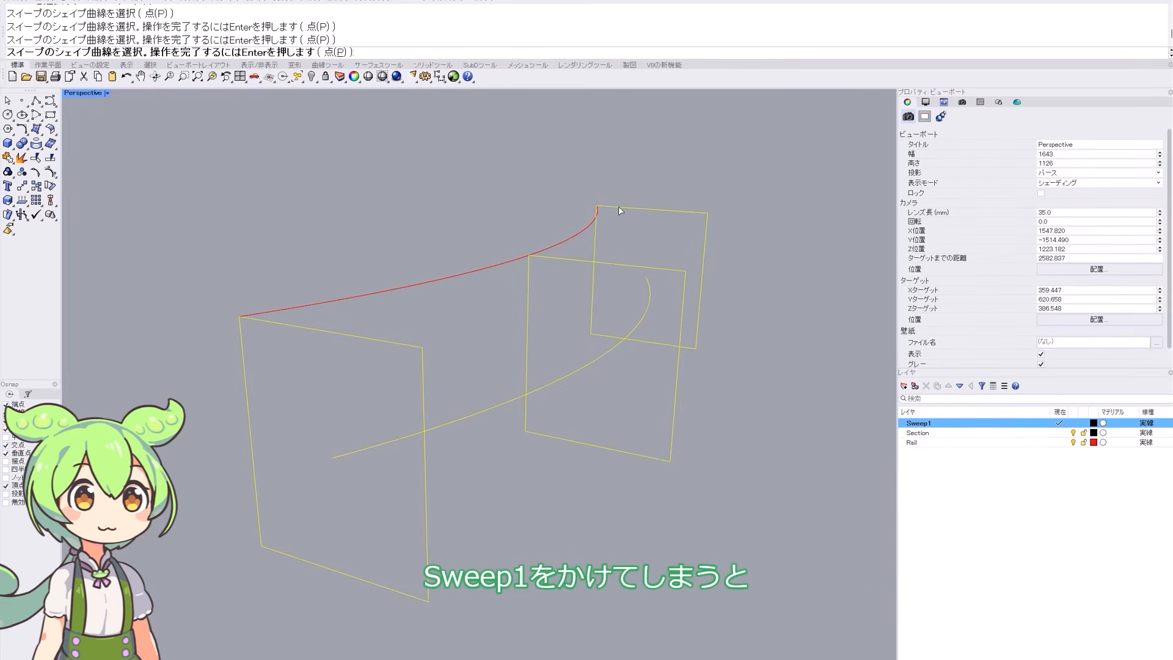
key("Return")
key("Return")
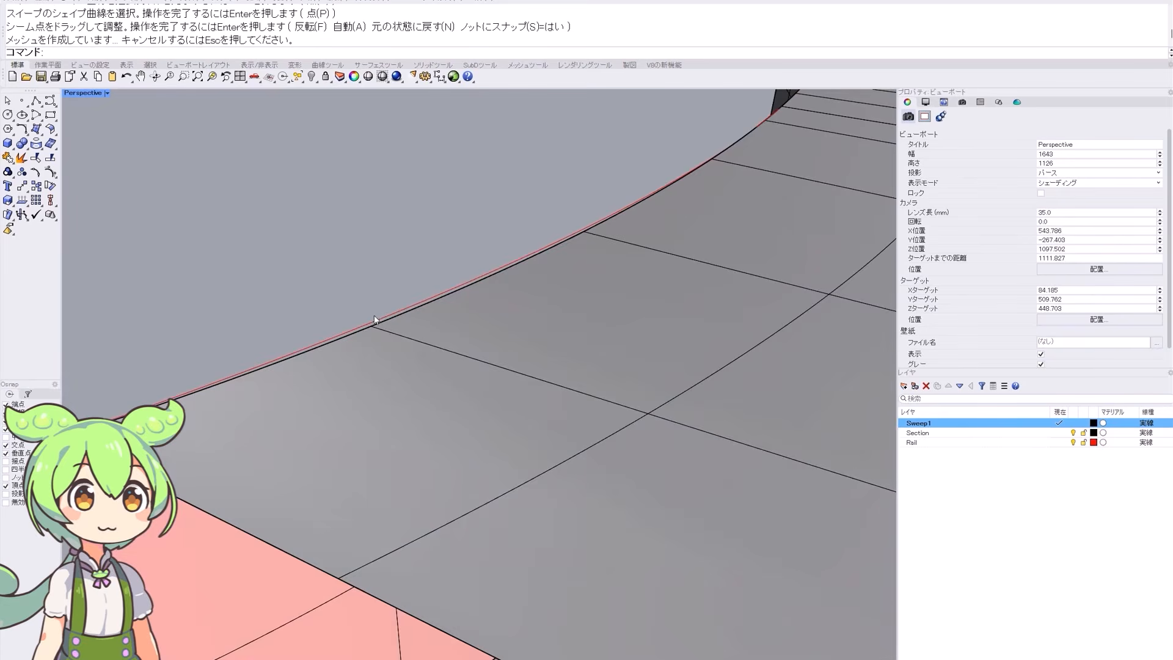
- Compare the new sweep's upper edge with the corner rail, and show the hidden first sweep again
right_click_drag(383, 321, 557, 248)
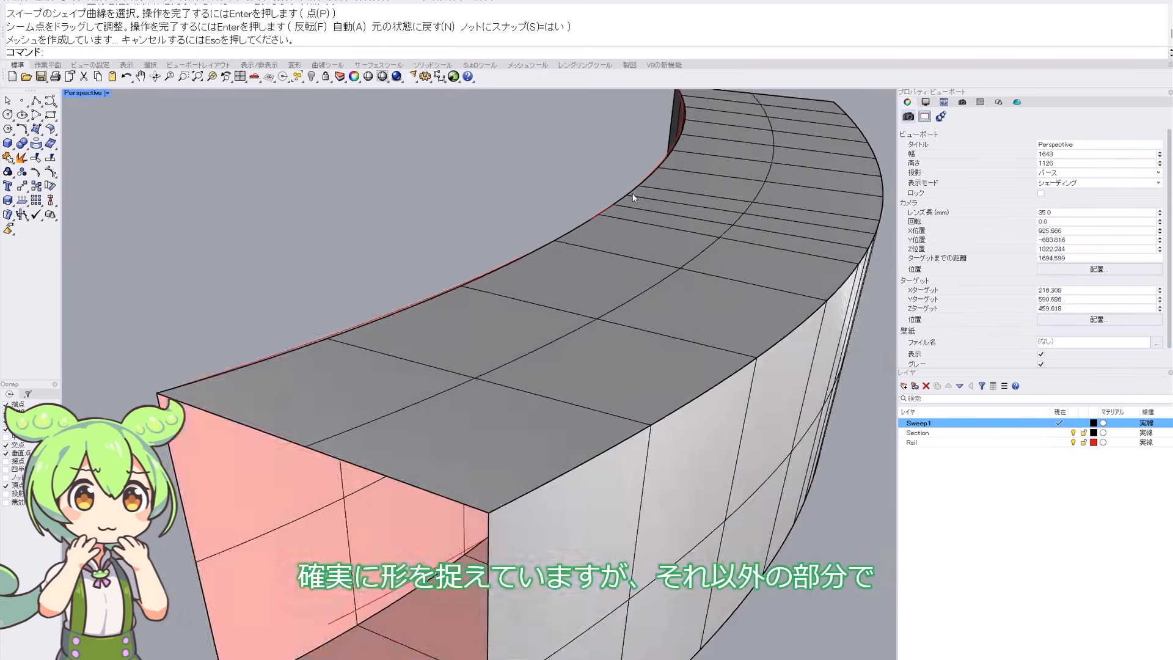
scroll(632, 193, "up", 5)
left_click(498, 280)
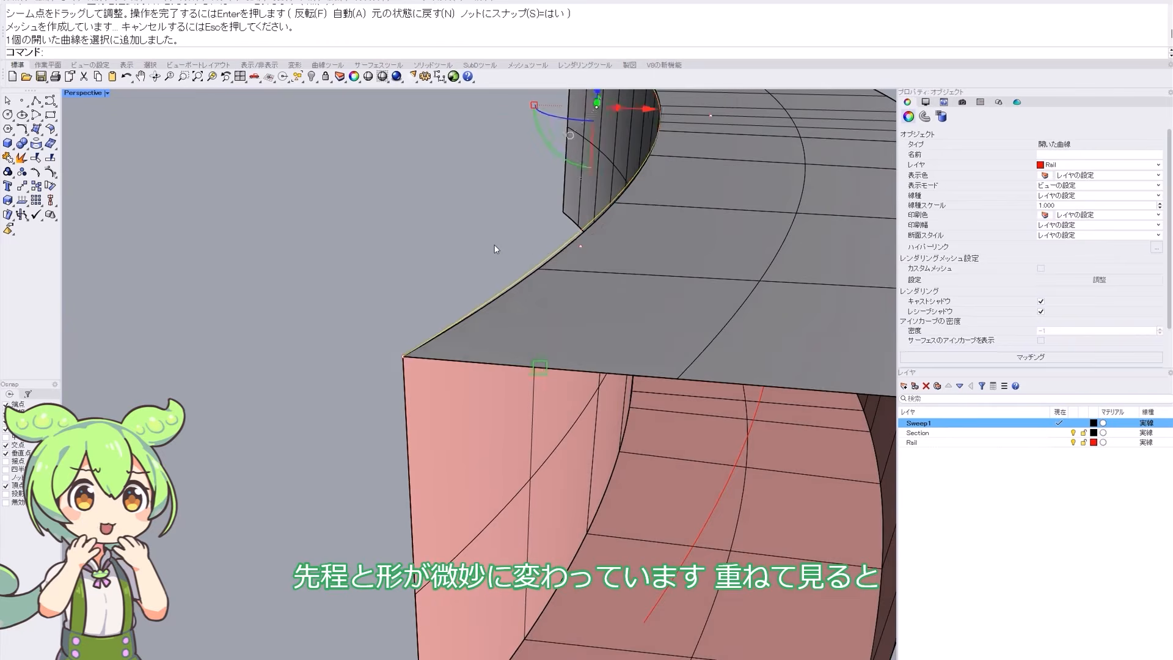
left_click(494, 249)
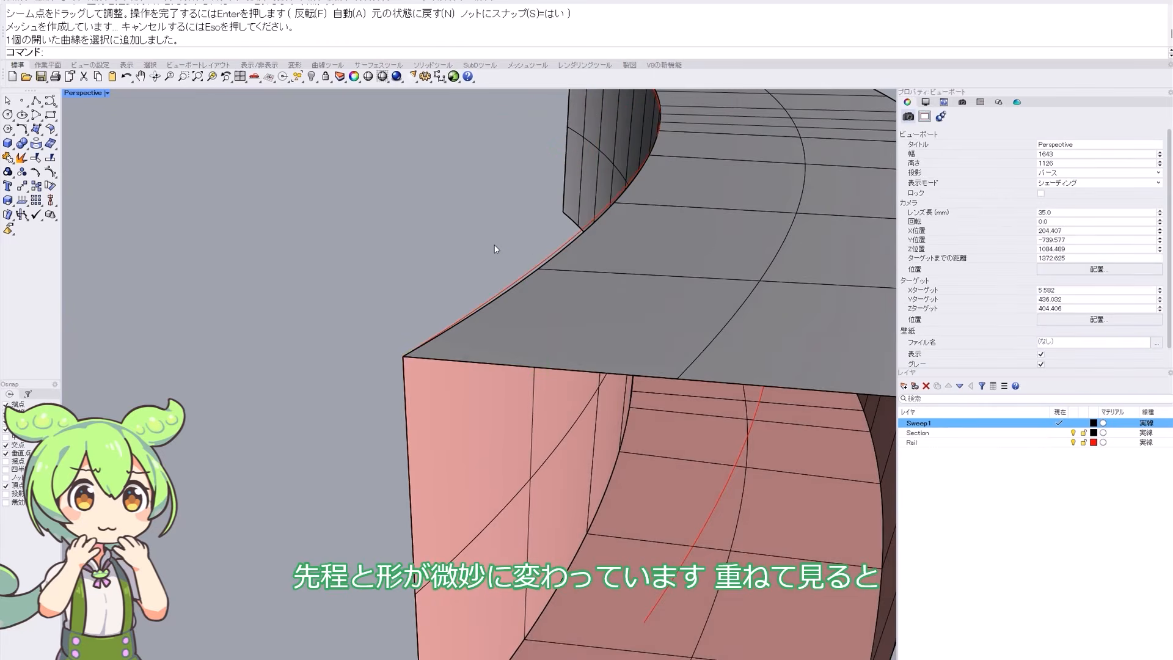
key("Return")
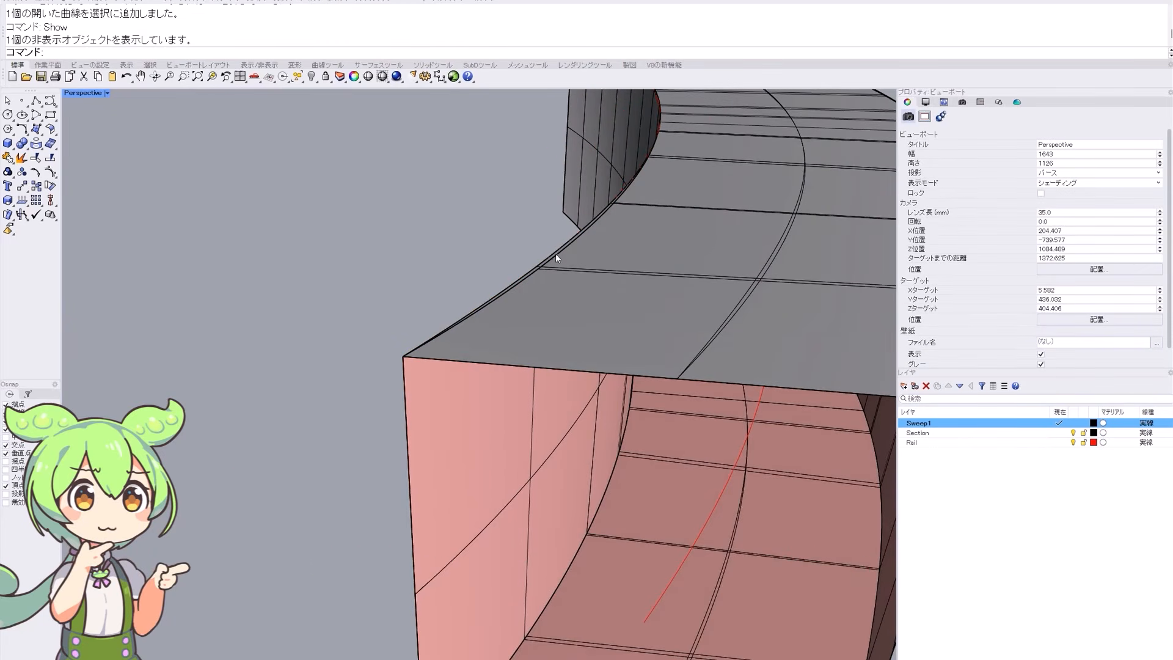
- Compare the overlapping edges of the two sweeps up close, and delete both polysurfaces
scroll(555, 252, "up", 5)
left_click(523, 278)
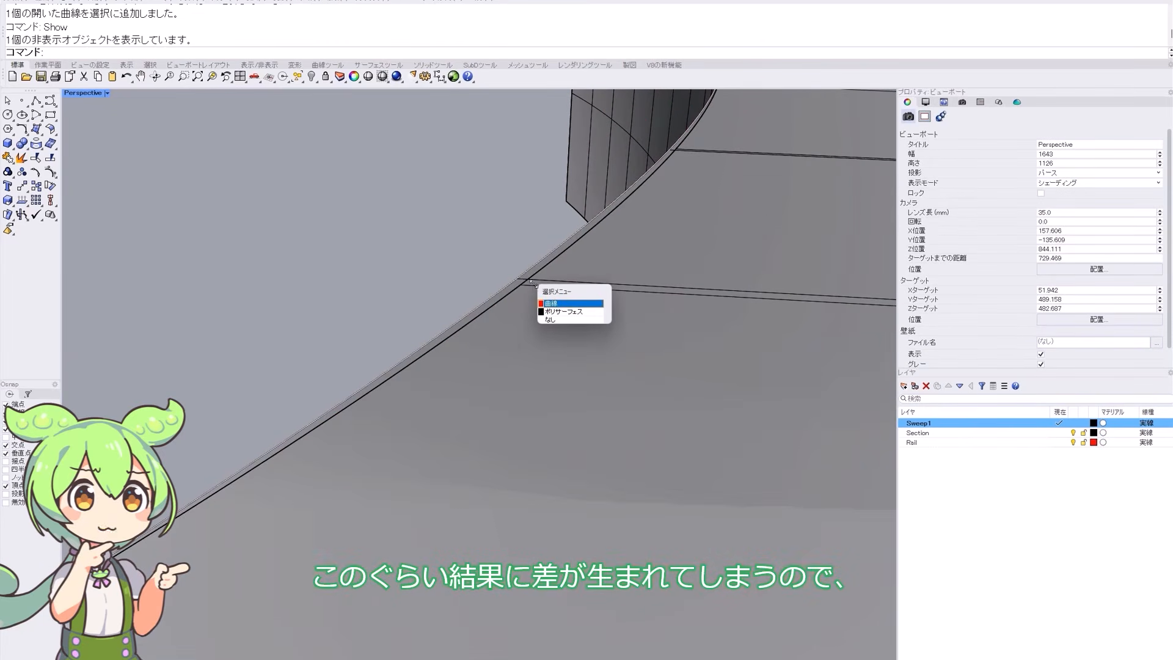
left_click(519, 287)
left_click(512, 283)
left_click(438, 250)
scroll(438, 250, "down", 12)
scroll(501, 248, "up", 6)
right_click_drag(498, 293, 489, 277)
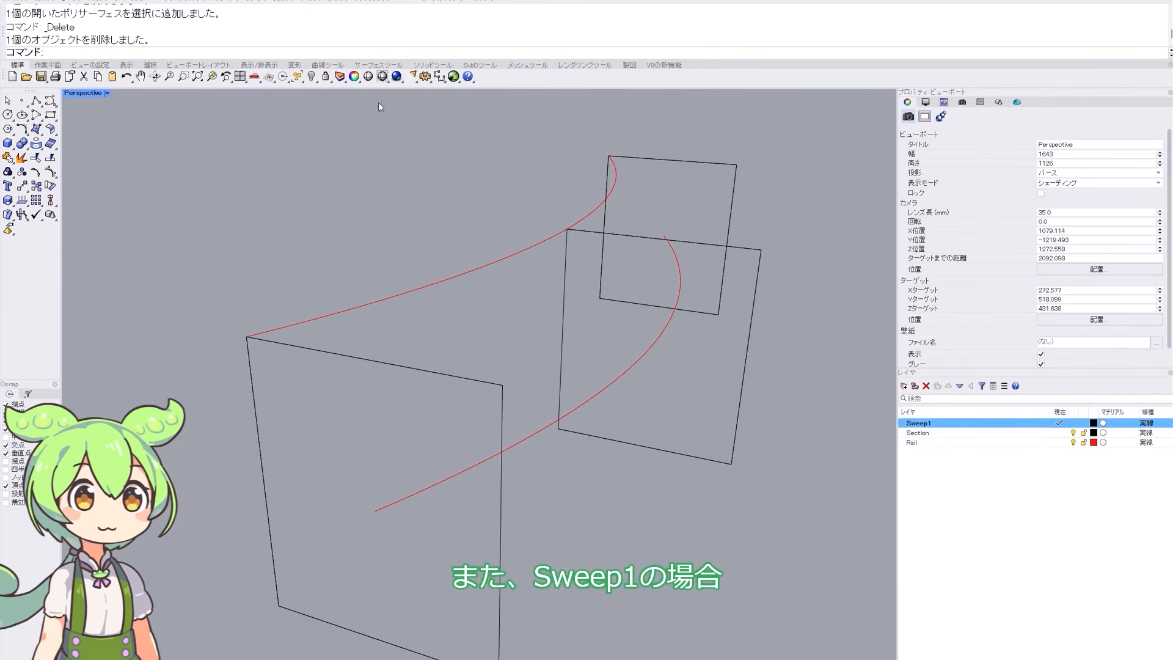
- Sweep only the front rectangular section along the corner rail with Sweep1, keeping the Freeform frame style
right_click(388, 48)
left_click(415, 148)
left_click(288, 327)
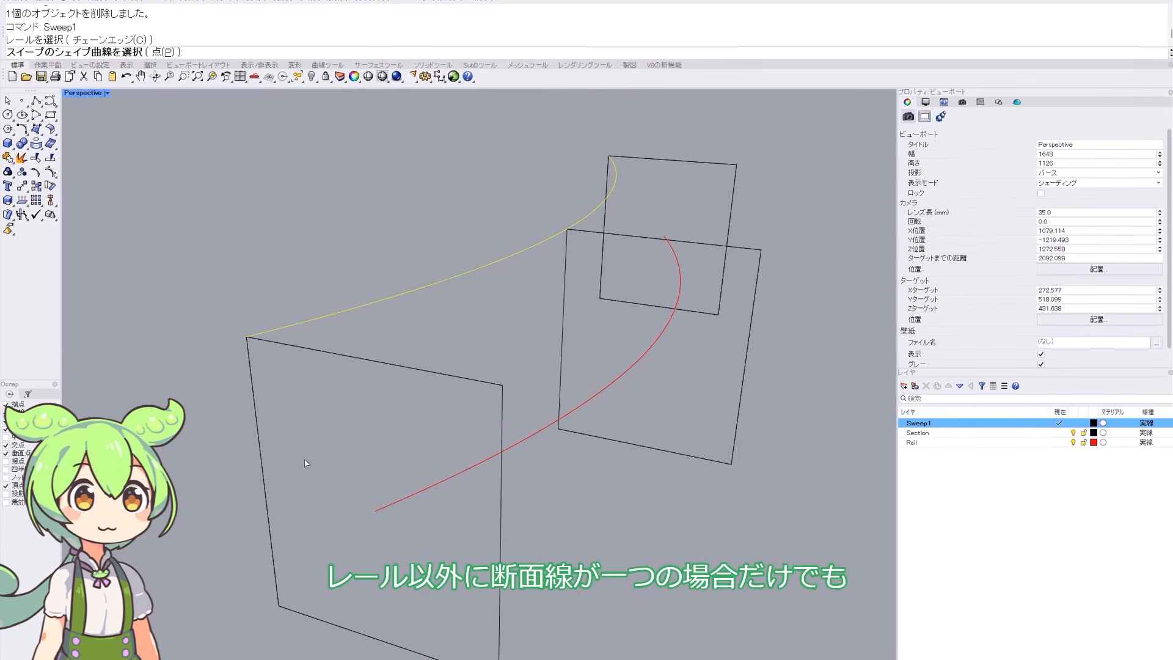
left_click(306, 349)
key("Return")
key("Return")
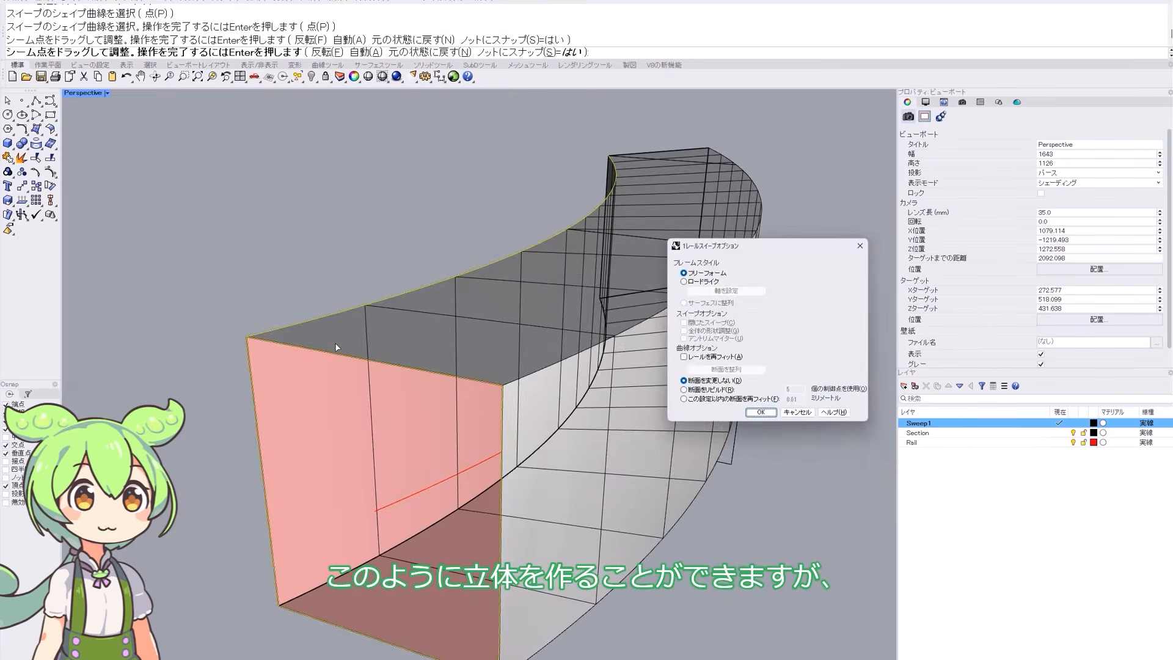
key("Return")
- Select the middle section curve and compare its shape with the body swept from the front section alone
right_click_drag(425, 394, 420, 422)
scroll(478, 374, "up", 2)
right_click_drag(788, 237, 396, 367, "shift")
left_click(479, 375)
left_click(511, 401)
scroll(396, 368, "down", 7)
scroll(714, 342, "up", 5)
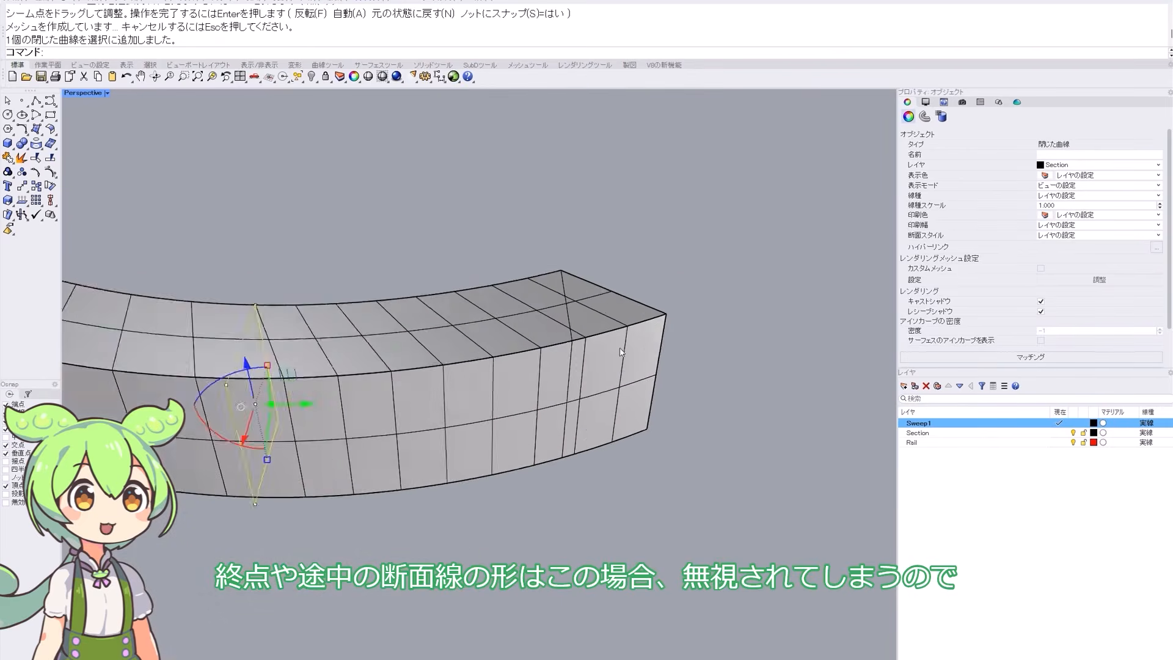
- Compare the rear section curve with the sweep's far end, and add the remaining section curves to the selection
left_click(553, 354)
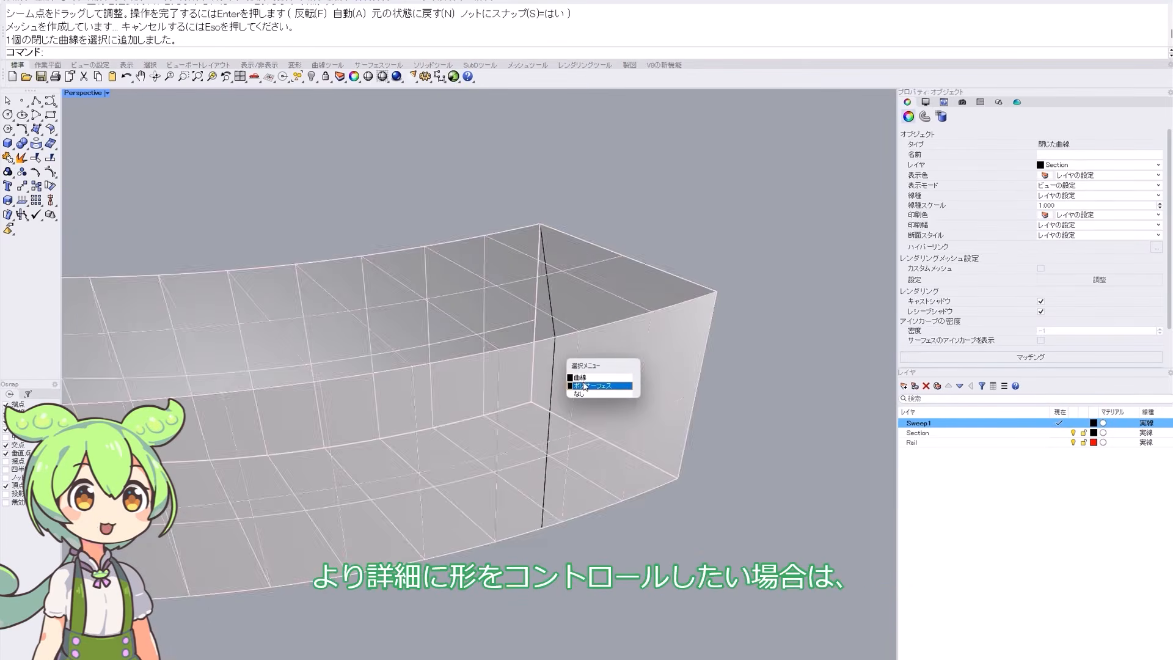
left_click(597, 377)
right_click_drag(598, 378, 680, 283)
scroll(681, 282, "down", 8)
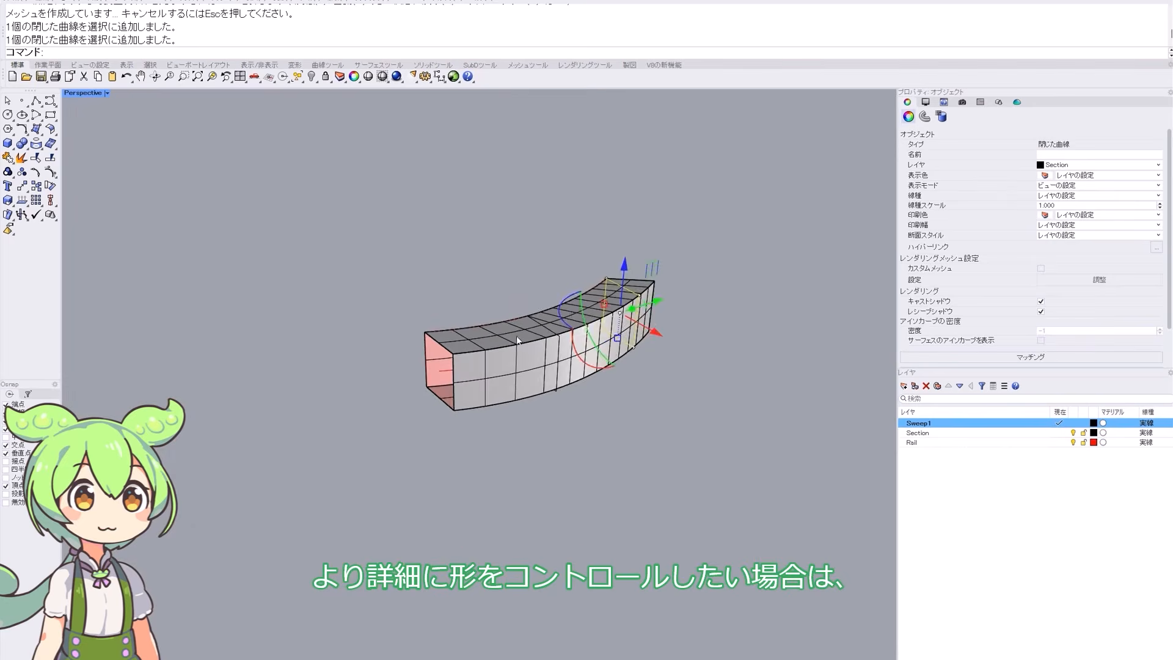
scroll(515, 335, "up", 9)
left_click(713, 329, "shift")
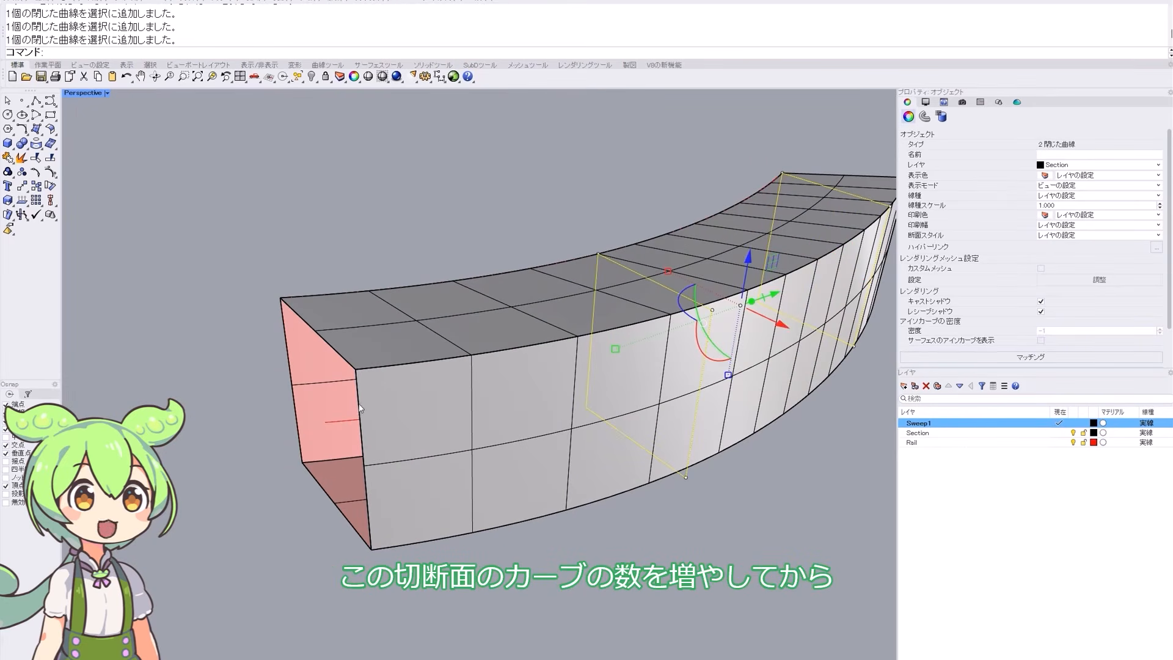
left_click(361, 407, "shift")
right_click_drag(421, 429, 530, 349)
scroll(497, 282, "up", 3)
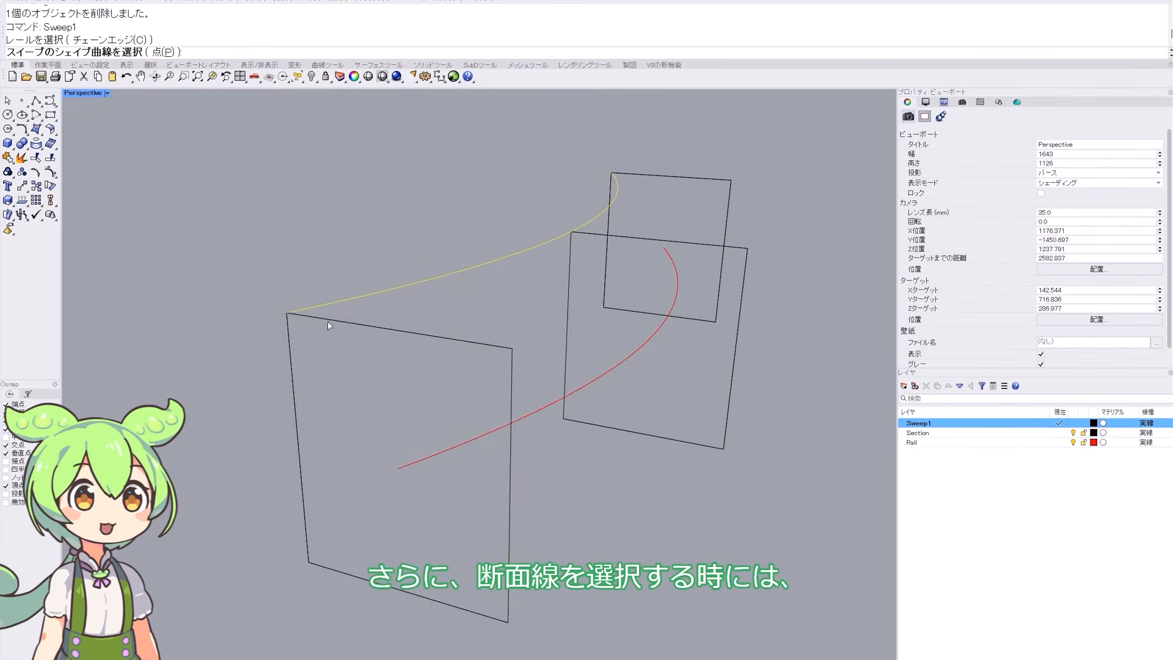
- Sweep the three rectangular sections along the corner rail with Sweep1, placing their seams at different corners, and delete the twisted result
left_click(740, 353)
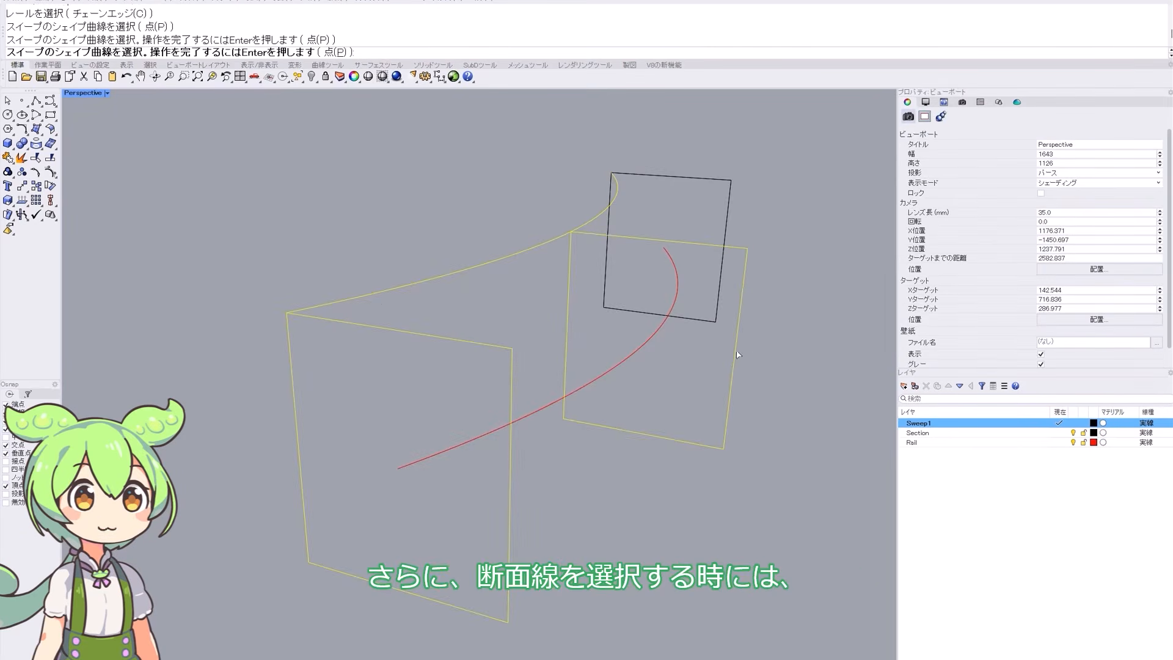
left_click(689, 328)
key("Return")
left_click_drag(563, 420, 723, 449)
left_click_drag(603, 307, 735, 180)
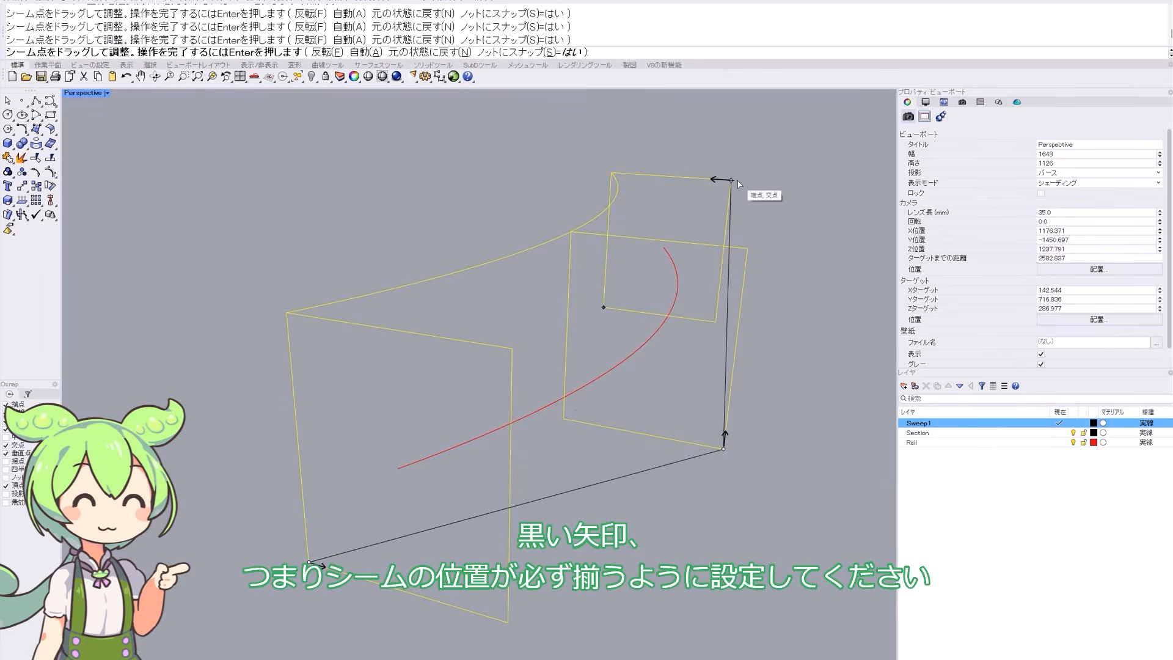
key("Return")
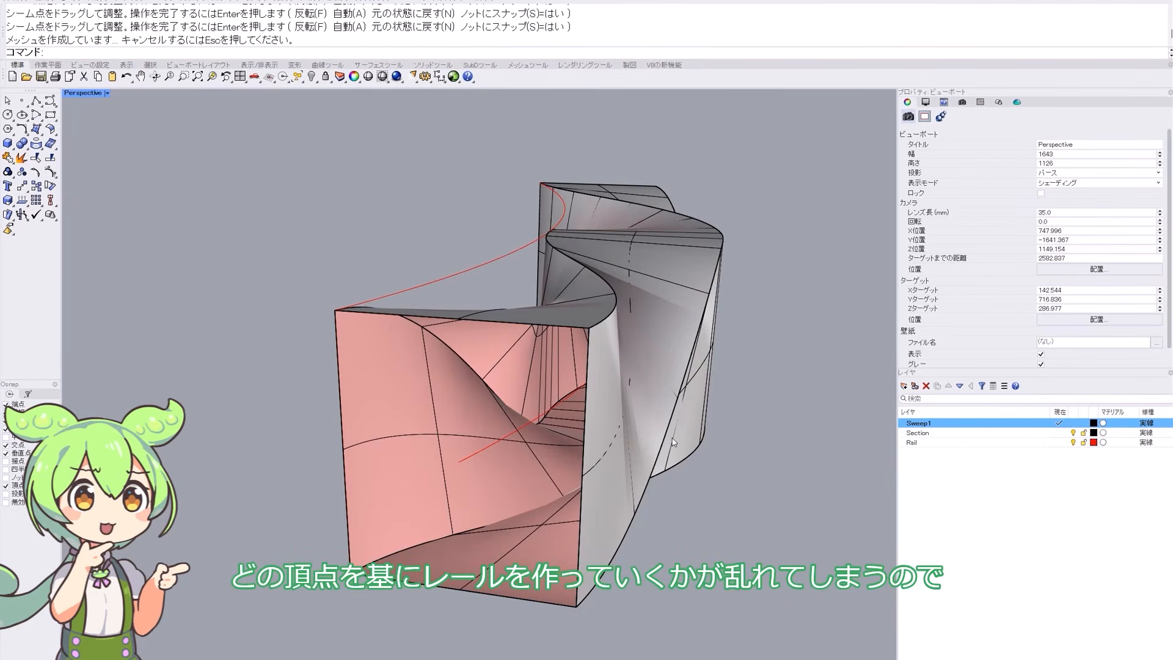
right_click_drag(637, 415, 571, 429)
left_click(574, 356)
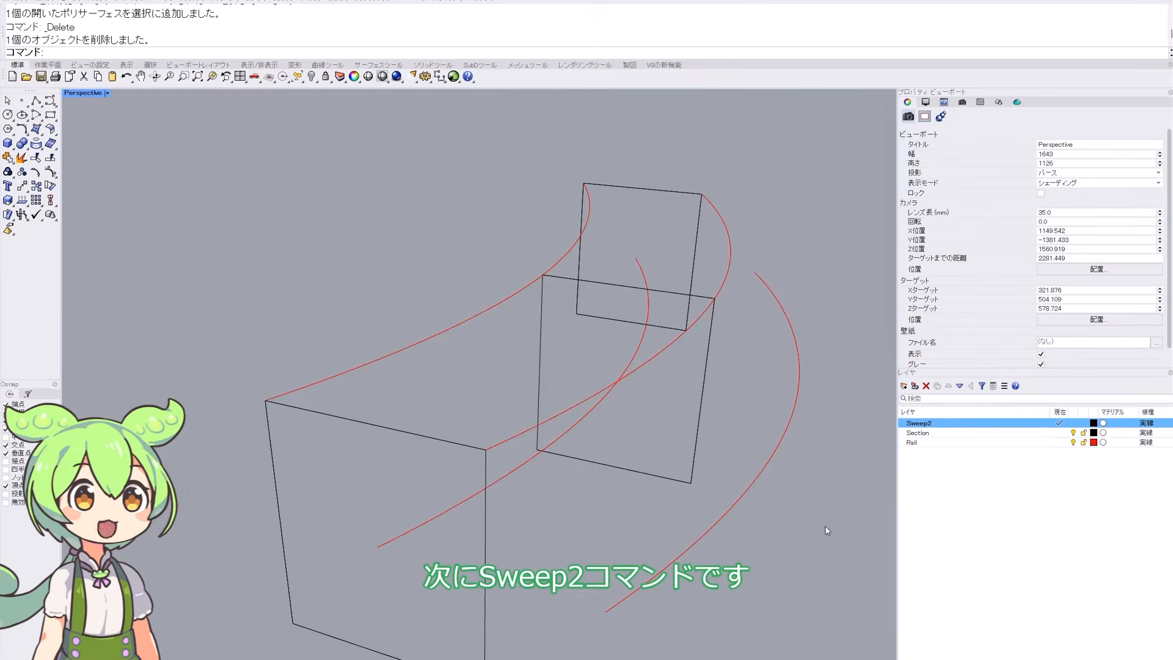
- Sweep the three rectangular sections in order along the two upper corner rails with Sweep2, leaving the cross-sections unchanged
right_click_drag(824, 526, 742, 468)
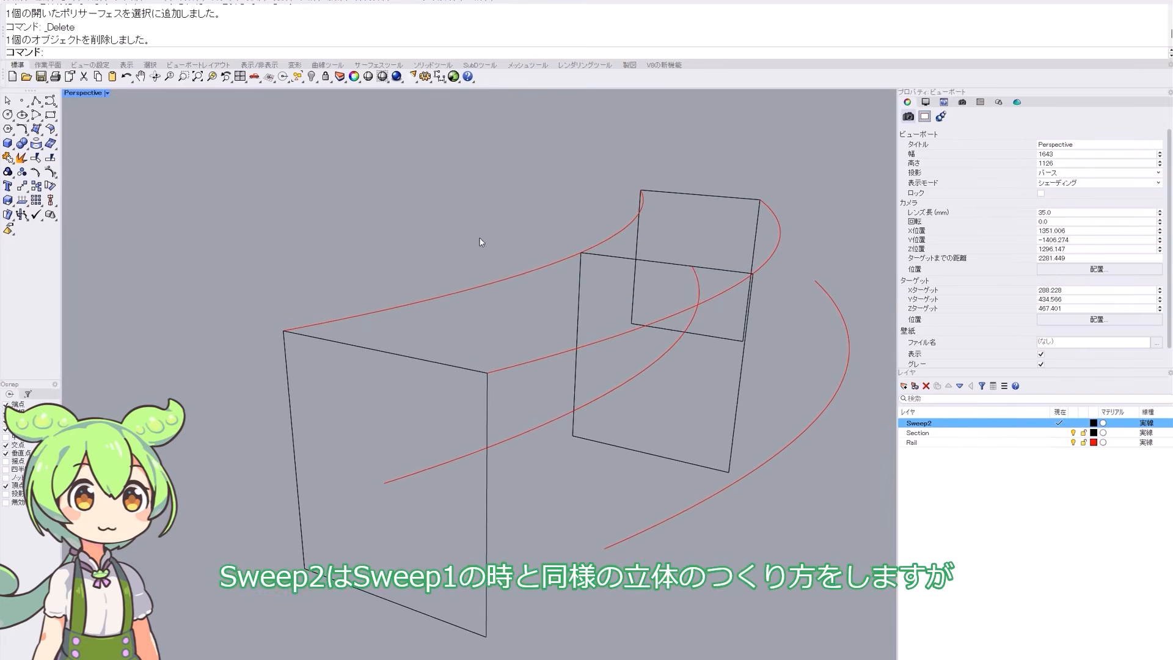
type("2")
key("Return")
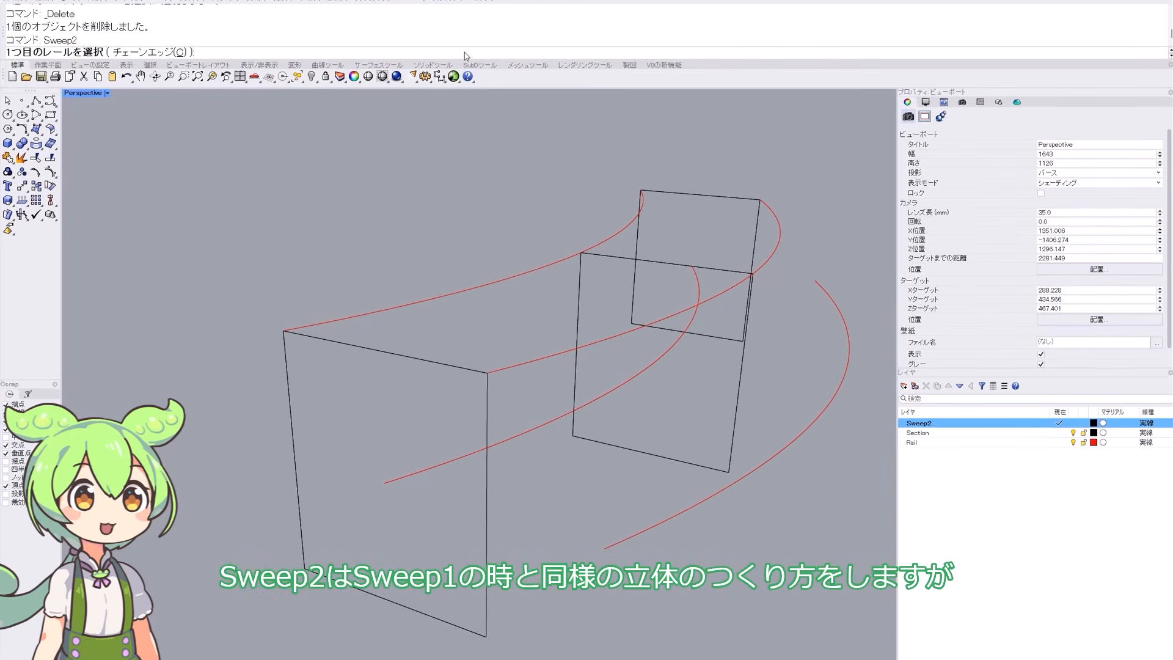
left_click(418, 304)
left_click(521, 365)
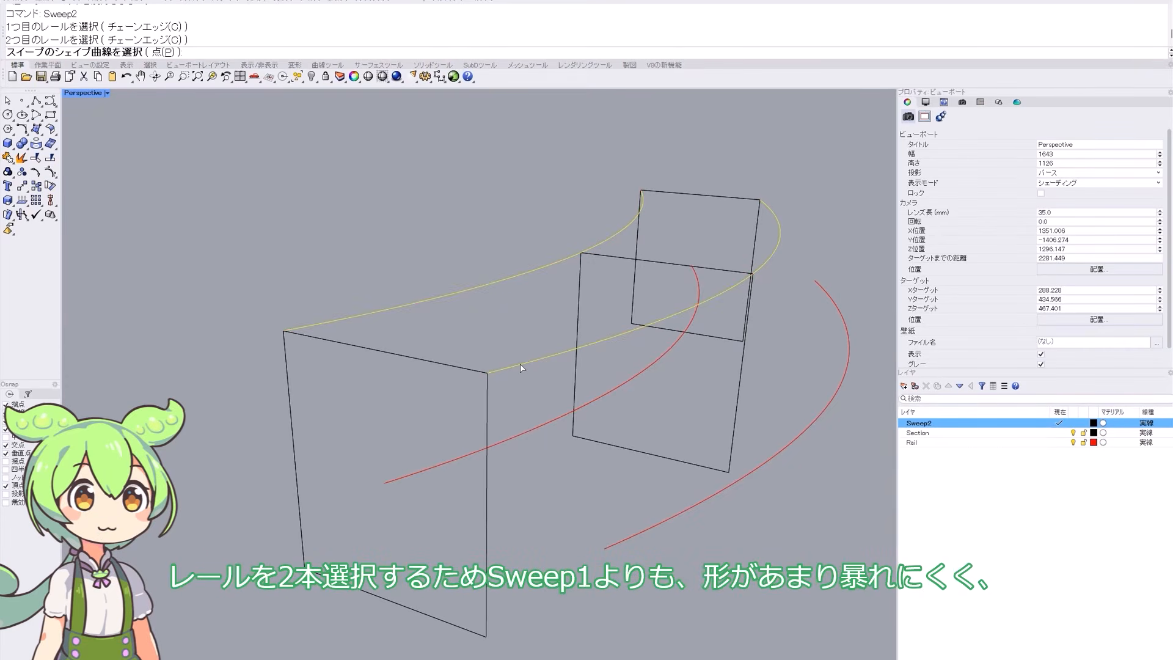
left_click(314, 340)
left_click(662, 218)
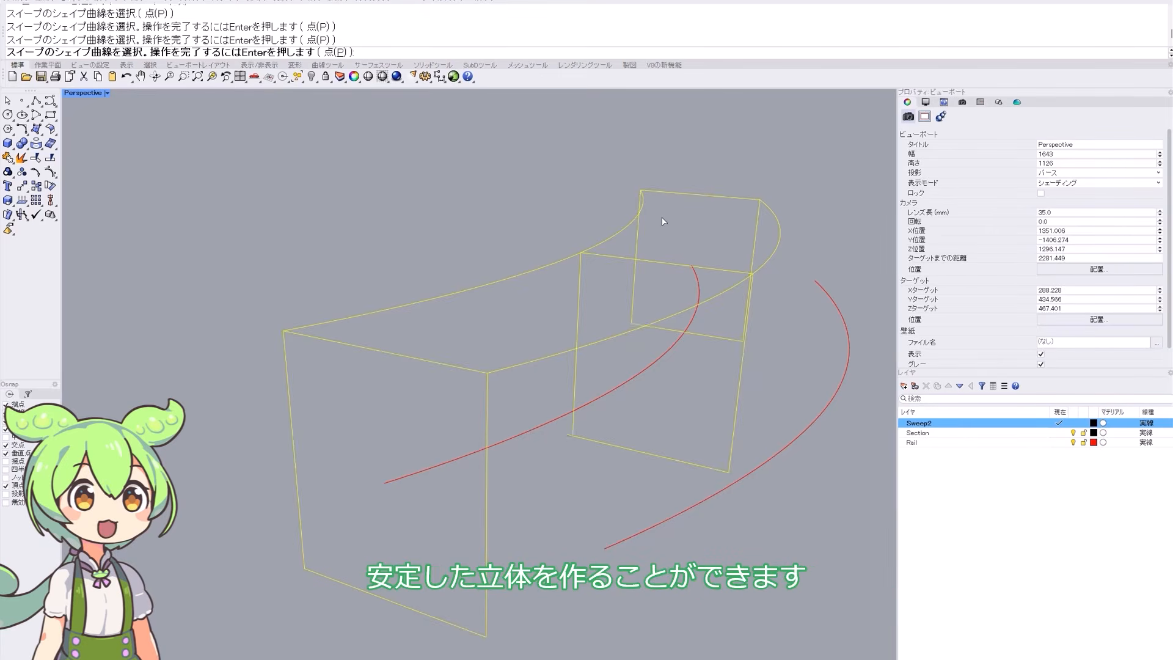
key("Return")
key("Return")
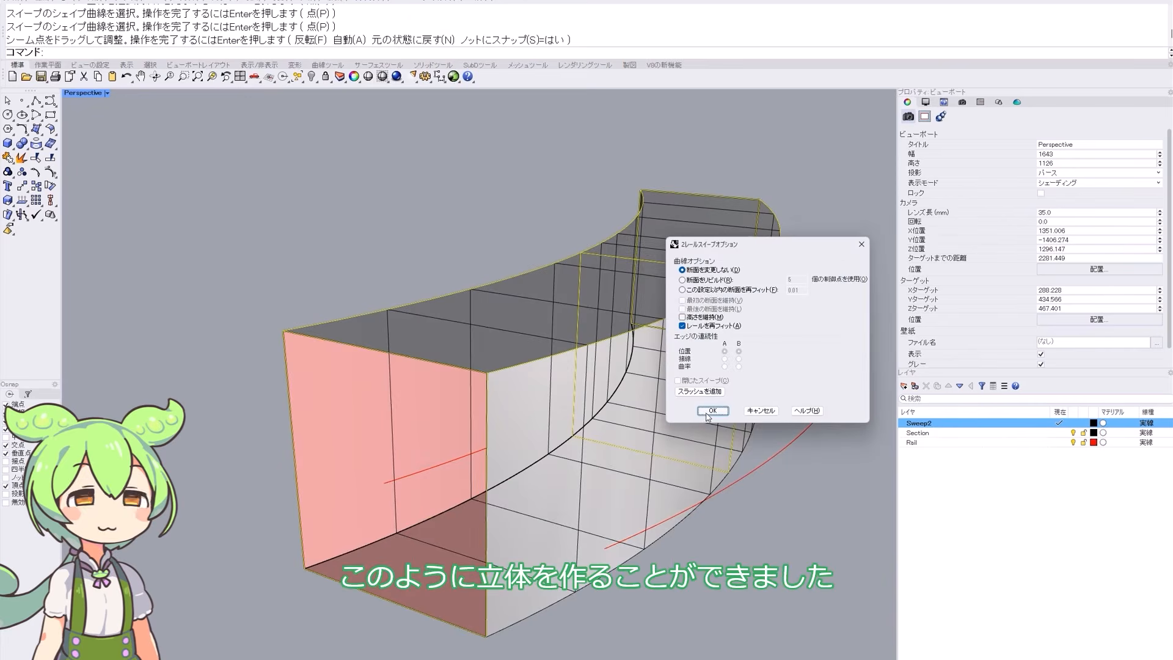
left_click(710, 408)
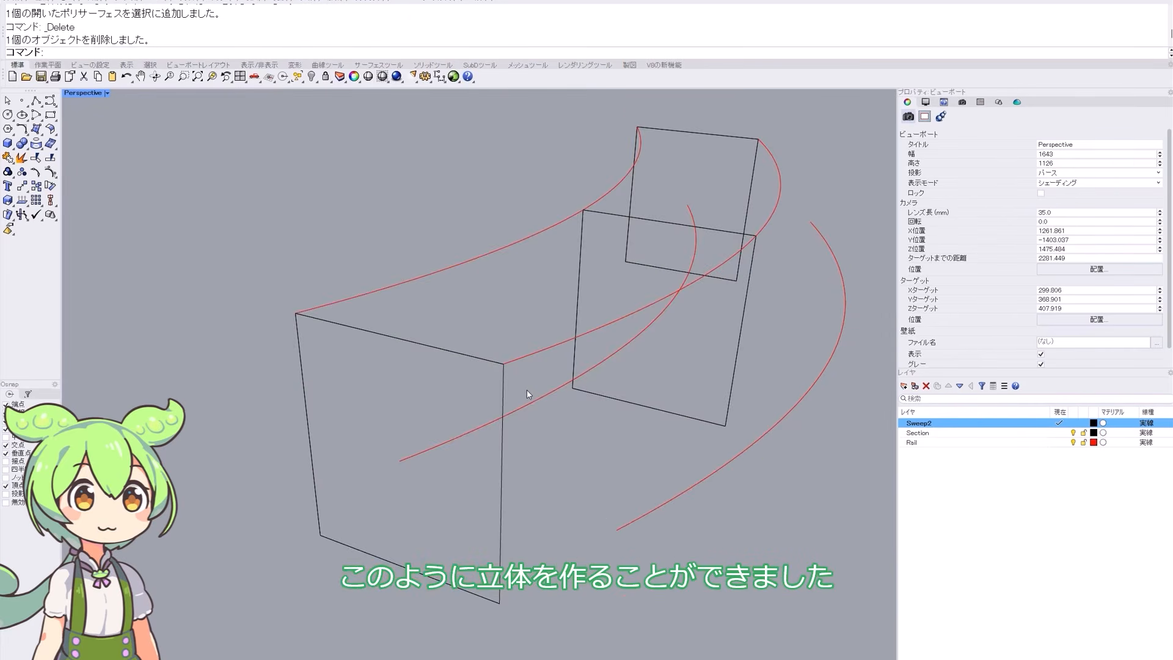
- Sweep the same three sections with Sweep2 along the central rail and the detached outer rail
left_click(524, 413)
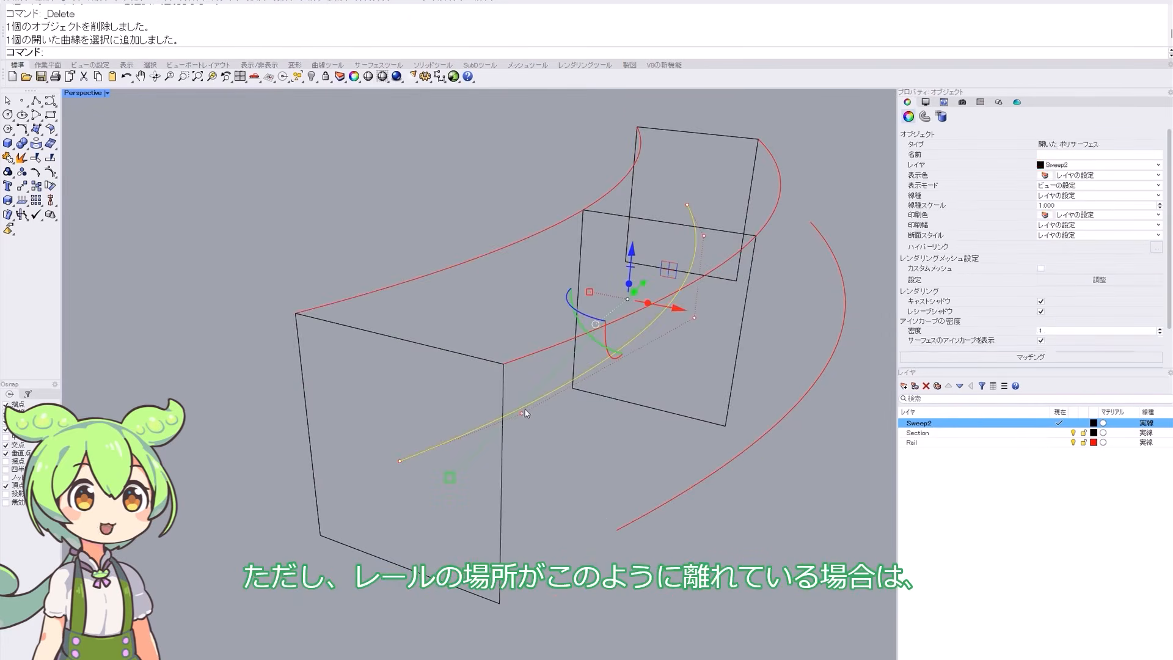
left_click(668, 498)
left_click(649, 479)
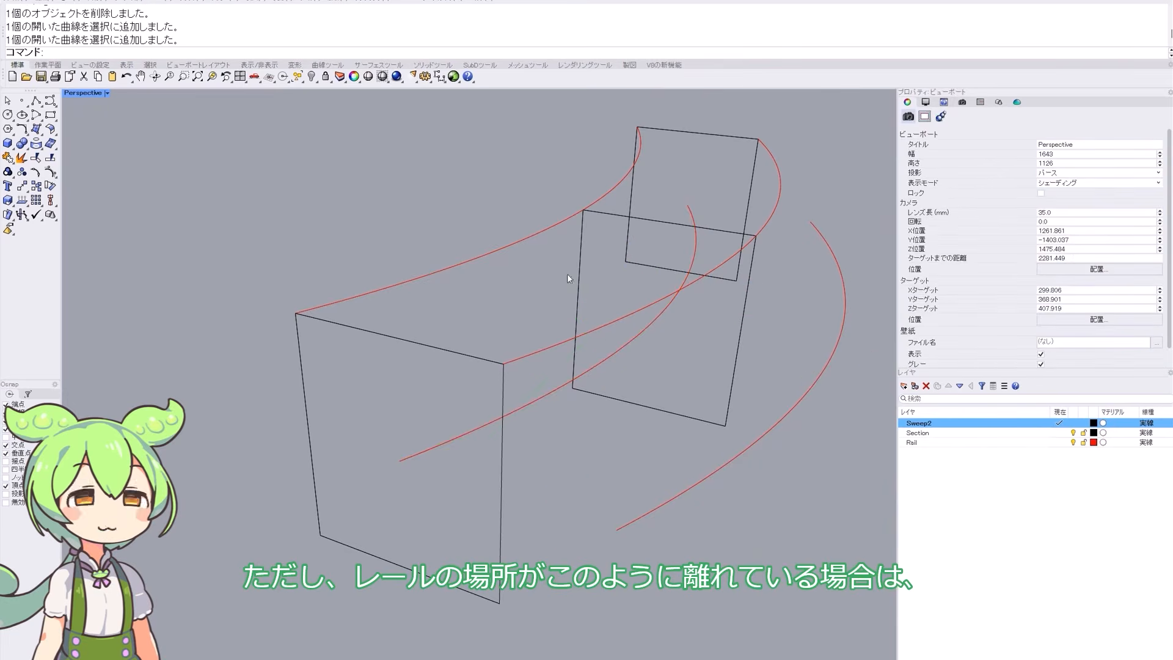
right_click(516, 52)
left_click(549, 147)
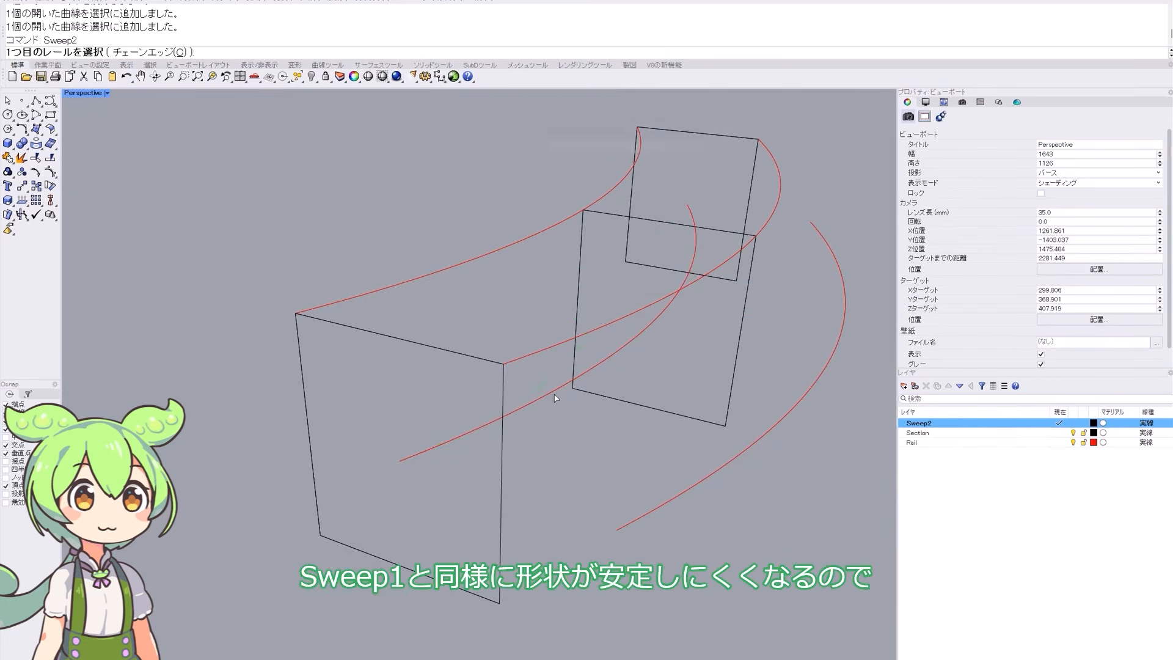
left_click(508, 415)
left_click(661, 504)
left_click(352, 327)
left_click(612, 215)
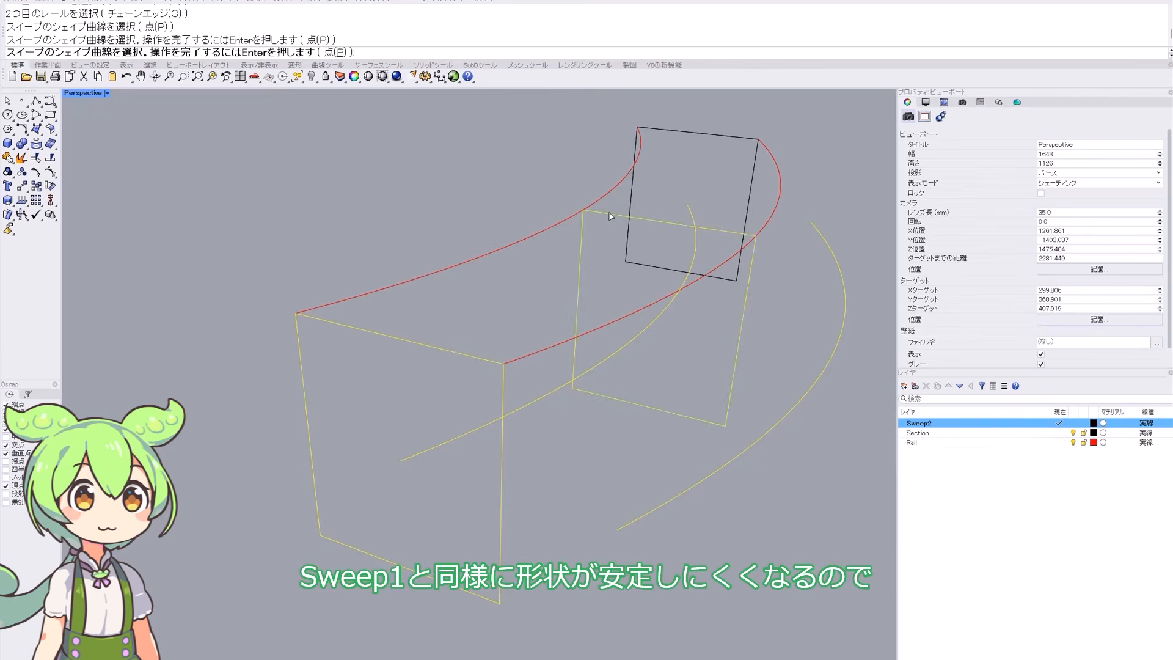
left_click(663, 130)
key("Return")
key("Return")
key("Return")
- Compare the Sweep2 polysurface's upper edge with the corner rail up close, and delete the polysurface
scroll(434, 275, "up", 12)
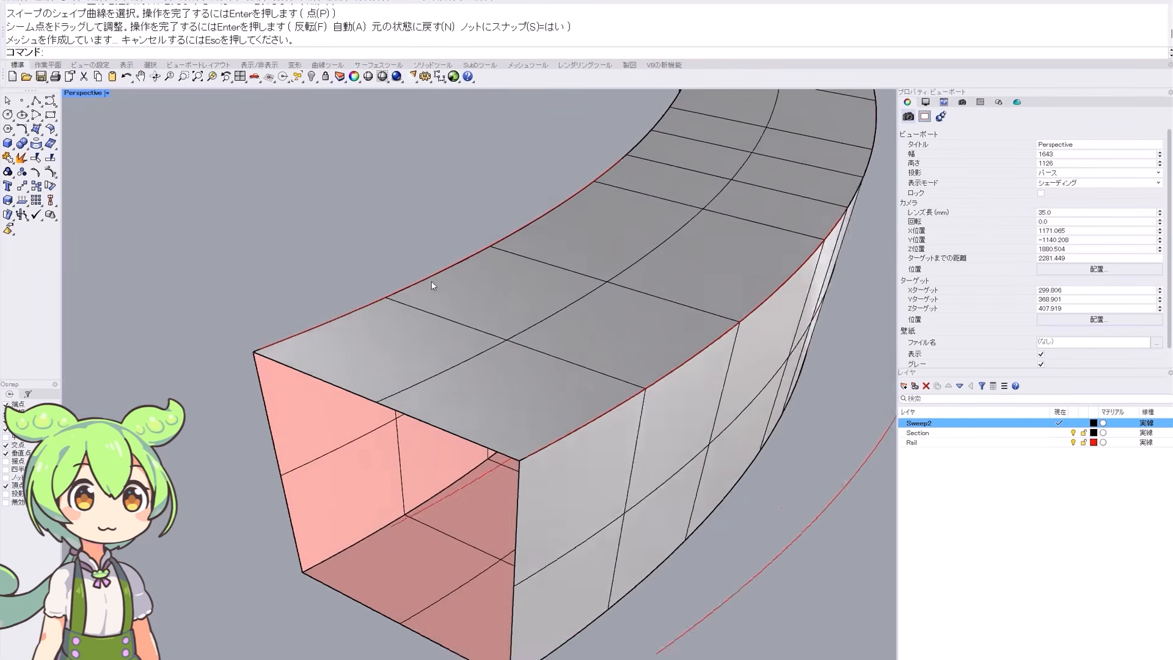
scroll(463, 243, "up", 6)
right_click_drag(461, 263, 517, 290)
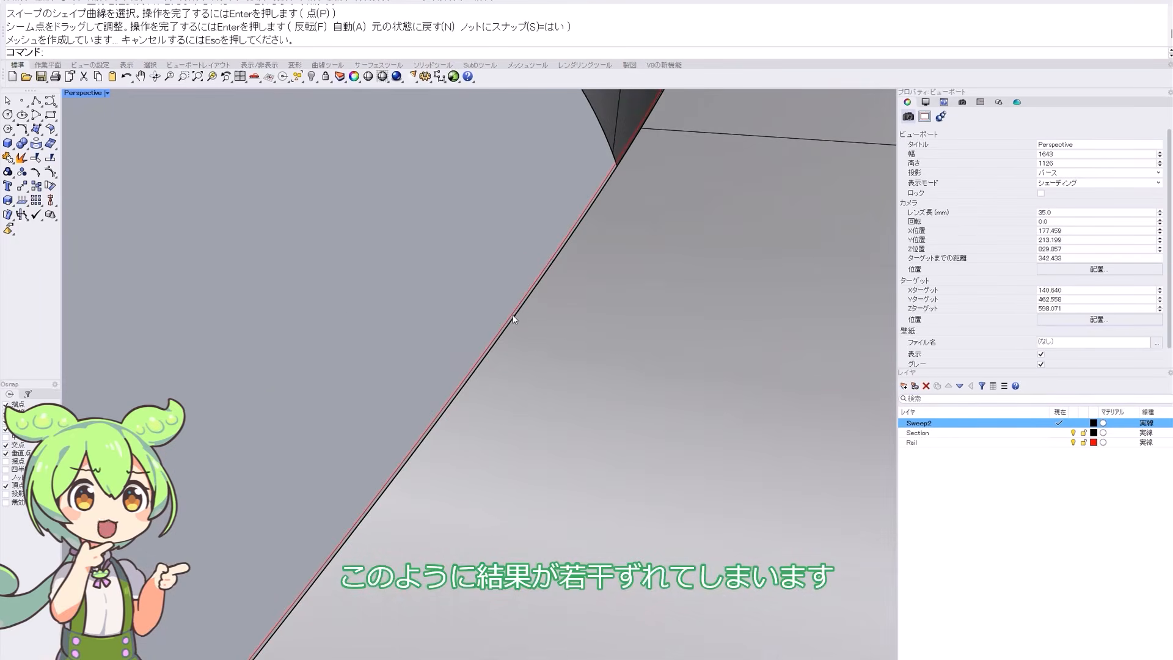
scroll(377, 363, "down", 14)
right_click_drag(416, 386, 471, 314)
left_click(471, 314)
key("Delete")
scroll(471, 314, "down", 5)
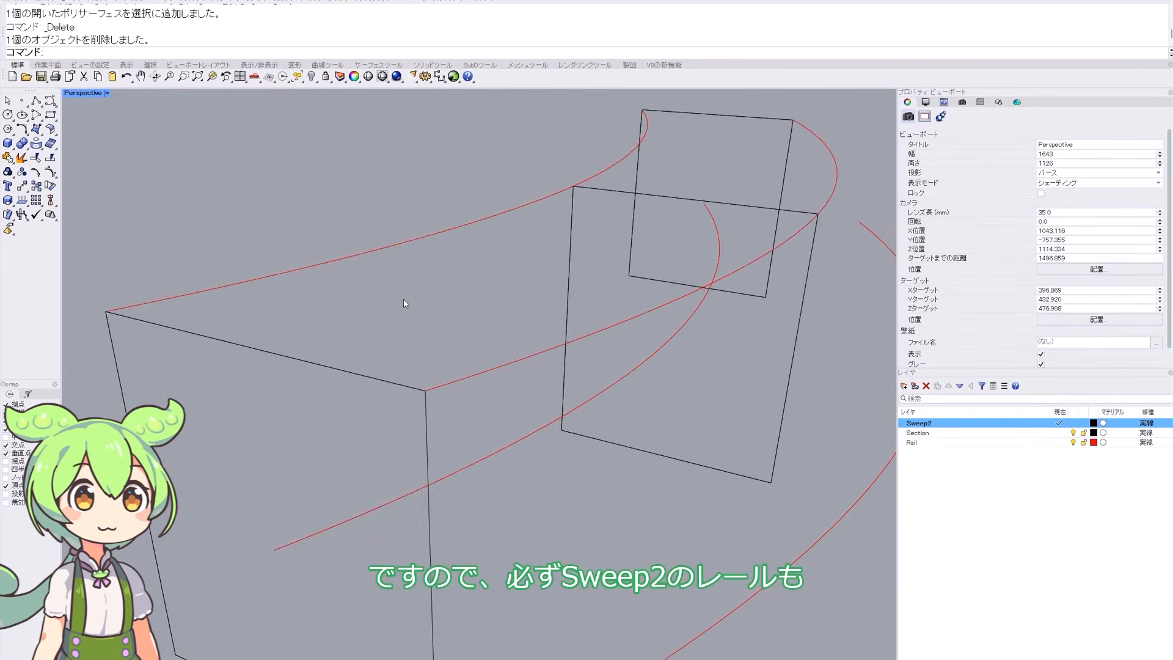
right_click_drag(403, 299, 378, 347)
left_click(366, 343)
left_click(441, 352)
left_click(263, 304)
left_click(373, 319)
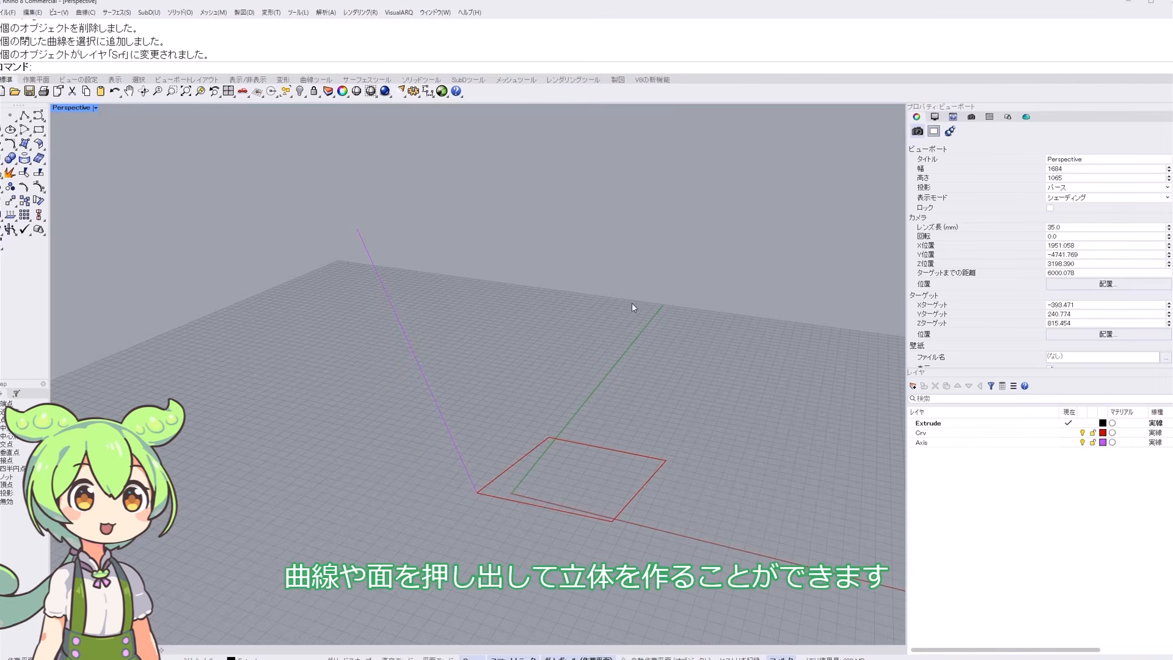
- Extrude the rectangle vertically about 1634 mm to both sides as an open tube with ExtrudeCrv, setting Both Sides to Yes and Solid to No
left_click(523, 455)
type("ExtrudeCrvTapered")
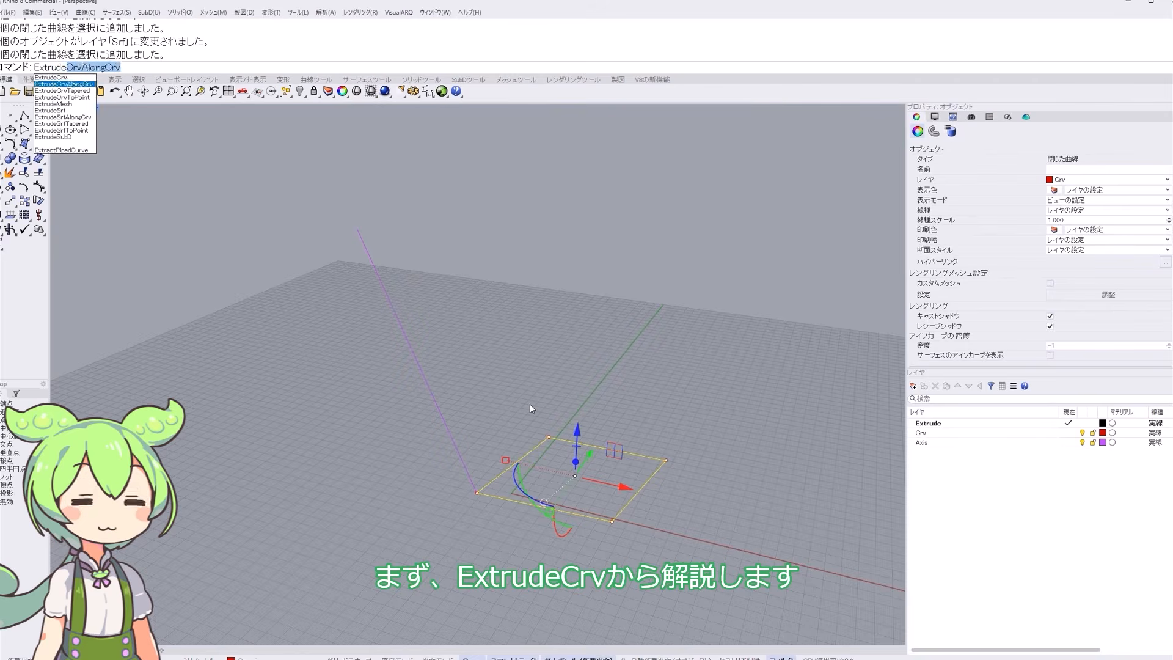
key("Delete")
key("Return")
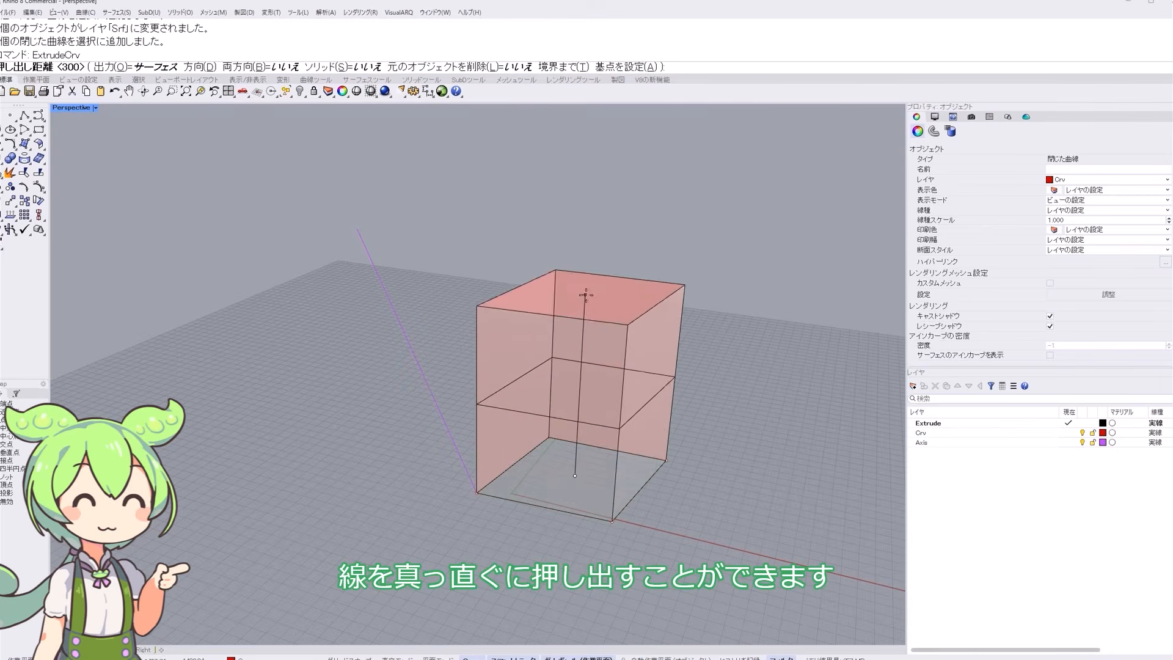
left_click(257, 67)
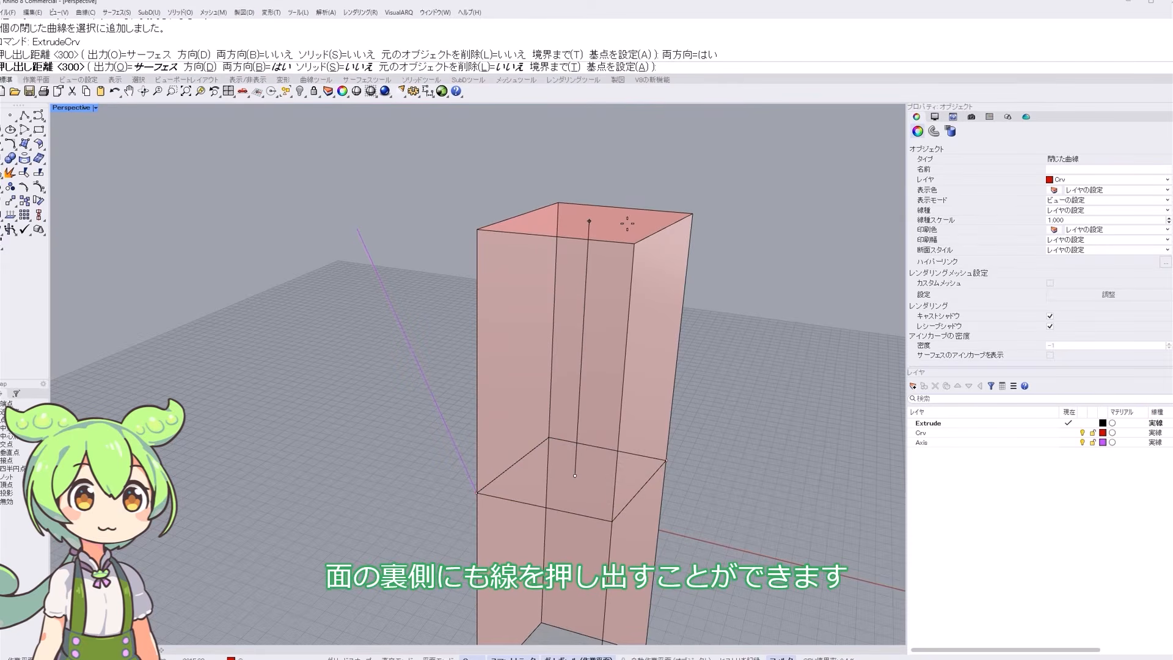
key("Return")
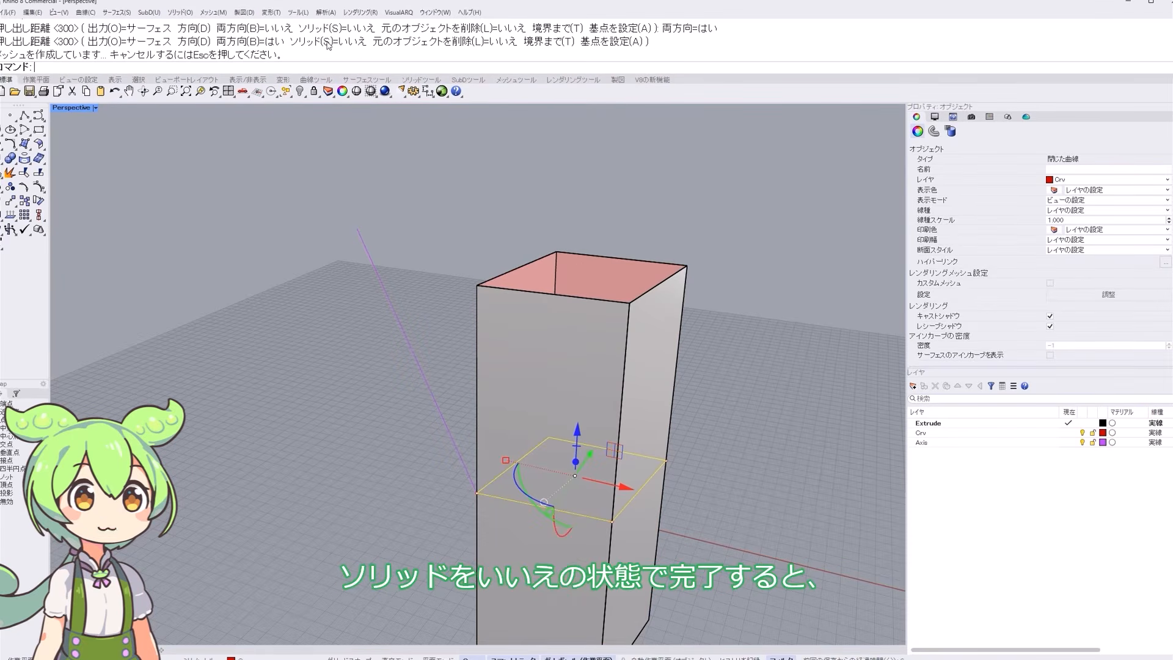
- Look through the open tube, and extrude the rectangle again about 2389 mm to both sides with Solid set to Yes
left_click(499, 174)
right_click_drag(548, 247, 548, 348)
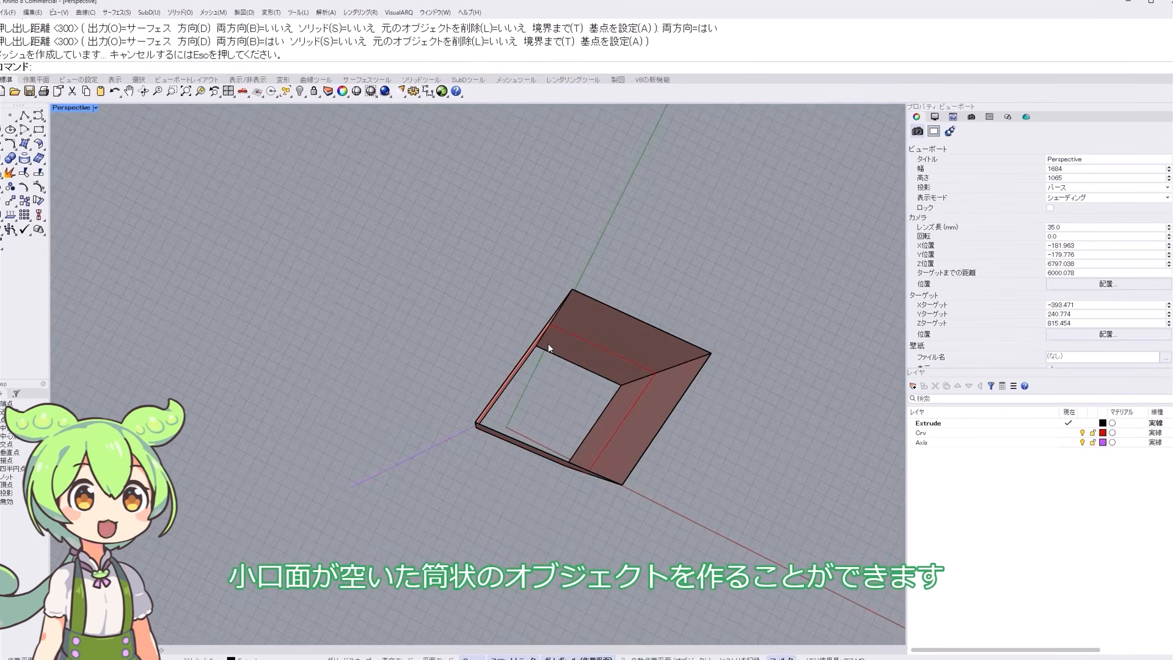
right_click_drag(623, 330, 598, 301)
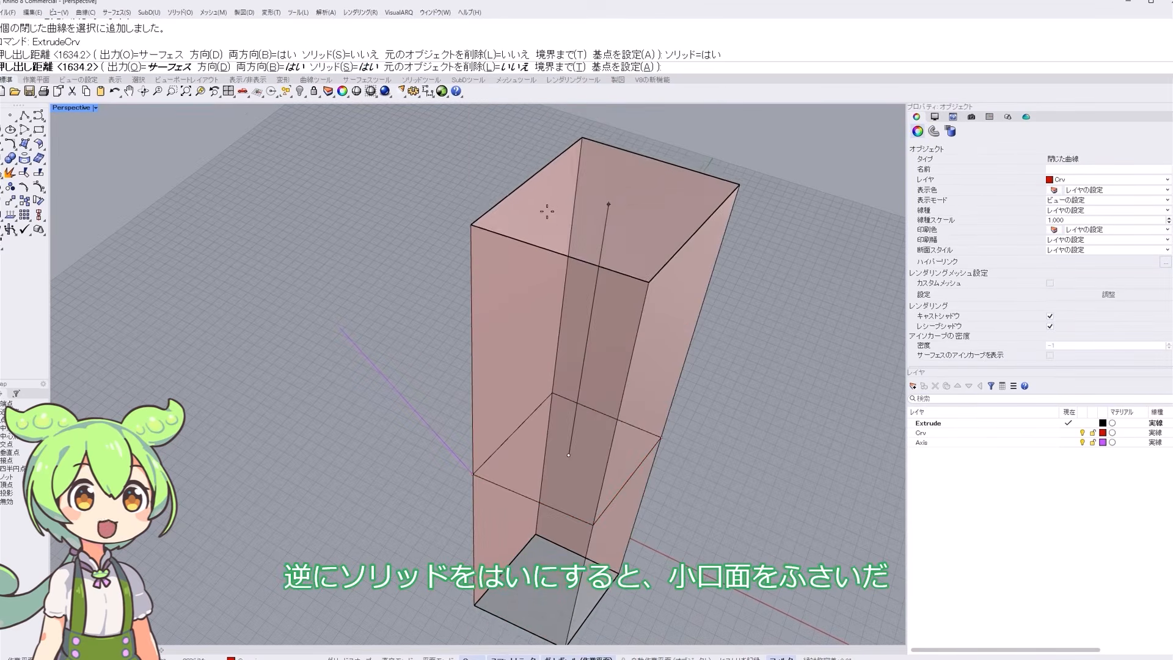
left_click(562, 228)
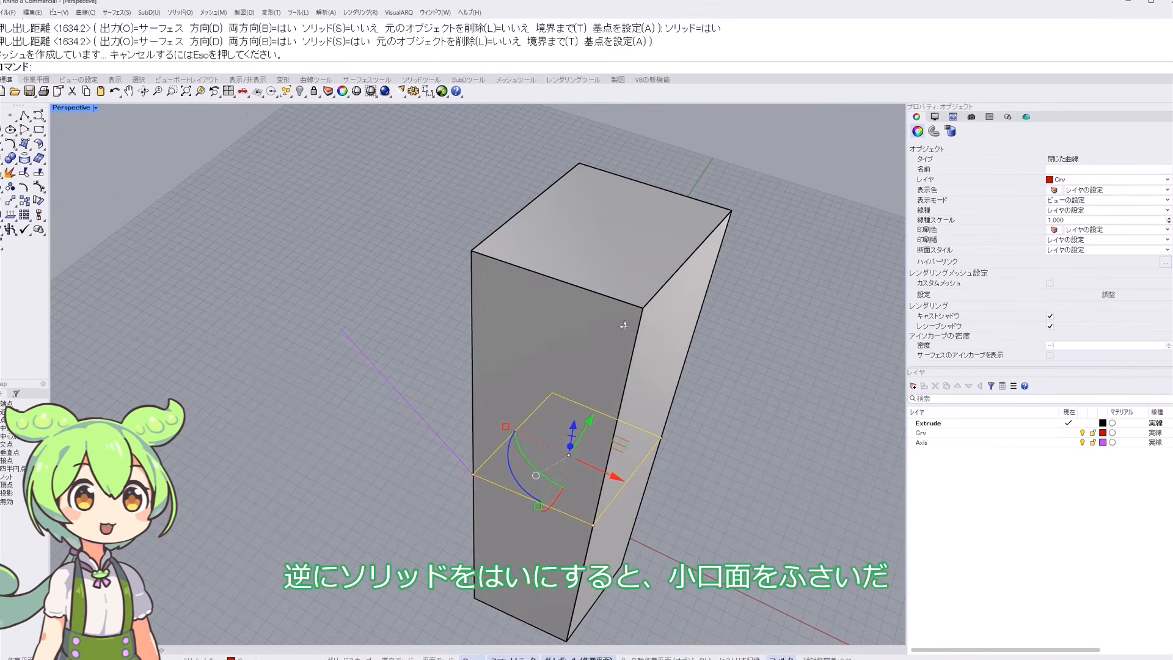
right_click_drag(623, 326, 625, 336)
left_click(641, 191)
left_click(591, 291)
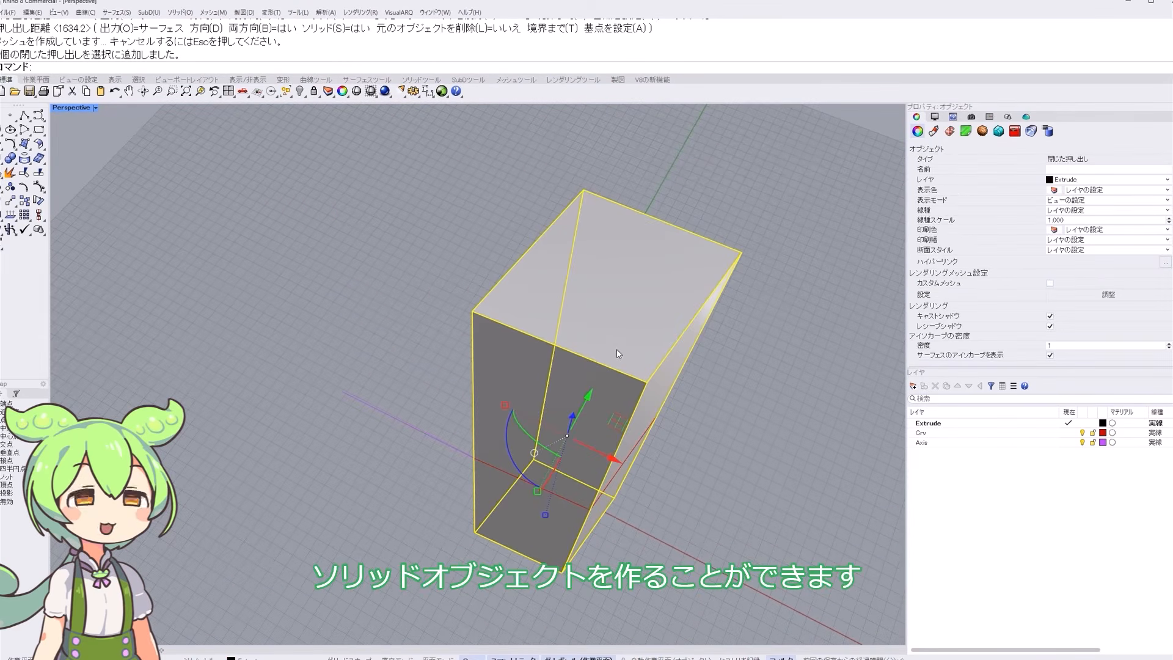
- Extrude the rectangle to one side as a solid with ExtrudeCrv, setting the direction along the slanted purple axis line
right_click_drag(701, 431, 709, 400)
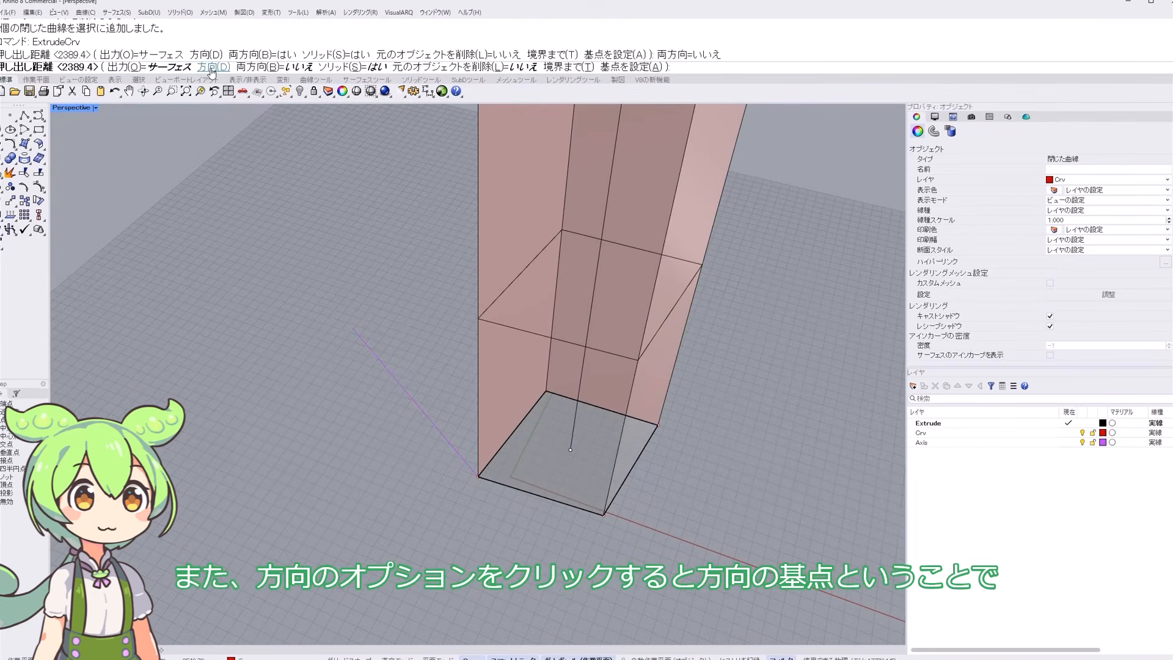
left_click(202, 67)
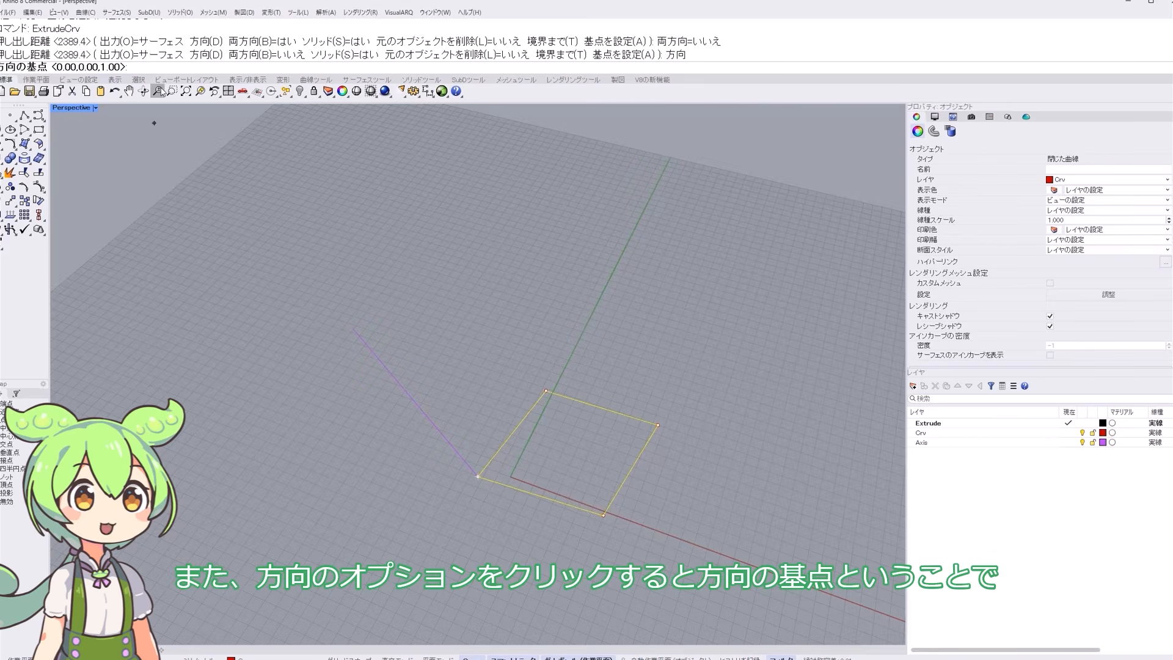
left_click(478, 476)
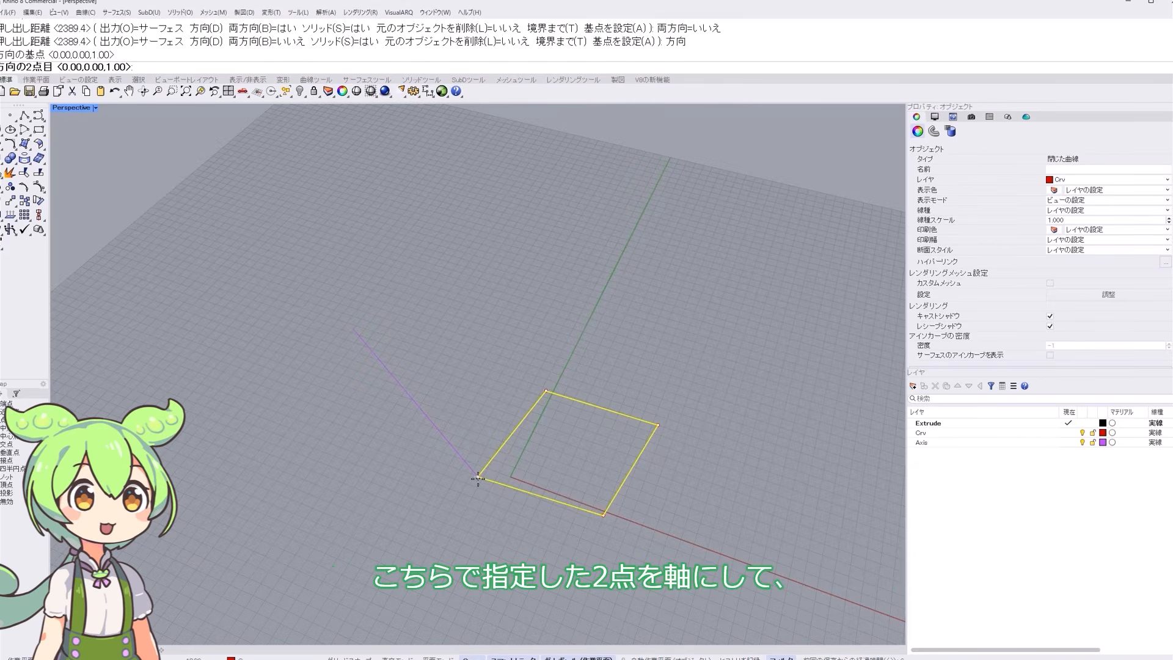
left_click(353, 329)
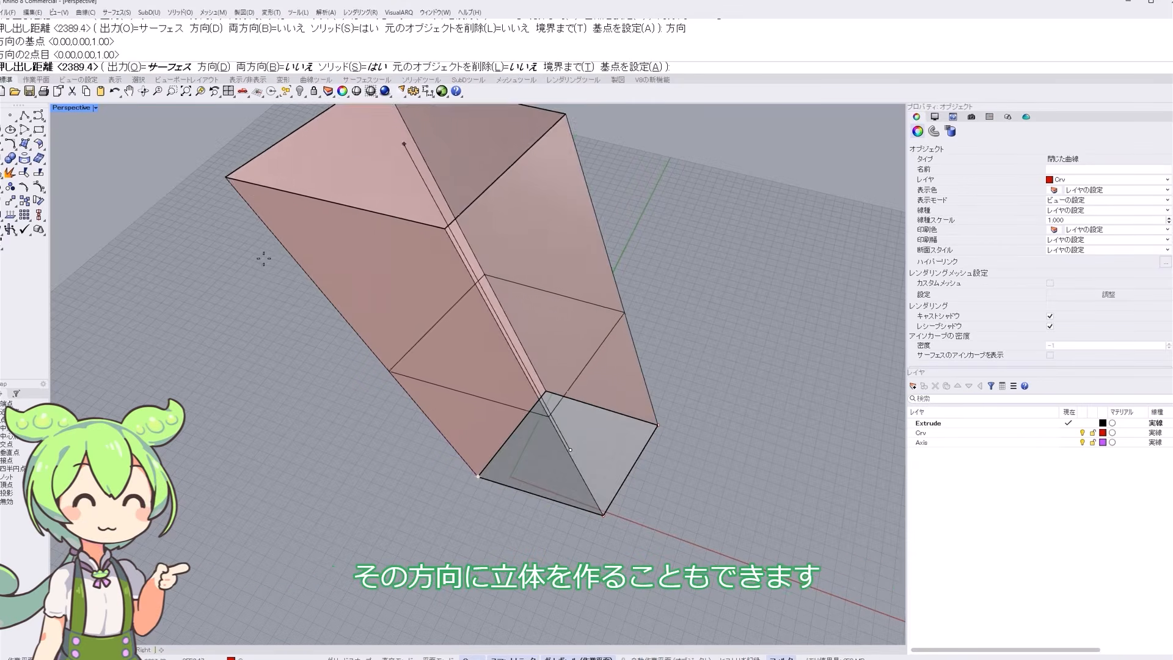
left_click(317, 272)
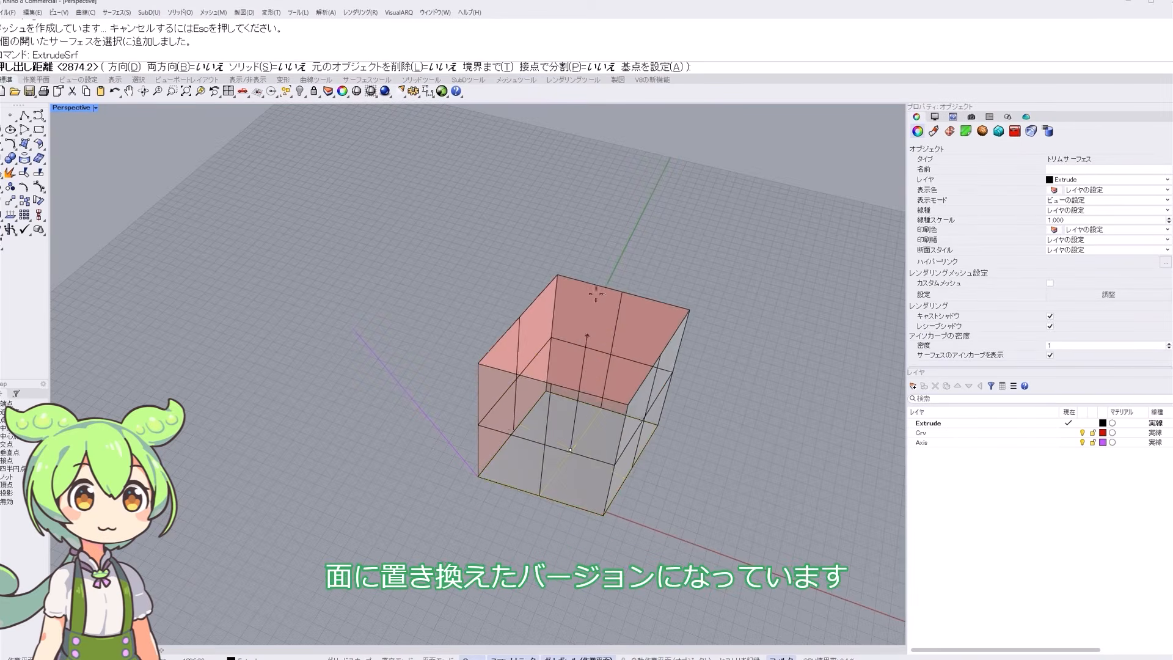
- Extrude the flat square surface upward with ExtrudeSrf, with Both Sides and Solid set to No, and delete the extruded polysurface
left_click(597, 244)
left_click(691, 174)
right_click_drag(645, 209, 621, 265)
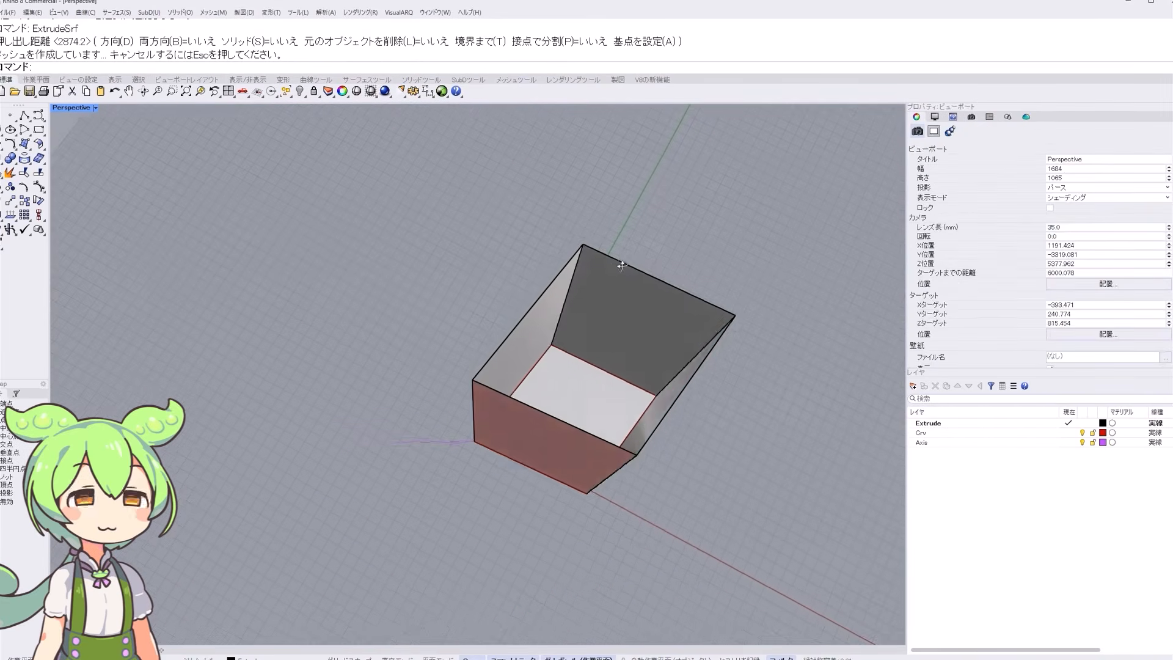
left_click(643, 292)
key("Delete")
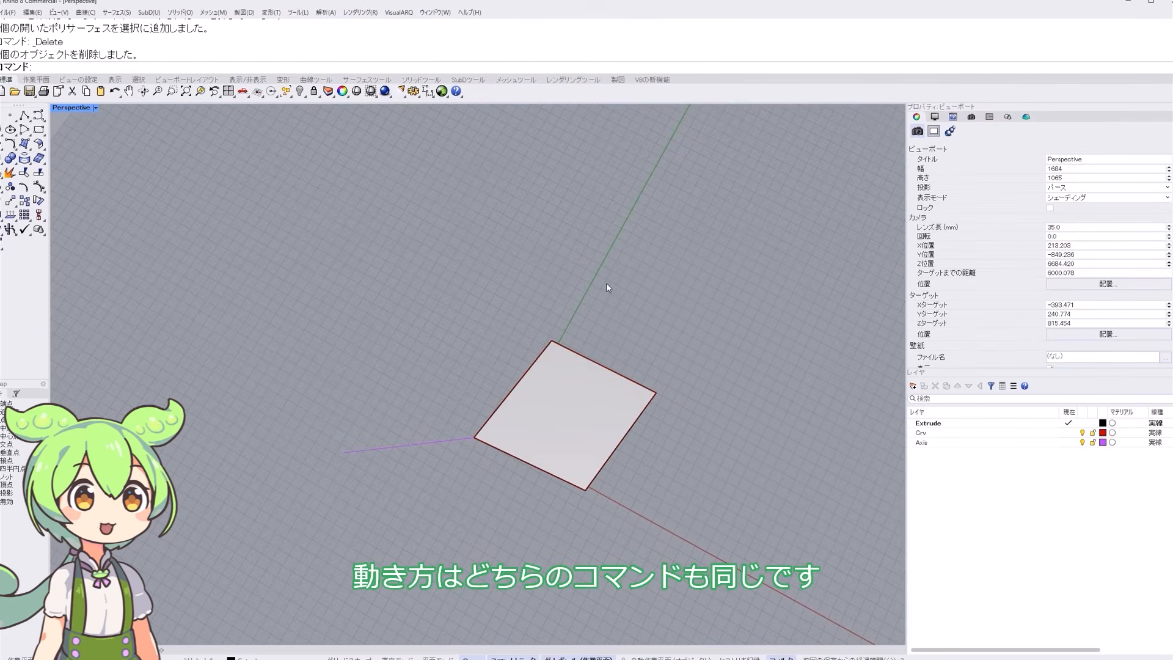
right_click_drag(581, 394, 580, 345)
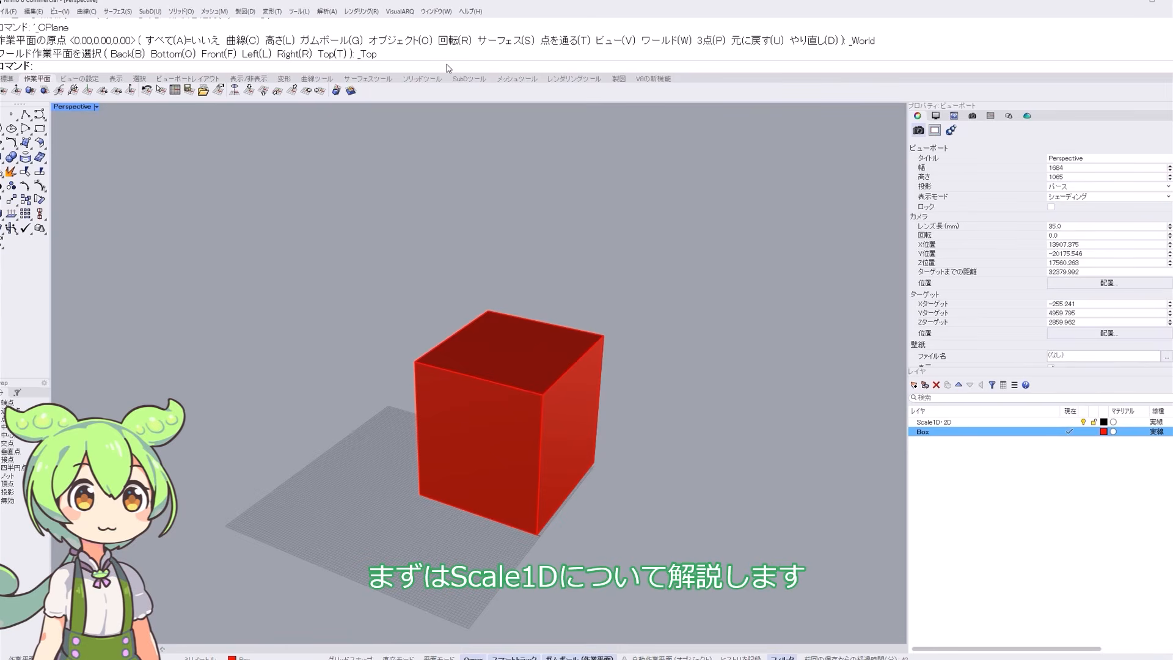
- Scale a copy of the box about 1.55 times with Scale1D, along the axis from its lower front-left corner to its upper back-left corner
type("Scale1D")
key("Return")
left_click(534, 396)
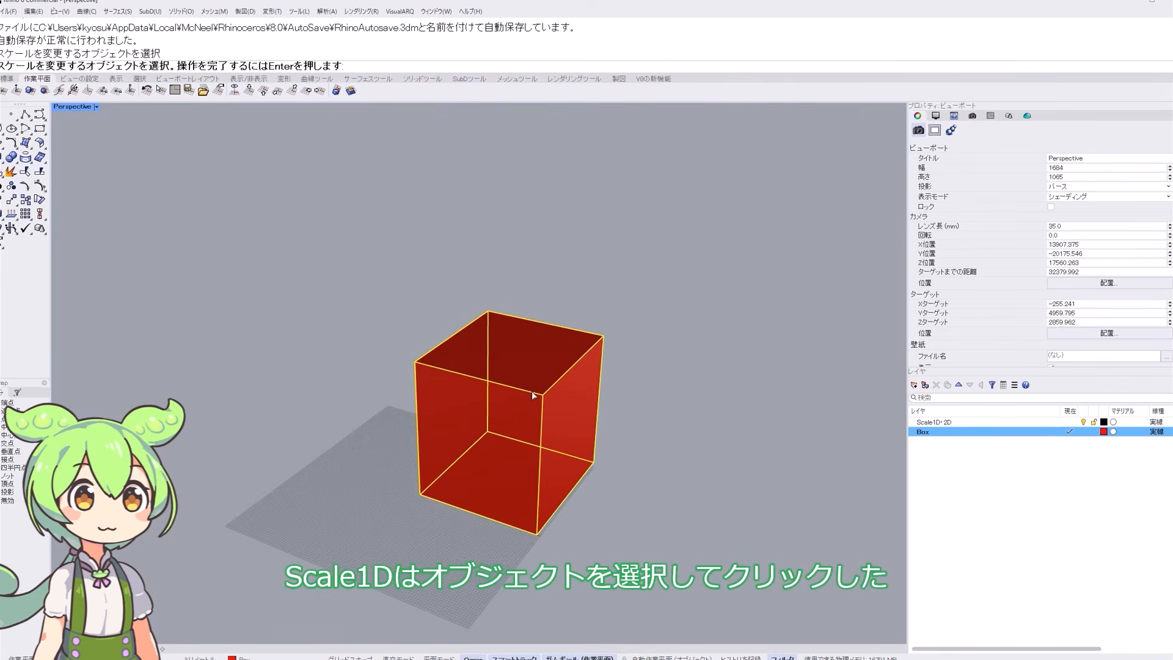
key("Return")
left_click(420, 493)
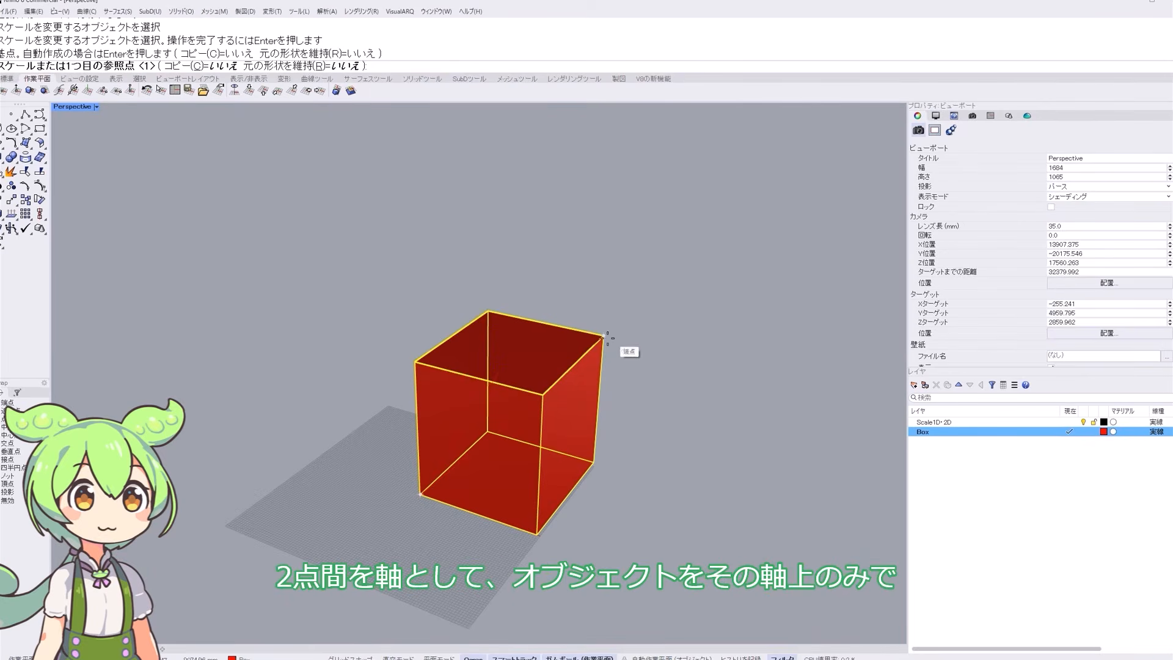
left_click(488, 311)
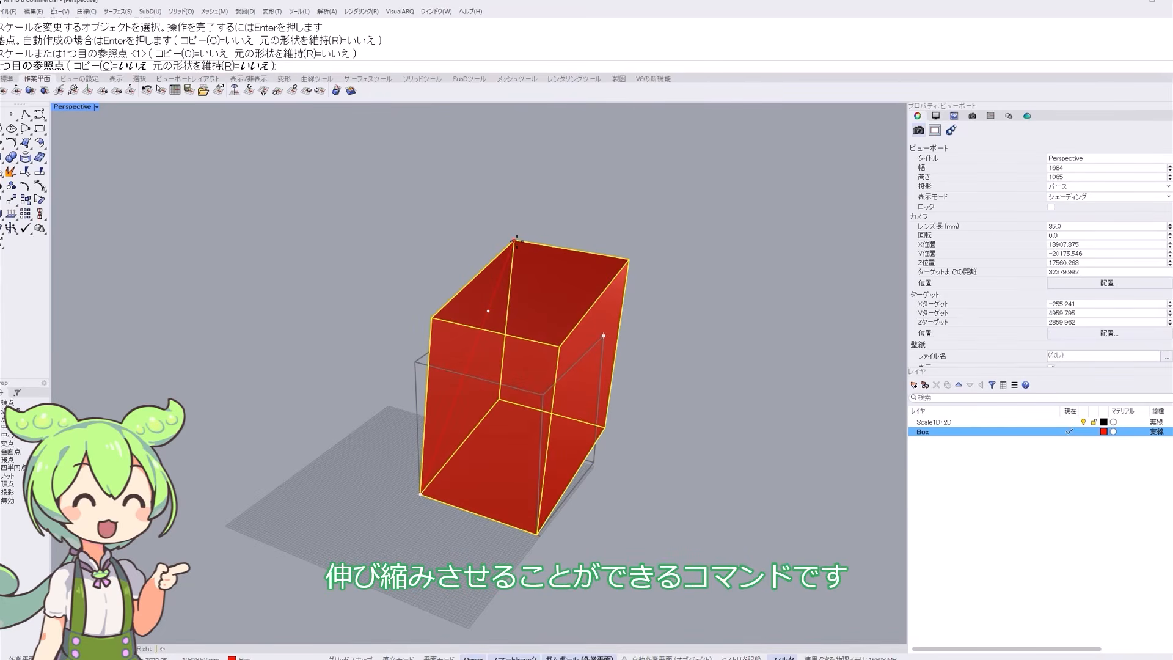
left_click(107, 65)
left_click(520, 218)
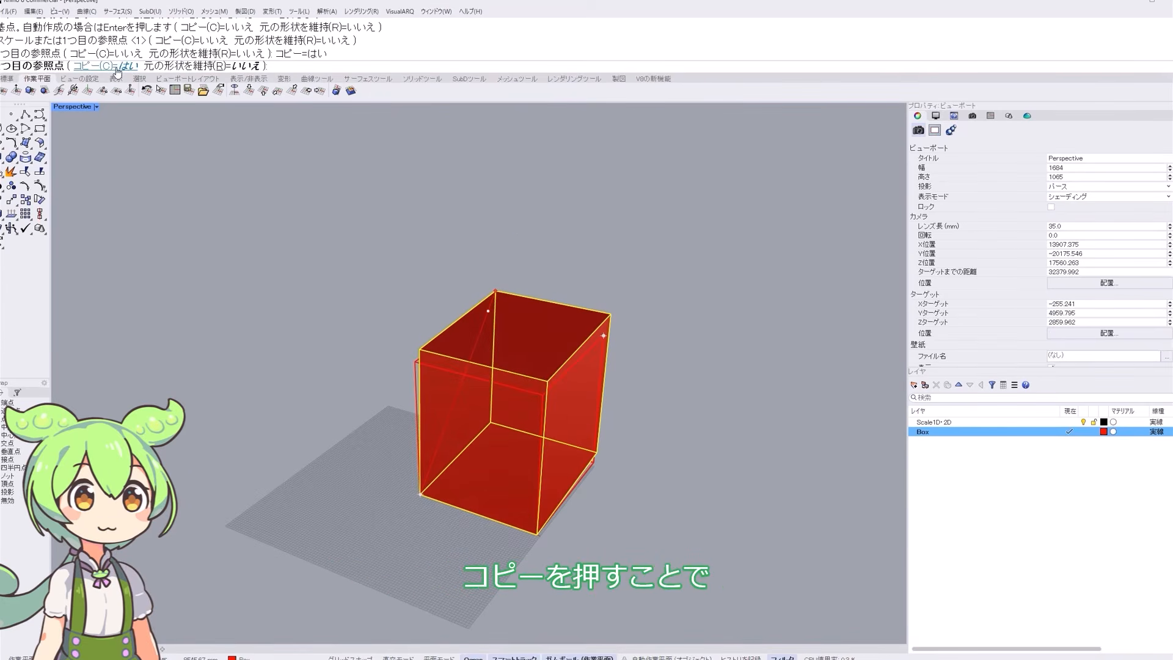
key("Return")
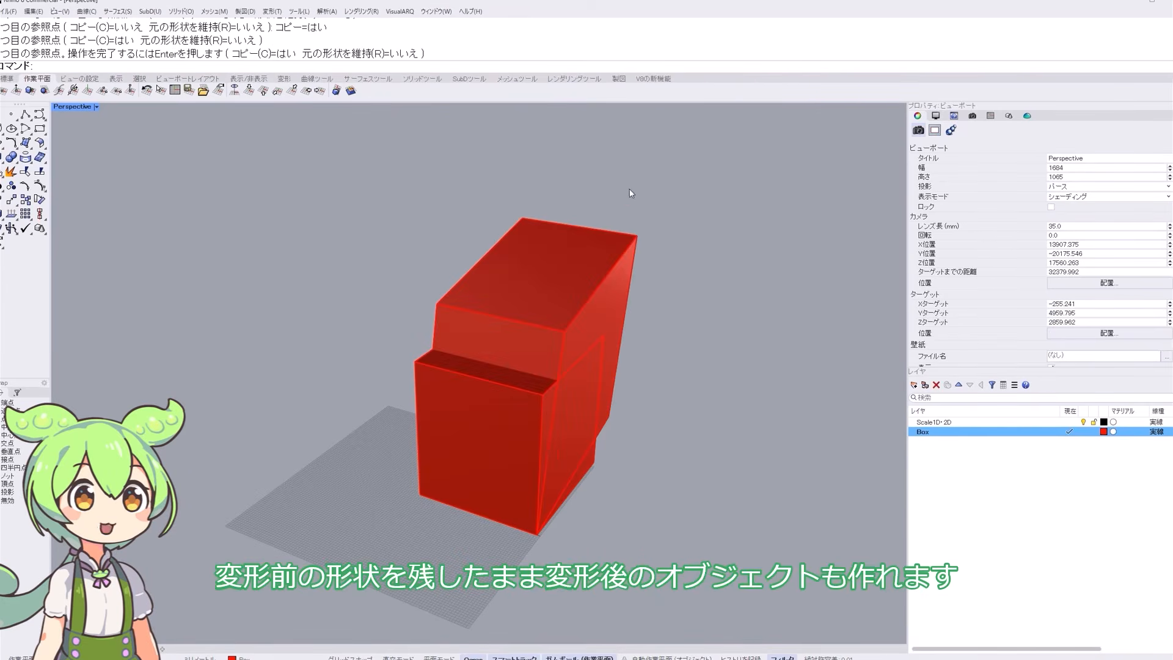
- Remove the scaled copy and stretch another copy of the box with Scale1D, from near the middle of its upper back edge towards that edge's end
left_click(435, 376)
right_click_drag(698, 298, 416, 345)
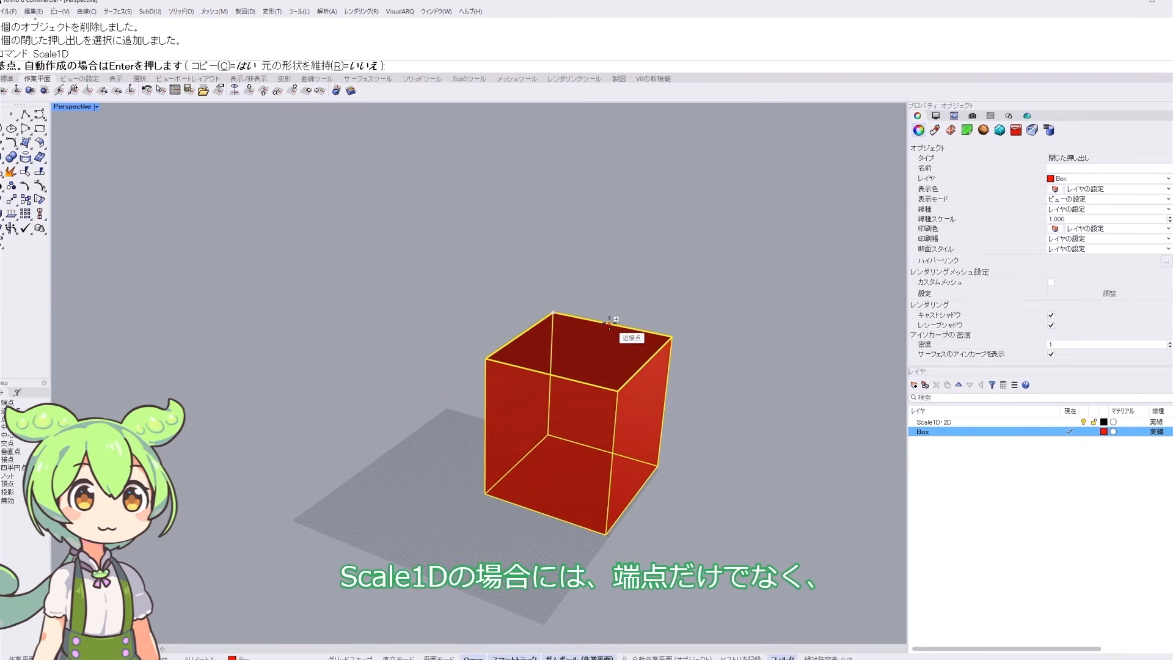
left_click(610, 320)
left_click(712, 341)
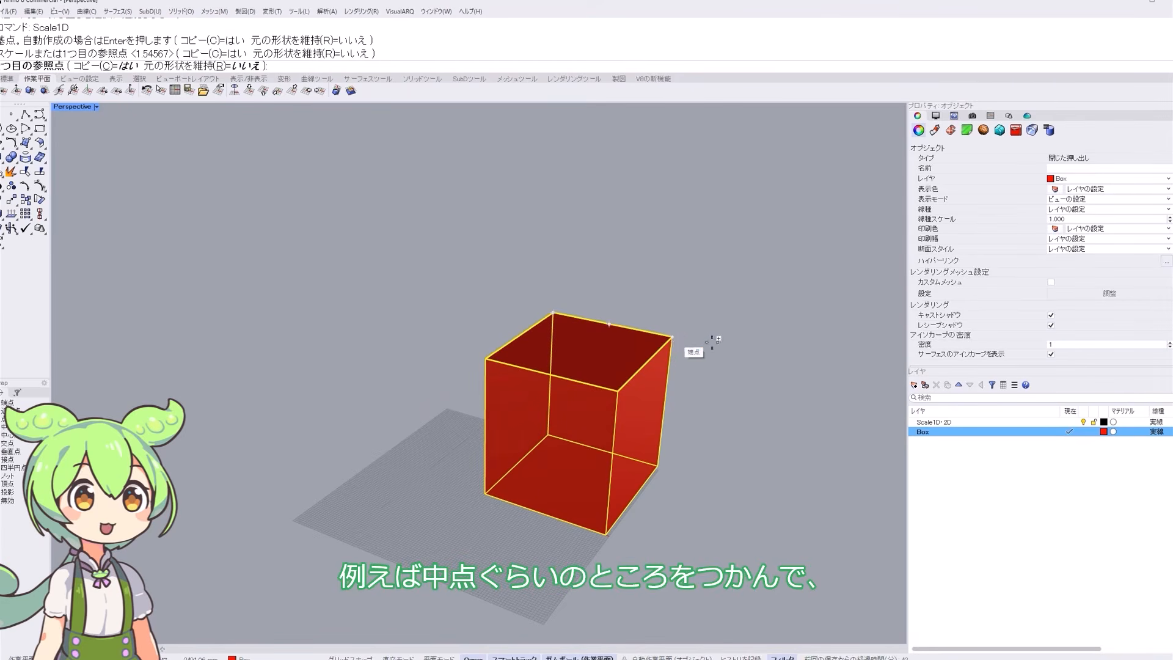
left_click(743, 359)
key("Return")
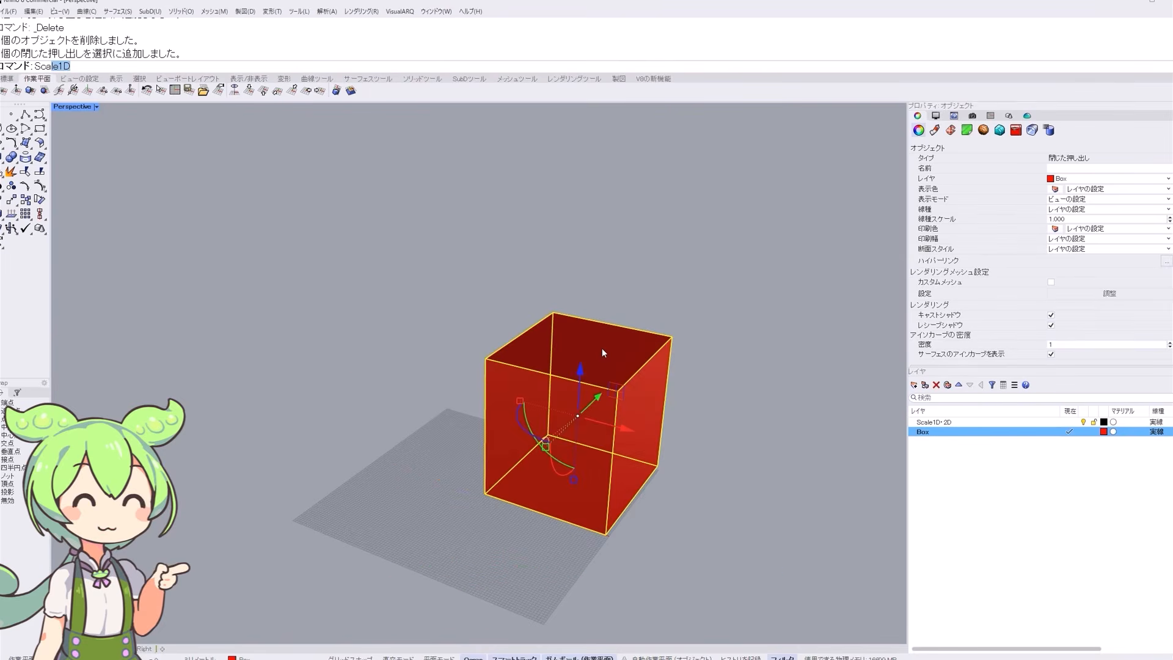
- Try scaling the box with Scale2D from its lower front-left corner, using the corner directly above as the first reference point
type("le2D")
key("Return")
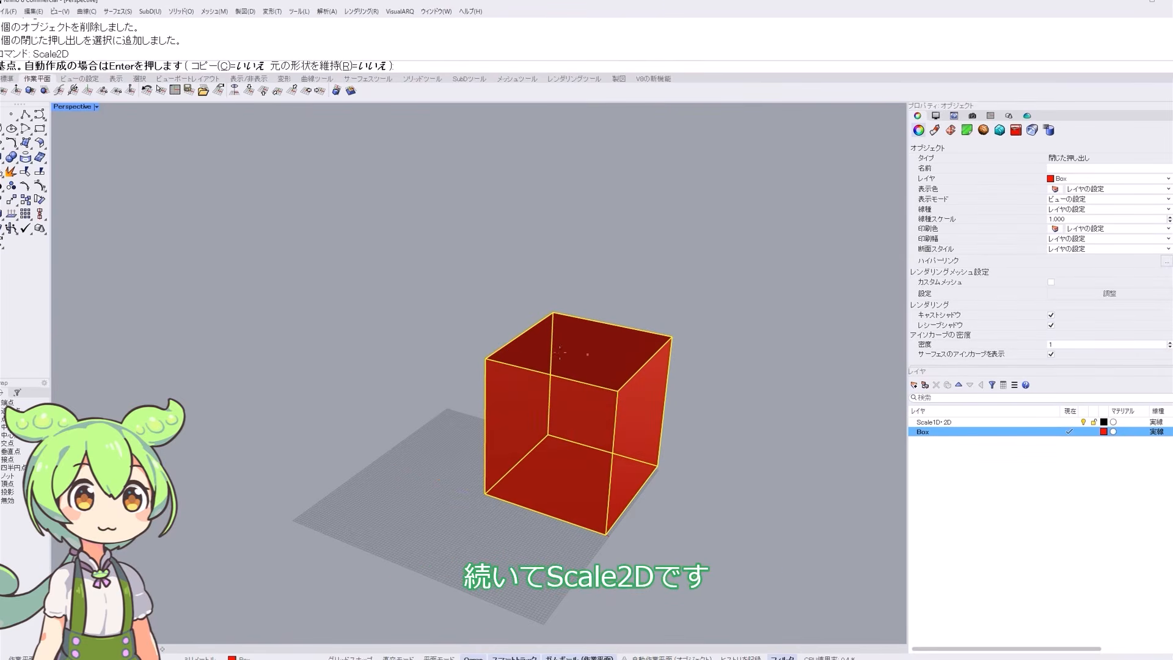
left_click(485, 493)
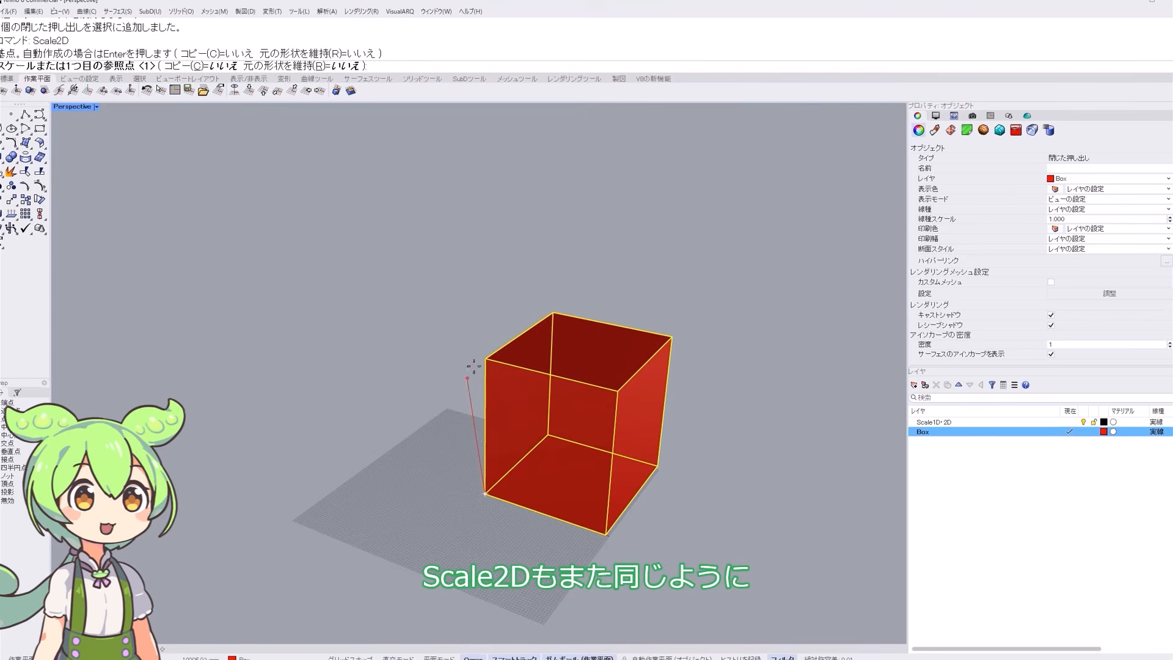
left_click(485, 360)
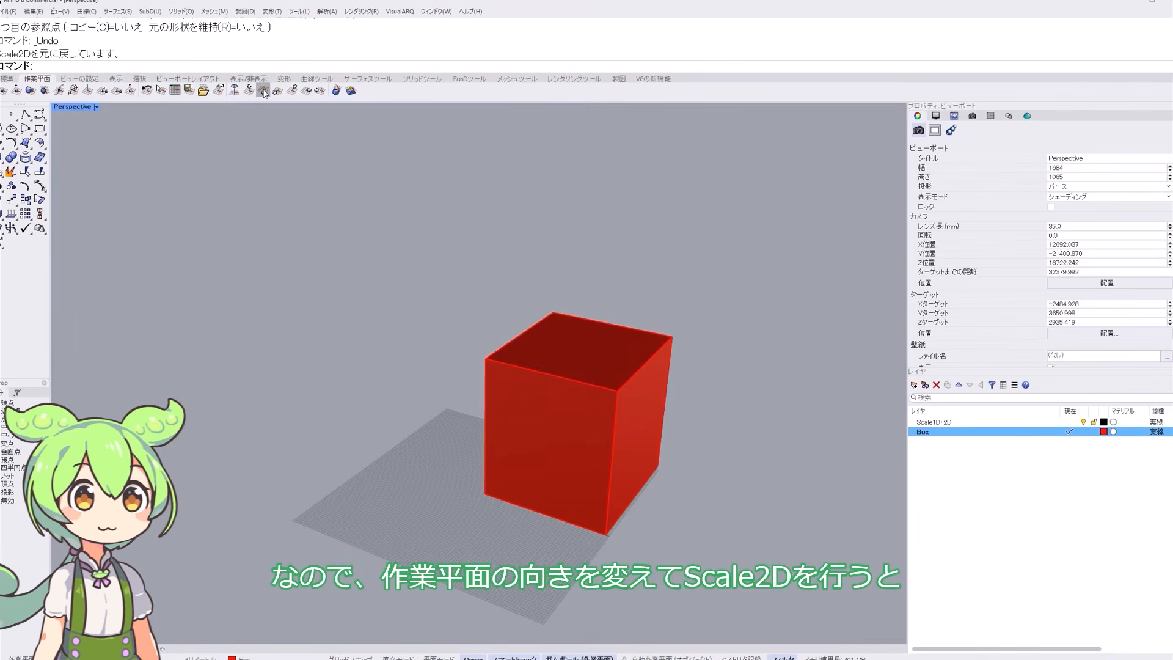
- Set the construction plane to World Front and enlarge the box in that plane with Scale2D from its lower front-left corner
left_click(263, 90)
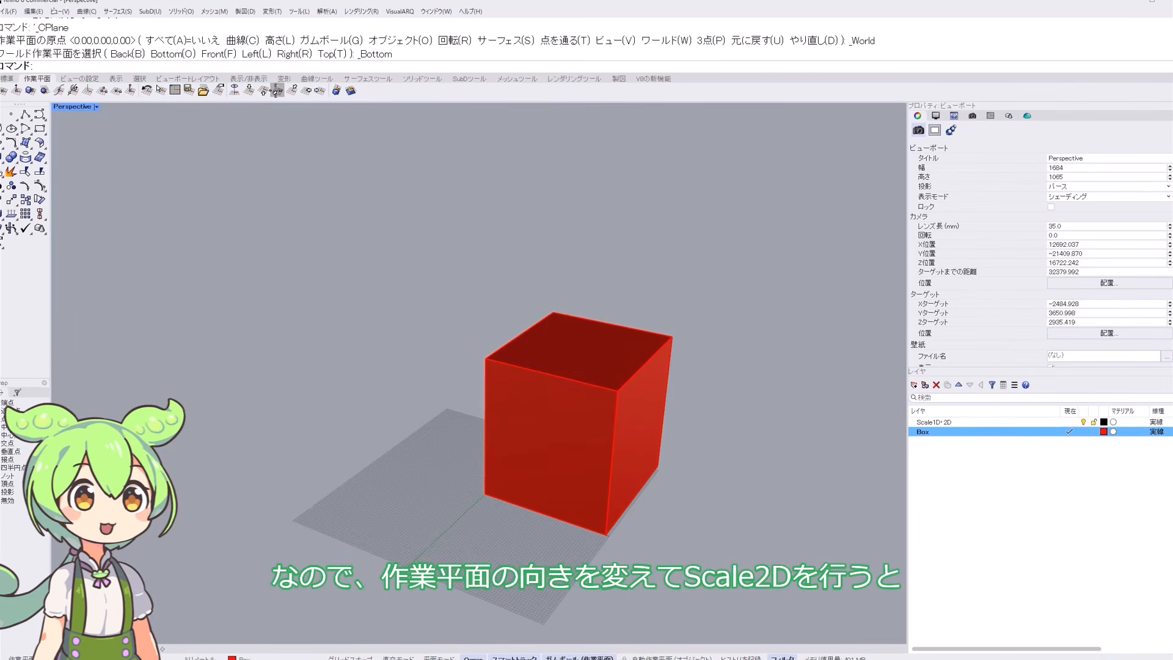
left_click(277, 92)
left_click(524, 368)
right_click(452, 68)
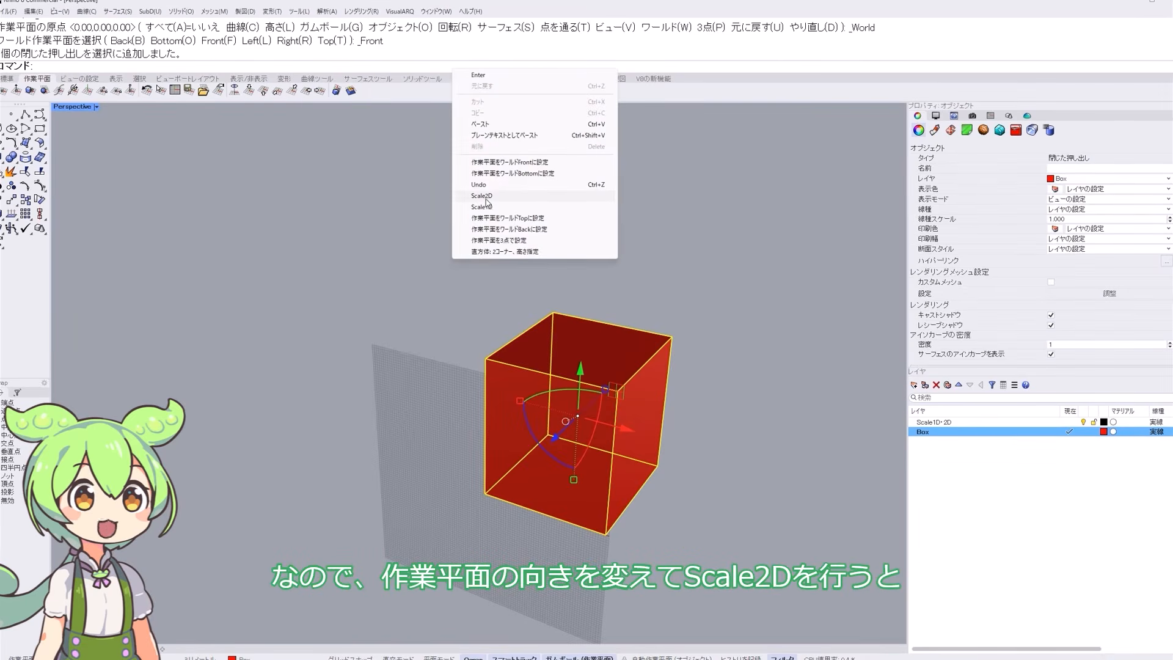
left_click(482, 196)
left_click(482, 491)
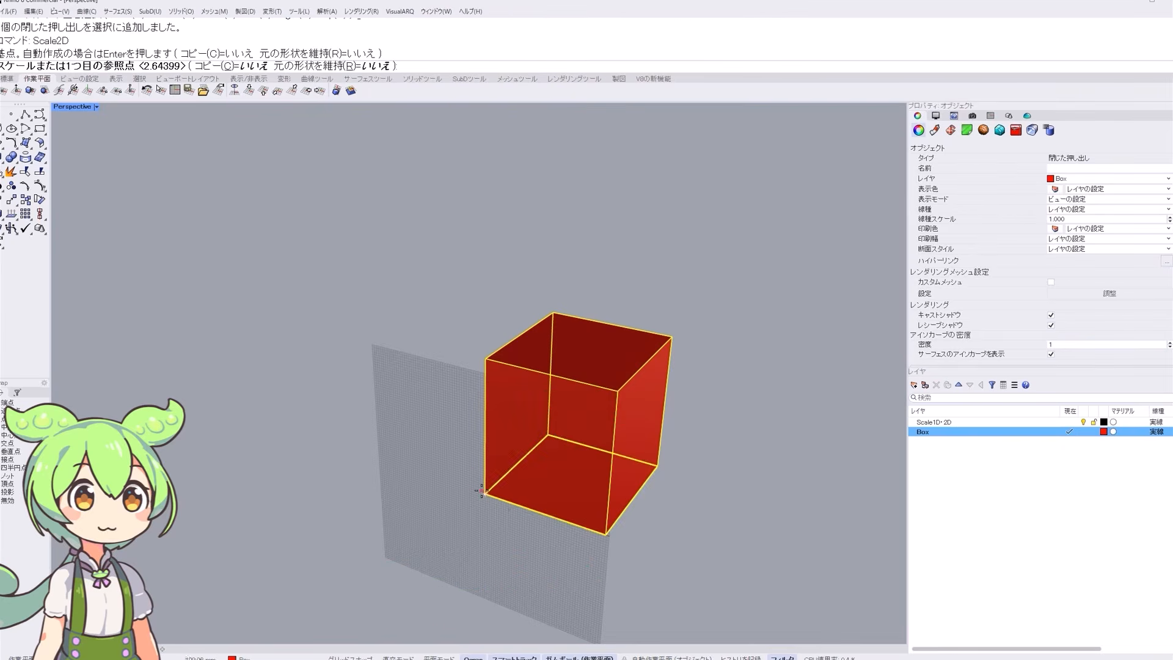
left_click(485, 359)
left_click(487, 183)
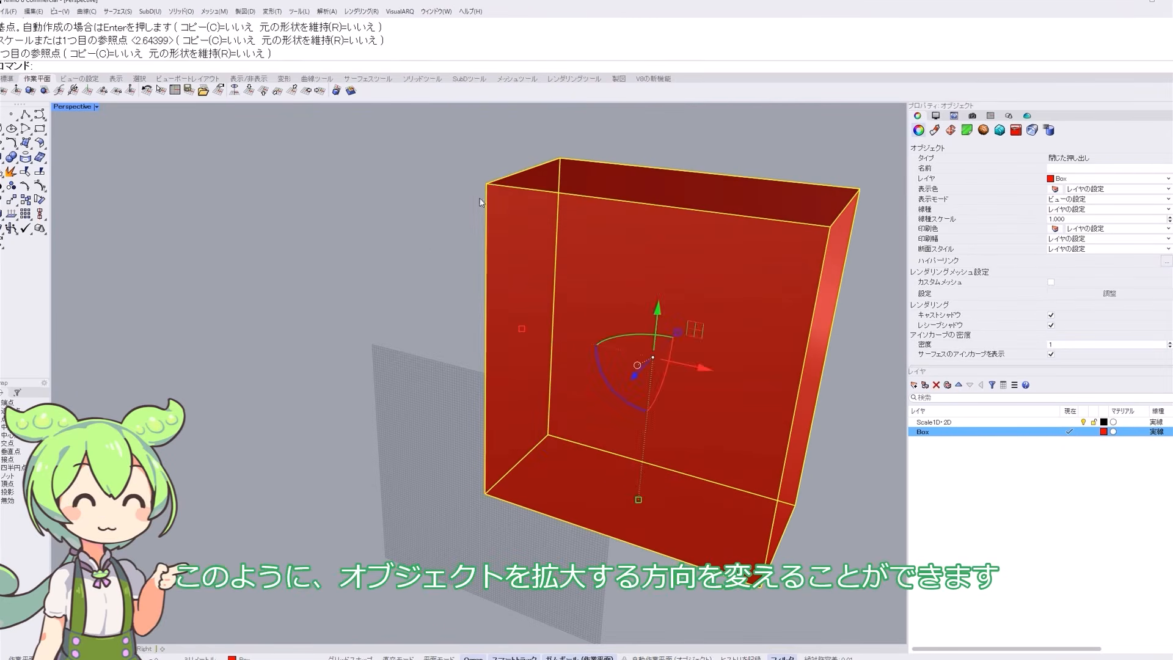
left_click(432, 251)
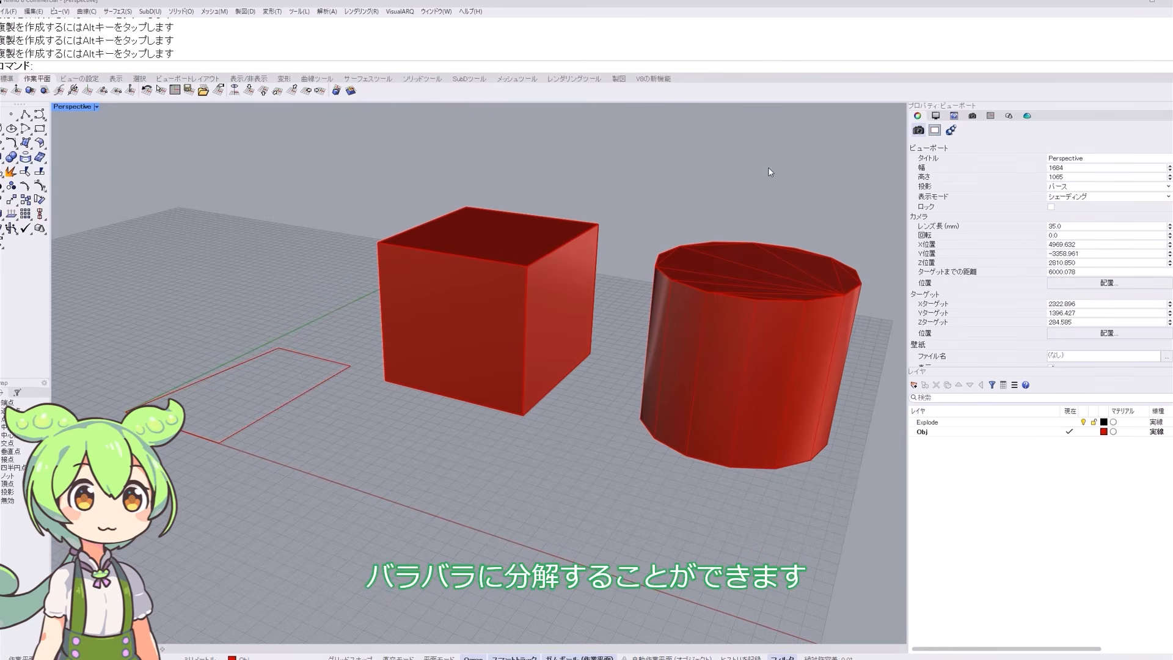
- Explode the closed rectangle into separate segments and select its sides one by one
left_click(339, 363)
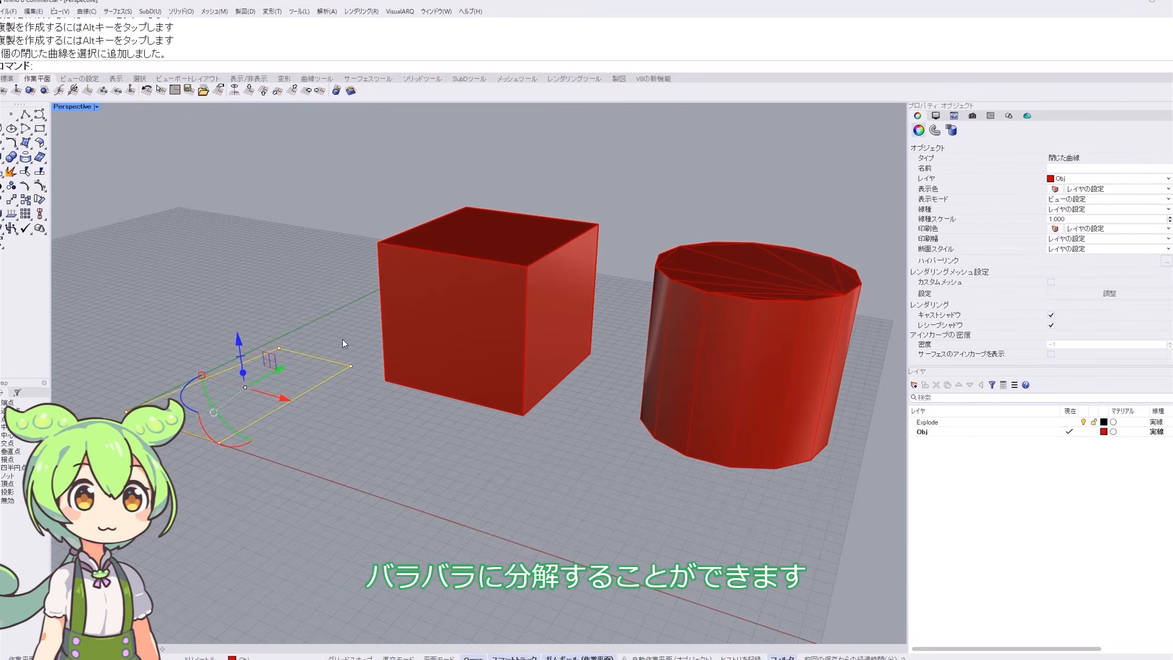
key("Return")
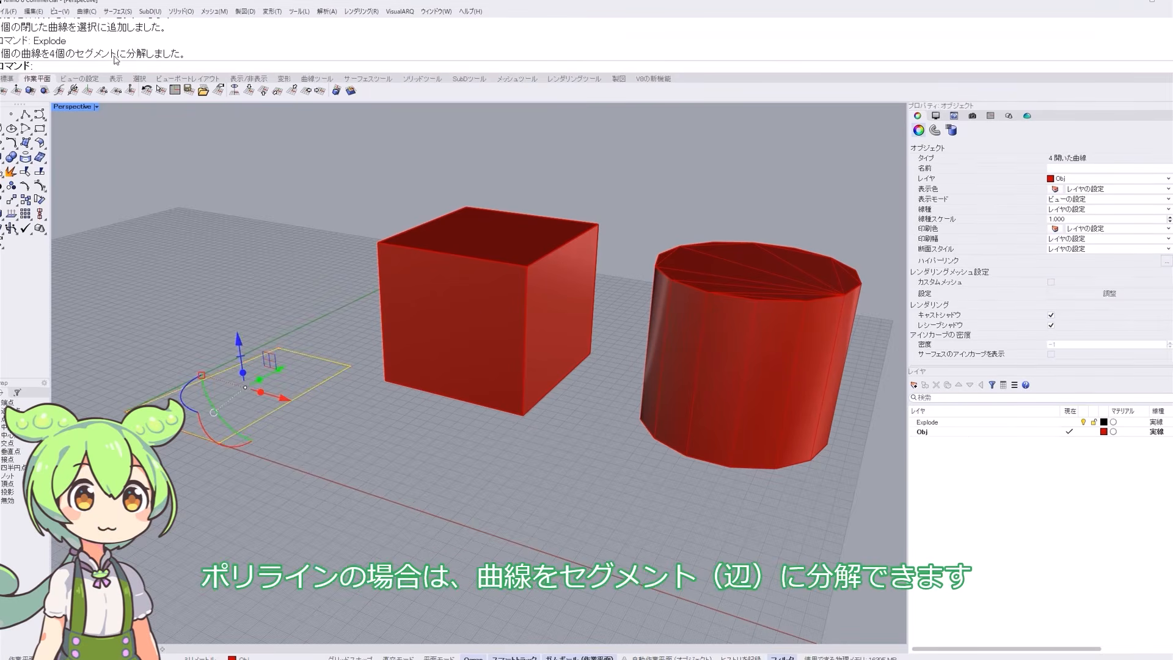
left_click(310, 305)
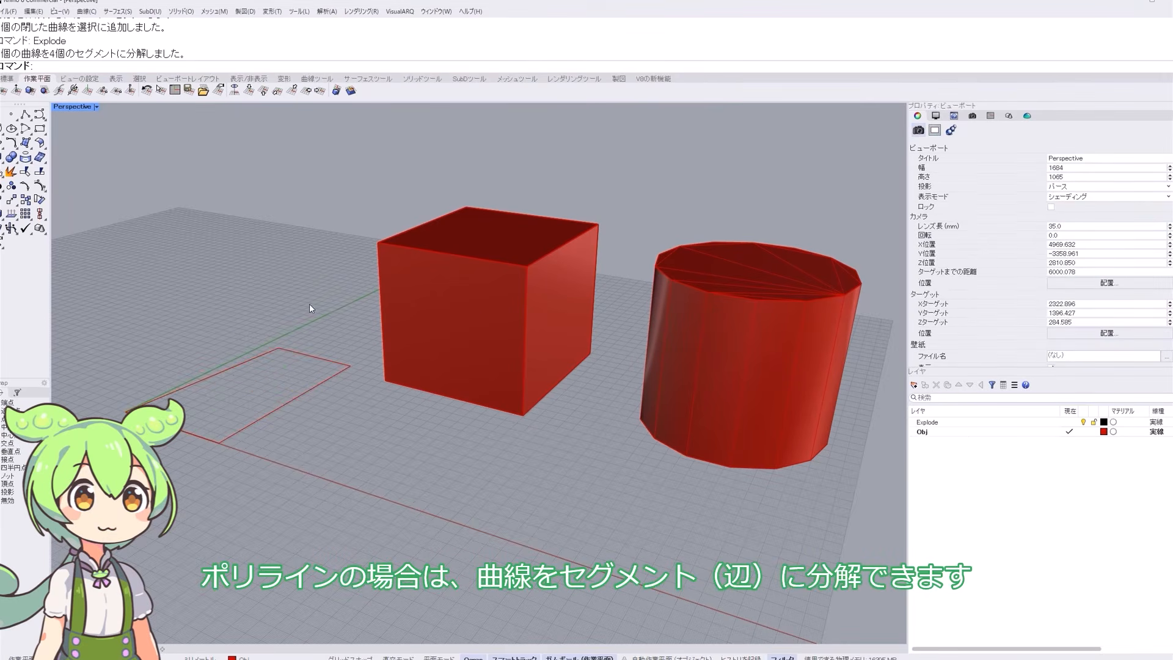
left_click(260, 356)
left_click(210, 439)
left_click(277, 409)
left_click(316, 361)
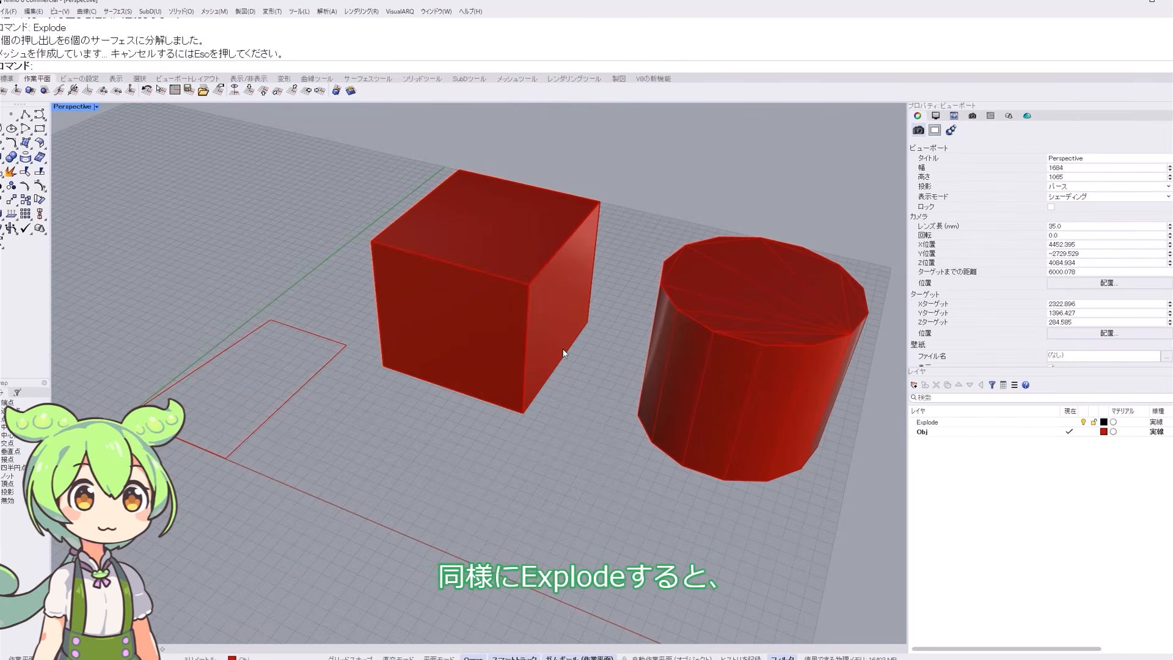
- Select individual faces of the exploded box from different viewing angles to check that they are separate surfaces
left_click(542, 336)
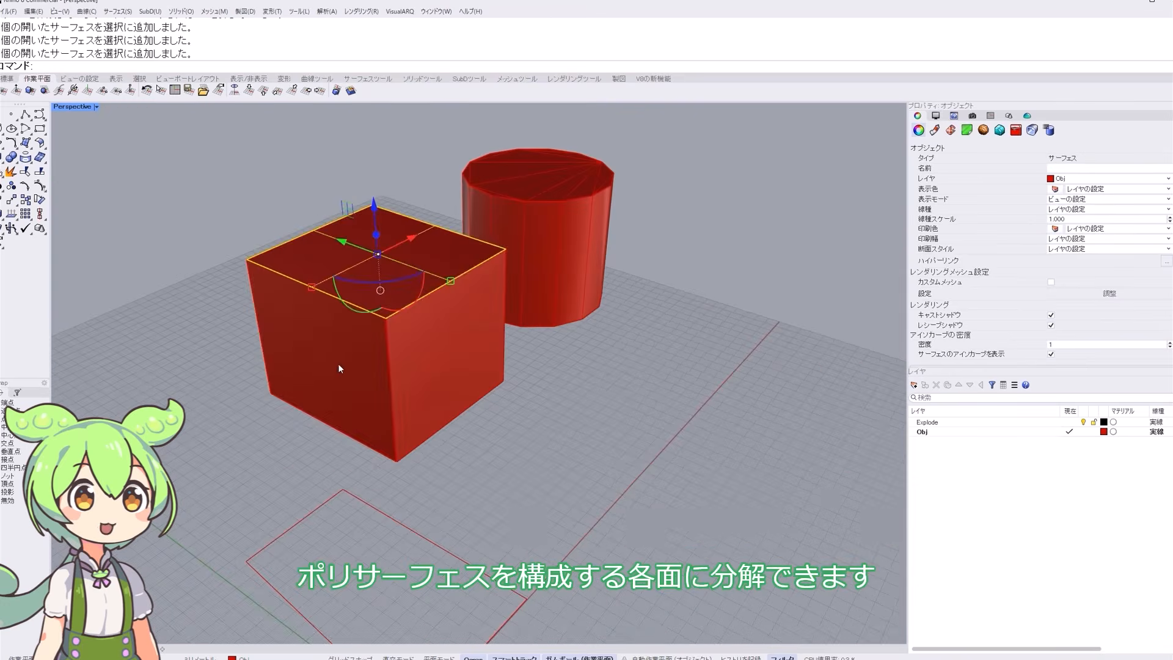
left_click(339, 364)
right_click_drag(425, 369, 377, 355)
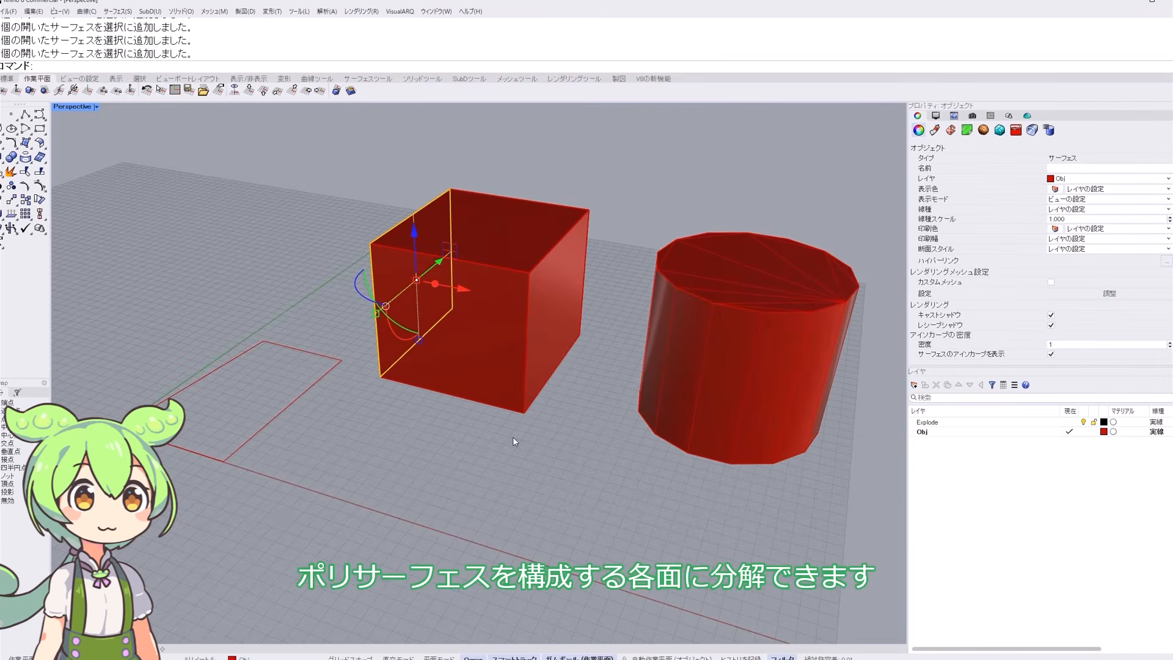
- Try to explode the box's single front face and a single line segment of the rectangle
left_click(500, 391)
type("Explode")
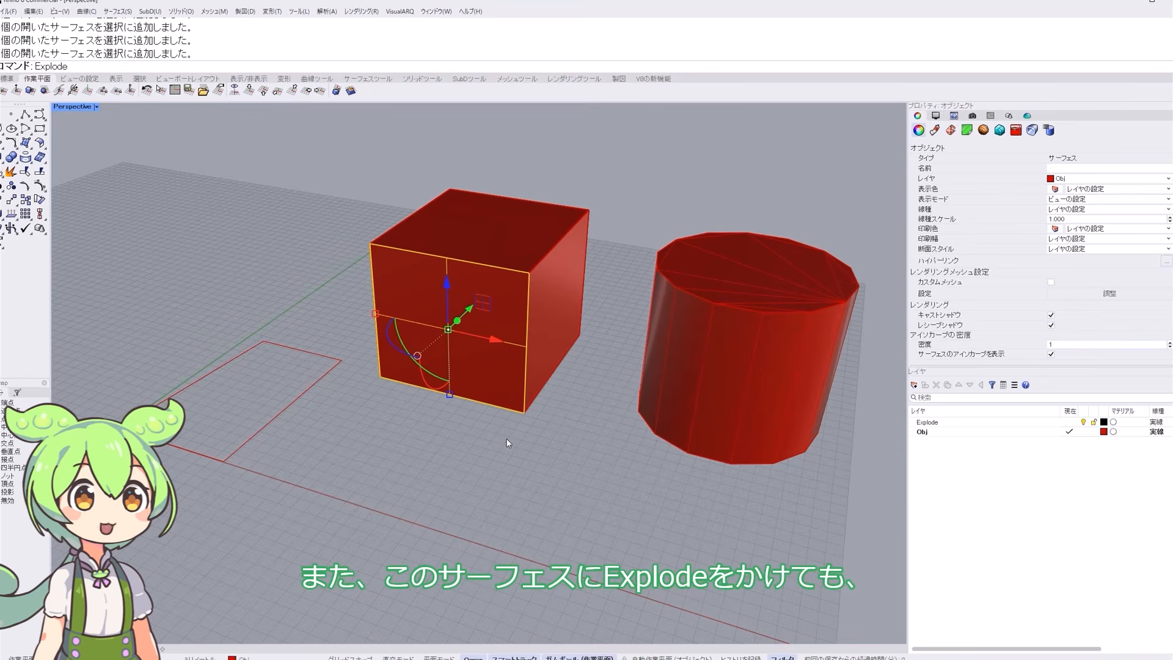
key("Return")
key("Escape")
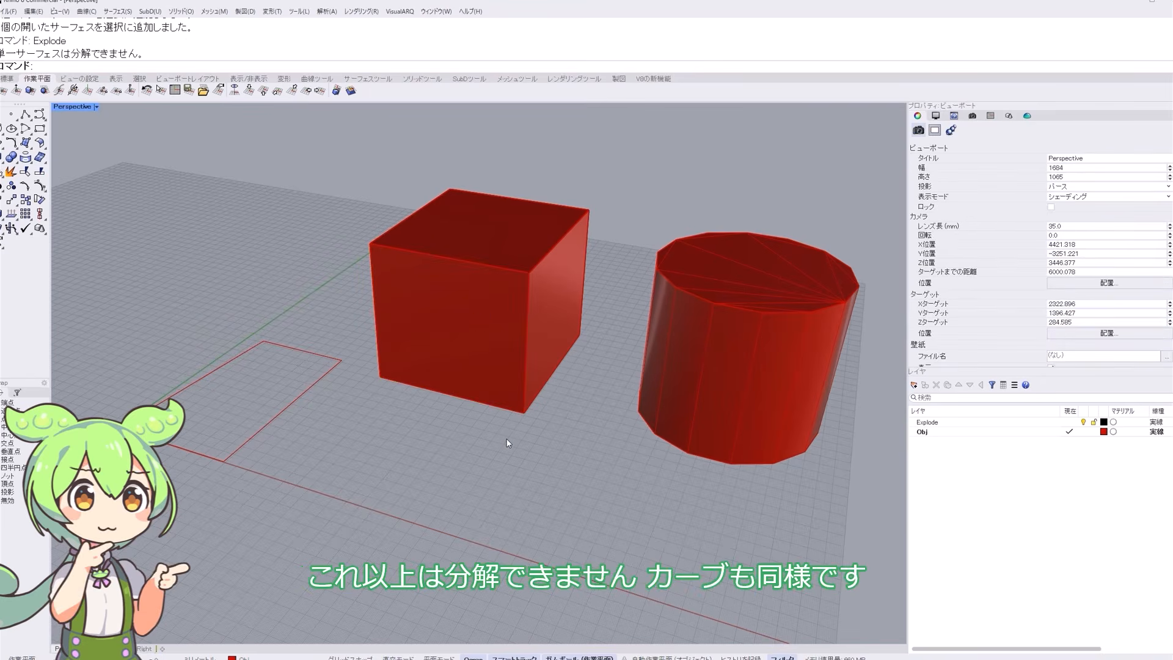
left_click(294, 402)
key("Return")
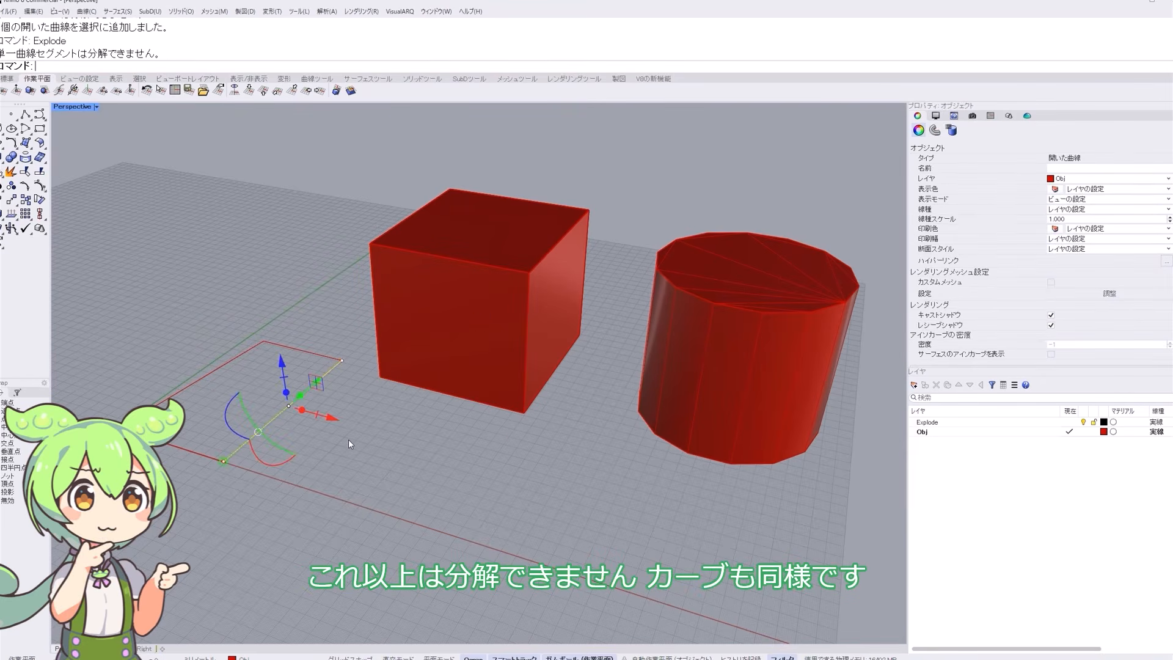
key("Escape")
- Explode the closed mesh cylinder into its top, side and bottom meshes
left_click(563, 351)
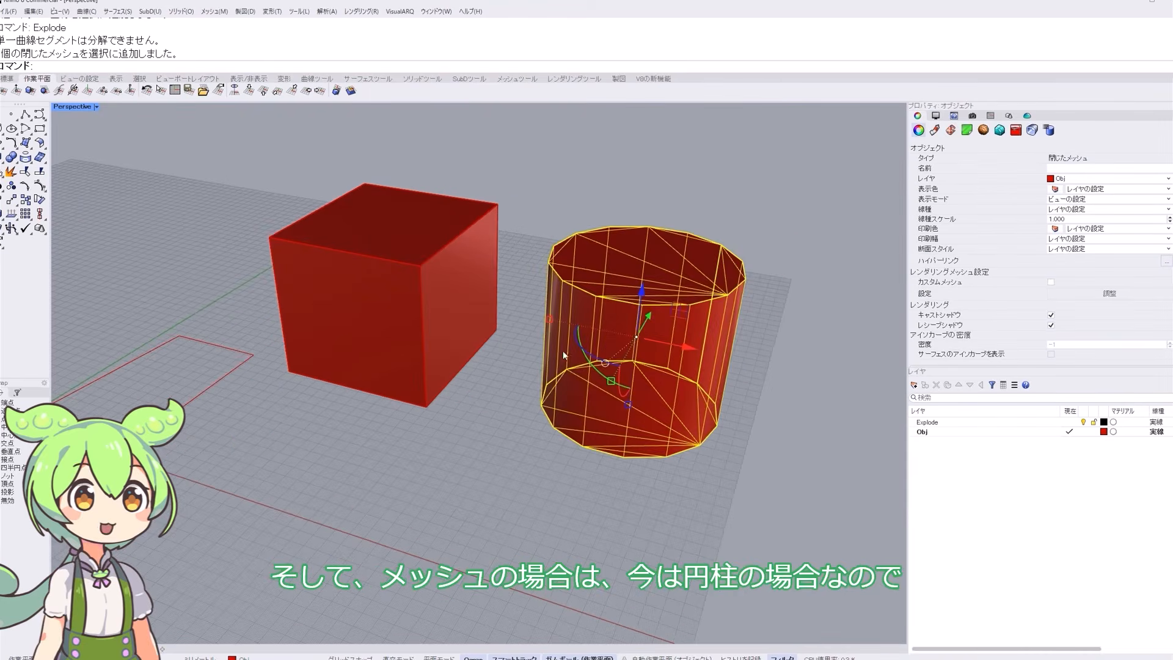
key("Return")
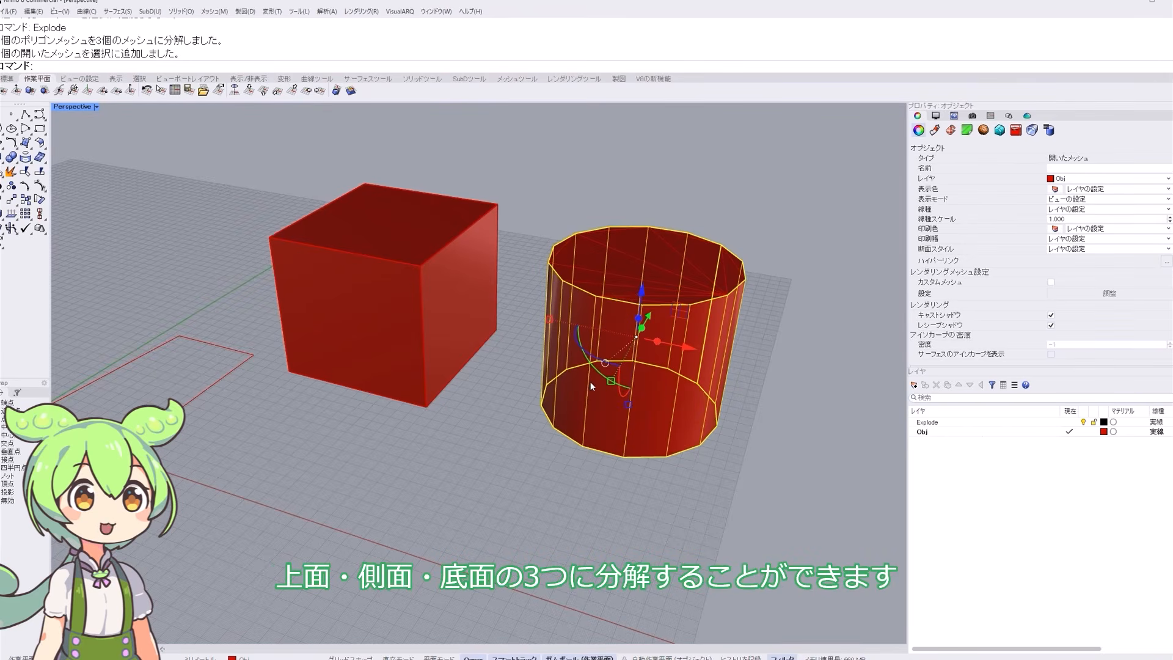
- Select the exploded cylinder's separate meshes and try to explode its top mesh further
left_click(644, 266)
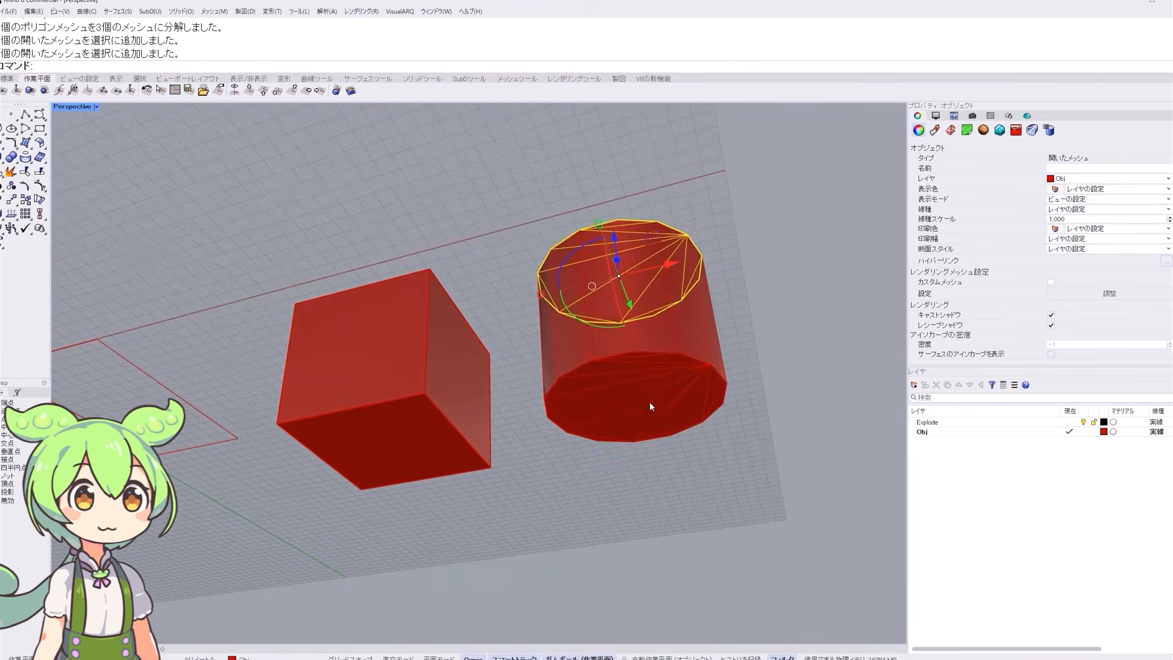
left_click(650, 401)
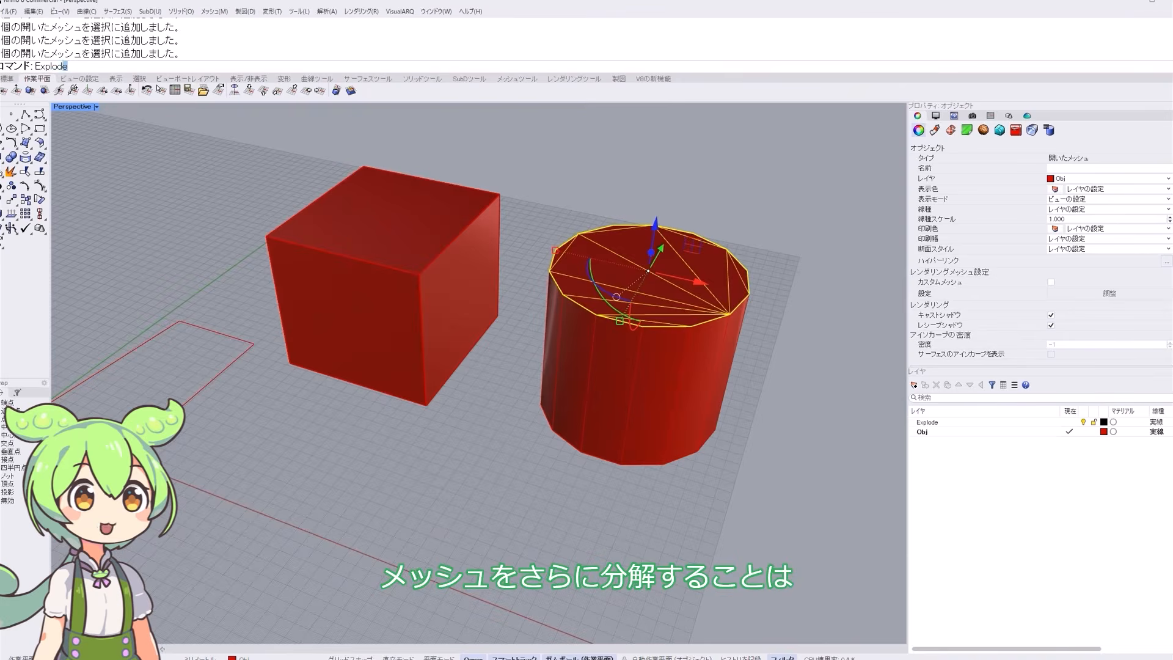
key("Return")
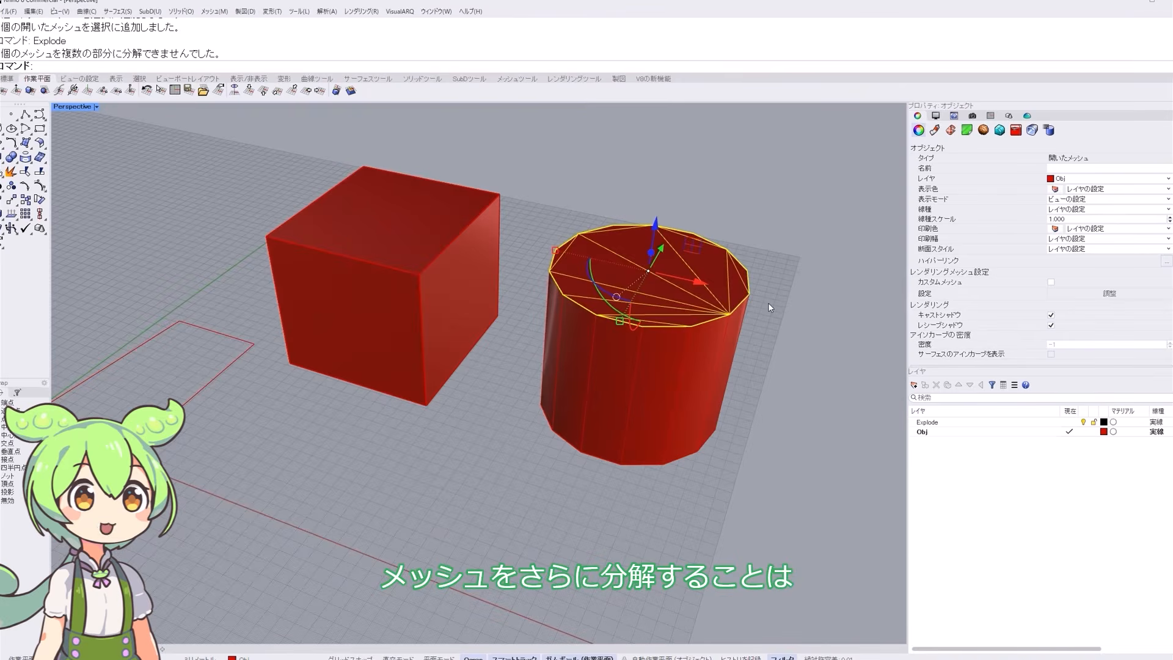
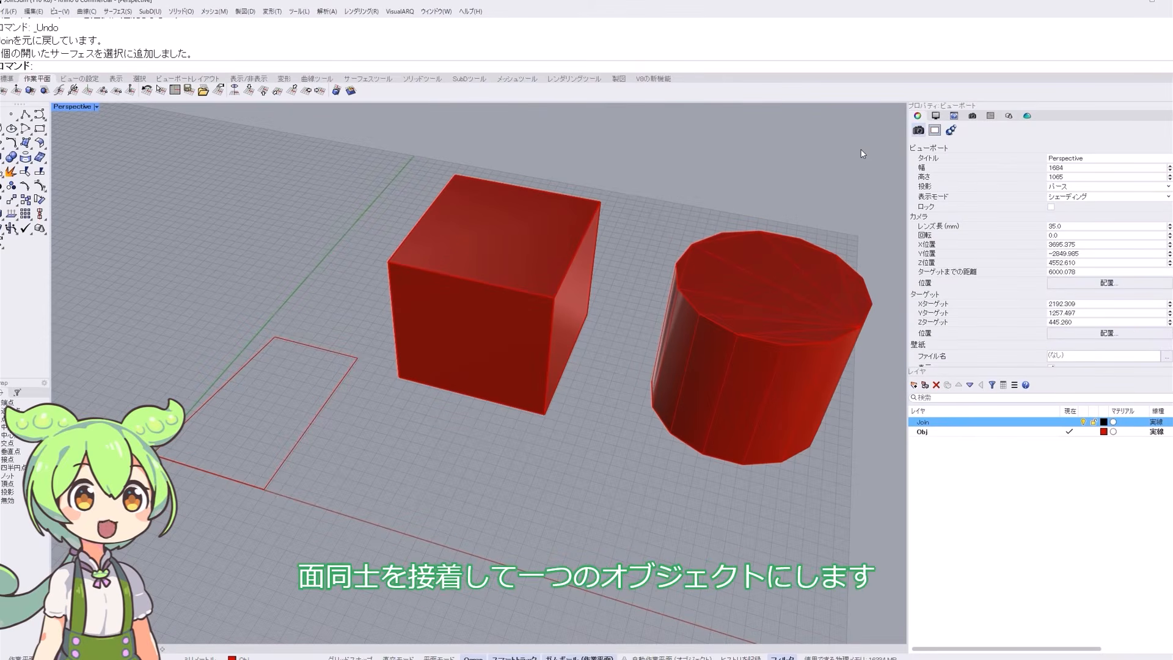
- Select the exploded rectangle's segments individually, and join two adjoining segments into one open curve with Join
left_click(301, 344)
left_click(221, 476)
left_click(308, 429)
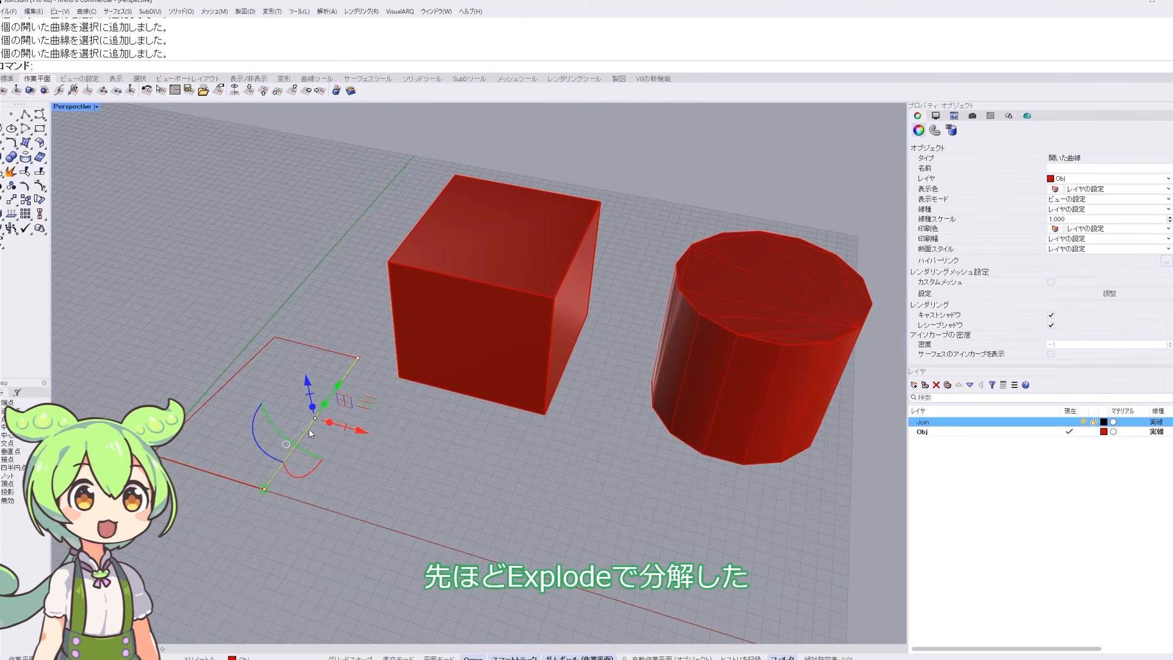
left_click(405, 460)
left_click_drag(364, 315, 318, 408)
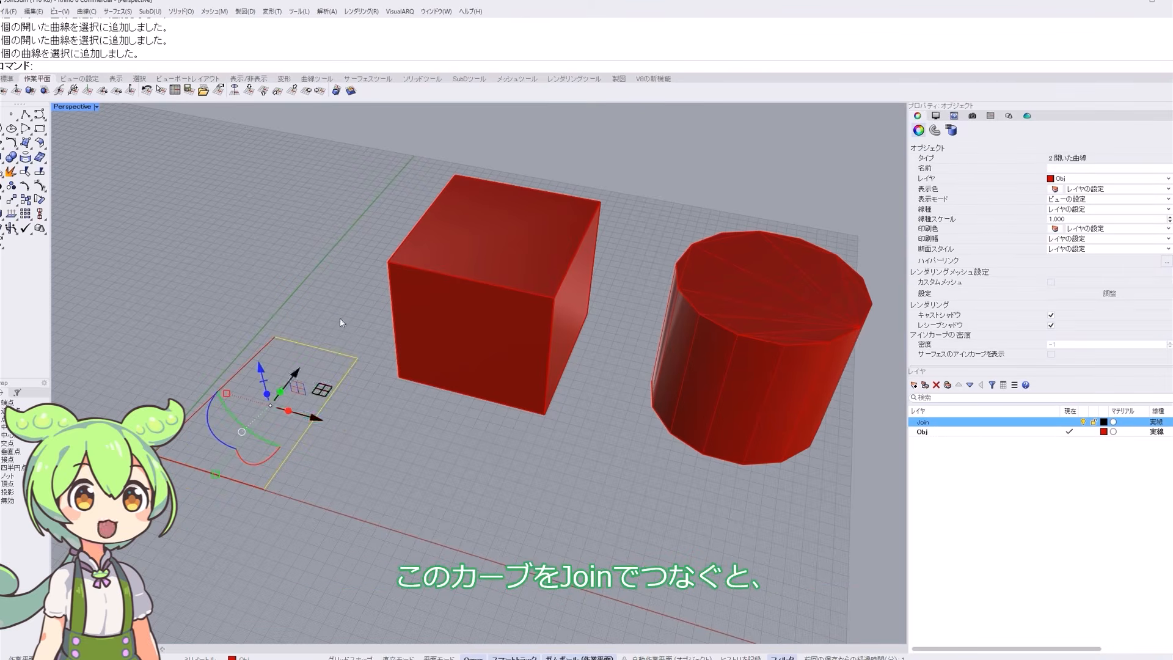
type("Join")
key("Return")
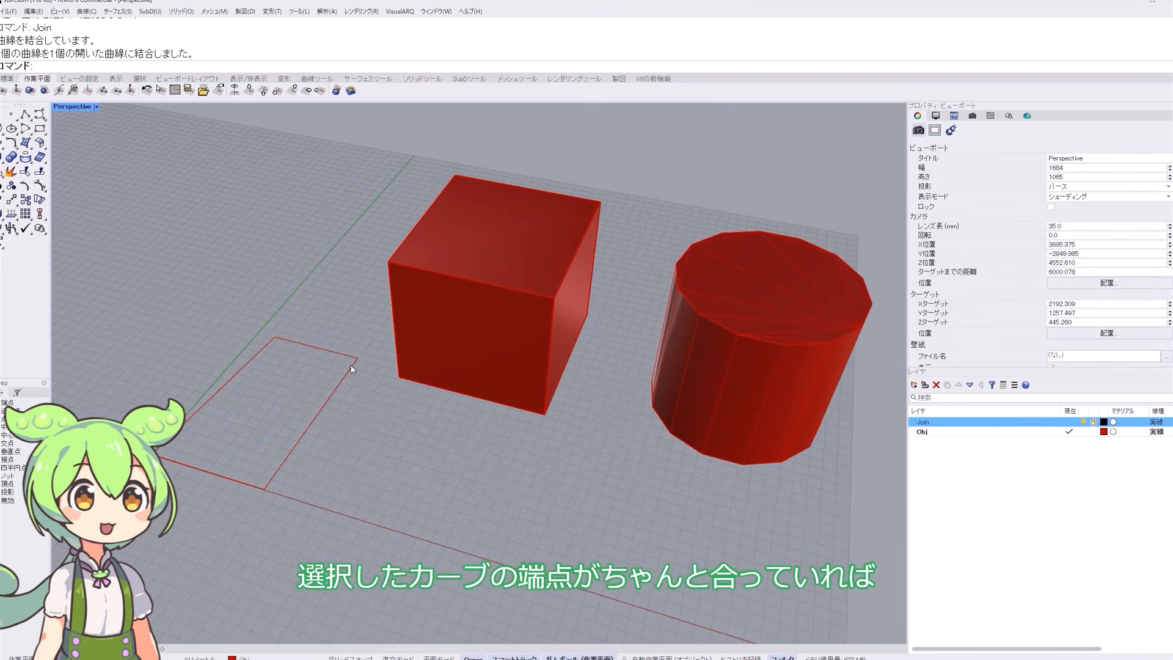
left_click(352, 366)
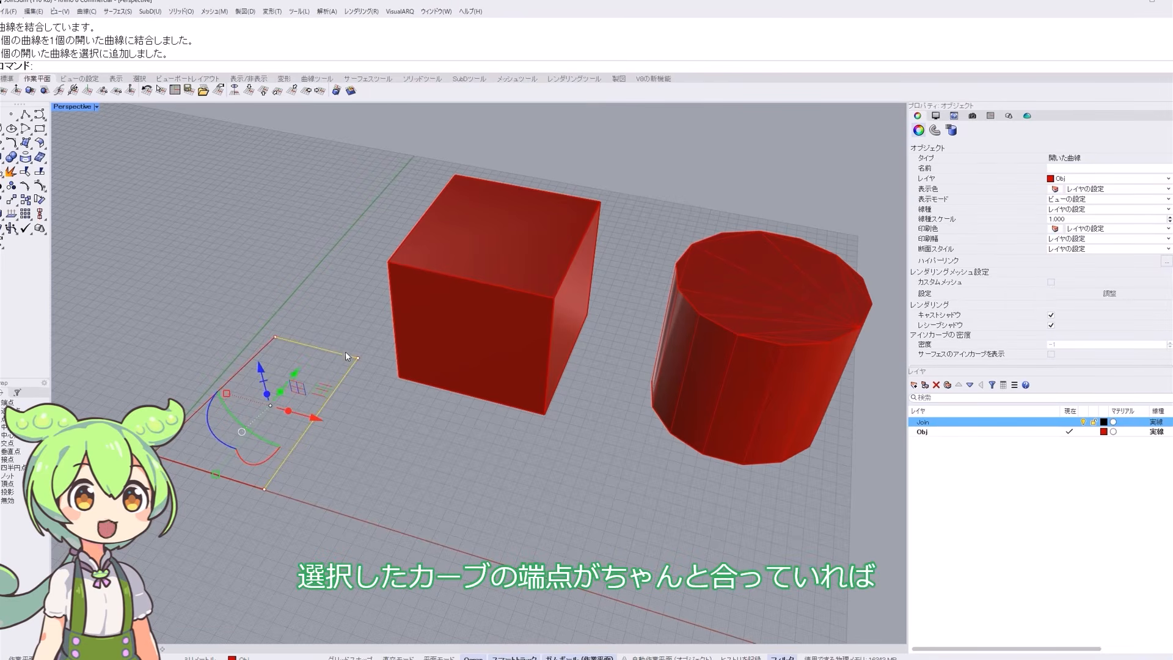
key("Escape")
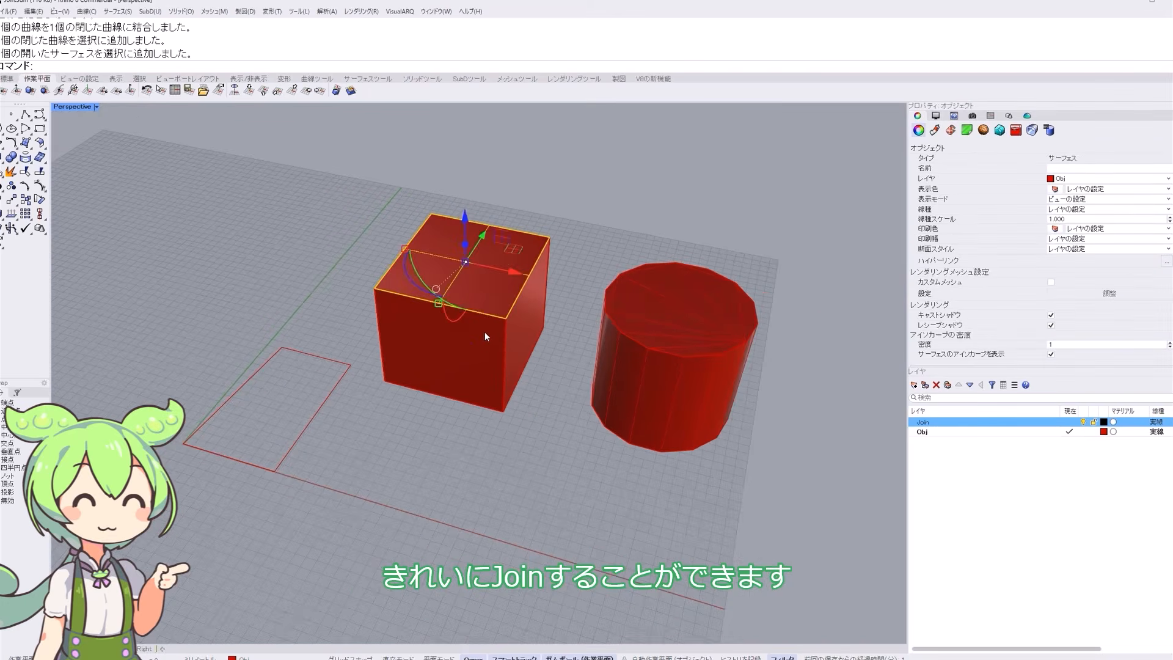
- Join the box's top and front faces into one open polysurface and select it
left_click(483, 339, "shift")
type("Join")
key("Return")
left_click(572, 395)
left_click(486, 371)
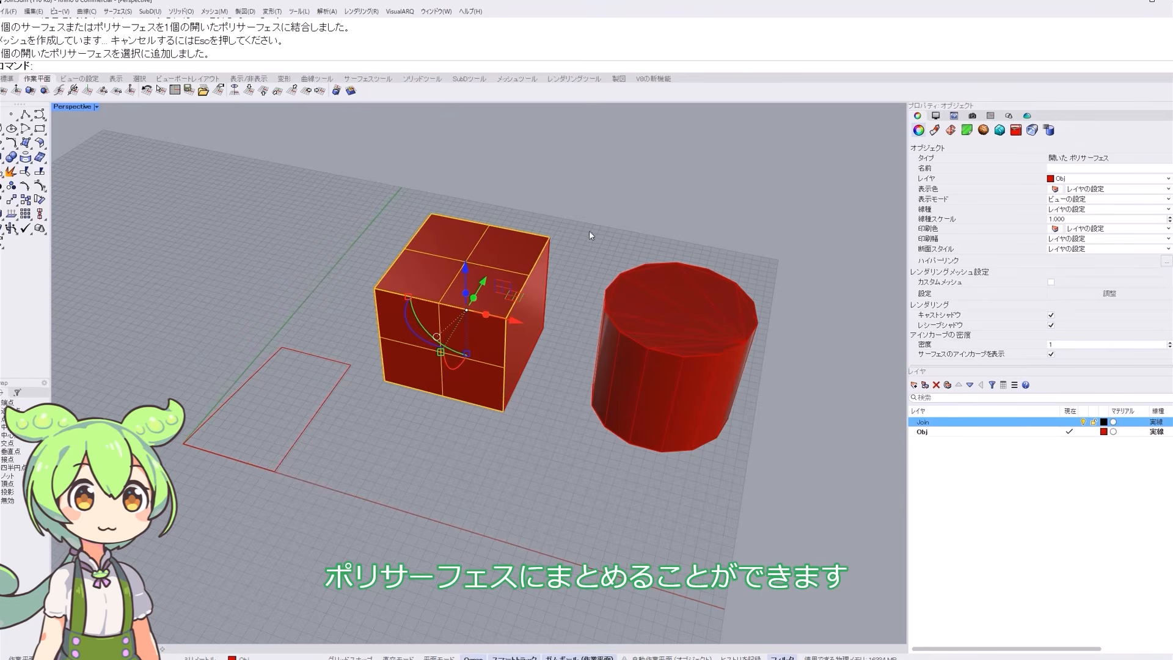
- Shift the box's adjacent side face slightly away from the edge and join it to the top-and-front polysurface
left_click(536, 304)
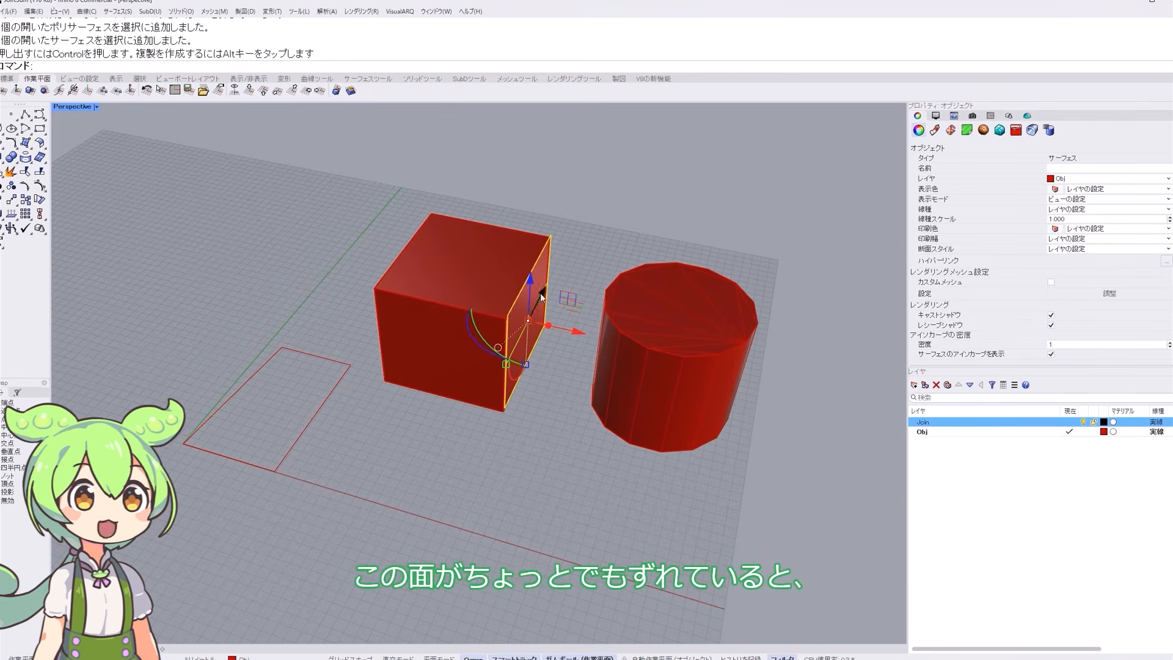
left_click(520, 246, "shift")
key("Return")
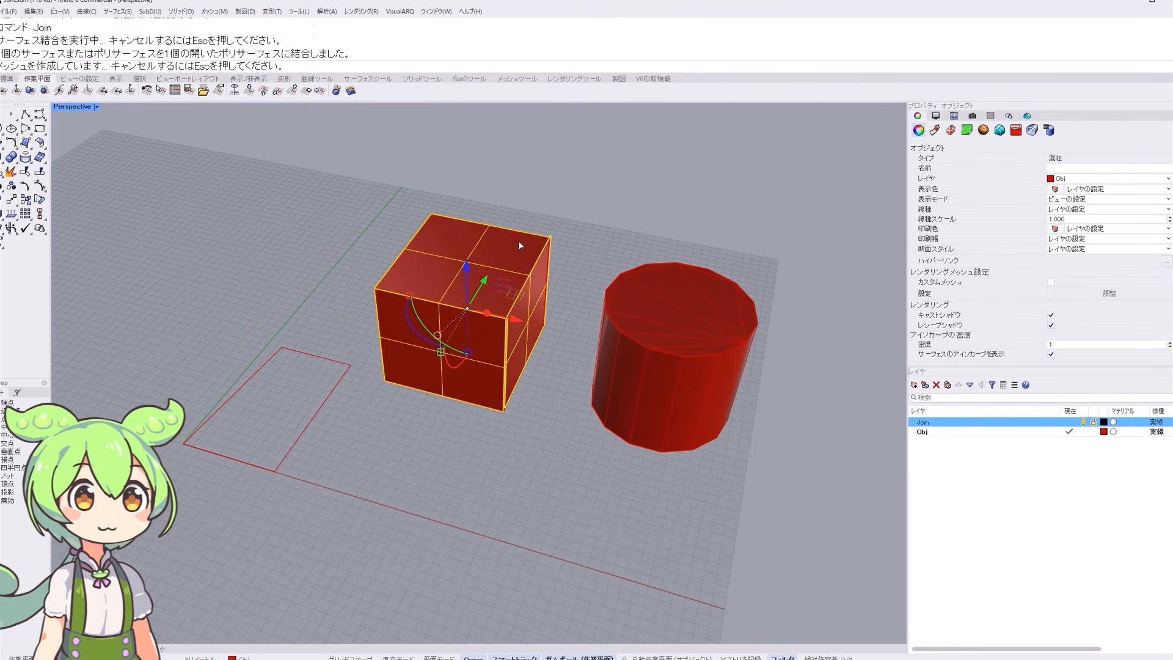
left_click(533, 298)
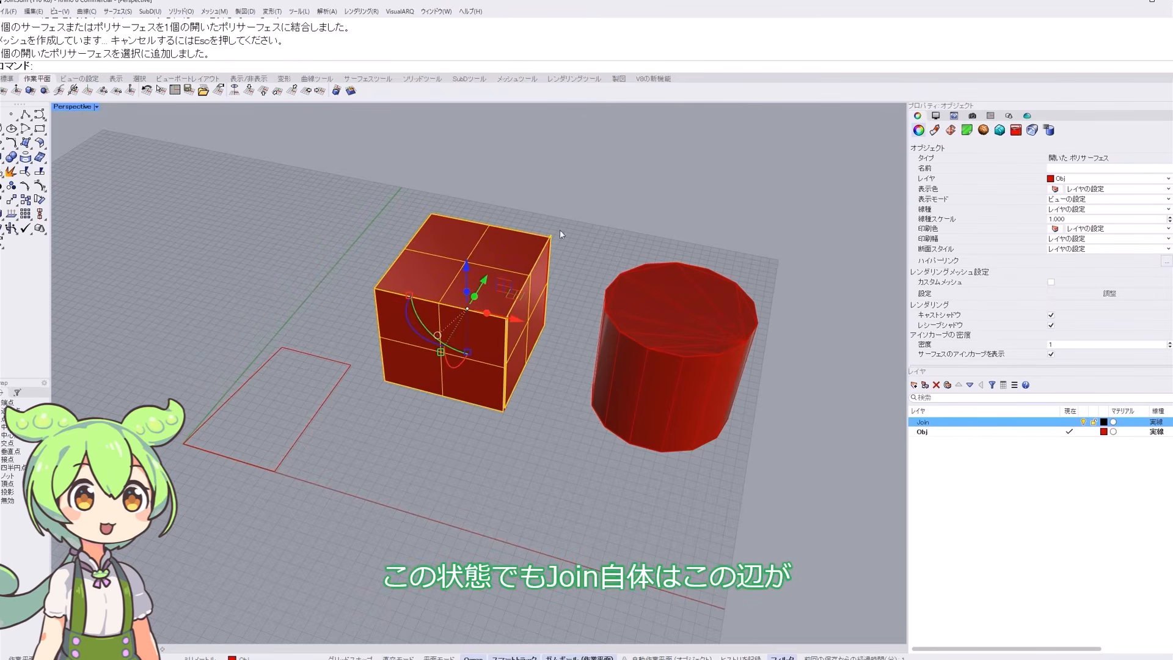
scroll(519, 301, "up", 3)
scroll(514, 305, "up", 2)
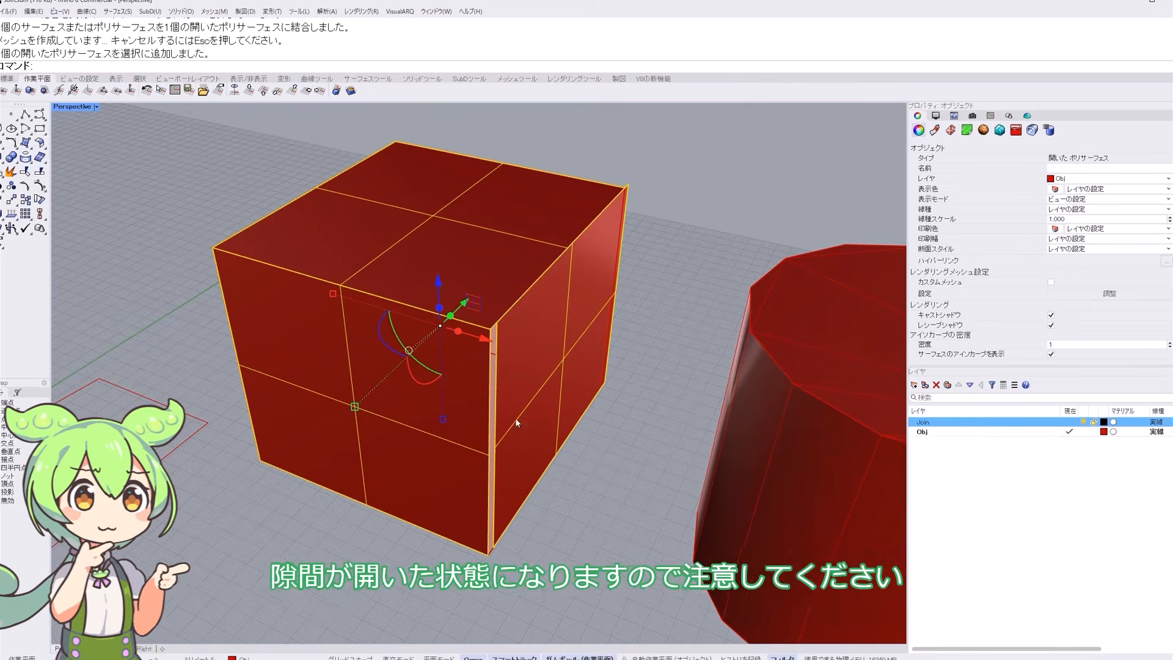
right_click_drag(515, 417, 461, 332)
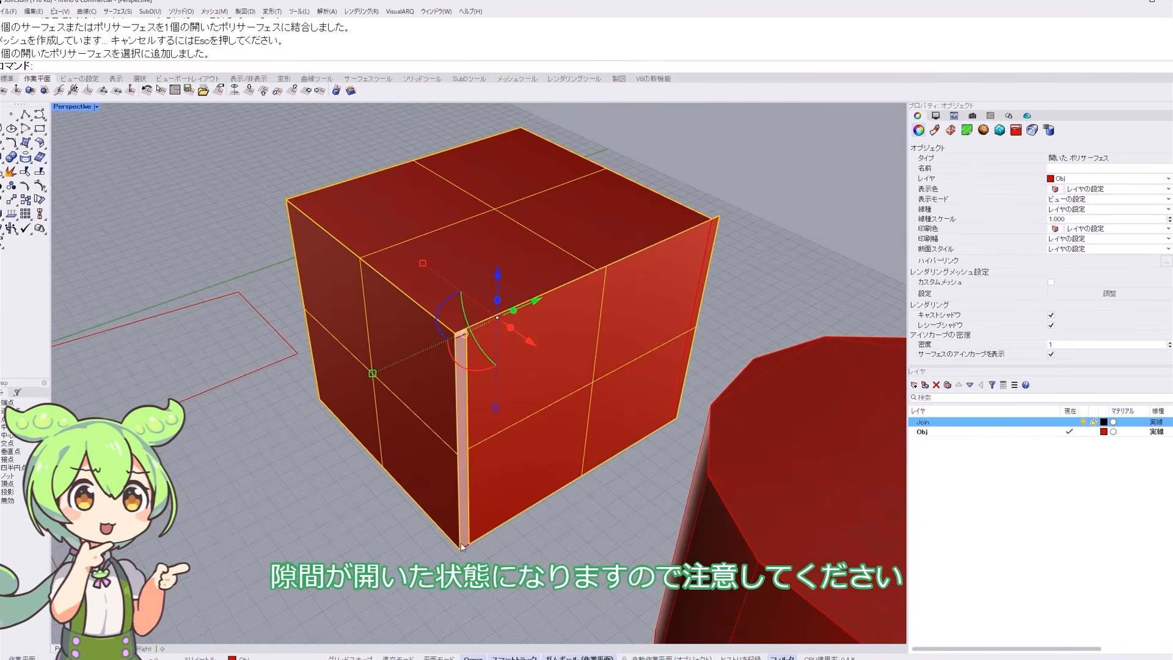
right_click_drag(454, 553, 485, 554)
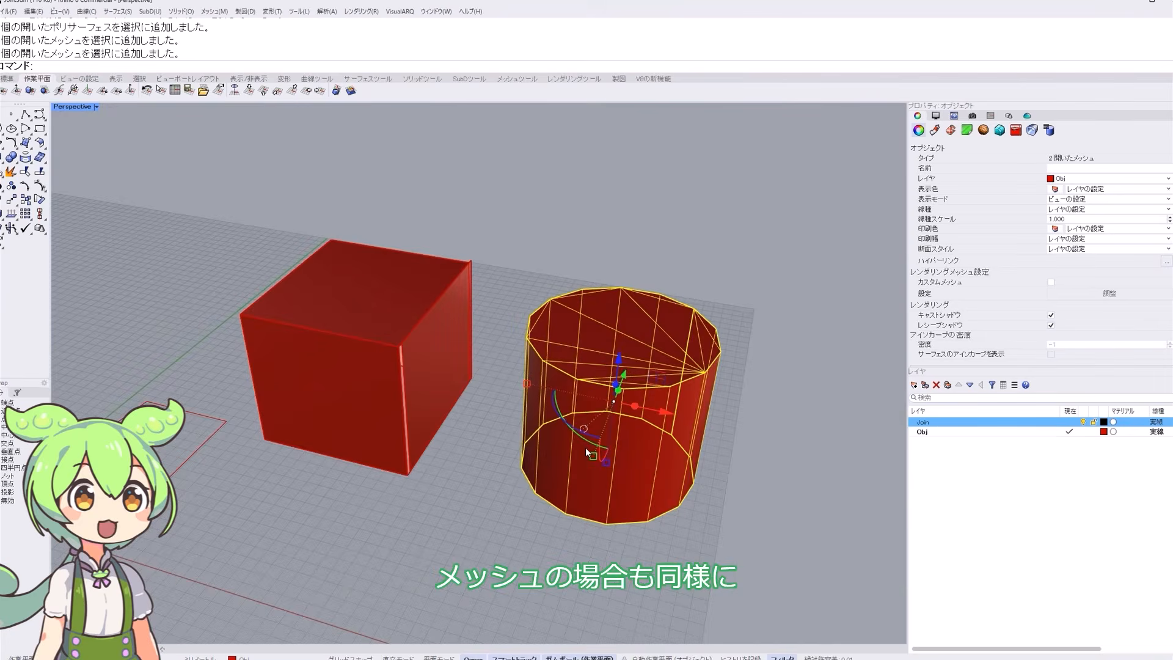
- Join the cylinder's top and side meshes into one open mesh
key("ctrl+j")
left_click(488, 332)
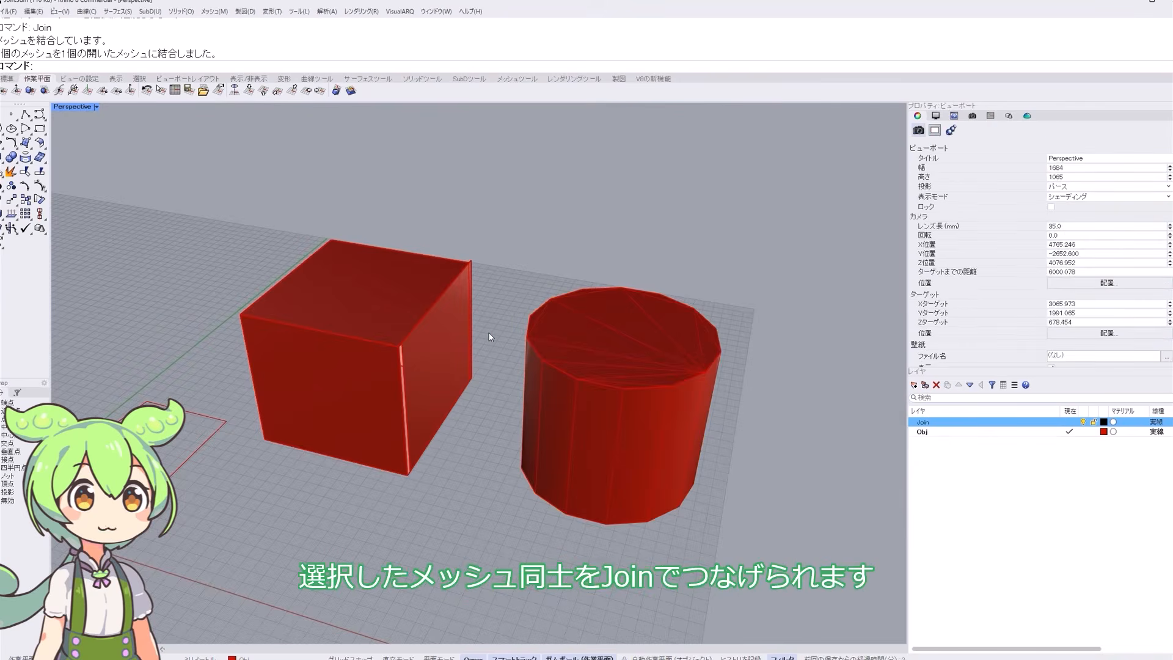
left_click(602, 336)
- Move the cylinder's bottom mesh down to leave a gap, and join it with the upper mesh
right_click_drag(603, 336, 608, 202)
left_click(641, 463)
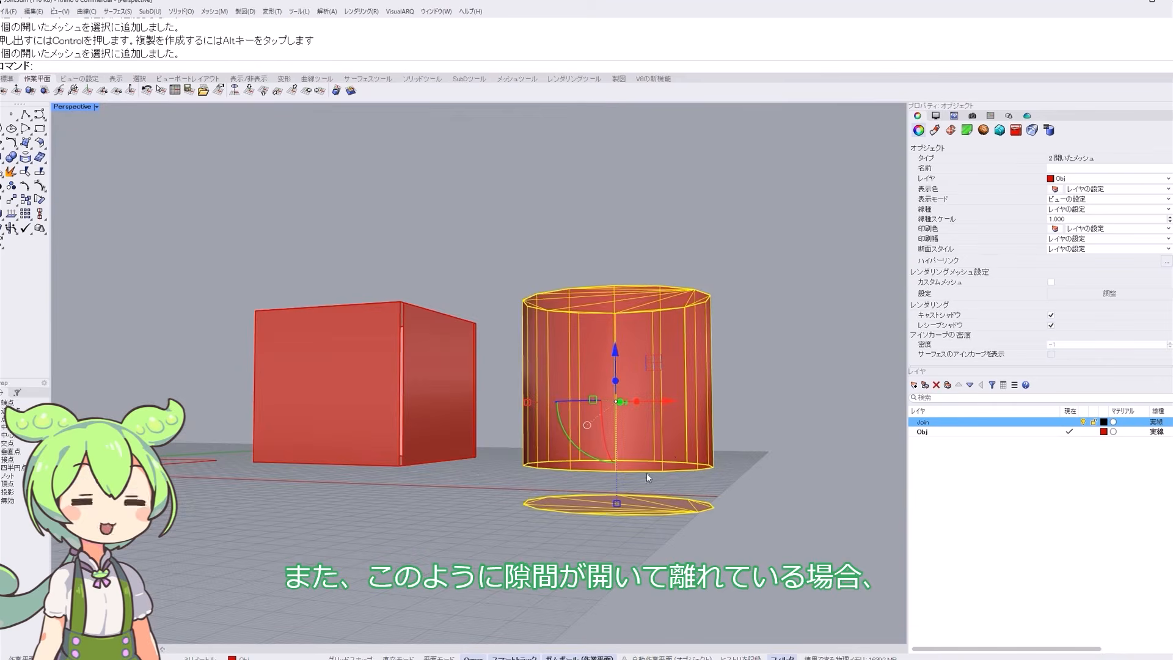
key("ctrl+j")
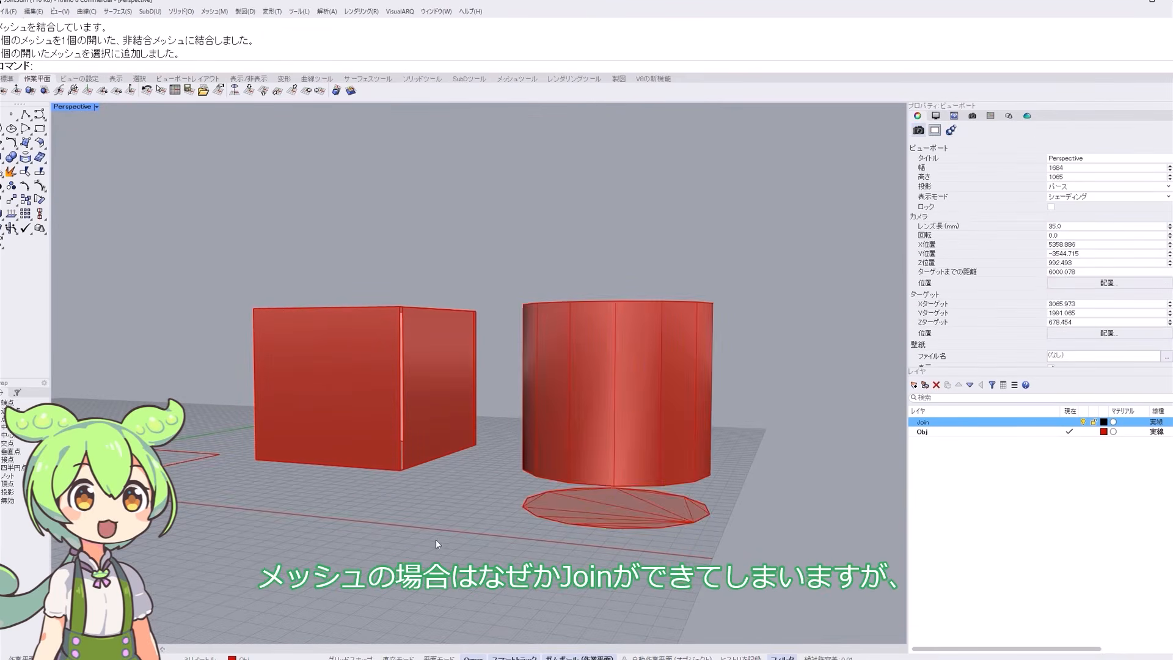
- Move the box's bottom surface straight down, away from the rest of the box
scroll(435, 540, "down", 3)
scroll(588, 508, "up", 5)
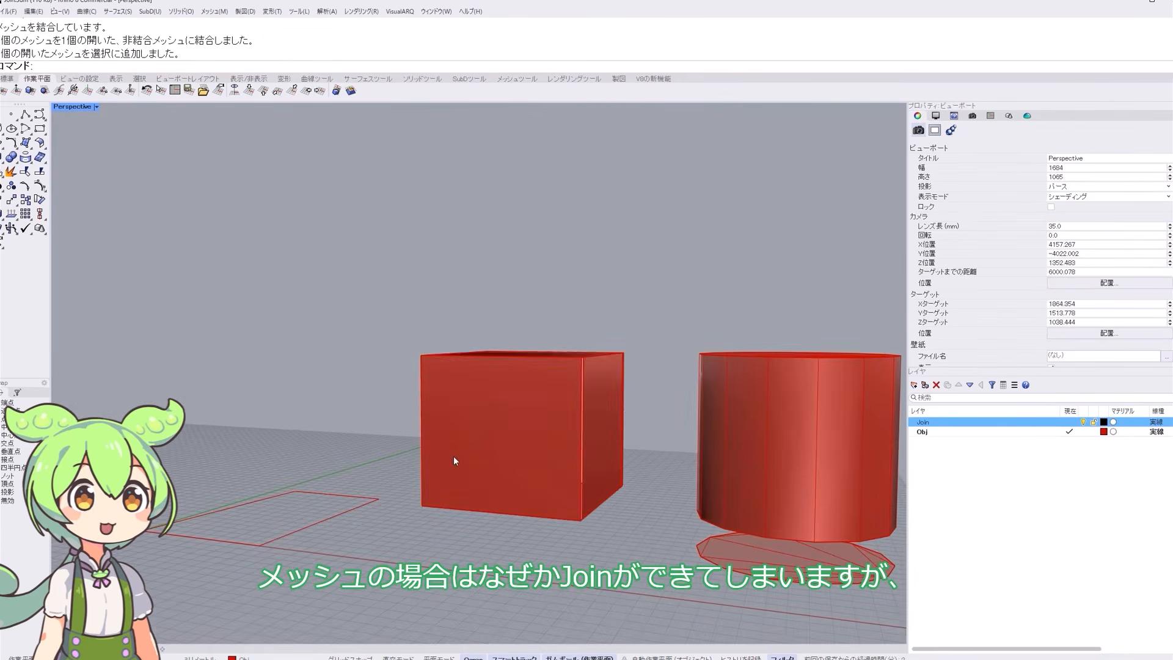
left_click(508, 435)
right_click_drag(554, 544, 550, 465)
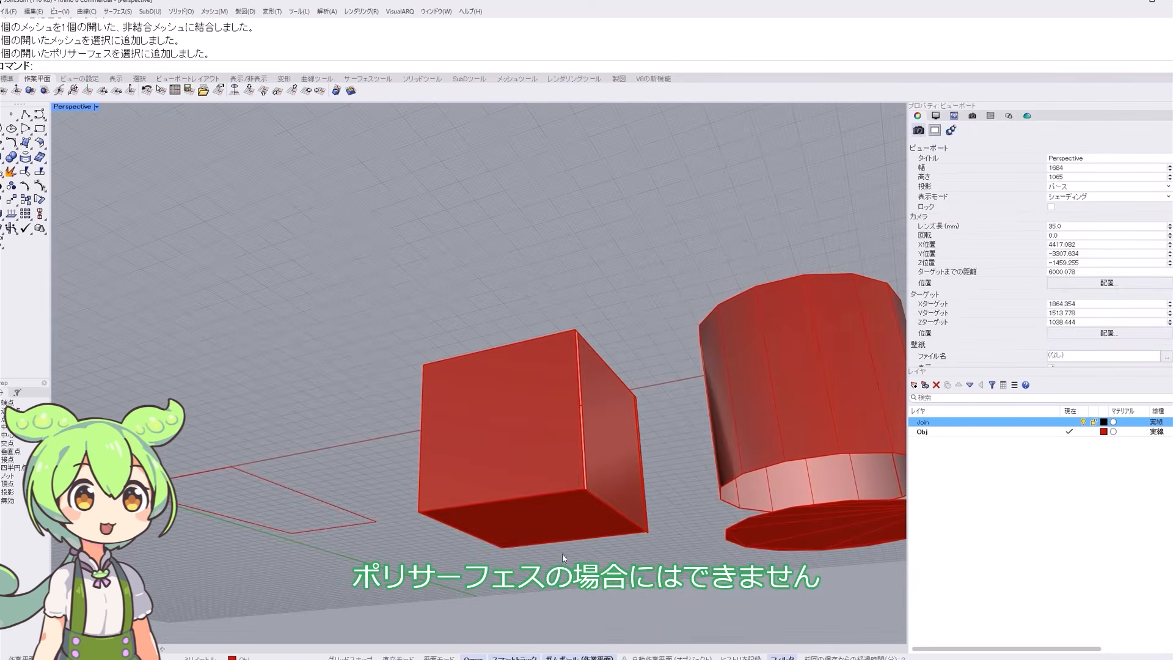
left_click(543, 480, "ctrl+shift")
left_click_drag(536, 472, 538, 529)
- Try to join the lowered bottom surface with the box polysurface, and select each part to check
left_click(548, 450, "shift")
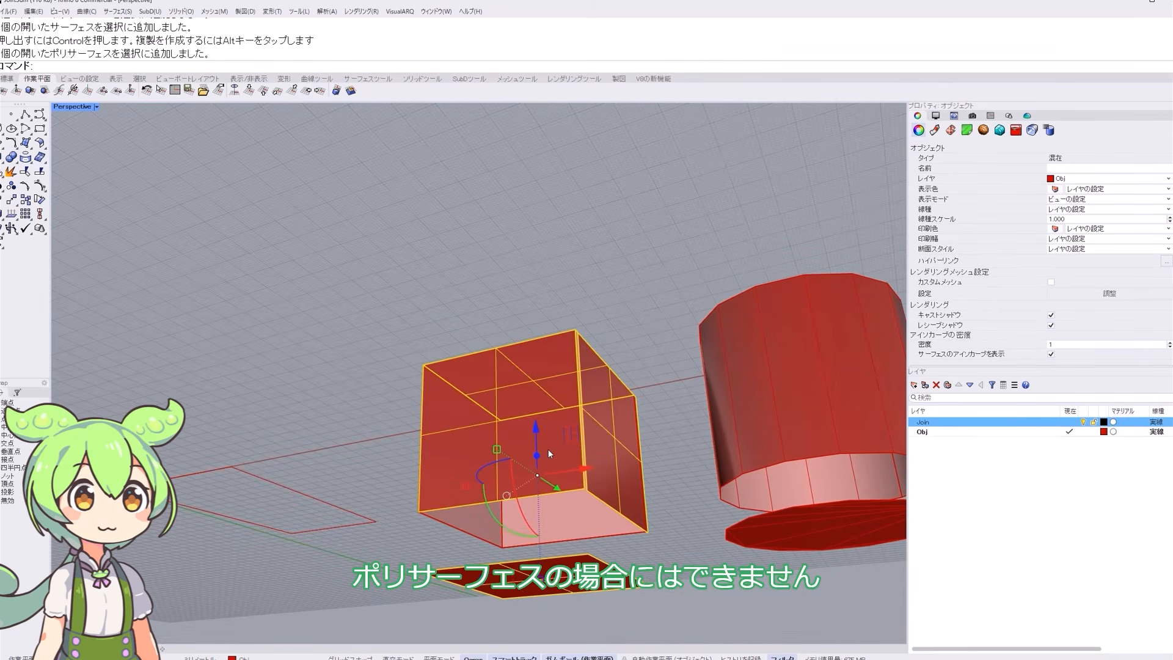
type("J")
key("Return")
left_click(548, 450)
left_click(533, 574)
left_click(492, 467)
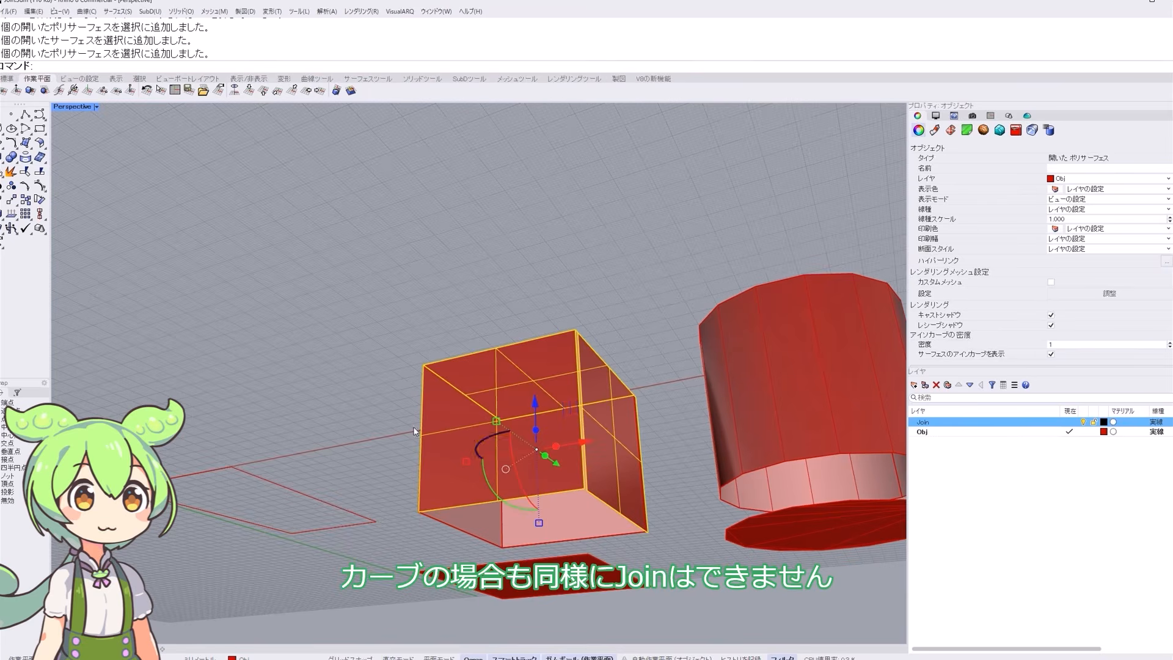
left_click(341, 393)
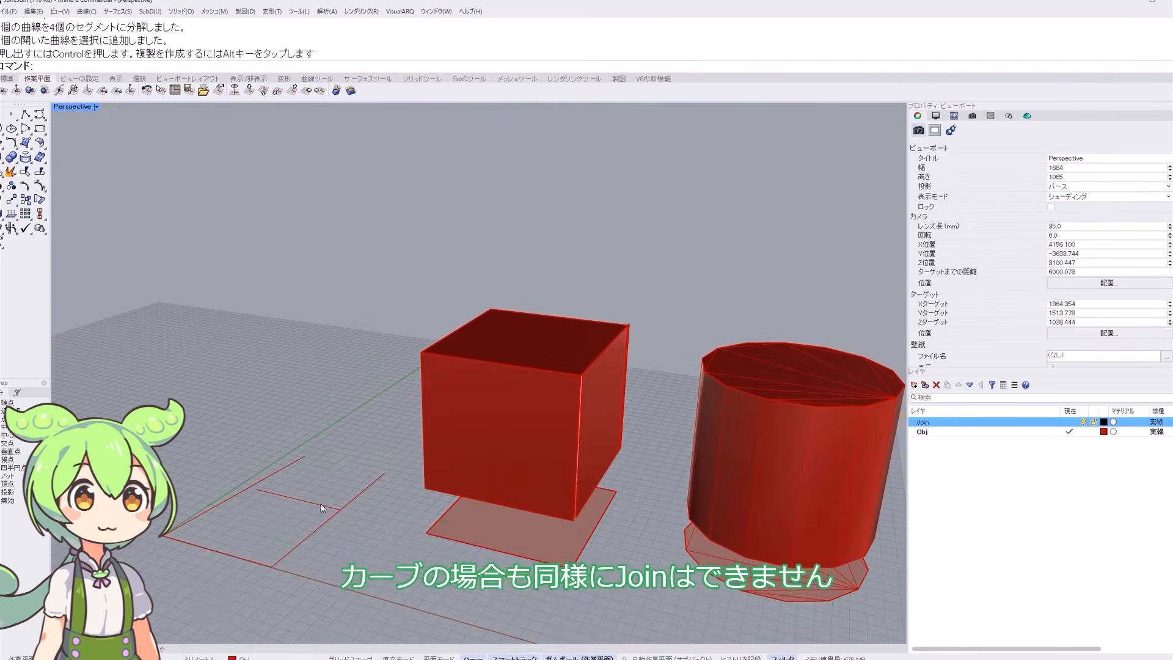
- Try to join the two rectangle segments that meet in a T shape
left_click(320, 503)
left_click(324, 523, "shift")
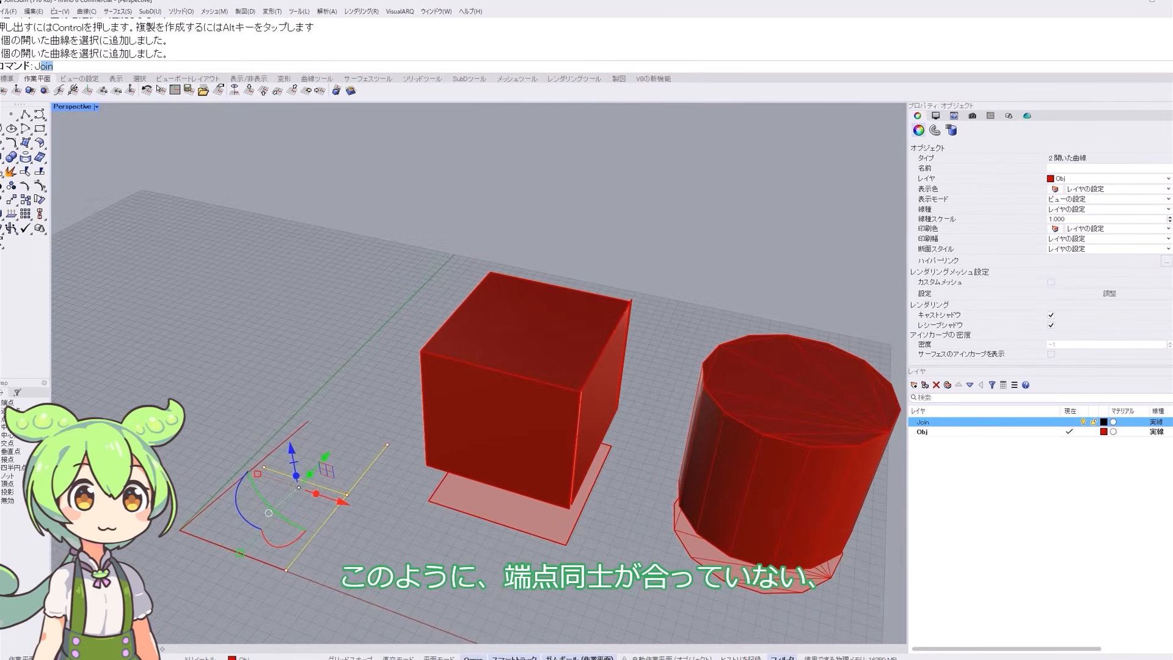
key("Return")
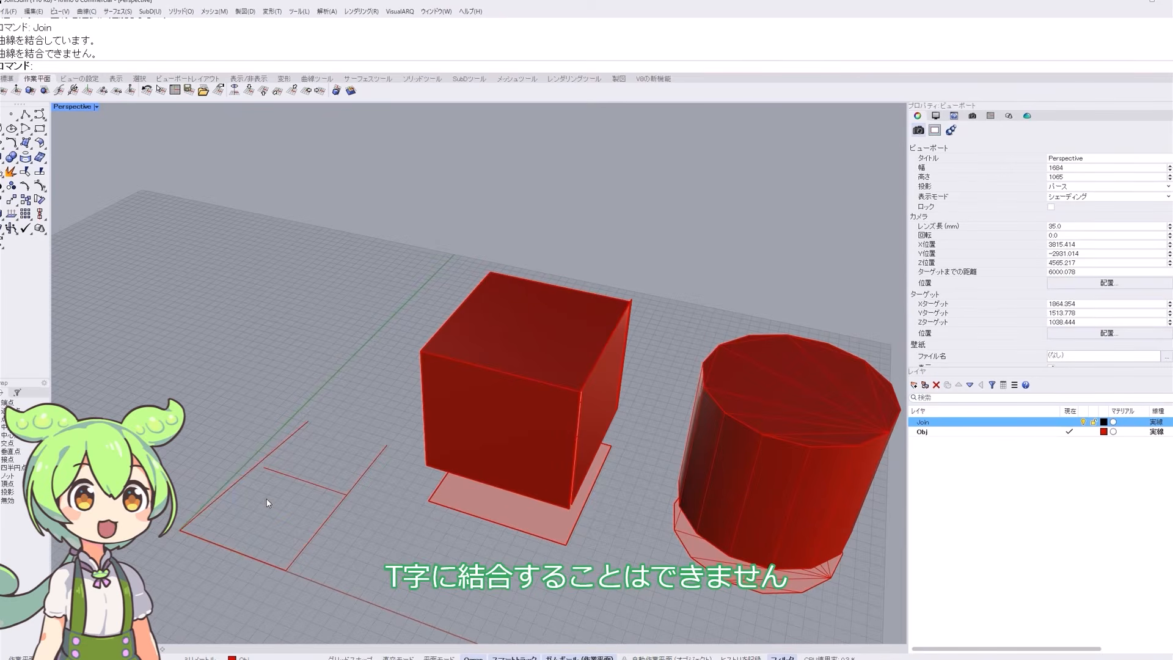
right_click_drag(266, 497, 379, 474, "shift")
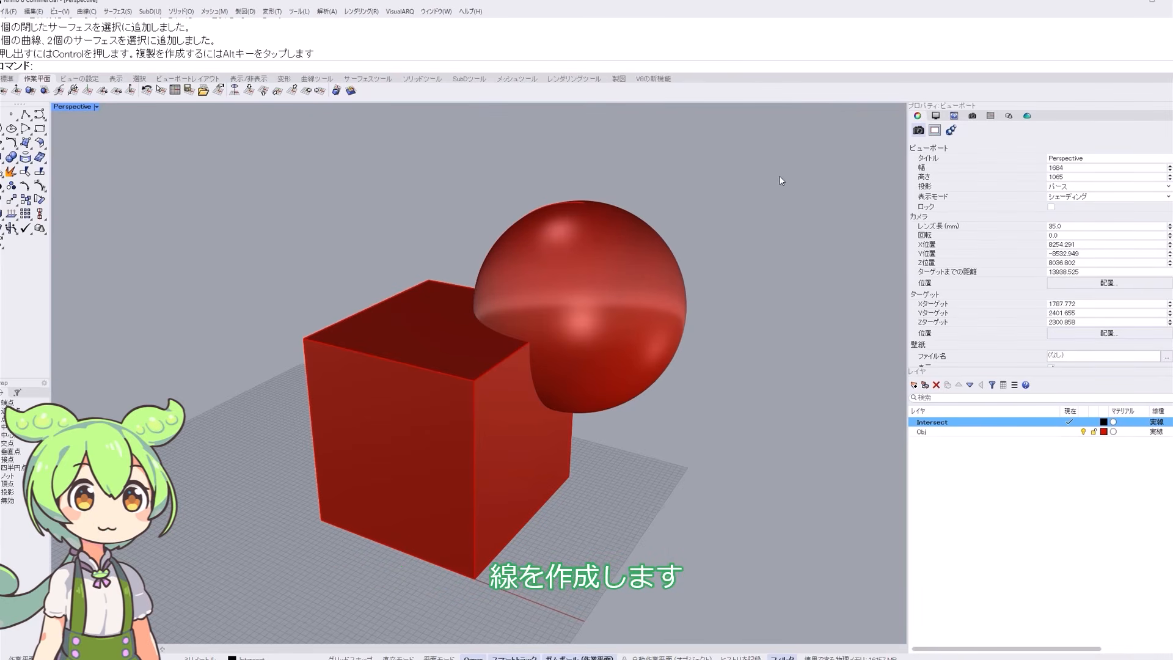
- Create the intersection curve between the box and the sphere with Intersect
key("Return")
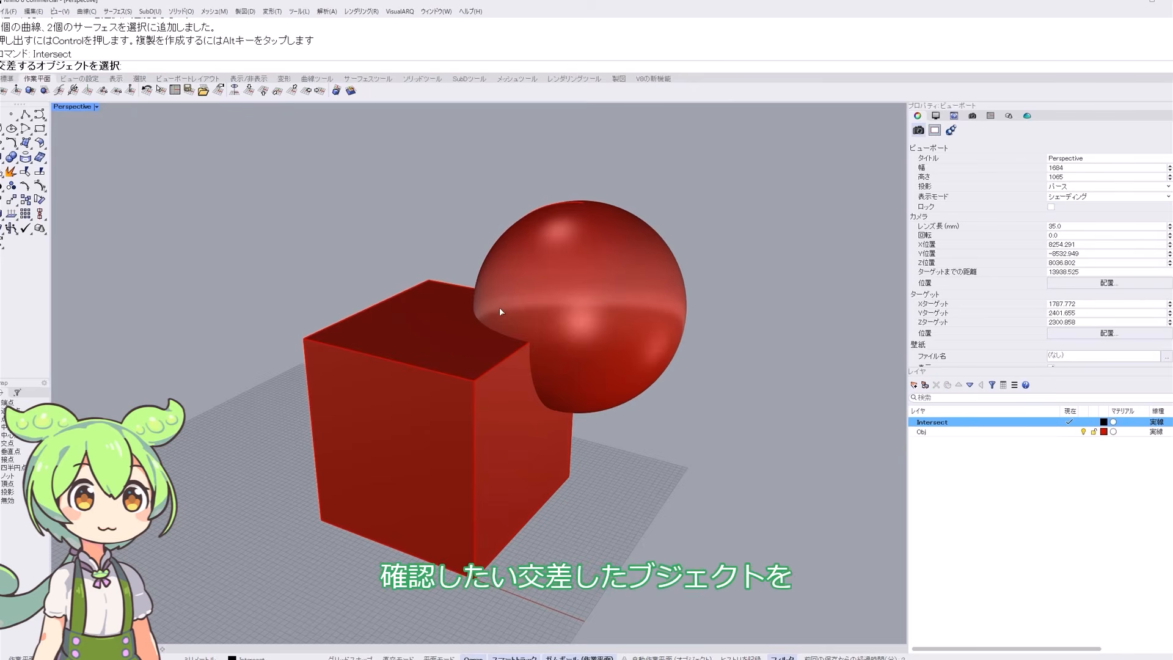
left_click(460, 350)
left_click(588, 296)
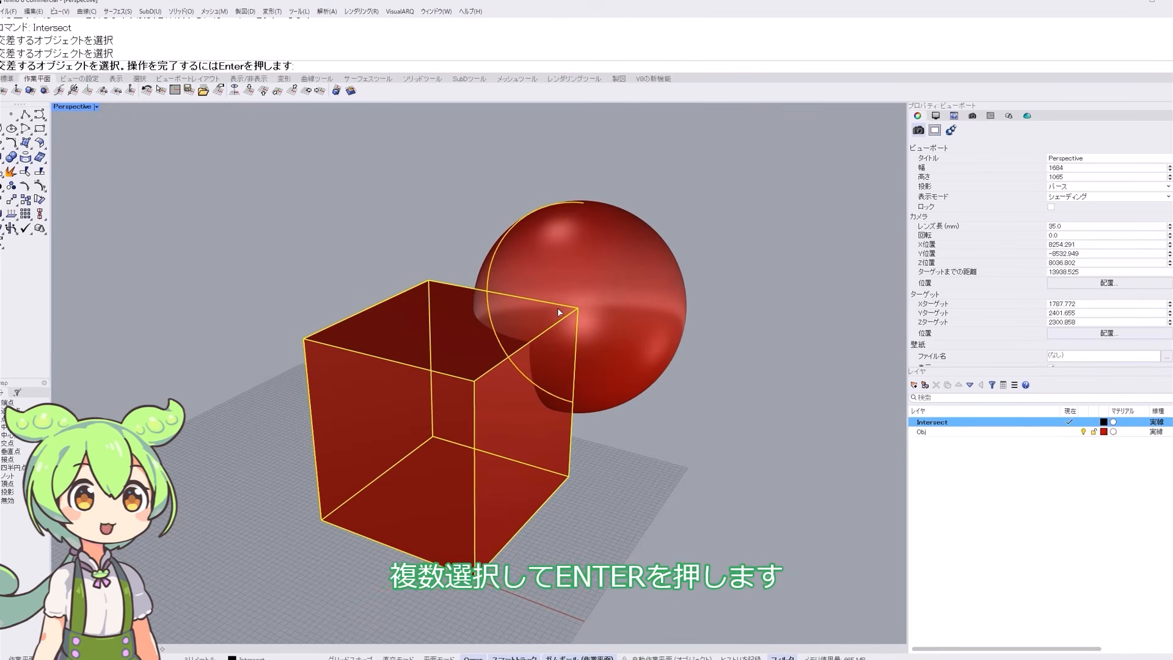
key("Return")
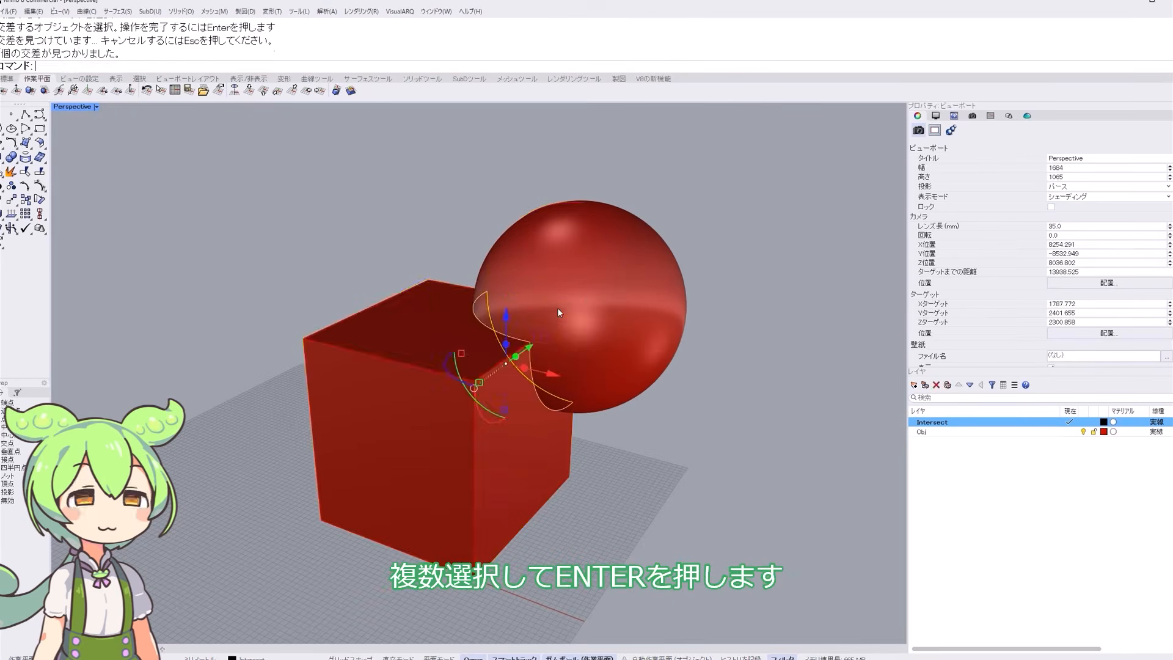
- Move the intersection curve away from the box and sphere, and delete it
left_click_drag(556, 375, 272, 288)
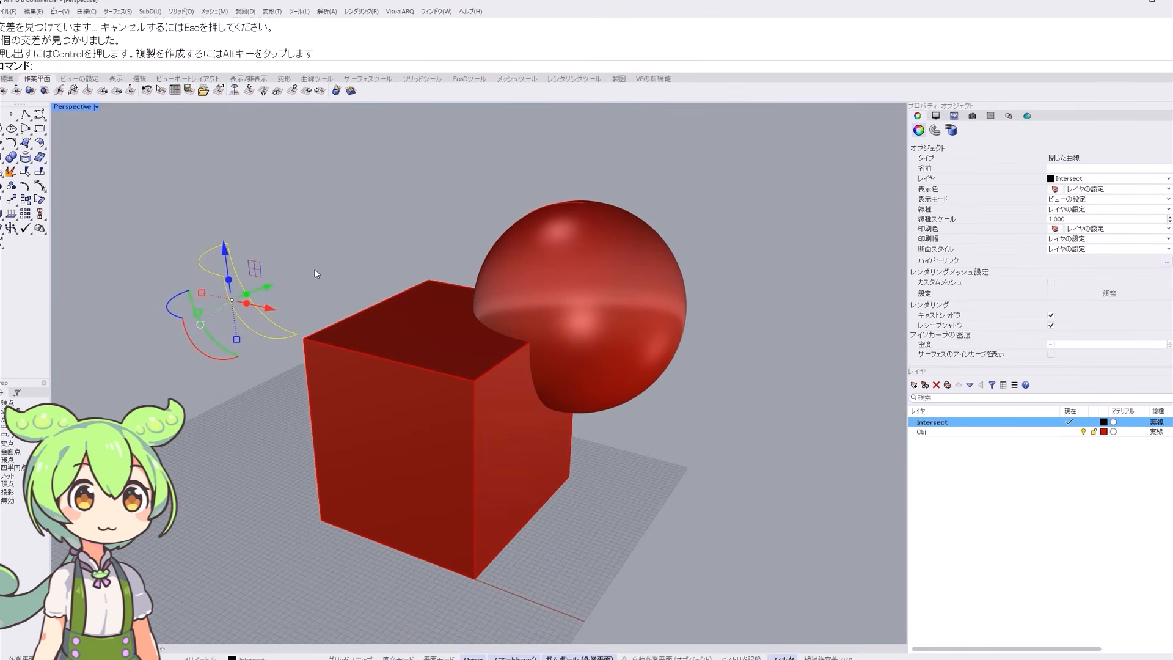
key("Delete")
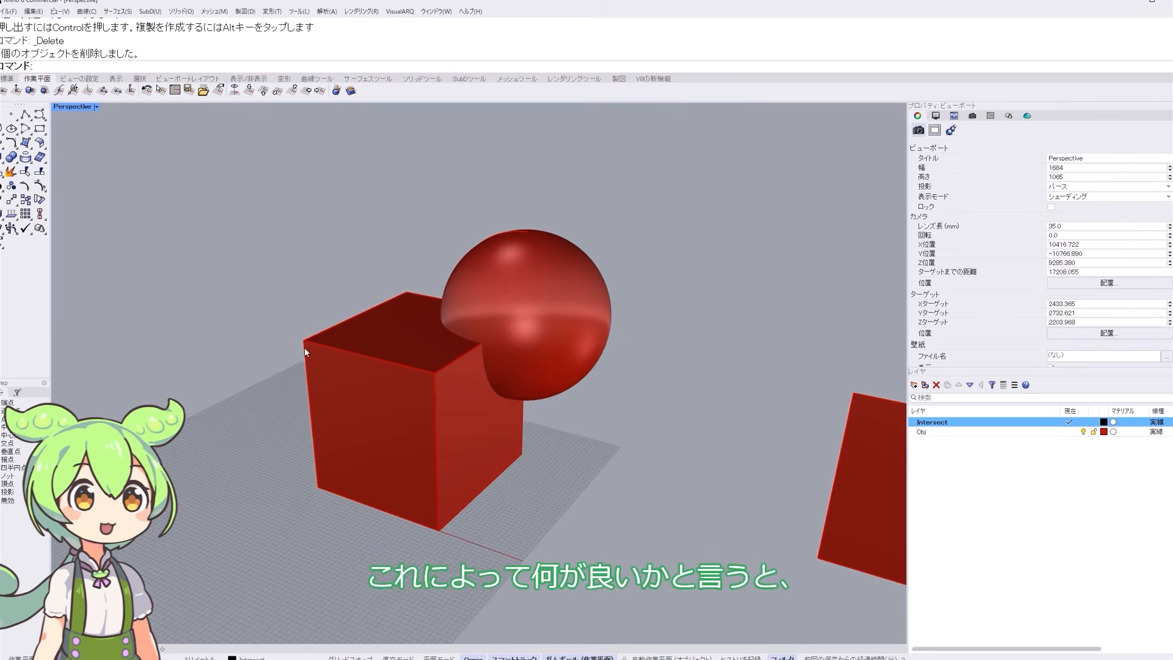
- Try to join the two separate surfaces that meet at a corner beside the box and sphere
scroll(312, 355, "down", 5)
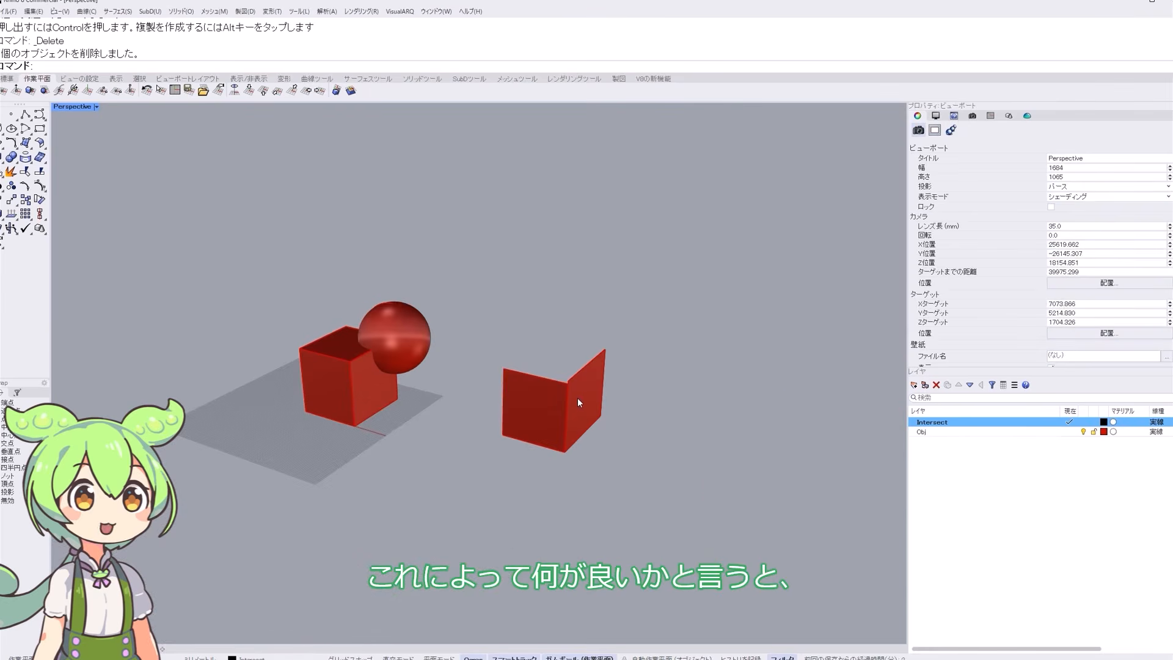
scroll(571, 403, "up", 3)
left_click(503, 397)
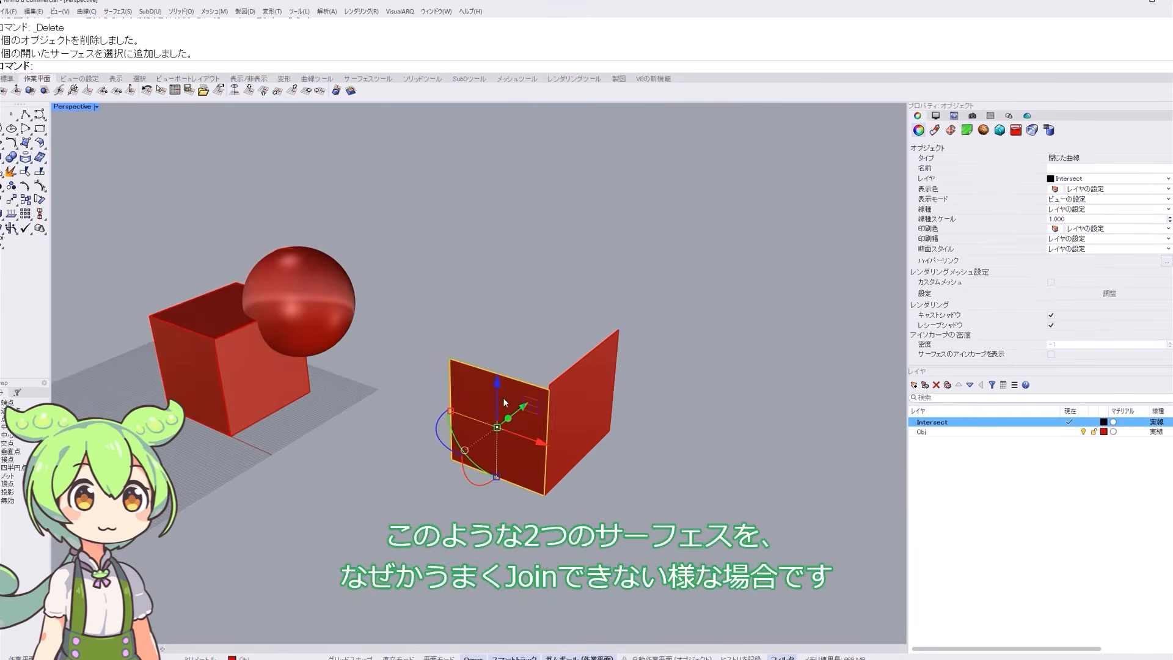
left_click(585, 389, "shift")
type("Join")
key("Return")
left_click(504, 396)
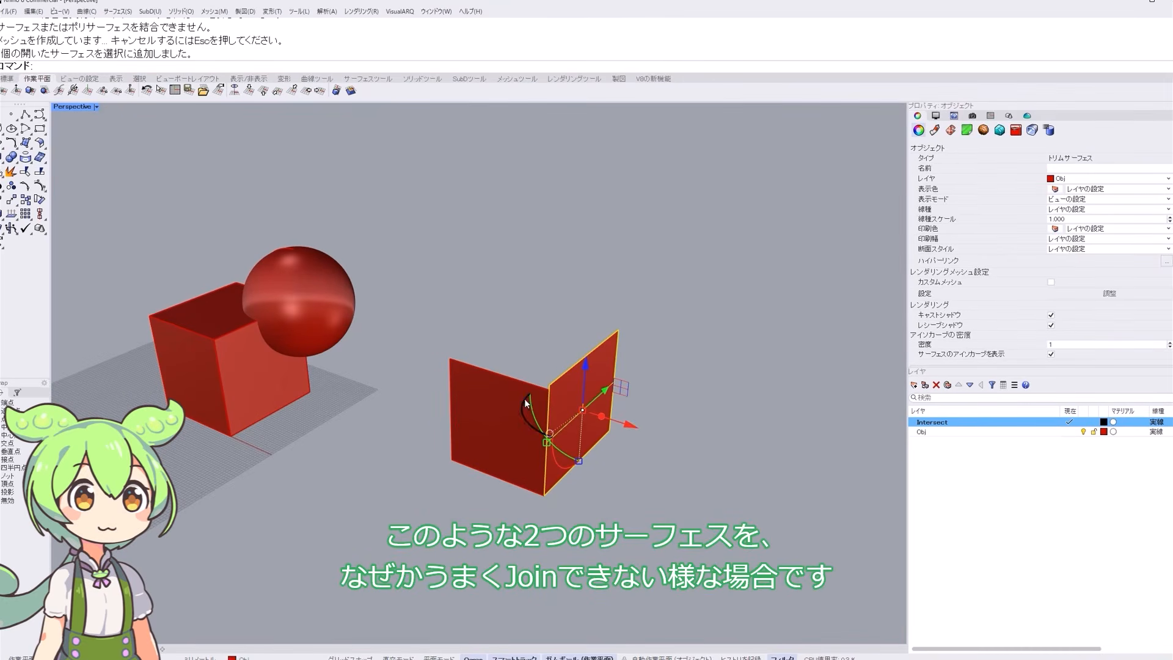
- Create the intersection curve between the two surfaces meeting at the corner with Intersect
left_click(504, 394)
left_click(584, 336)
scroll(596, 403, "up", 2)
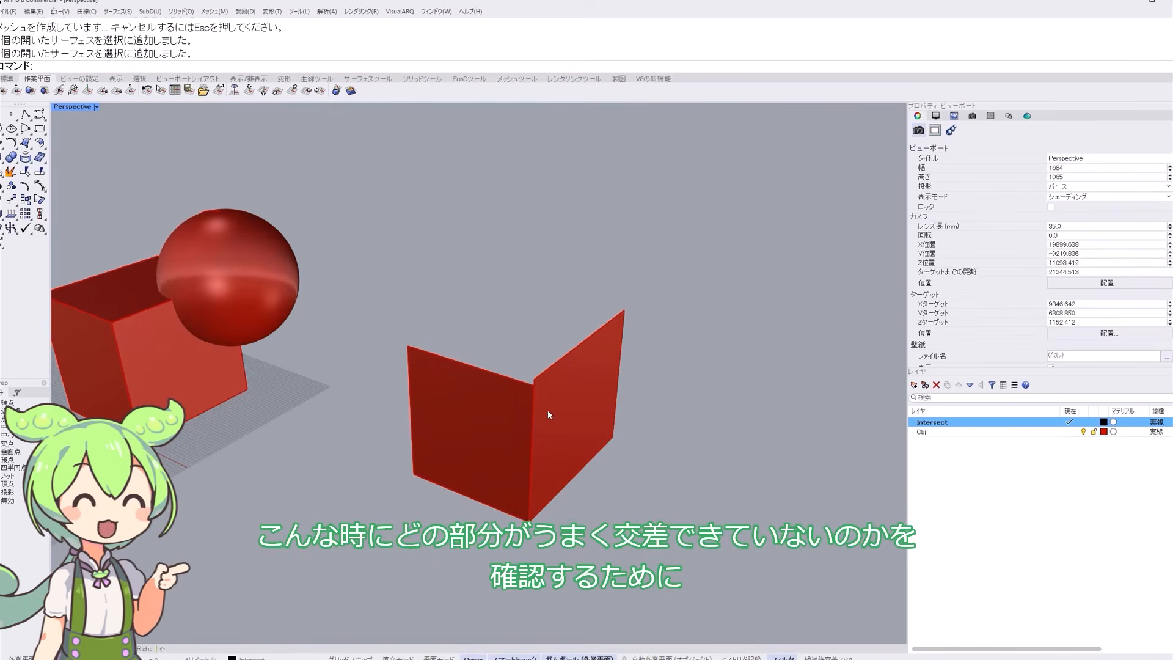
left_click(524, 406)
left_click(570, 394, "shift")
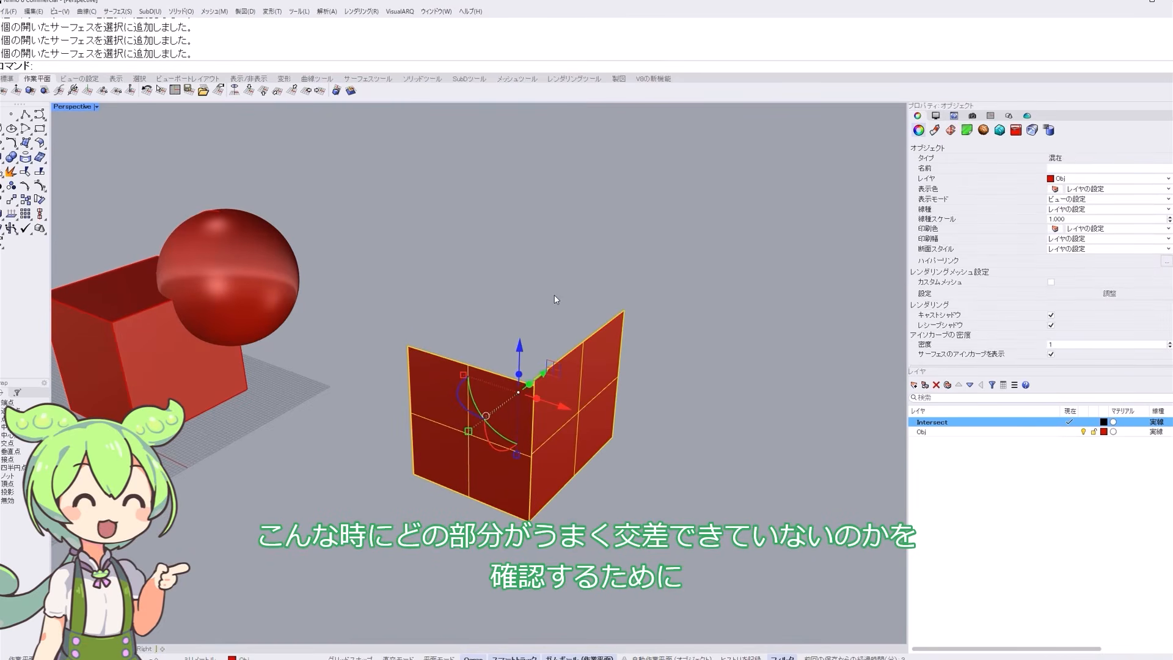
type("Intersect")
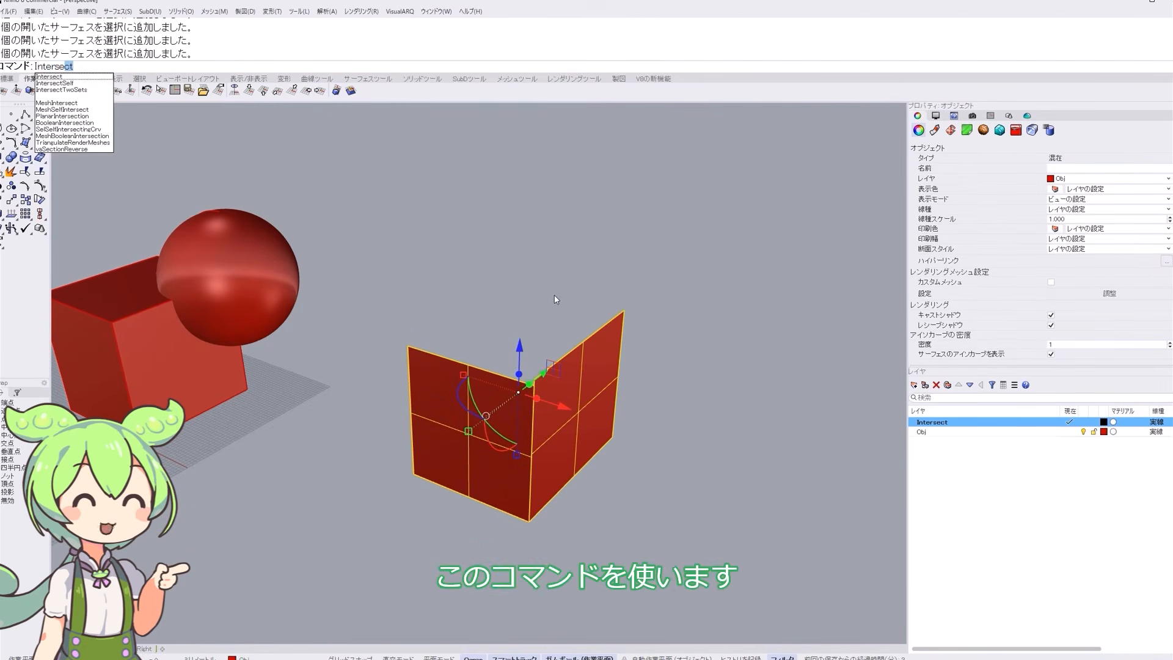
key("Return")
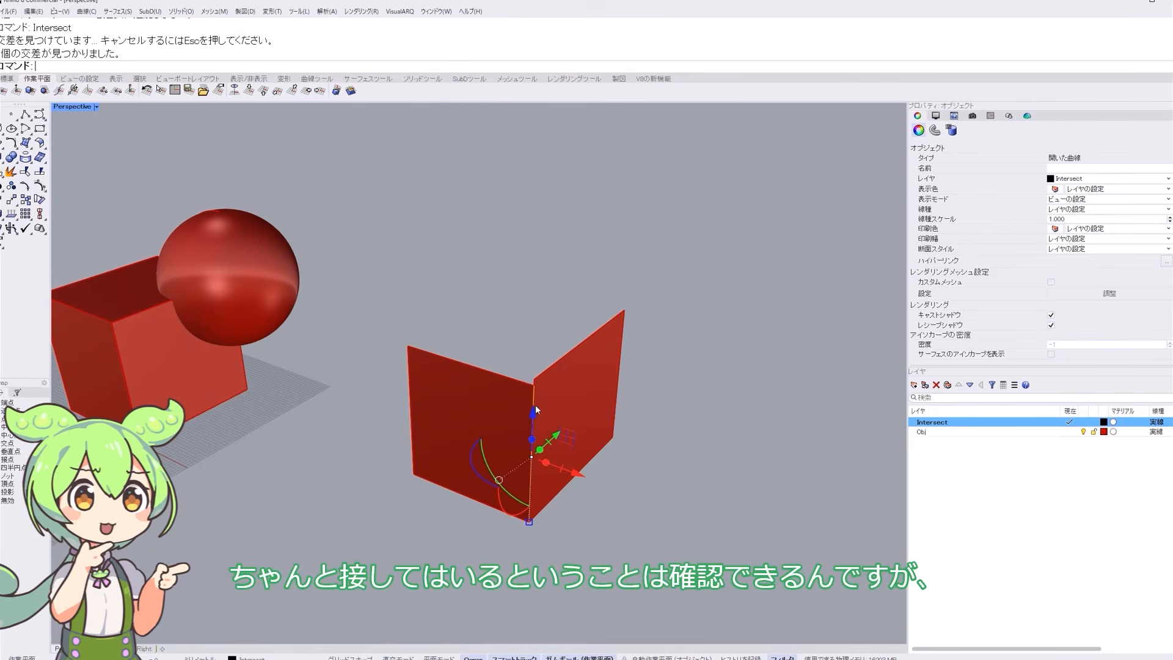
- Stretch the corner intersection curve vertically so it extends beyond the edges of both surfaces
right_click_drag(573, 515, 541, 489)
scroll(486, 350, "up", 2)
scroll(486, 351, "up", 5)
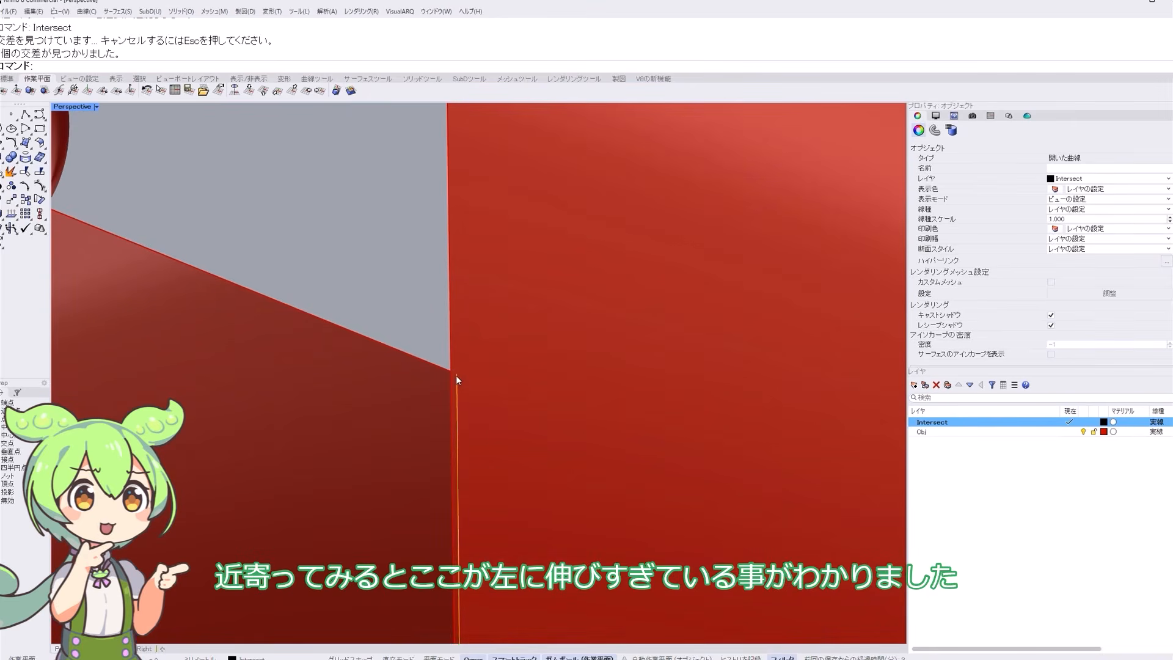
scroll(456, 375, "down", 7)
left_click_drag(504, 538, 503, 625)
scroll(496, 320, "up", 6)
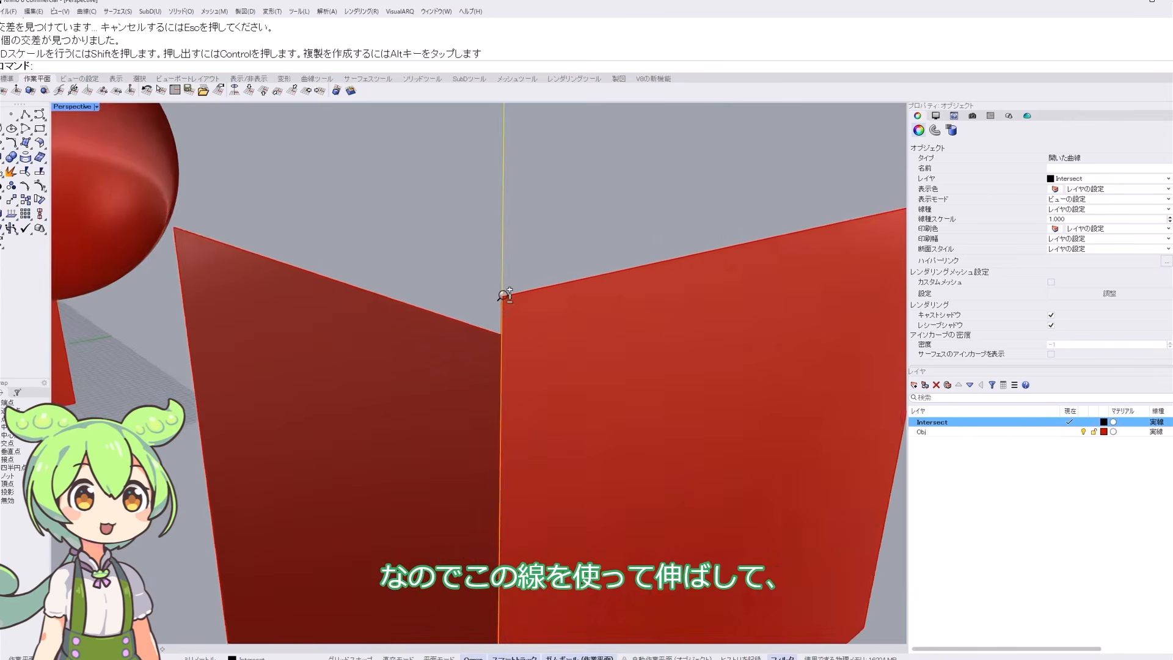
- Trim off the surface sliver projecting past the intersection curve at the corner, and join the two surfaces
type("Tr")
key("Return")
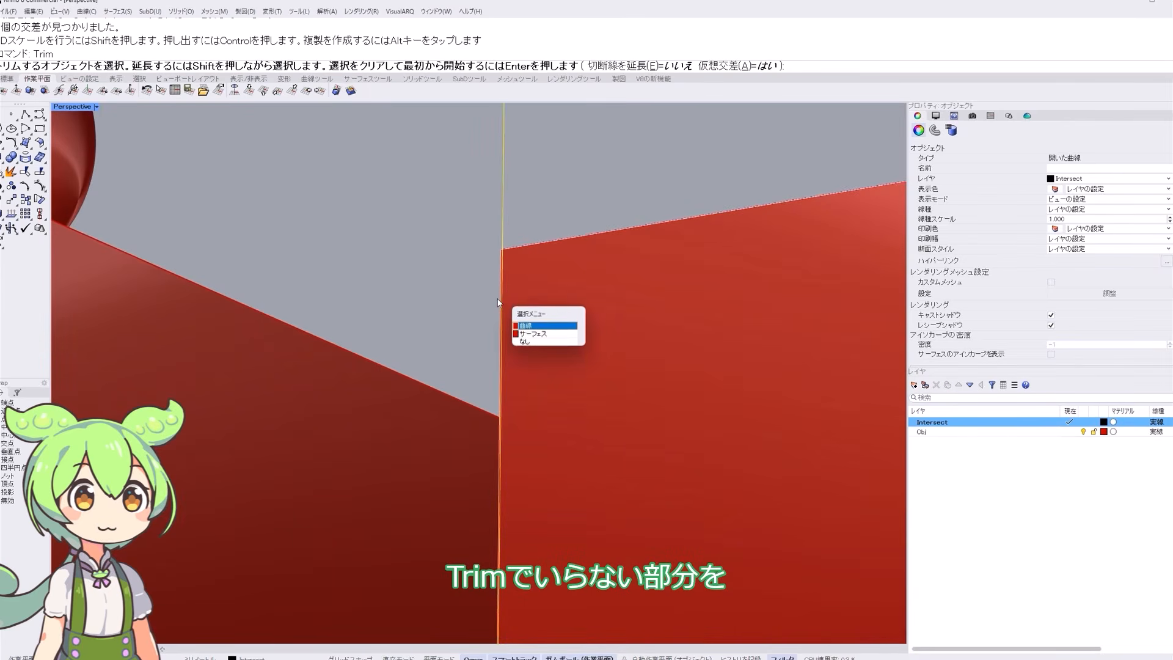
left_click(500, 304)
left_click(530, 326)
key("Return")
left_click(502, 238)
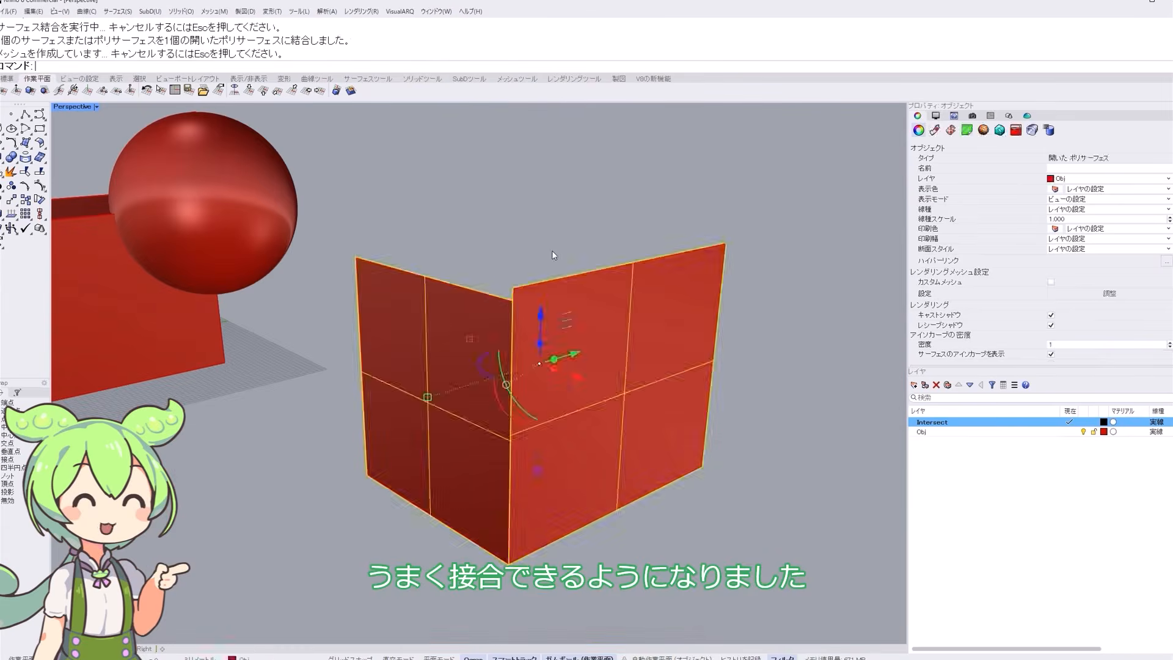
left_click(481, 331)
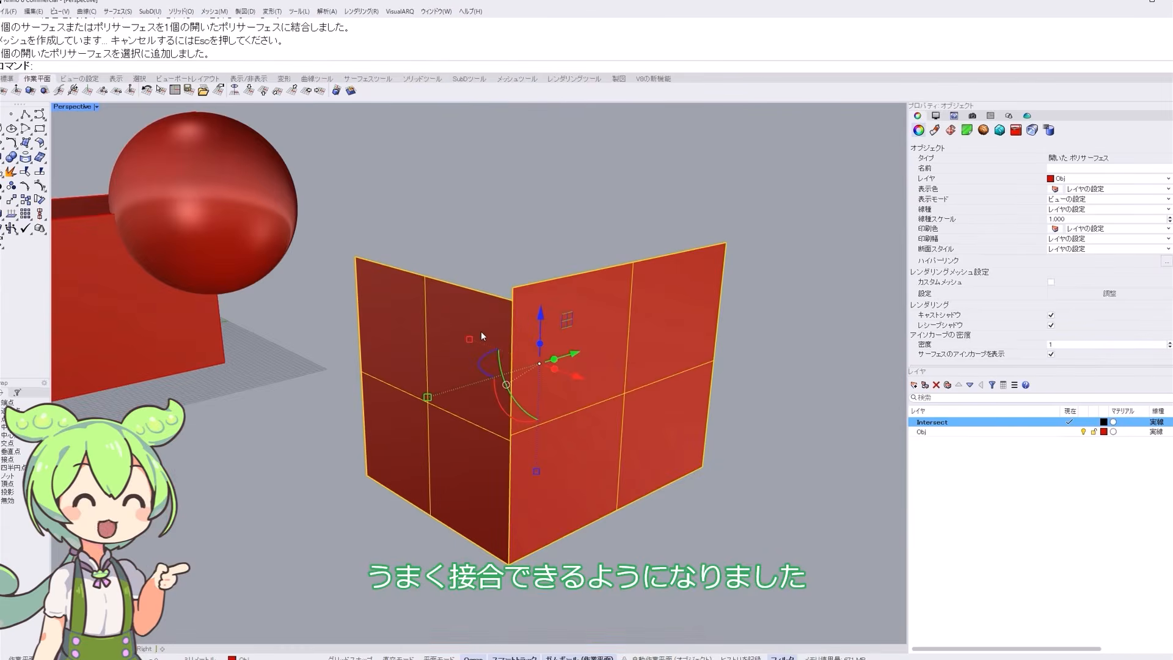
right_click_drag(508, 287, 516, 261)
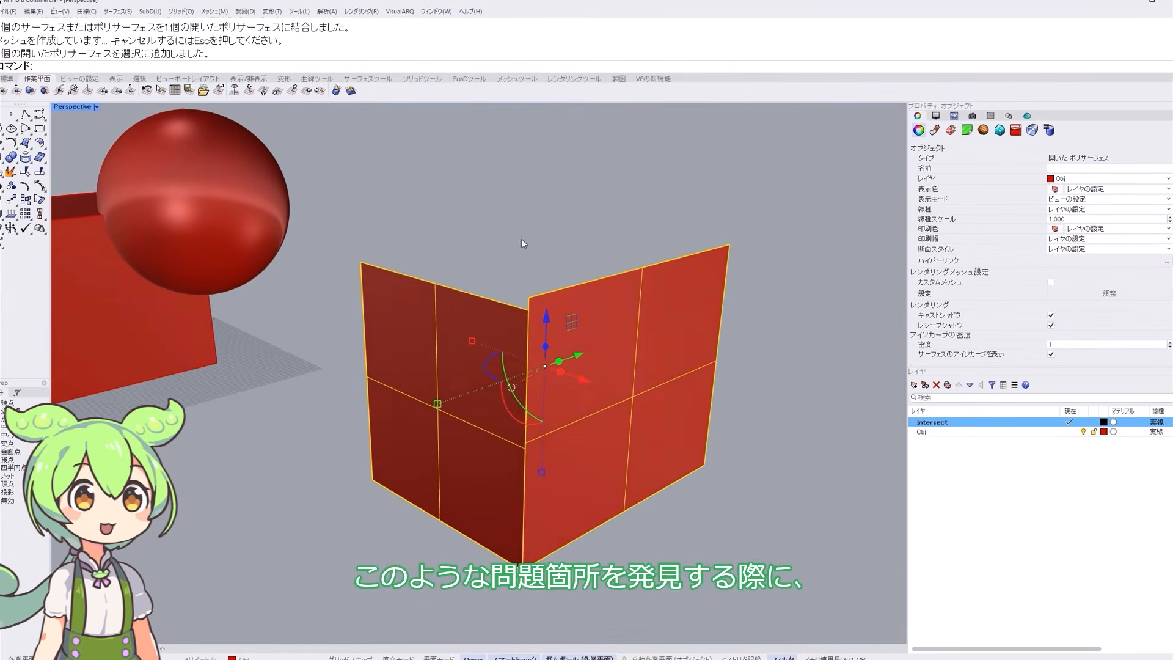
left_click(516, 260)
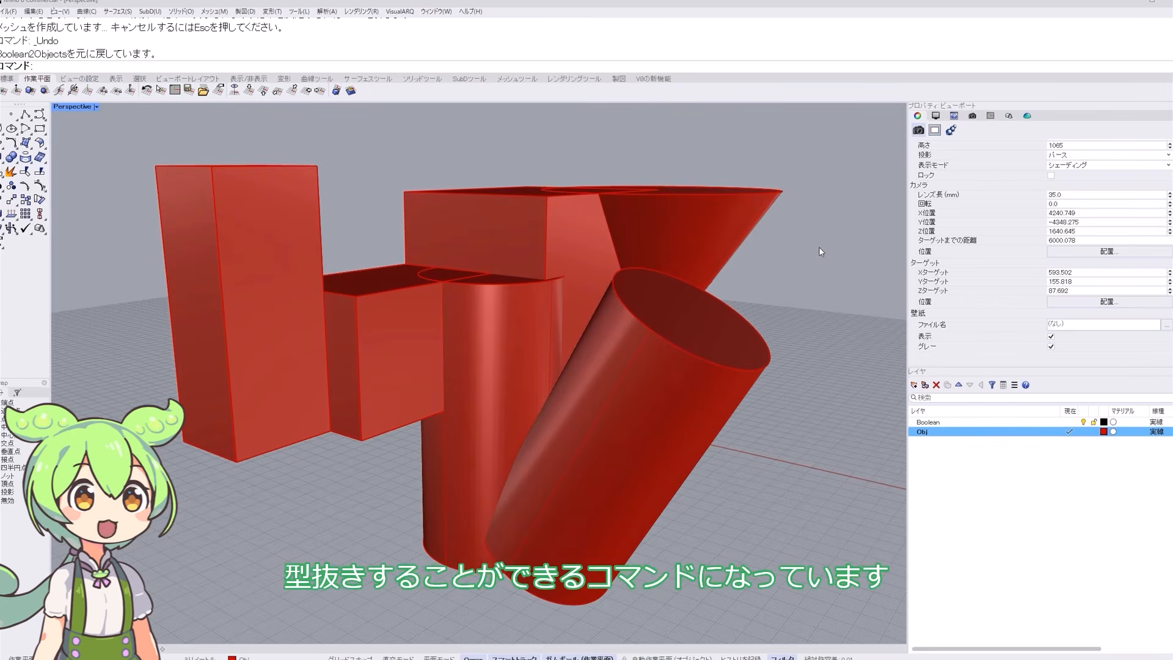
- Unite the upper box and the overlapping inverted cone into one solid with BooleanUnion
type("Boo")
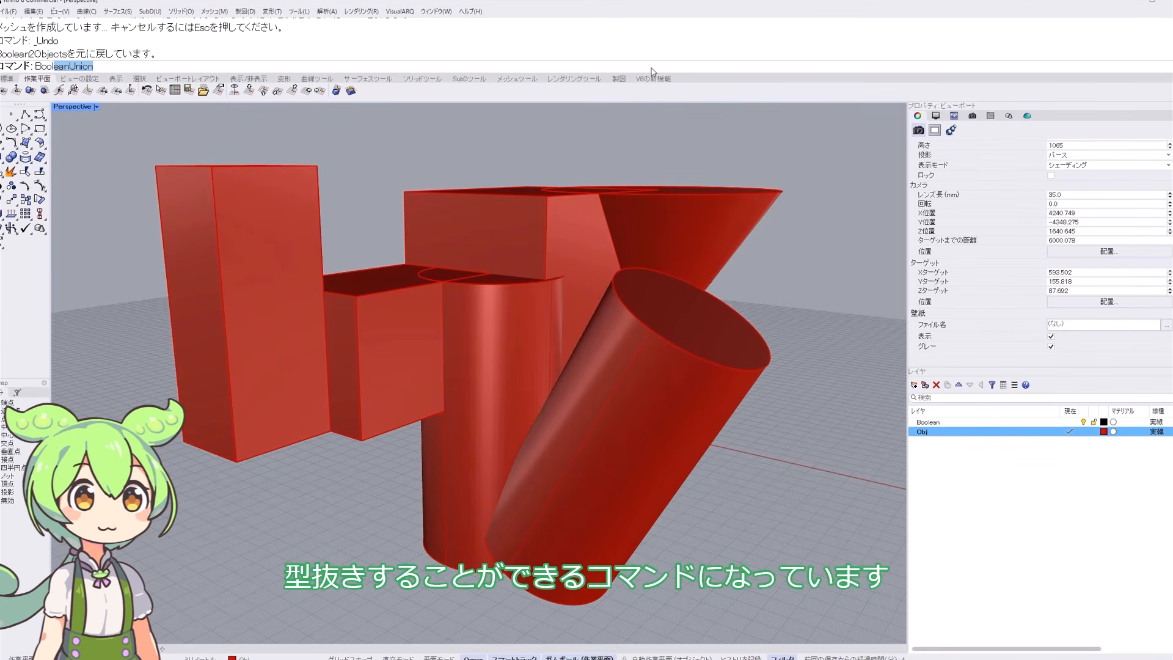
type("lea")
key("Down")
key("Down")
key("Down")
key("Down")
key("Down")
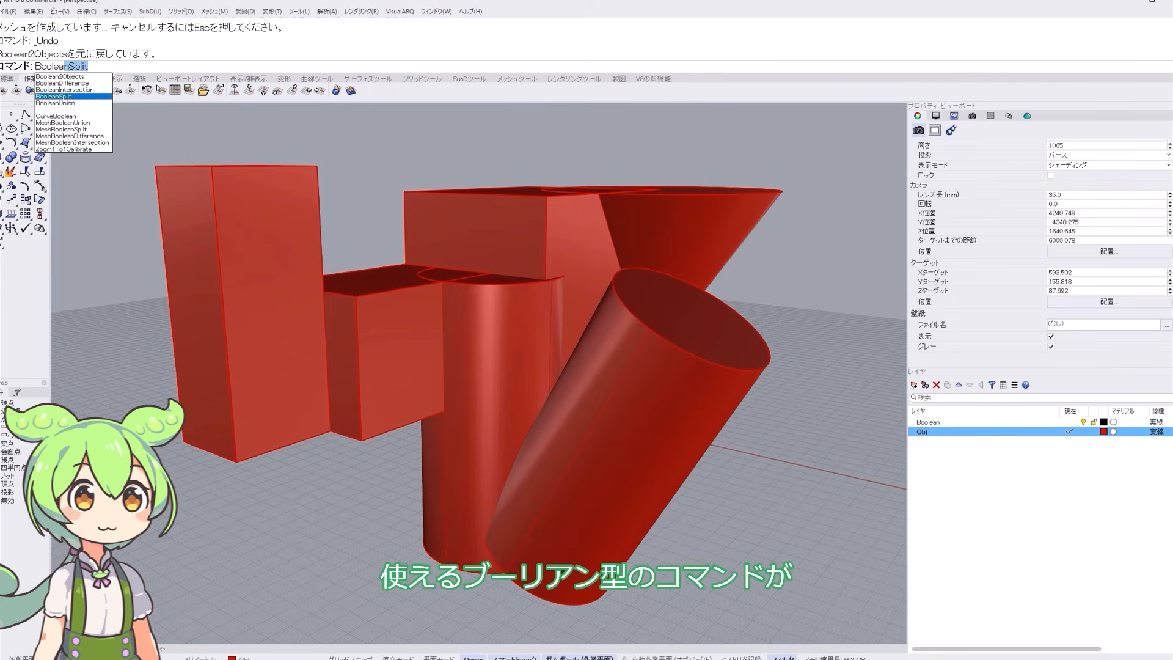
key("Up")
key("Down")
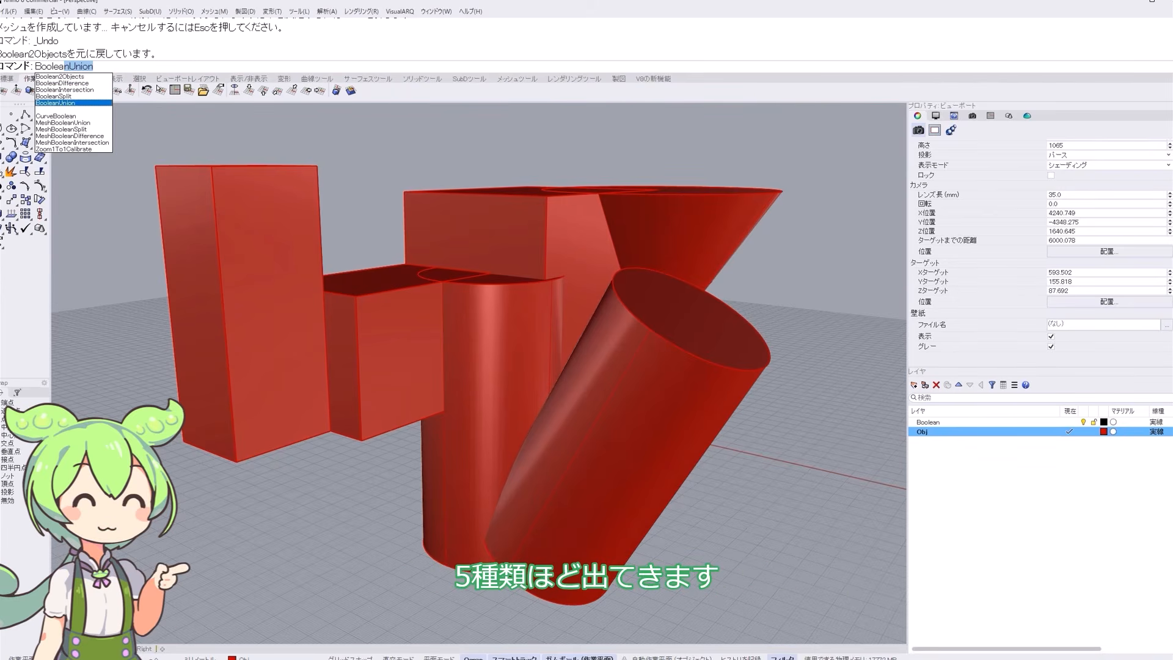
key("Return")
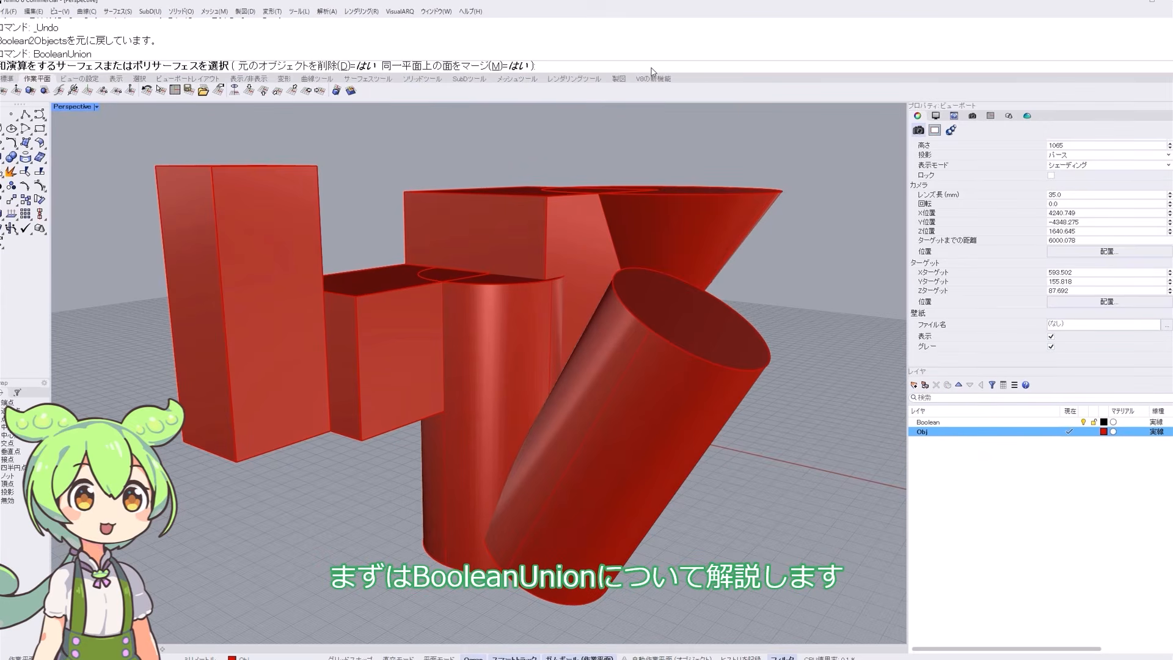
right_click_drag(534, 282, 561, 317)
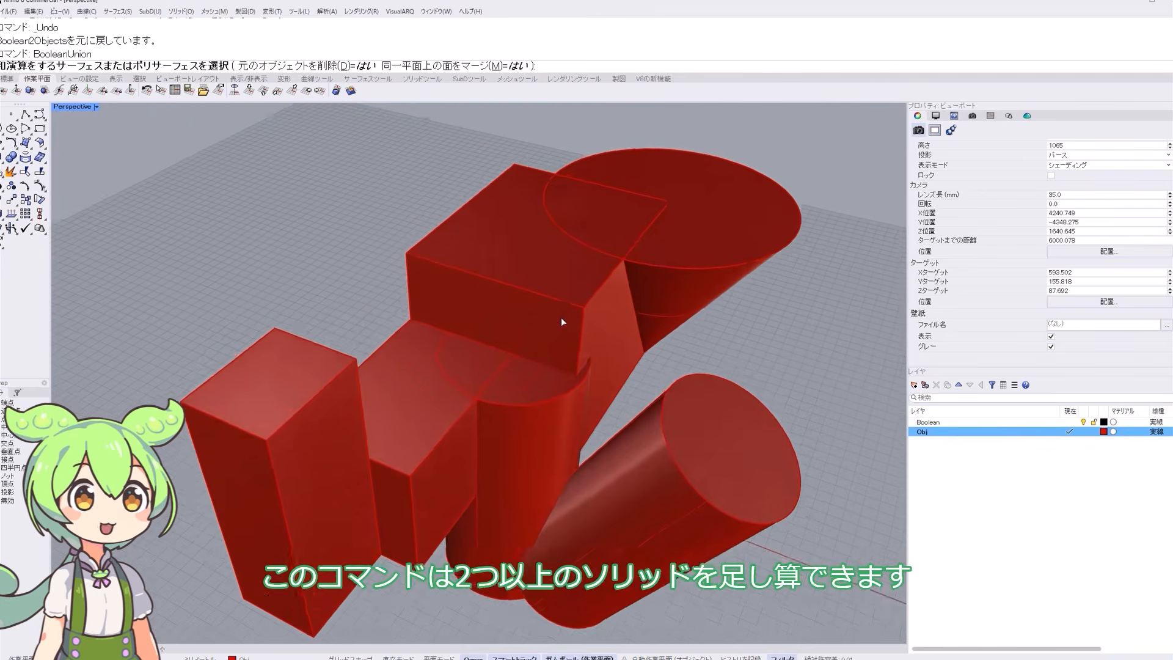
scroll(575, 302, "down", 3)
left_click(589, 287)
left_click(673, 265)
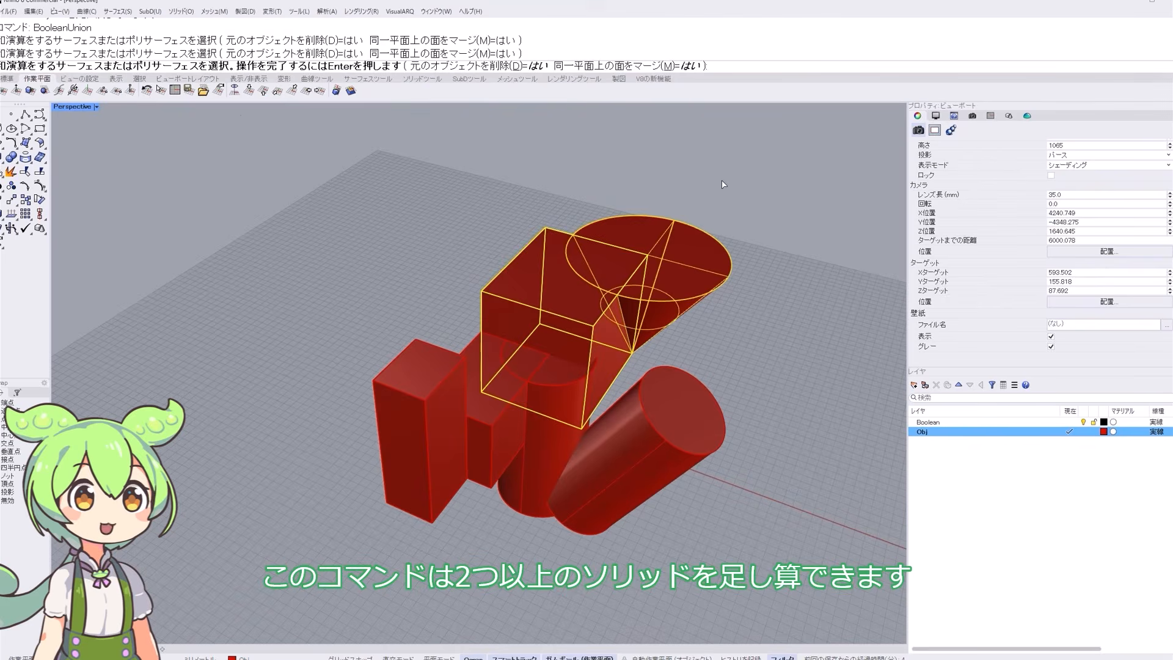
scroll(662, 257, "up", 3)
scroll(657, 260, "down", 1)
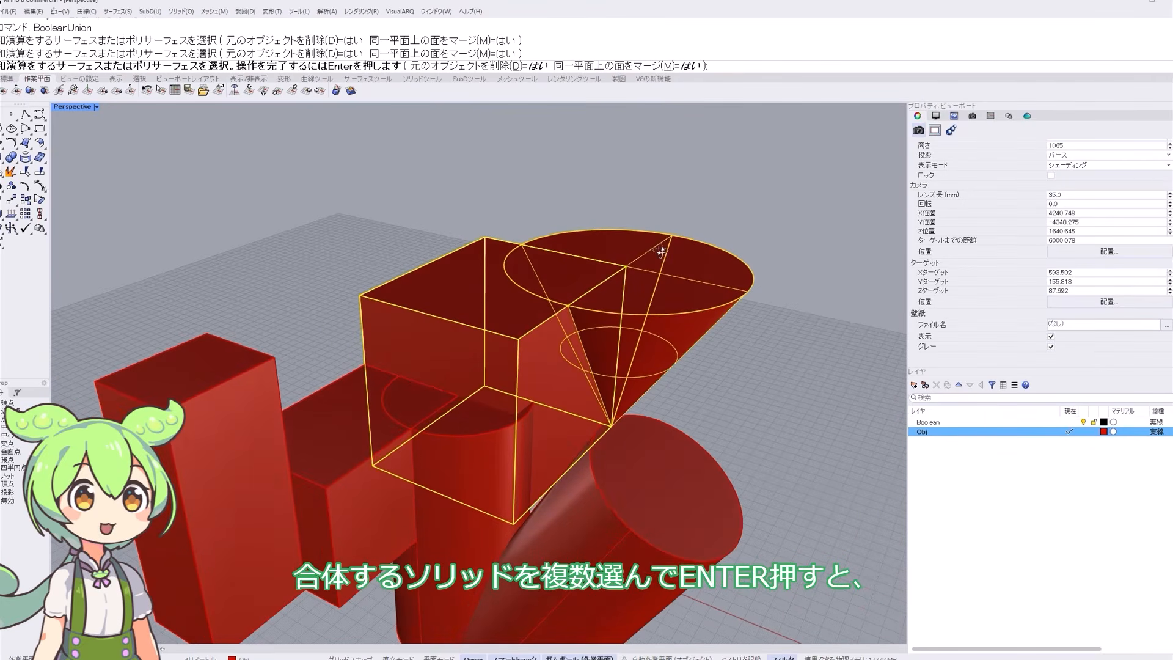
key("Return")
- Unite all the overlapping boxes, cylinders and the cone into a single solid with BooleanUnion
right_click_drag(658, 239, 360, 275)
left_click(383, 239)
left_click(390, 295)
right_click_drag(376, 219, 476, 283)
left_click(611, 458)
right_click_drag(610, 458, 715, 541)
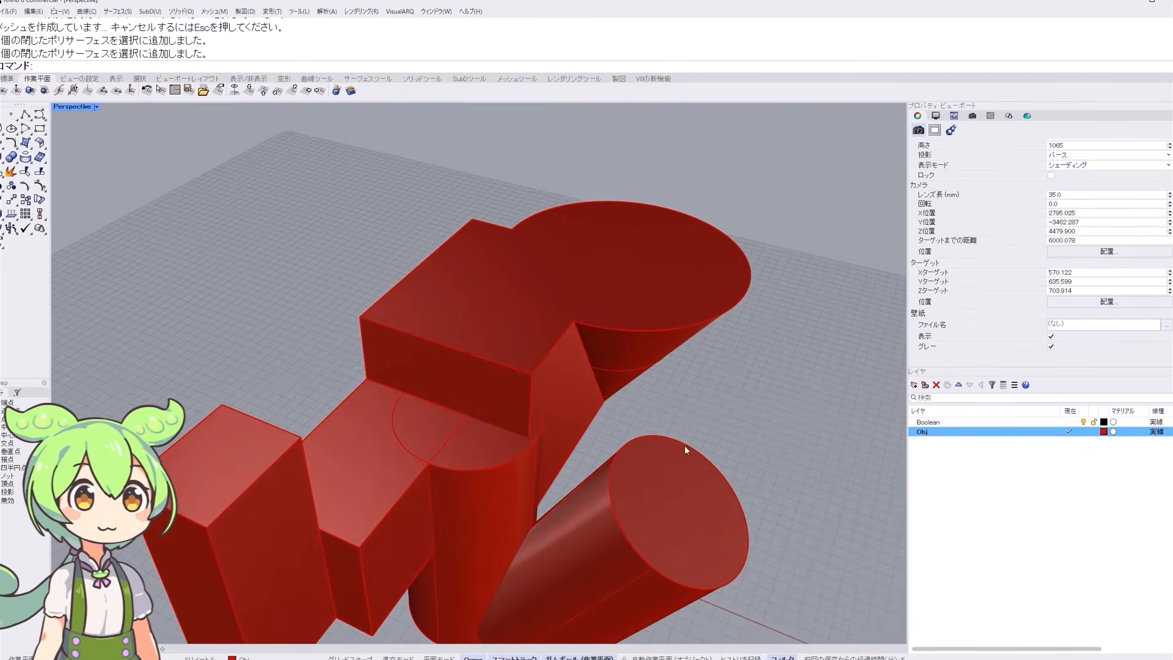
left_click(722, 440, "shift")
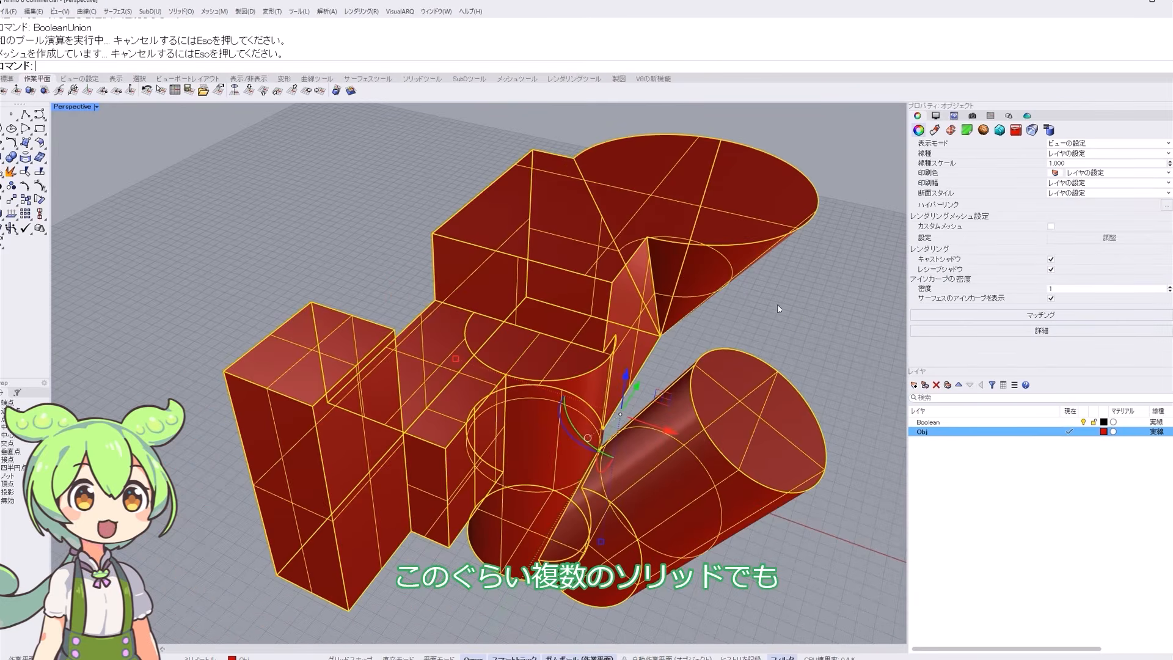
- Check the union for leftover height steps between adjoining faces, and undo the BooleanUnion
right_click_drag(741, 332, 603, 385)
scroll(506, 299, "up", 10)
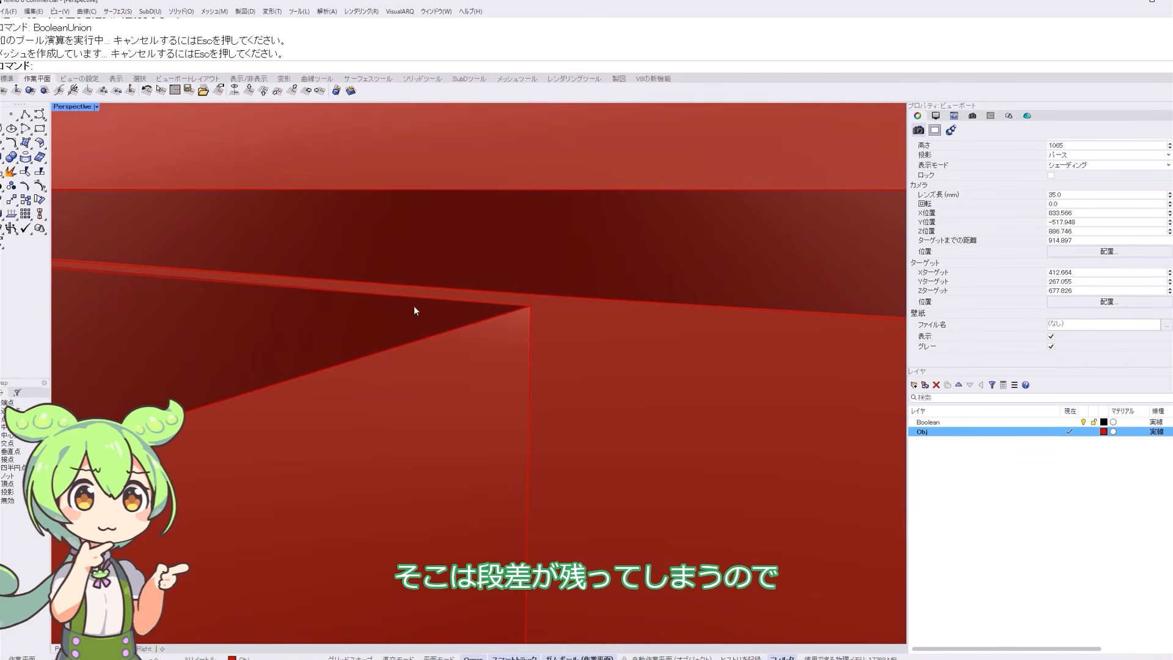
scroll(462, 330, "down", 6)
scroll(463, 329, "down", 8)
scroll(453, 361, "up", 5)
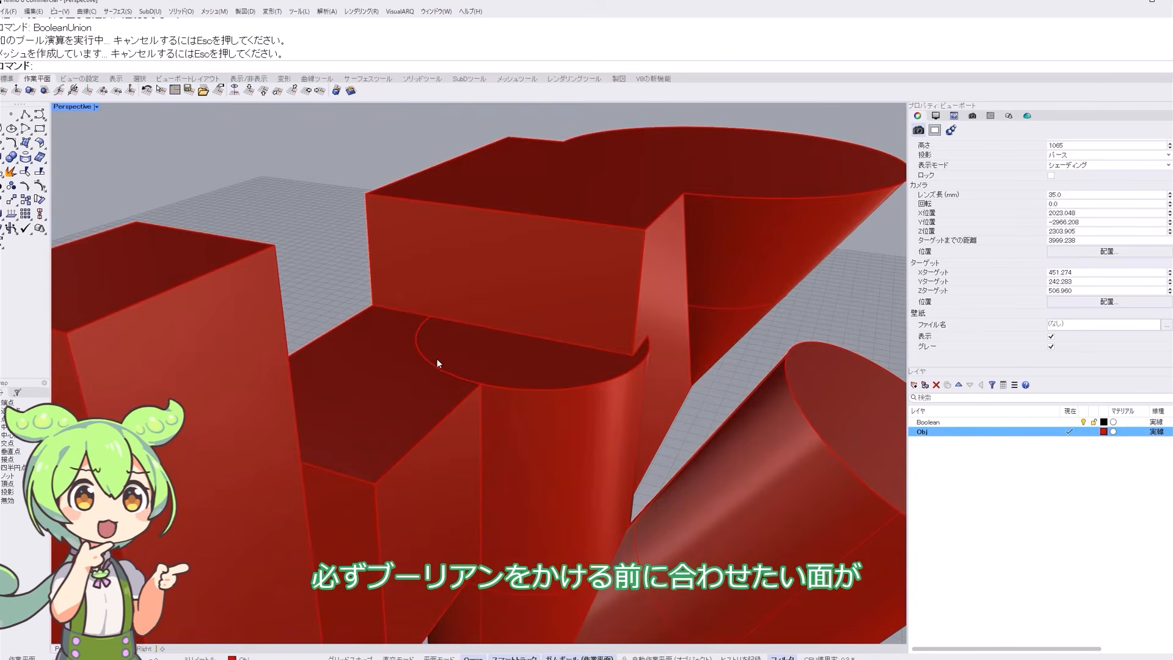
key("ctrl+z")
left_click(342, 236)
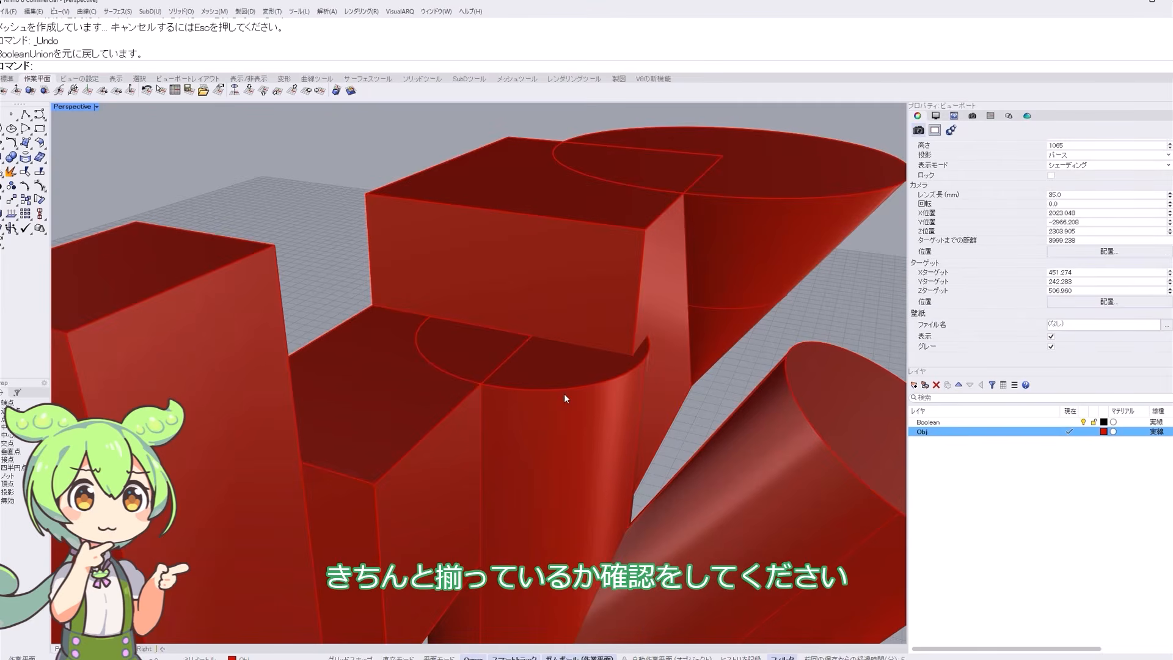
scroll(489, 248, "down", 4)
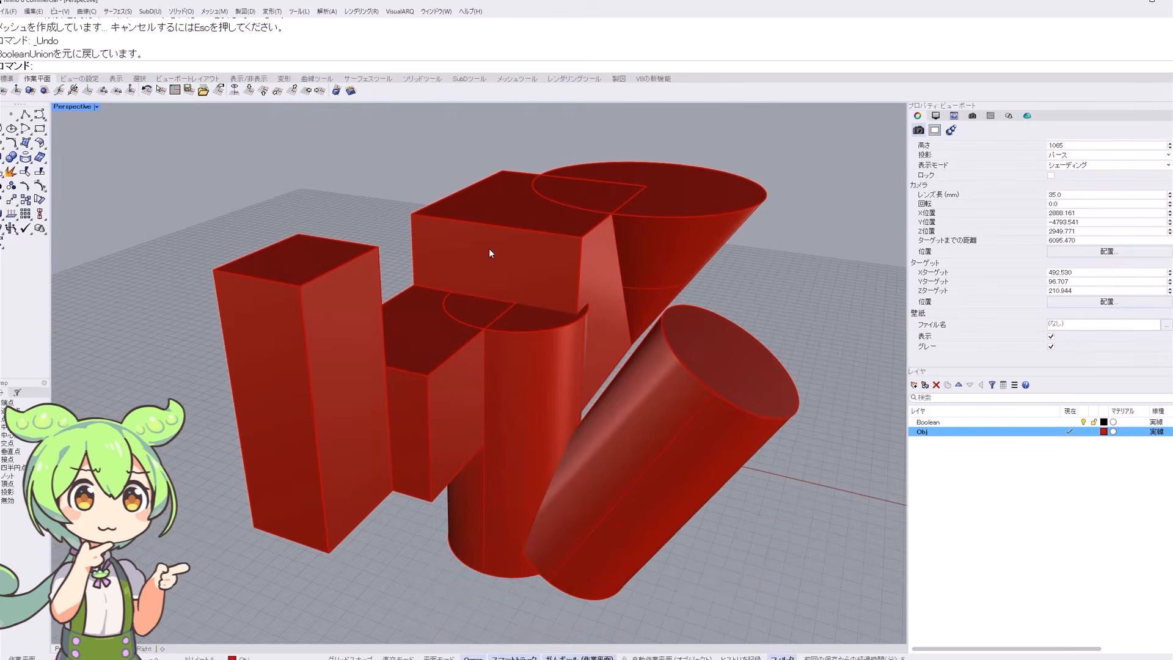
- Subtract the slanted cylinder from the vertical cylinder with BooleanDifference, keeping the cutter
right_click_drag(644, 273, 582, 267, "shift")
type("B")
type("leanUnion")
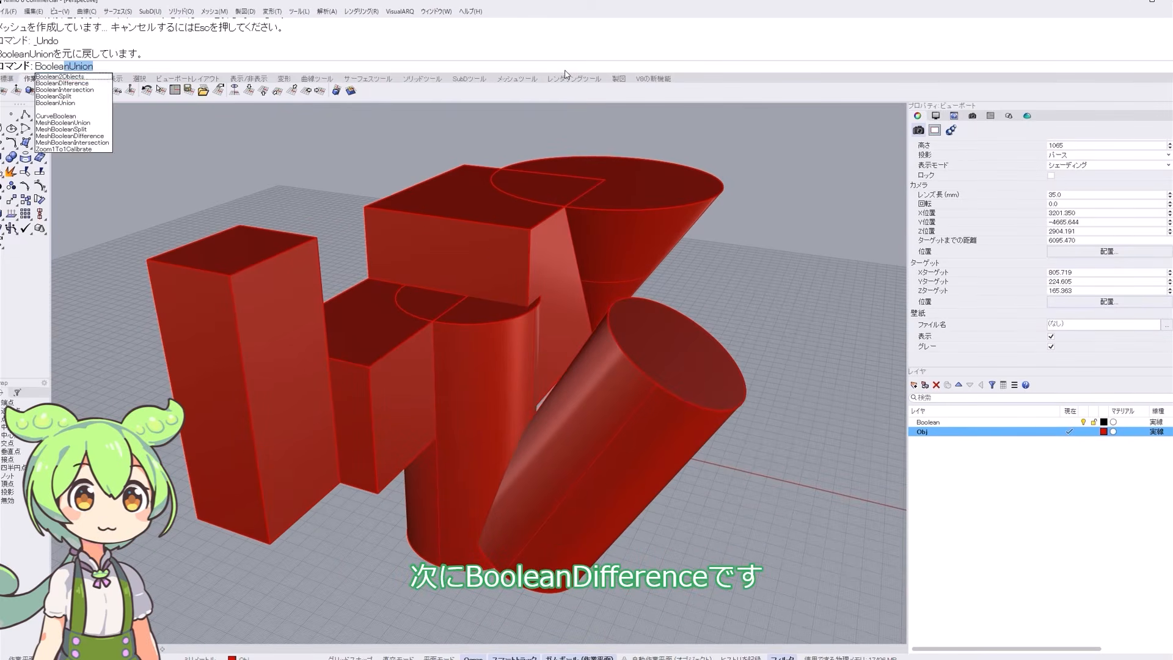
key("Down")
key("Down")
key("Return")
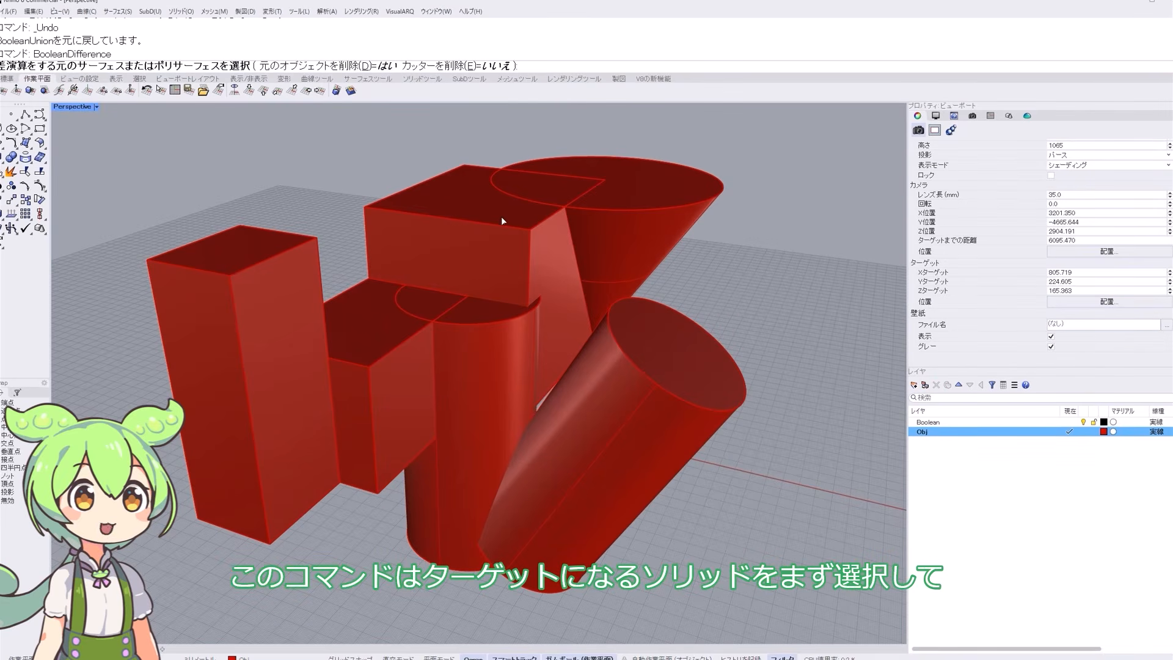
left_click(499, 372)
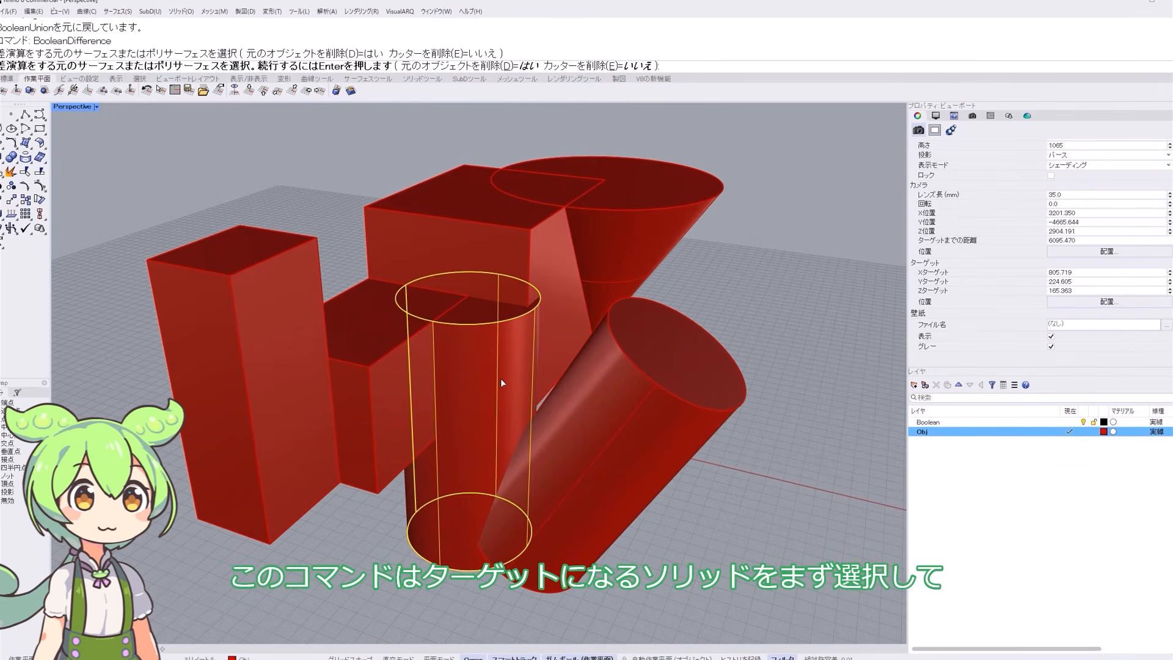
key("Return")
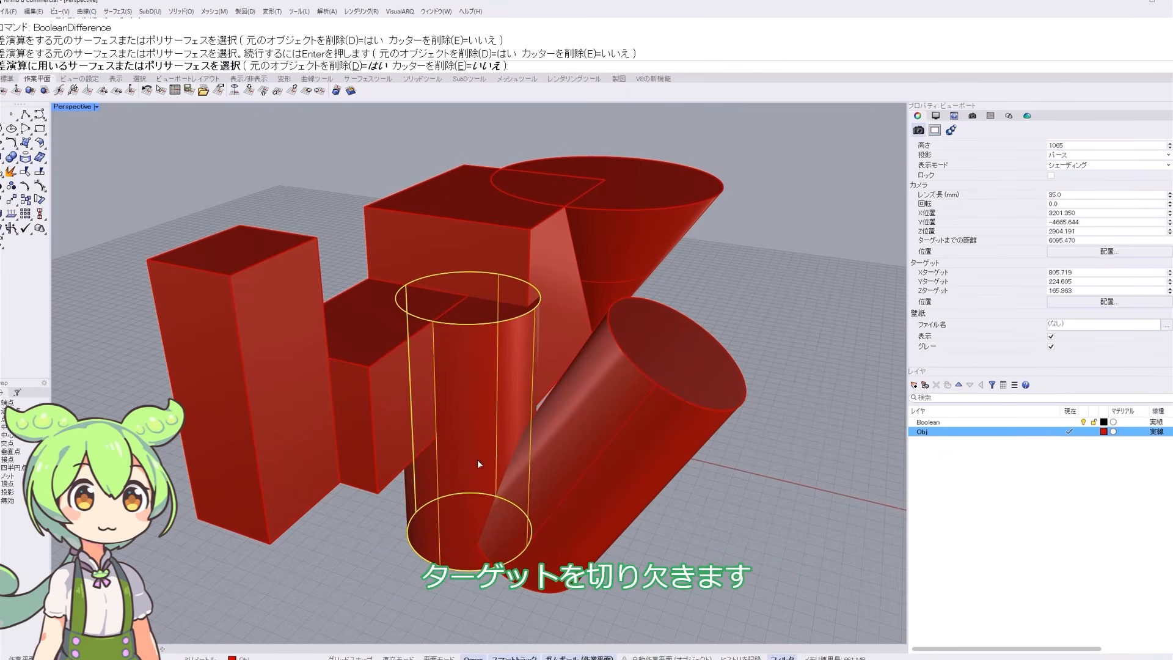
left_click(653, 384)
key("Return")
- Move the slanted cylinder away from the vertical cylinder to expose the cut made in it
left_click(498, 397)
right_click_drag(498, 400, 342, 360)
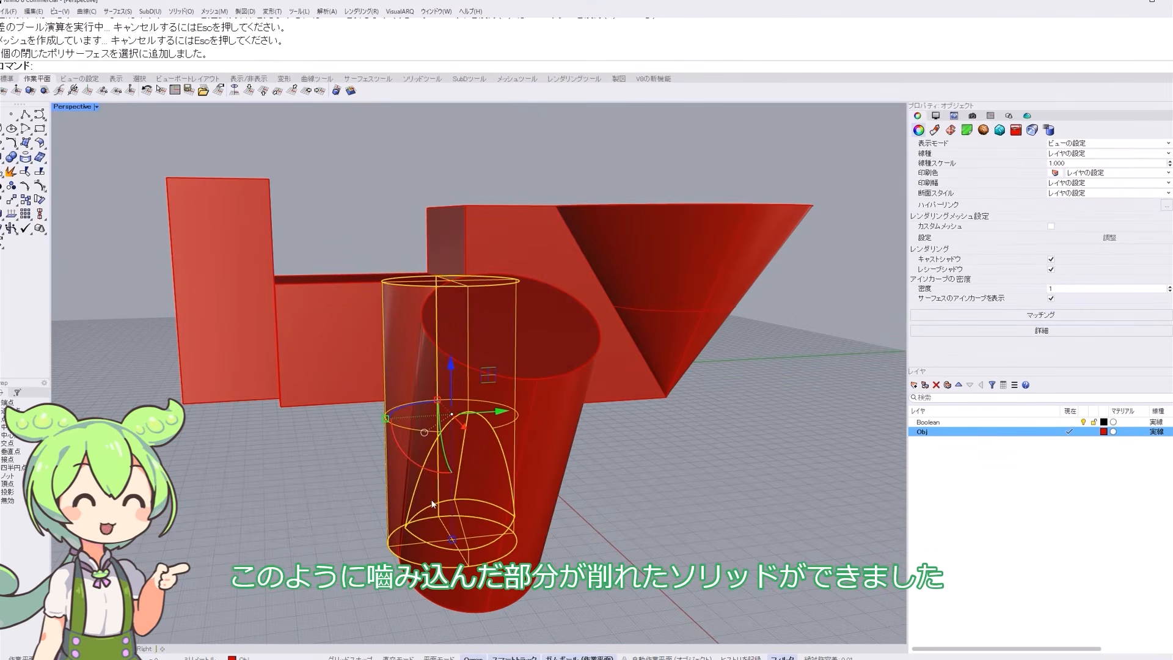
right_click_drag(431, 504, 464, 483)
left_click_drag(568, 367, 518, 444)
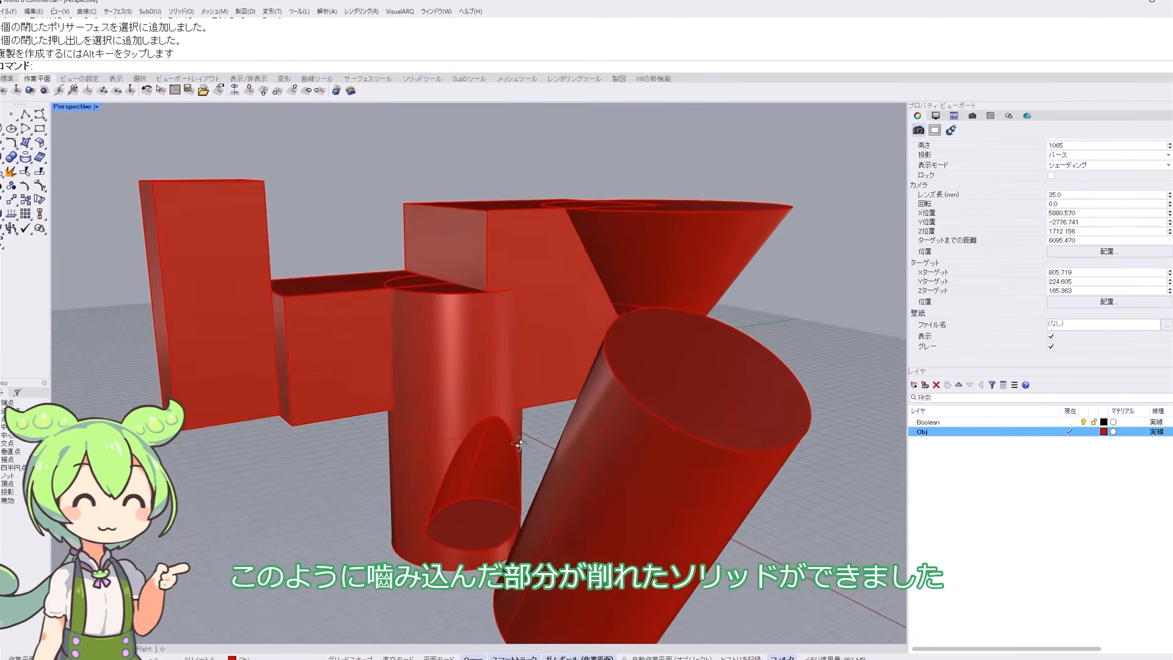
scroll(465, 519, "up", 5)
scroll(516, 525, "down", 2)
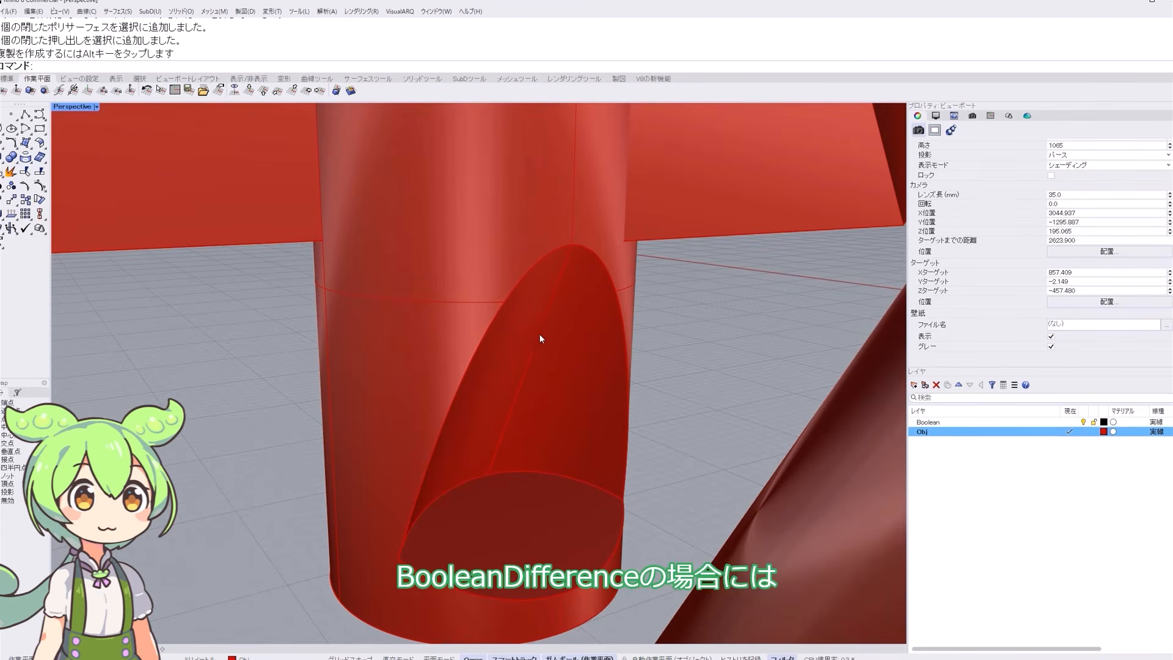
- Undo the slanted cylinder's move and the BooleanDifference on the vertical cylinder
left_click(532, 381)
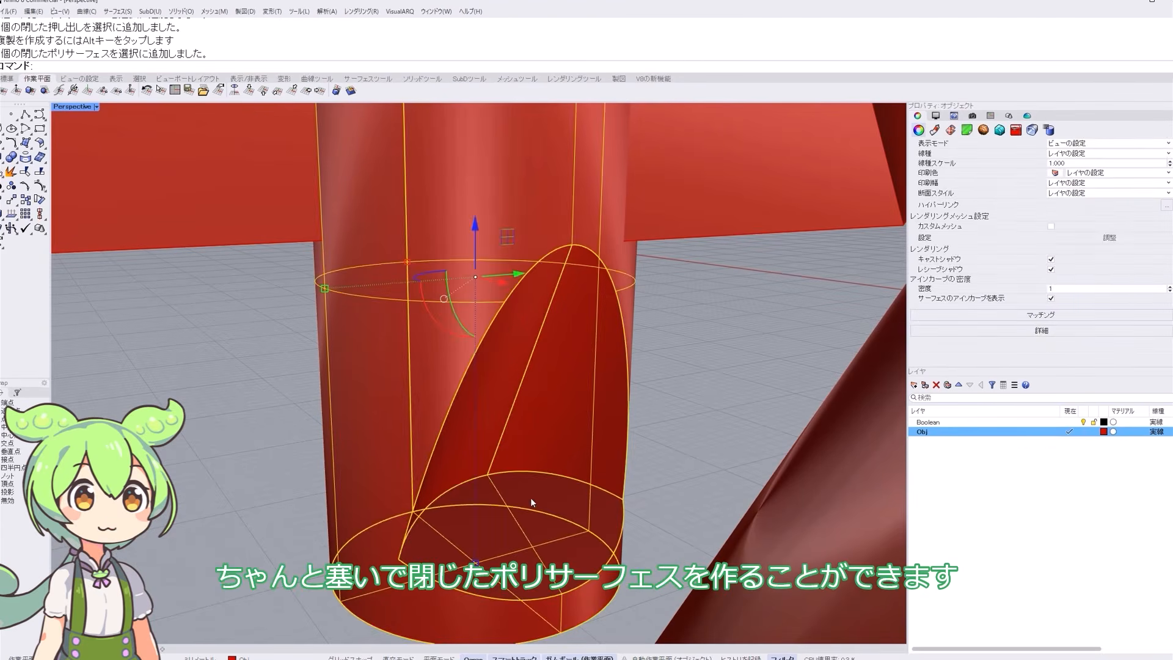
scroll(975, 244, "up", 2)
key("ctrl+z")
key("ctrl+z")
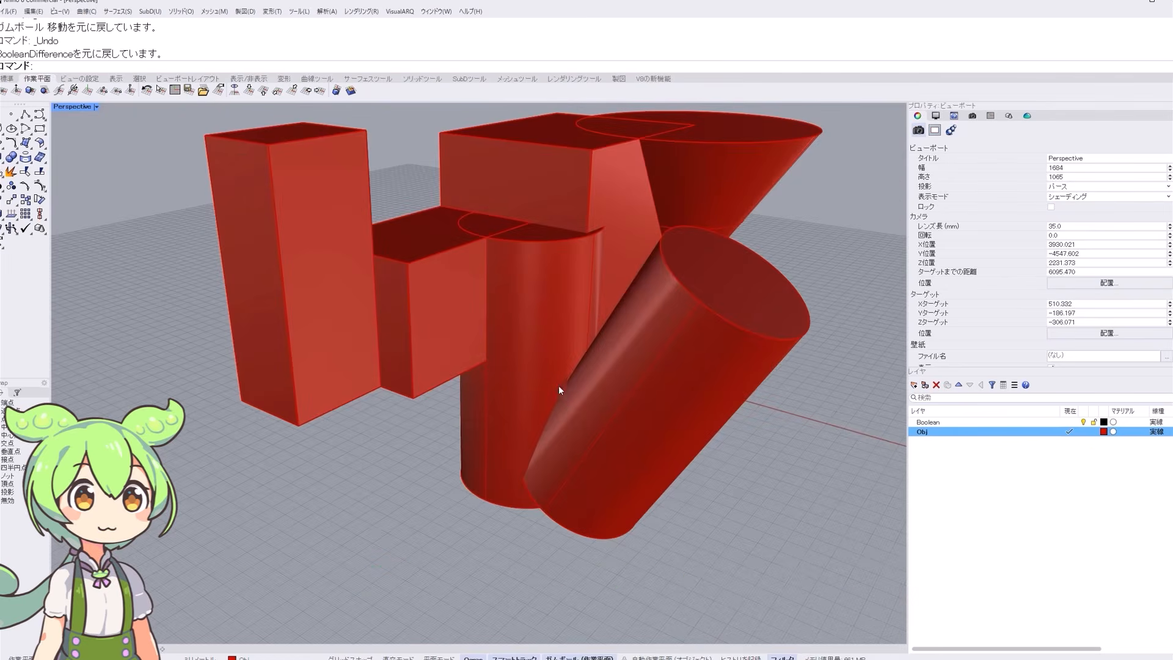
- Set the display mode to Ghosted and trim the vertical cylinder using the slanted cylinder as the cutting object
left_click(663, 393)
type("Tr")
key("Return")
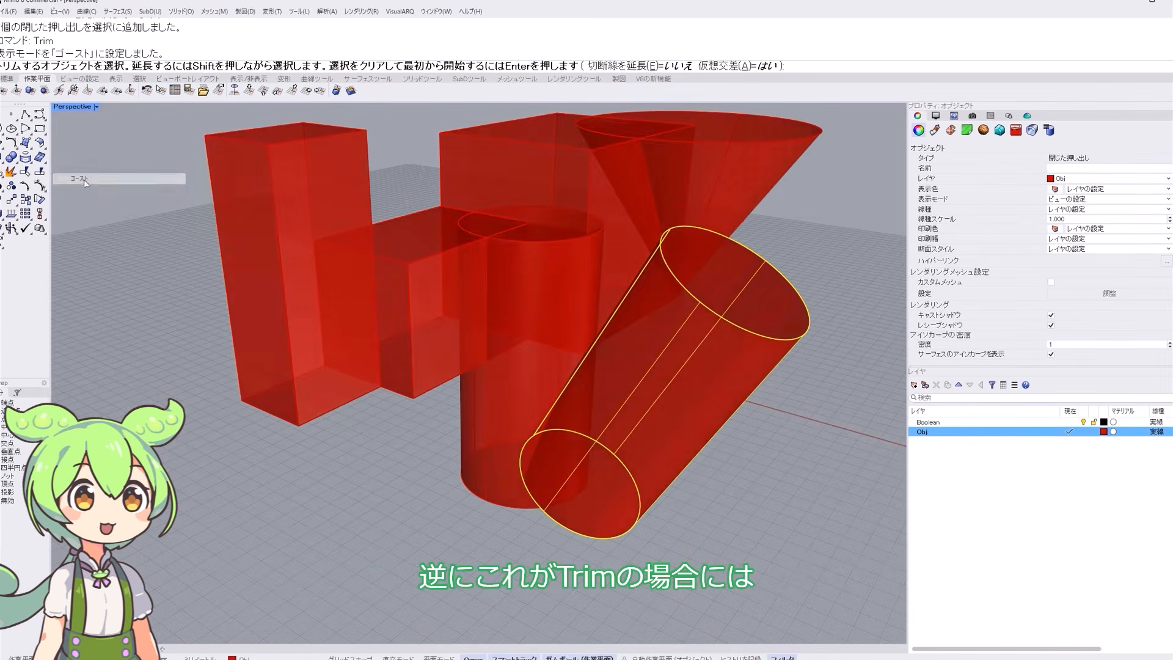
left_click(582, 405)
key("Return")
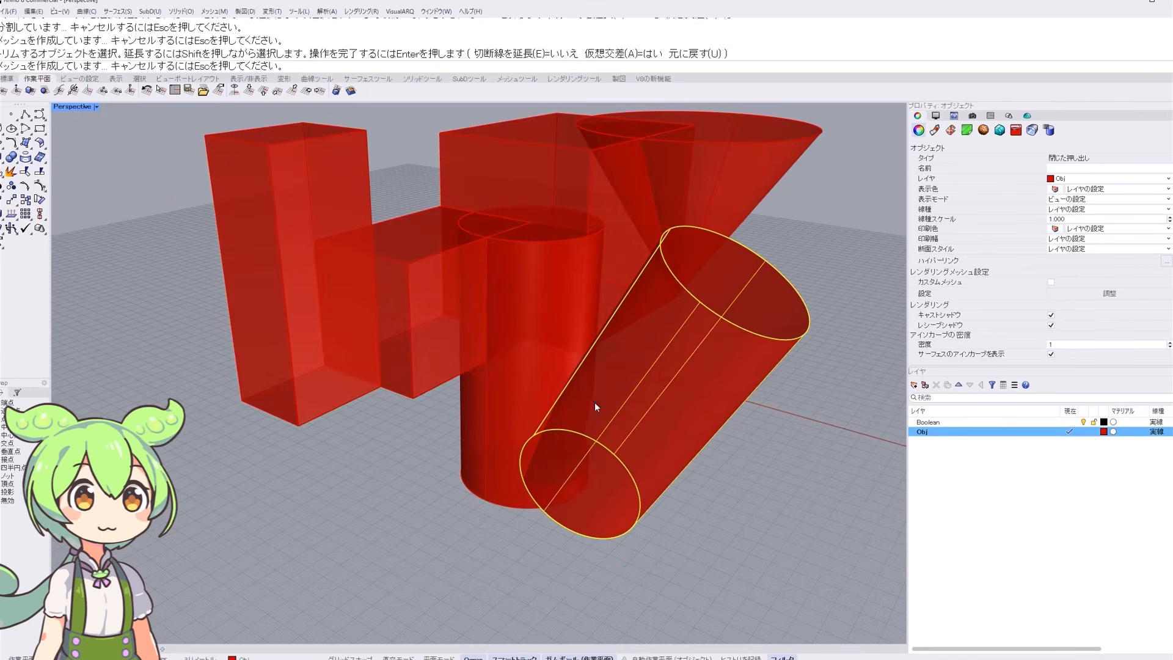
- Move the slanted cylinder away from the vertical cylinder to reveal the open cut left by the trim
left_click(669, 378)
left_click_drag(698, 406, 849, 423)
key("Escape")
scroll(574, 428, "up", 5)
right_click_drag(574, 434, 570, 400)
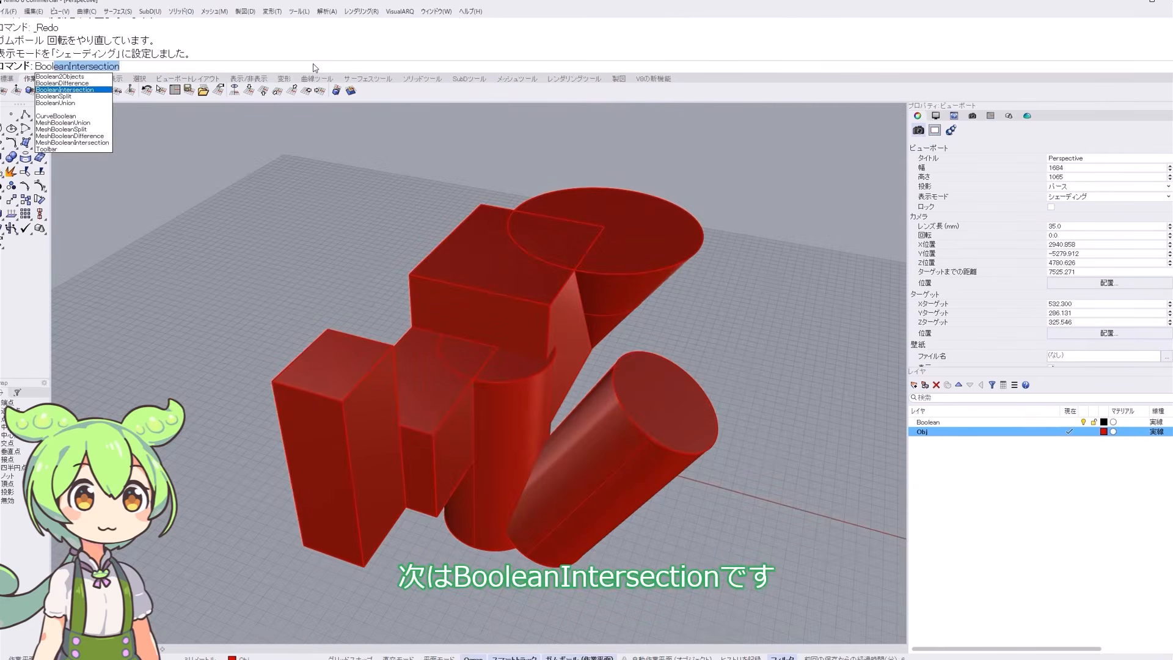
- Try BooleanIntersection on the large upper box and the cone with the originals deleted, and undo it
key("Return")
scroll(571, 254, "up", 5)
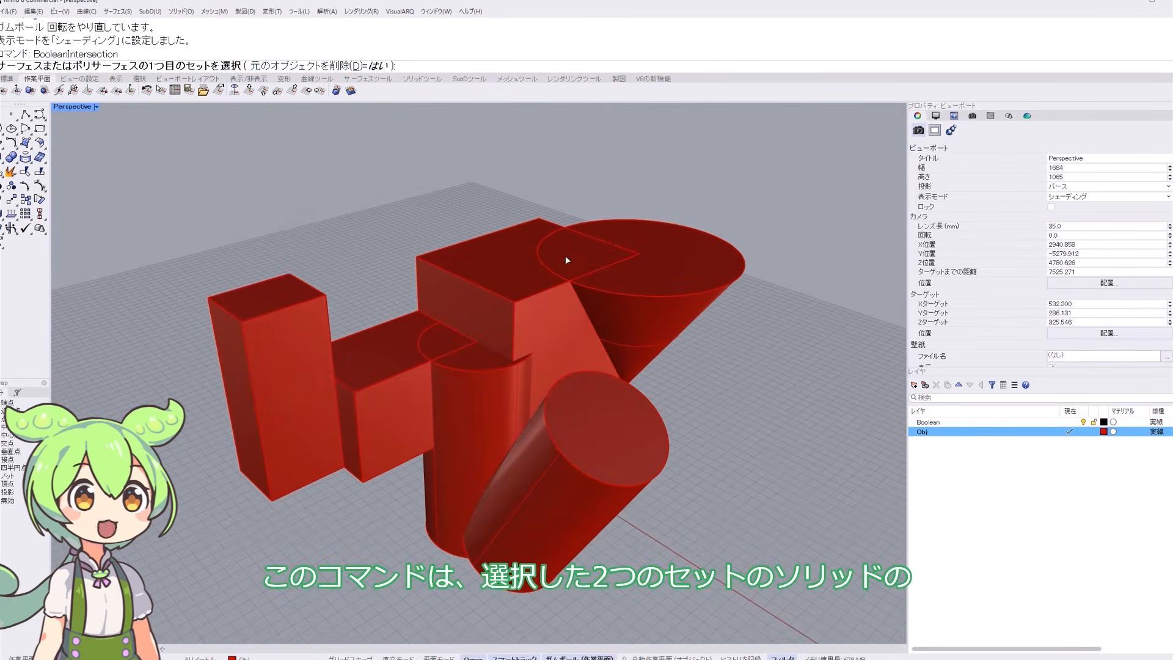
left_click(454, 298)
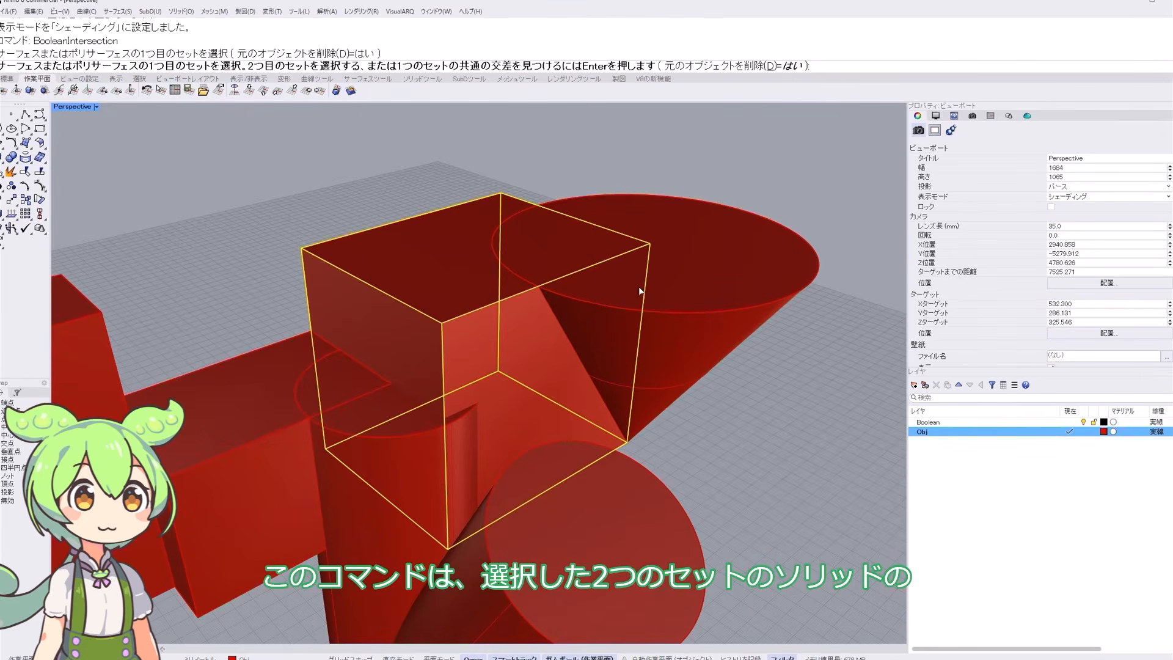
left_click(739, 278)
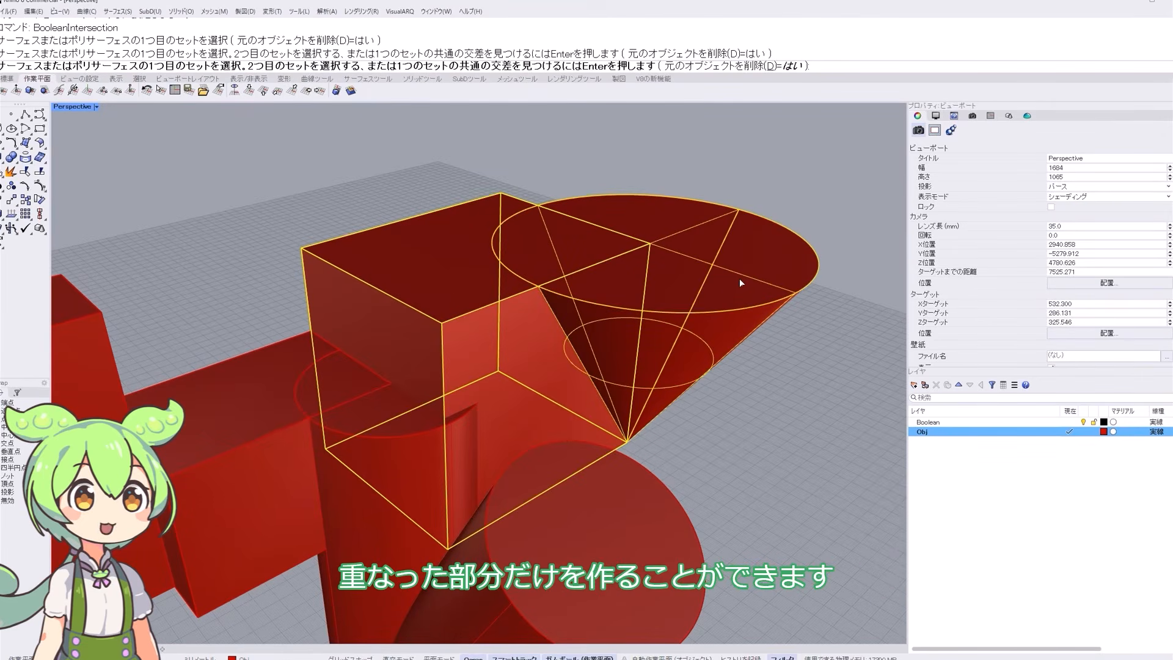
key("Return")
key("Return")
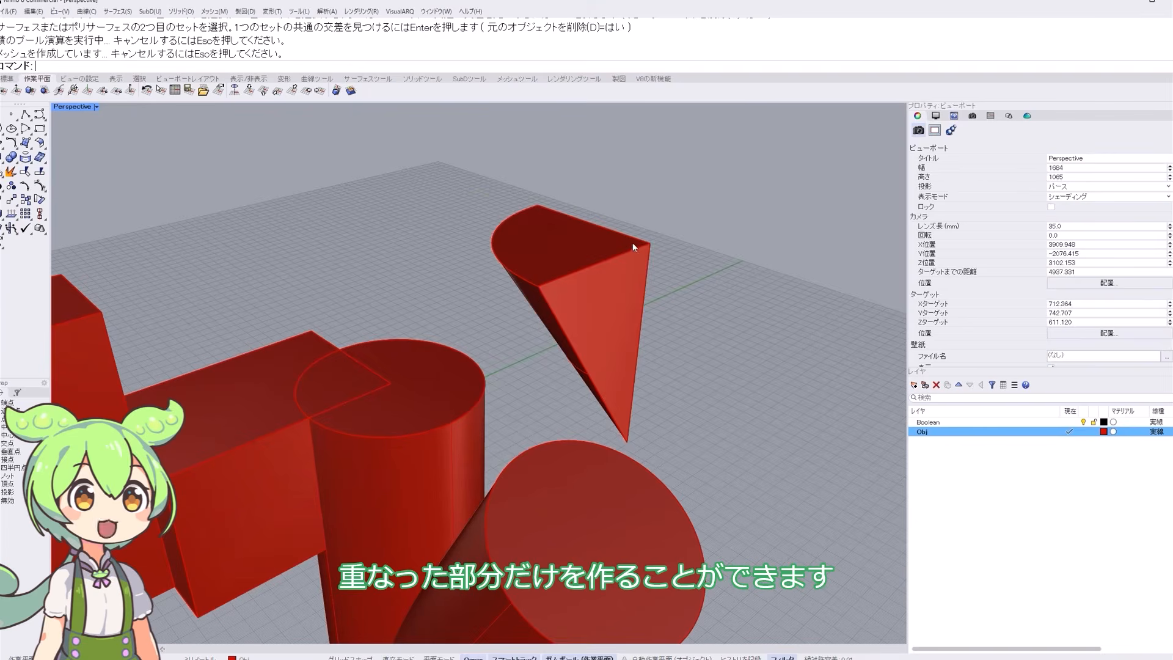
key("ctrl+z")
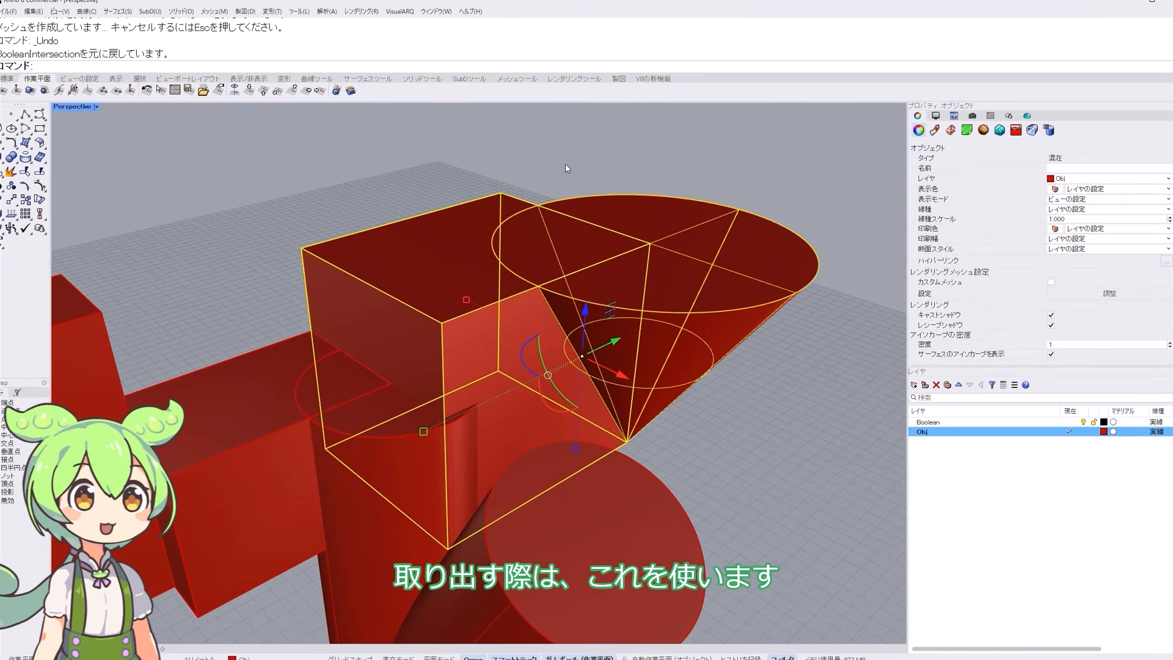
left_click(573, 146)
- Split the lower horizontal box with BooleanSplit, using the vertical cylinder as the cutting object
right_click_drag(455, 212, 498, 219)
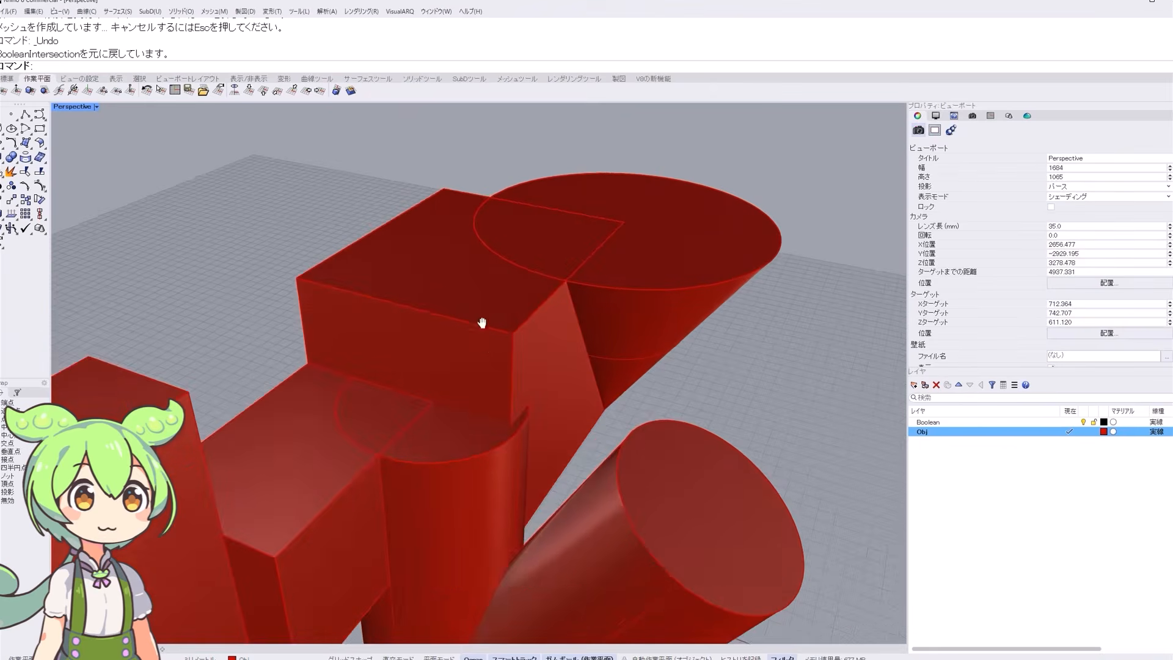
right_click_drag(482, 323, 473, 206, "shift")
scroll(522, 274, "down", 2)
type("Boo")
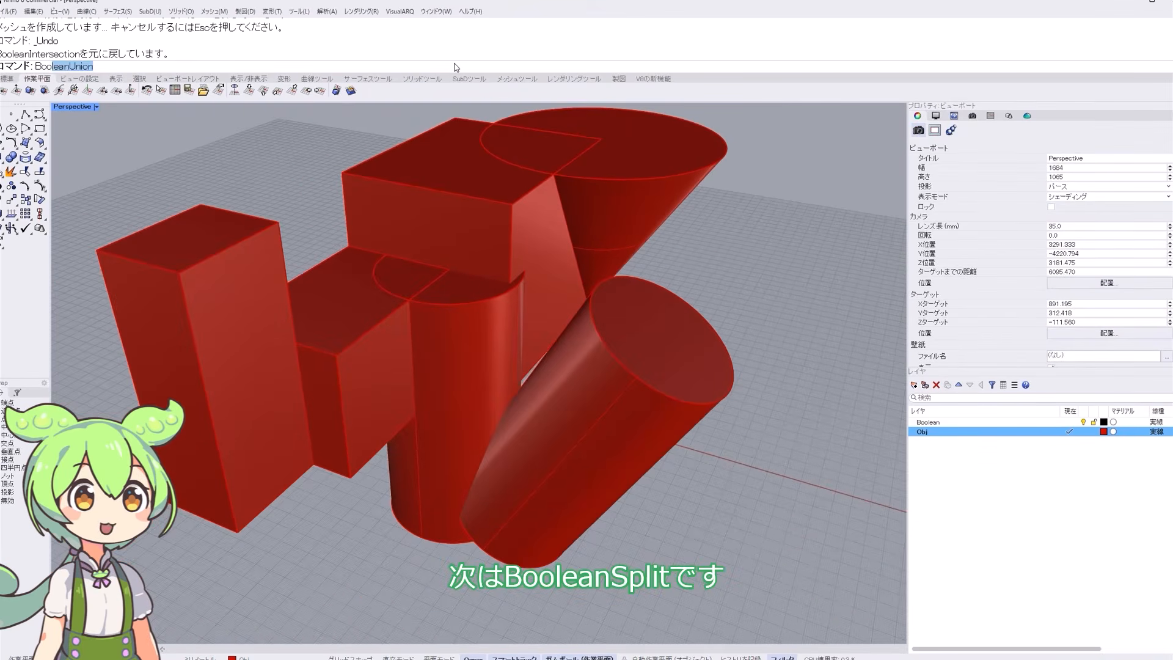
key("Down")
key("Down")
key("Down")
key("Down")
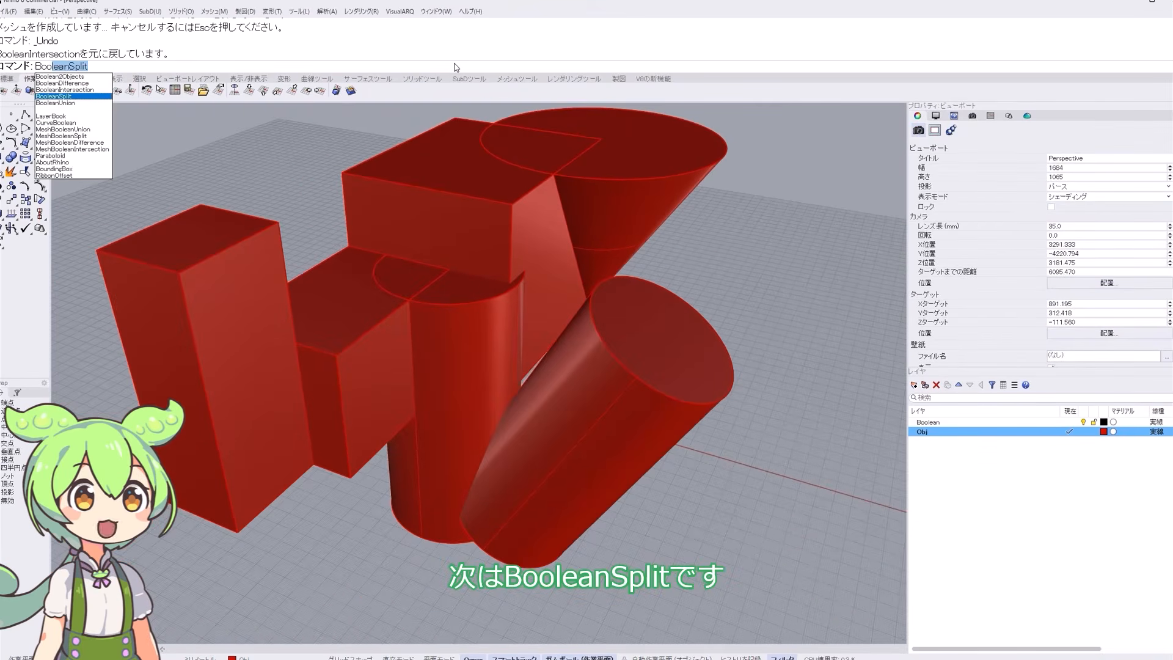
key("Return")
left_click(428, 342)
key("Return")
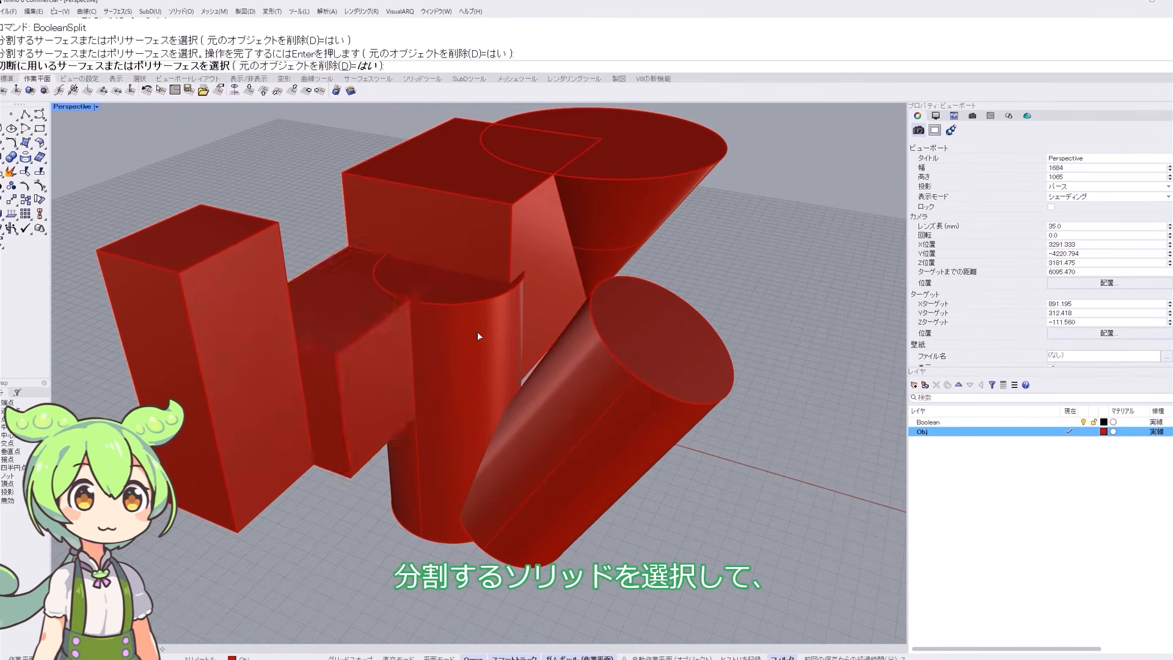
left_click(463, 328)
key("Return")
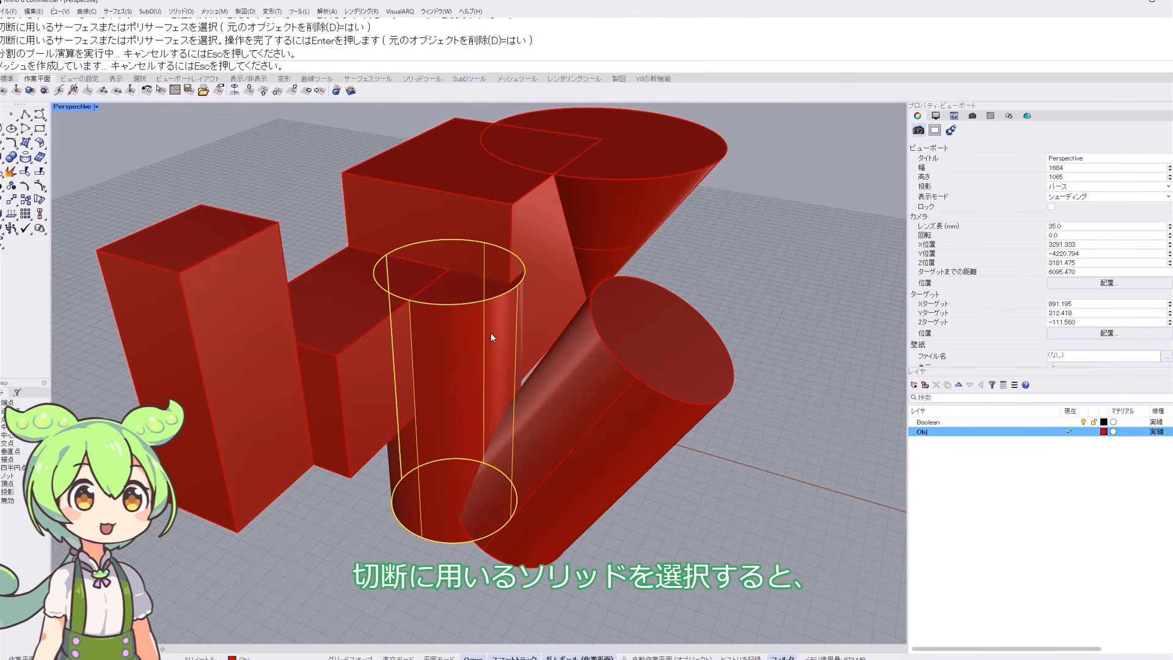
- Raise the separated piece of the lower box away from the cylinder and examine the capped faces at the split
left_click(347, 340)
left_click(404, 279)
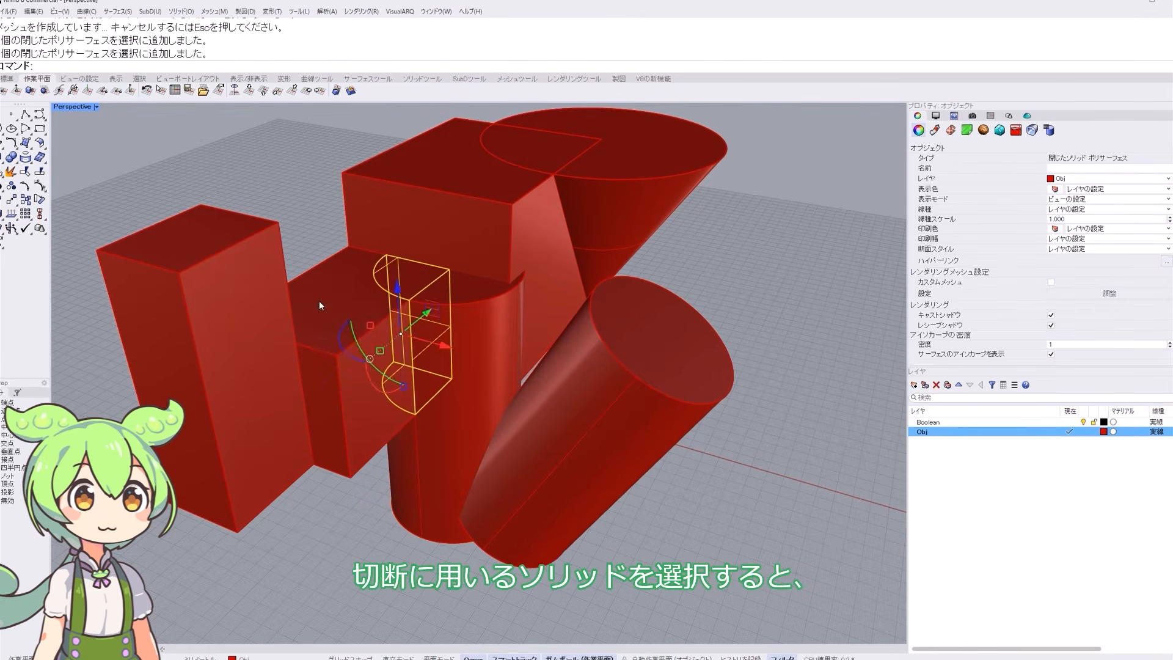
left_click(319, 299, "shift")
right_click_drag(319, 299, 269, 262)
left_click(321, 196)
left_click(319, 268)
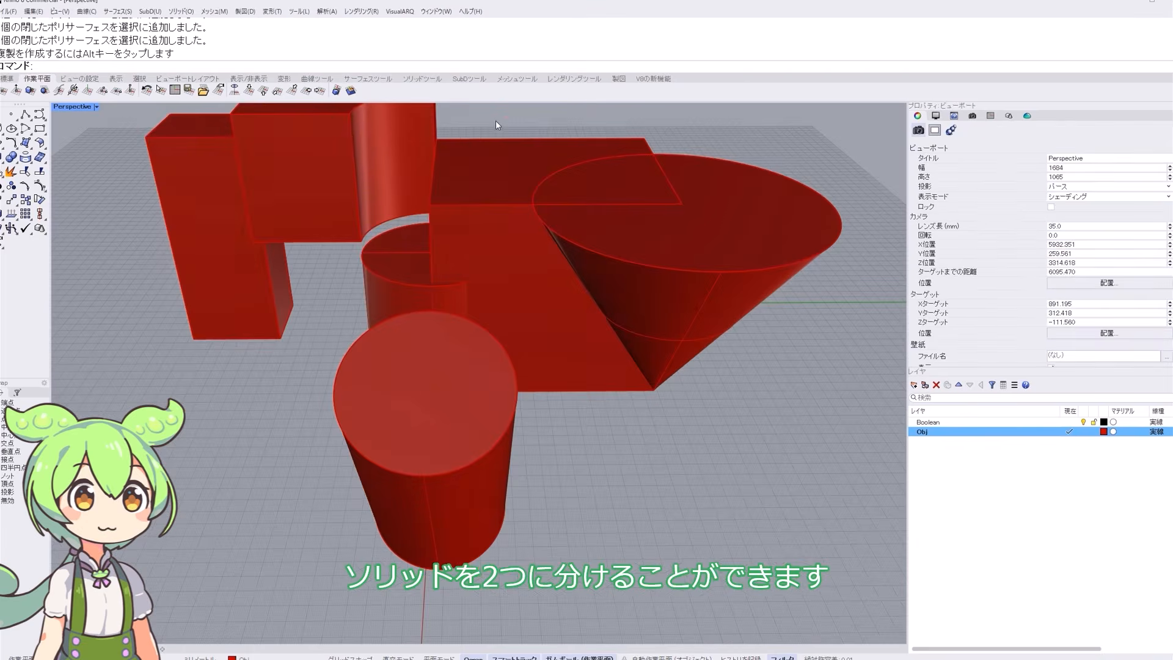
right_click_drag(496, 119, 466, 157)
scroll(506, 306, "down", 7)
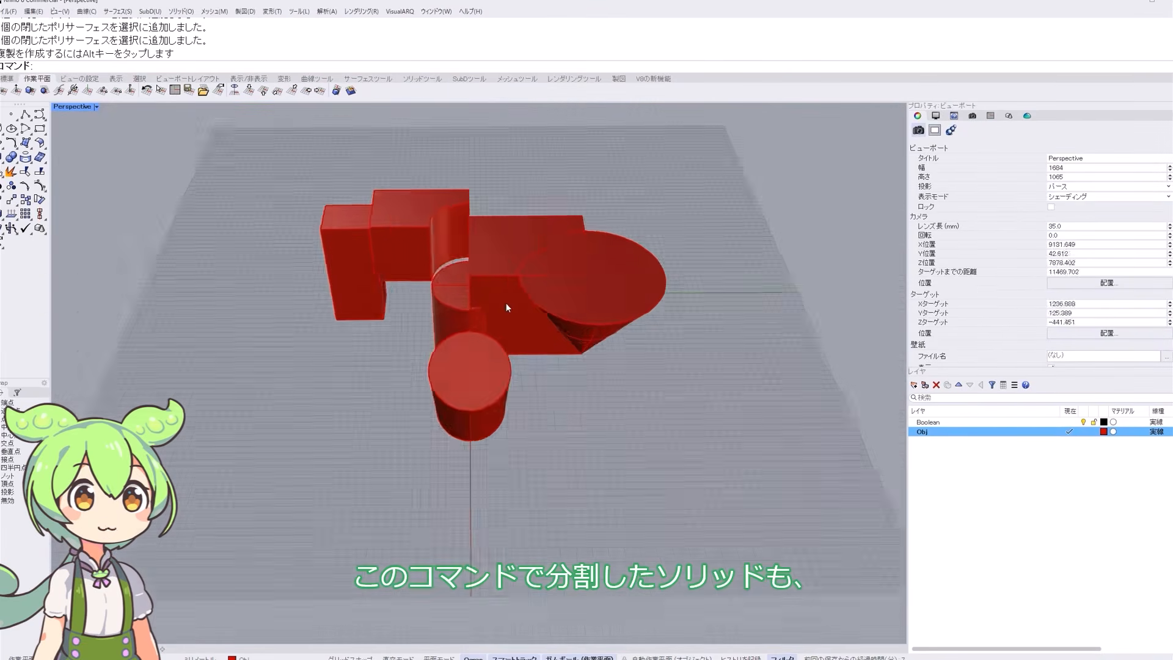
scroll(441, 206, "up", 4)
scroll(506, 303, "up", 4)
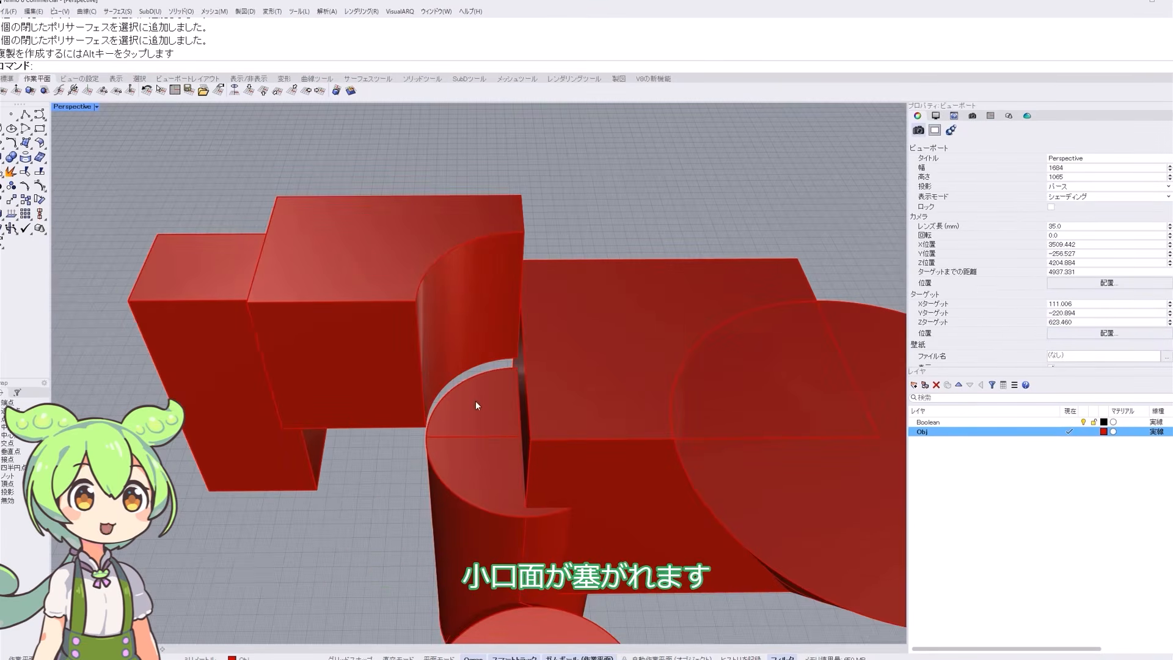
left_click(478, 431)
left_click(502, 462)
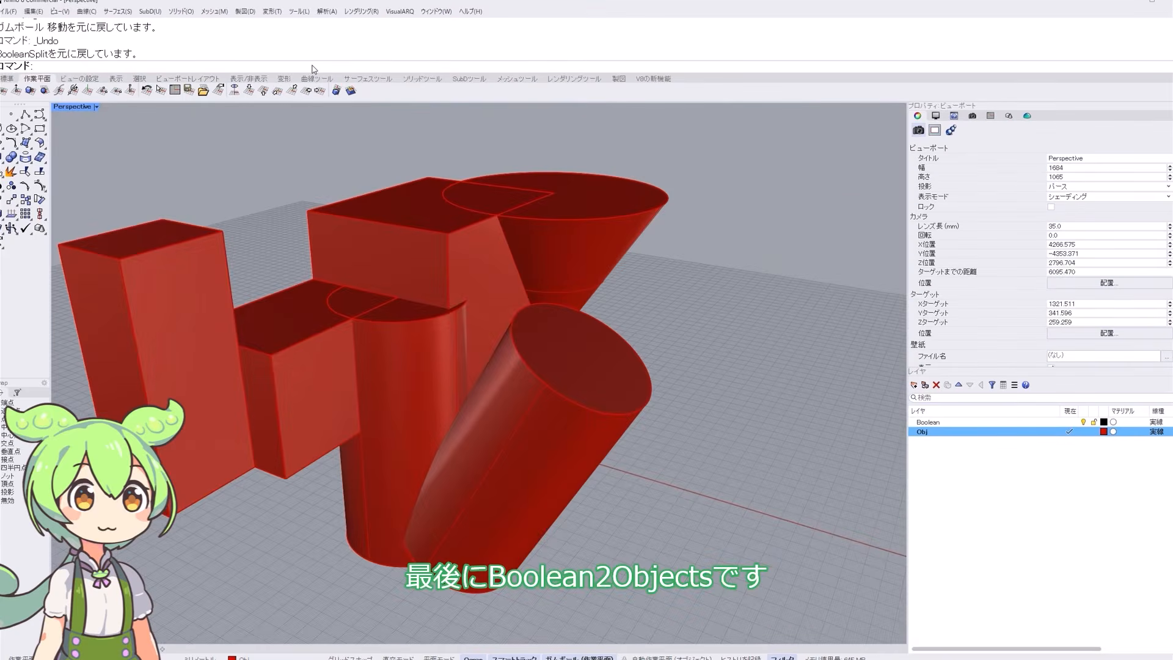
- Run Boolean2Objects on the large upper box and the vertical cylinder and preview the difference A-B
type("Boolean2Objects")
key("Down")
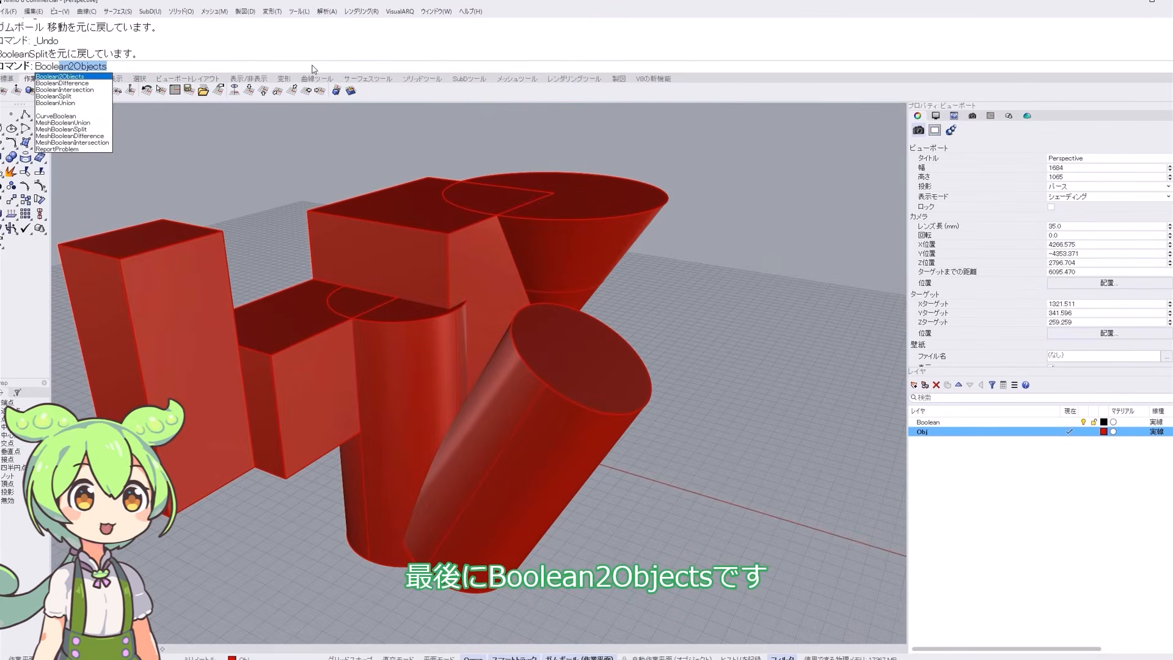
key("Return")
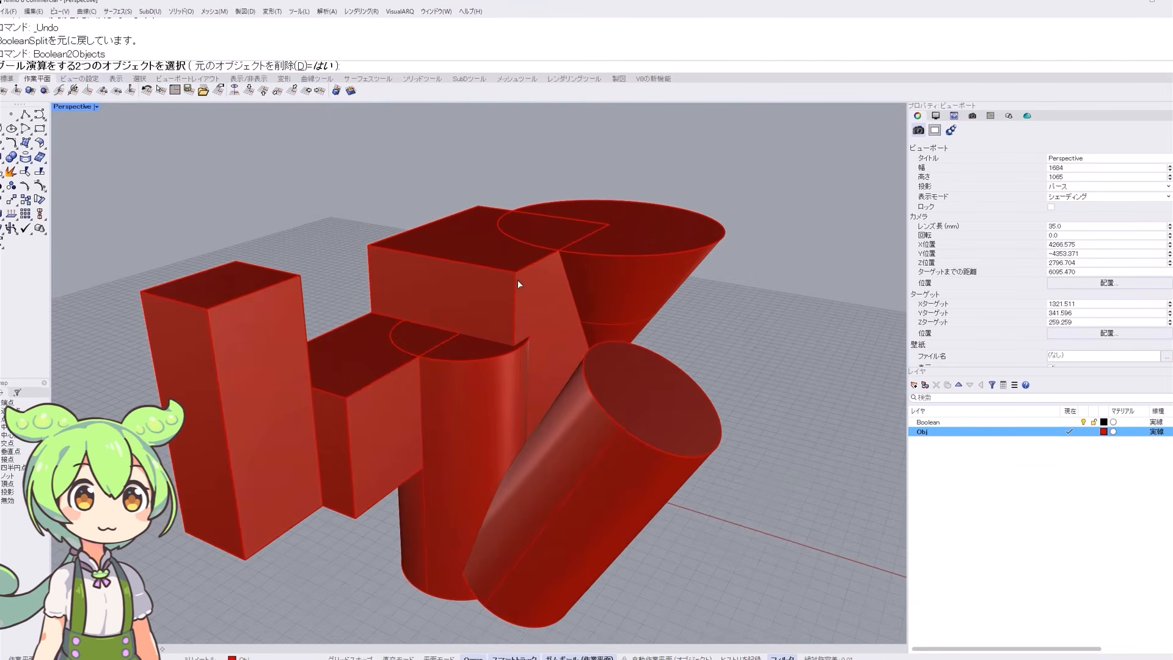
left_click(522, 272)
left_click(503, 150)
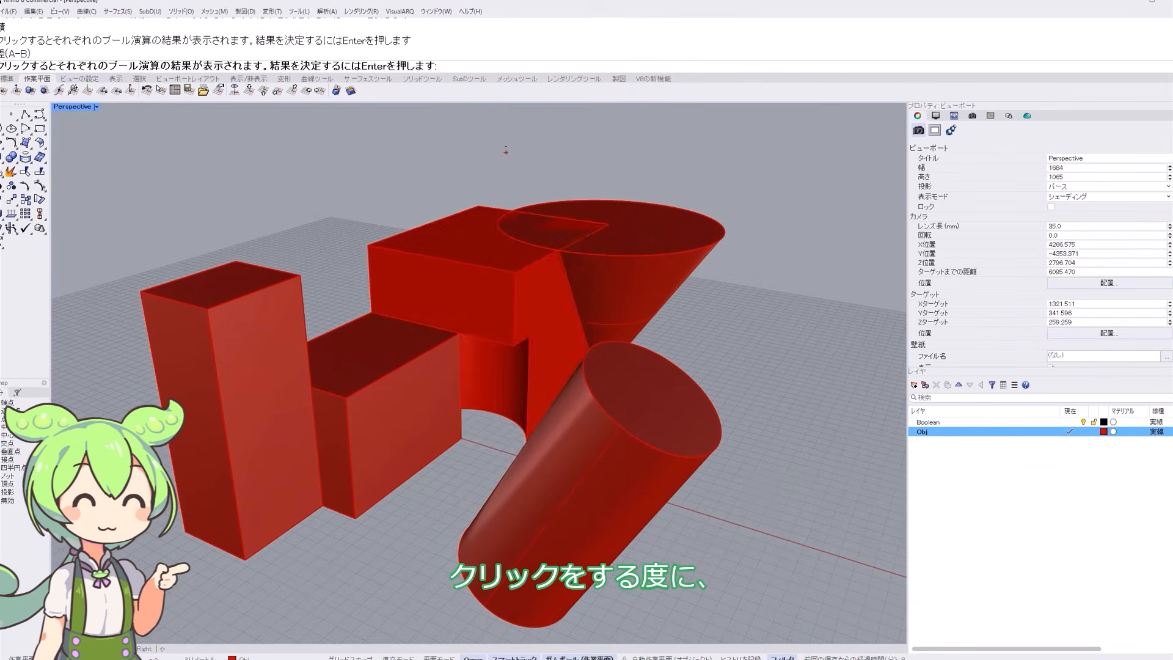
- Cycle through the Boolean2Objects difference, inverse intersection, union and intersection results for the box and cylinder, and accept the union
left_click(505, 153)
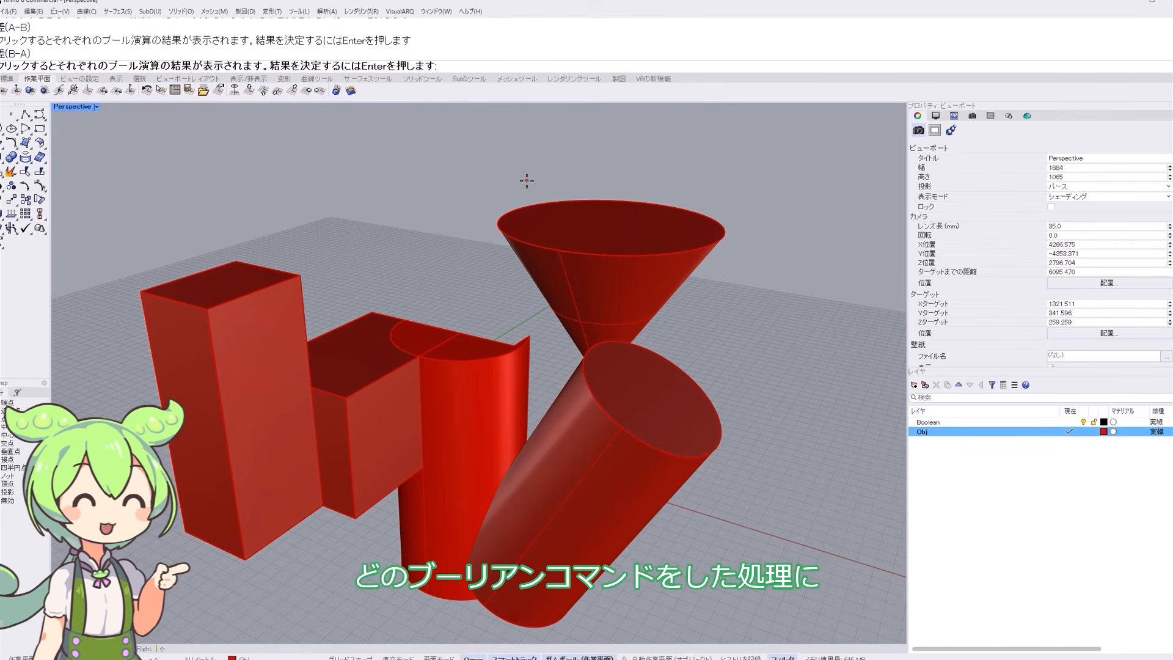
left_click(591, 171)
left_click(591, 171)
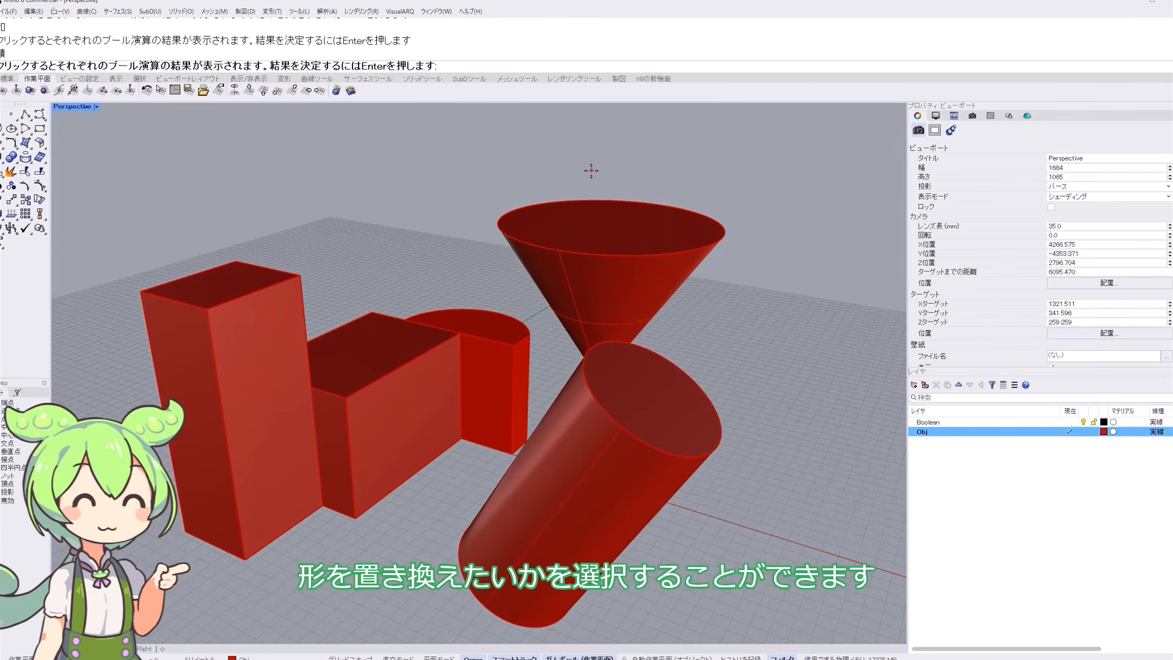
left_click(591, 171)
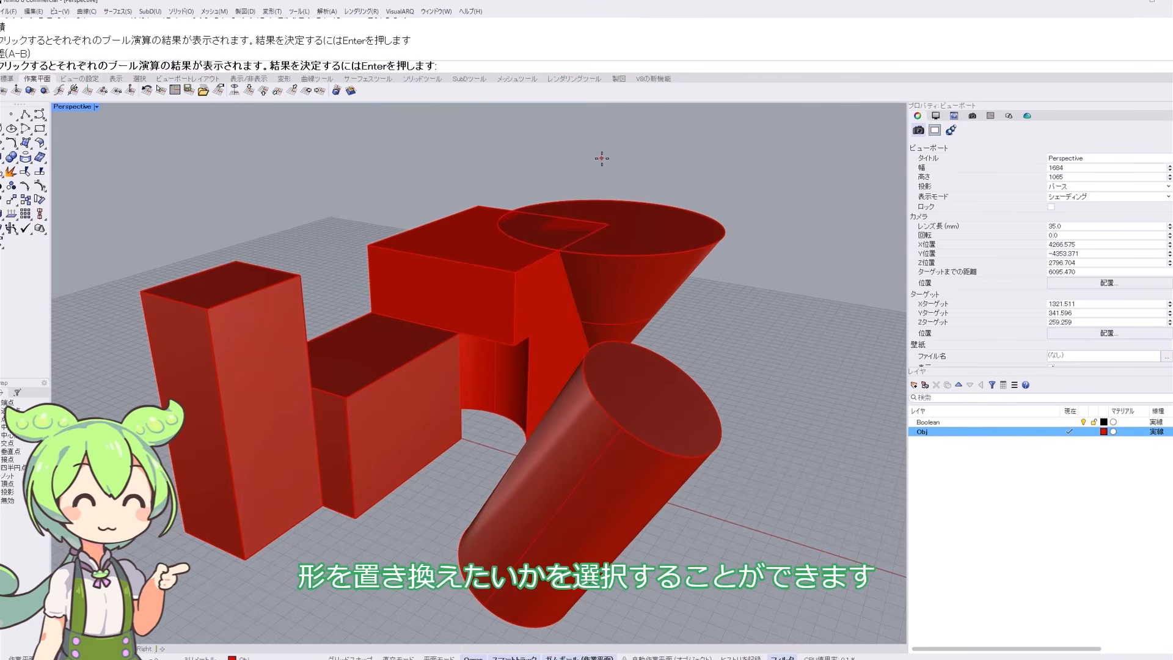
left_click(602, 158)
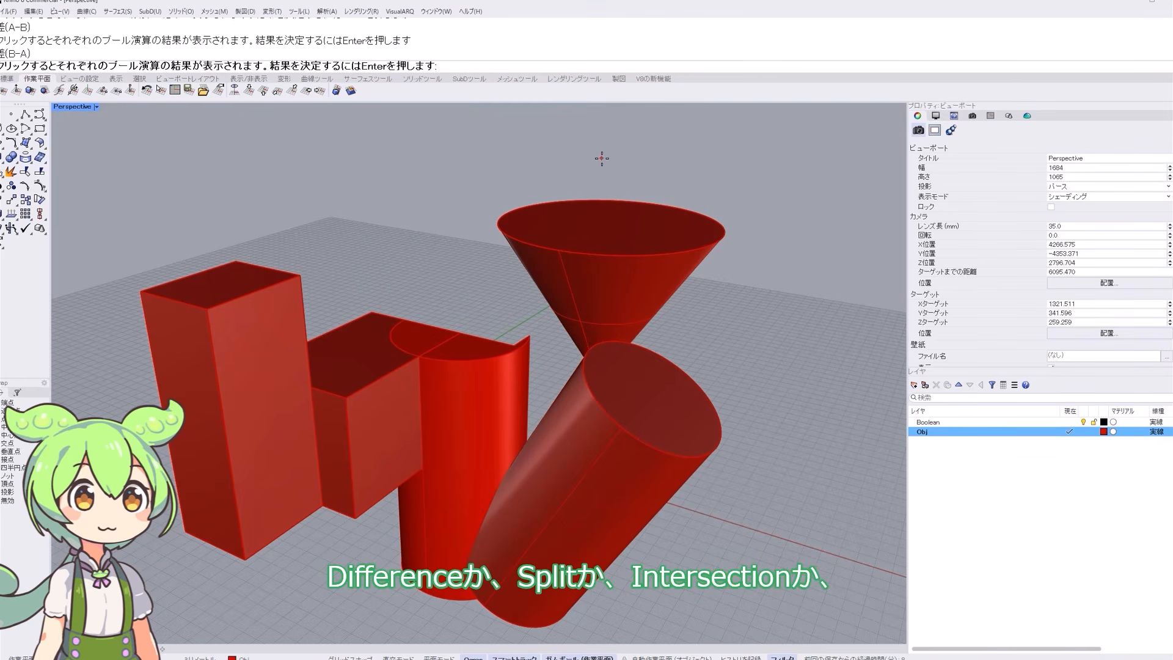
left_click(601, 158)
left_click(579, 164)
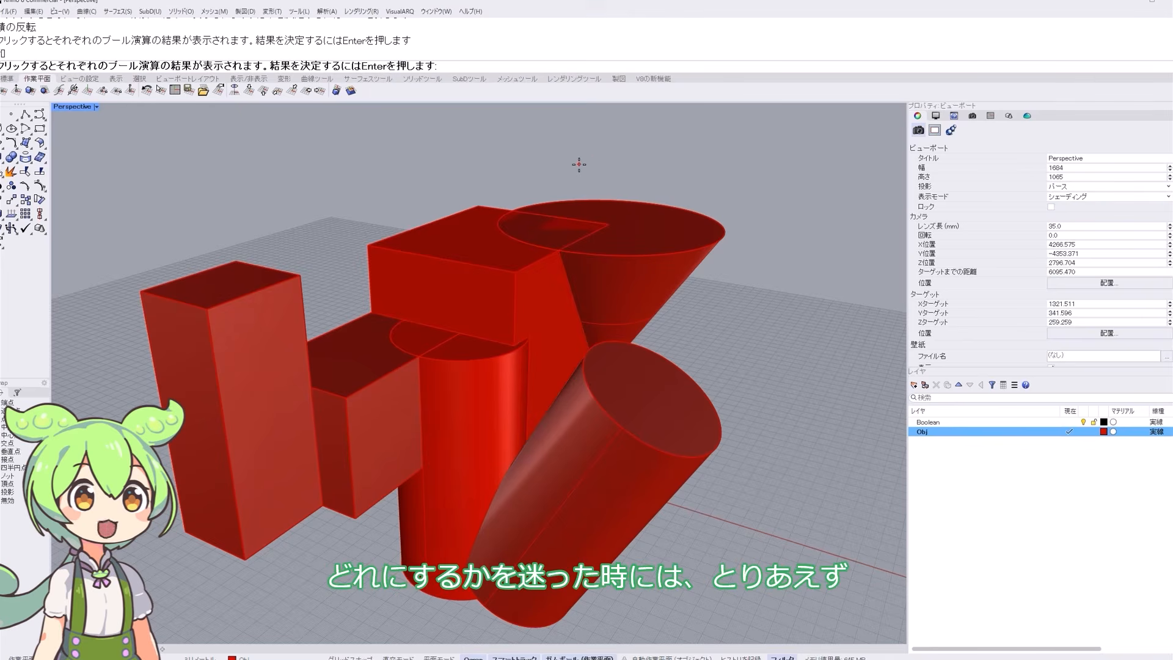
left_click(543, 173)
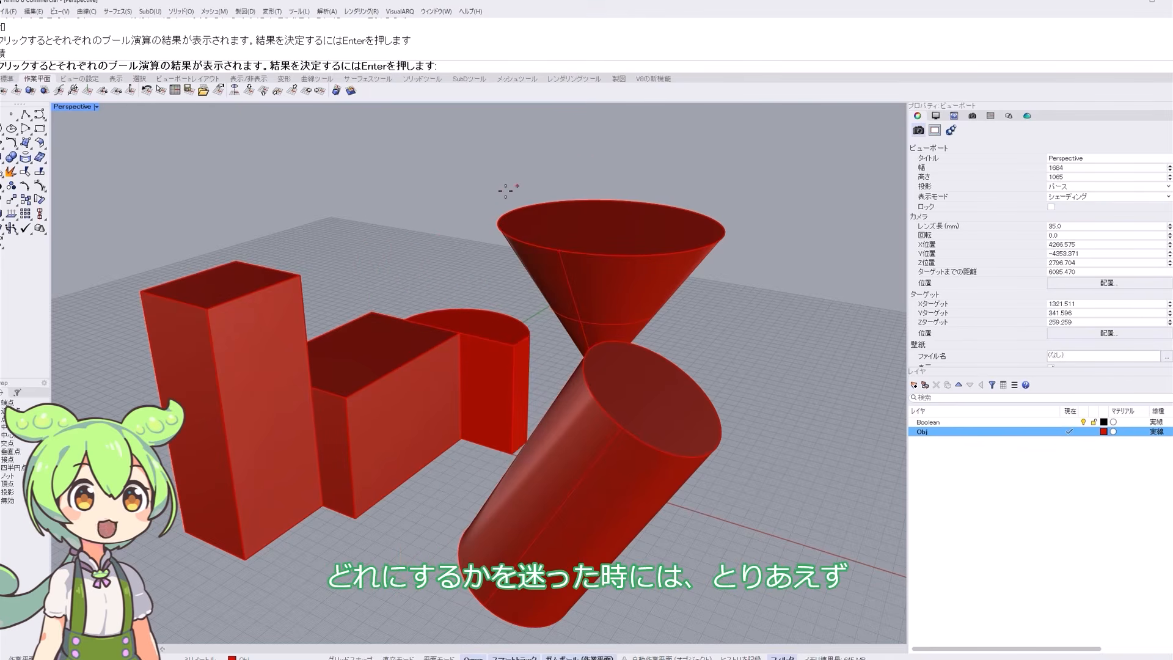
left_click(452, 232)
left_click(437, 193)
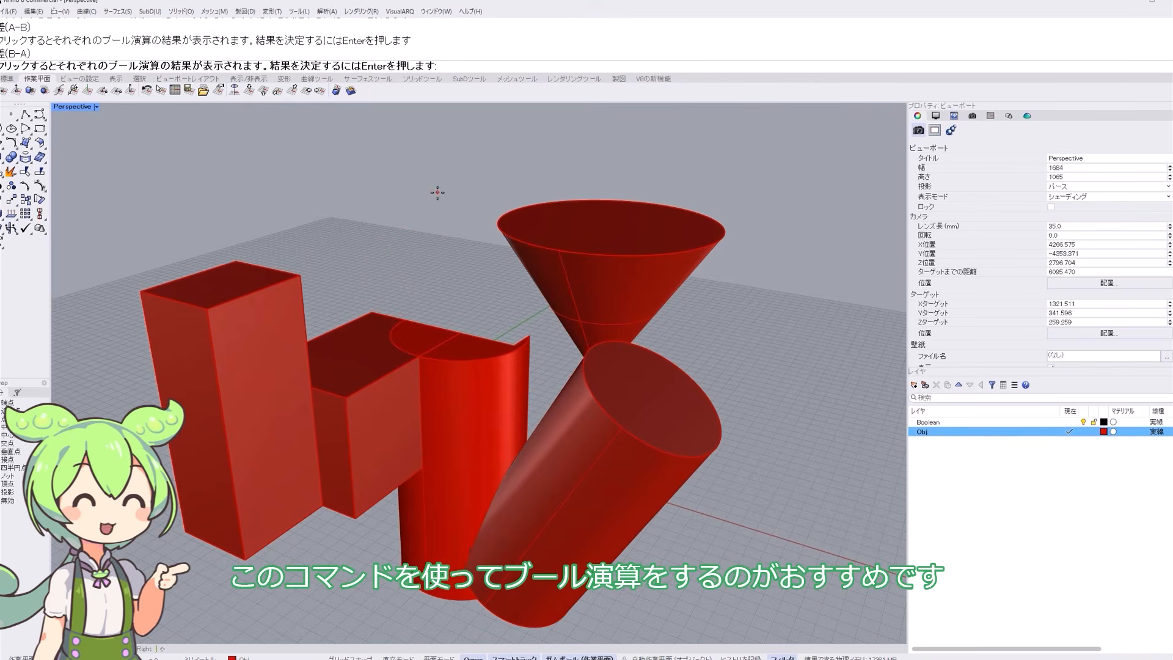
left_click(438, 192)
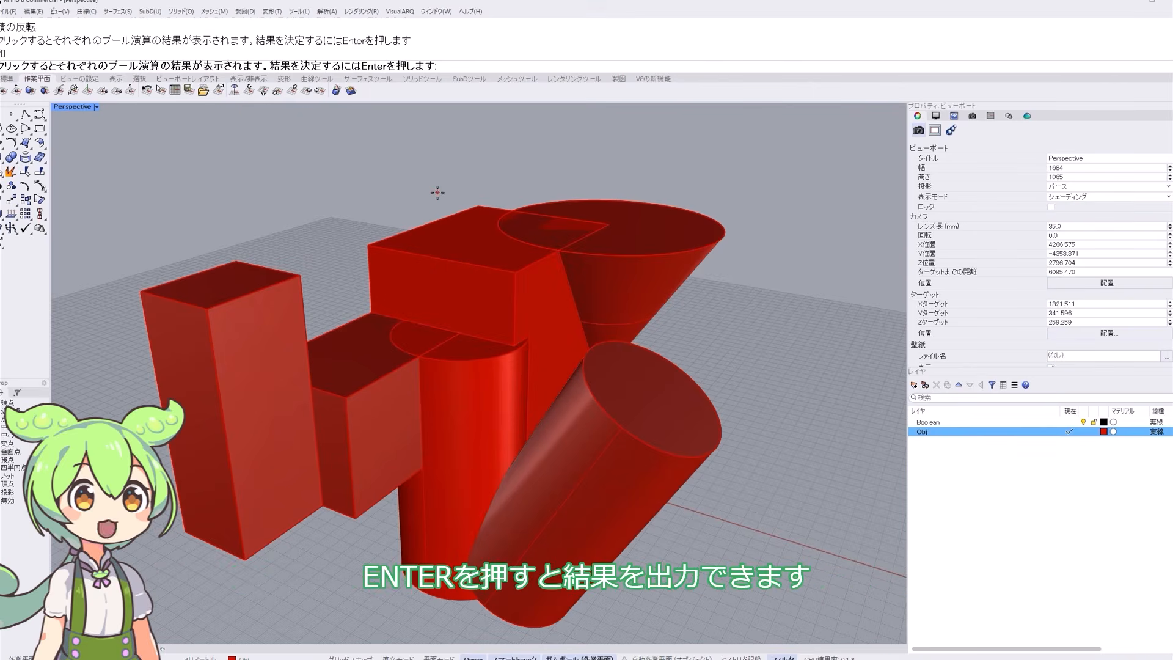
key("Return")
right_click_drag(483, 234, 486, 352)
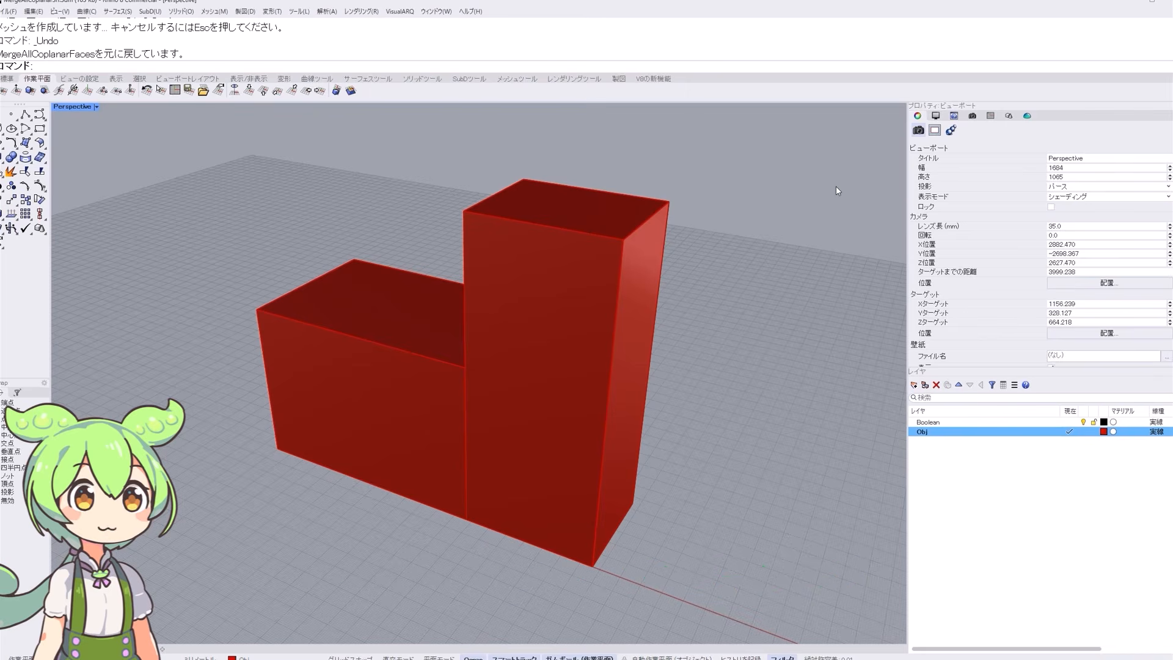
- Examine the L-shaped polysurface from the front, back and underside for seams dividing its coplanar faces
left_click(548, 379)
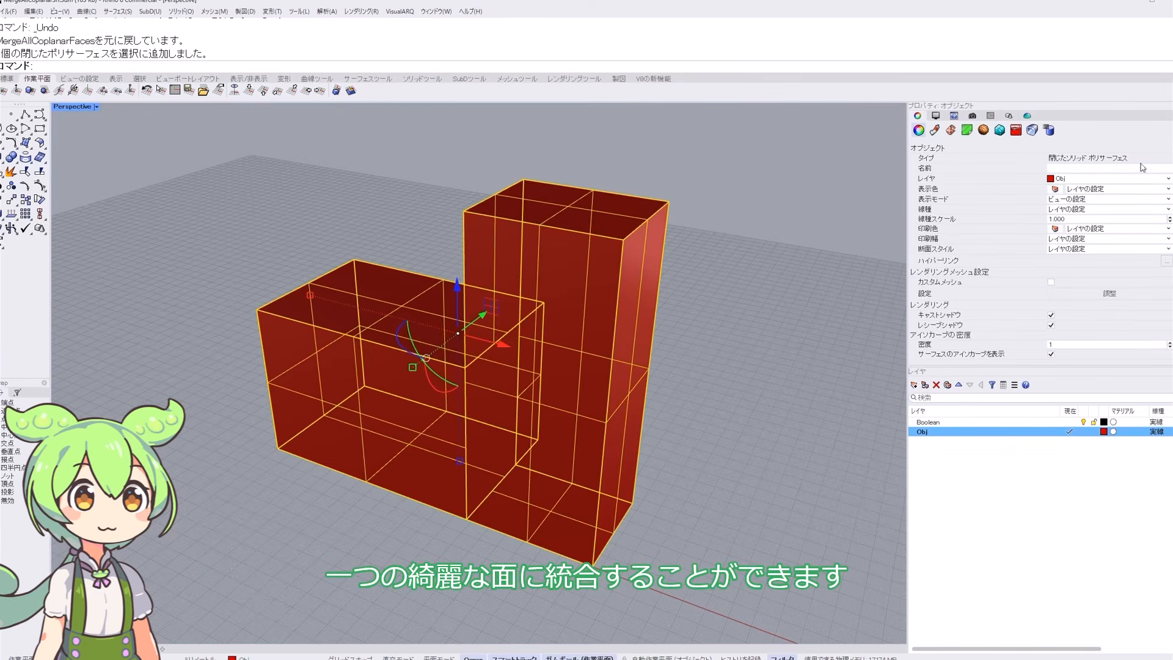
right_click_drag(533, 405, 692, 402)
left_click(692, 403)
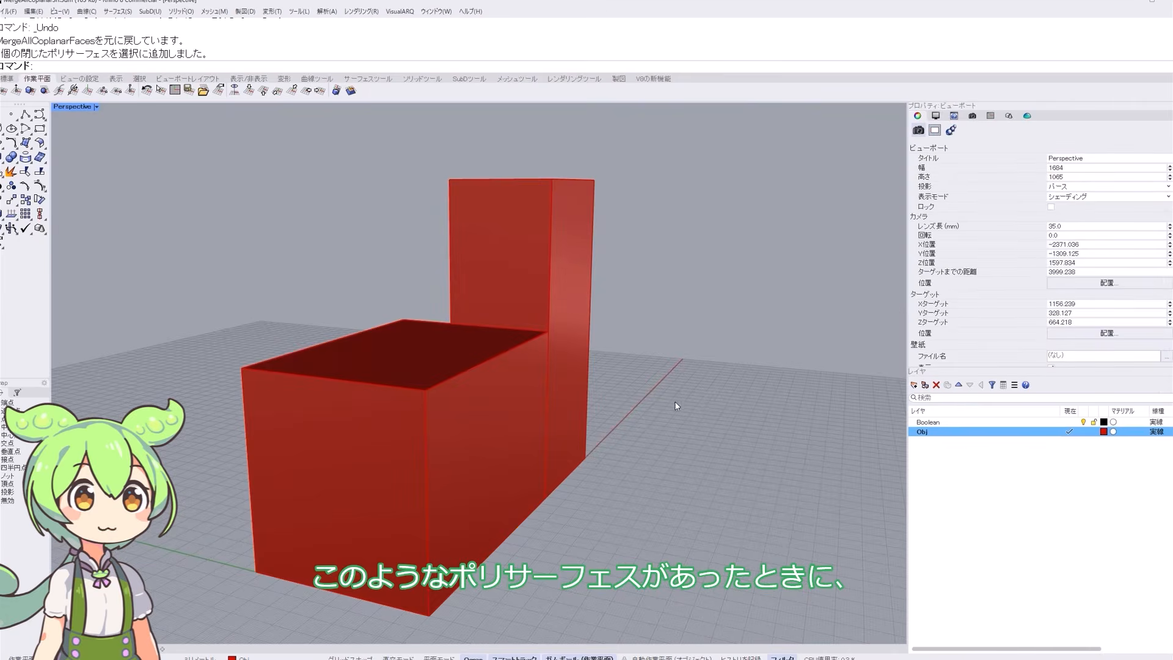
right_click_drag(569, 371, 462, 195)
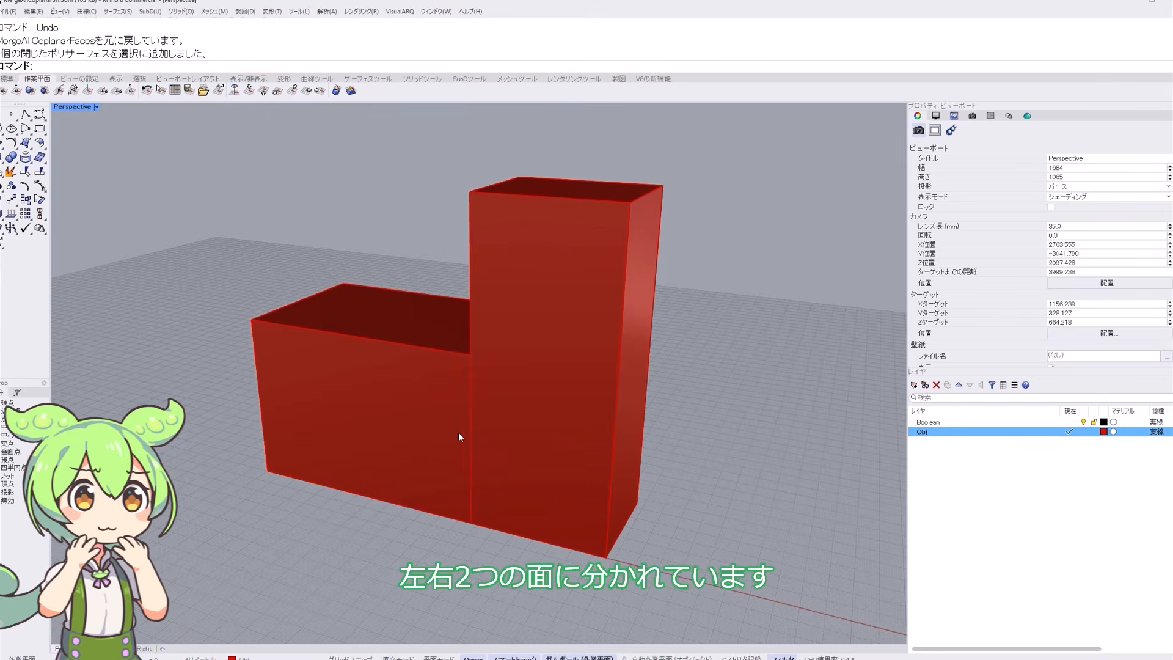
right_click_drag(502, 492, 581, 508)
right_click_drag(459, 456, 507, 385)
right_click_drag(581, 413, 542, 448, "shift")
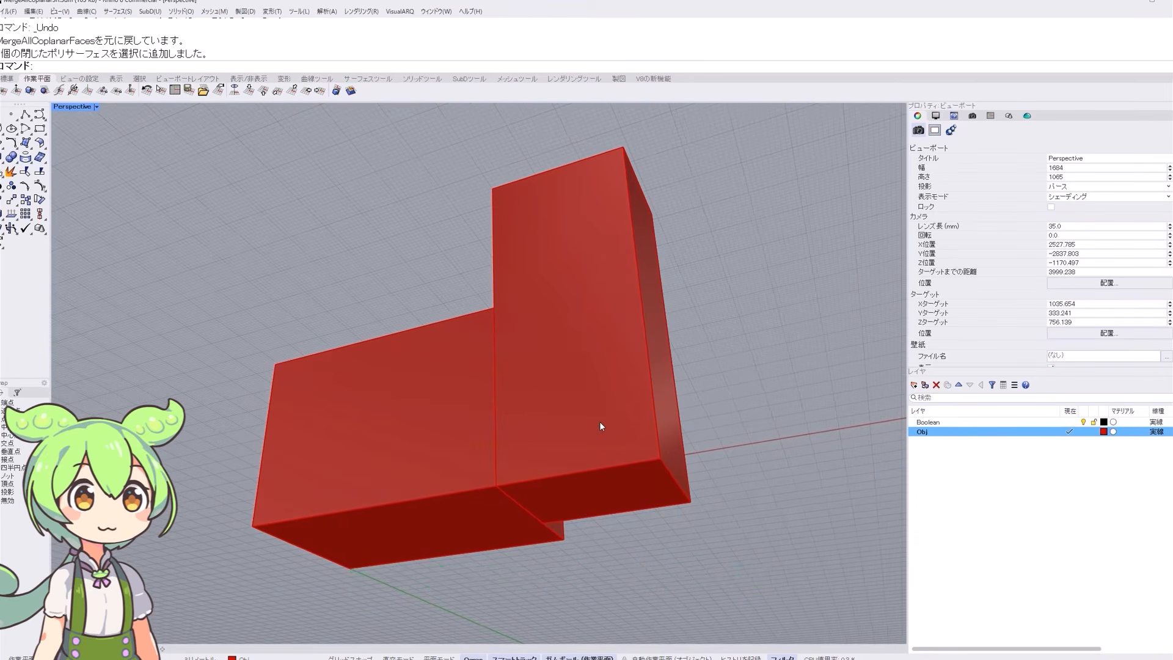
- Merge the divided coplanar faces of the L-shaped polysurface with MergeAllCoplanarFaces
left_click(548, 385)
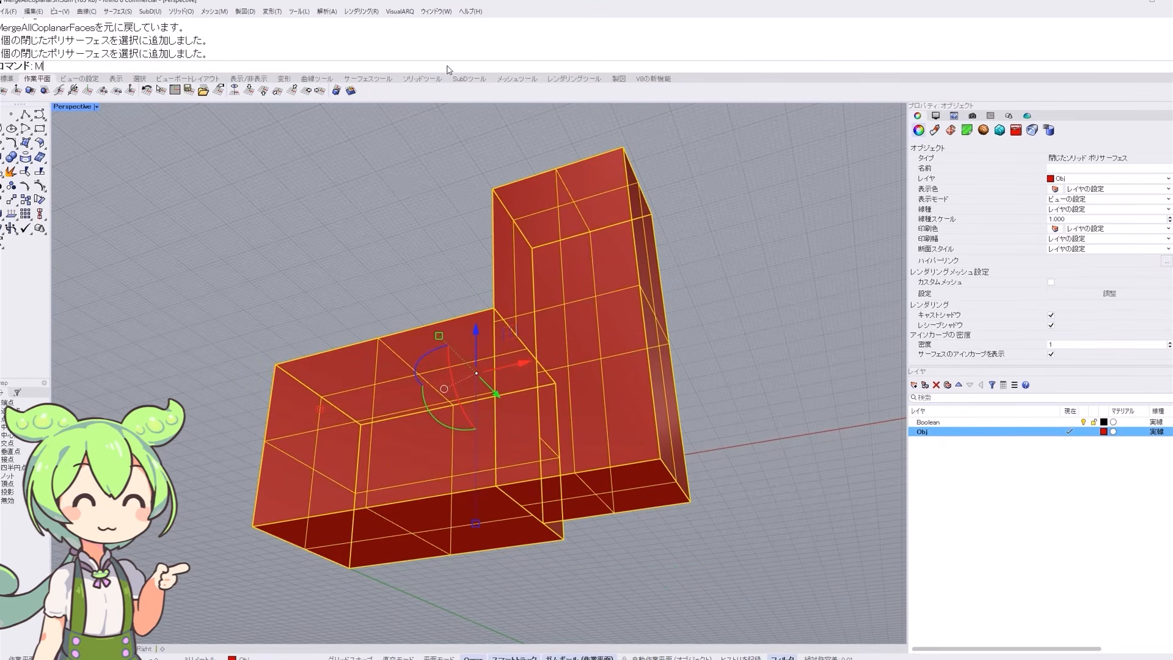
type("ergeAllCoplanarFaces")
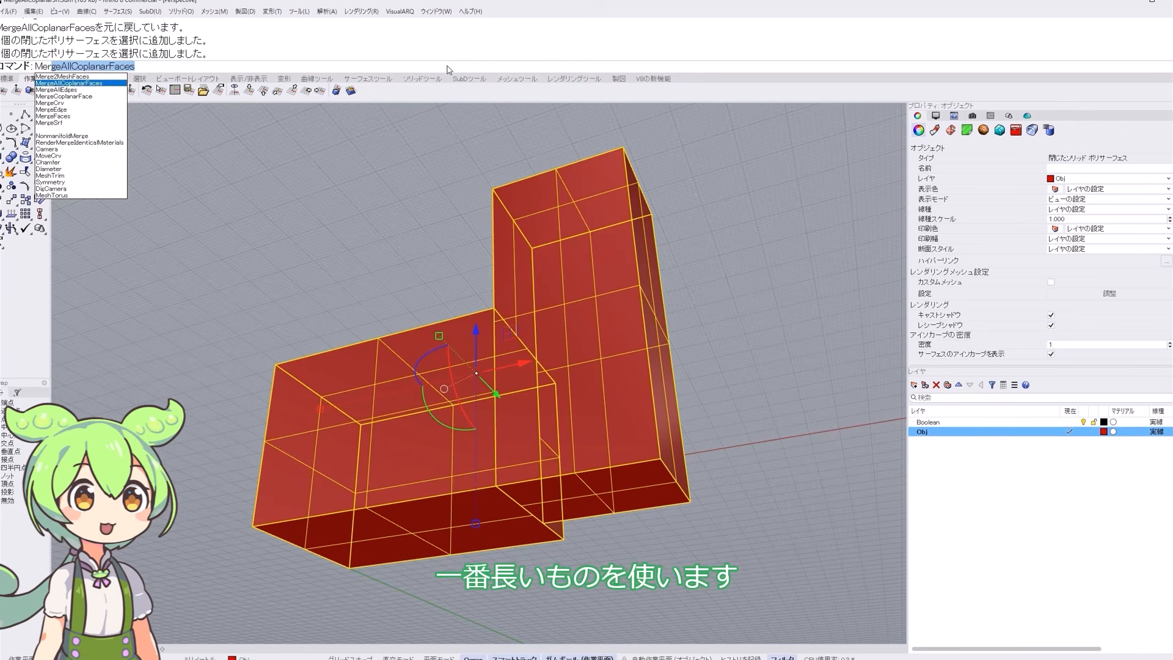
key("Return")
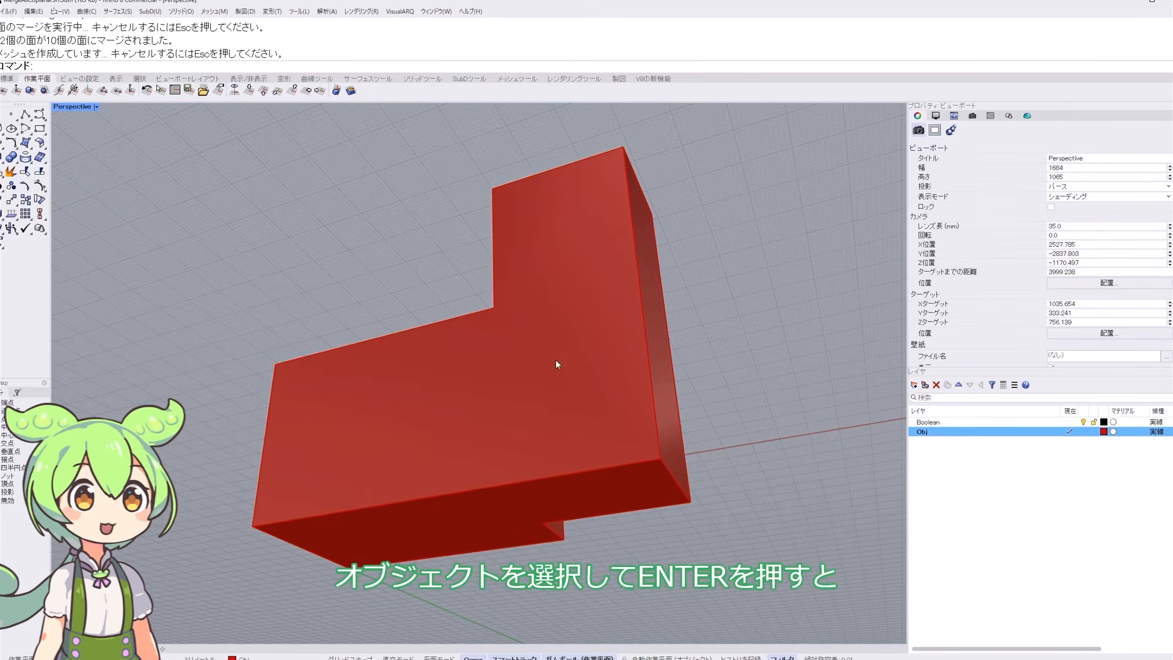
- Examine the merged L-shaped polysurface and its isocurves from above, the front and the underside
right_click_drag(556, 360, 523, 364)
left_click(508, 340)
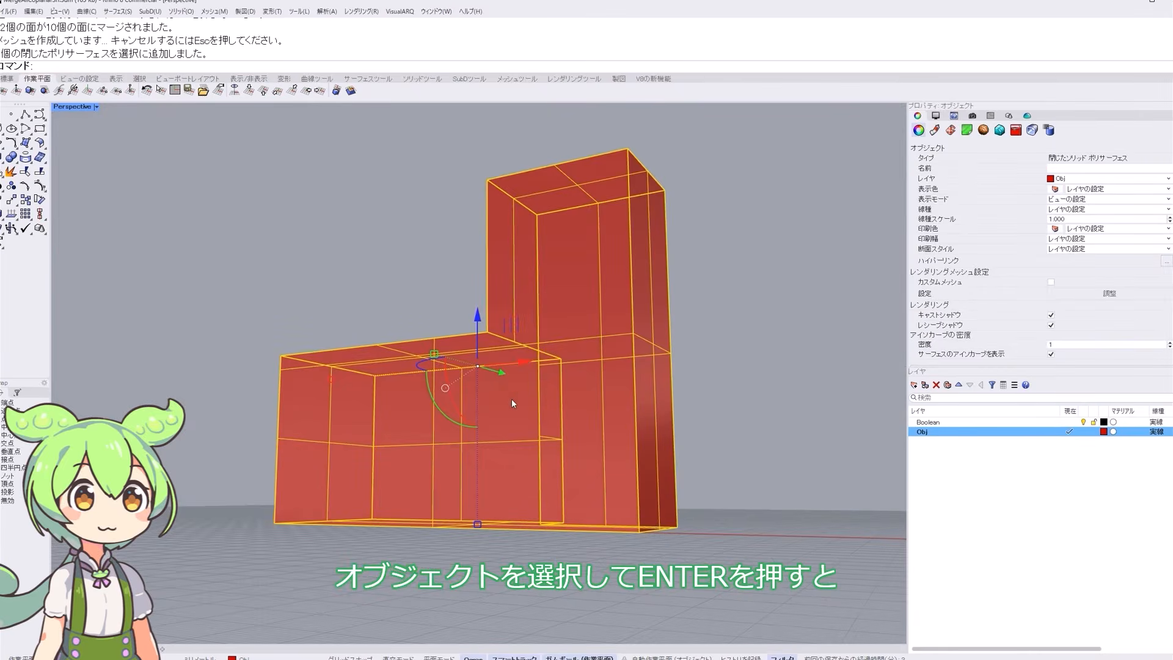
right_click_drag(545, 422, 507, 383)
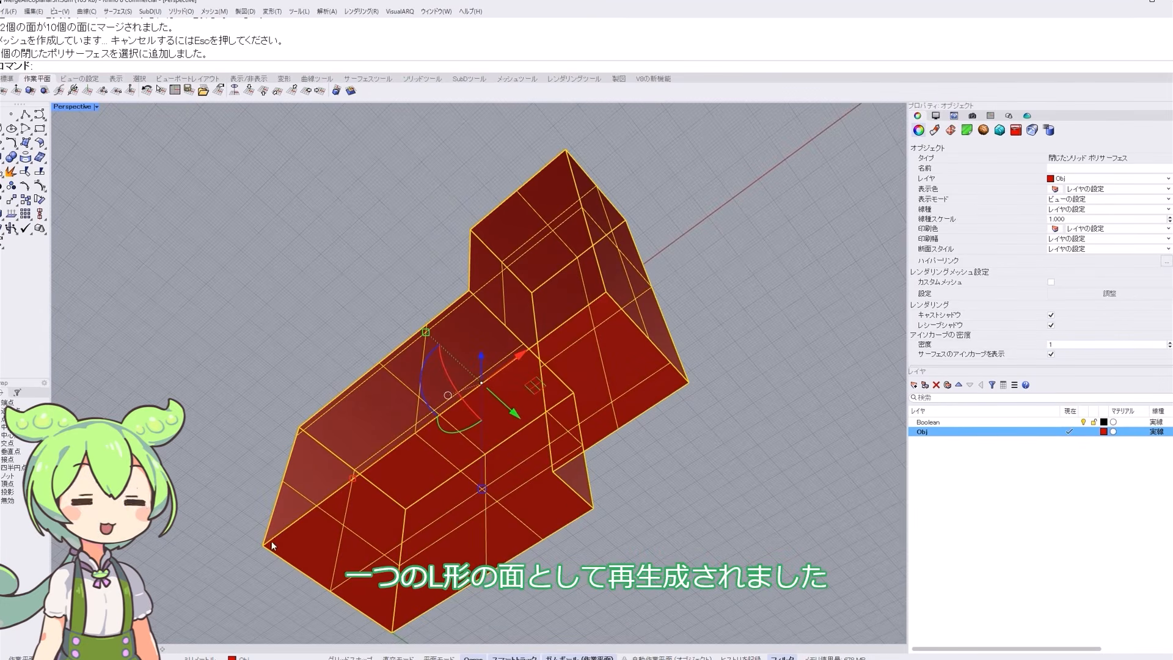
right_click_drag(560, 306, 595, 459)
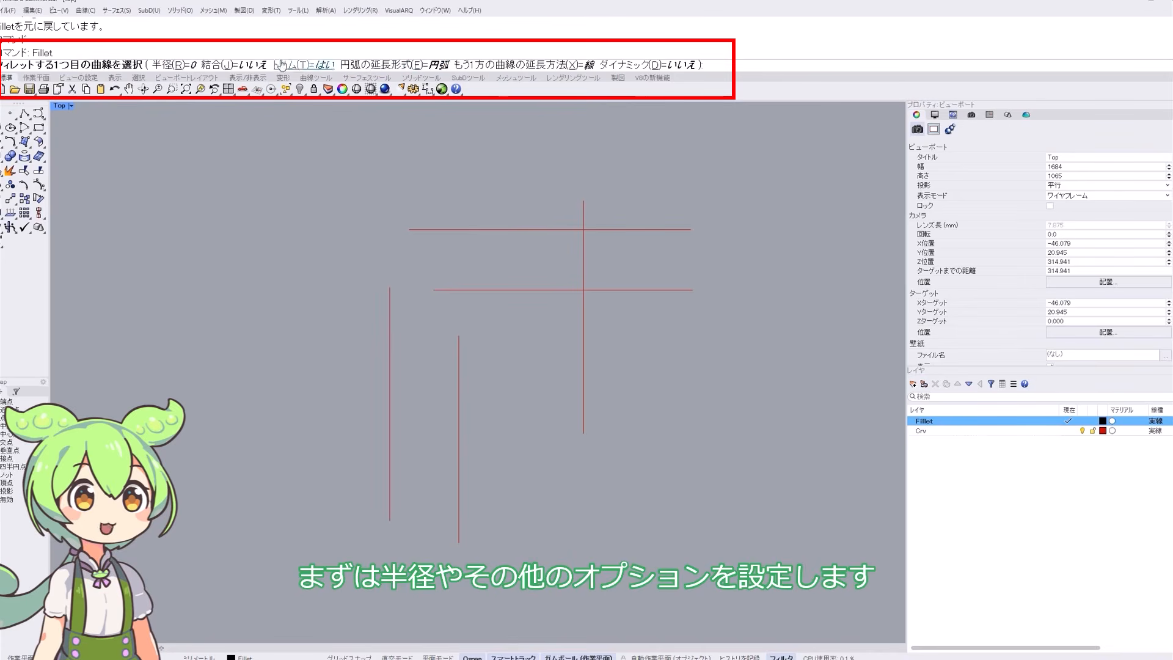
- Fillet the outermost vertical line and the upper horizontal line with a radius of 2
left_click(178, 65)
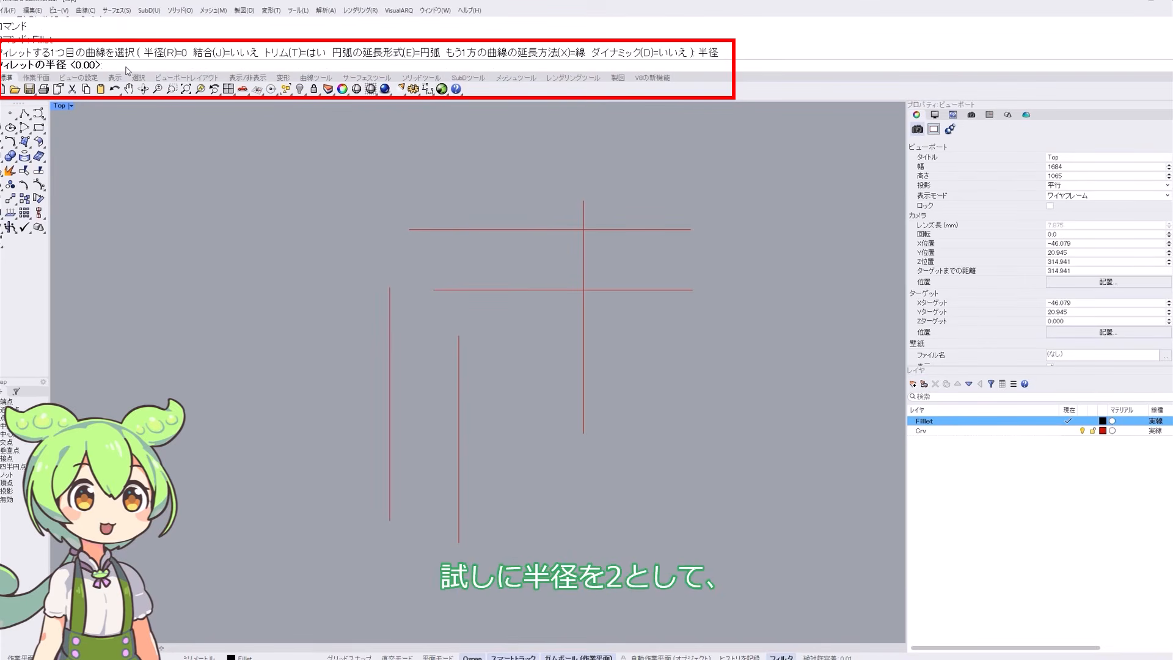
type("2")
key("Return")
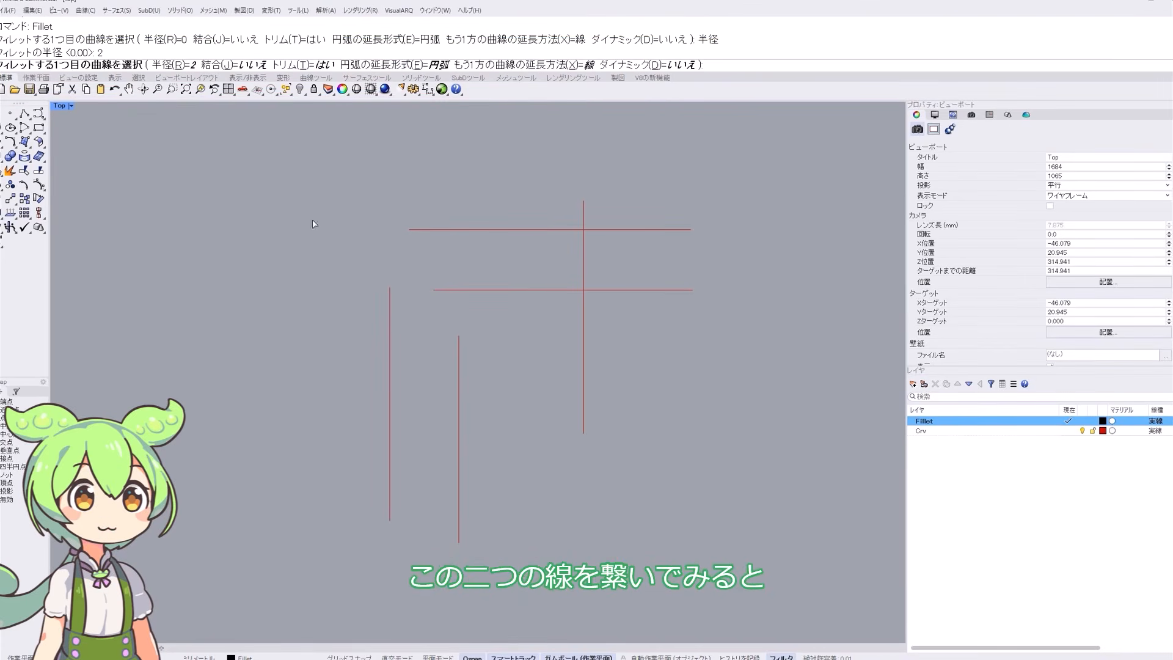
left_click(390, 309)
left_click(450, 231)
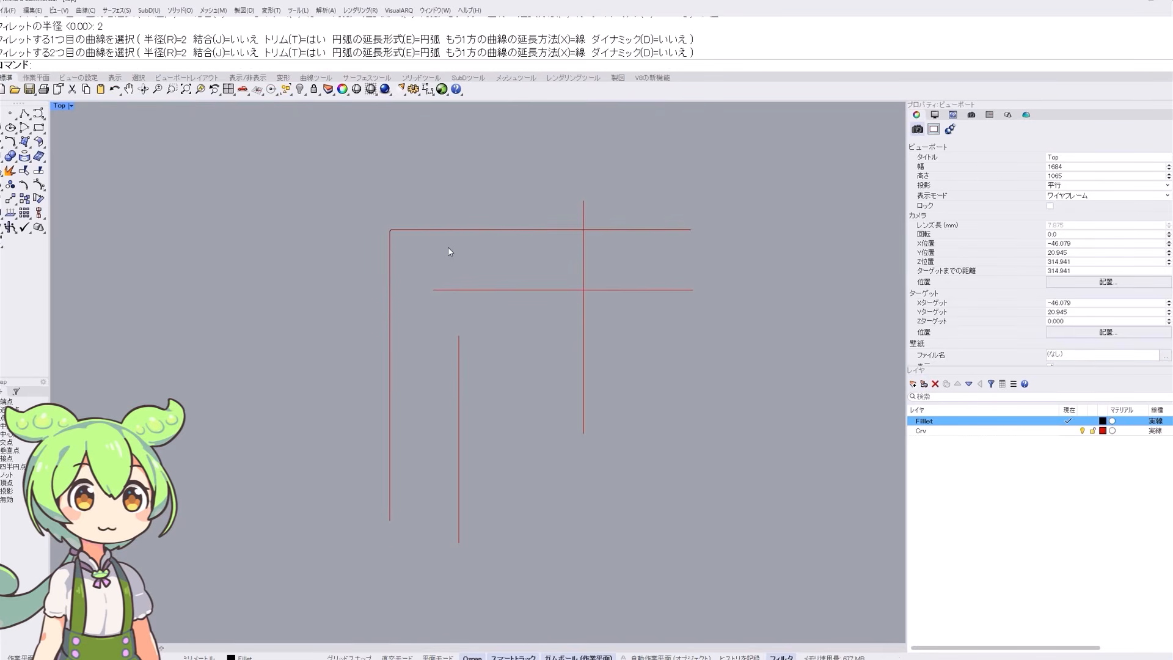
- Inspect the rounded corner's arc and adjoining lines individually to check whether they are separate curves
scroll(391, 231, "up", 5)
left_click(409, 228)
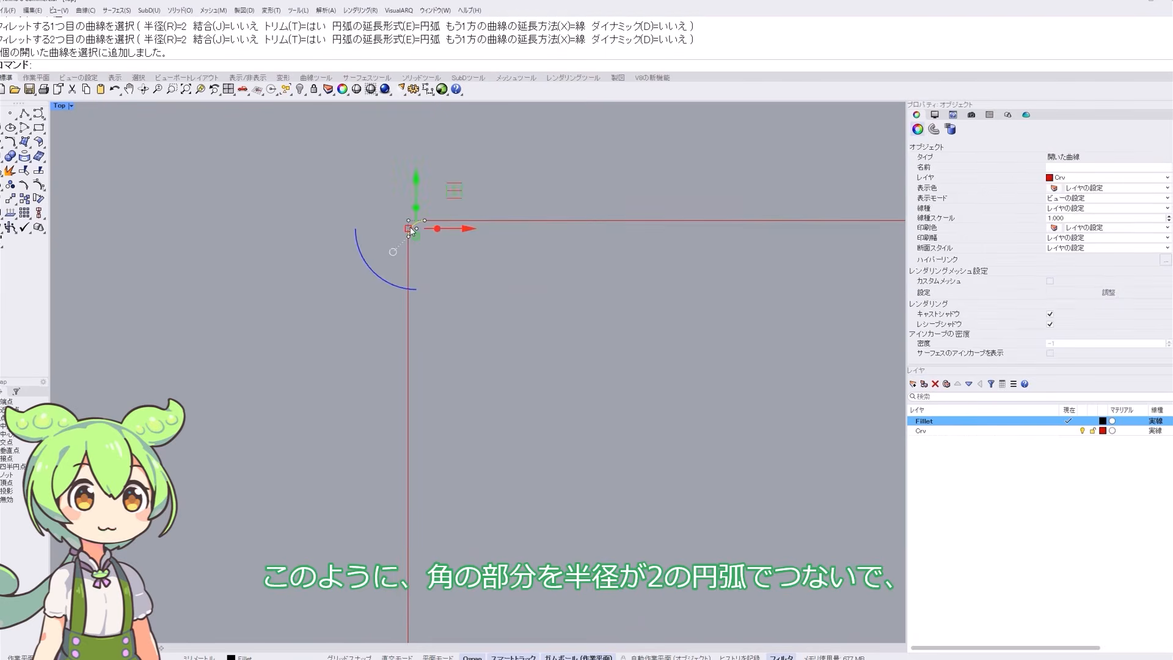
scroll(413, 231, "up", 5)
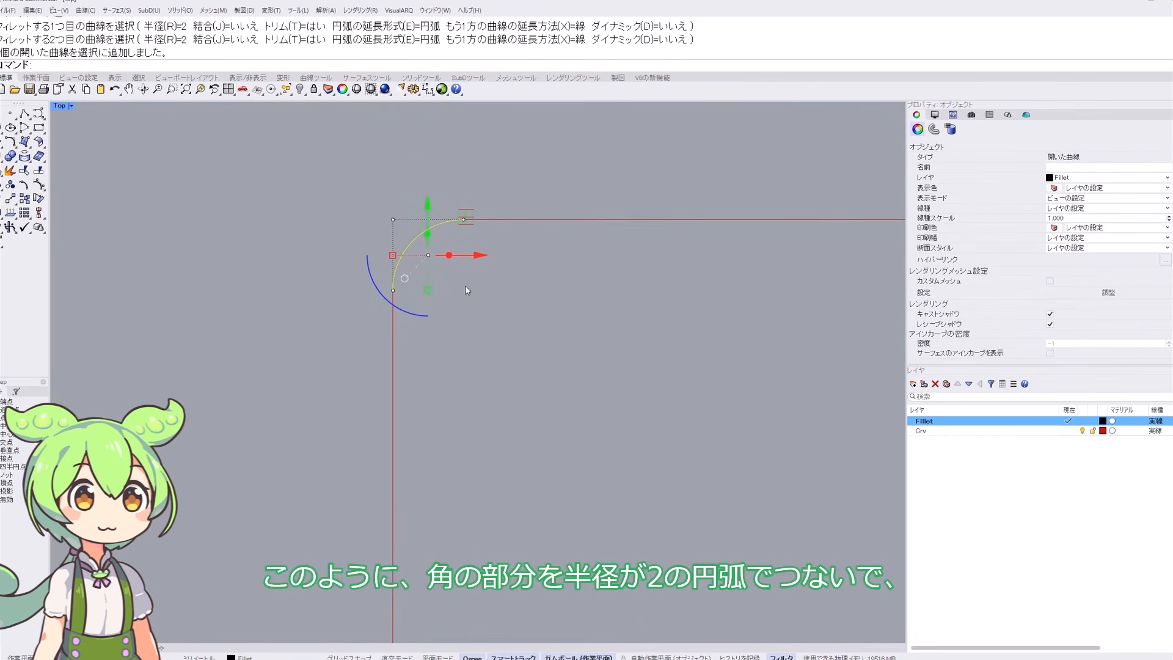
scroll(487, 252, "down", 5)
key("Escape")
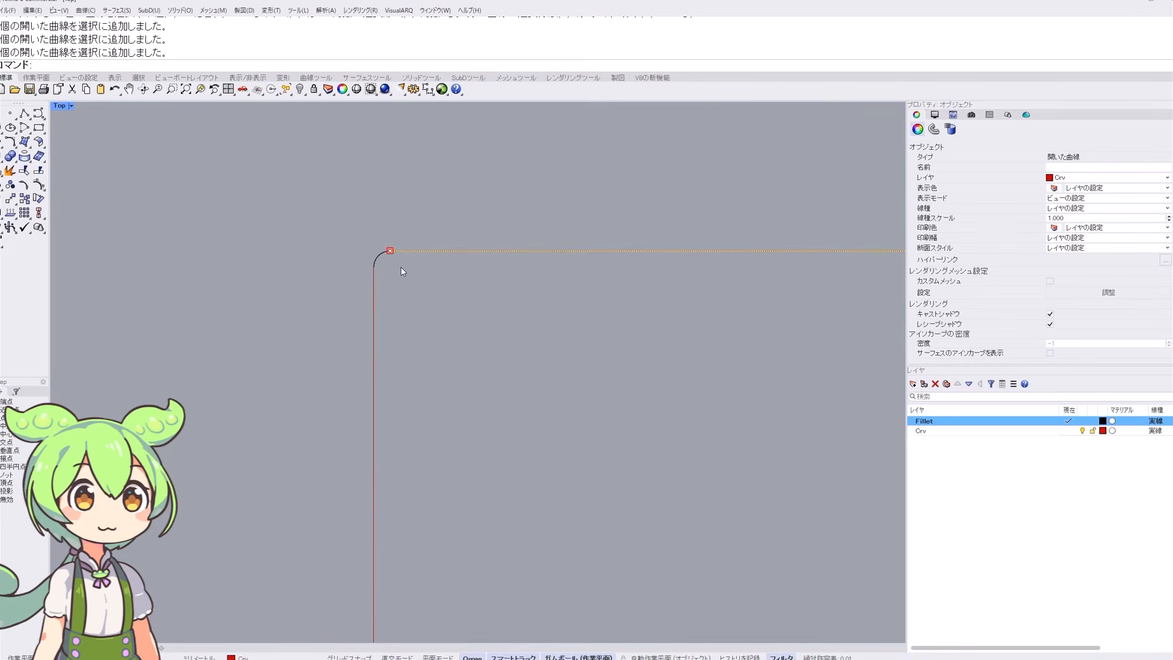
key("Escape")
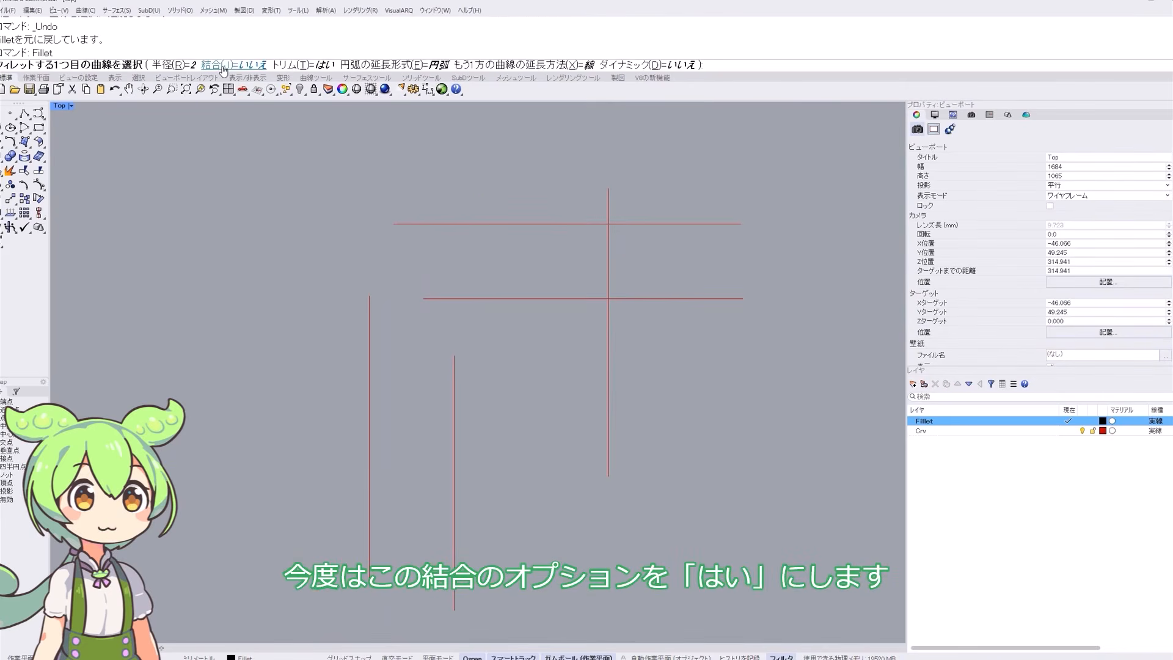
- Fillet the outermost vertical line and the upper horizontal line with radius 10 and the Join option set to Yes
left_click(223, 66)
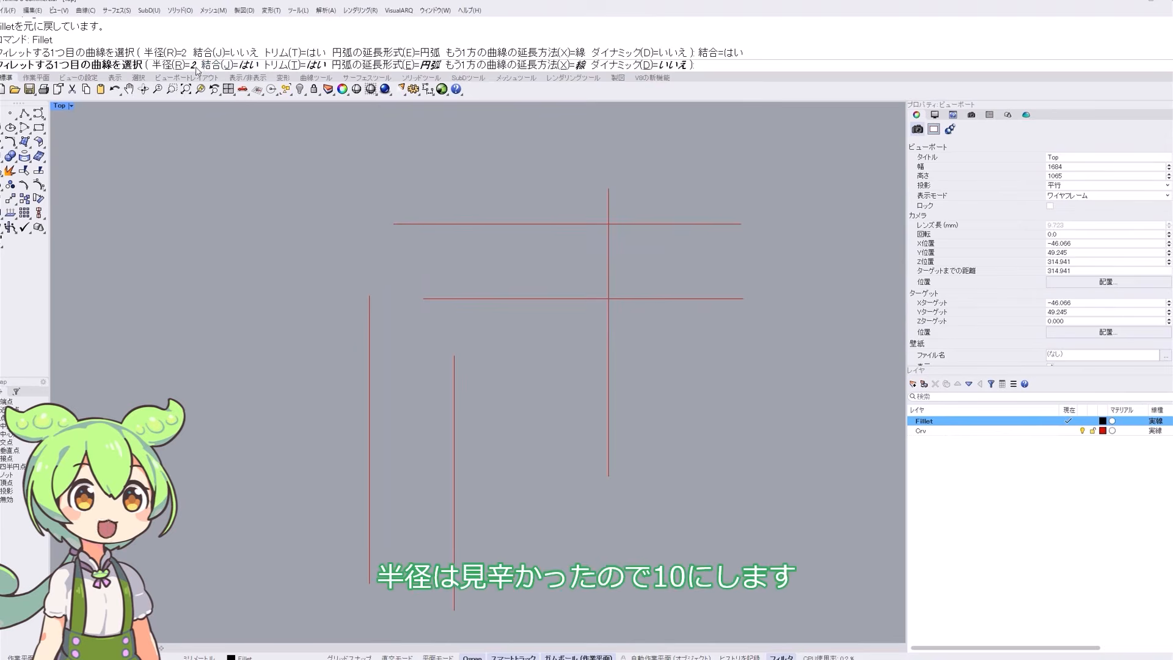
left_click(160, 66)
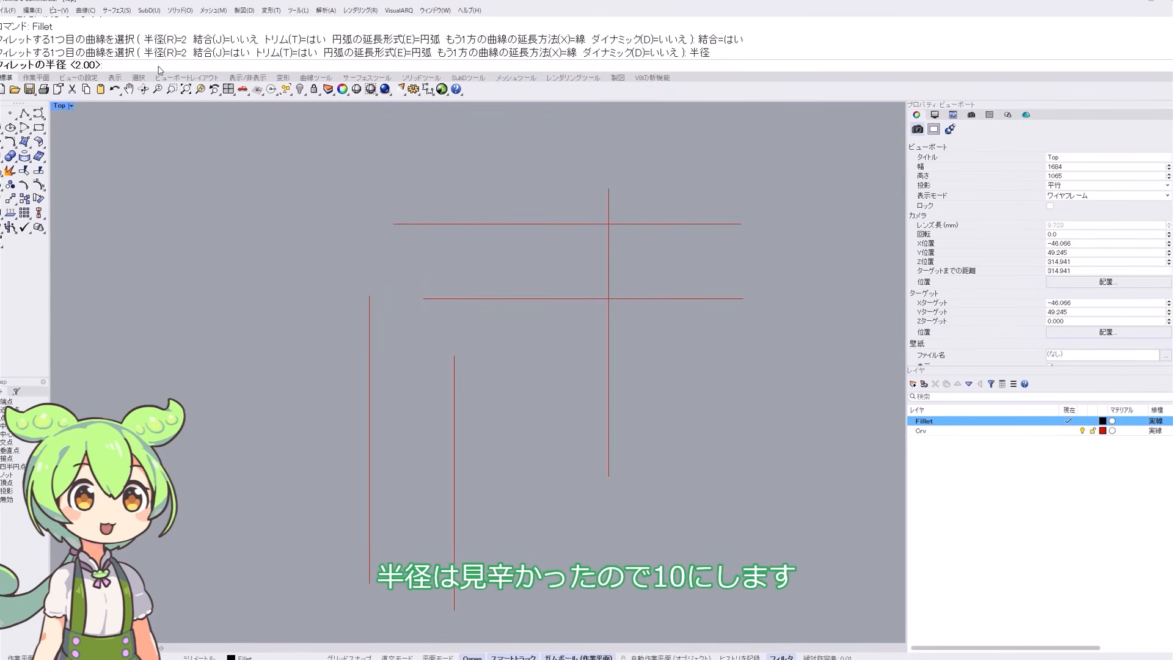
type("10")
key("Return")
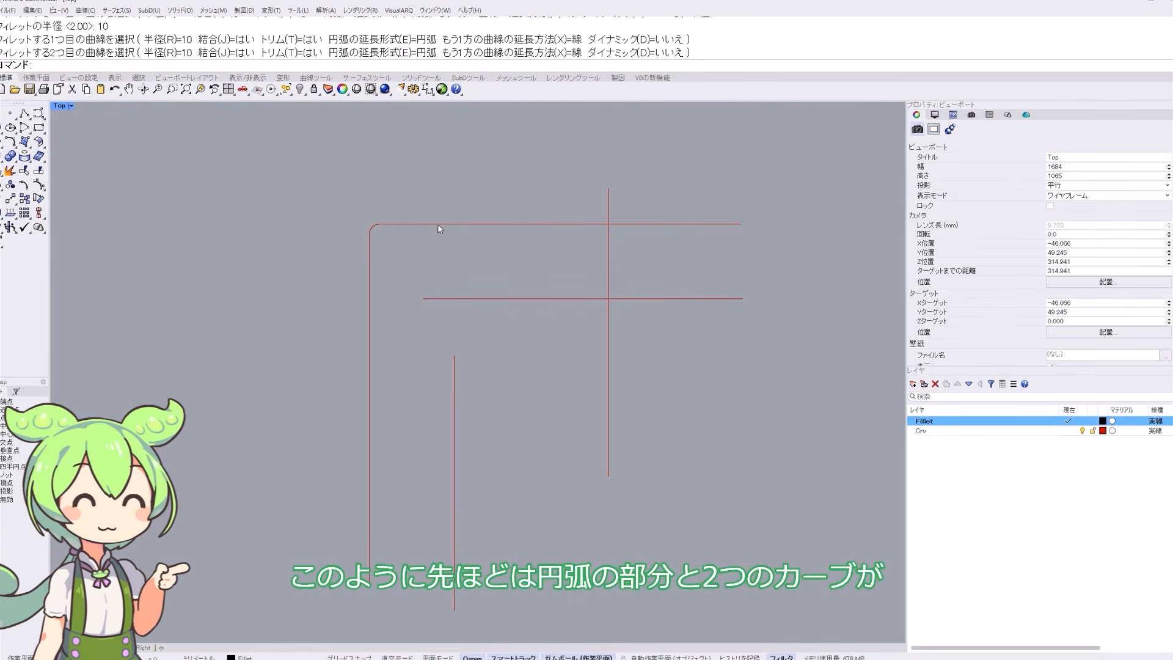
- Check whether the filleted L-shaped corner and its two sides are one joined curve
left_click(382, 237)
scroll(382, 237, "up", 5)
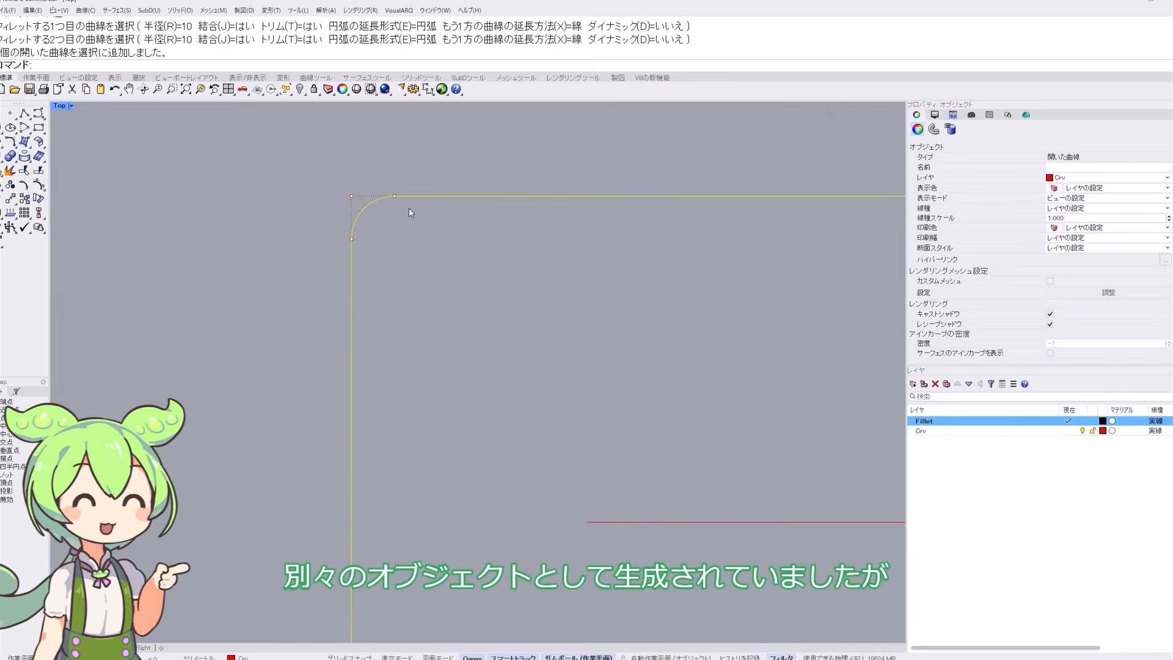
left_click(428, 239)
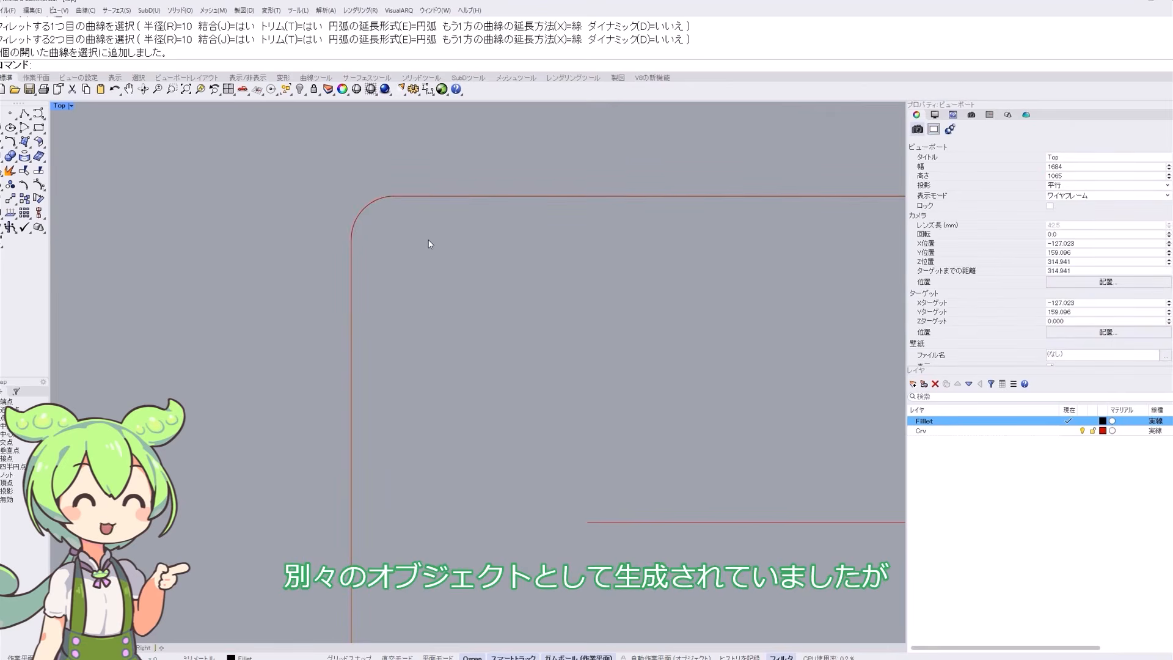
left_click(353, 263)
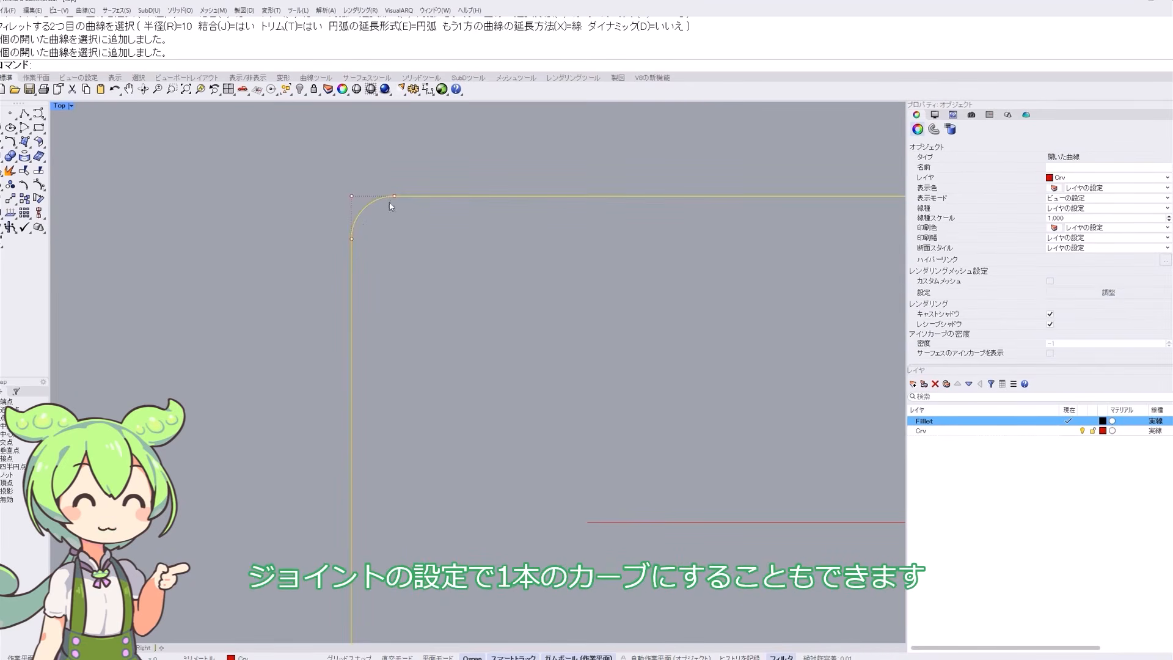
scroll(367, 229, "down", 8)
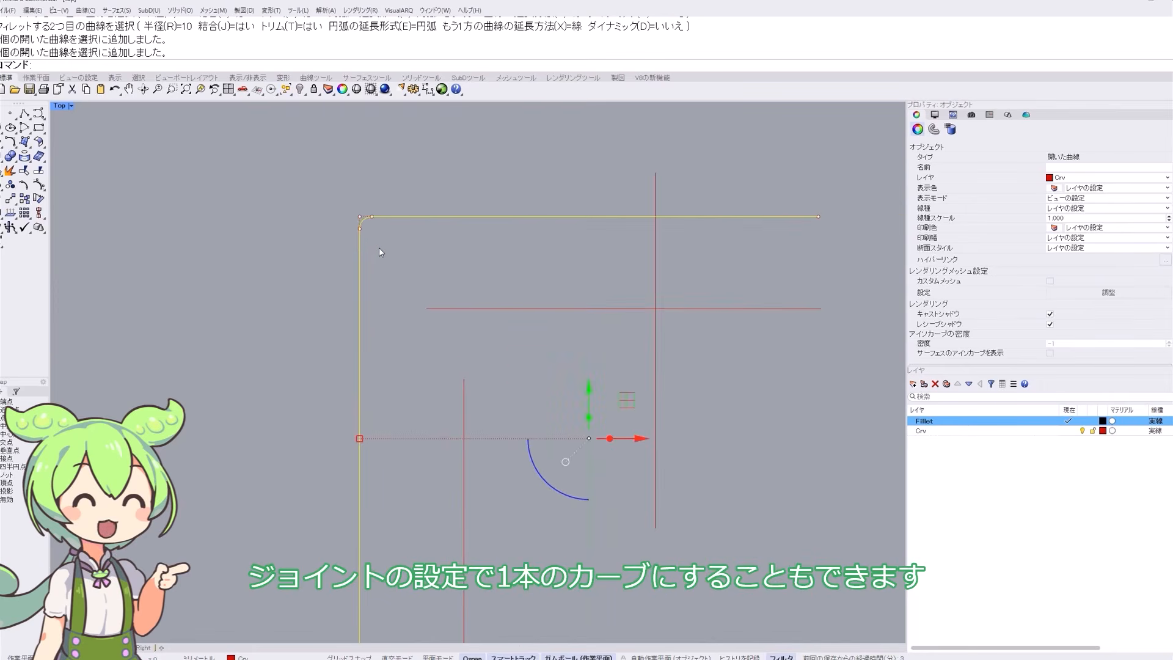
left_click(400, 273)
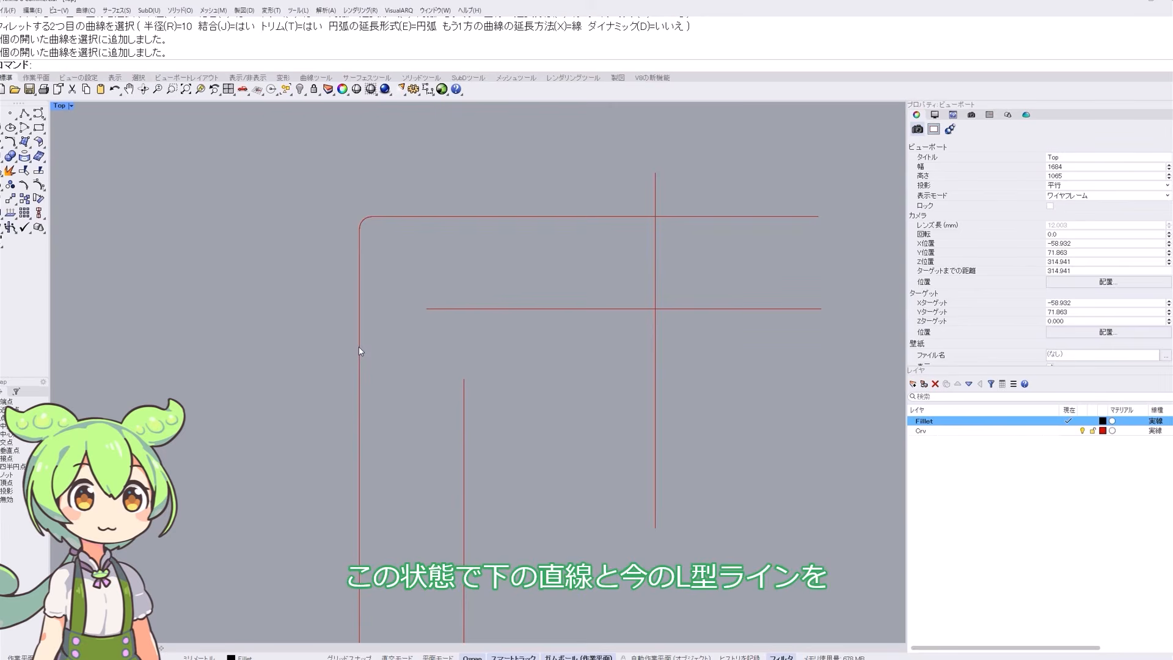
- Fillet the lower horizontal line with the lower part of the L-shaped curve's vertical side, and undo the fillet
key("Return")
left_click(440, 310)
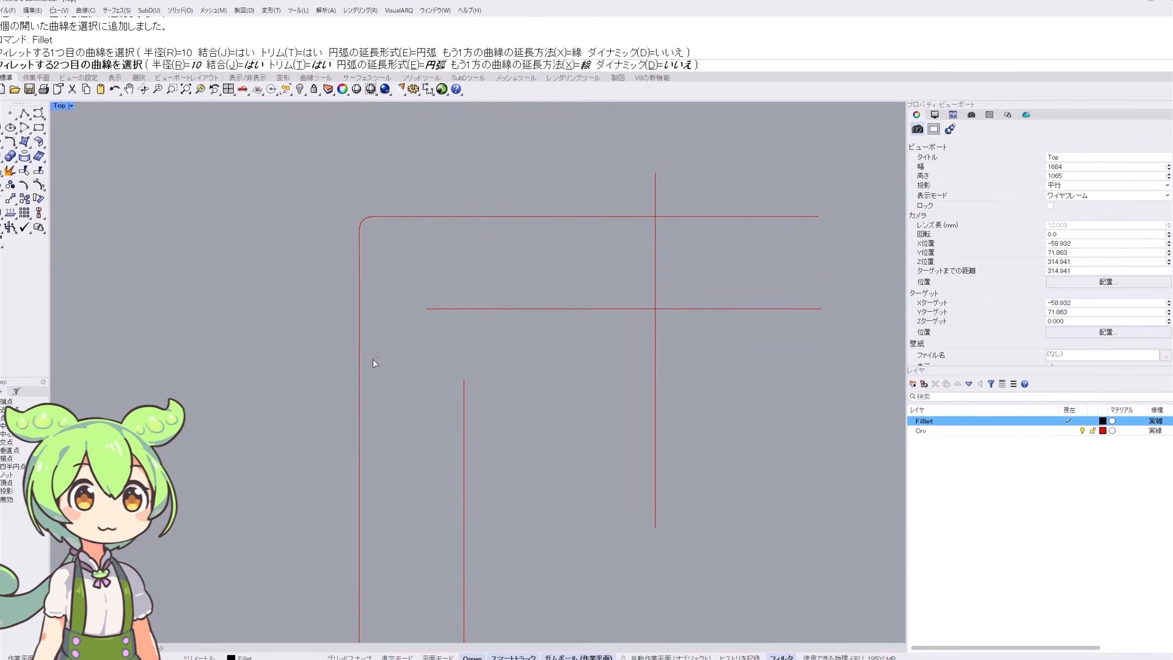
left_click(359, 368)
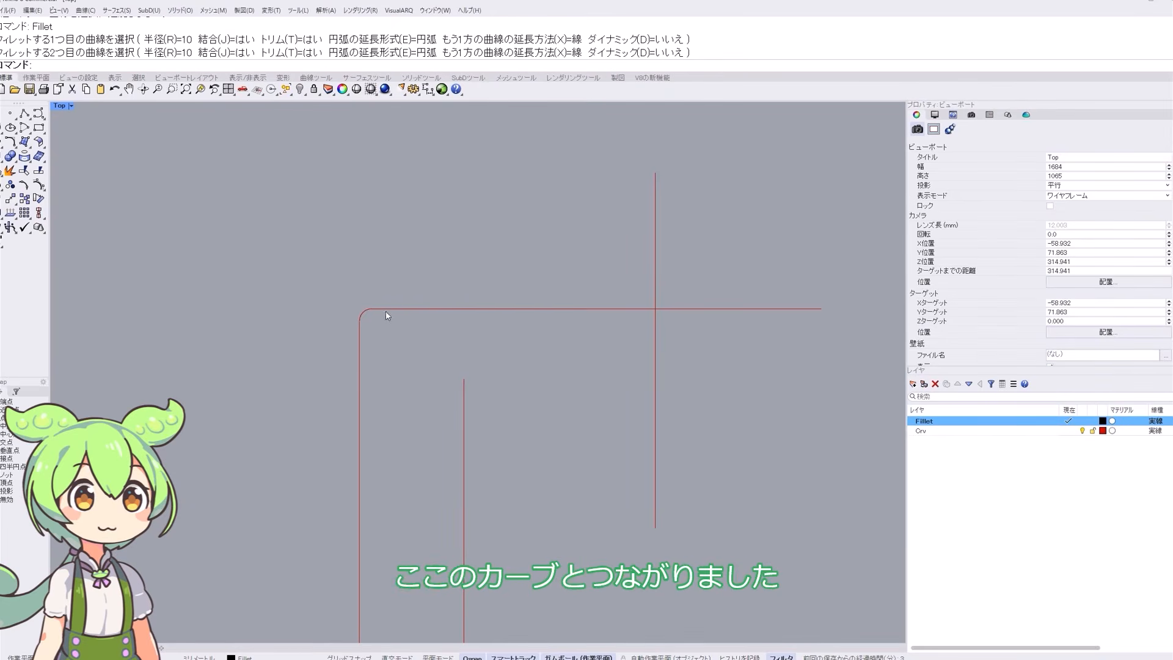
key("ctrl+z")
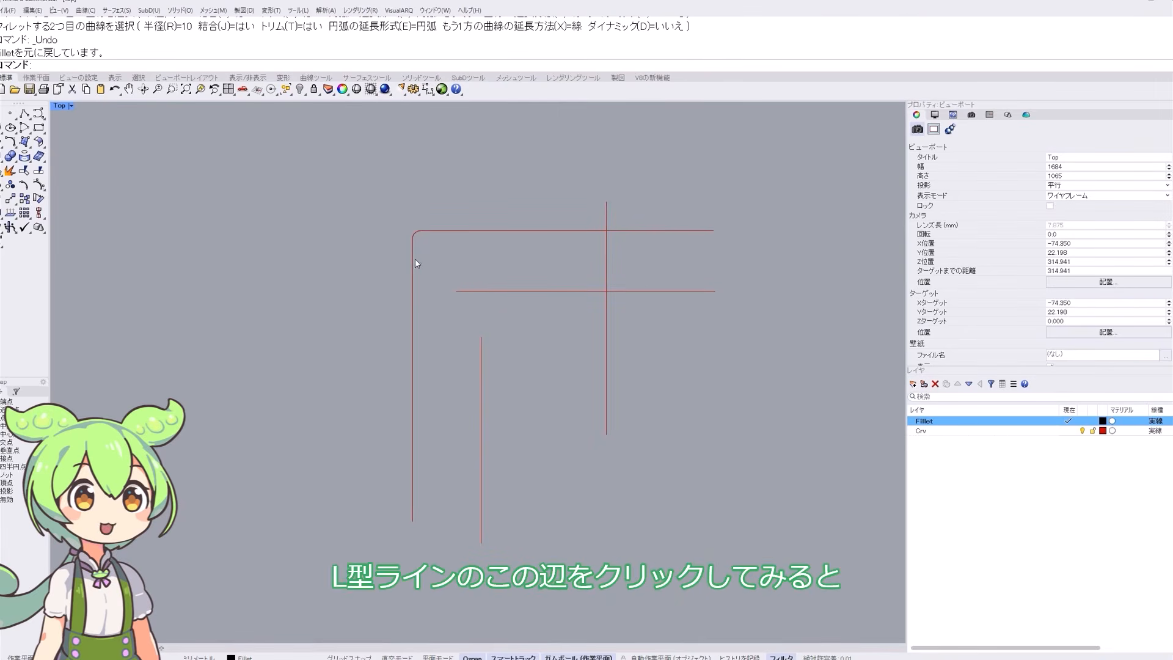
- Fillet the lower horizontal line with the upper part of the L-shaped curve's vertical side, and undo the fillet
key("Return")
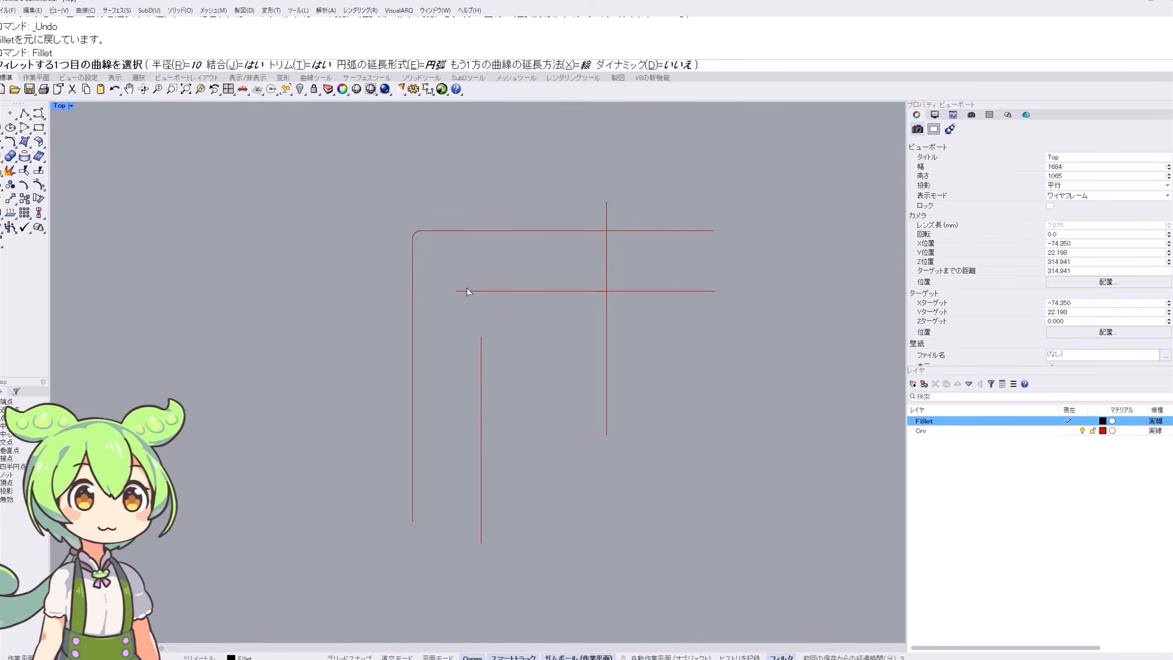
left_click(460, 291)
left_click(413, 274)
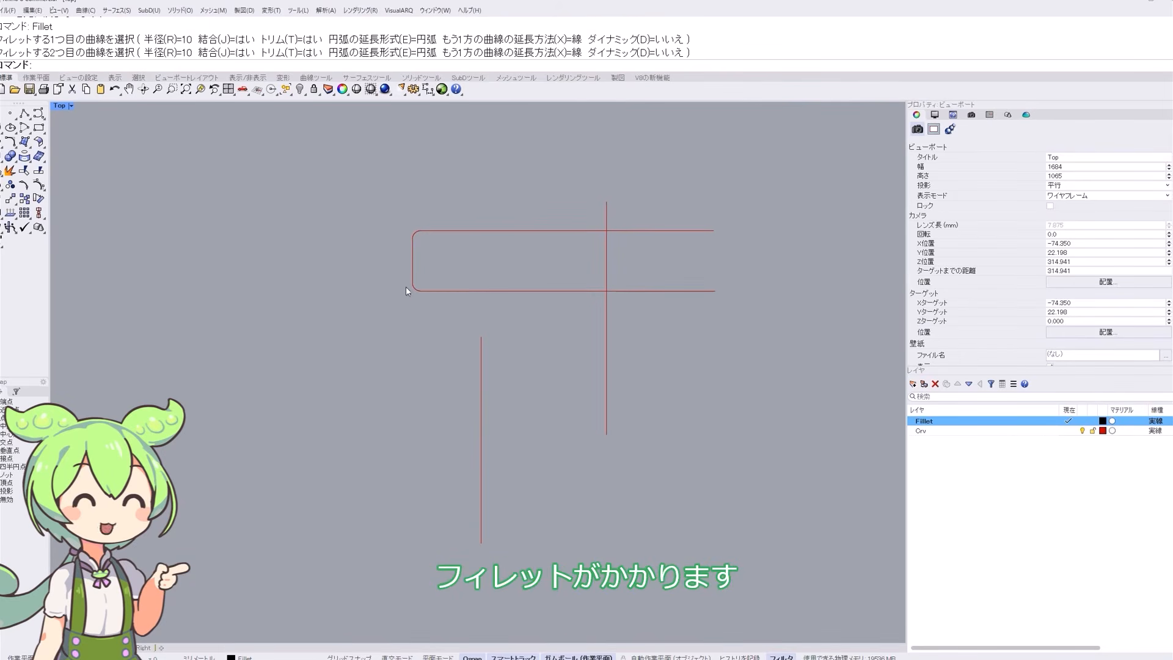
key("ctrl+z")
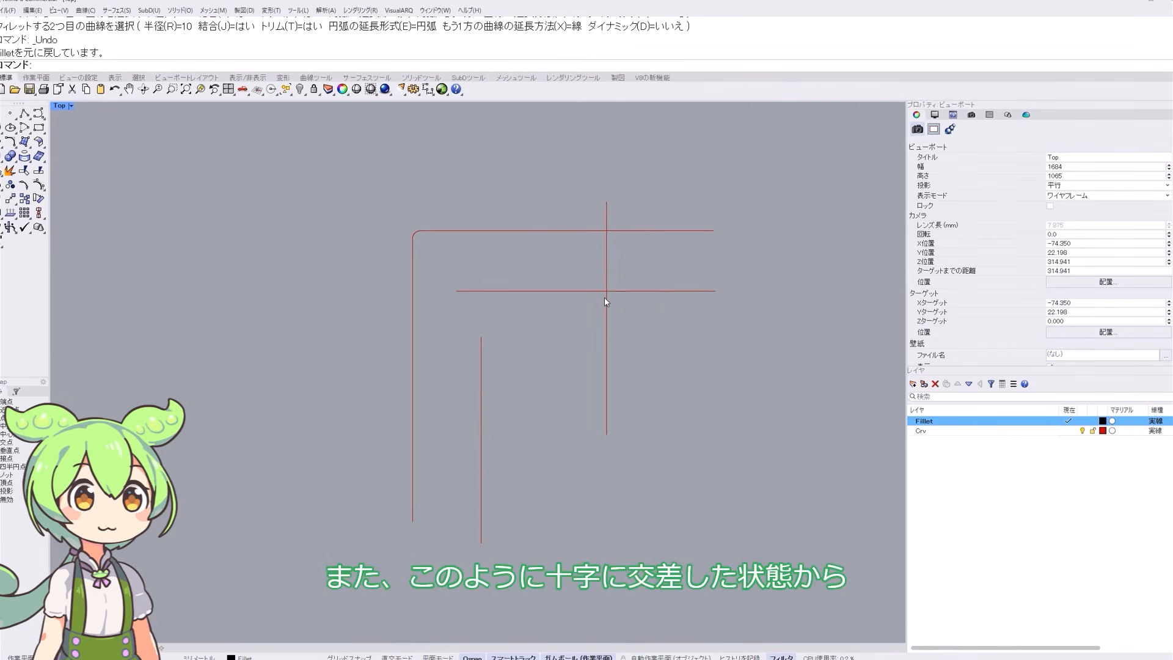
- Identify the vertical line and the lower horizontal line that cross each other, and clear the selection
left_click(603, 297)
left_click(592, 291)
left_click(643, 333)
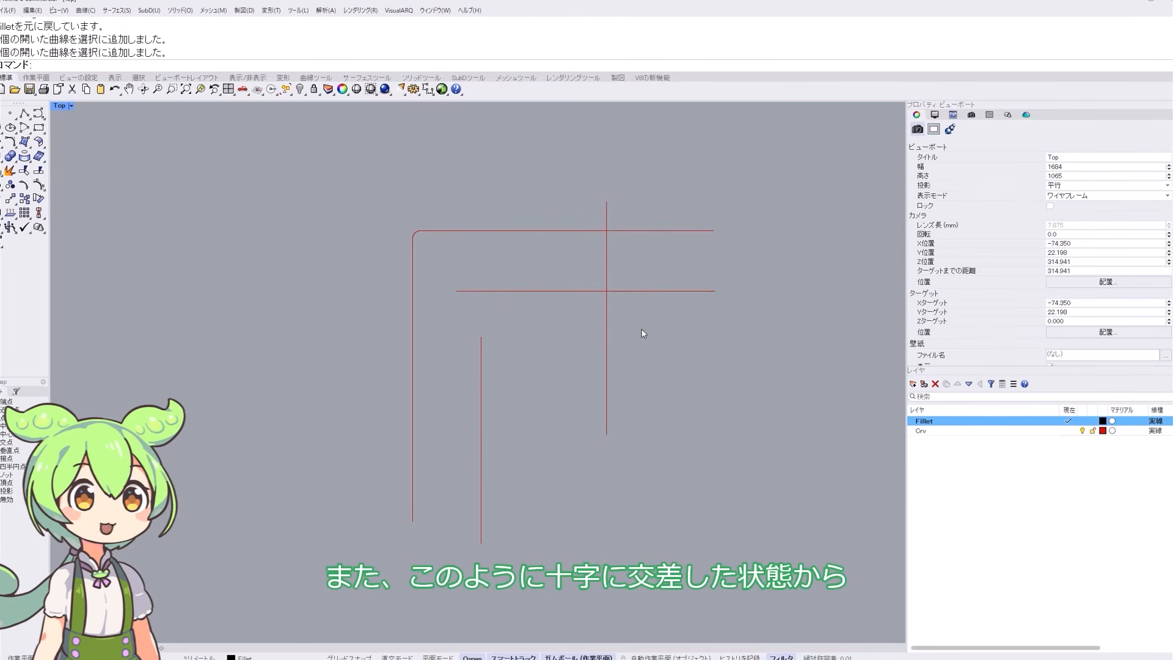
- Fillet the crossing vertical and horizontal lines with radius 10, join and trim enabled, and undo the fillet
key("Return")
left_click(608, 308)
left_click(628, 292)
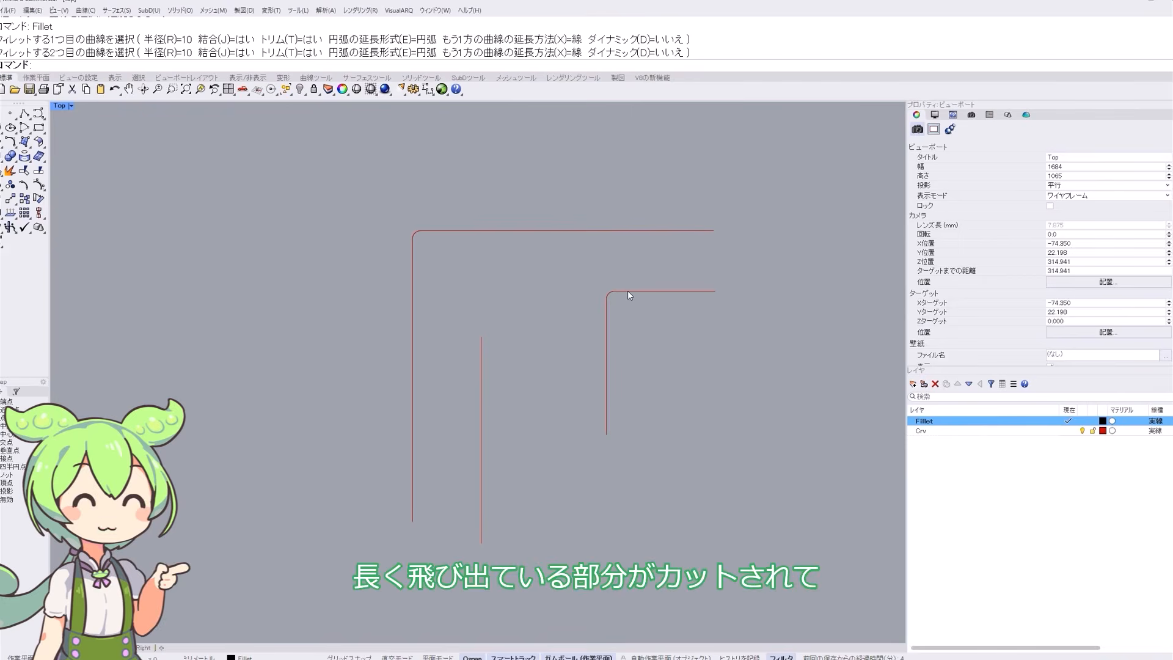
key("ctrl+z")
left_click(639, 322)
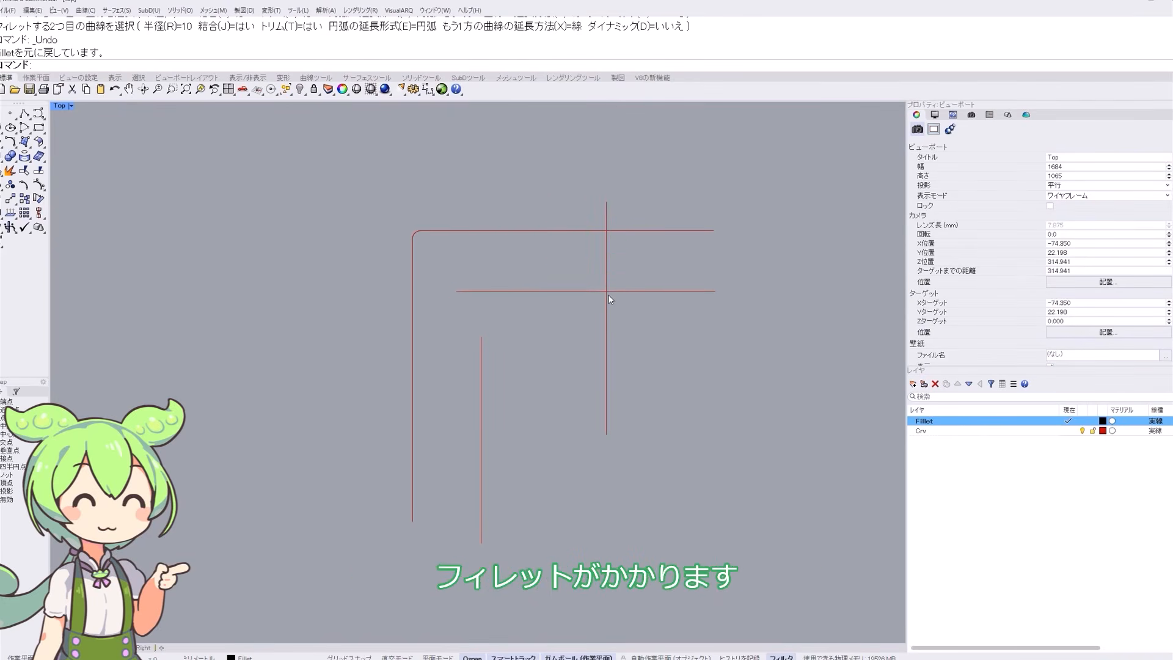
- Try to fillet the inner vertical line with the inner horizontal line using radius 10 and highlight the resulting command message
right_click(485, 343)
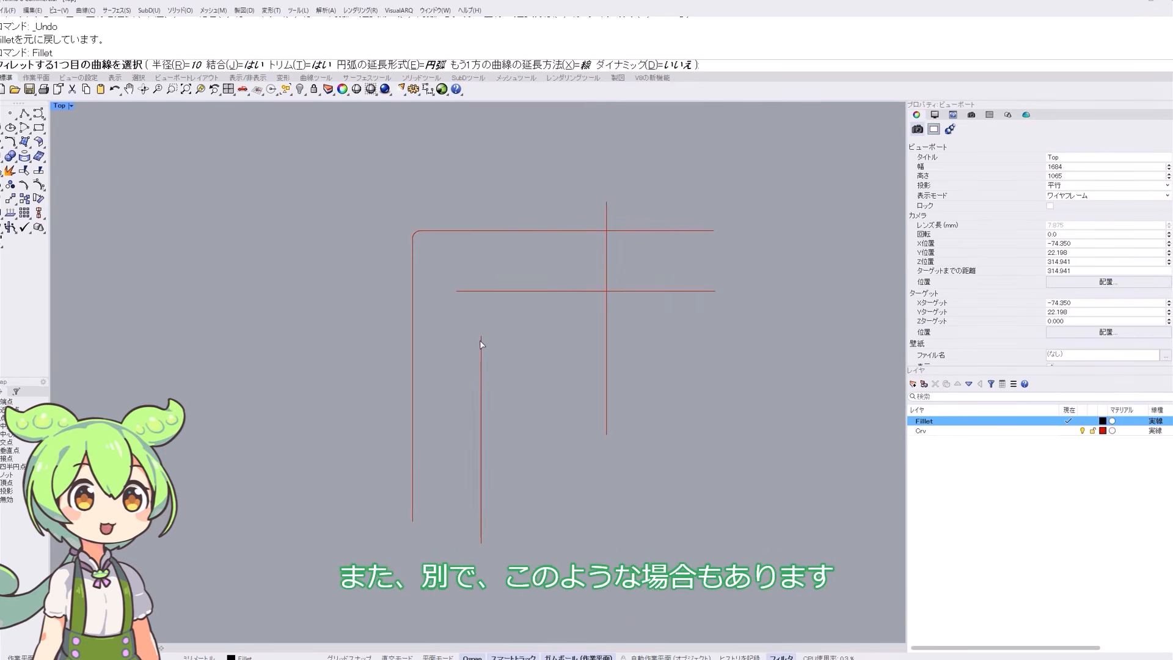
left_click(481, 340)
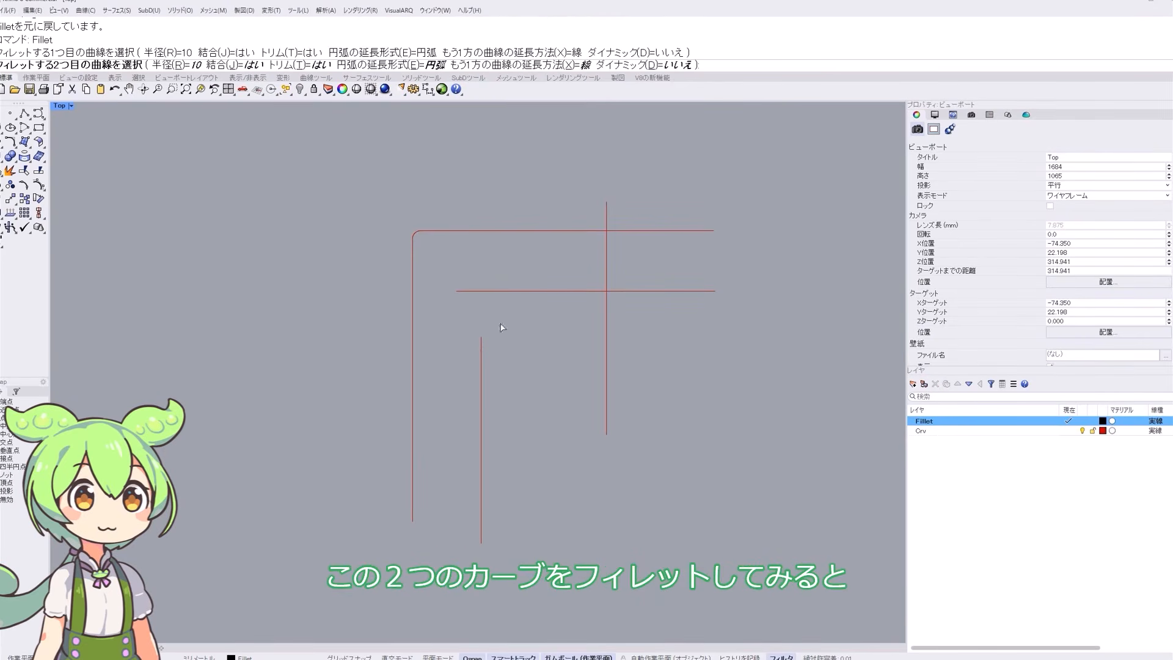
left_click(532, 291)
left_click_drag(497, 53, 250, 56)
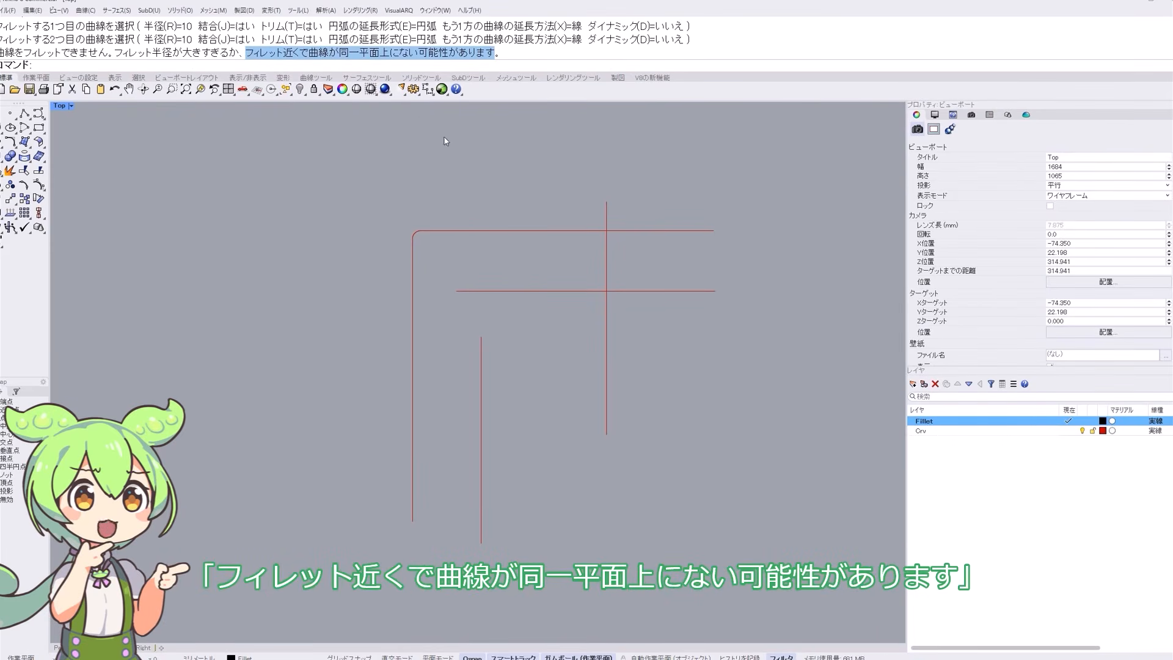
left_click(516, 220)
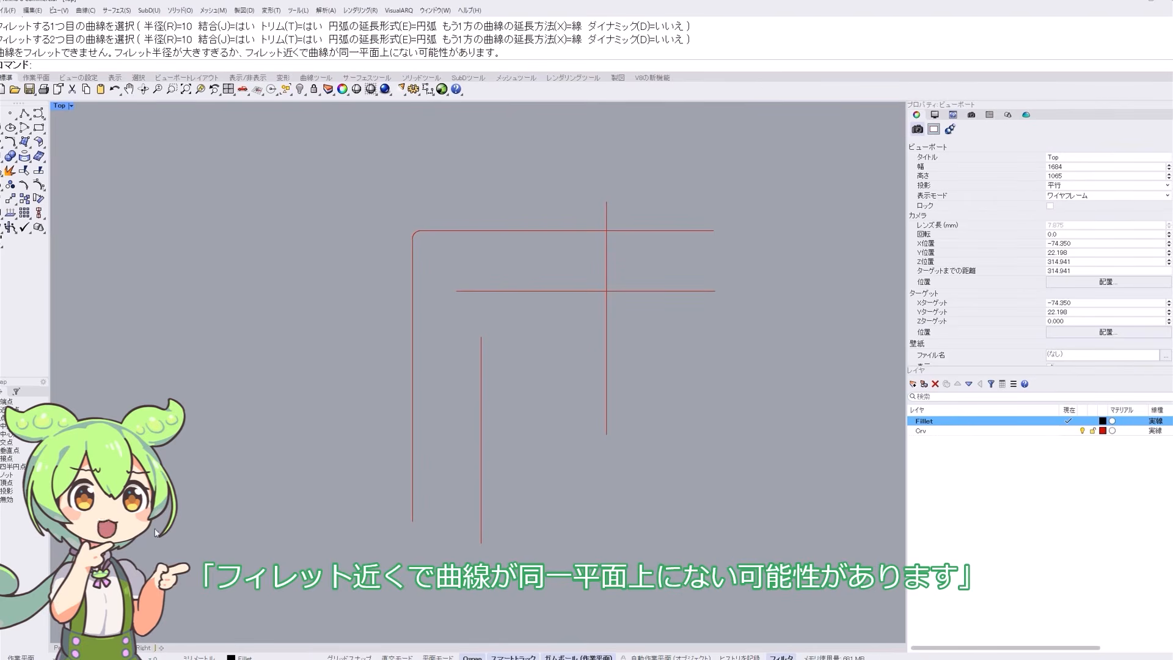
- Inspect the inner vertical and horizontal lines in the Perspective view to check whether they lie in the same plane
left_click(69, 647)
right_click_drag(462, 526, 478, 353)
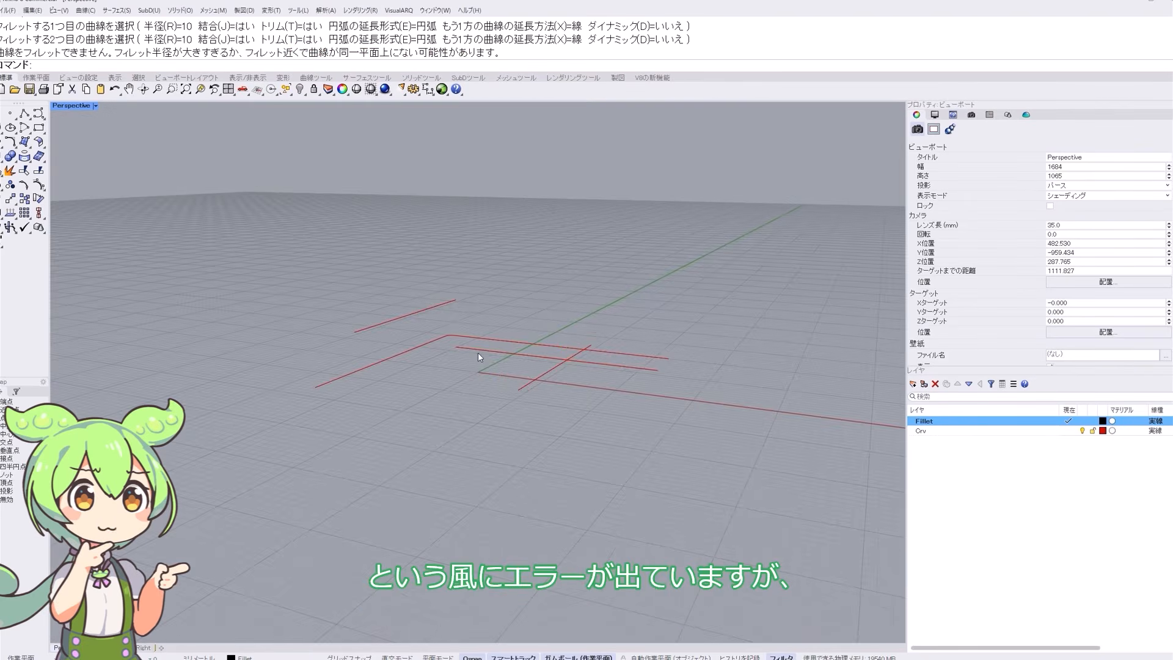
left_click(478, 352)
left_click(427, 310, "shift")
right_click_drag(367, 330, 433, 394)
left_click(450, 431)
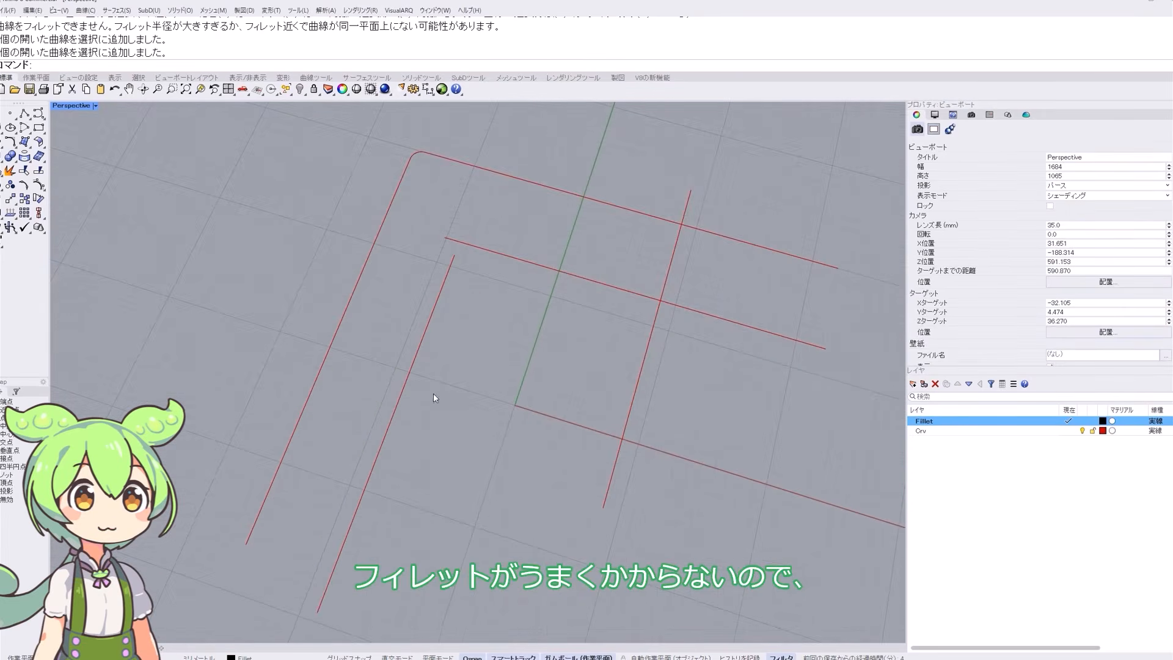
key("ctrl+F1")
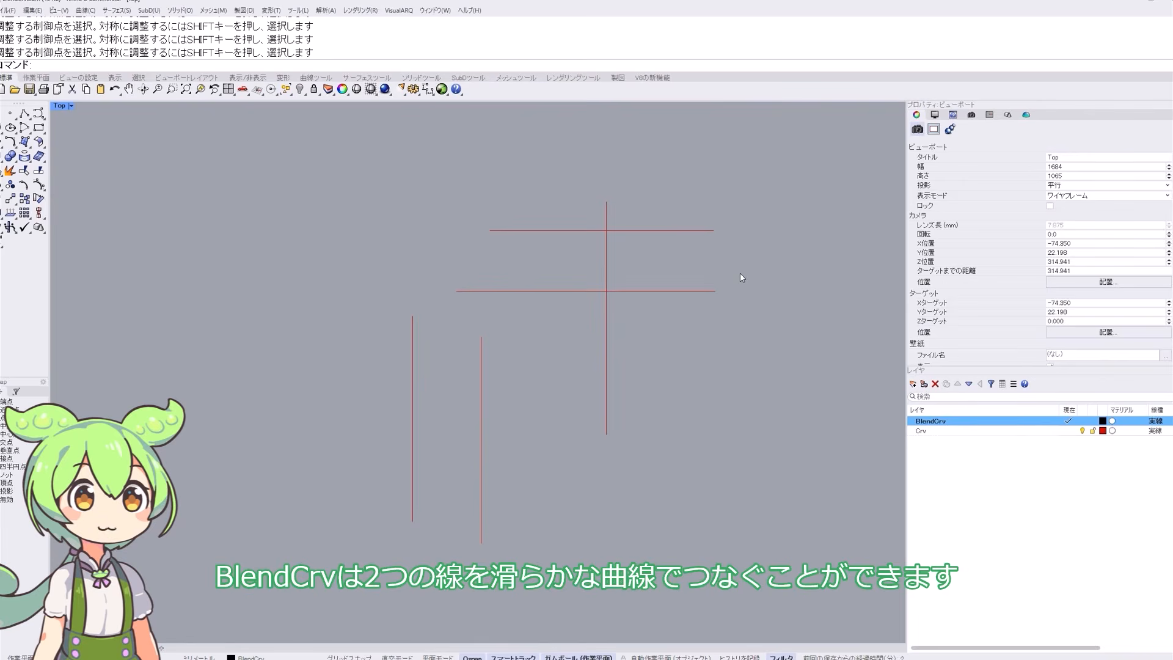
- Start BlendCrv between the upper end of the outer vertical line and the nearest end of the upper horizontal line
type("BlendCrv")
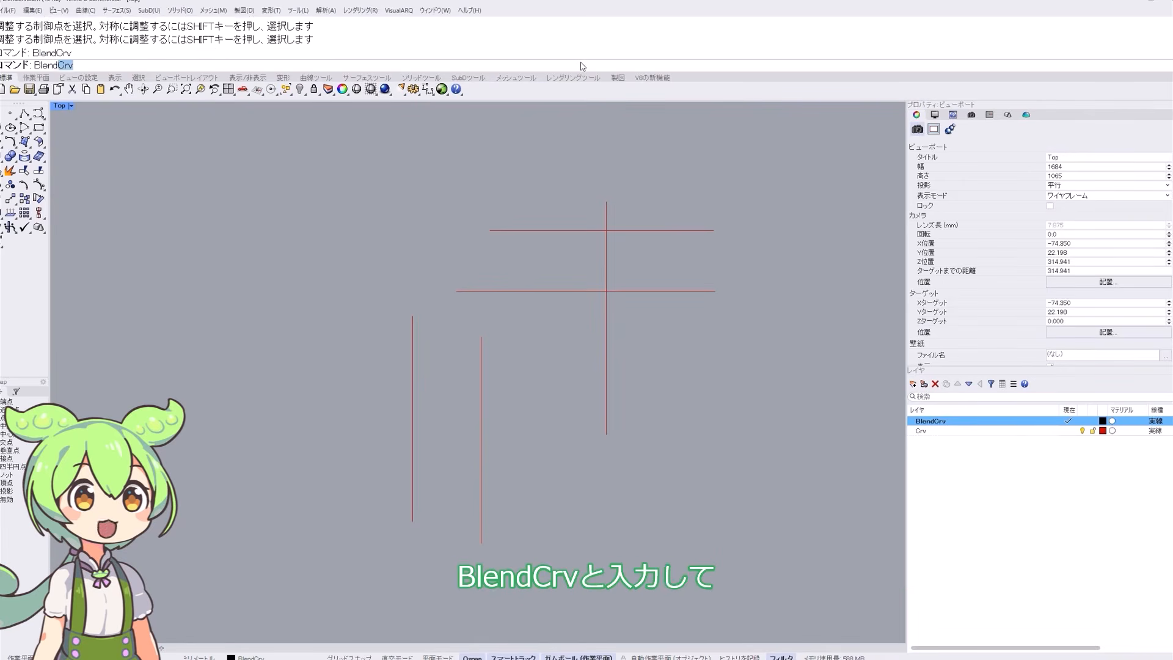
key("Return")
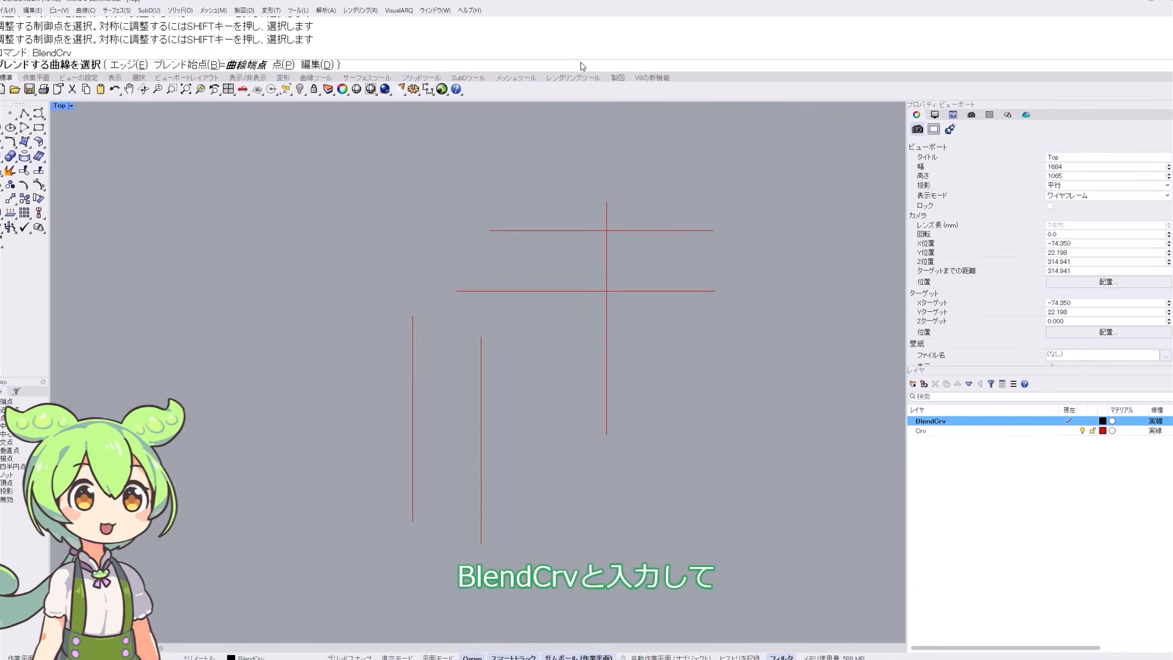
left_click(414, 322)
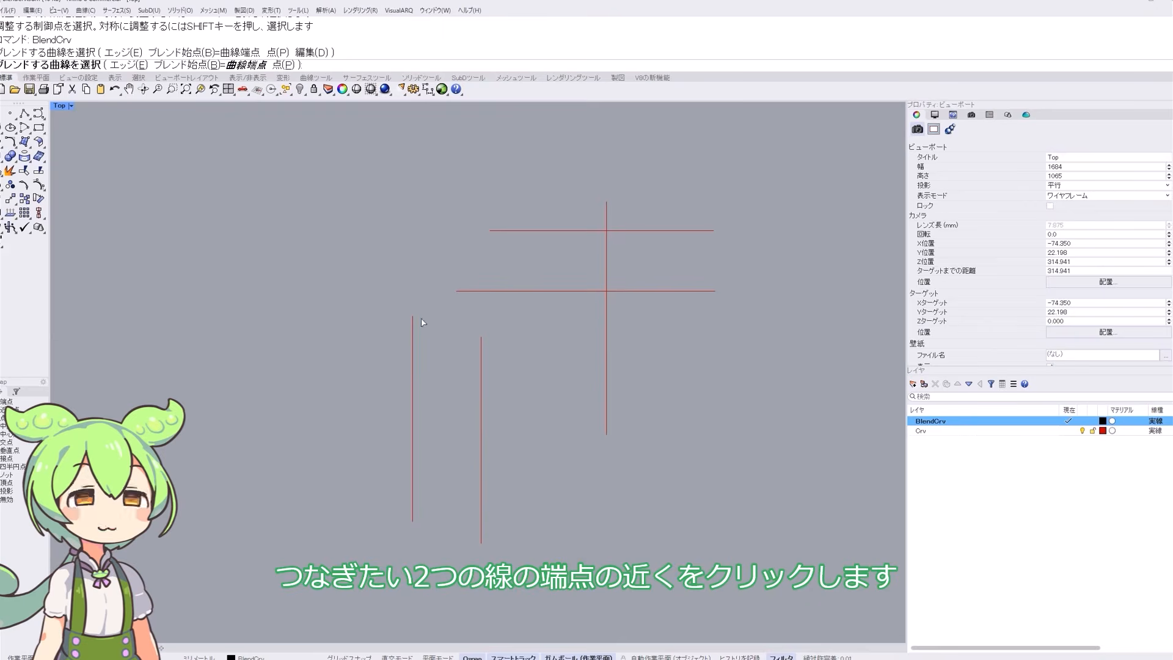
left_click(502, 234)
left_click_drag(812, 270, 776, 270)
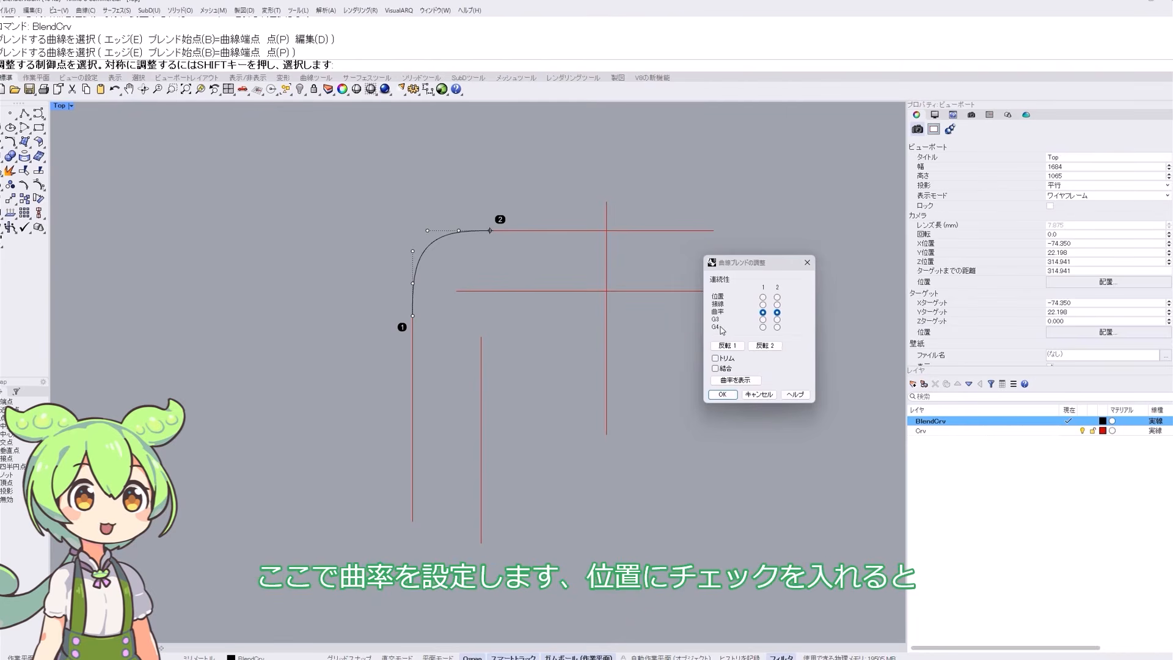
- Try the blend's continuity at both ends as position (位置), tangency (接線) and curvature (曲率) in turn
left_click(762, 298)
left_click(777, 298)
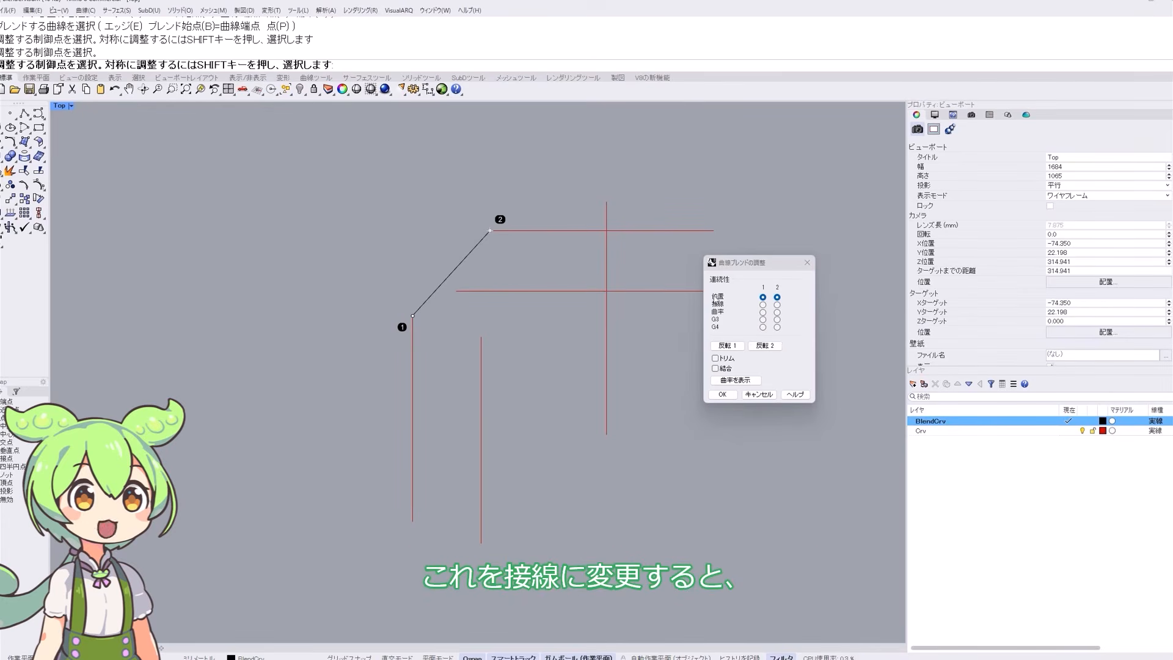
left_click(763, 304)
left_click(777, 305)
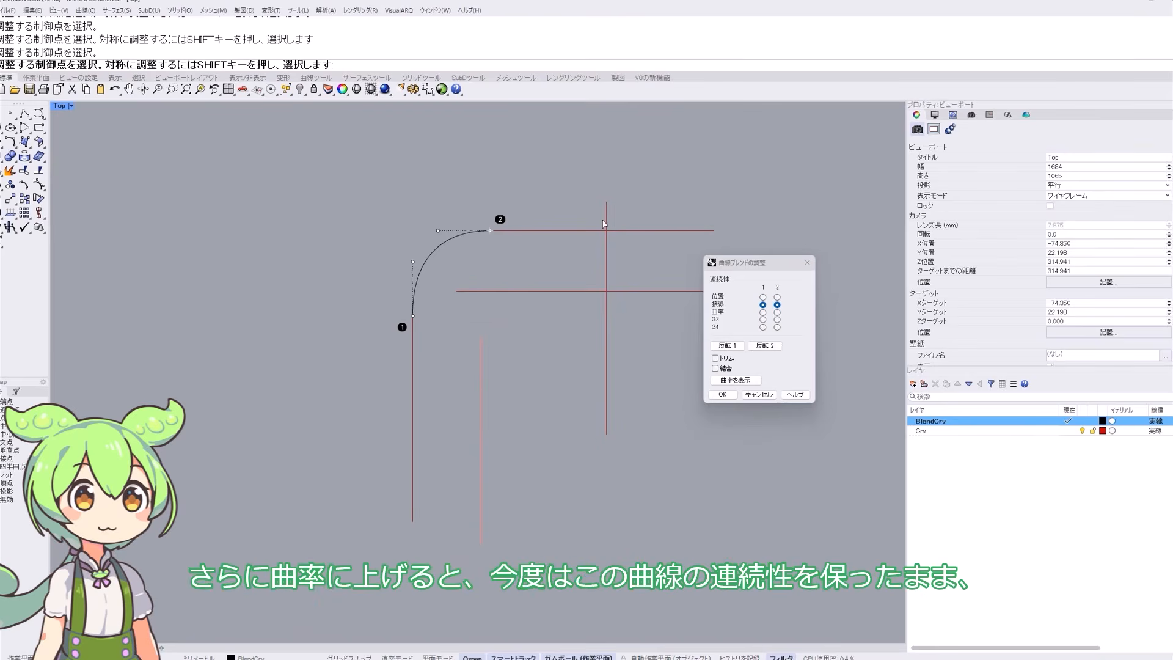
left_click(762, 311)
left_click(777, 311)
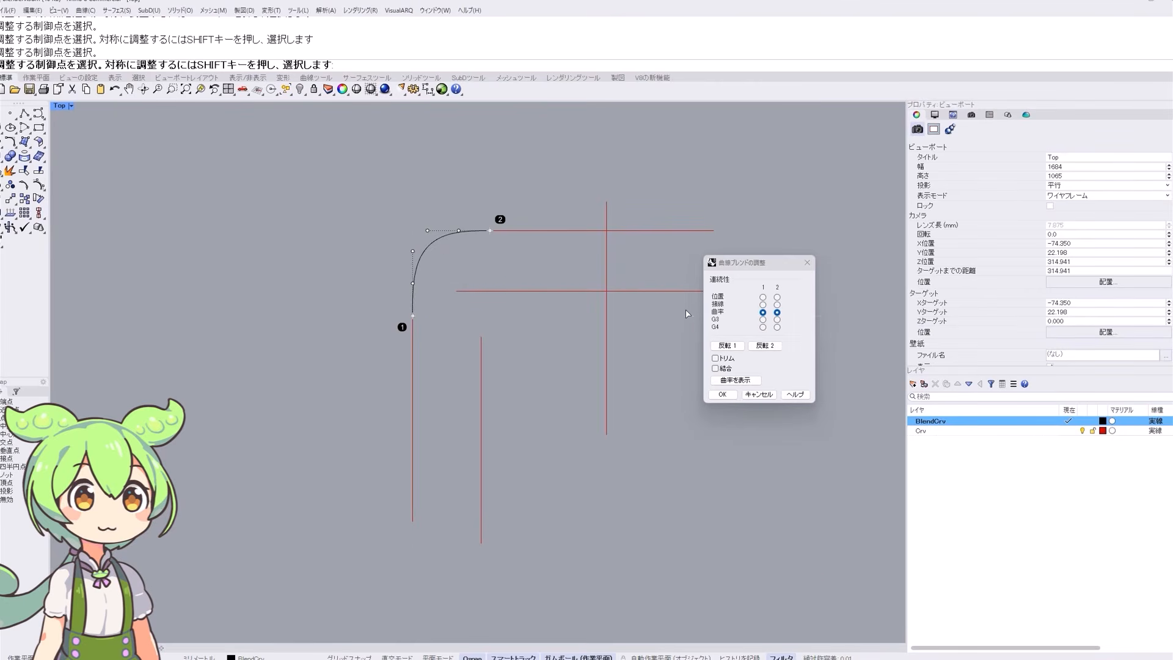
- Raise the blend's continuity at both ends to G3 and to G4
left_click(763, 319)
left_click(777, 320)
left_click(763, 327)
left_click(777, 327)
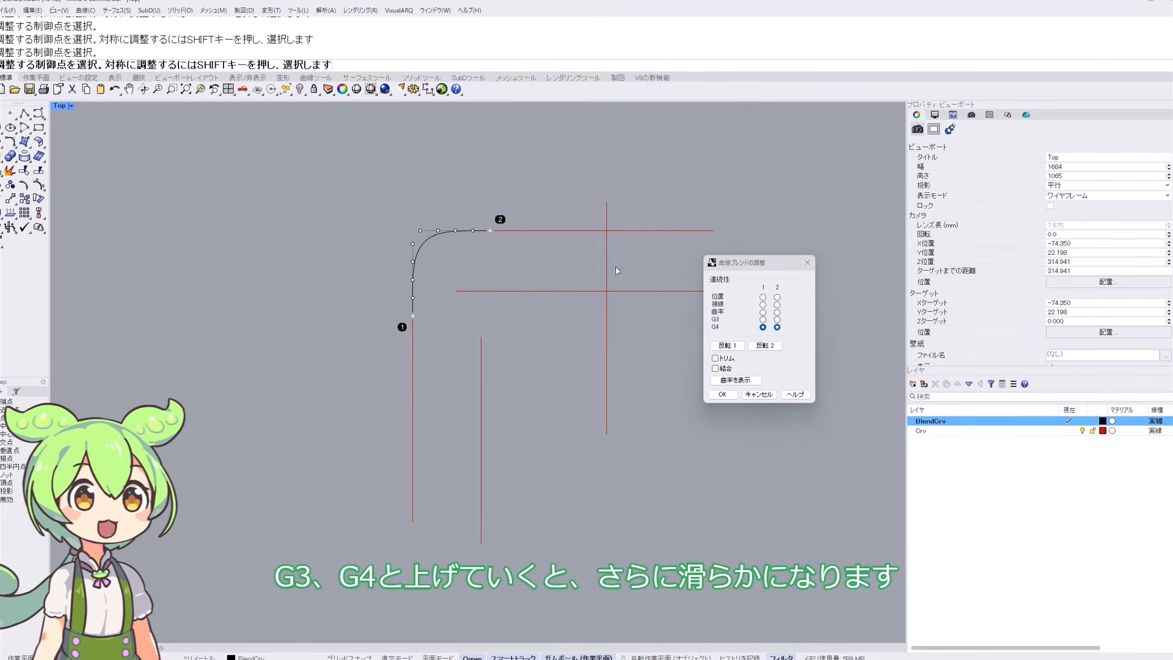
- Lower the continuity at both ends of the blend to tangency (接線) and set it to curvature (曲率)
left_click(763, 304)
left_click(777, 304)
left_click(763, 312)
left_click(777, 312)
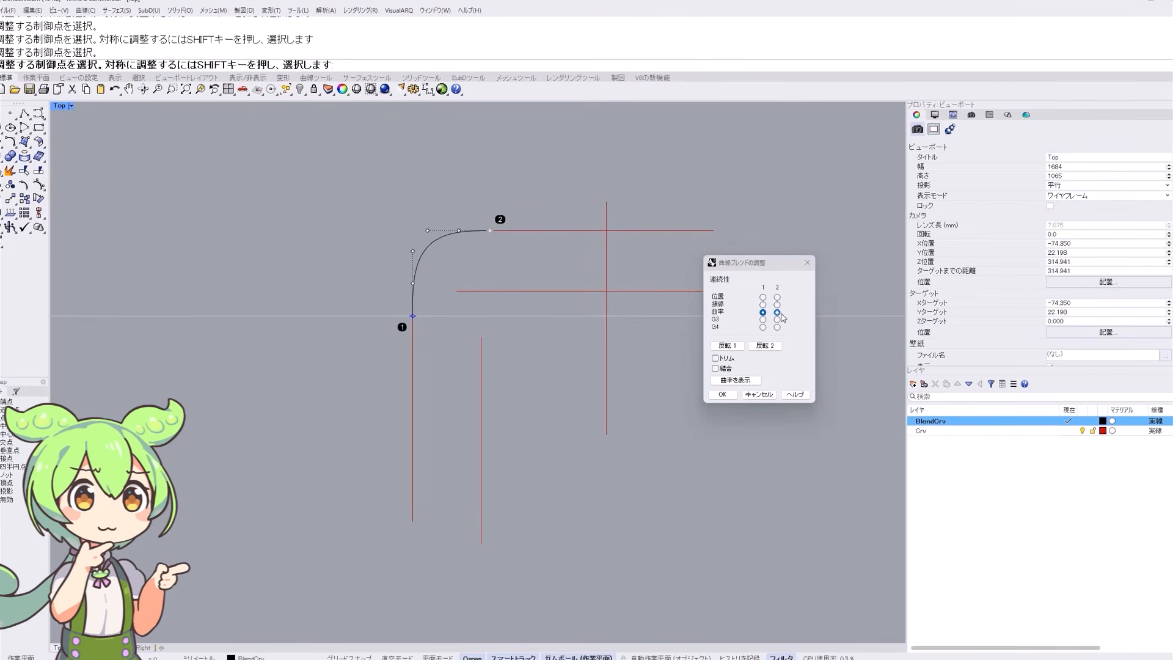
- Flip the blend direction at both ends and flip it back
left_click(727, 345)
left_click(767, 346)
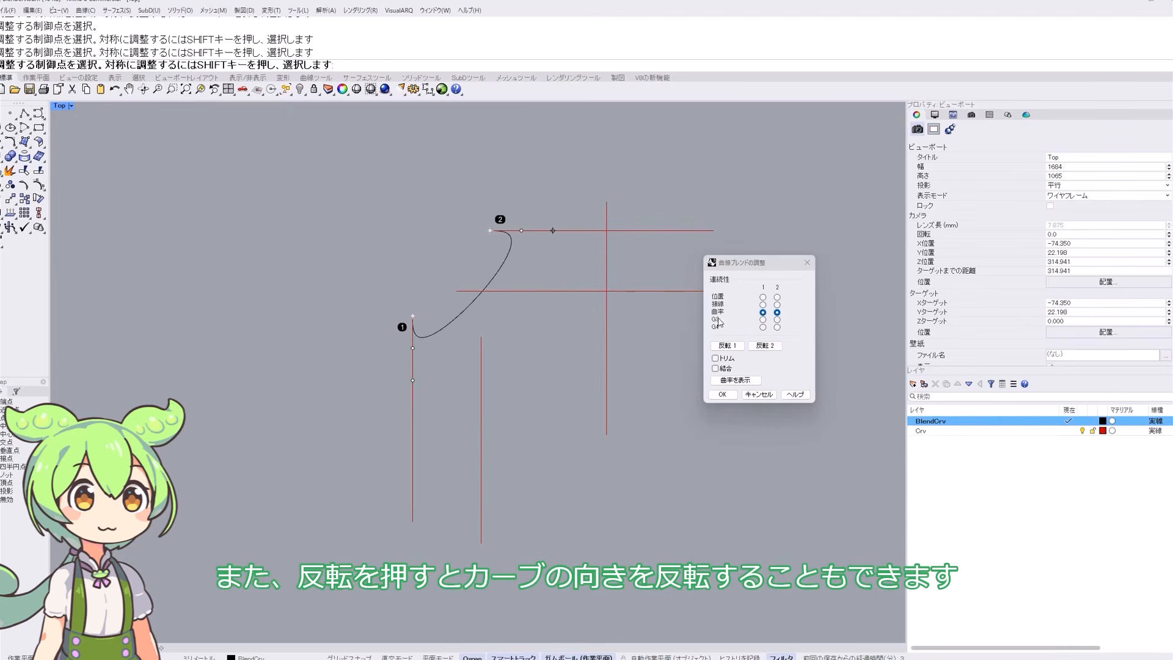
left_click(738, 347)
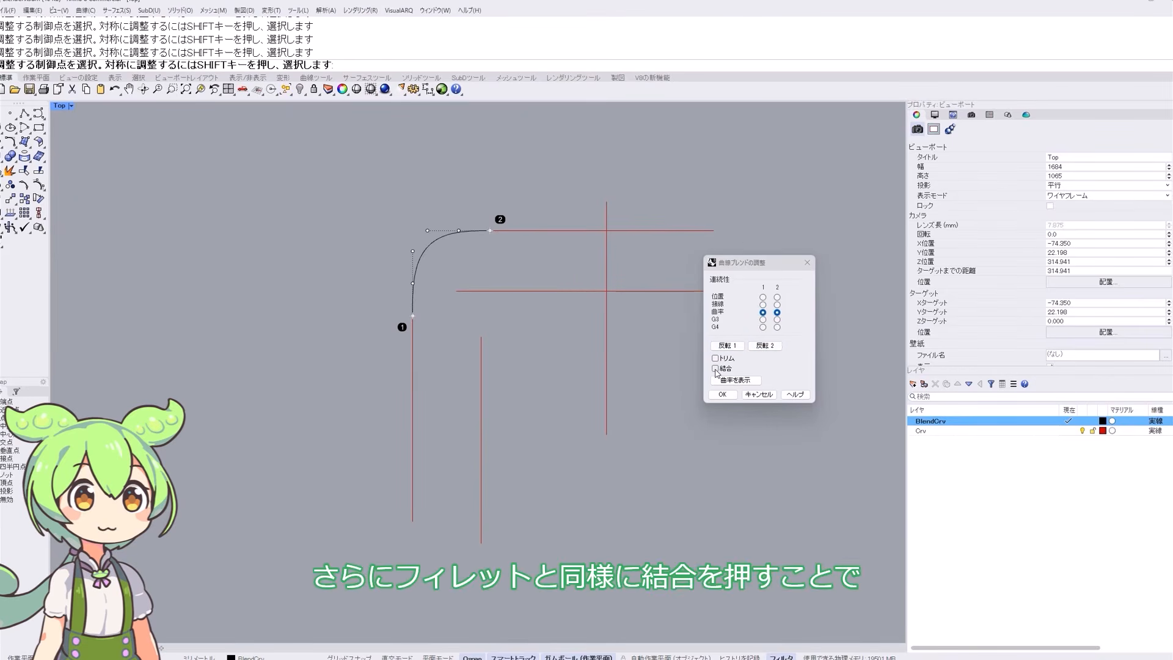
- Enable joining (結合), create the blend between the outer lines, and select the joined curve to check it
left_click(715, 369)
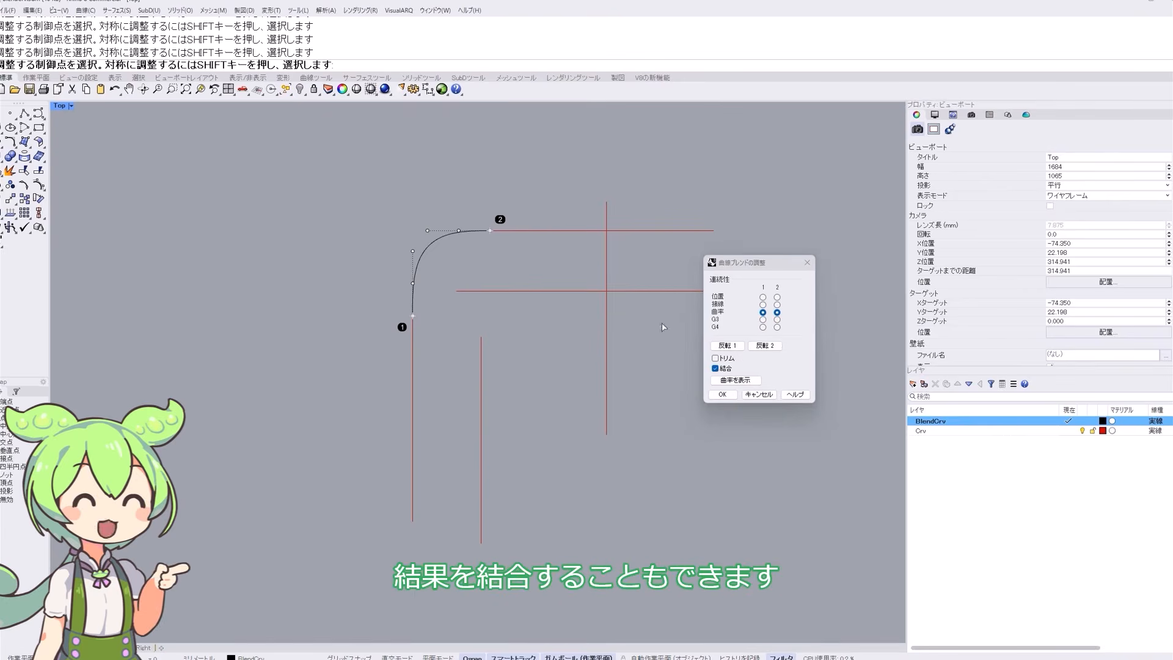
left_click(722, 394)
left_click(448, 234)
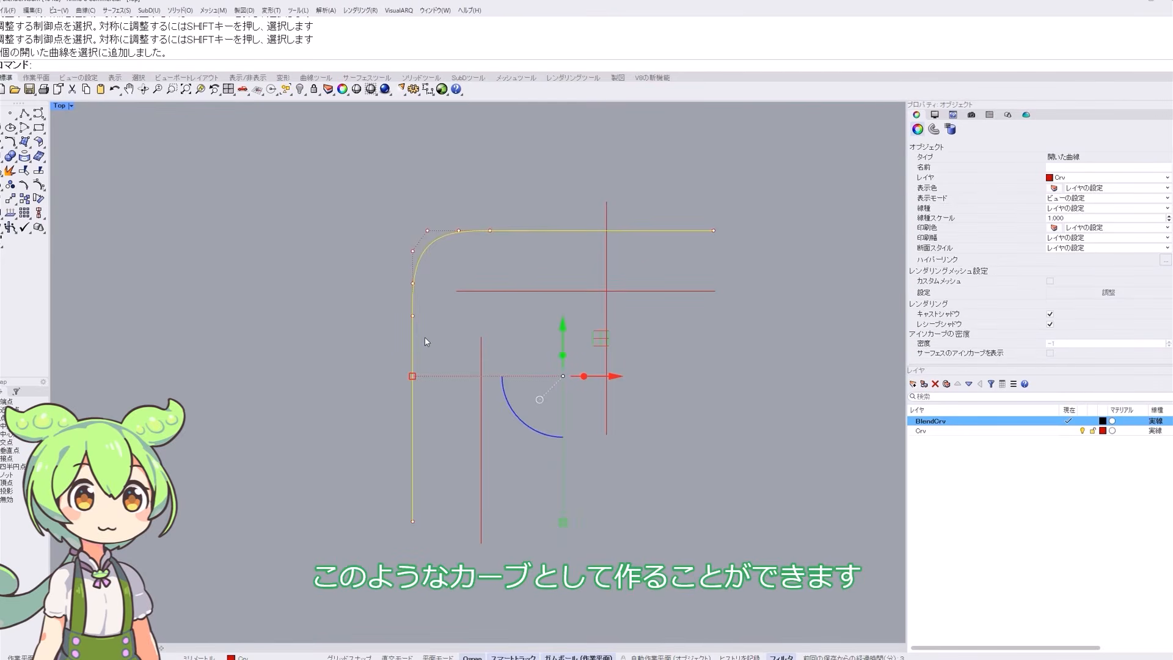
left_click(507, 325)
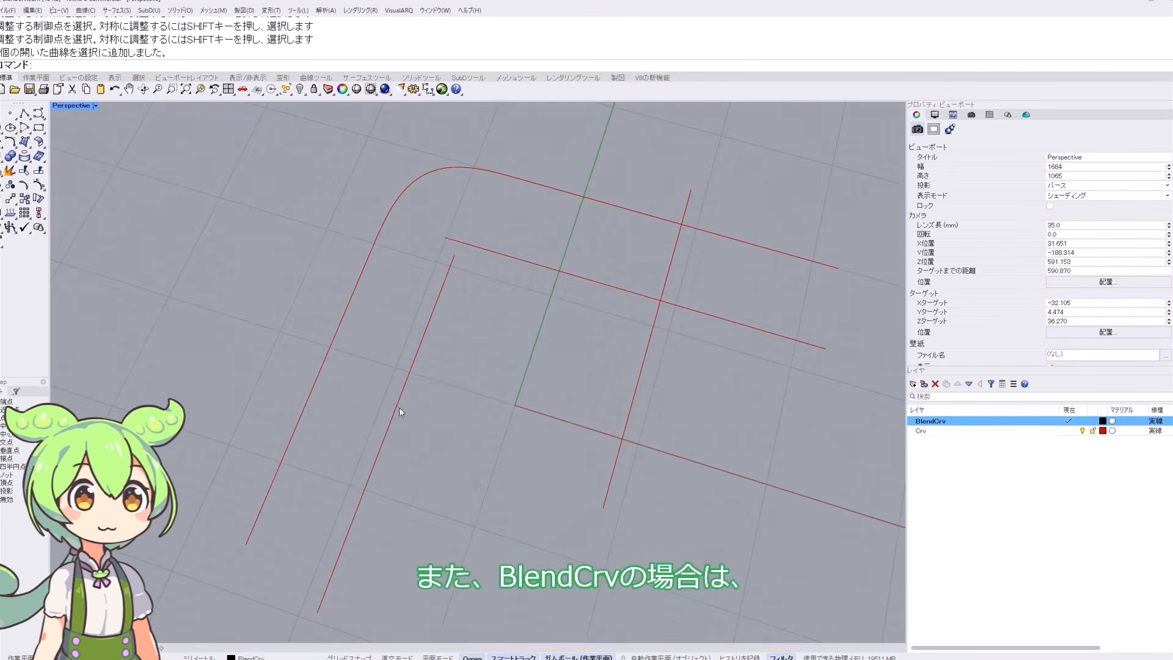
- Examine the two unconnected inner lines from several angles in Perspective to compare their heights
mouse_move(398, 407)
right_mouse_down()
mouse_move(408, 359)
mouse_move(486, 353)
right_mouse_up()
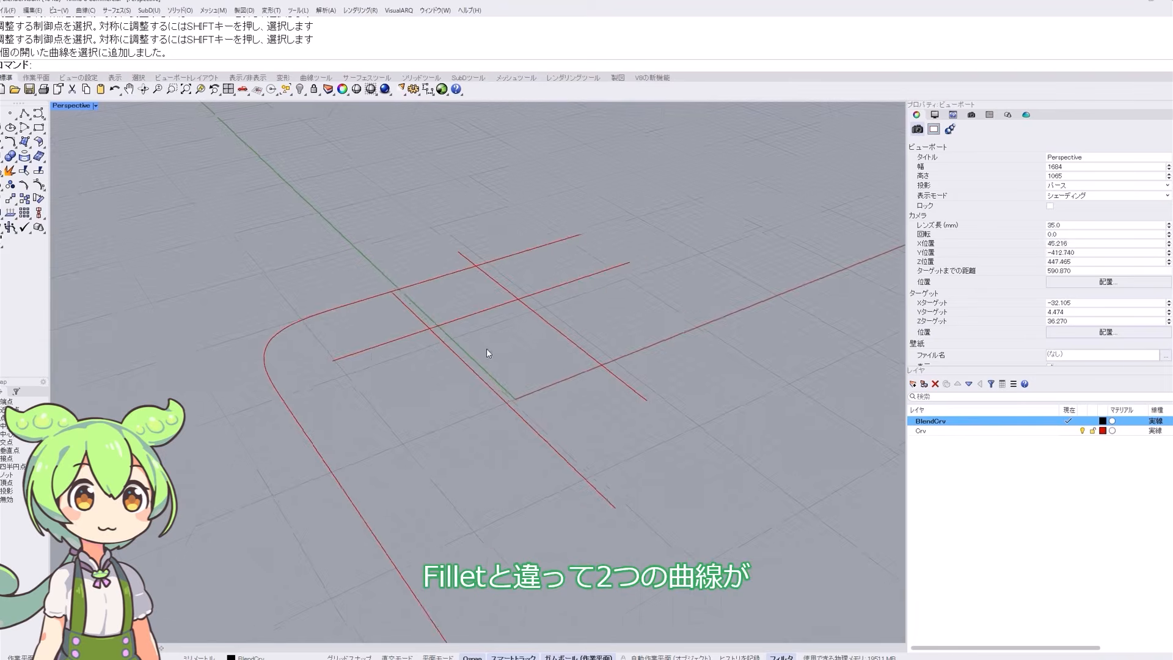
left_click(366, 347)
left_click(437, 337)
right_click_drag(361, 352, 401, 348)
scroll(541, 393, "down", 5)
scroll(409, 392, "up", 5)
left_click(471, 420)
- Connect the neighbouring ends of the two non-coplanar inner lines with BlendCrv, using curvature (曲率) continuity at both ends and joining enabled
right_click(379, 64)
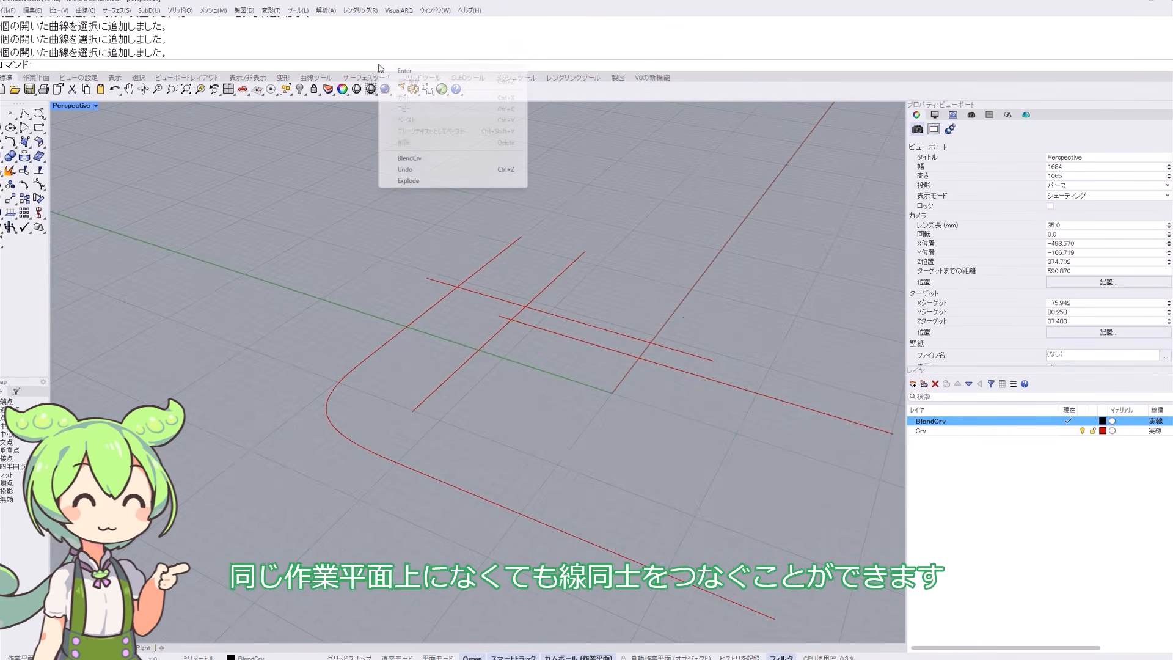
left_click(413, 157)
scroll(430, 385, "up", 3)
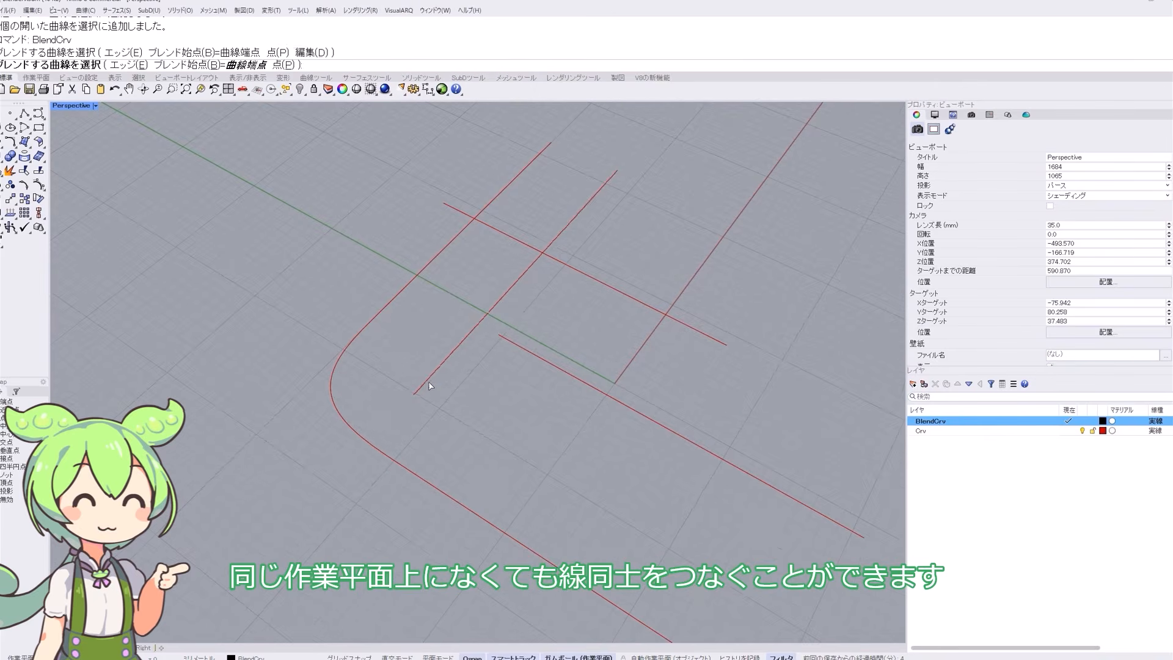
left_click(431, 385)
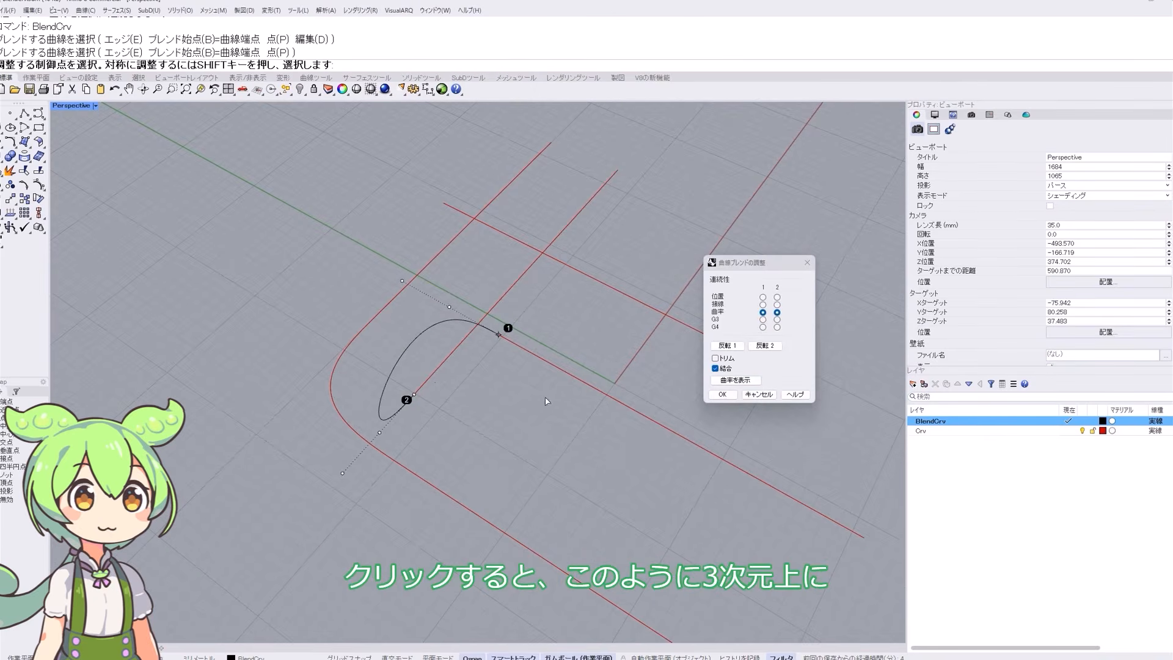
right_click_drag(553, 399, 395, 353)
right_click_drag(456, 396, 430, 406)
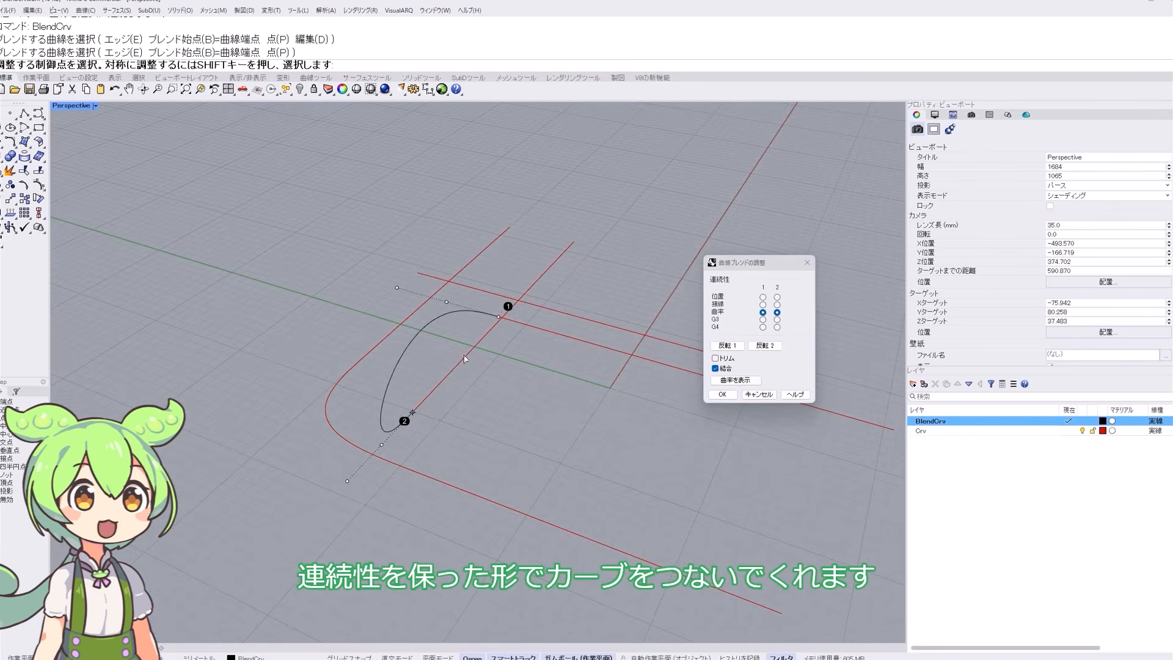
left_click(720, 395)
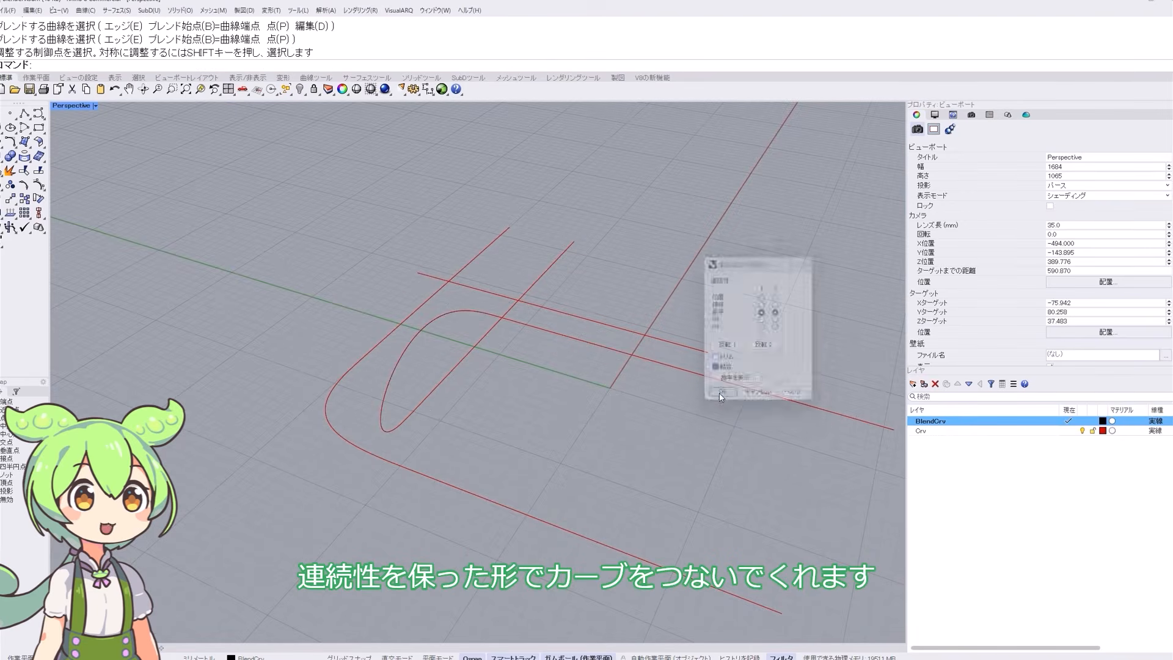
right_click_drag(529, 427, 659, 428)
left_click(519, 438)
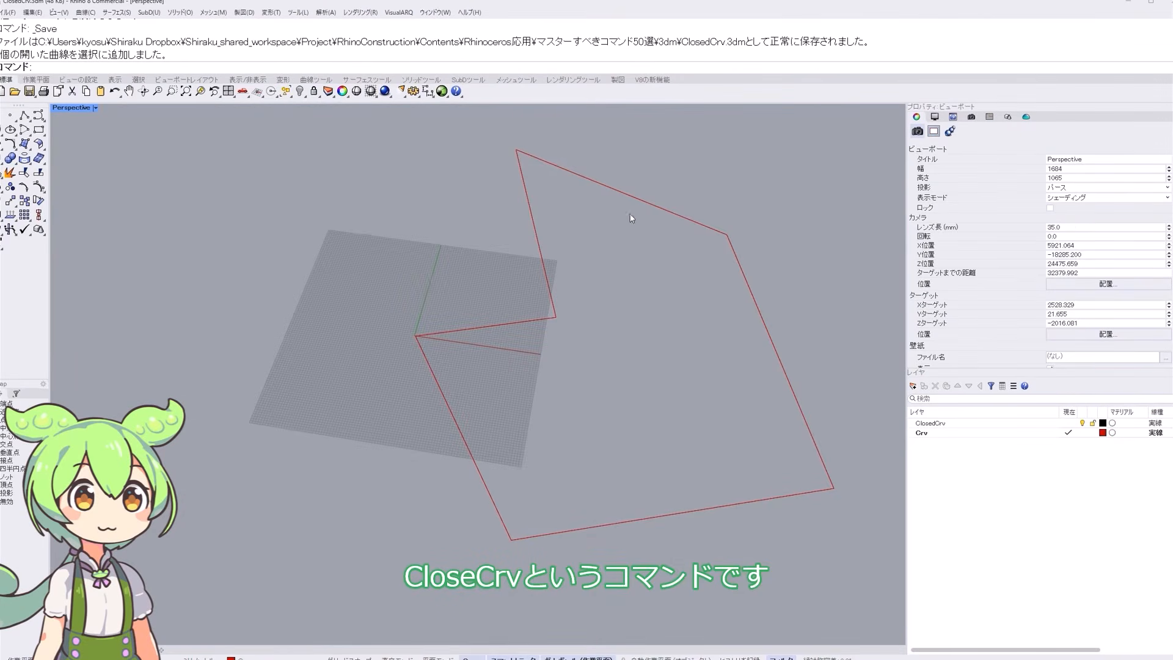
- Try to create a planar surface from the red polyline and check the polyline's object type
left_click(626, 194)
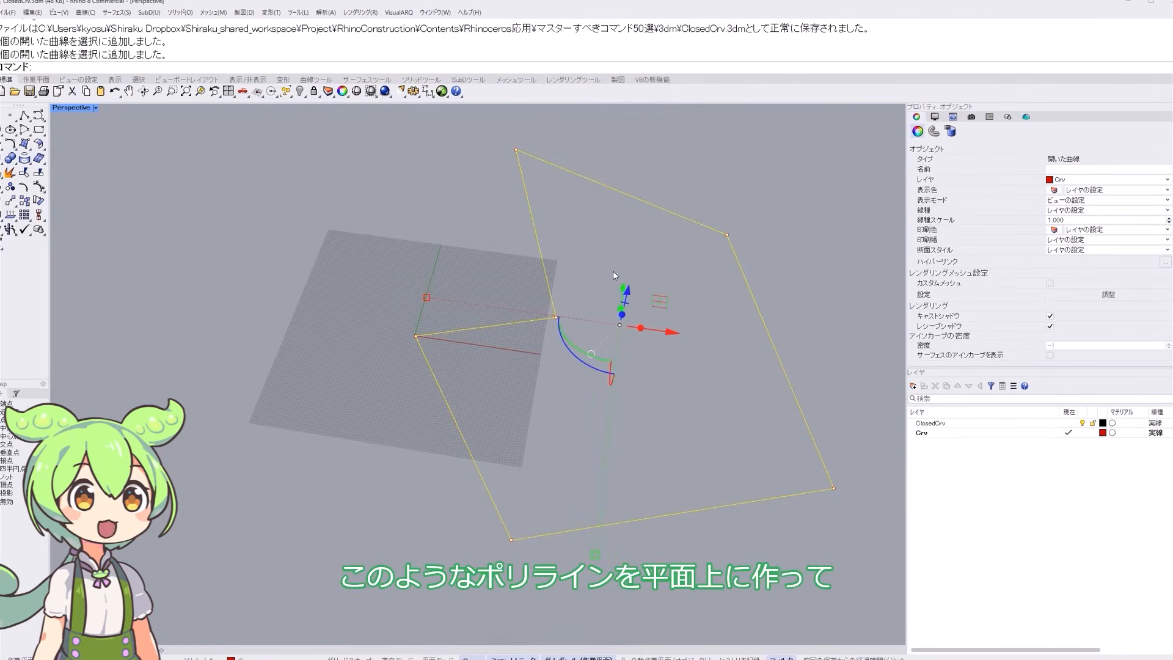
left_click(116, 13)
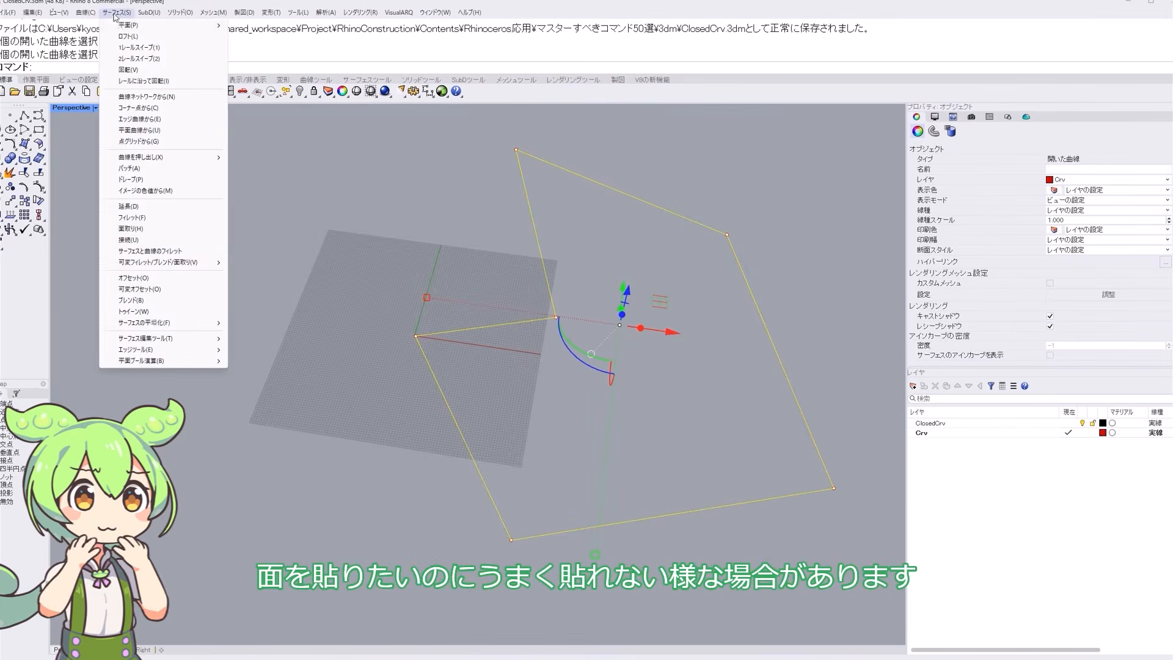
left_click(131, 134)
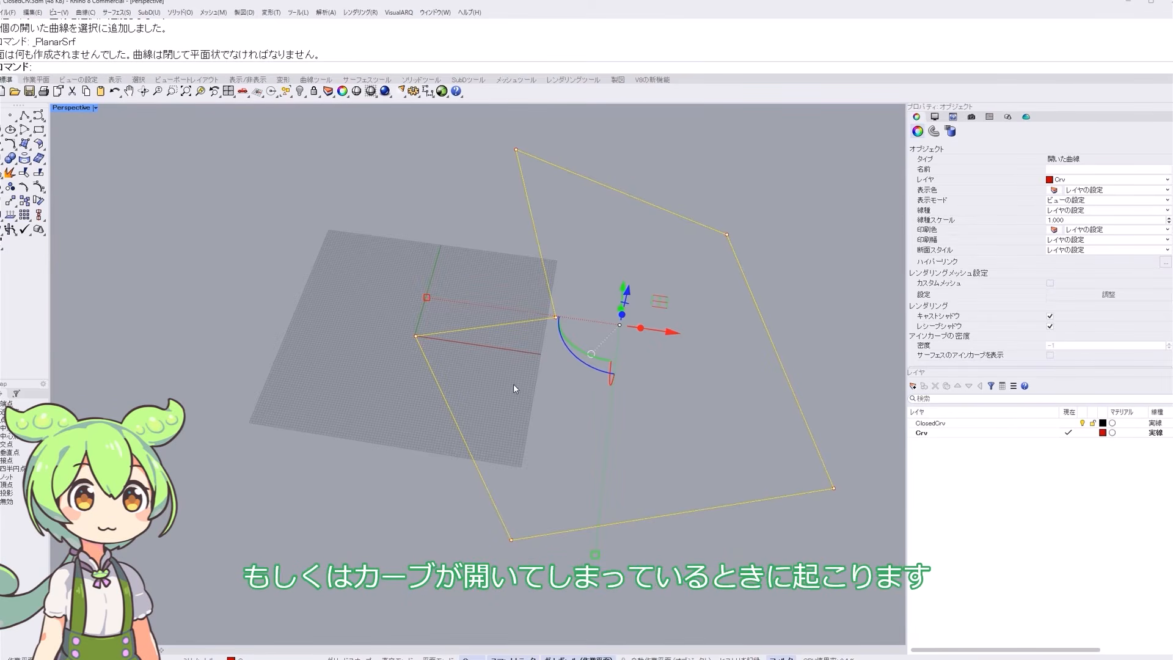
left_click_drag(1048, 159, 1088, 160)
left_click(836, 229)
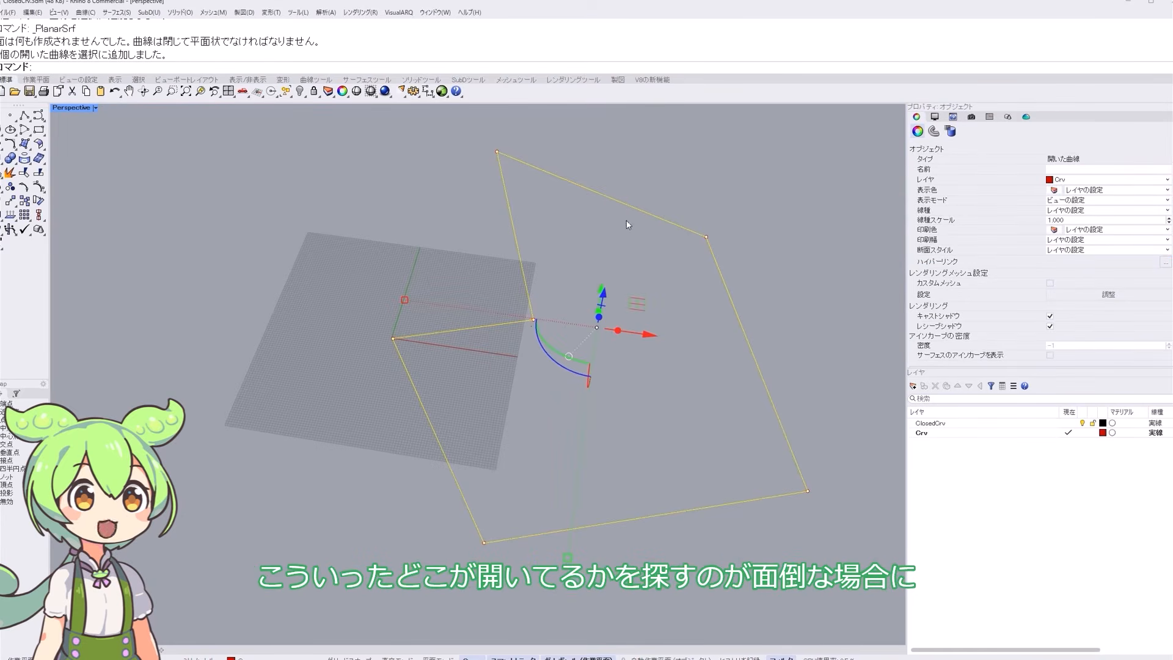
- Try closing the selected red polyline with CloseCrv, undo the closure, and deselect the polyline
type("loseCrv")
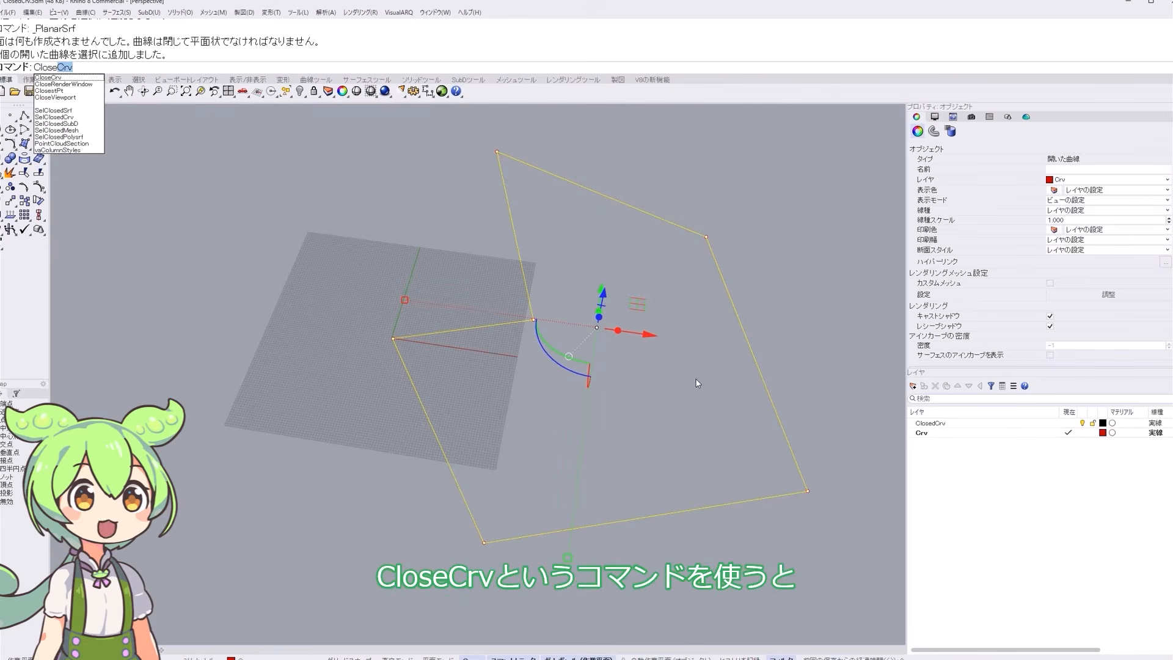
key("Return")
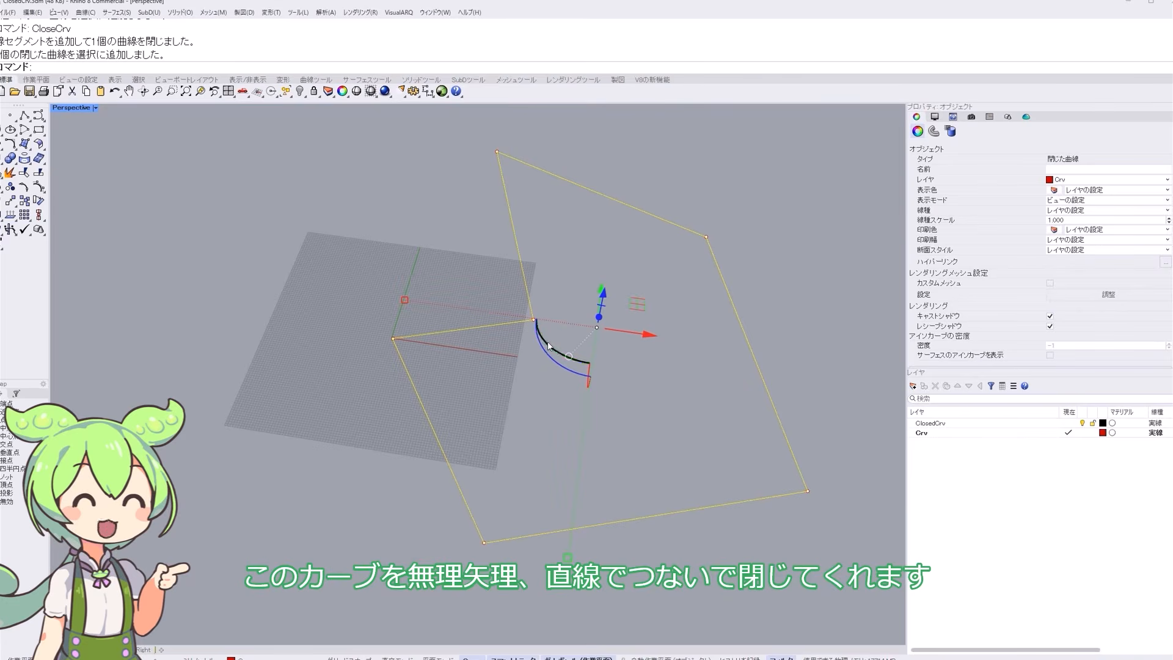
key("ctrl+z")
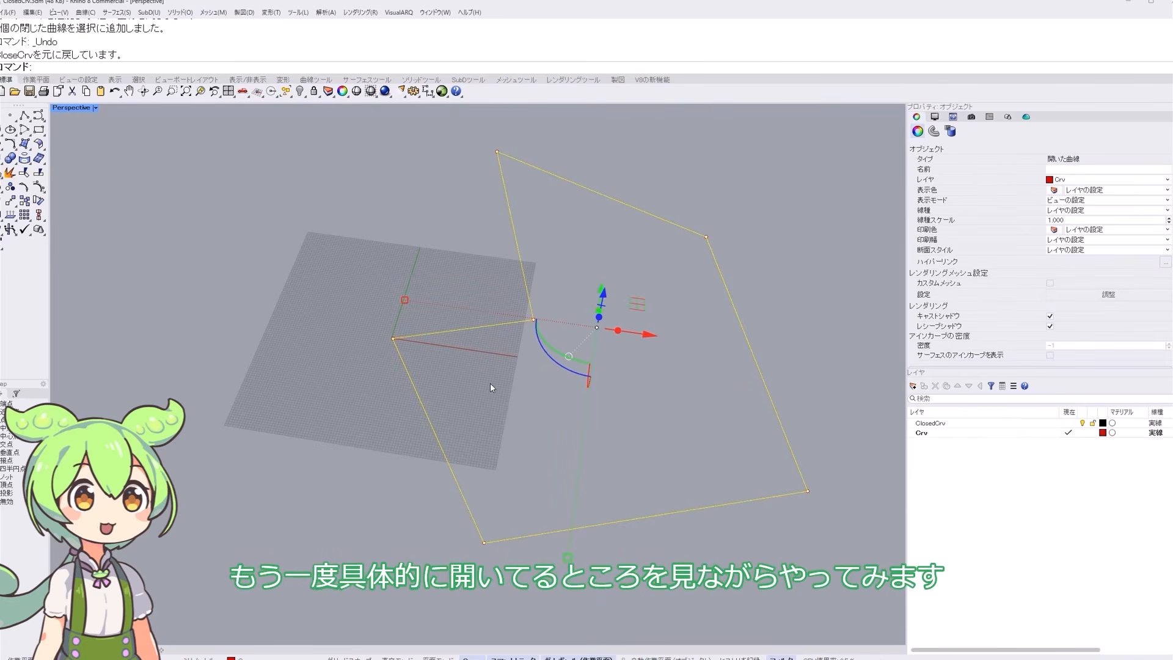
key("Escape")
- Locate the small gap in the red polyline near the origin and close it with CloseCrv
scroll(394, 339, "up", 10)
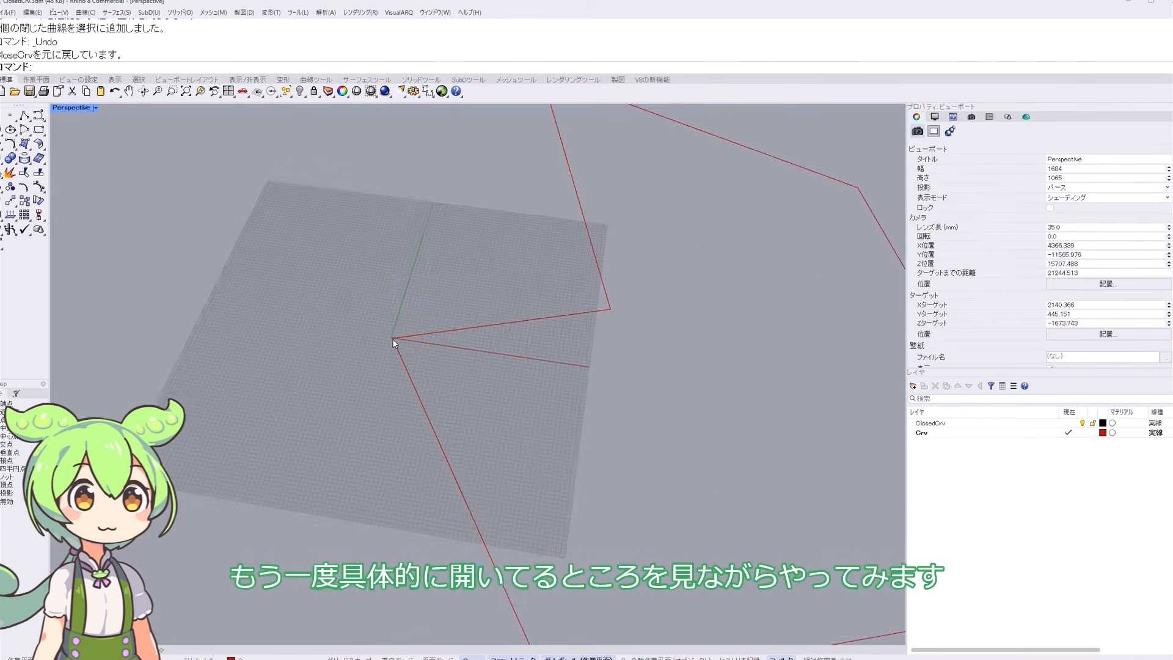
scroll(392, 325, "up", 2)
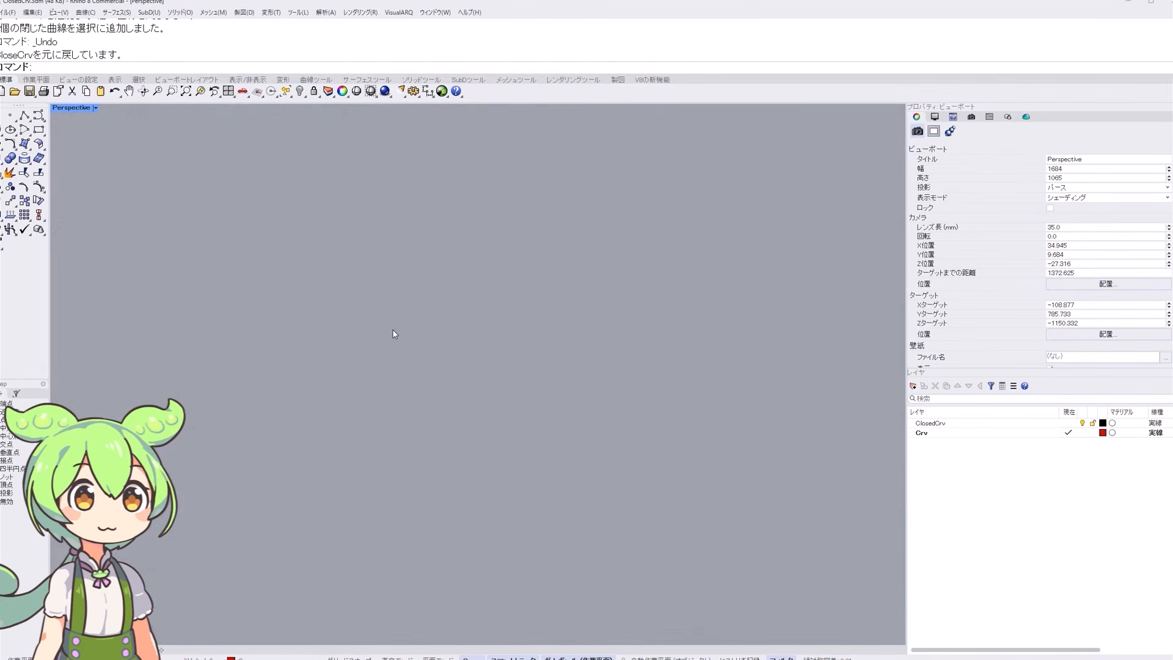
scroll(393, 329, "down", 2)
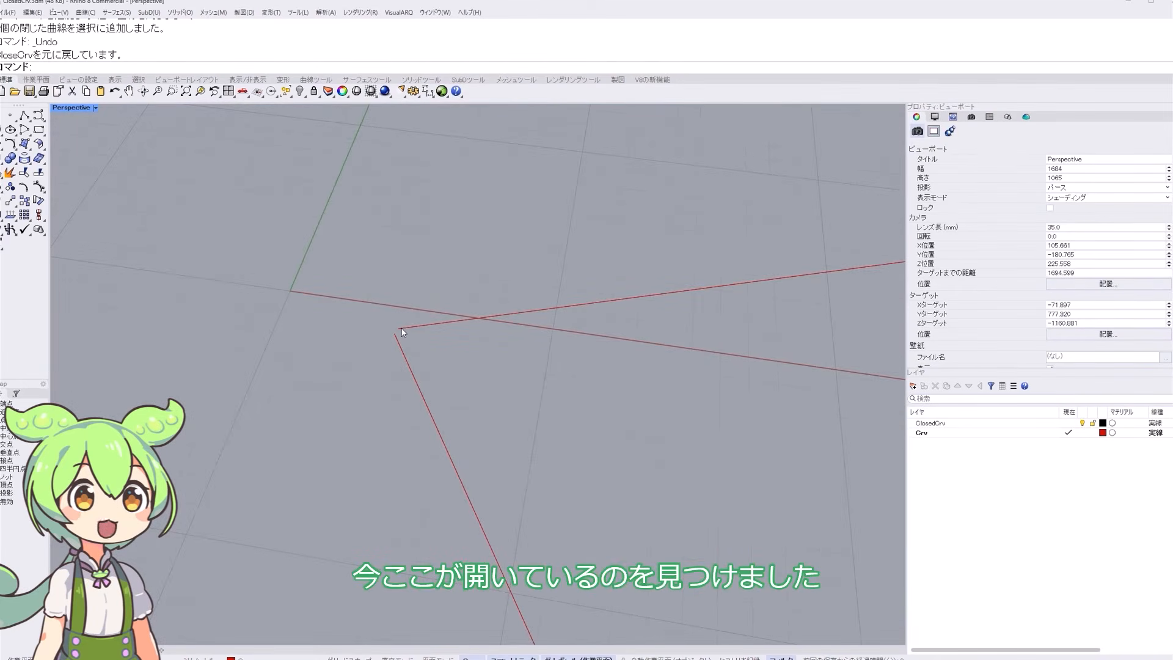
type("ZS")
key("Return")
scroll(391, 366, "down", 6)
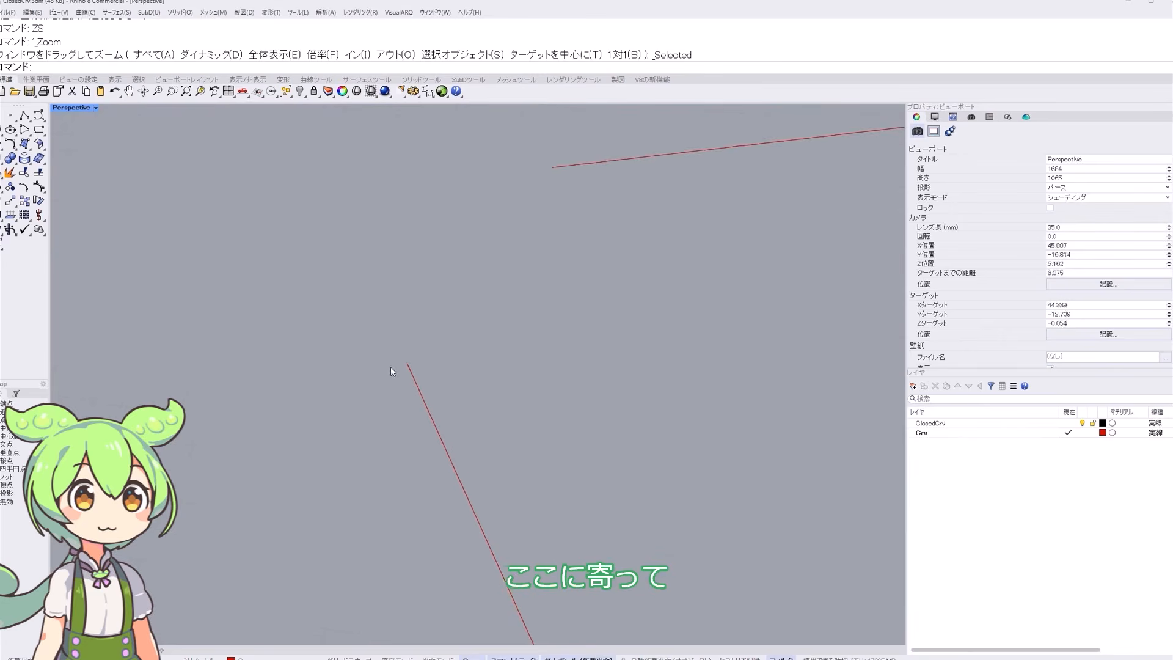
left_click(531, 259)
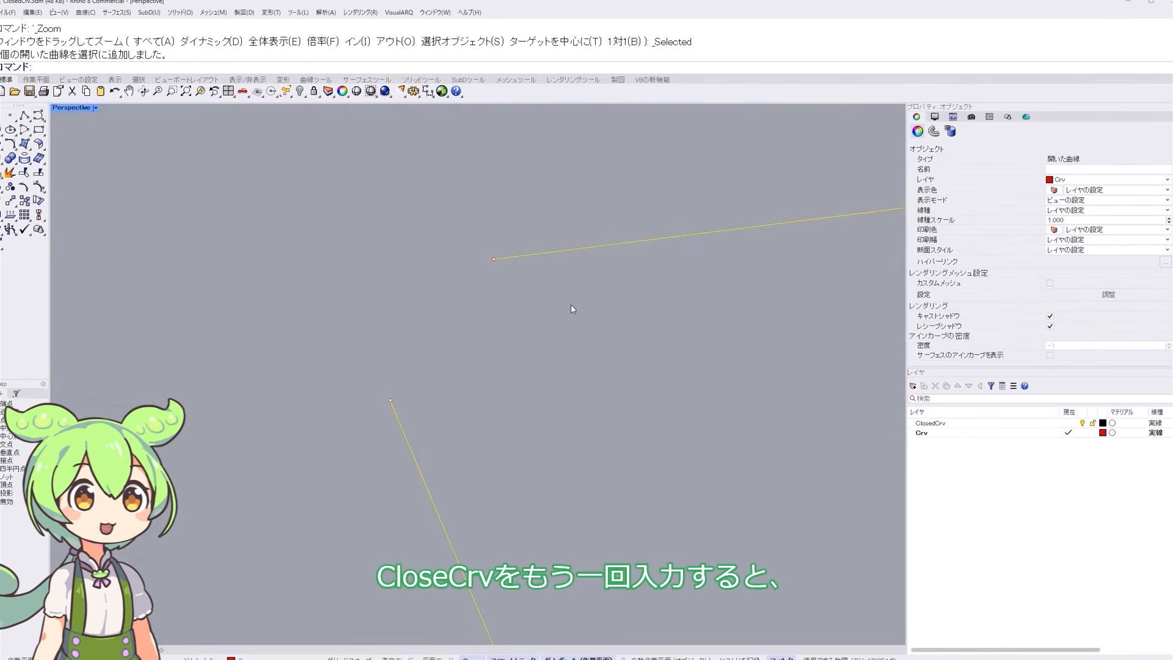
type("CloseCrv")
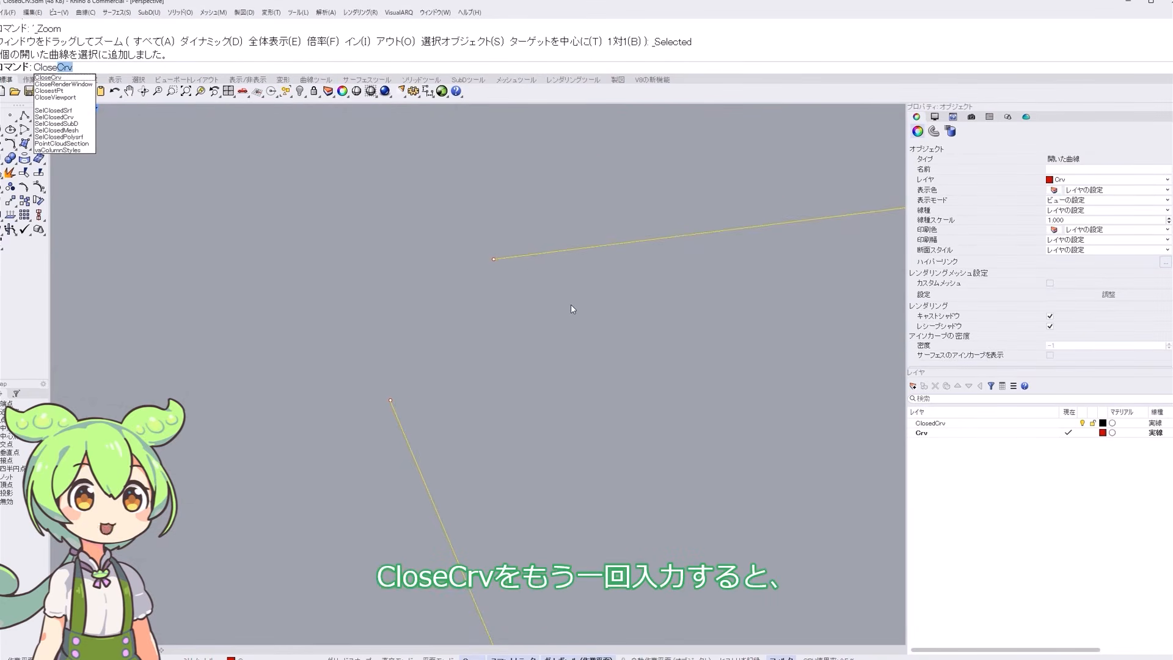
key("Return")
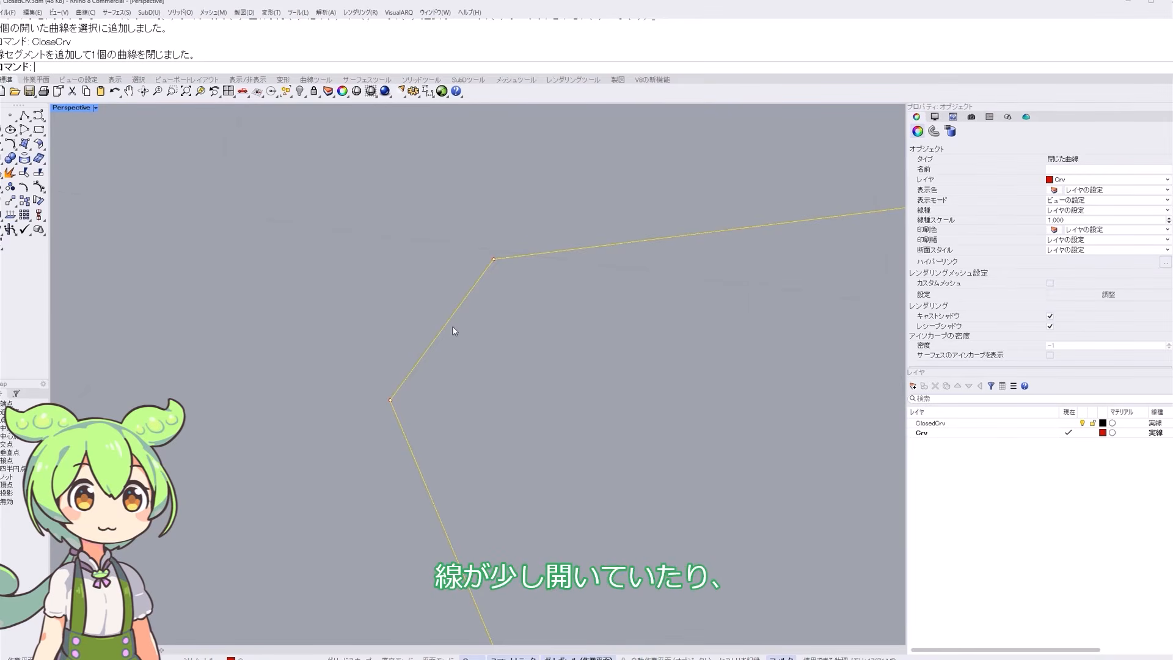
left_click(408, 421)
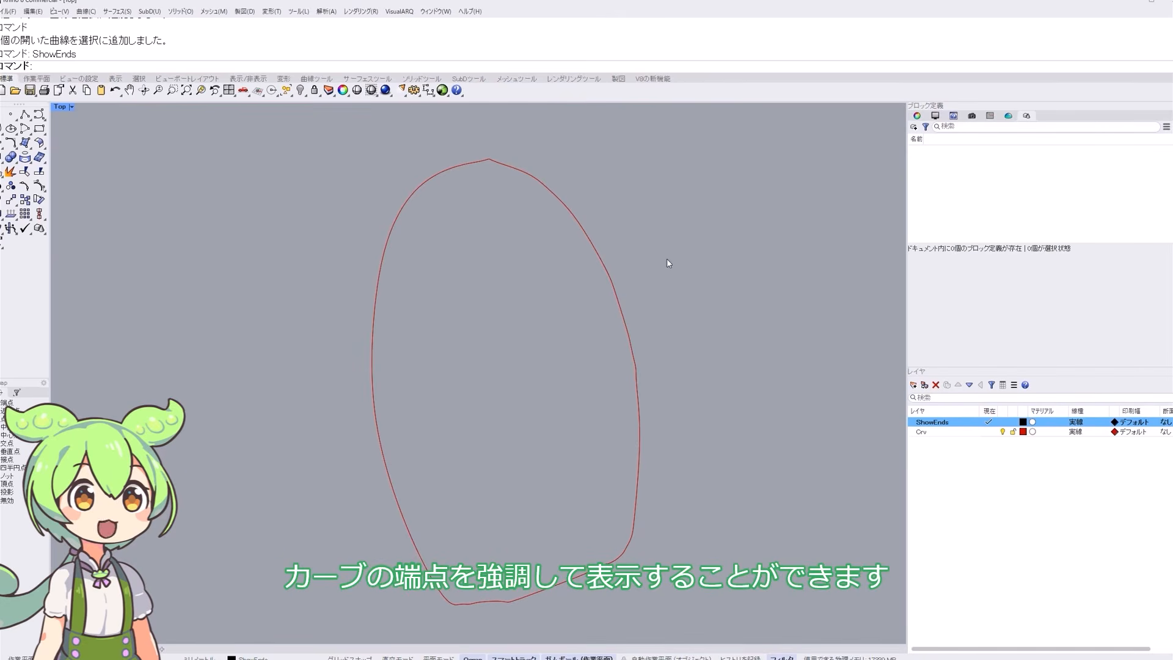
- Check the object type and control points of the red oval curve in the Top view
left_click(618, 295)
left_click(919, 115)
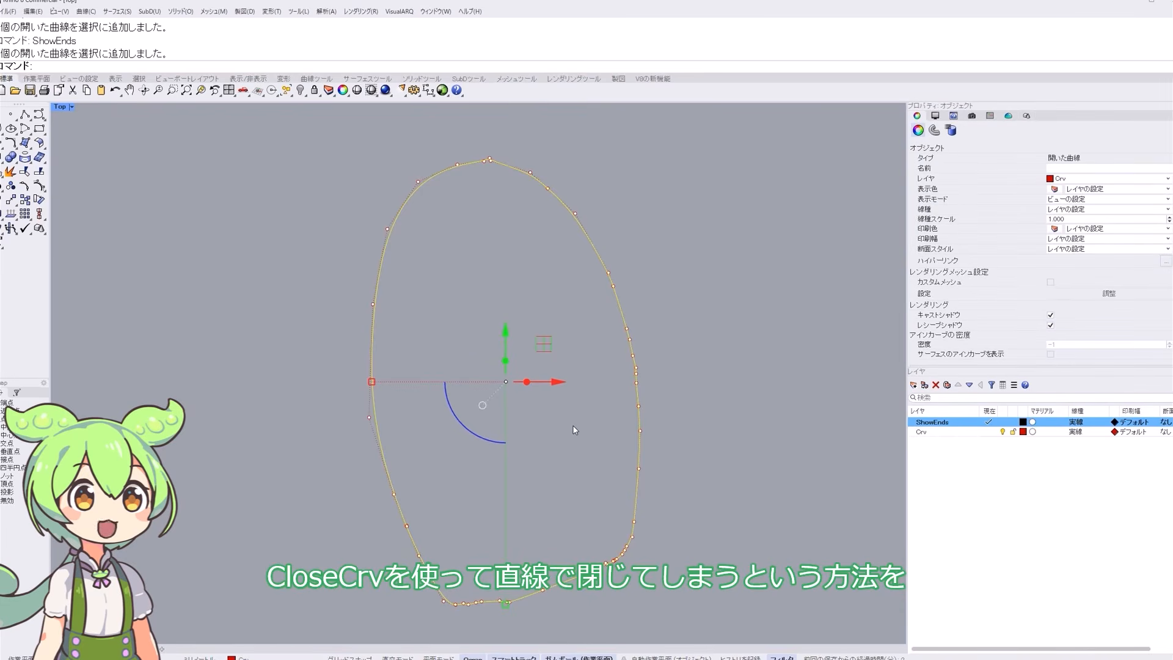
left_click(768, 429)
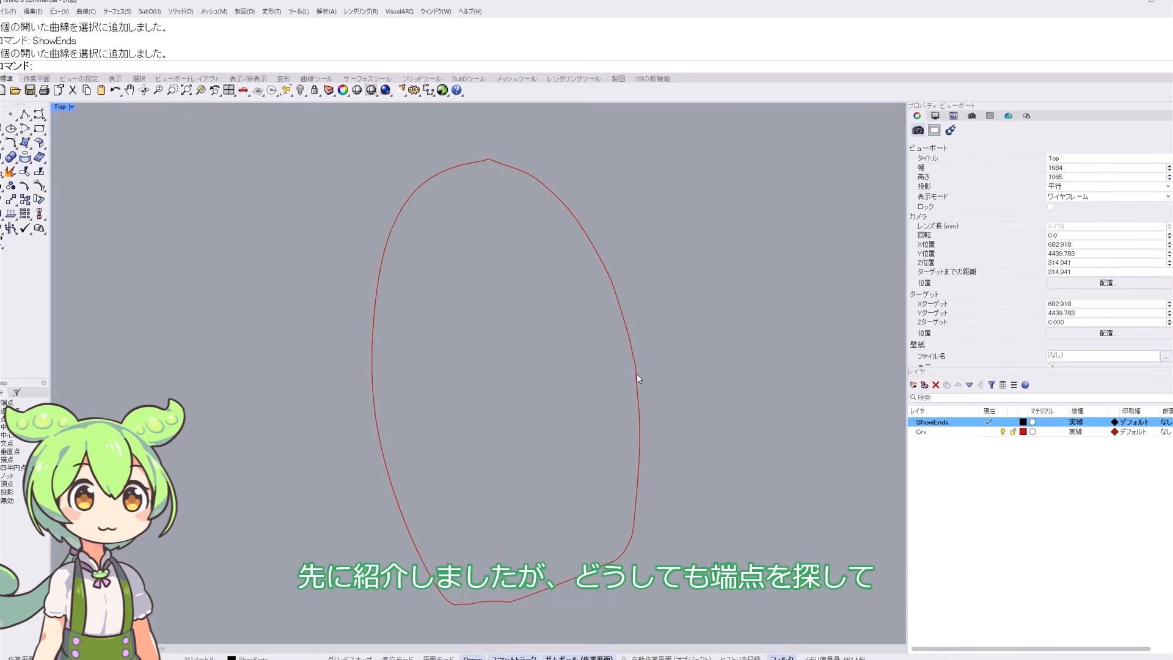
left_click(637, 375)
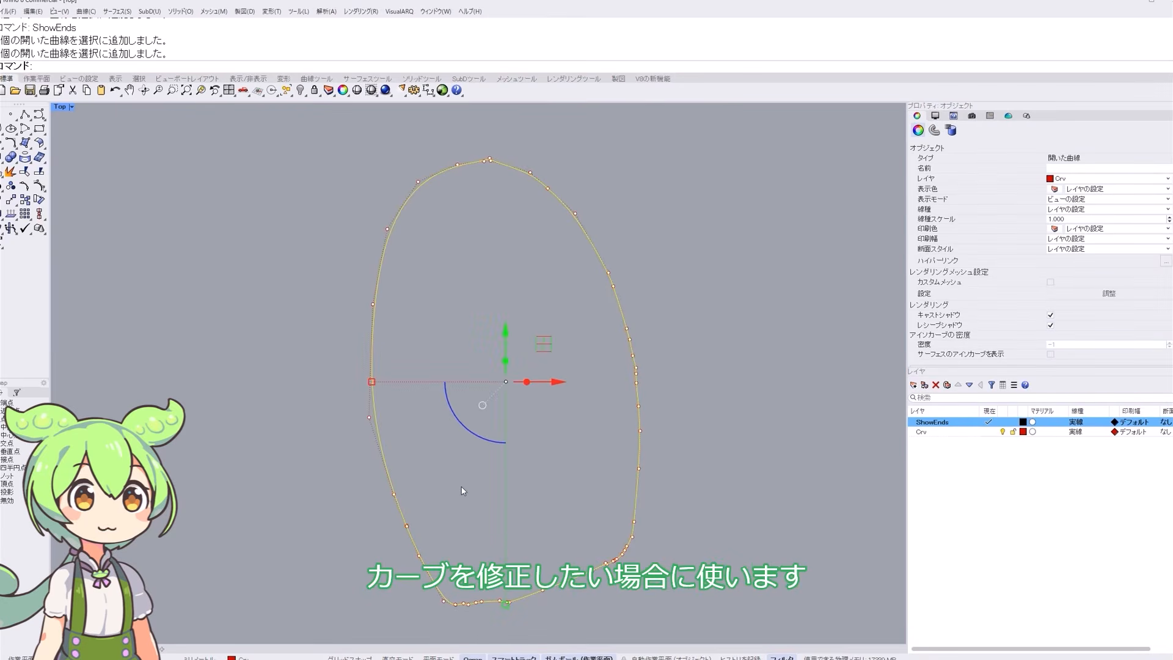
right_click_drag(539, 459, 658, 446)
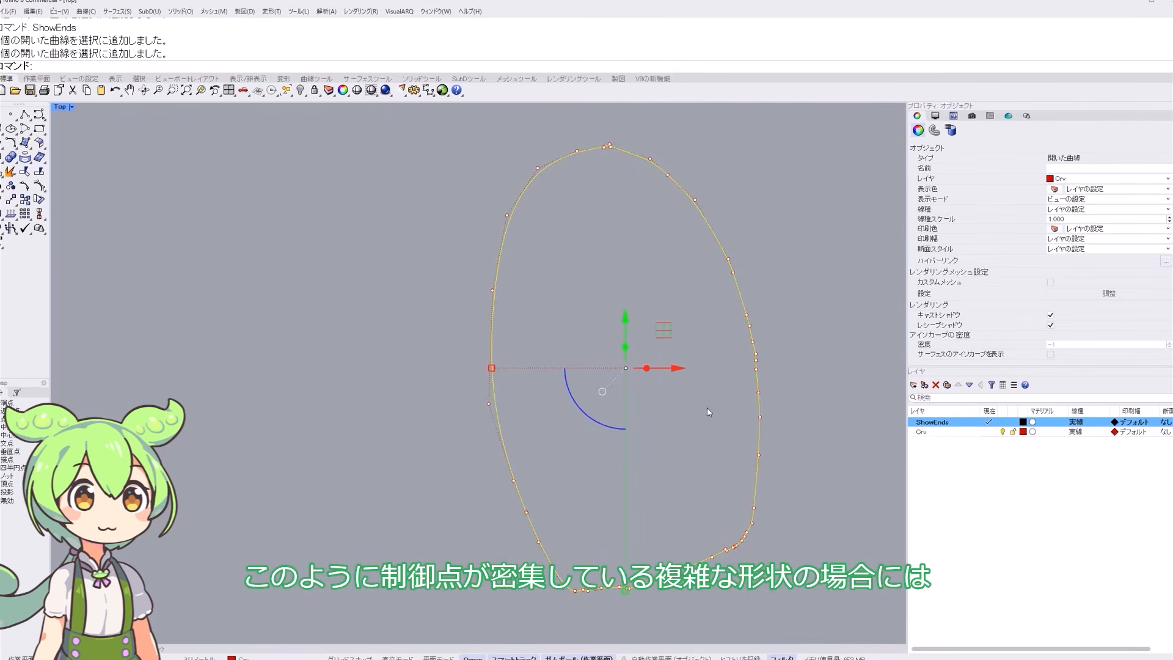
left_click(570, 294)
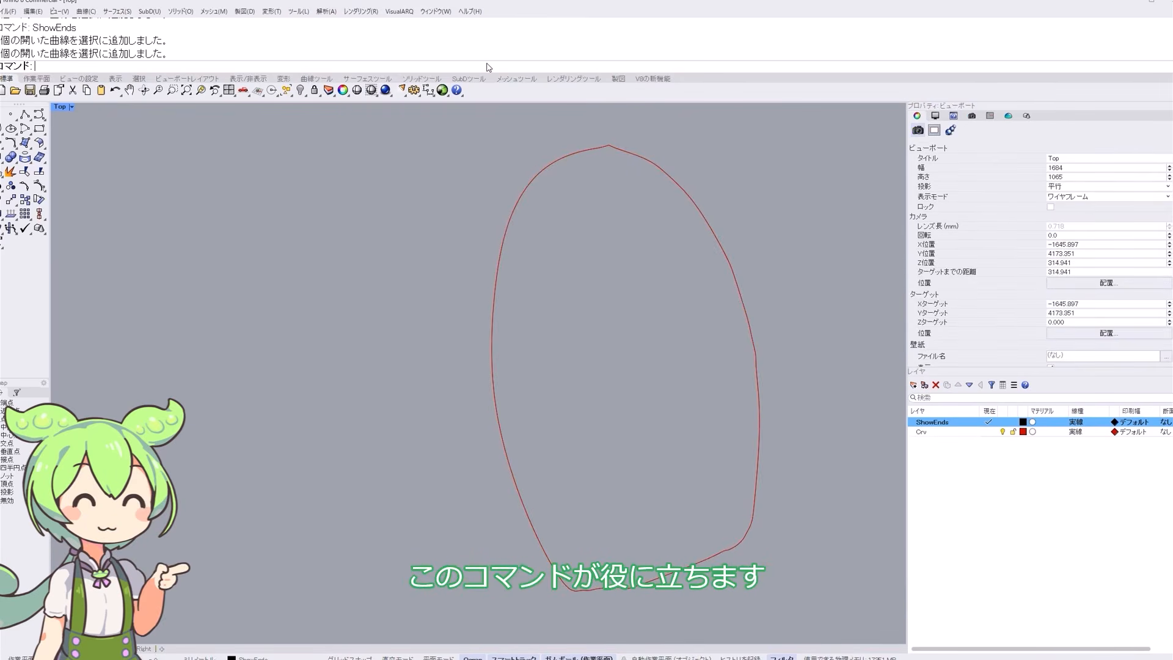
- Mark the oval curve's end points with ShowEnds and examine the marked spot up close
type("ShowEnds")
key("Return")
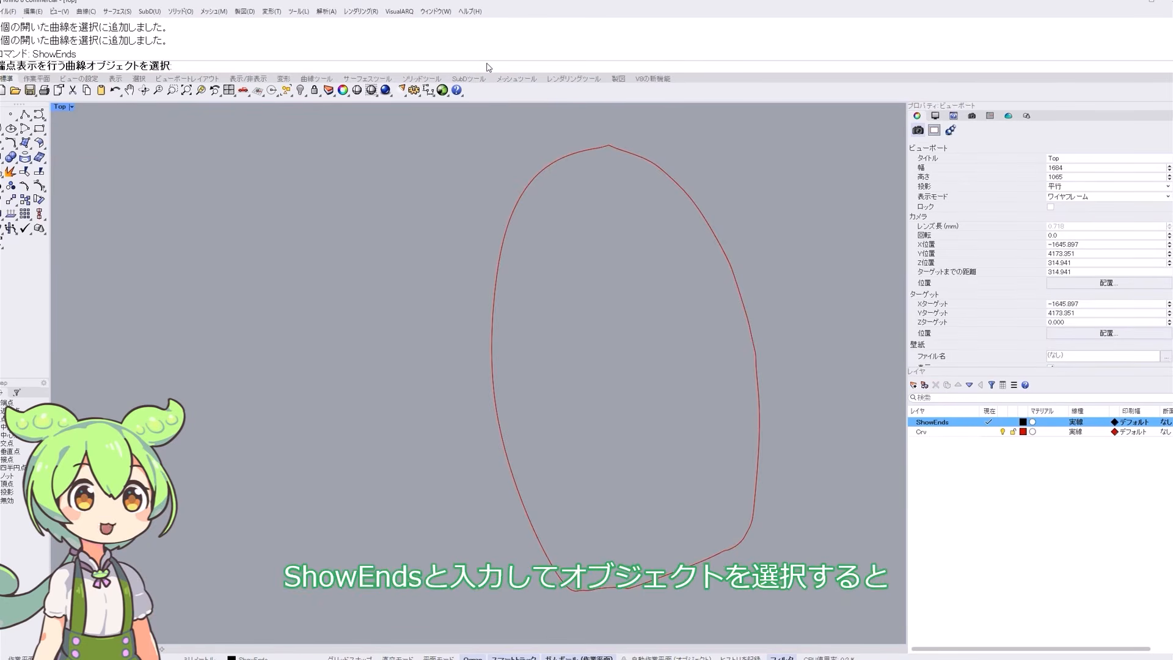
left_click(533, 185)
key("Return")
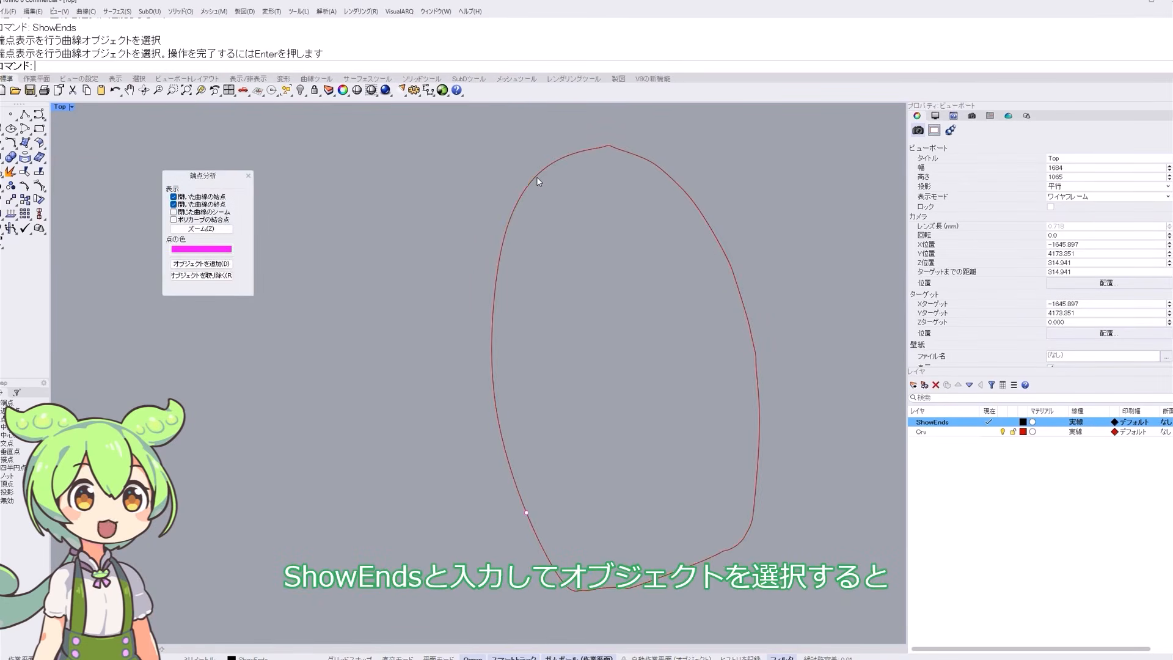
left_click_drag(209, 174, 424, 285)
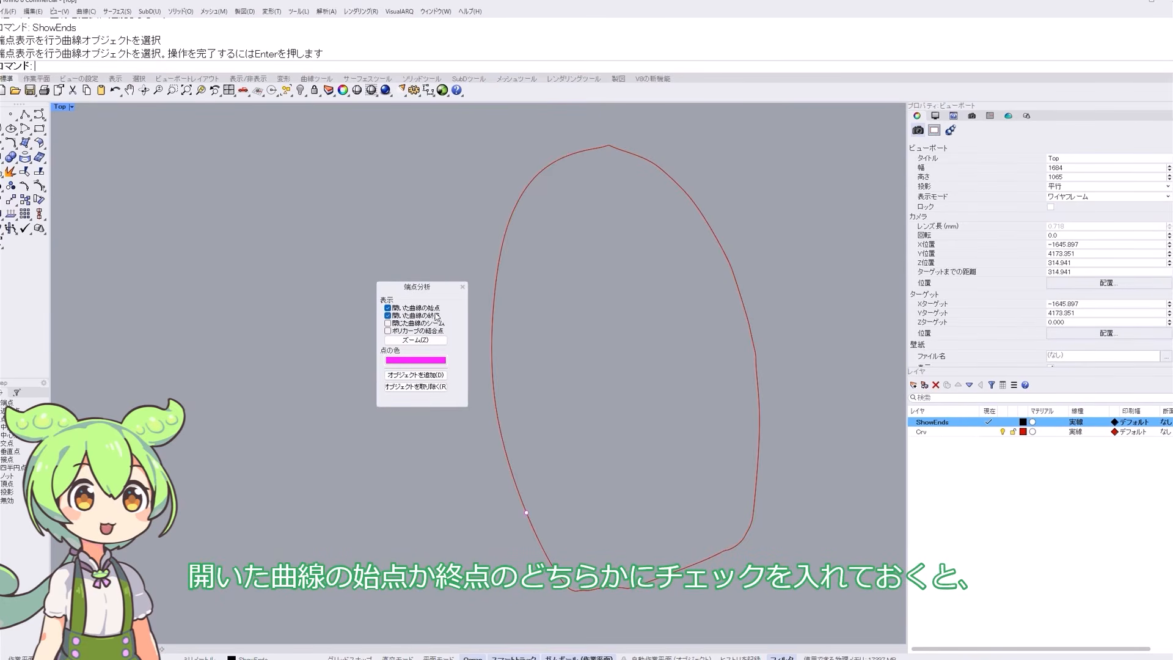
scroll(507, 503, "up", 10)
scroll(535, 502, "up", 5)
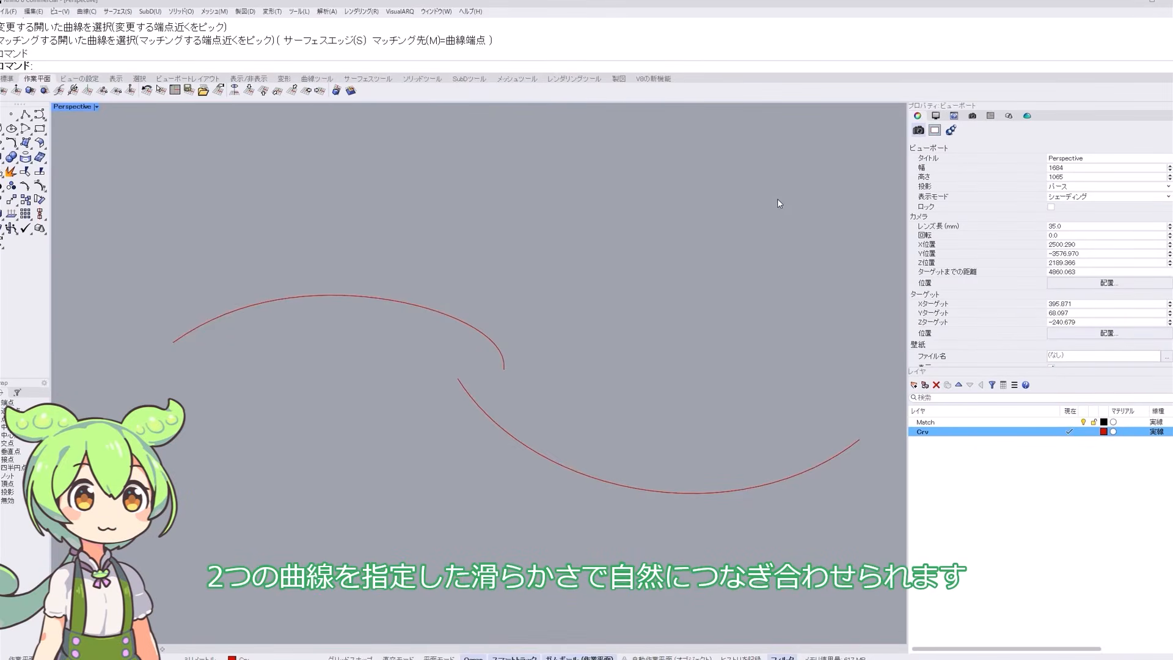
- Preview a BlendCrv connection between the neighbouring ends of the two arcs, and cancel it
type("BlendCrv")
key("Return")
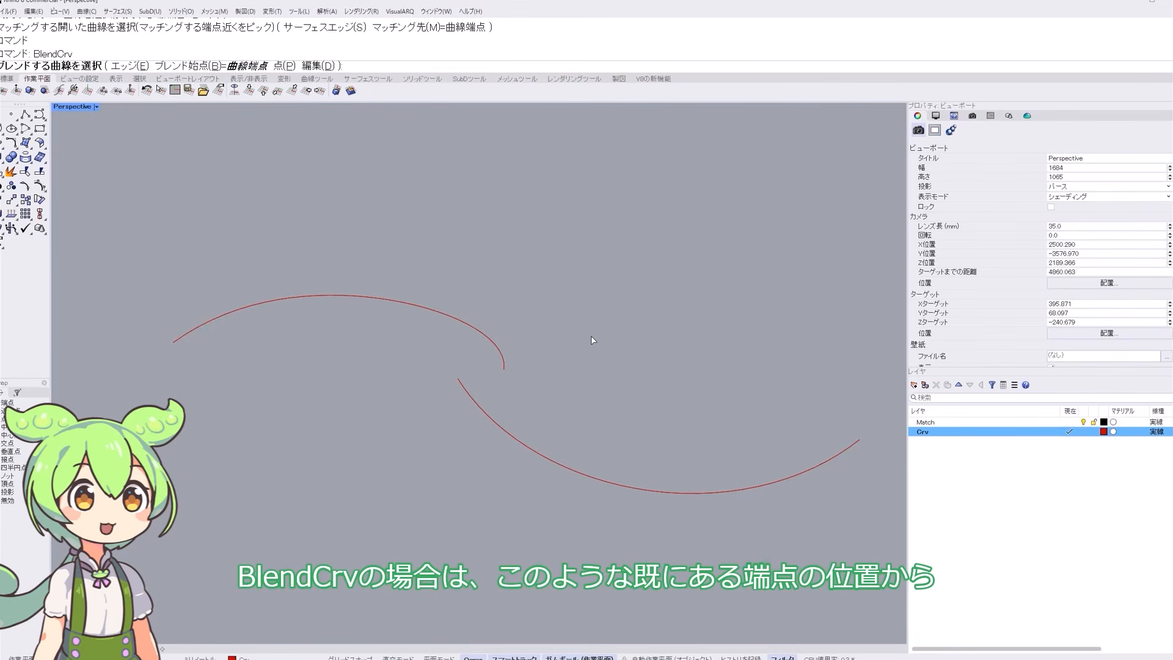
left_click(500, 372)
left_click(458, 379)
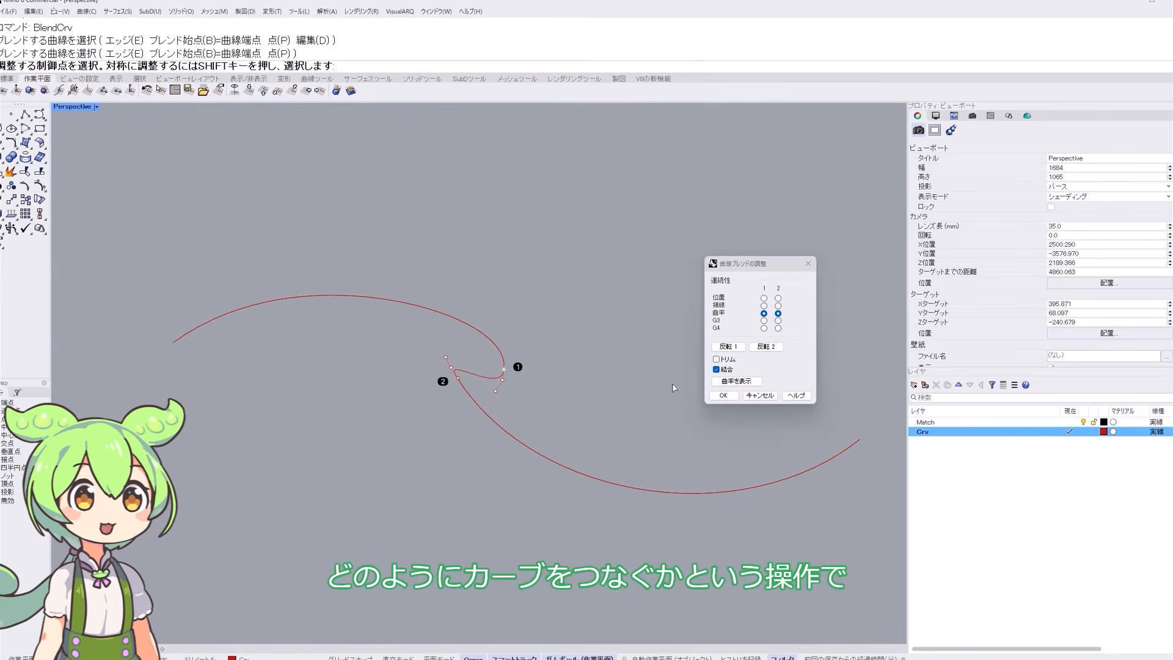
left_click(754, 396)
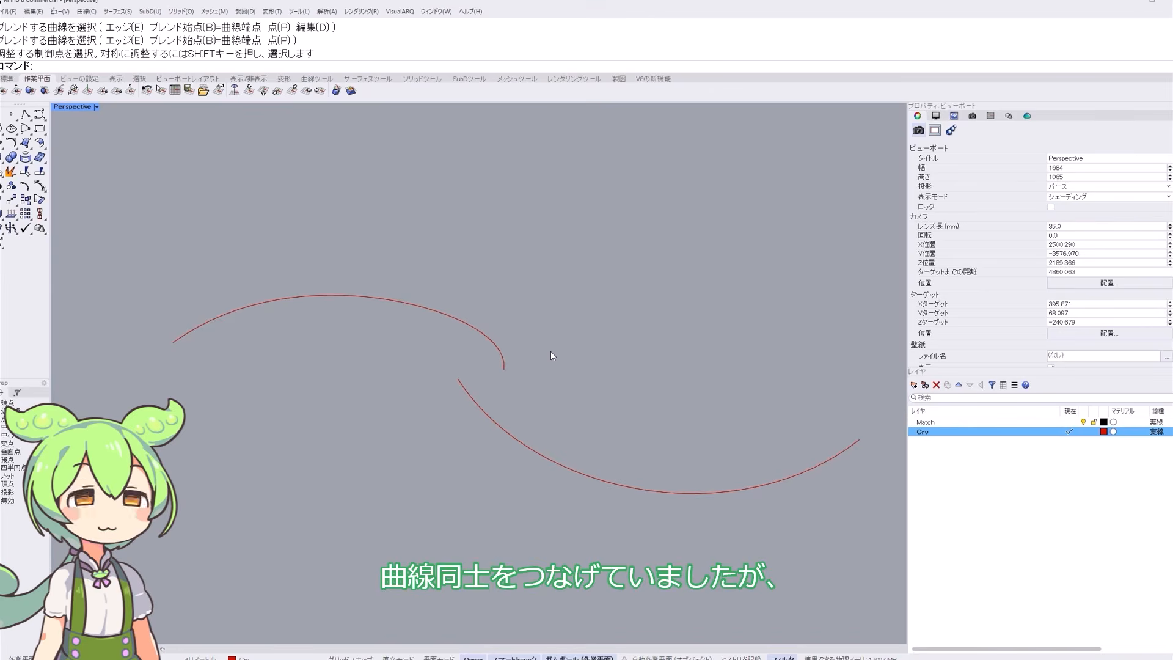
- Run Match on the neighbouring ends of the two arcs, picking the upper arc first
type("Match")
key("Return")
left_click(505, 363)
left_click(461, 382)
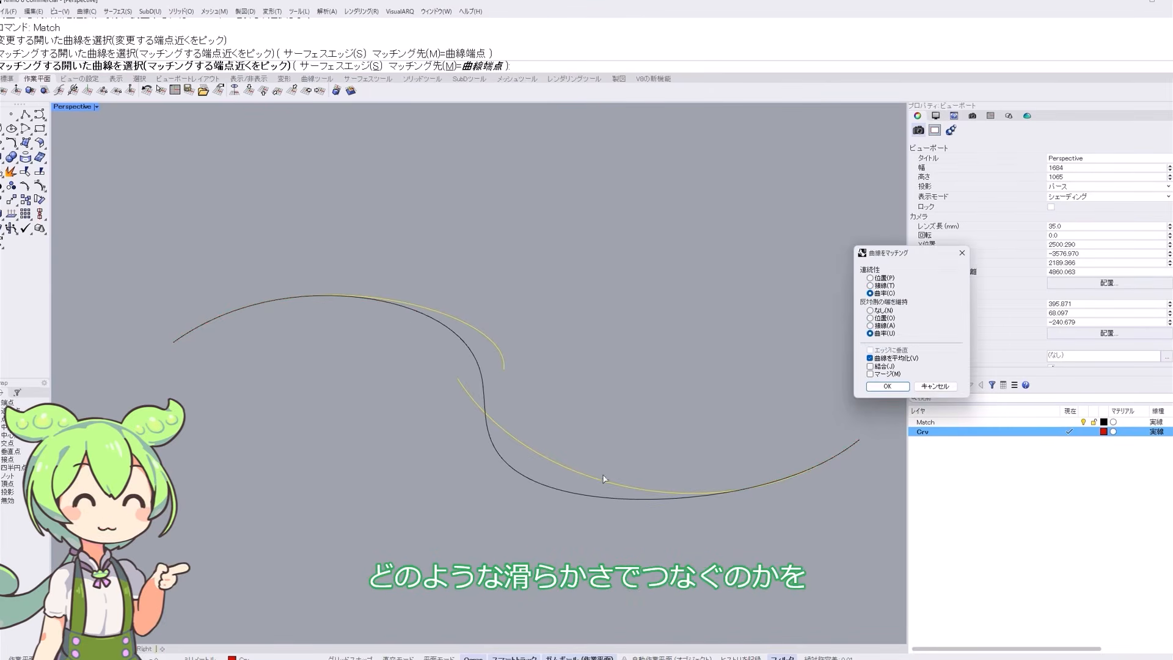
- Compare position (位置), tangency (接線) and curvature (曲率) continuity in the match preview, returning to curvature
left_click(870, 286)
left_click(870, 325)
left_click(869, 318)
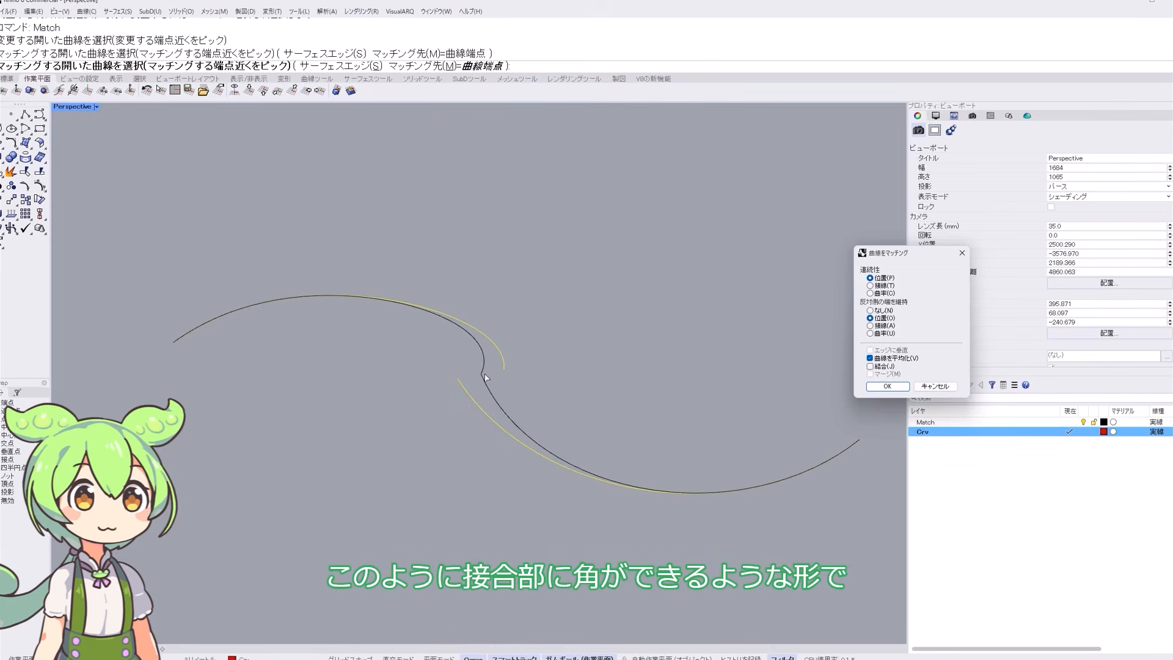
left_click(870, 285)
left_click(870, 326)
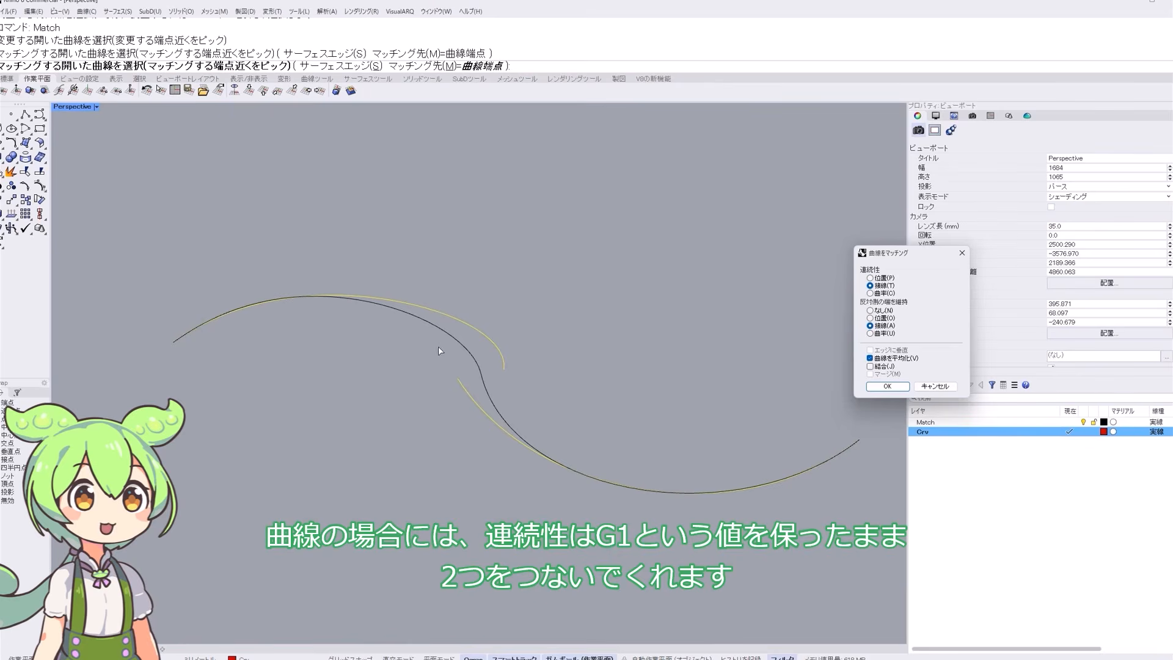
left_click(870, 293)
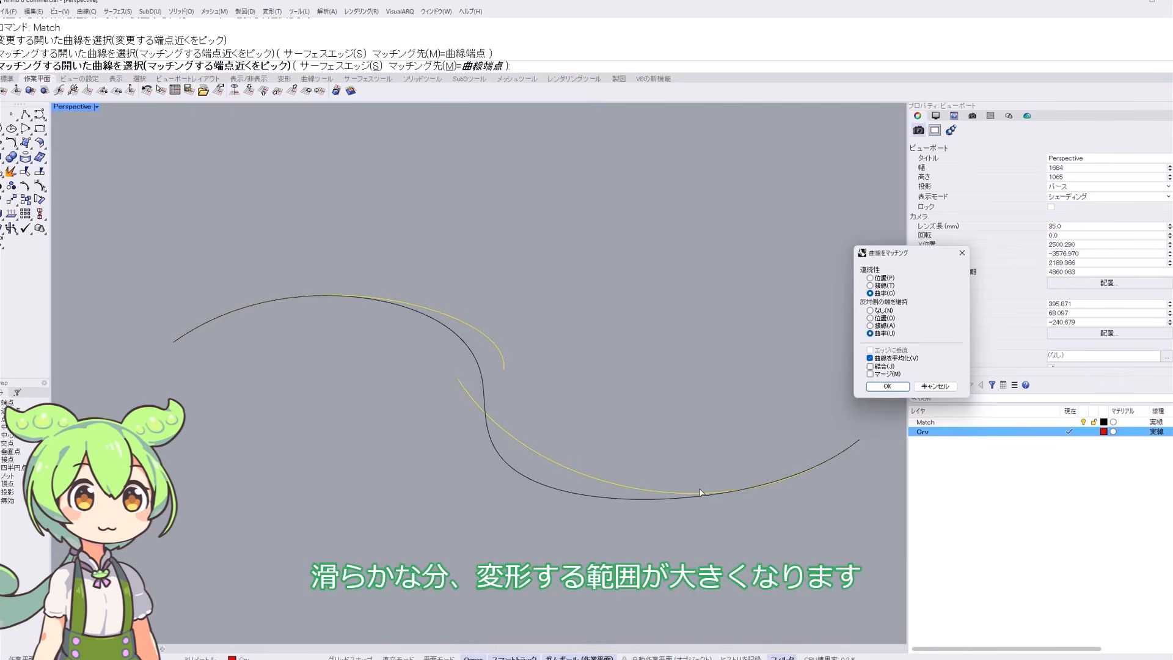
- Compare the match without and with curve averaging (曲線を平均化), keep averaging on, and apply it with joining (結合) enabled
left_click(869, 358)
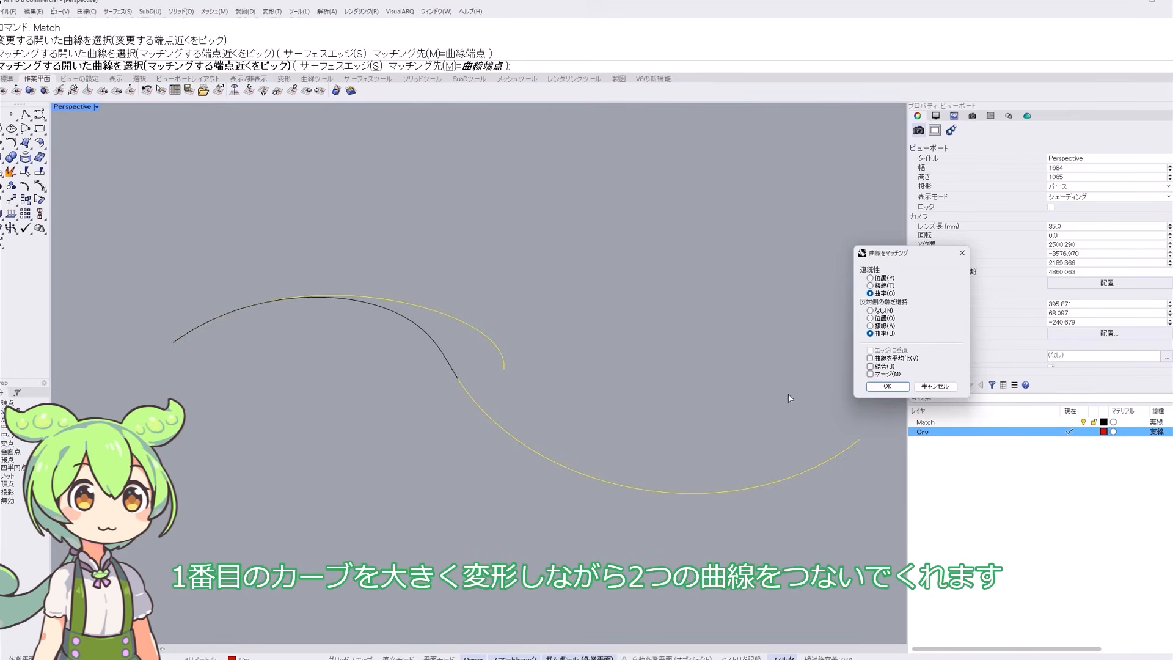
left_click(870, 359)
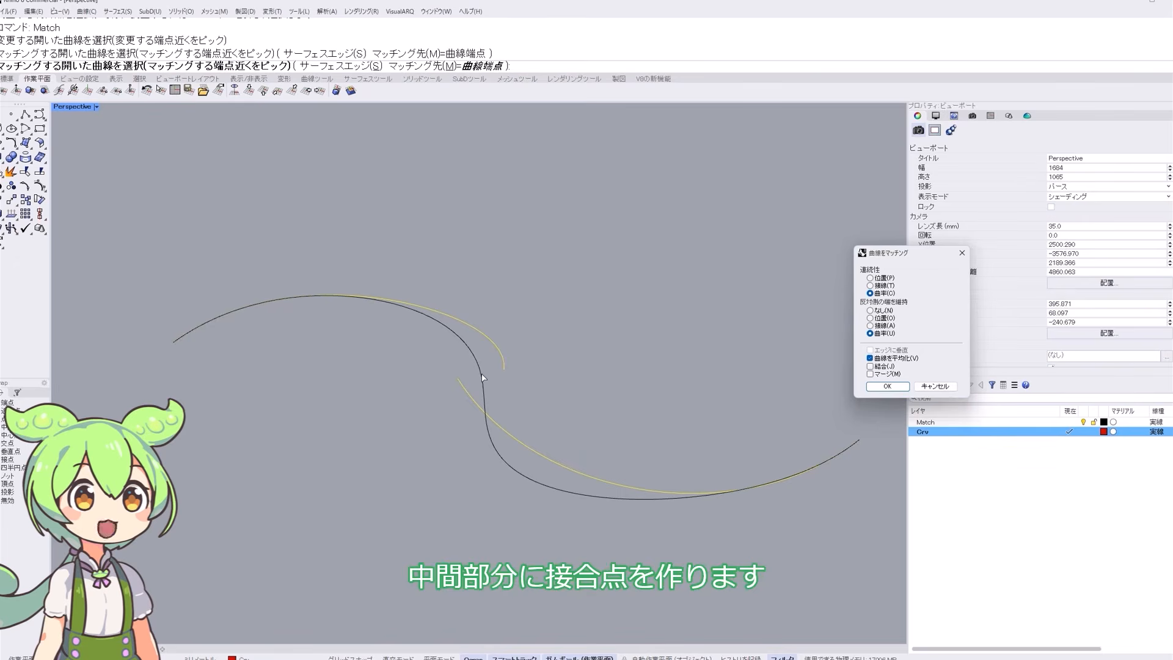
left_click(871, 374)
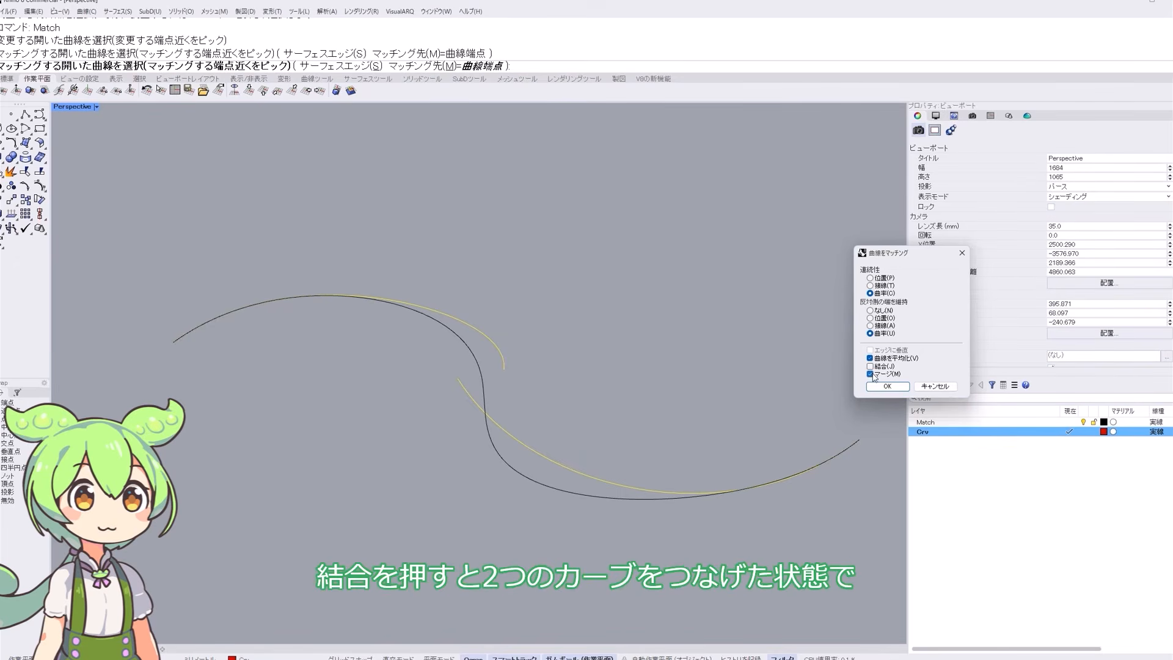
left_click(870, 365)
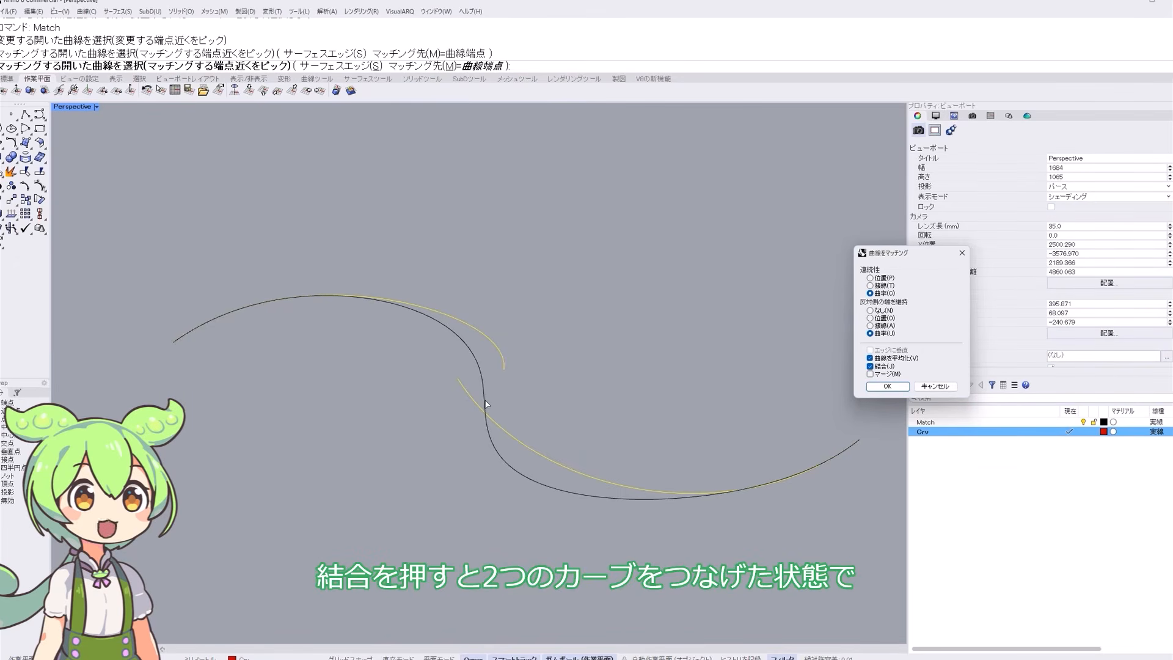
left_click(890, 387)
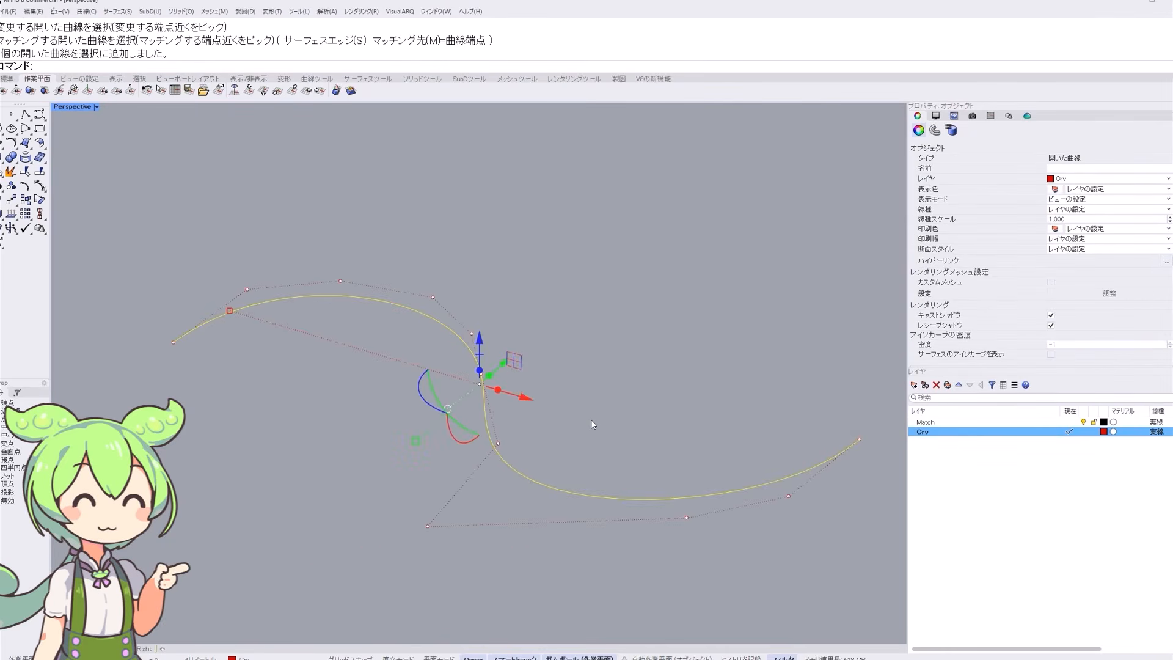
key("Escape")
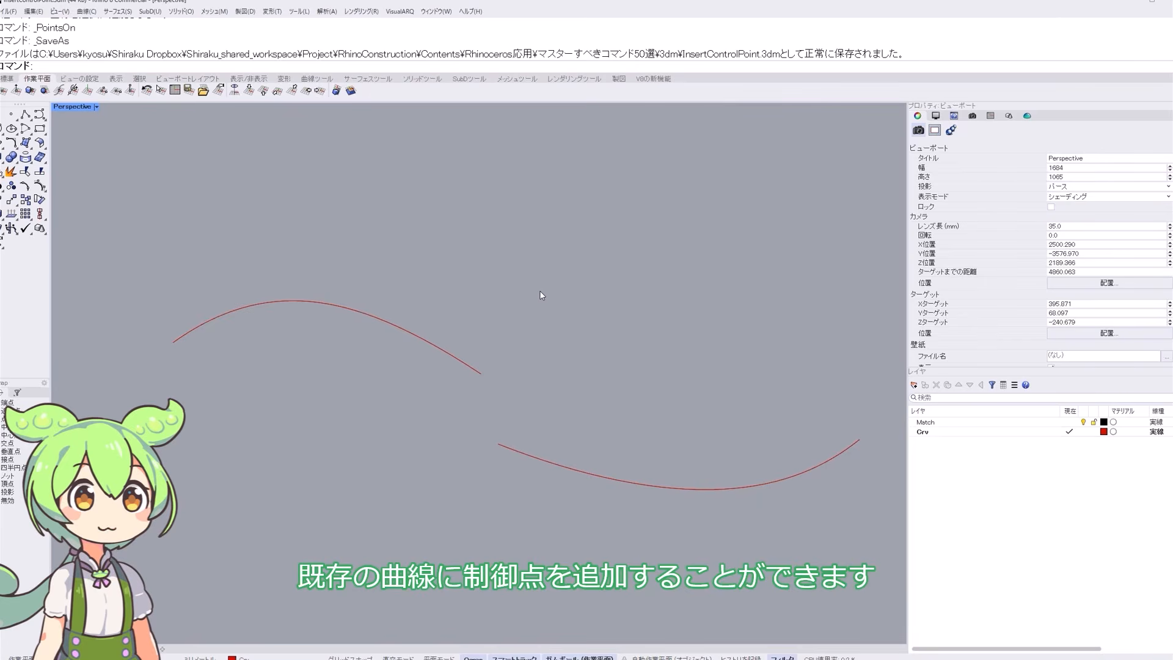
- Turn on the control points of both open red curves
left_click(464, 363)
left_click(542, 457, "shift")
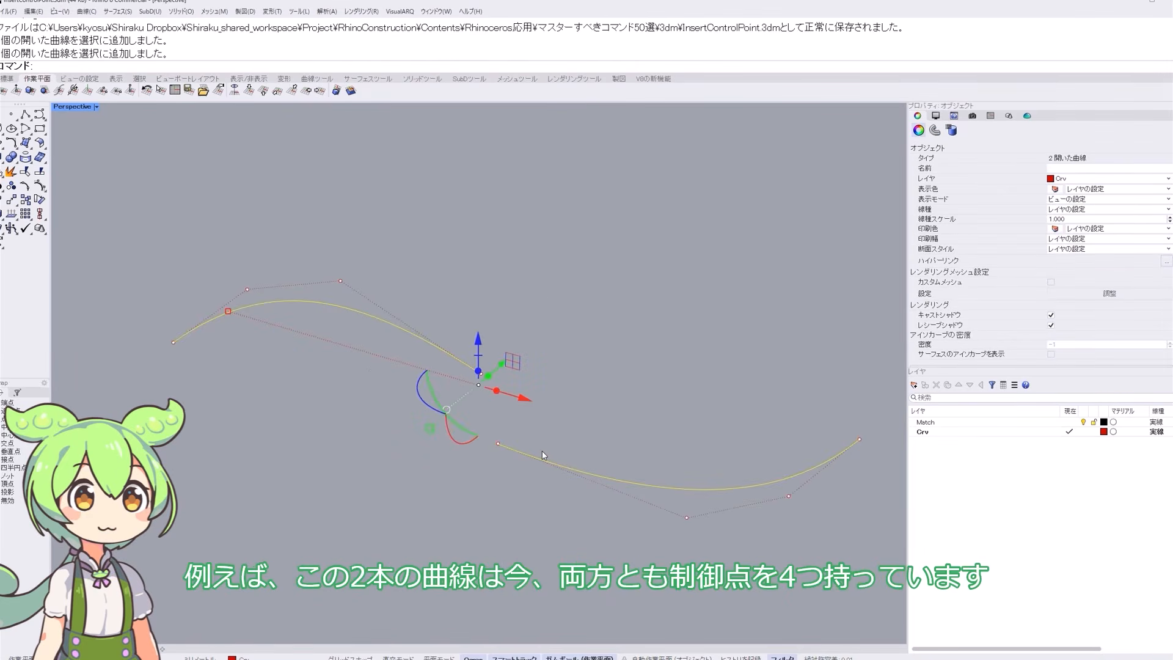
key("F10")
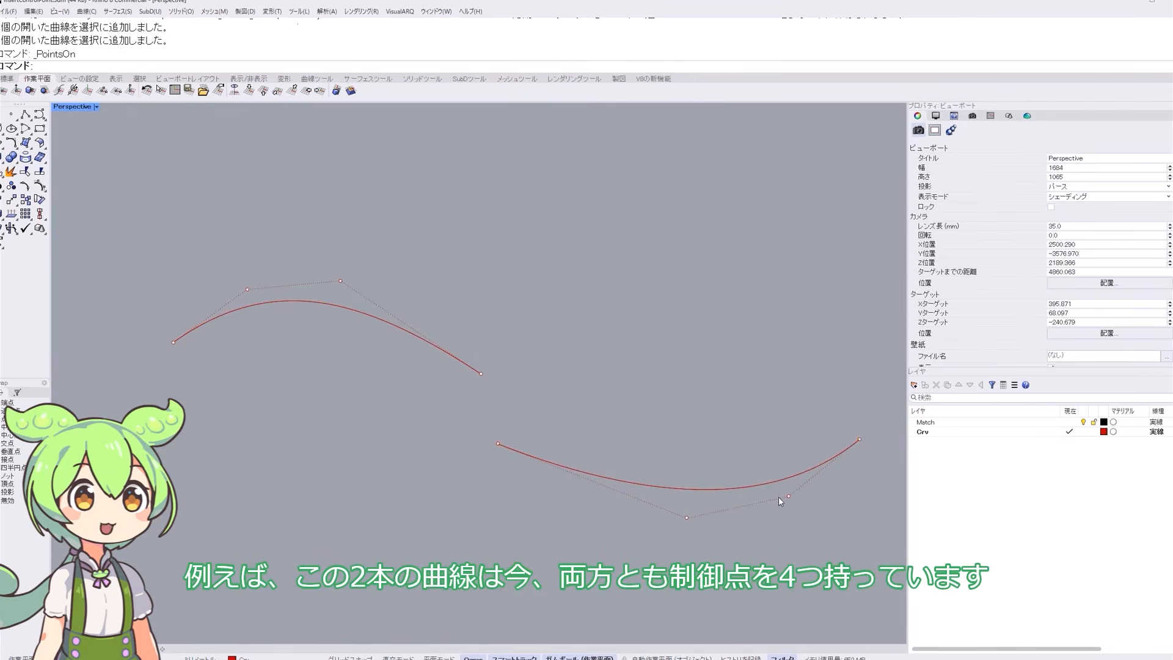
- Preview a Match between the facing ends of the two red curves with curvature (曲率) continuity, averaging and joining, then leave the dialog
key("Escape")
type("Match")
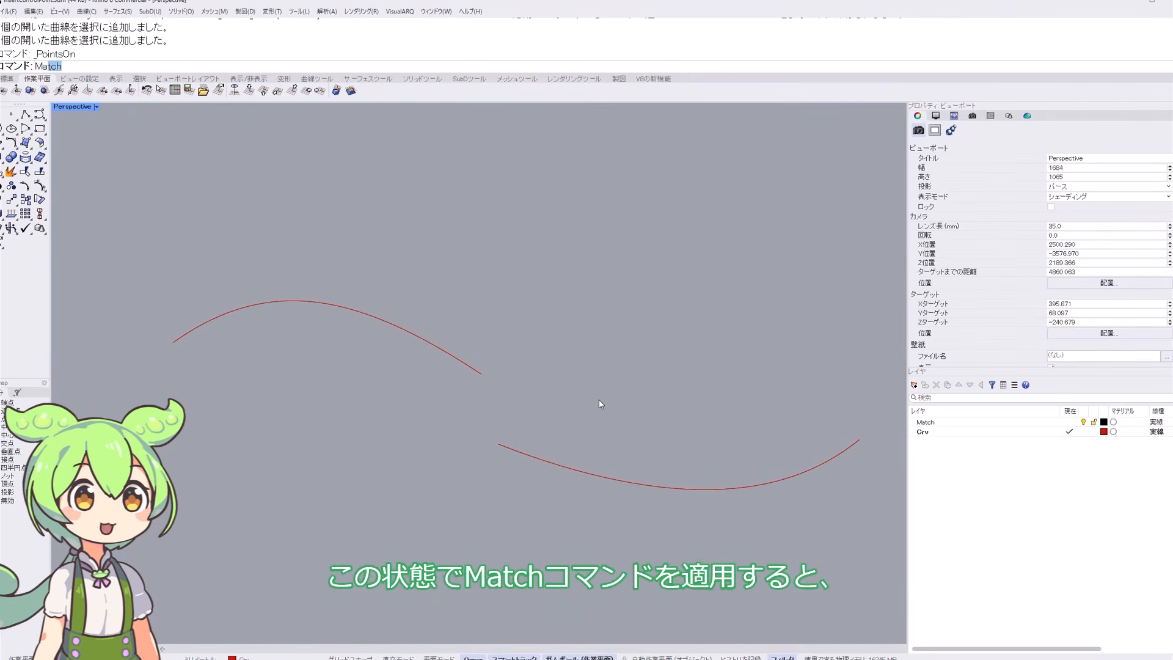
key("Return")
left_click(477, 372)
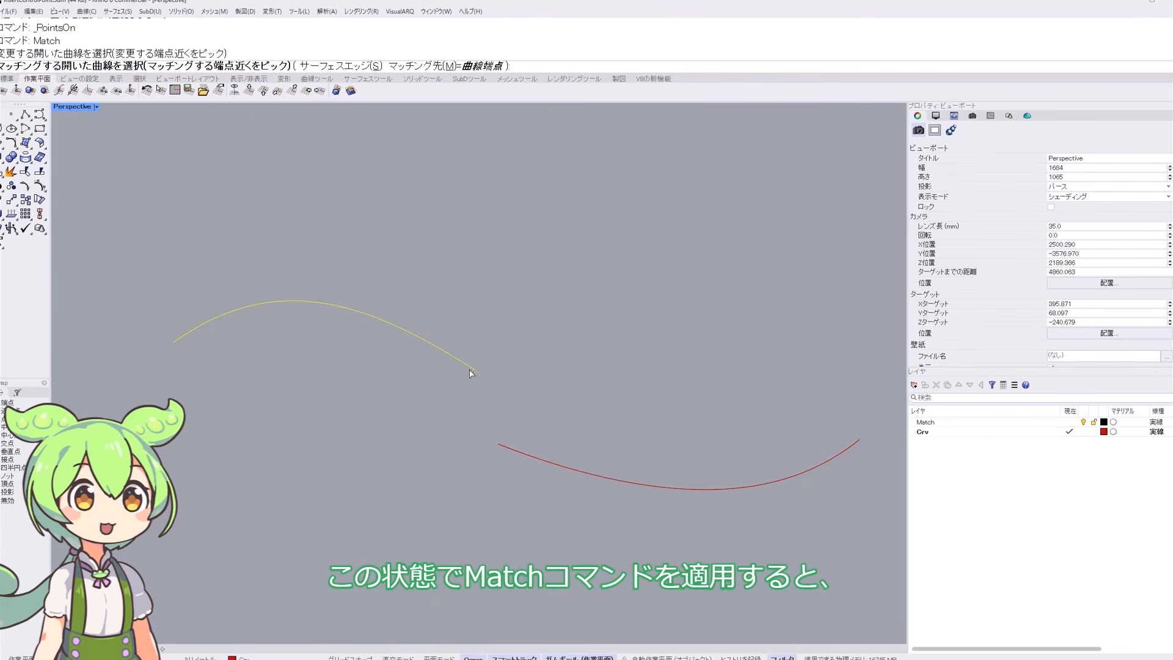
left_click(518, 458)
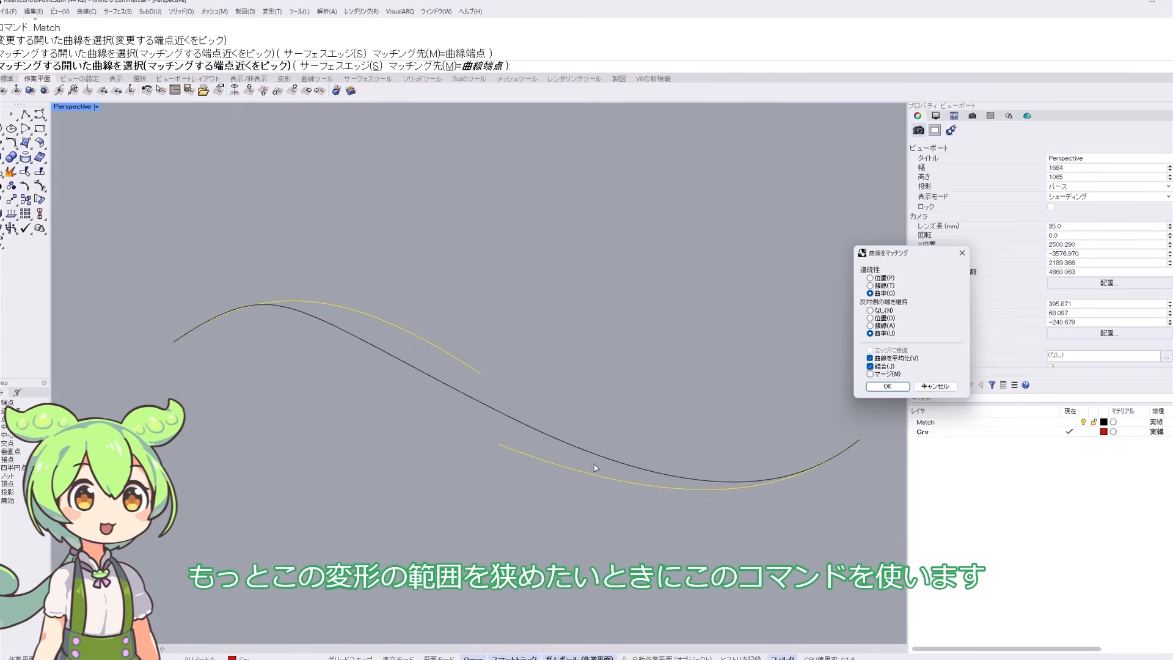
left_click(887, 386)
- Select both red curves and turn their control points on again
left_click(465, 370)
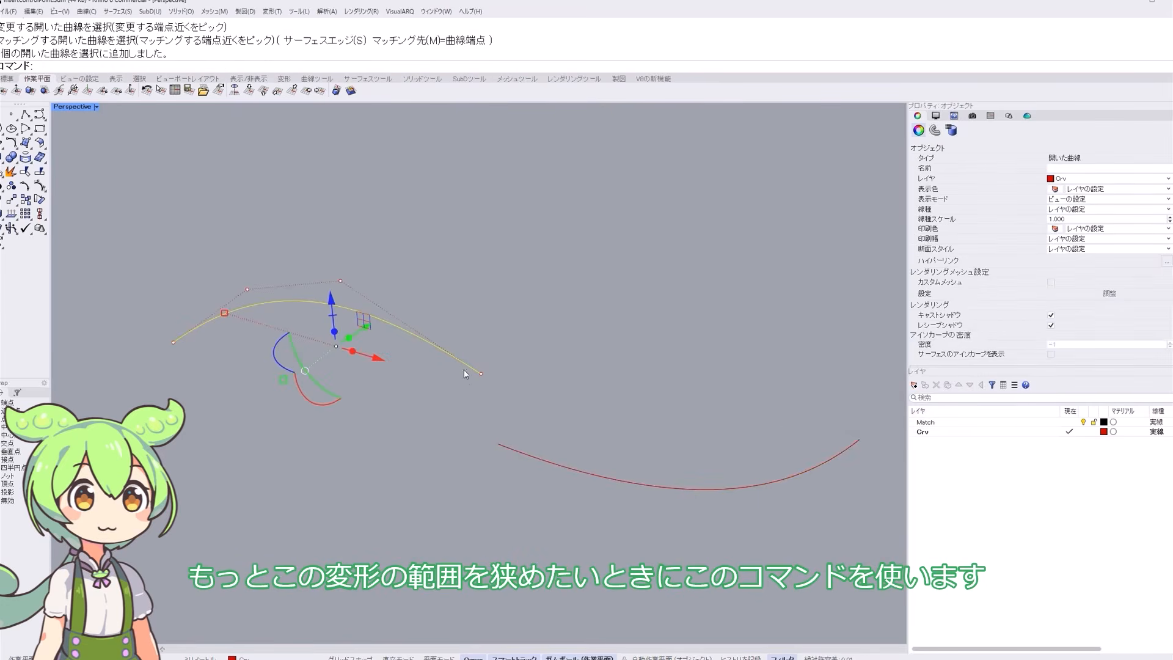
left_click(533, 454)
key("F10")
- Insert a control point with InsertControlPoint on the upper curve, near the end facing the lower curve
type("Insert")
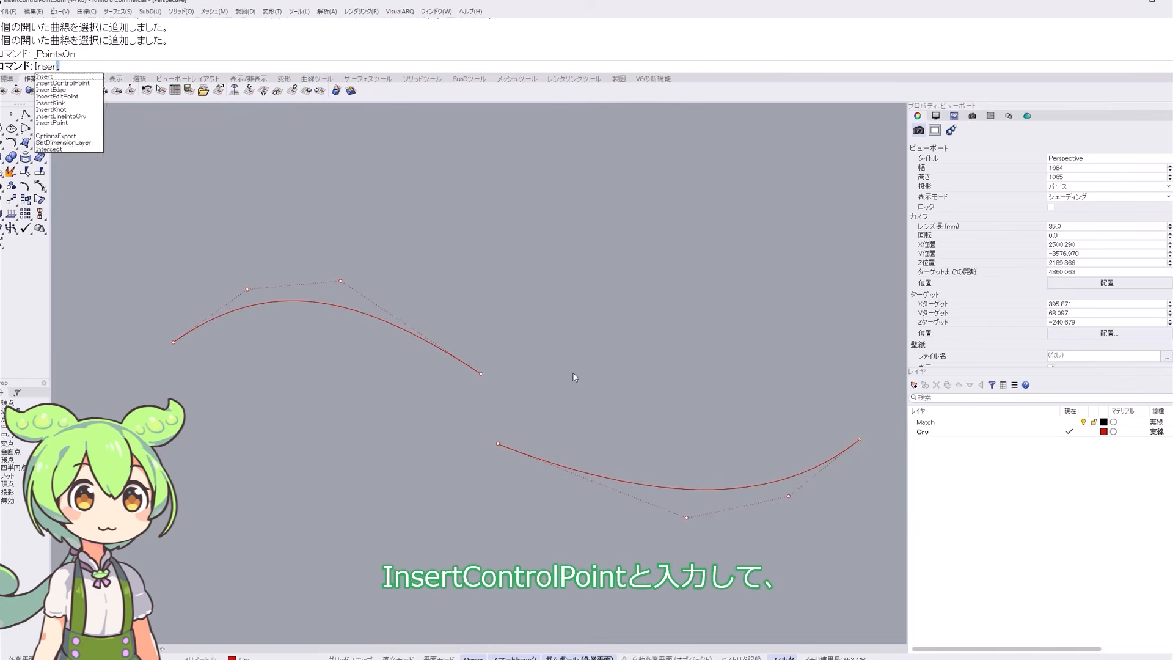
key("Down")
key("Return")
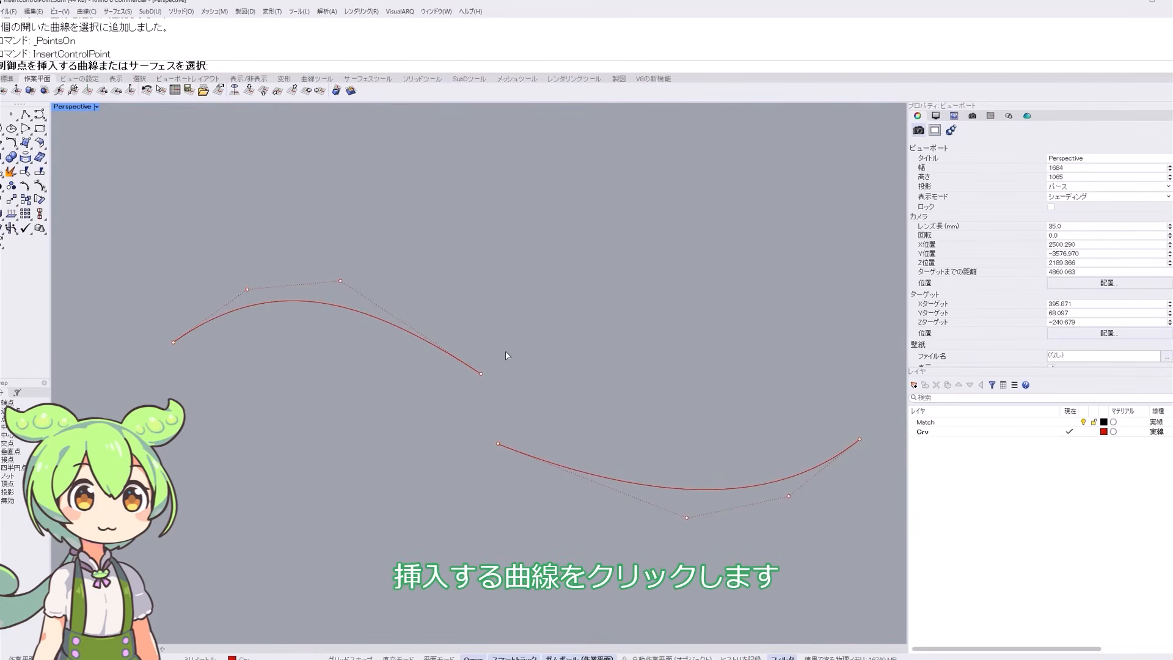
left_click(439, 346)
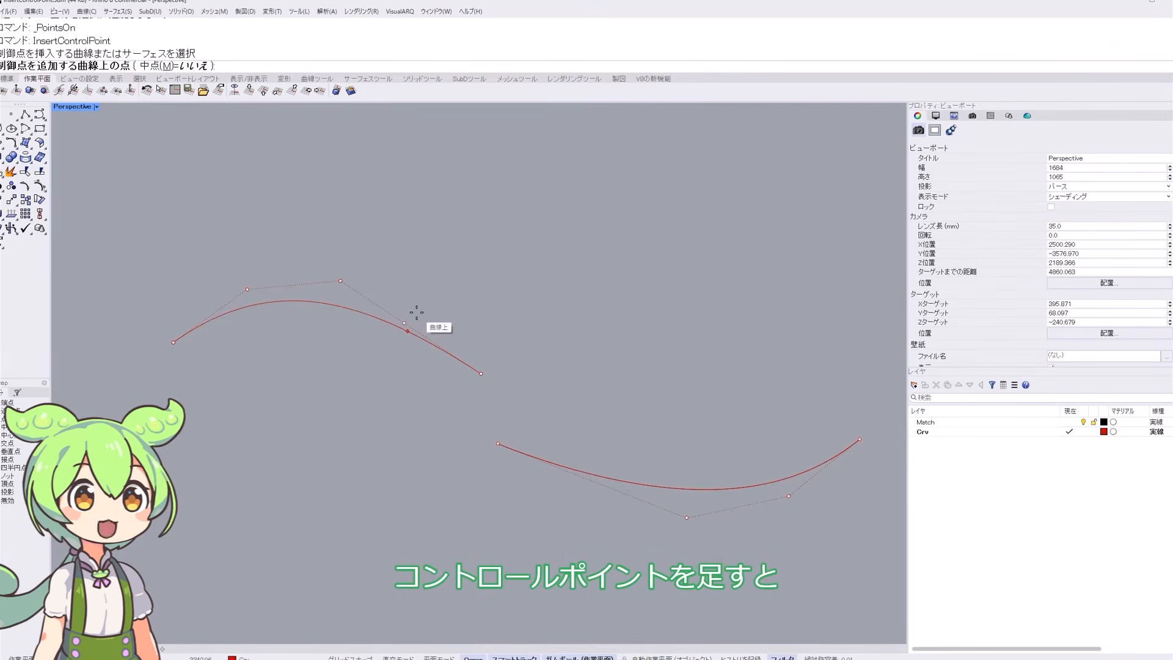
left_click(416, 312)
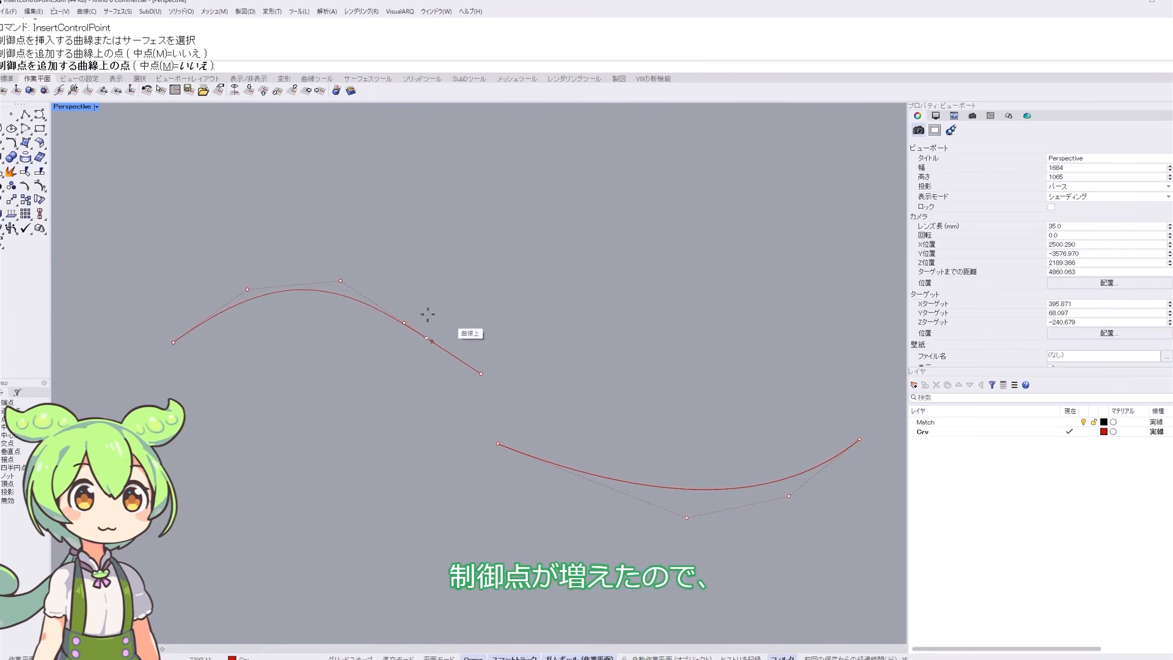
key("Return")
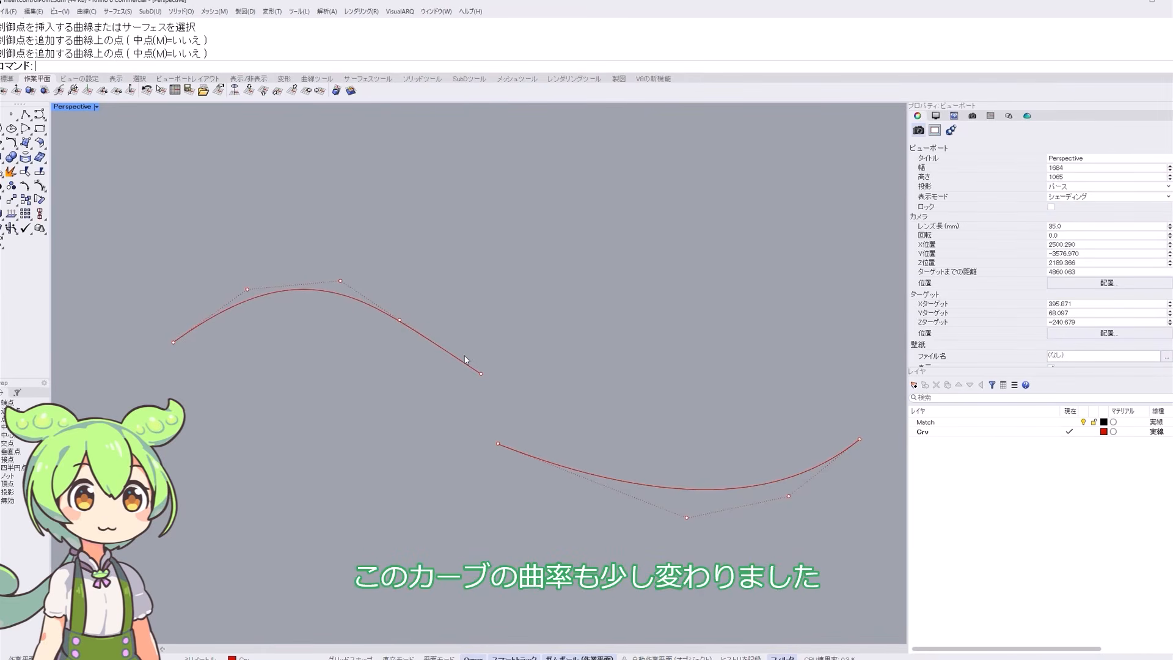
- Insert a control point on the lower curve, near the end facing the upper curve, and clear the selection
left_click(607, 475)
key("Return")
left_click(592, 474)
key("Return")
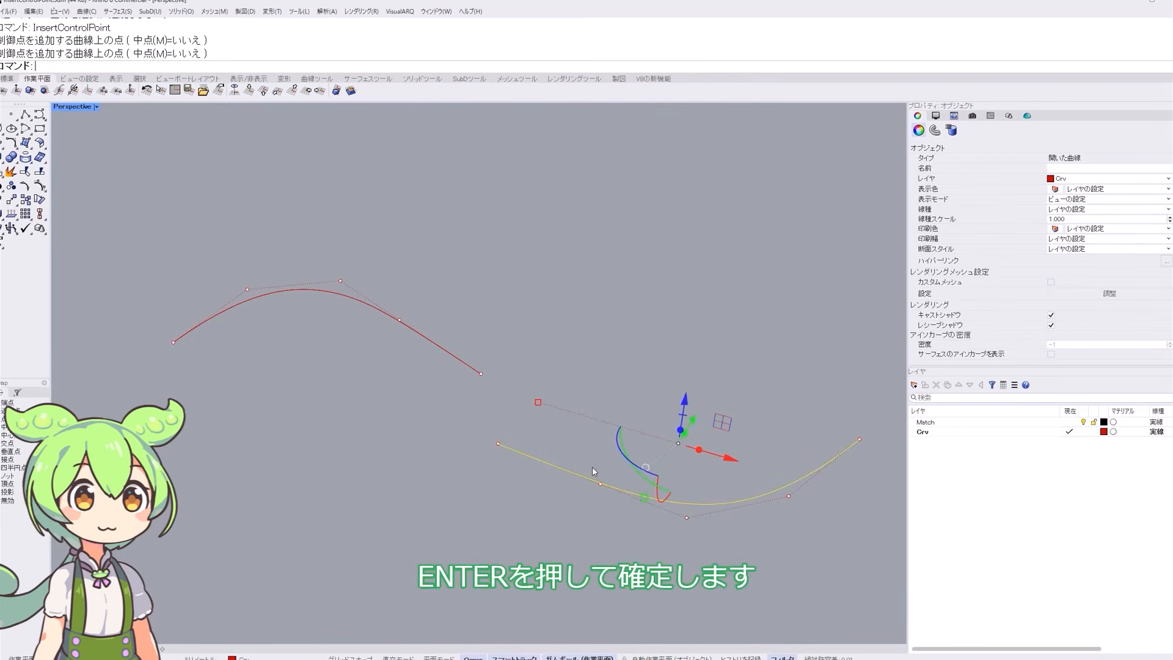
key("Escape")
key("Escape")
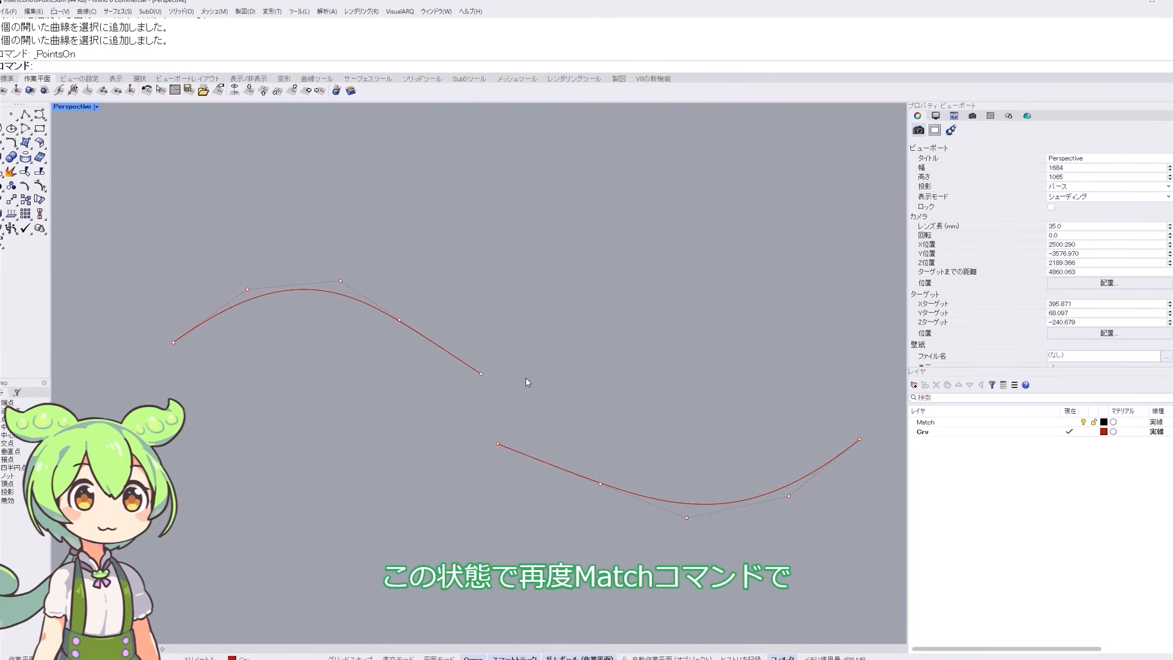
- Run Match on the facing ends of the two curves with added points, picking the lower curve first
type("atch")
key("Return")
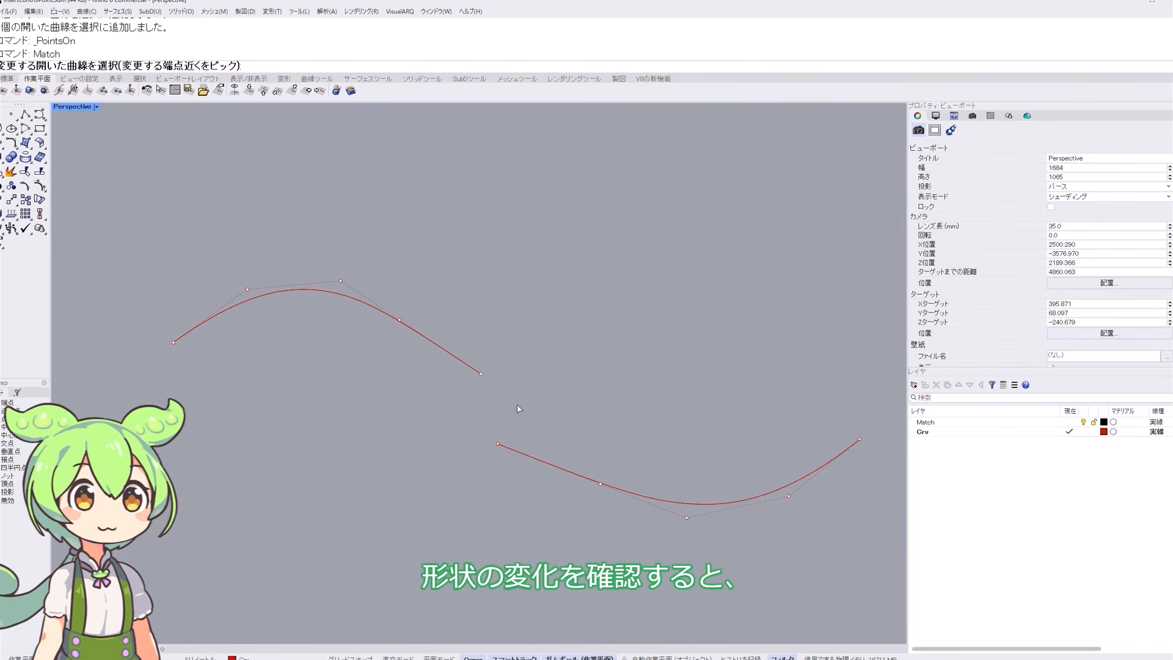
left_click(508, 452)
left_click(474, 374)
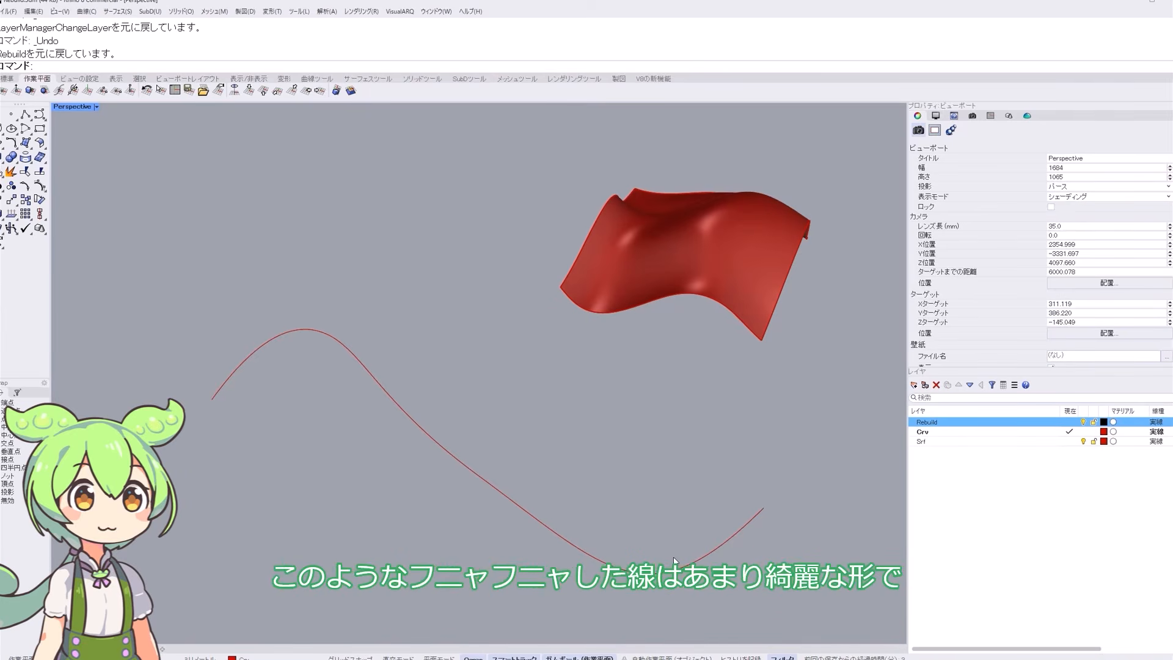
- Start Rebuild on the wavy red curve and set 8 control points with degree 3, trying a lower degree on the way
left_click(501, 491)
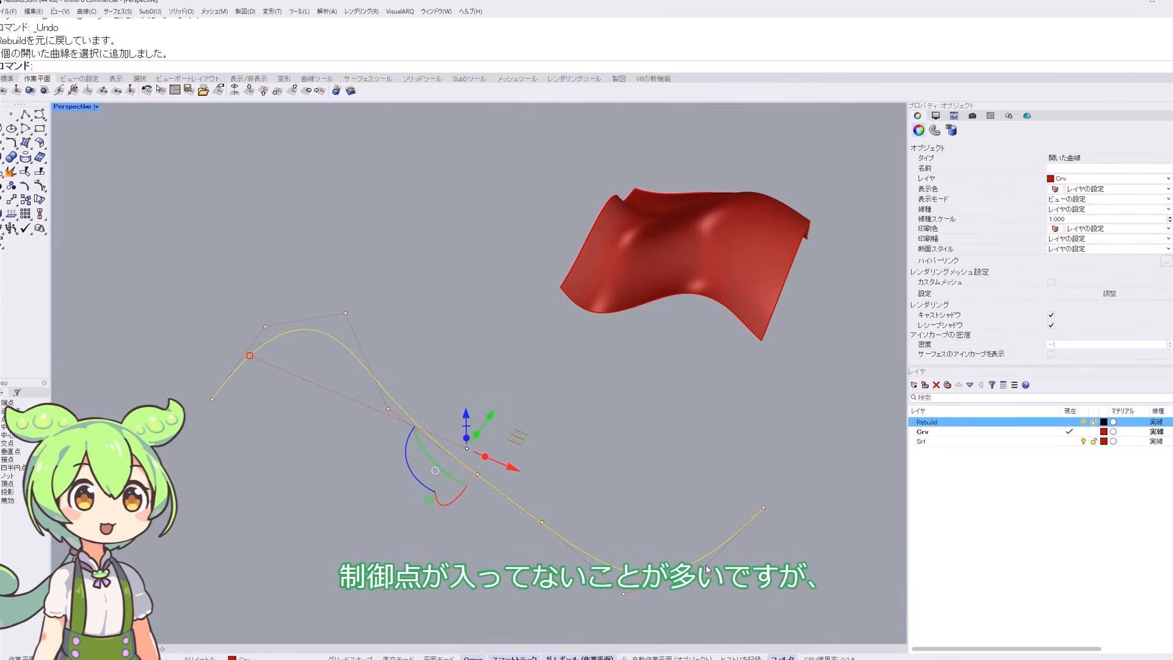
type("Rebuild")
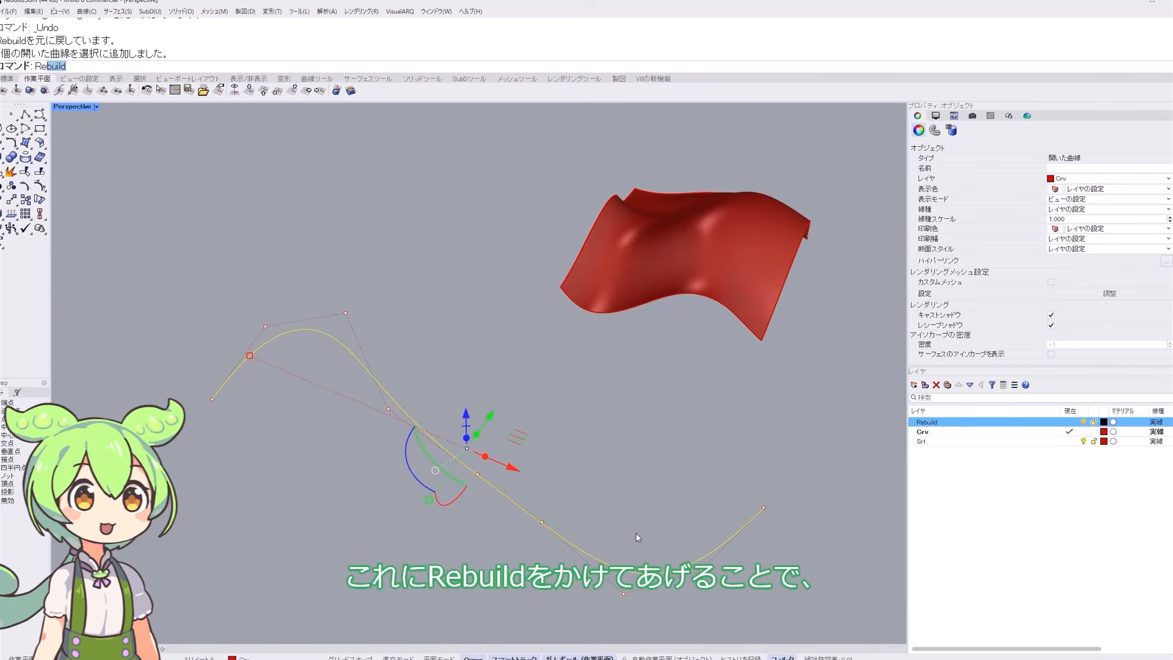
key("Return")
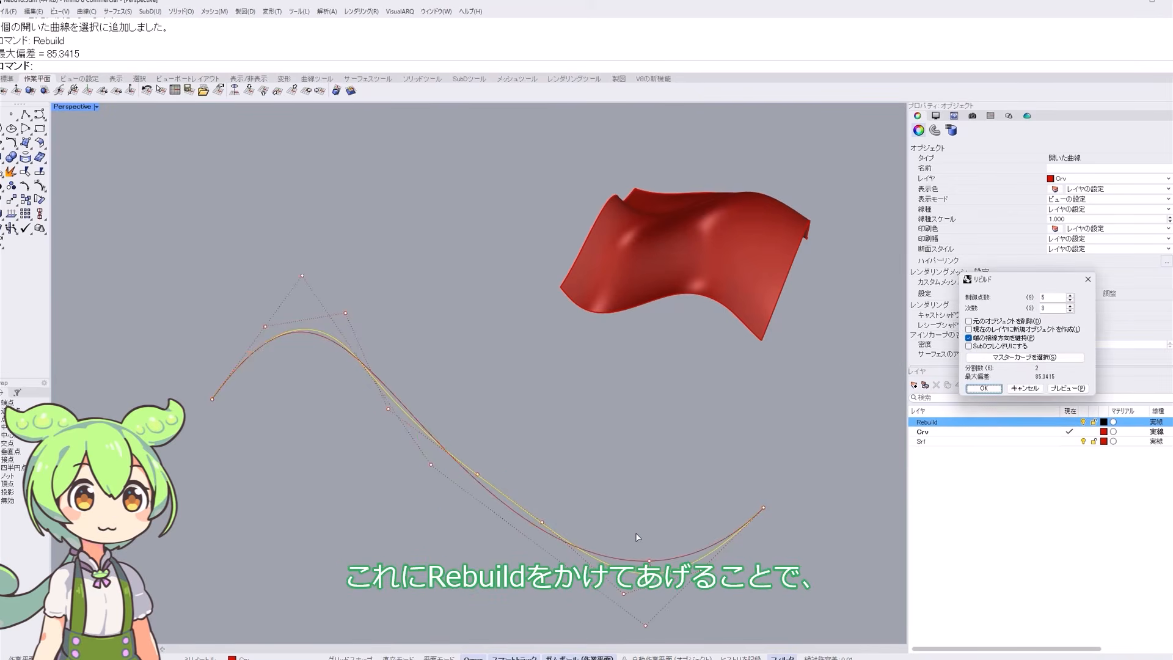
left_click_drag(1039, 287, 679, 368)
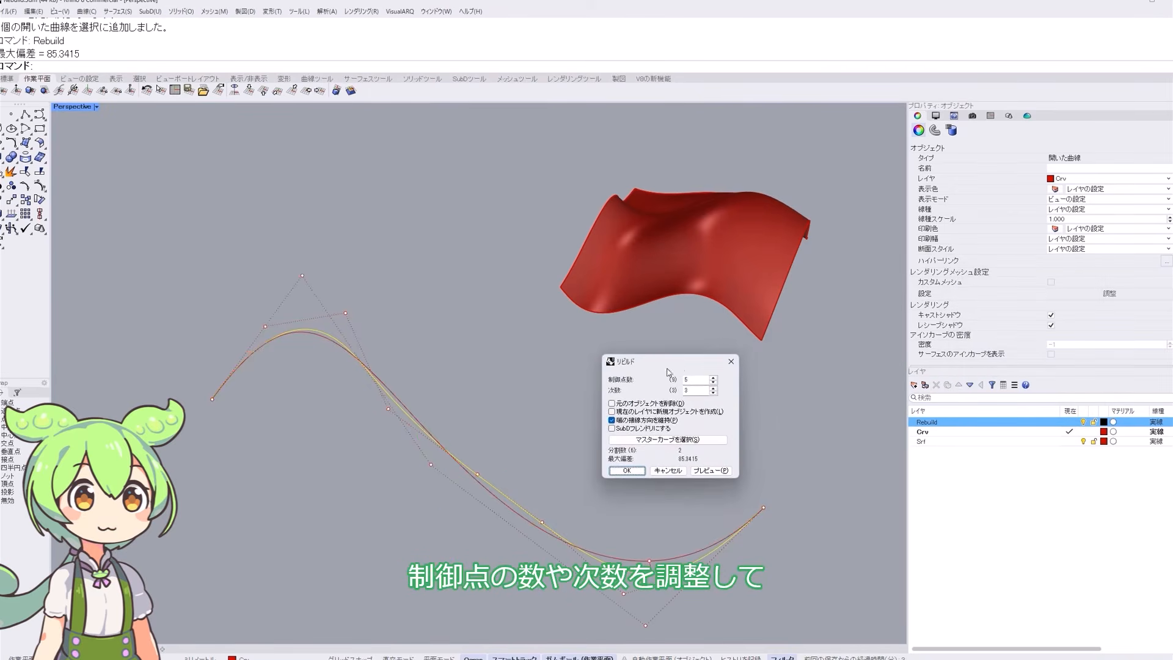
left_click(713, 394)
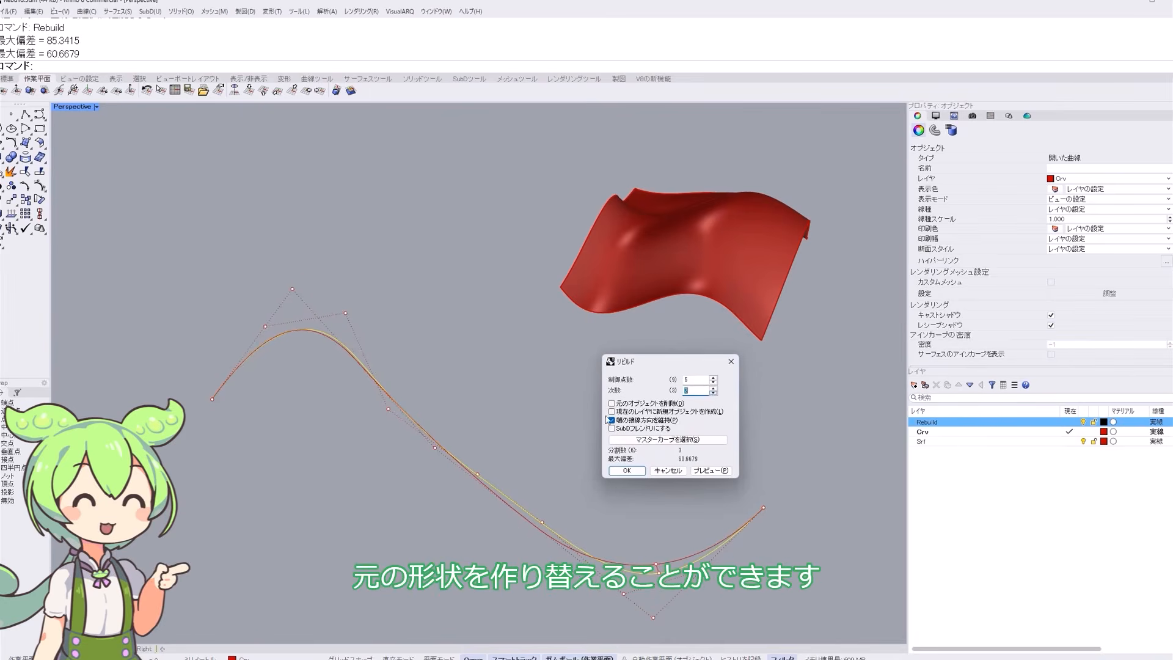
left_click(713, 388)
left_click(713, 377)
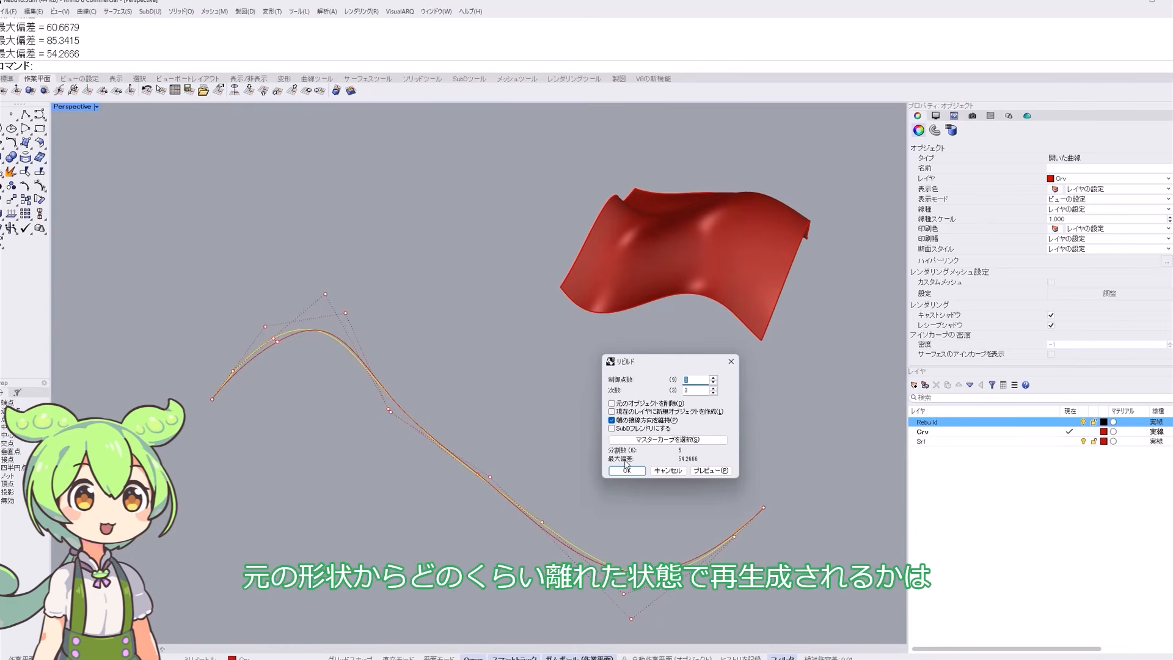
- Check the maximum deviation (最大偏差), leave deleting the original object (元のオブジェクトを削除) off, and apply the curve rebuild
double_click(700, 458)
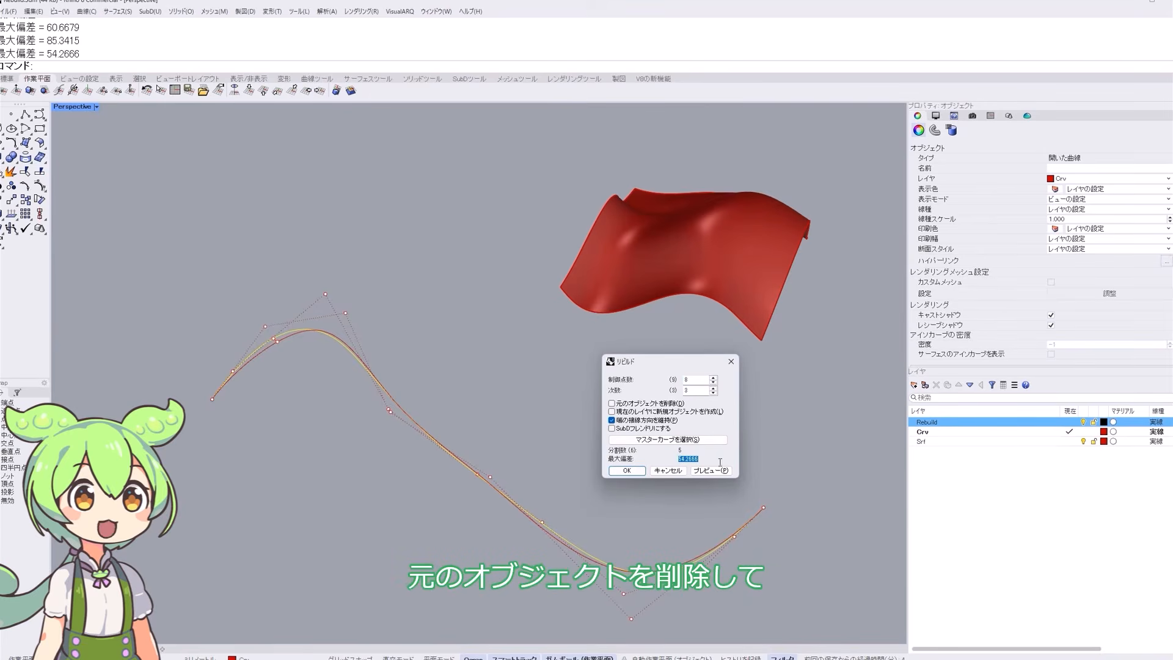
left_click(710, 461)
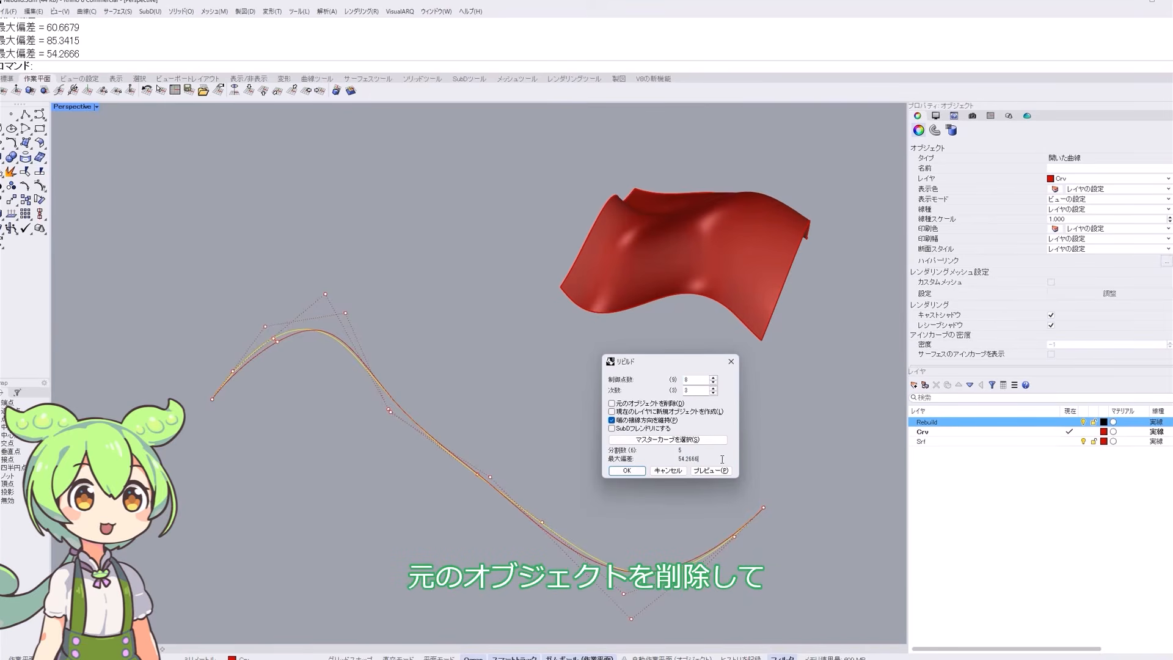
left_click(611, 404)
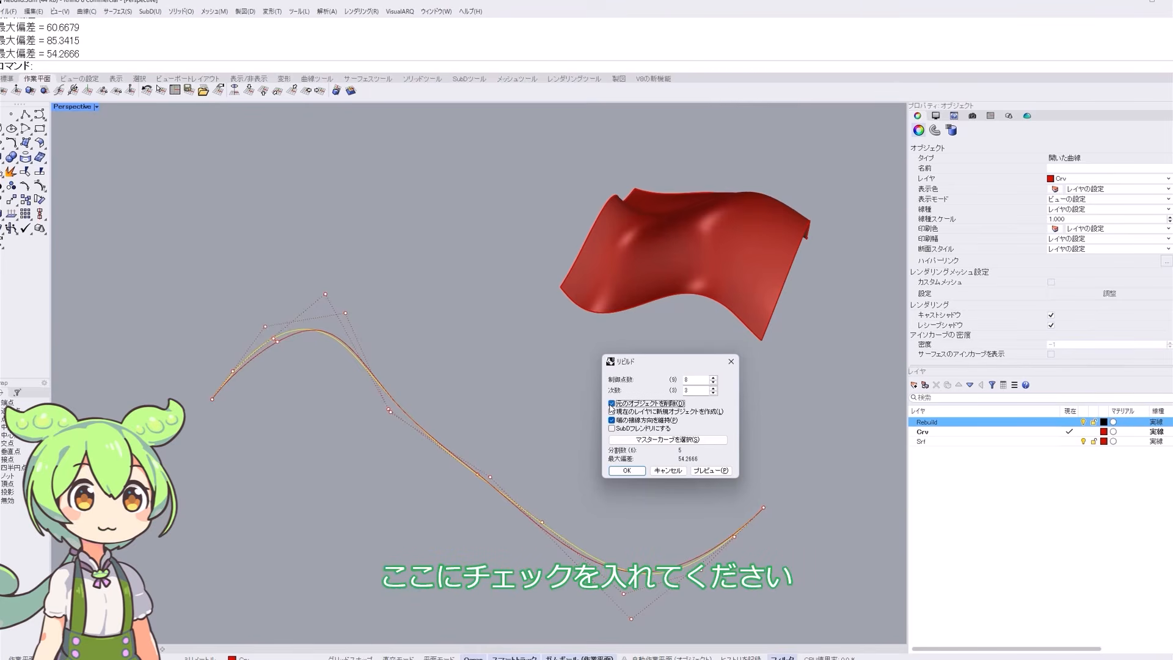
left_click(612, 404)
left_click(627, 470)
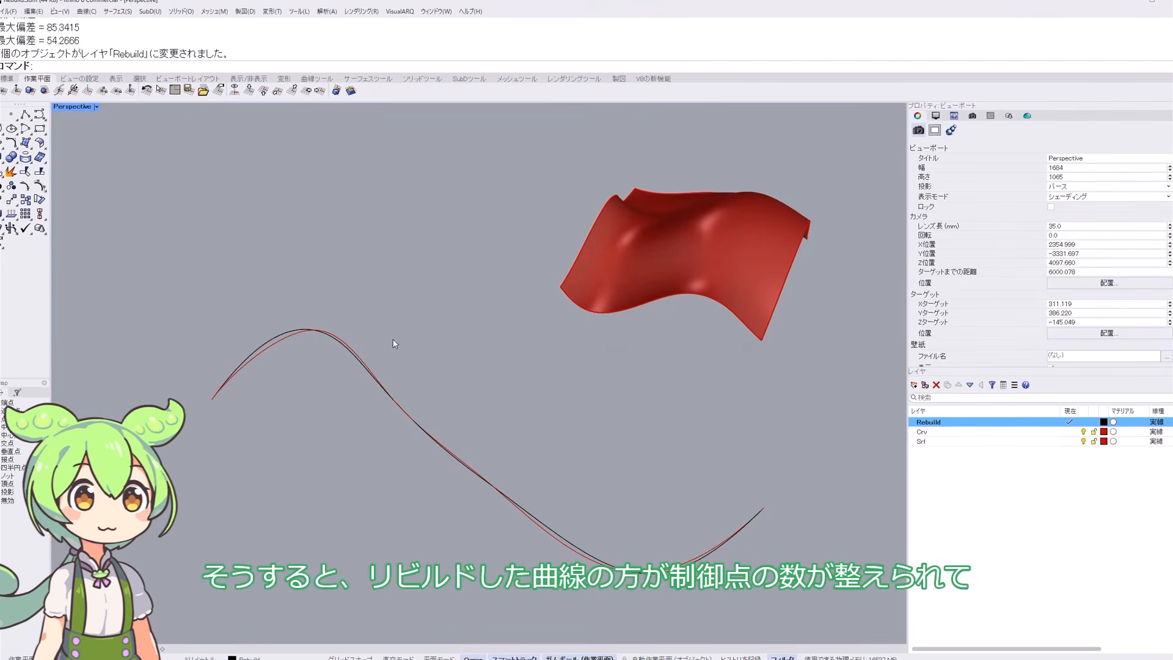
- Compare the original and rebuilt curves up close around the crest
left_click(279, 340)
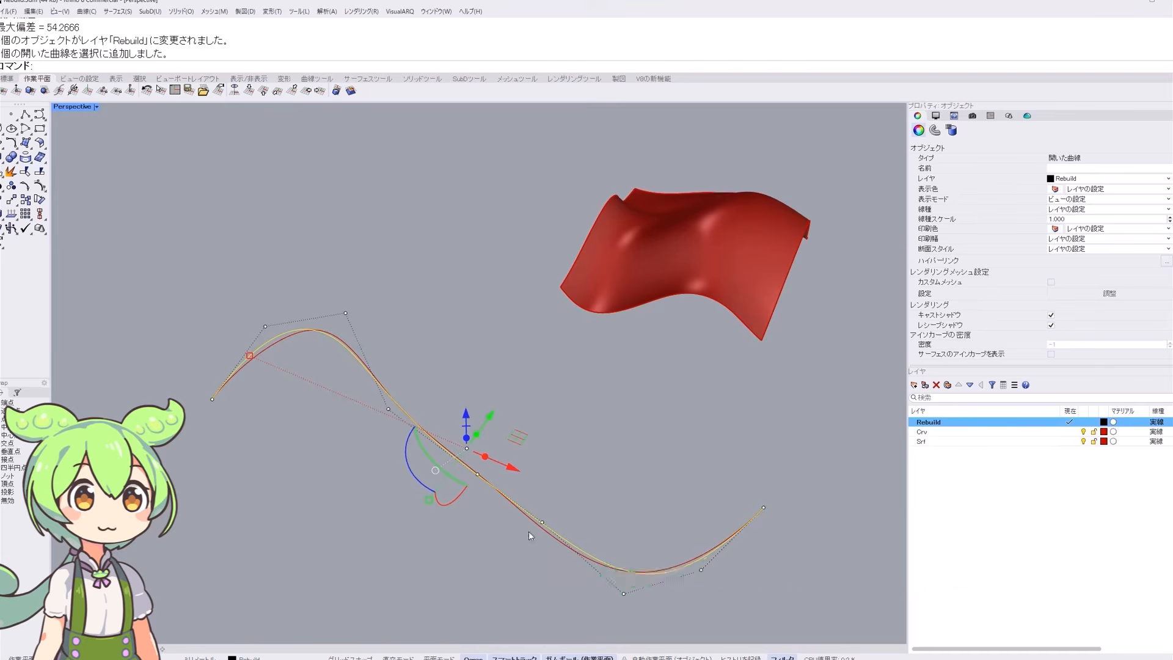
scroll(220, 333, "up", 2)
scroll(219, 332, "up", 2)
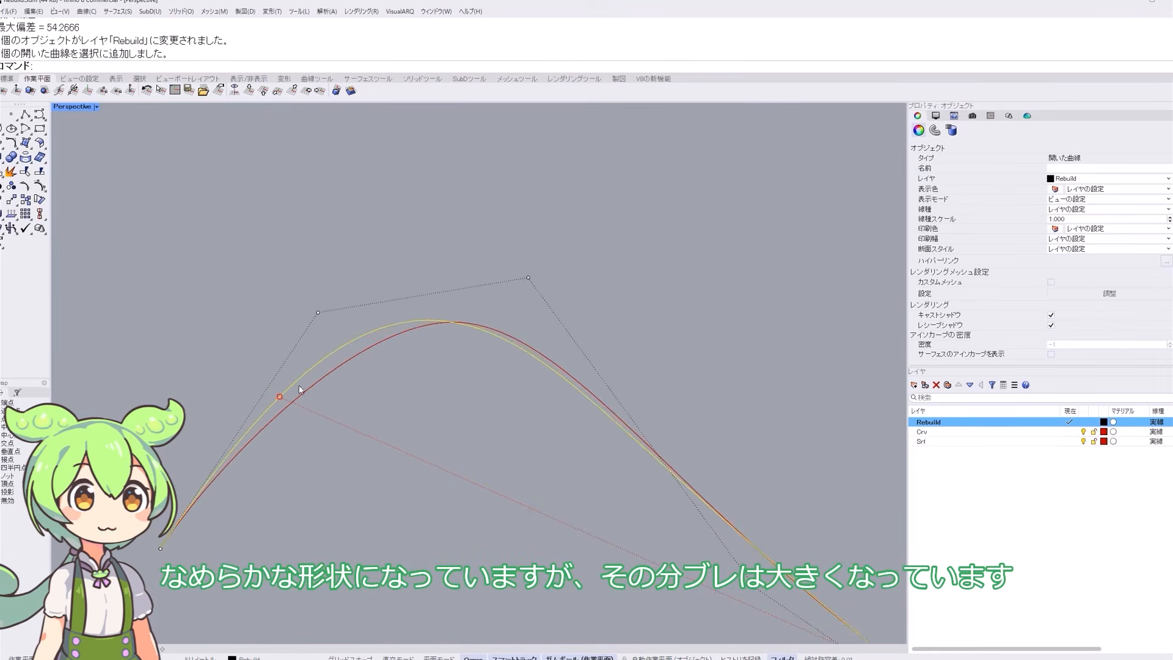
left_click(382, 339)
scroll(382, 339, "down", 4)
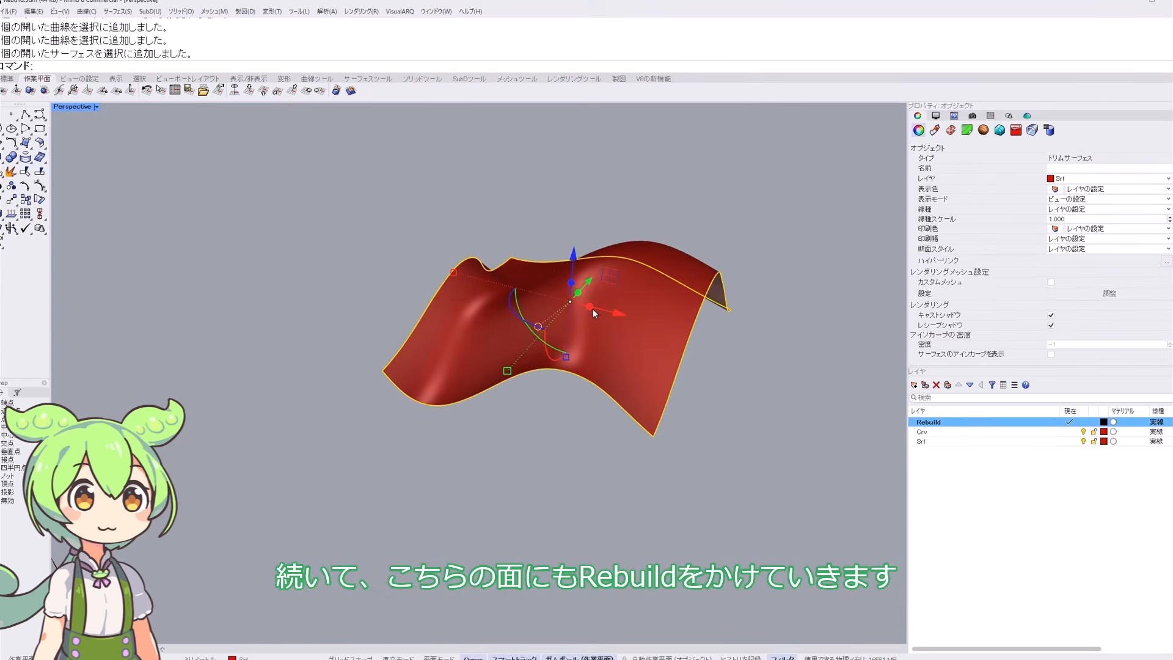
- Turn on the control points of the red wavy surface and inspect their density
key("F10")
right_click_drag(593, 309, 526, 236)
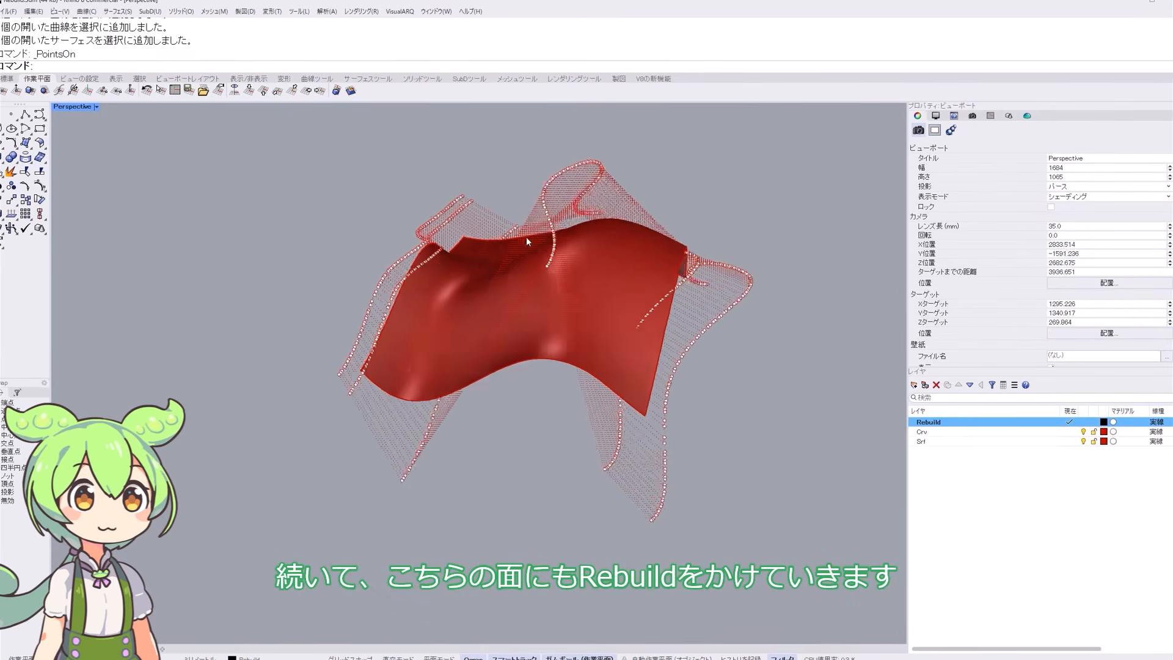
scroll(526, 236, "up", 3)
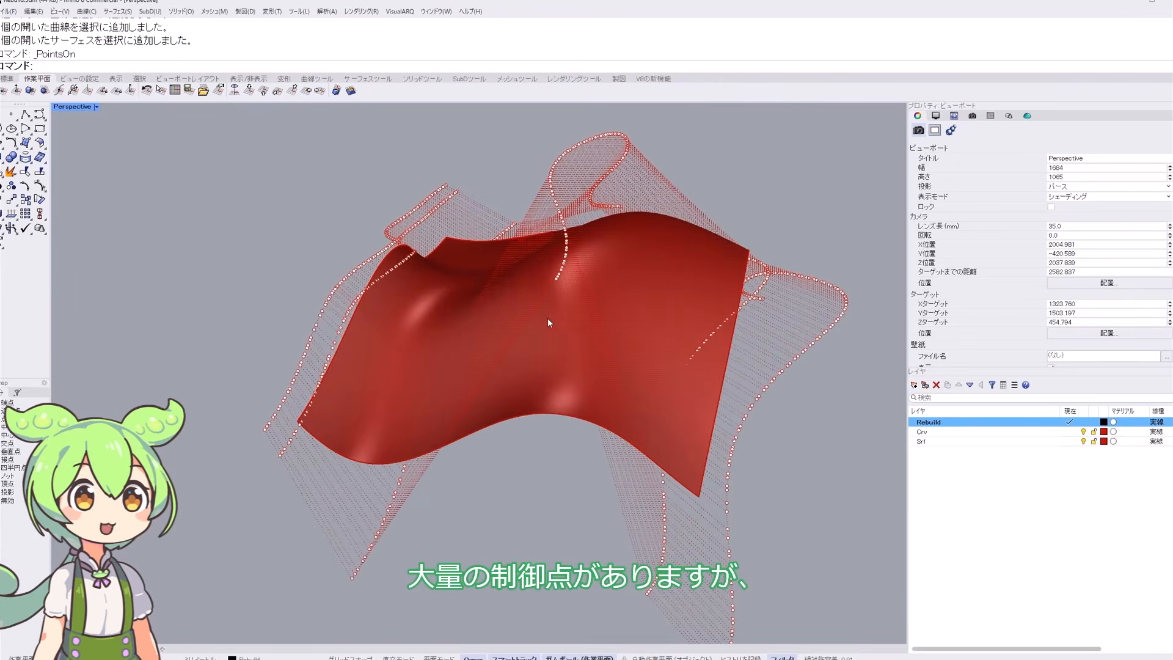
- Rebuild the red surface with 8 control points and degree 3 in both U and V, keeping the original object
left_click(551, 360)
type("Rebuild")
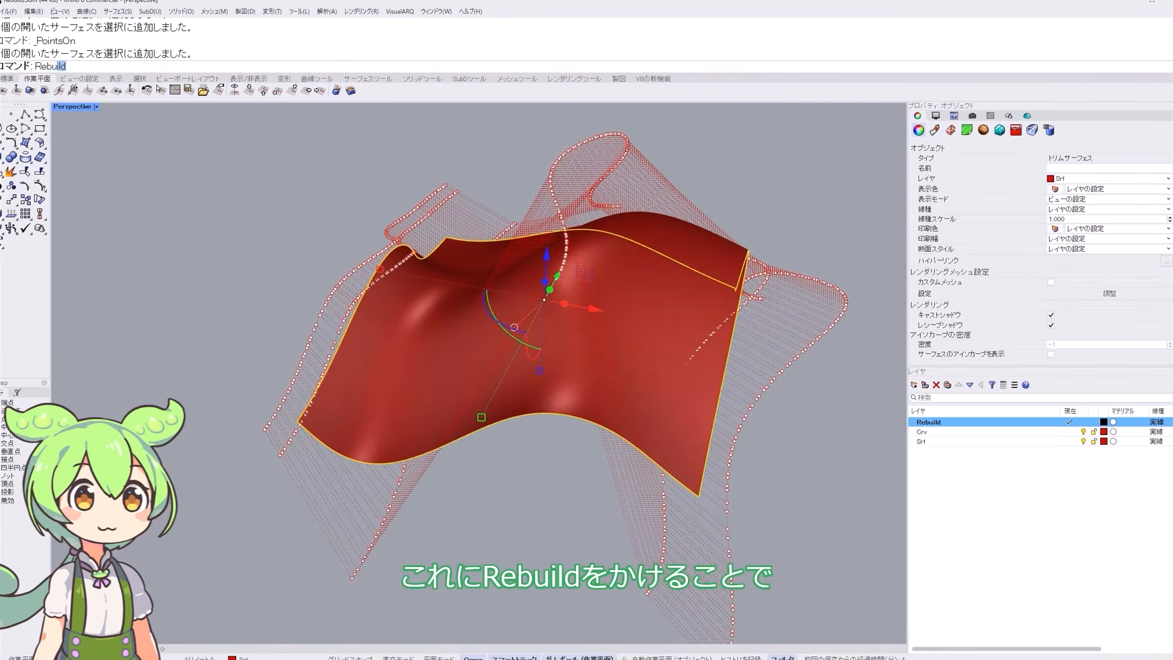
key("Return")
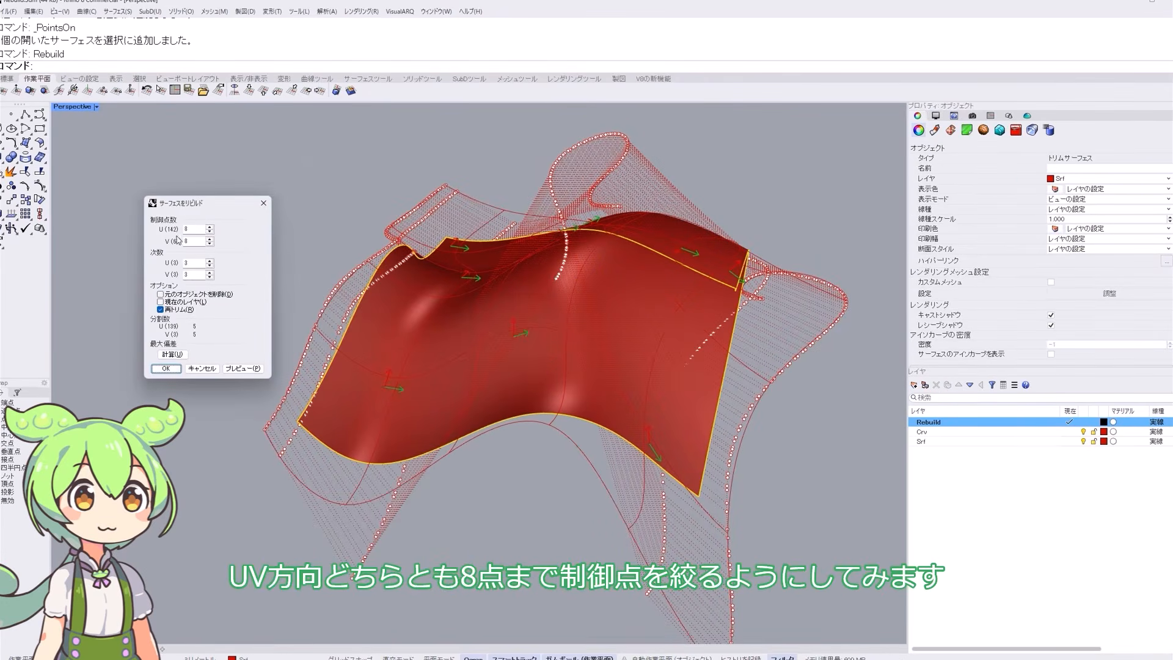
double_click(191, 229)
double_click(191, 242)
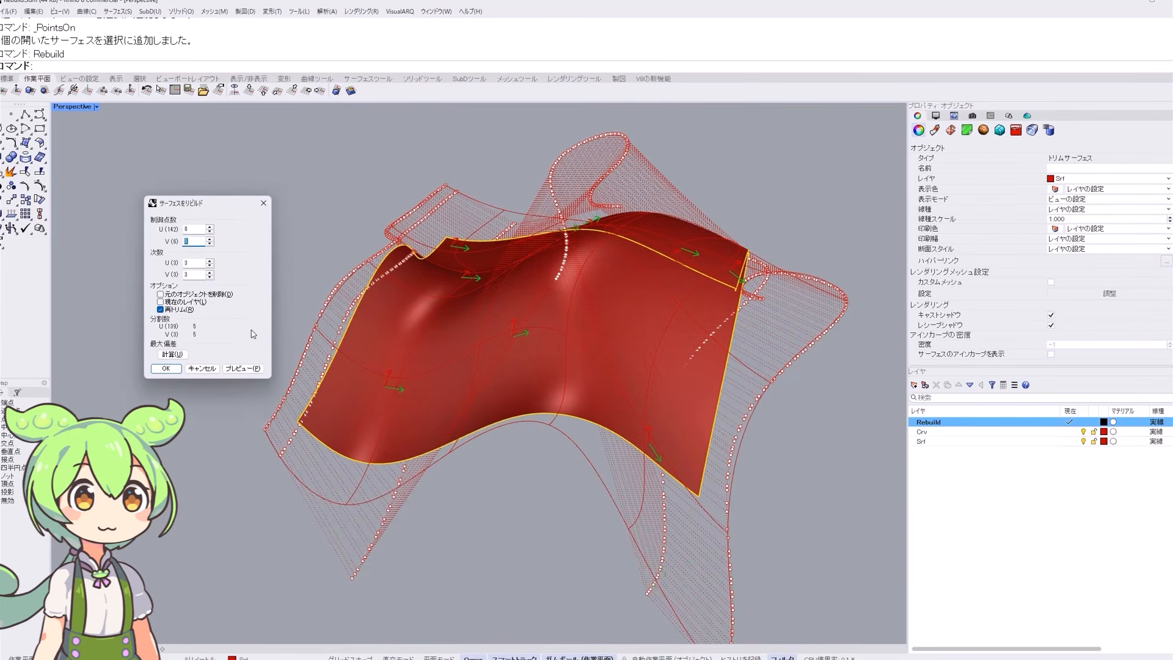
left_click(166, 369)
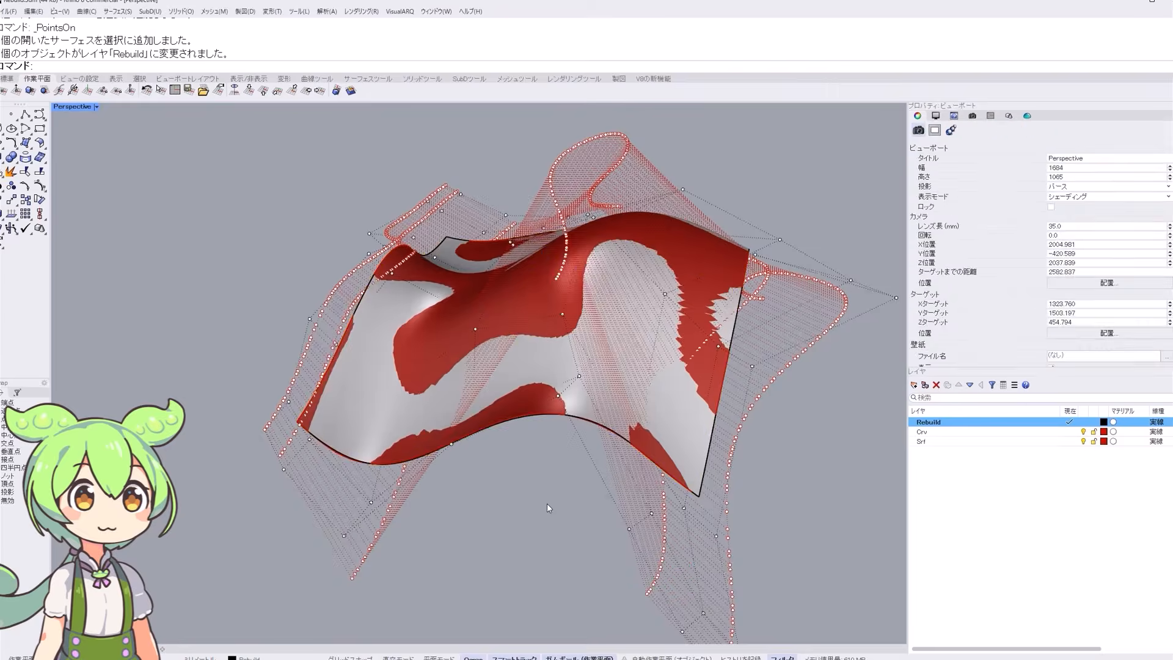
- Hide all control points, turn them on only for the rebuilt surface, and inspect their positions
right_click_drag(547, 504, 599, 378)
left_click(536, 331)
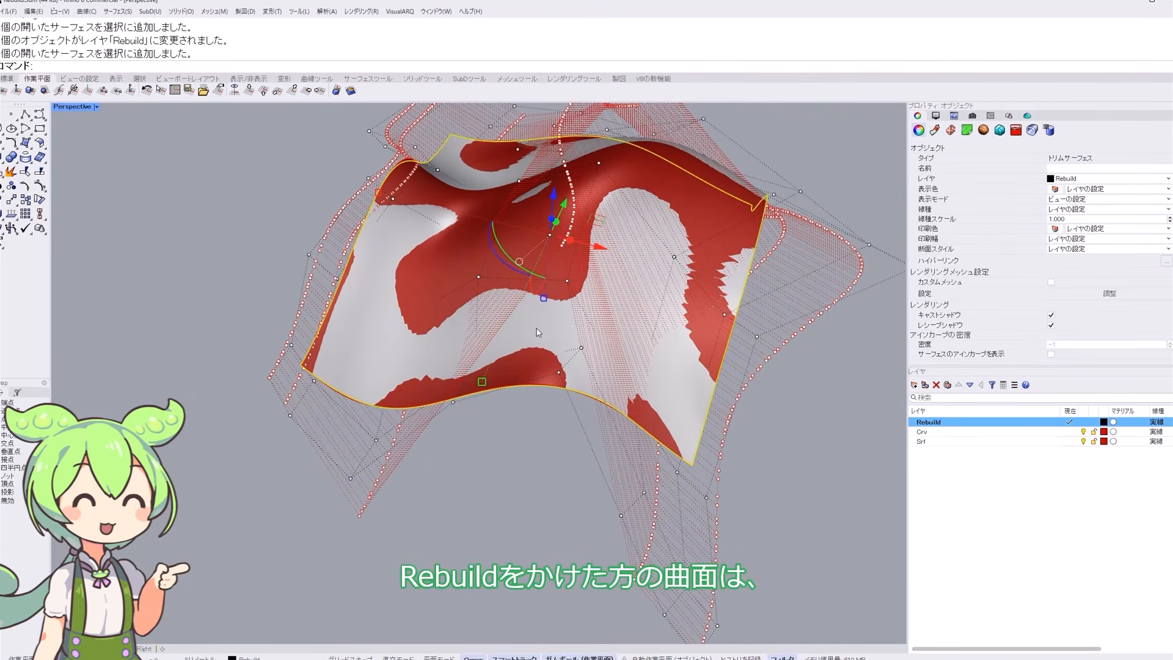
key("Escape")
key("Escape")
left_click(537, 322)
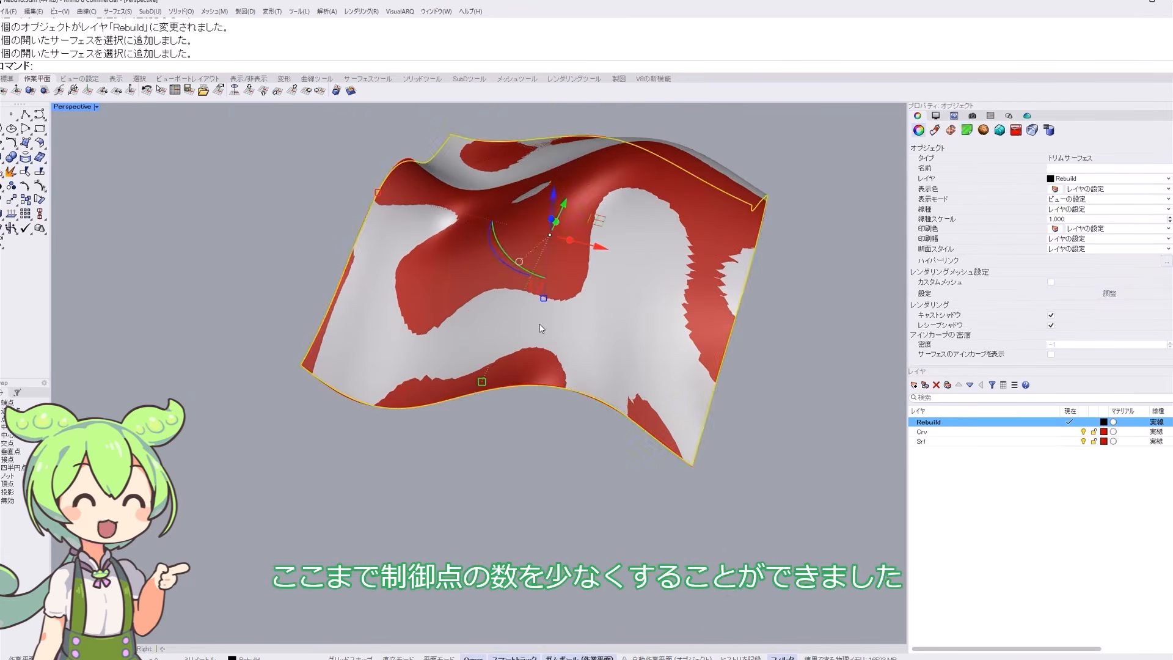
key("F10")
right_click_drag(537, 324, 539, 346)
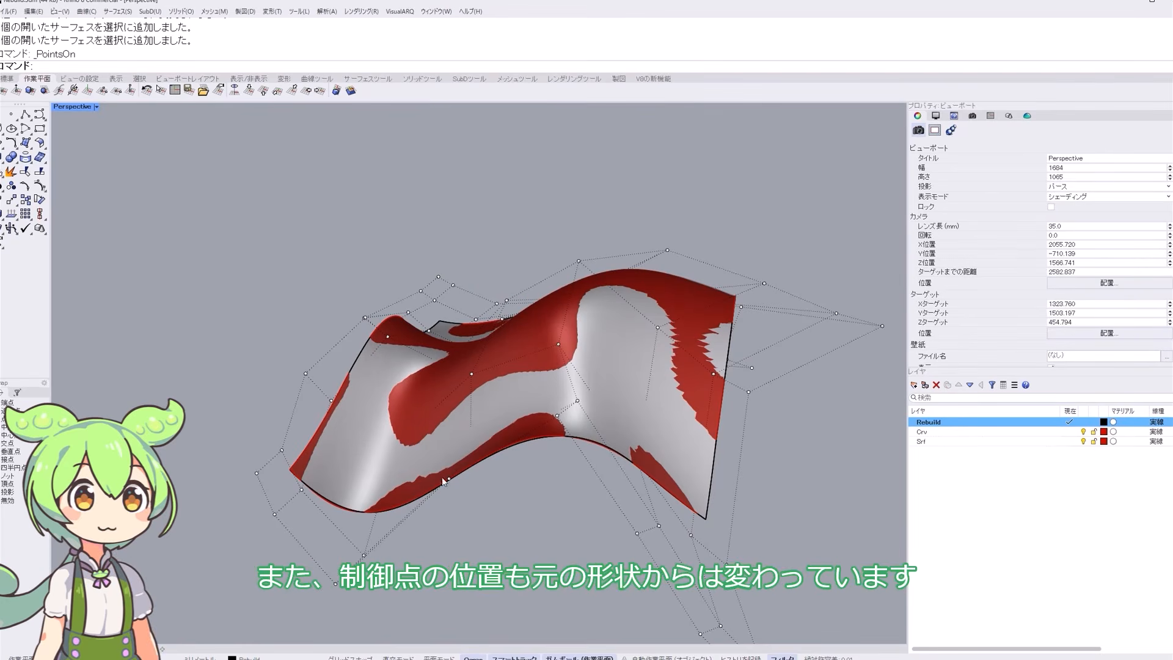
- Compare the rebuilt surface with the original red surface from several angles to see how closely their shapes match
right_click_drag(548, 350, 523, 459)
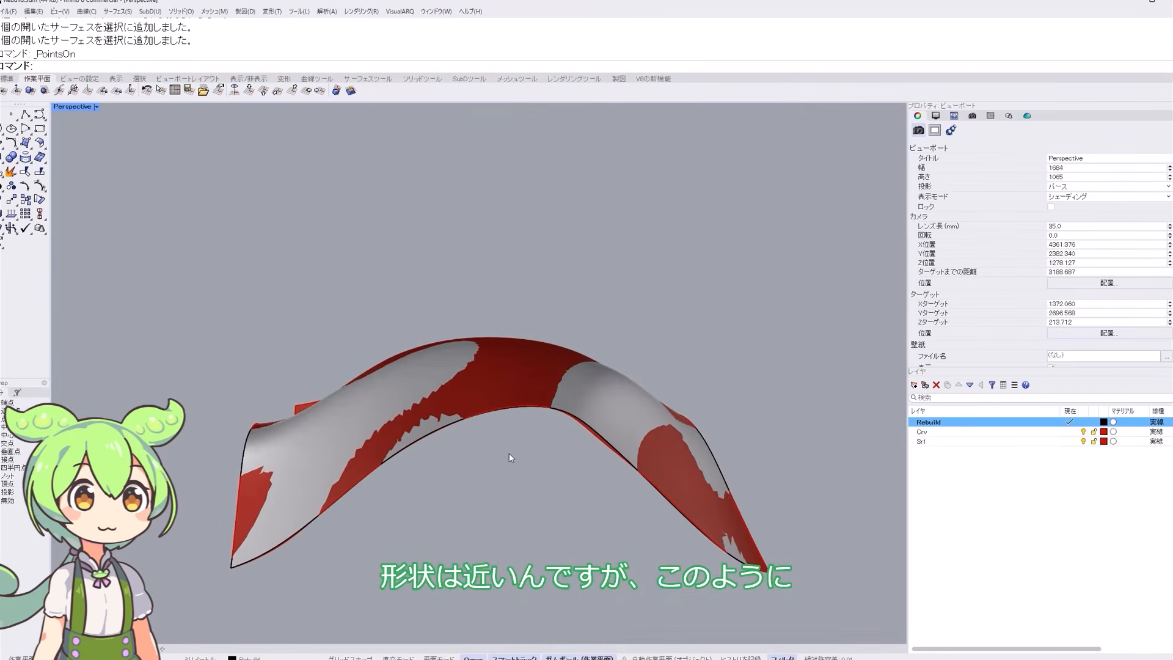
right_click_drag(424, 439, 406, 405)
left_click(537, 473)
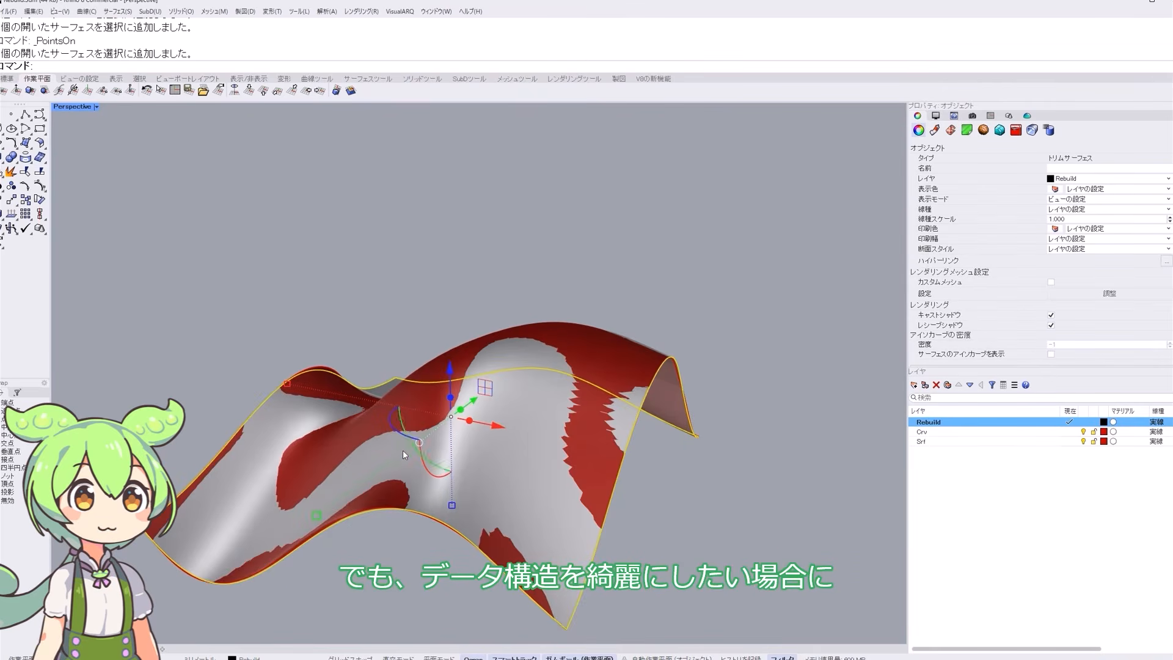
right_click_drag(402, 453, 547, 501)
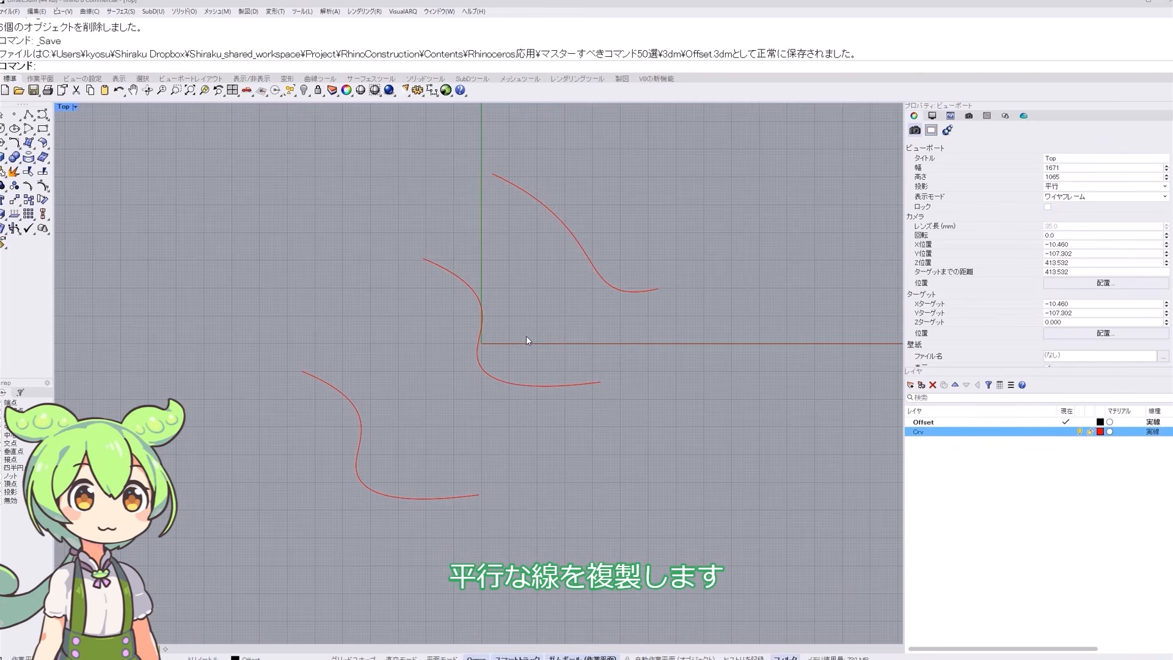
- Offset the lowest red S-shaped curve by 50 to both sides with Loose set to No
type("Offset")
key("Return")
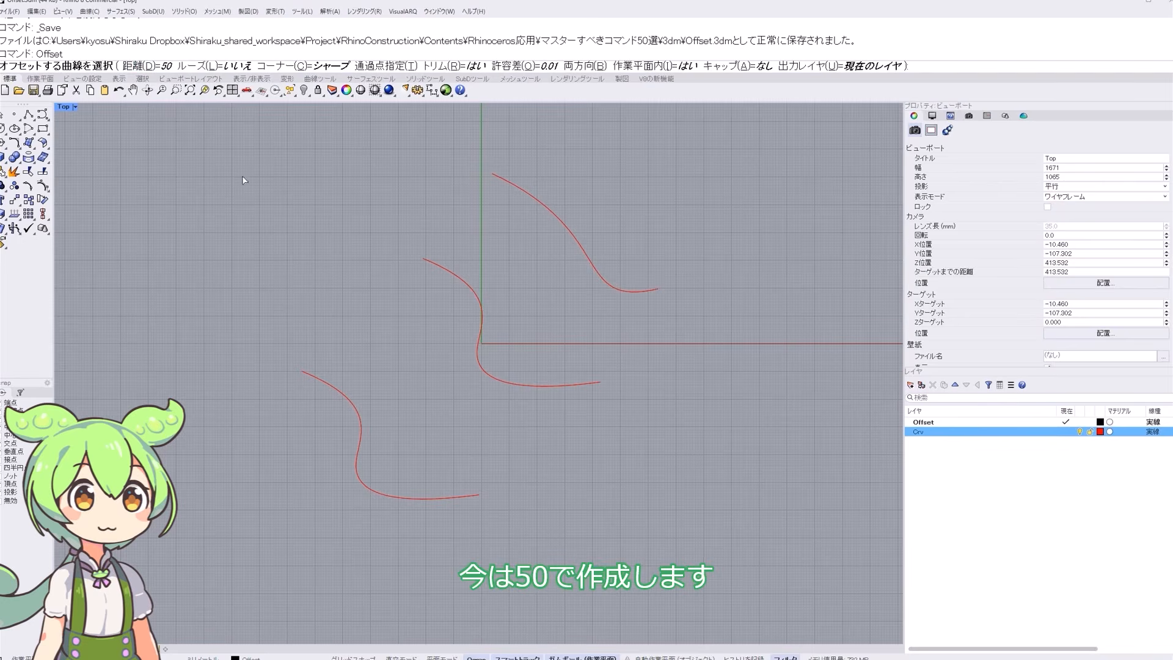
left_click(340, 393)
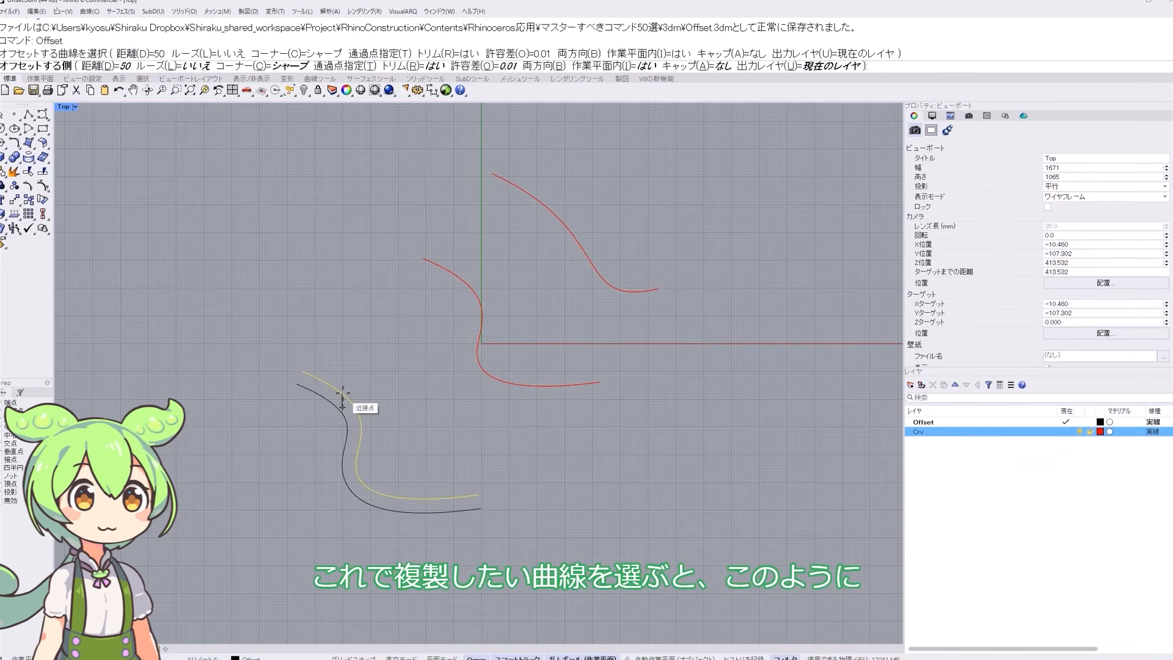
left_click(382, 381)
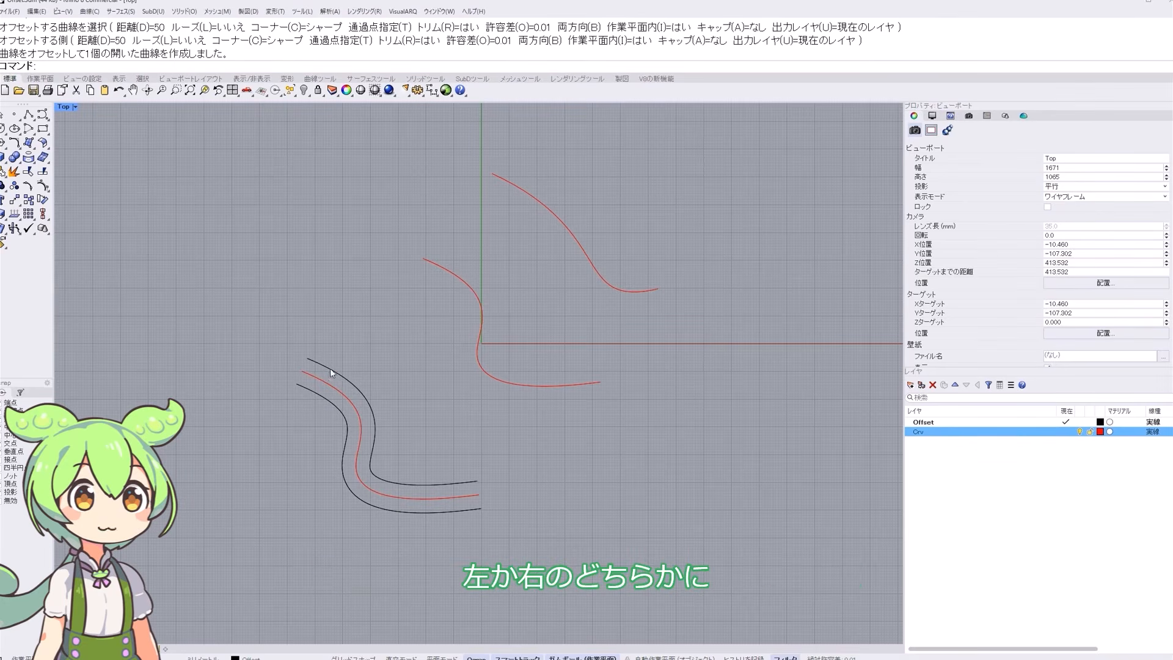
- Compare the control points of the lowest red curve with those of its two offset copies
left_click(358, 456)
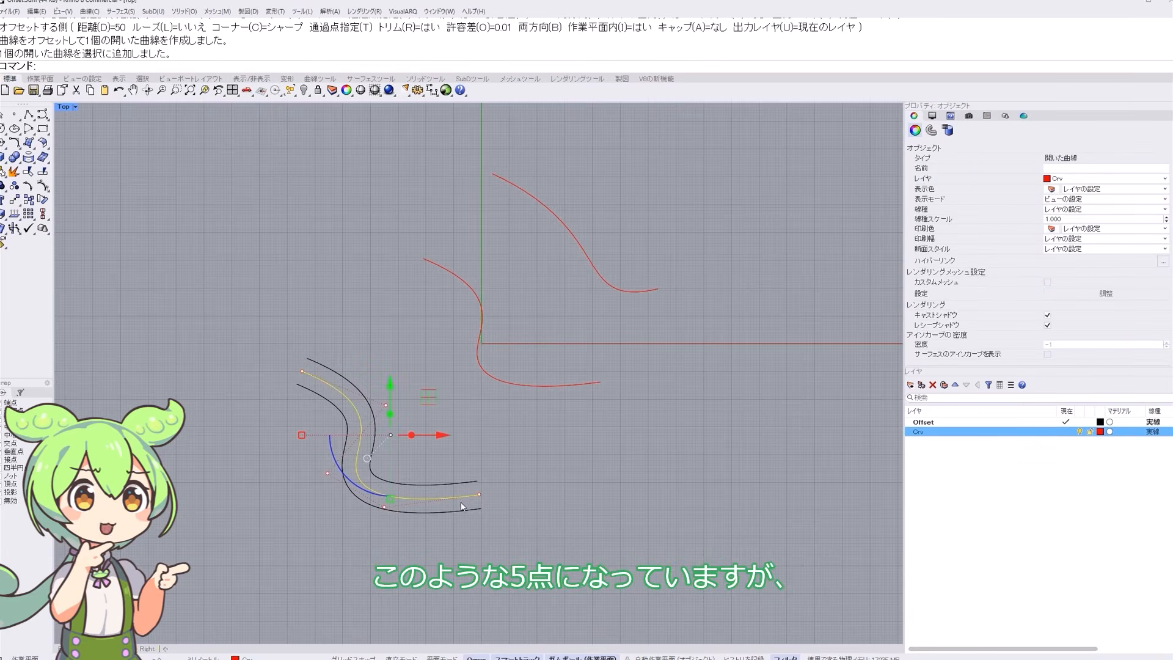
left_click(478, 452)
left_click(343, 448)
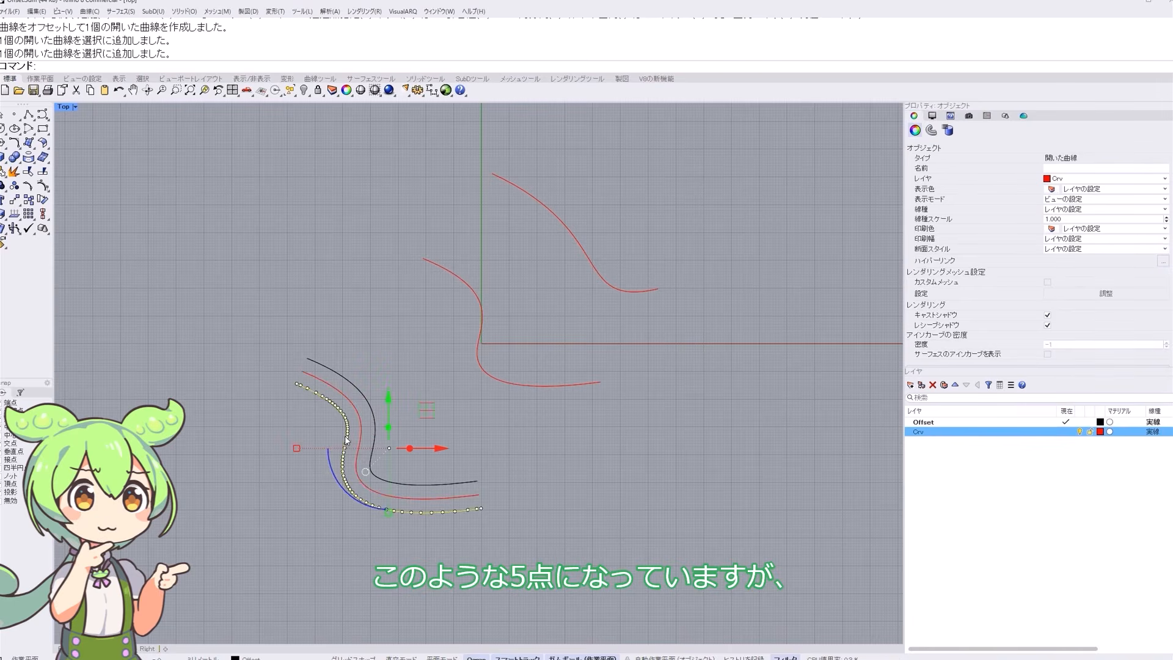
left_click(370, 405, "shift")
- Offset the middle red S-shaped curve by 50 to both sides with Loose set to Yes
scroll(371, 408, "up", 4)
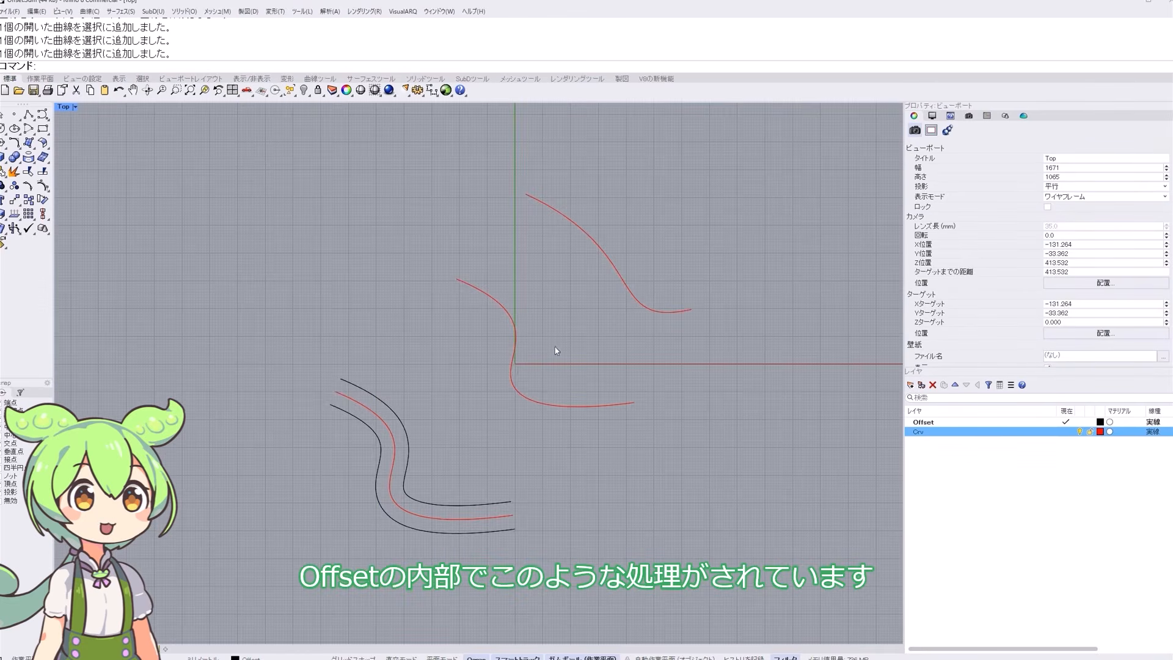
scroll(555, 344, "up", 4)
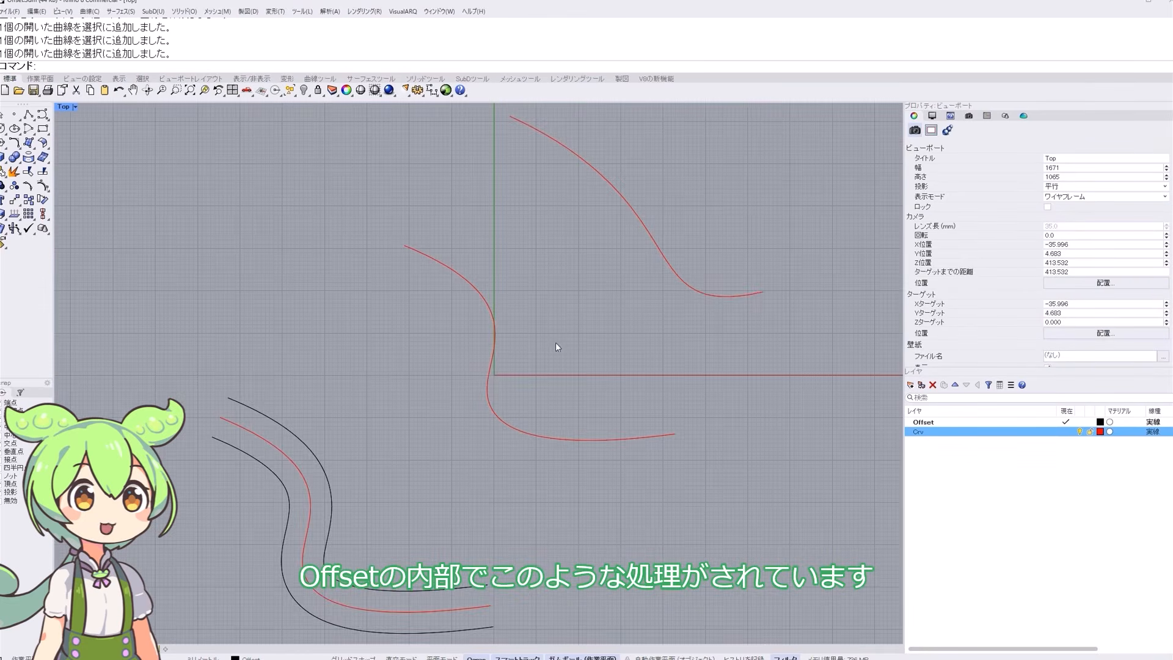
right_click(555, 301)
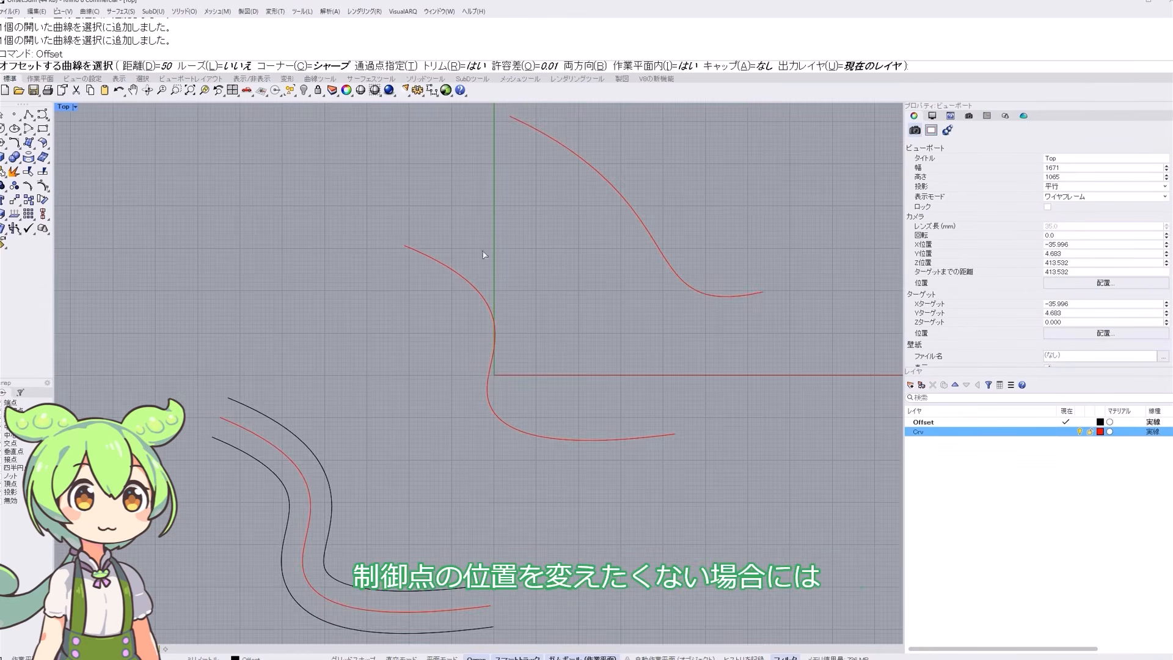
left_click(213, 66)
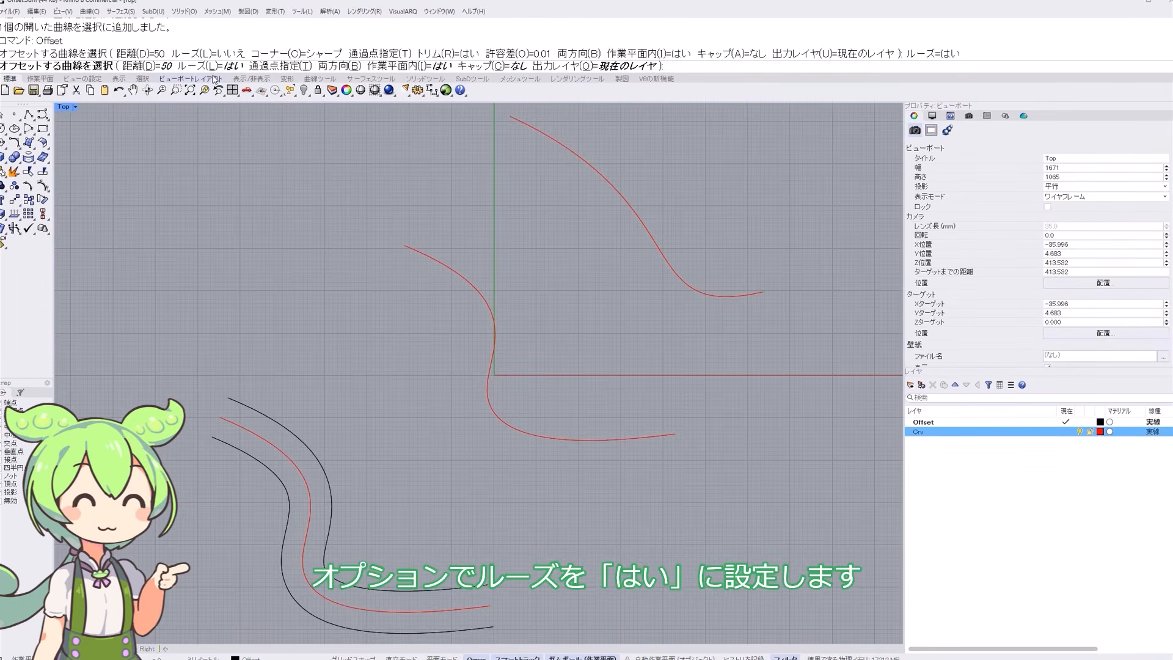
left_click(451, 276)
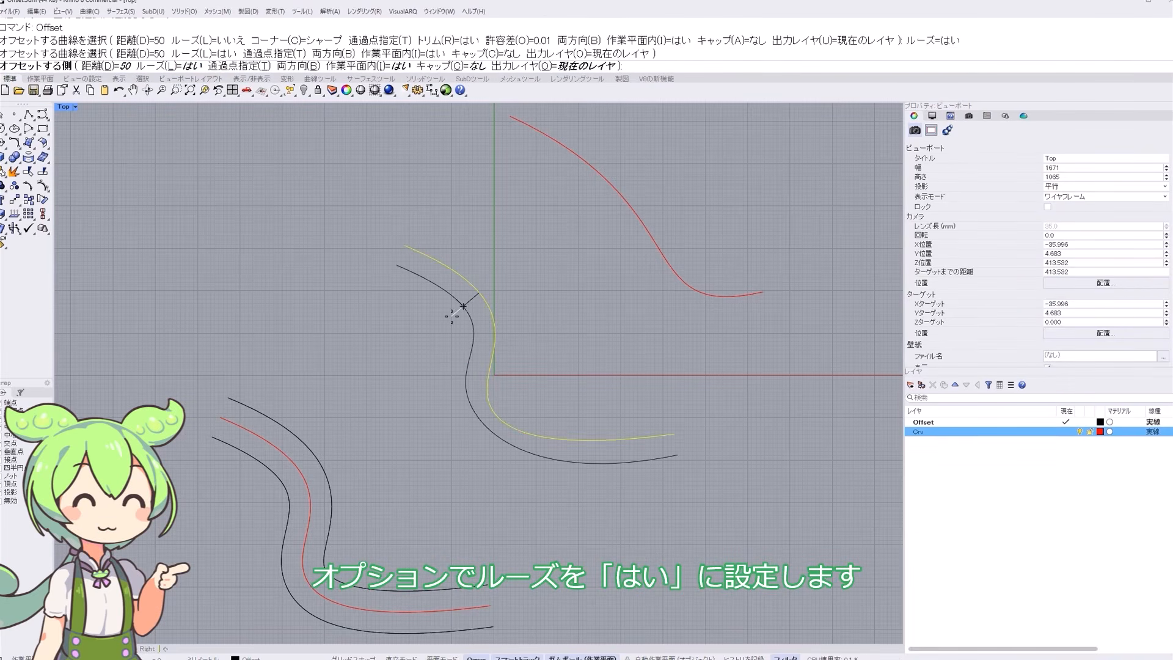
left_click(452, 319)
right_click(452, 318)
left_click(470, 279)
left_click(511, 261)
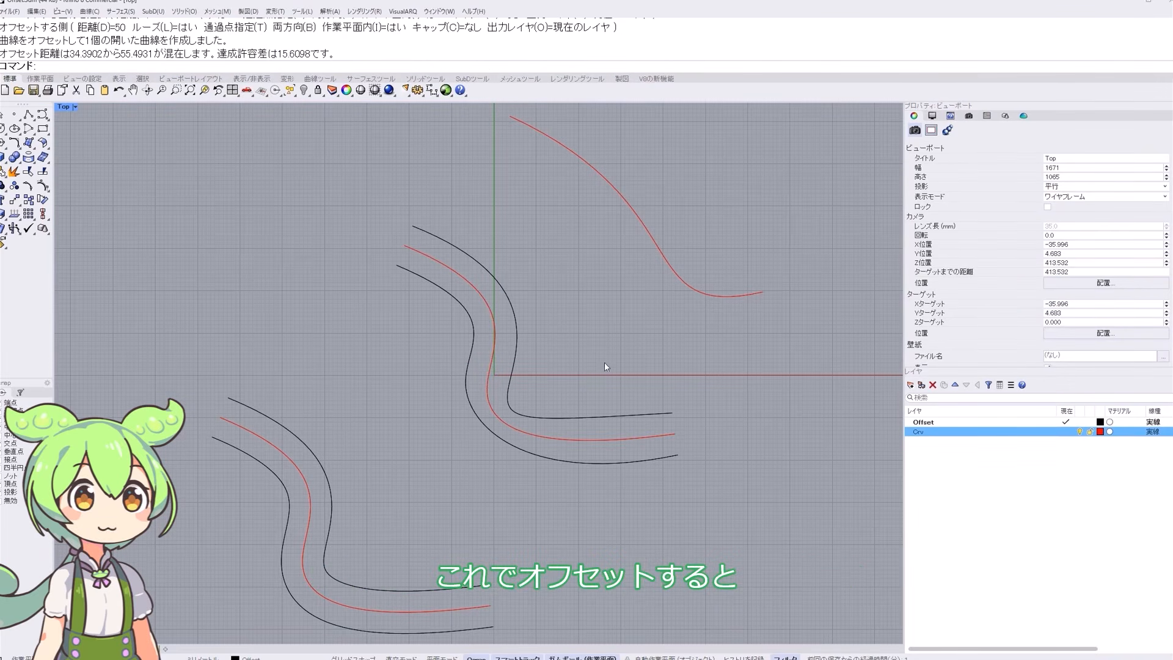
- Inspect the control points of the middle red curve and its loose offset curves
right_click_drag(573, 354, 620, 310)
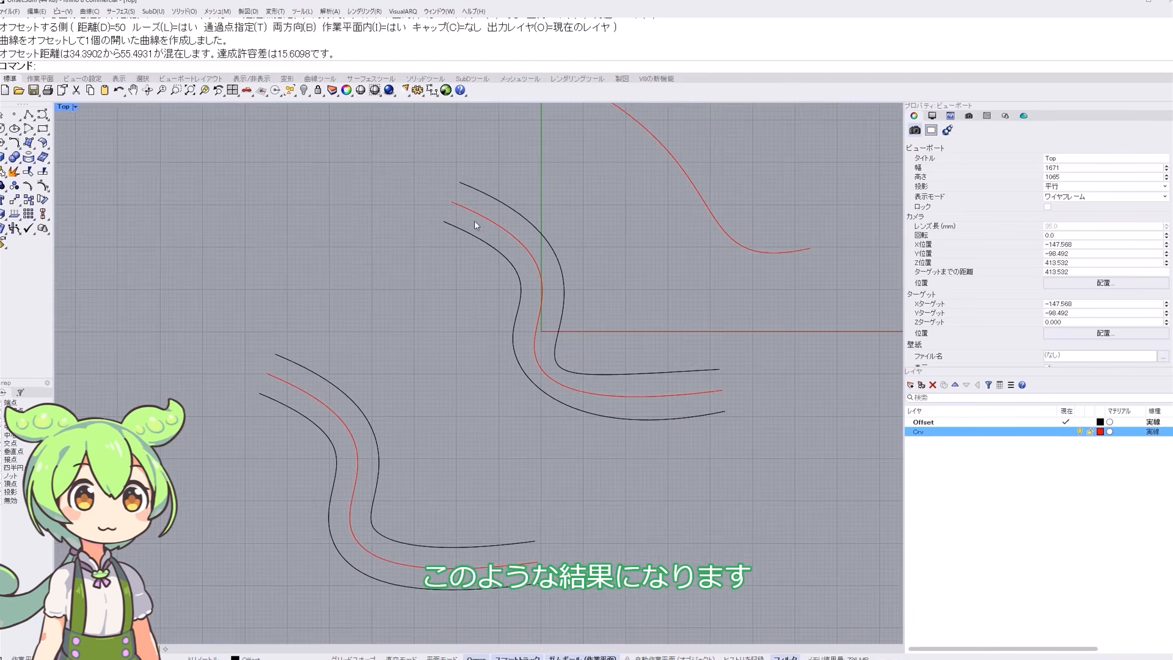
left_click(602, 375)
left_click(592, 415)
left_click(563, 445)
left_click(602, 394)
left_click(600, 416)
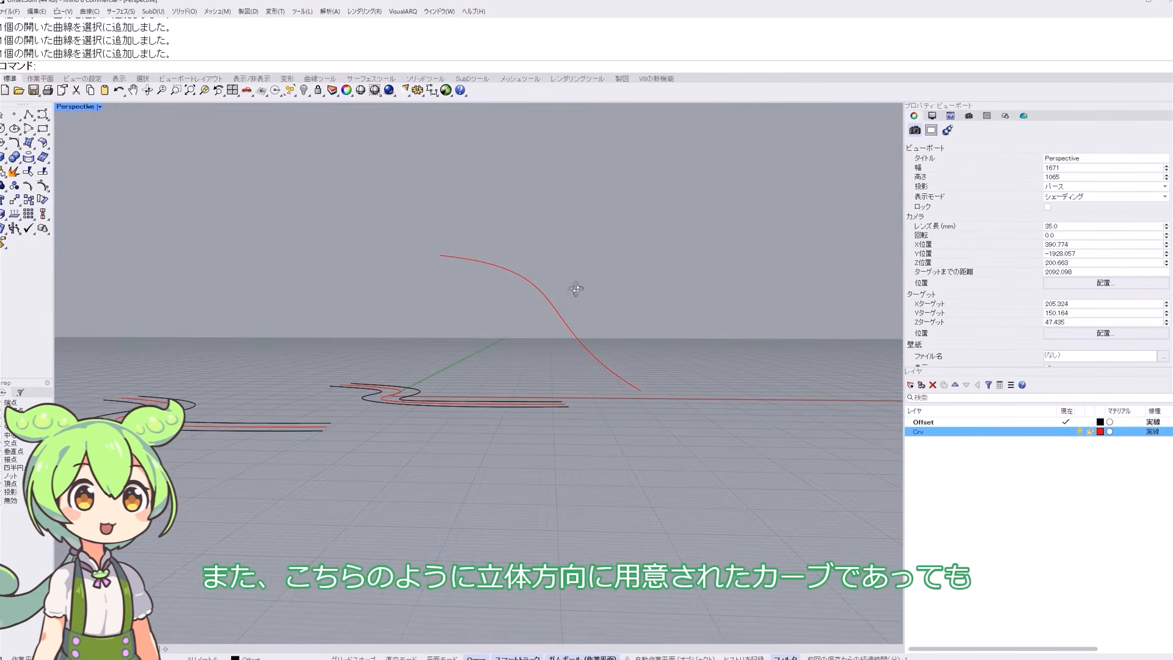
- Offset the three-dimensional red curve by 50 to both sides, parallel to the construction plane
right_click_drag(576, 289, 563, 406)
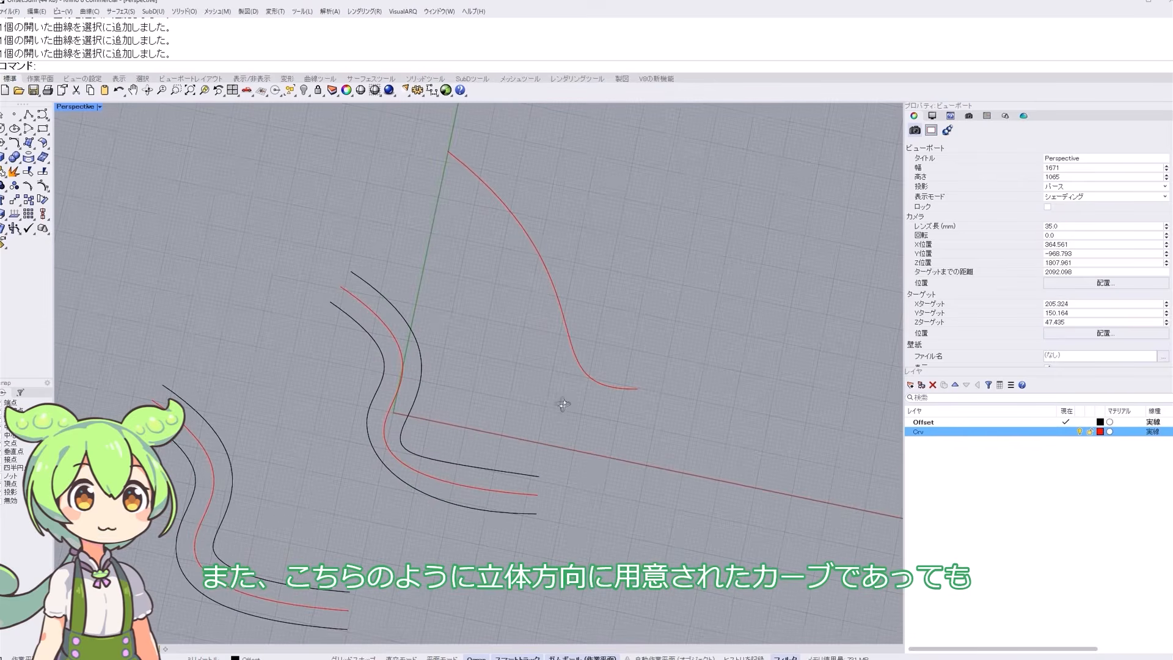
key("Return")
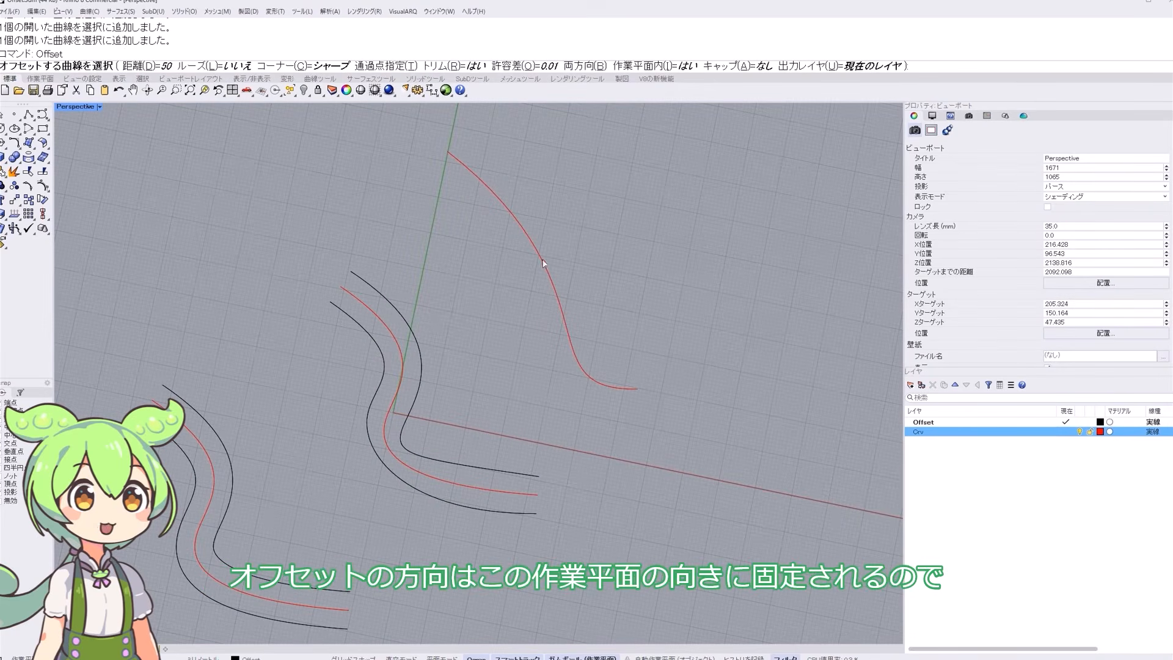
right_click_drag(455, 358, 411, 336)
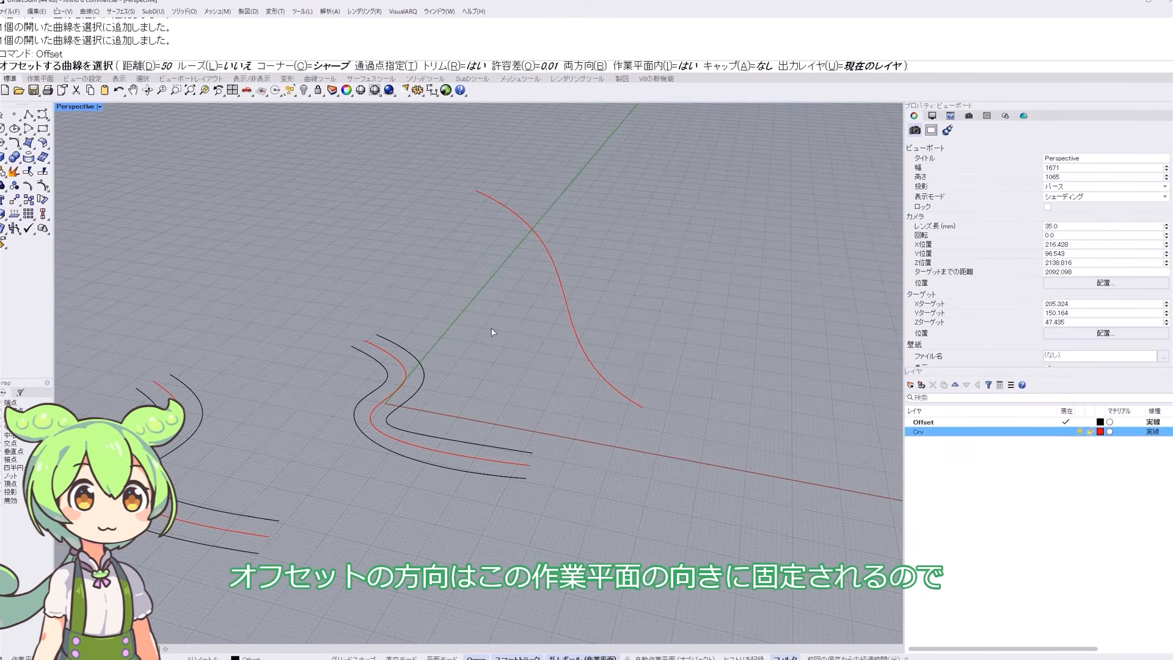
left_click(546, 256)
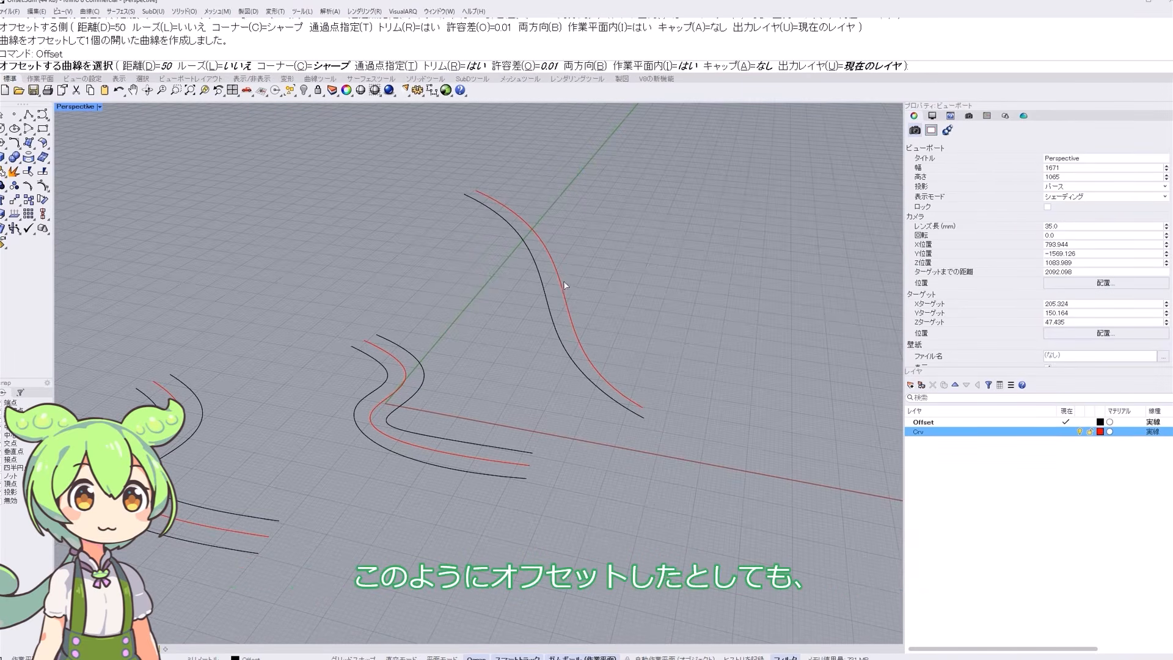
left_click(596, 271)
right_click_drag(553, 353, 556, 356)
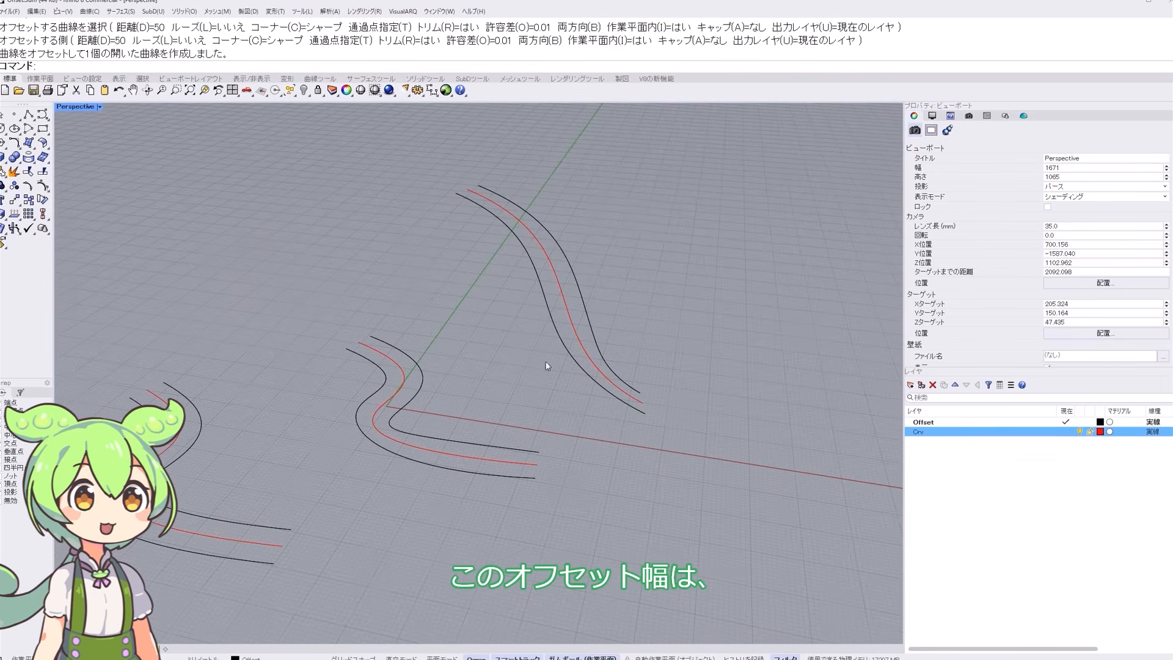
- Measure in plan view the distance between the three-dimensional curve's end and each offset curve's end, and examine the offsets in perspective
left_click(104, 649)
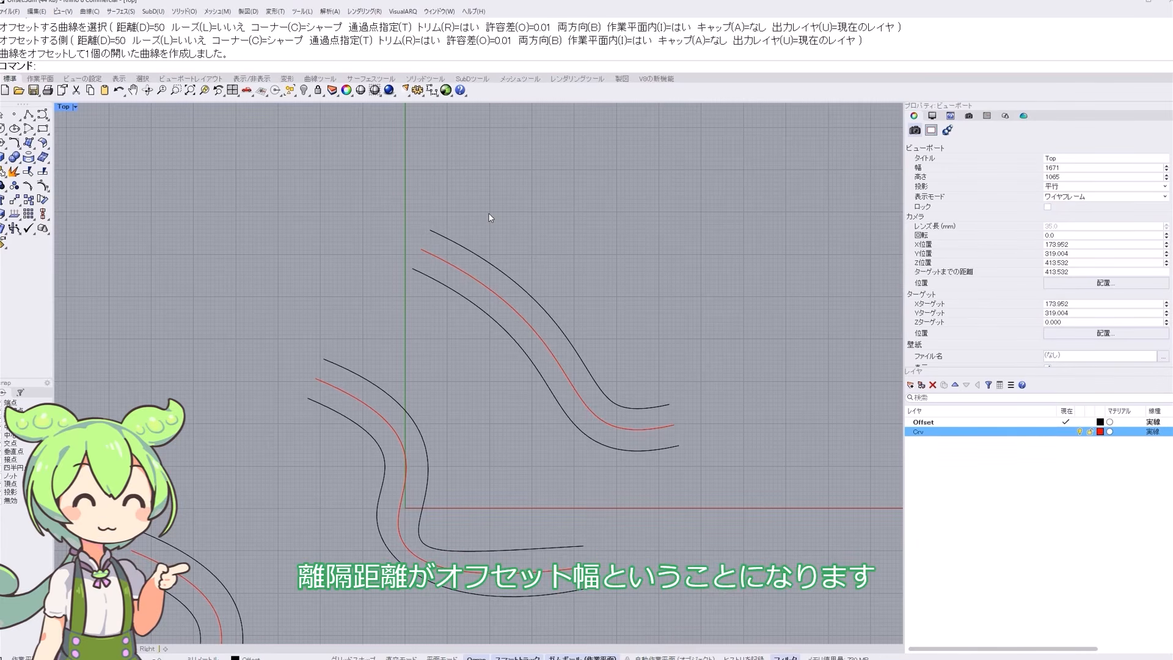
type("Distance")
key("Return")
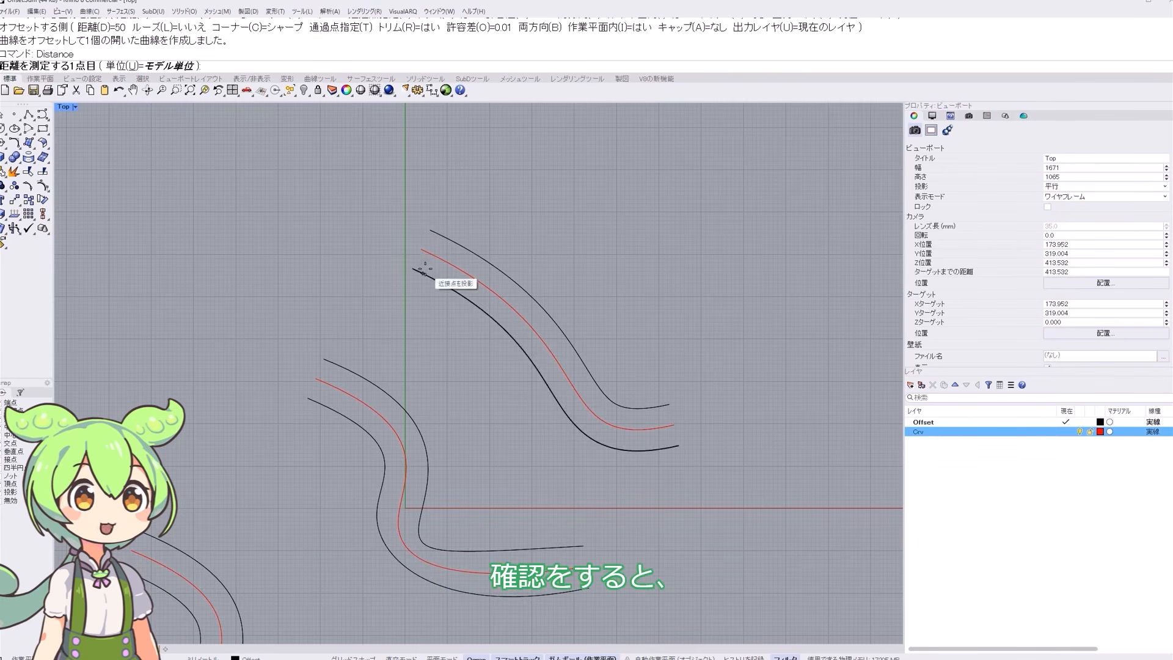
left_click(422, 250)
left_click(413, 269)
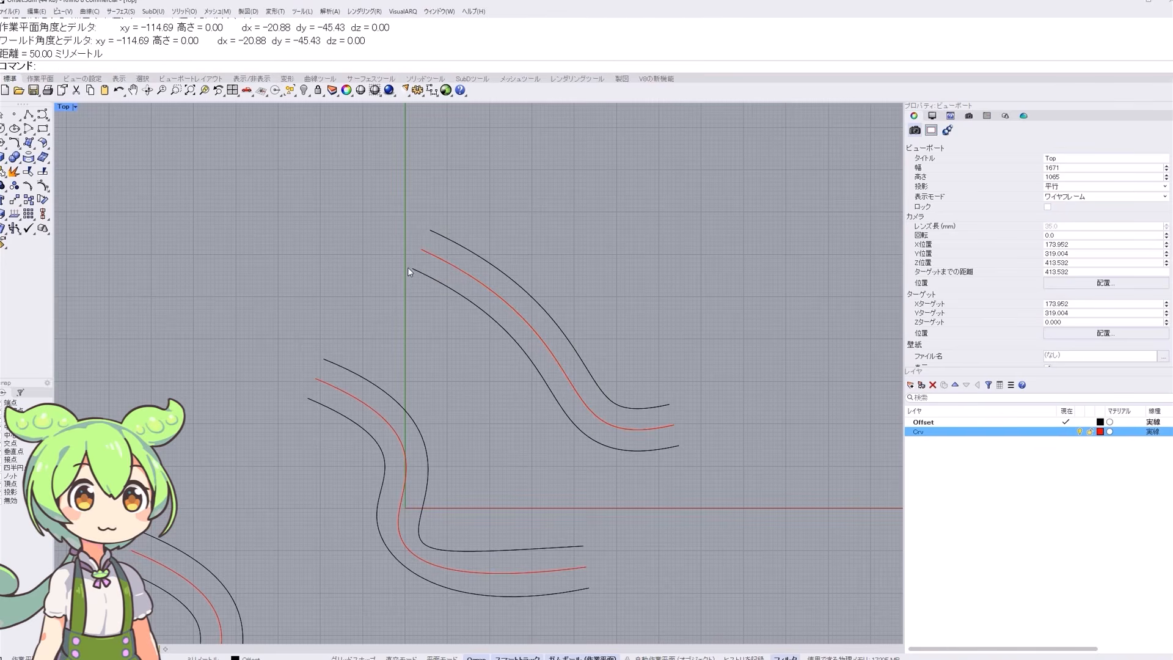
right_click(333, 118)
left_click(430, 230)
left_click(421, 250)
key("ctrl+F4")
right_click_drag(489, 298, 453, 340)
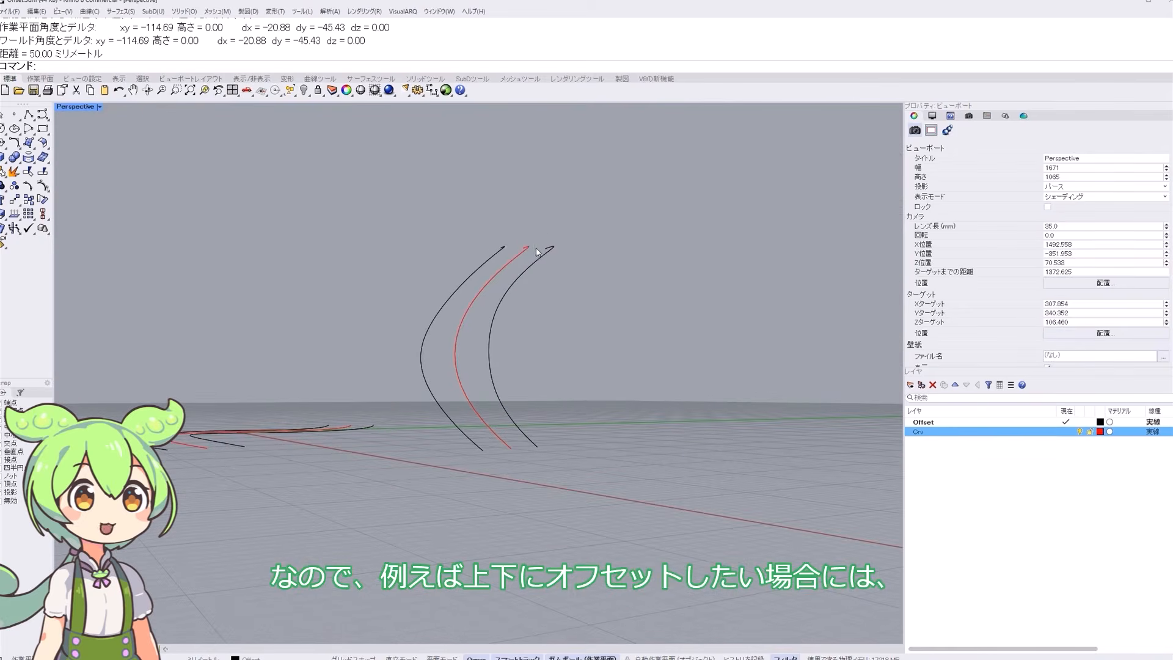
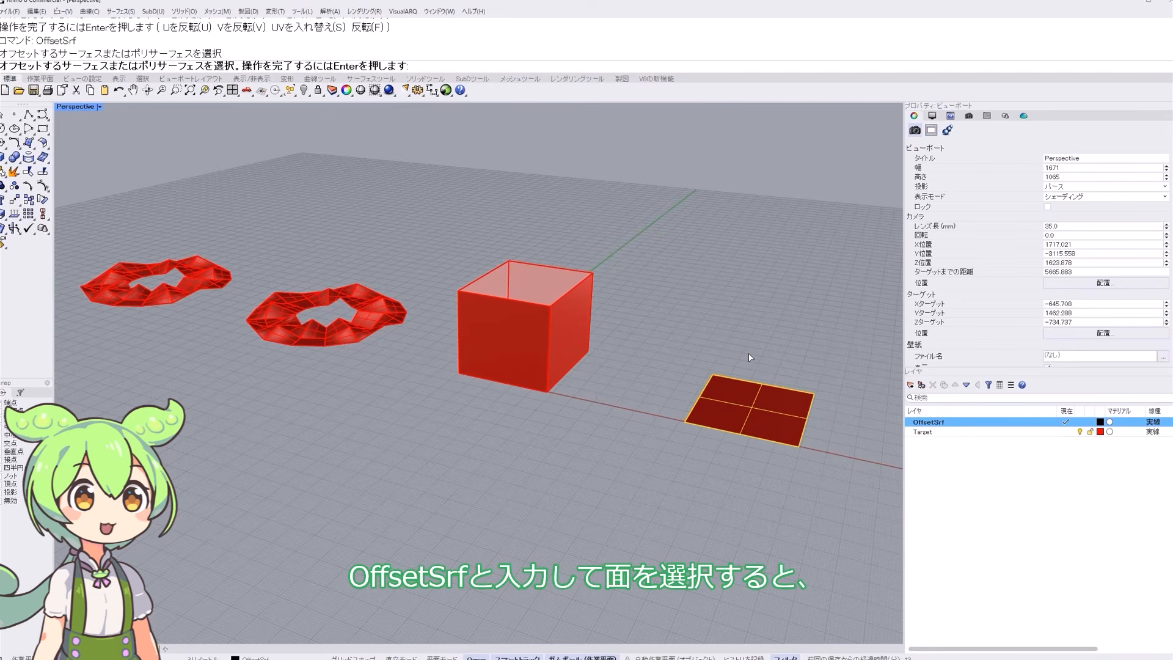
- Offset the flat square surface upward by 100 with Solid set to No
key("Return")
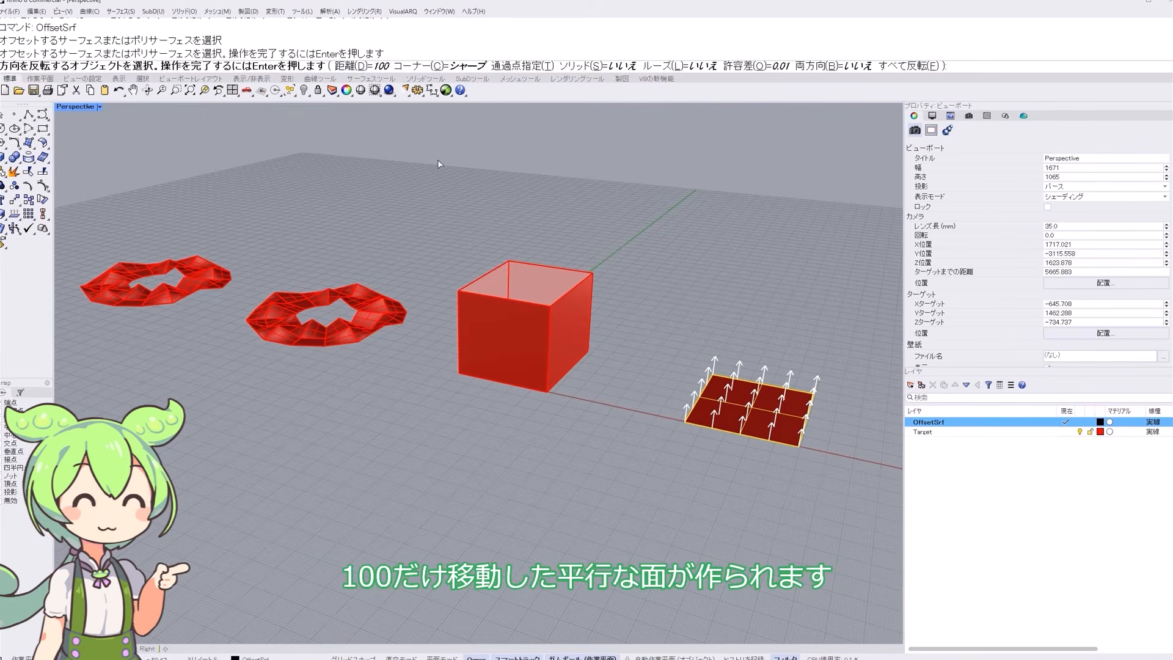
right_click(717, 321)
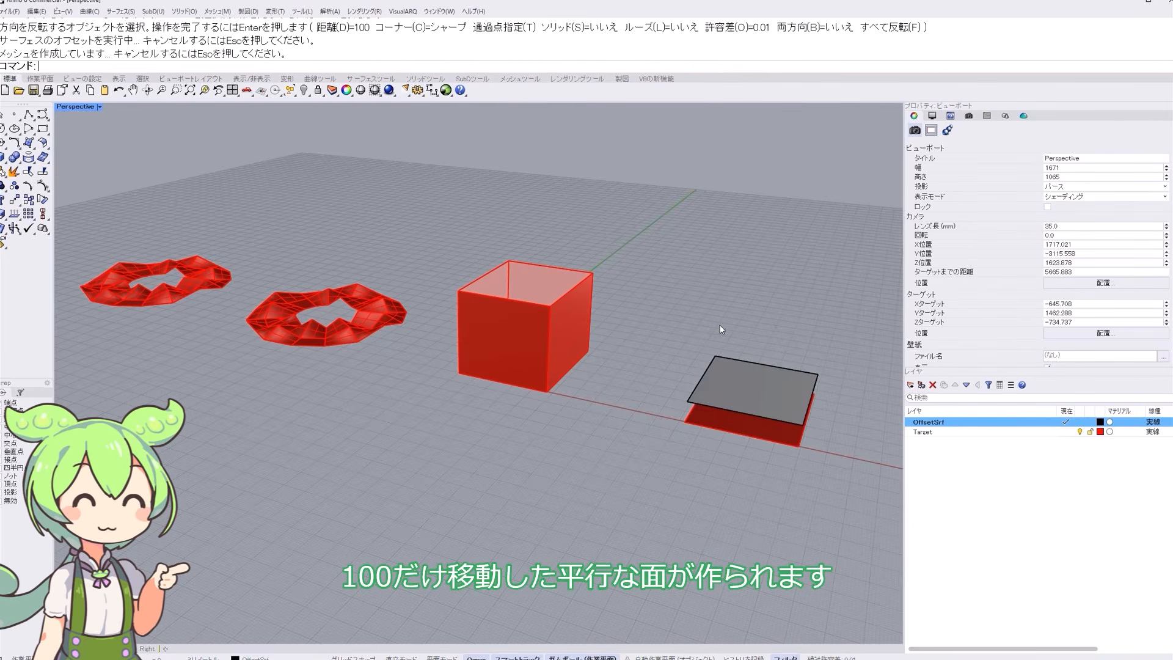
left_click(776, 389)
- Offset the flat square surface by 100 with Solid set to Yes, and delete the resulting solid
right_click(735, 350)
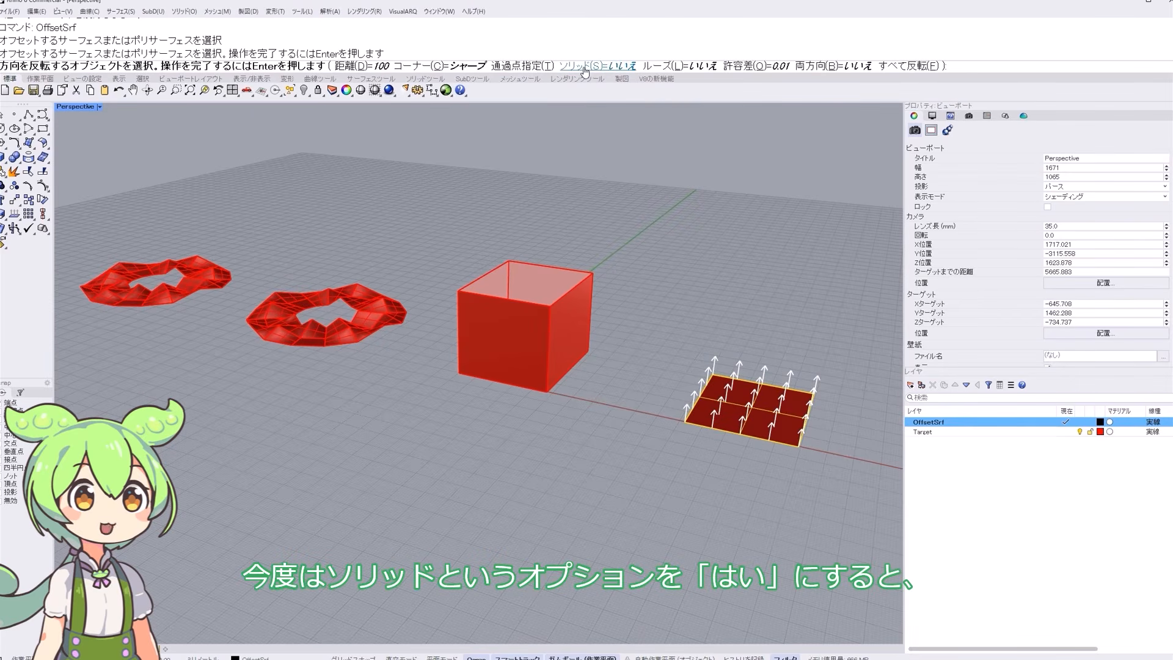
left_click(584, 67)
right_click(767, 394)
right_click_drag(767, 391, 662, 364)
scroll(660, 359, "up", 7)
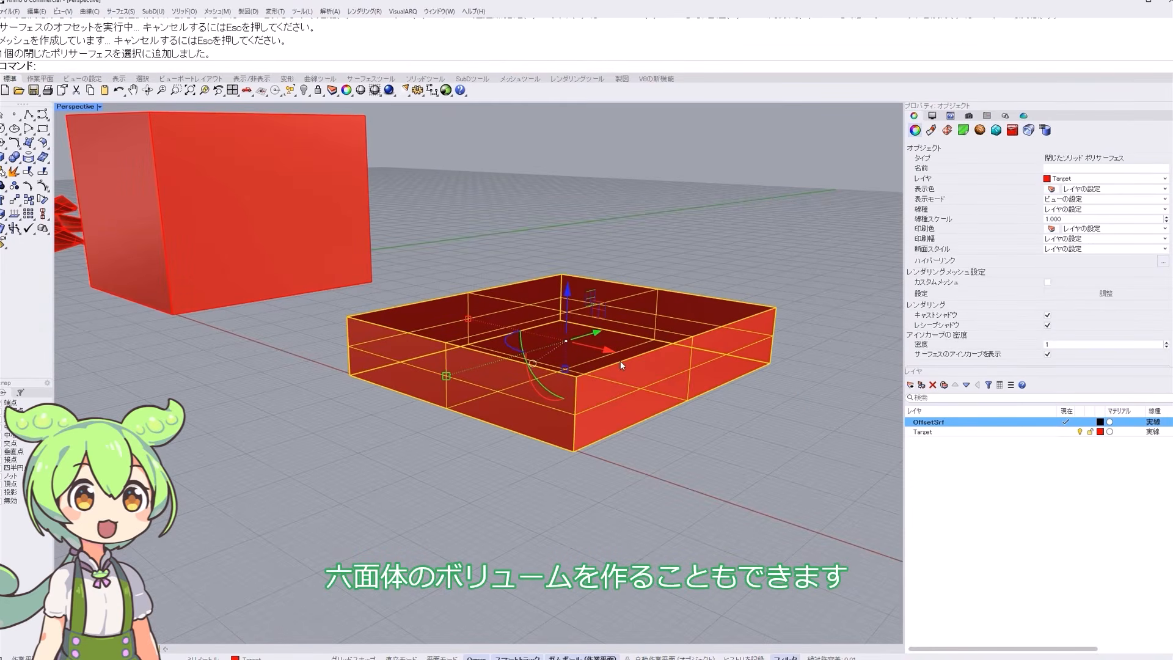
key("Delete")
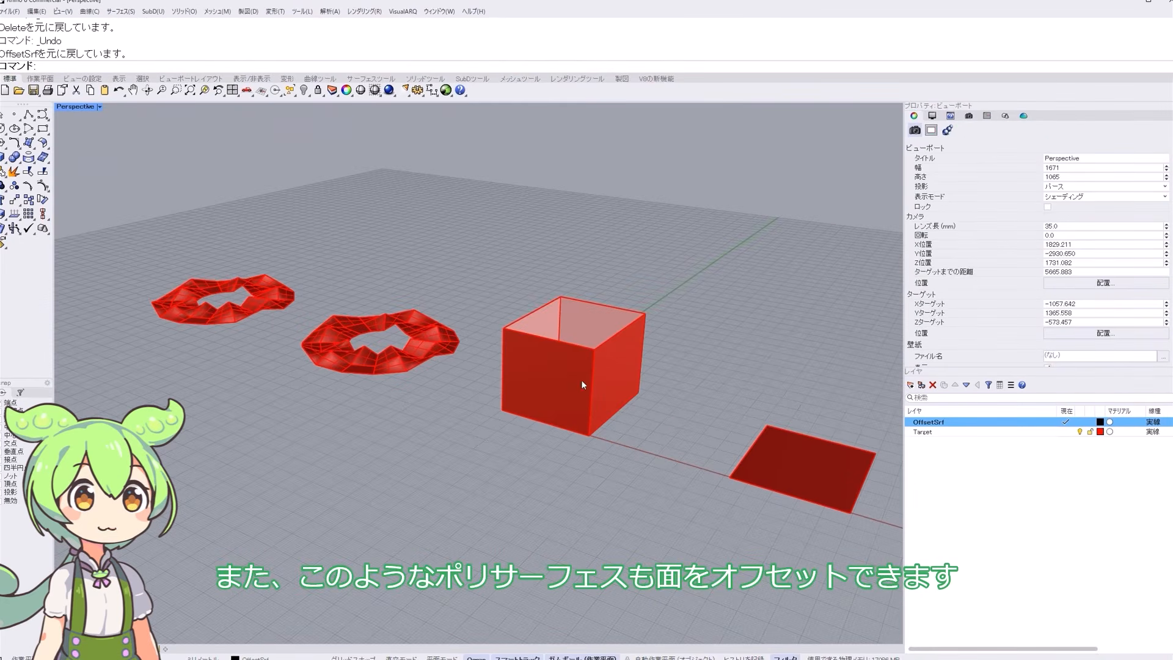
- Offset the open red box outward by 100 with OffsetSrf, using sharp corners and Solid set to No
left_click(581, 383)
scroll(602, 393, "up", 5)
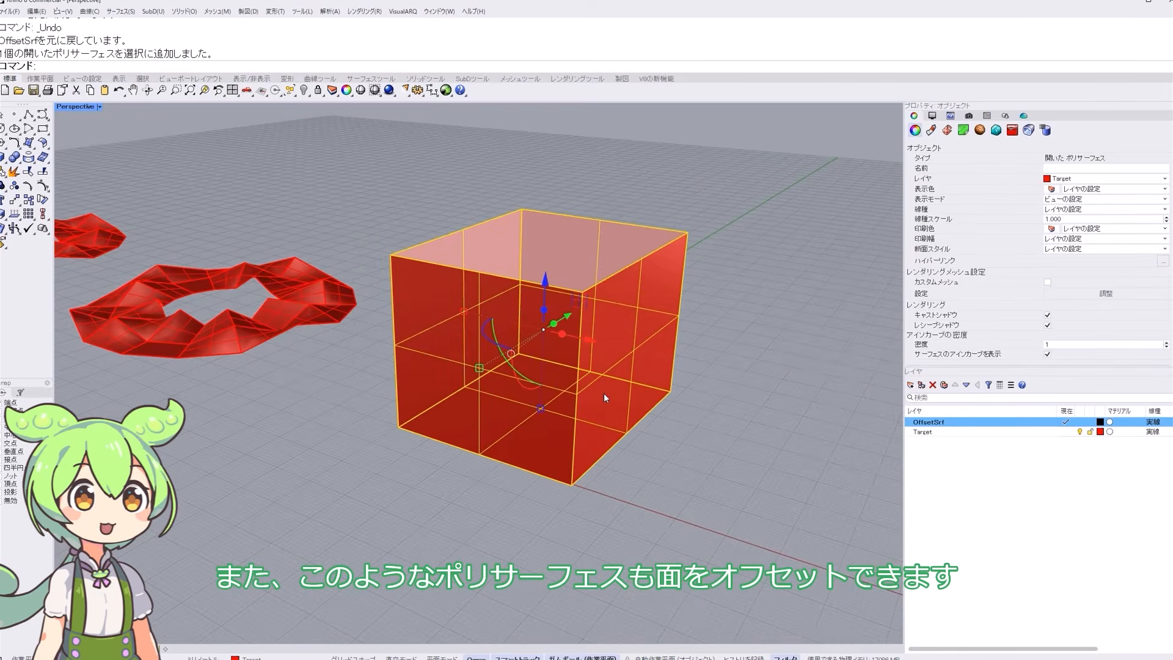
left_click(744, 345)
right_click(615, 66)
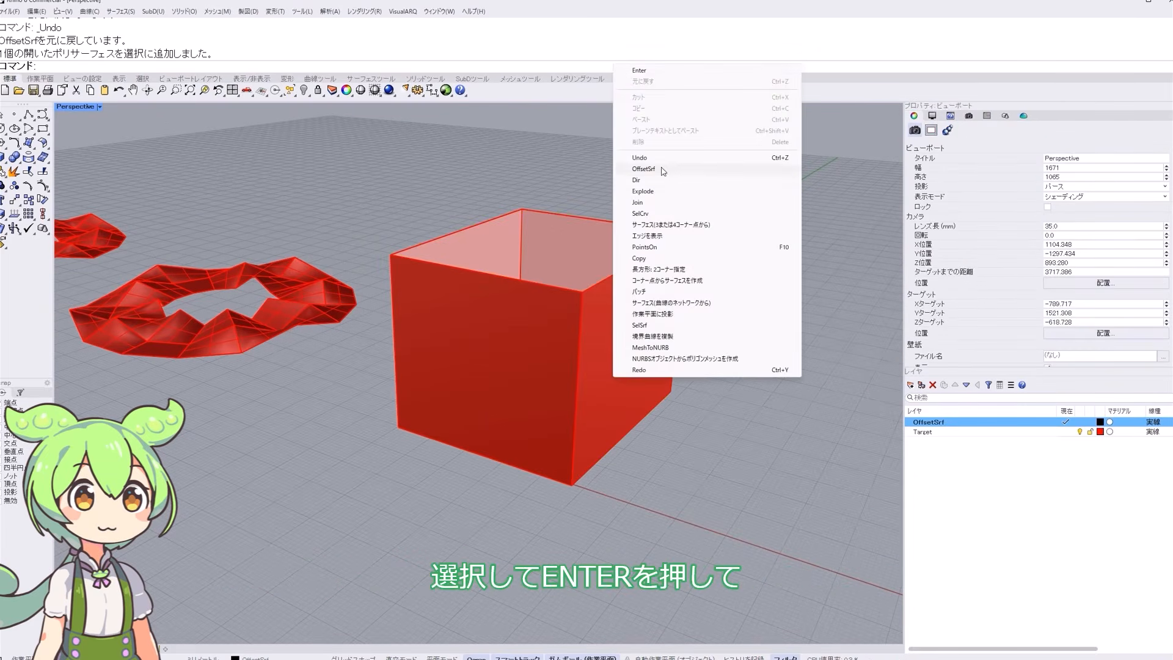
left_click(644, 169)
key("Return")
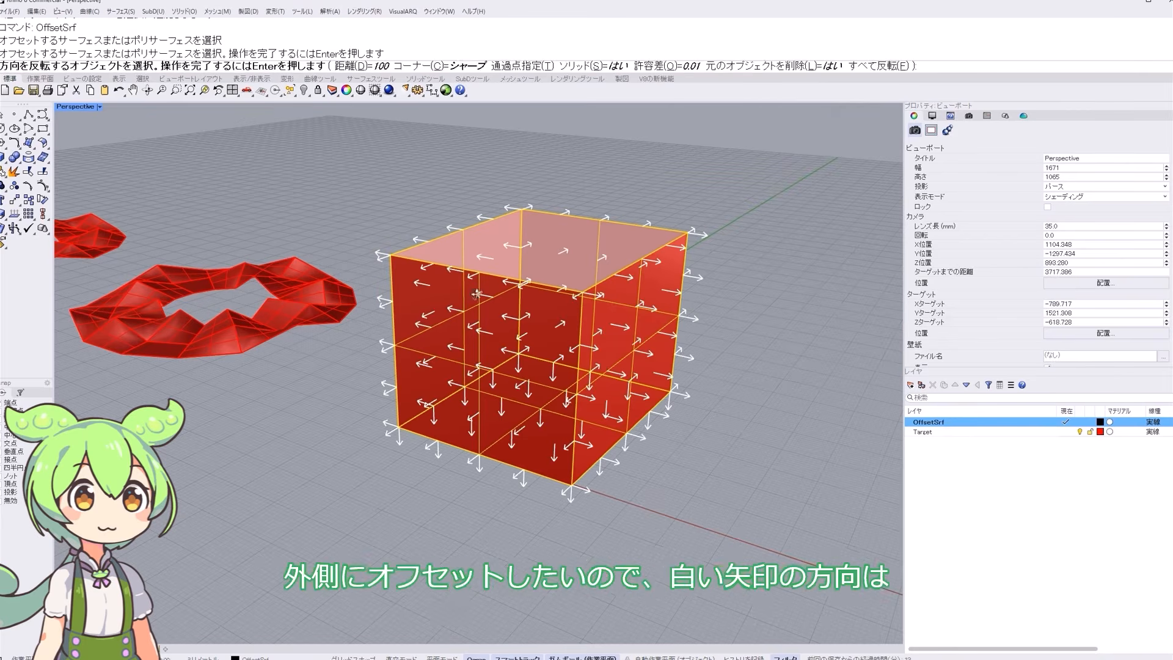
right_click_drag(602, 366, 512, 348)
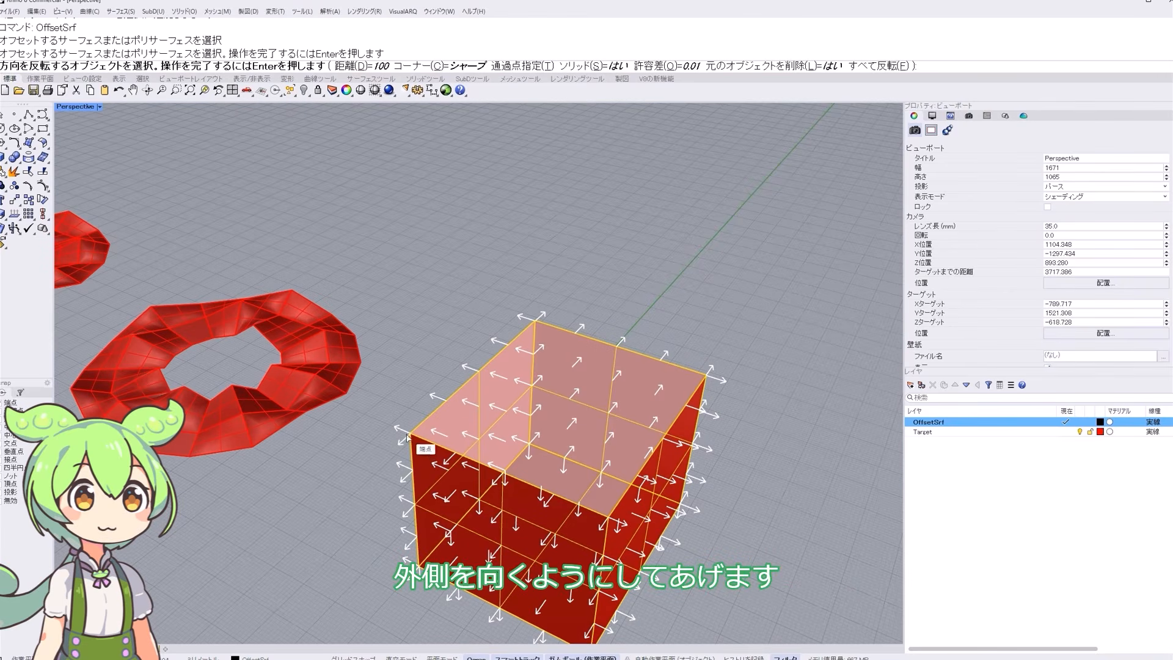
scroll(541, 272, "down", 4)
scroll(581, 477, "up", 4)
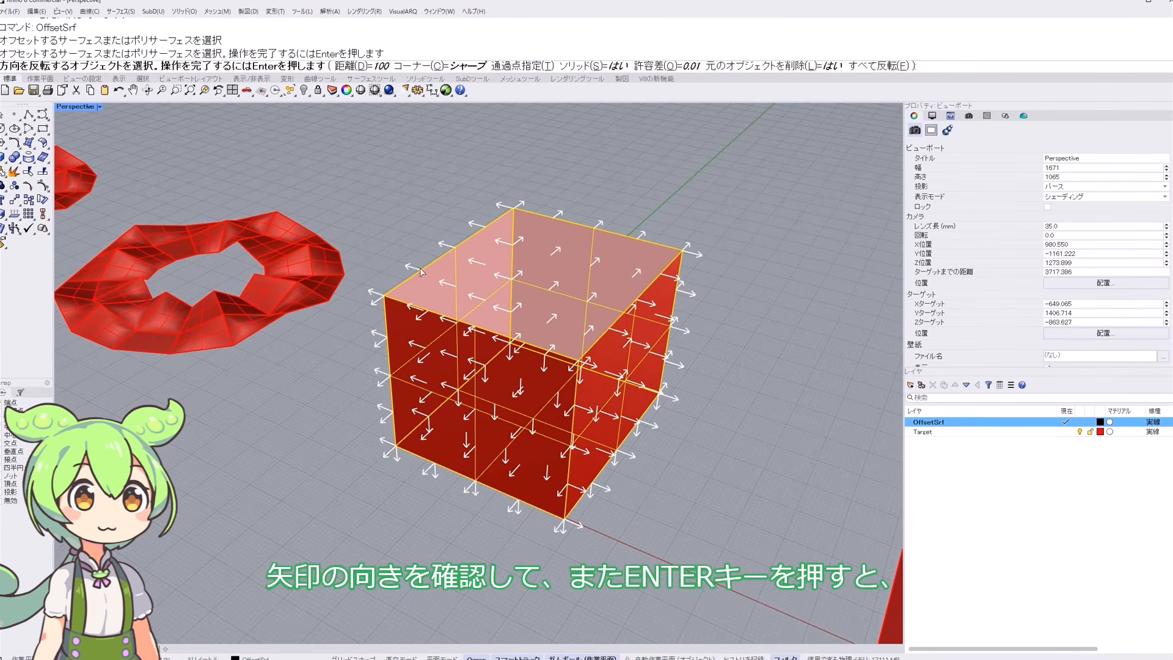
left_click(611, 65)
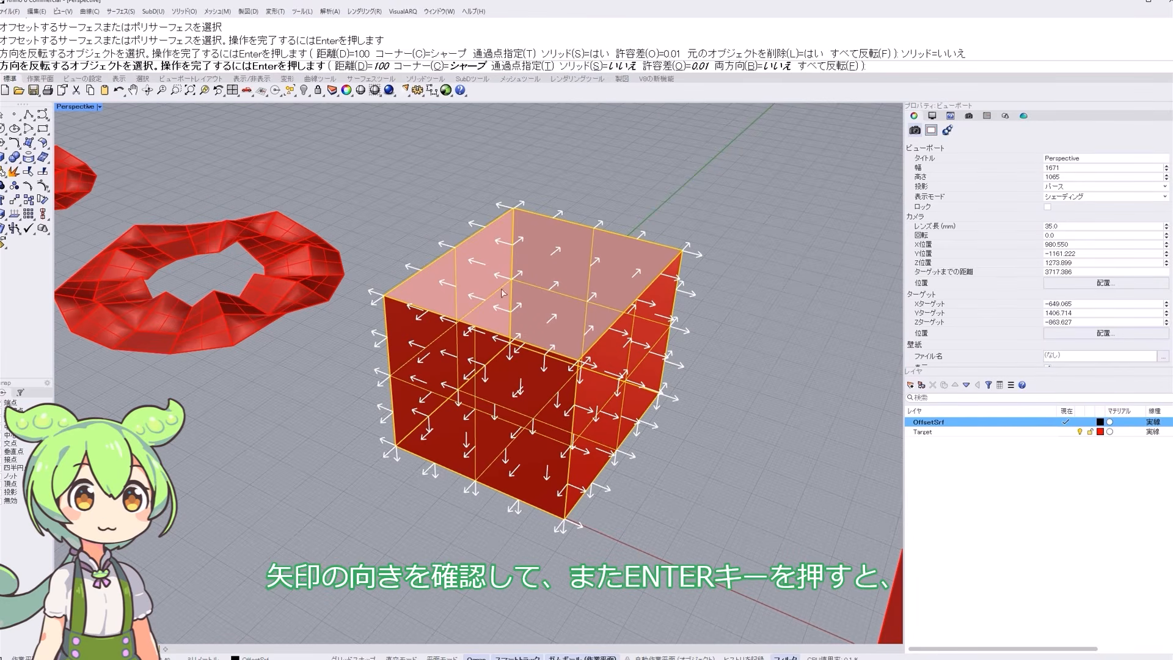
key("Return")
- Examine from several angles how the faces of the sharp-cornered box offset connect
left_click(480, 330)
right_click_drag(467, 568, 510, 447)
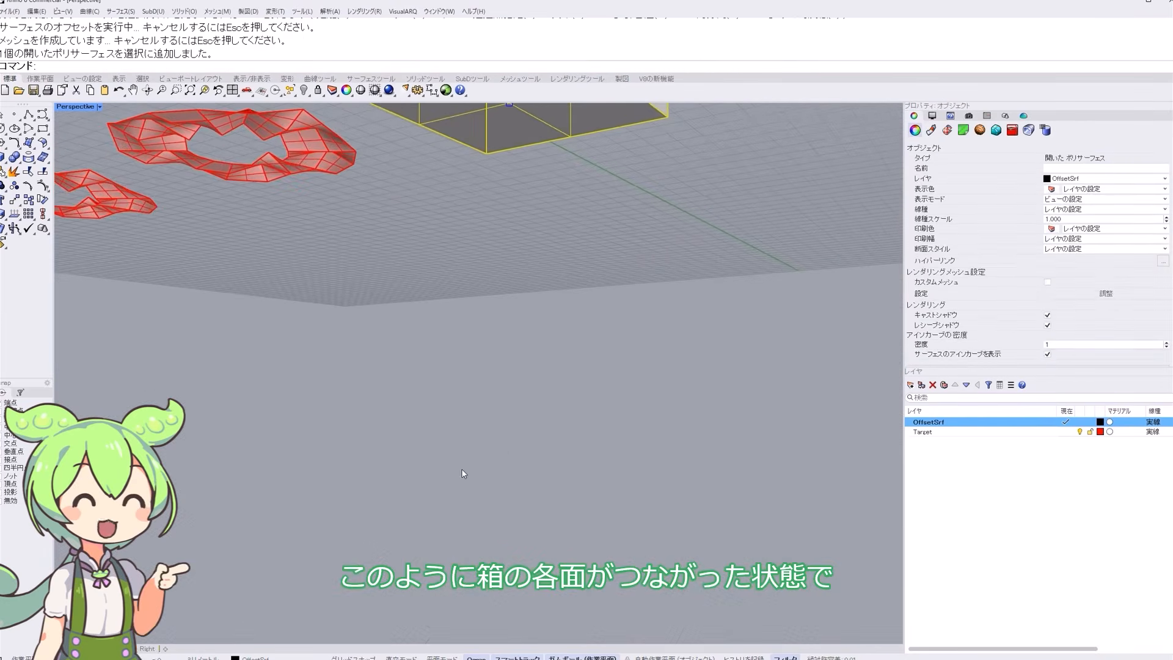
scroll(510, 447, "down", 4)
scroll(525, 214, "up", 3)
scroll(524, 213, "up", 3)
right_click_drag(524, 214, 531, 274)
- Offset the open red box outward by 100 with Corner set to Round, and delete the resulting polysurface
left_click(568, 222)
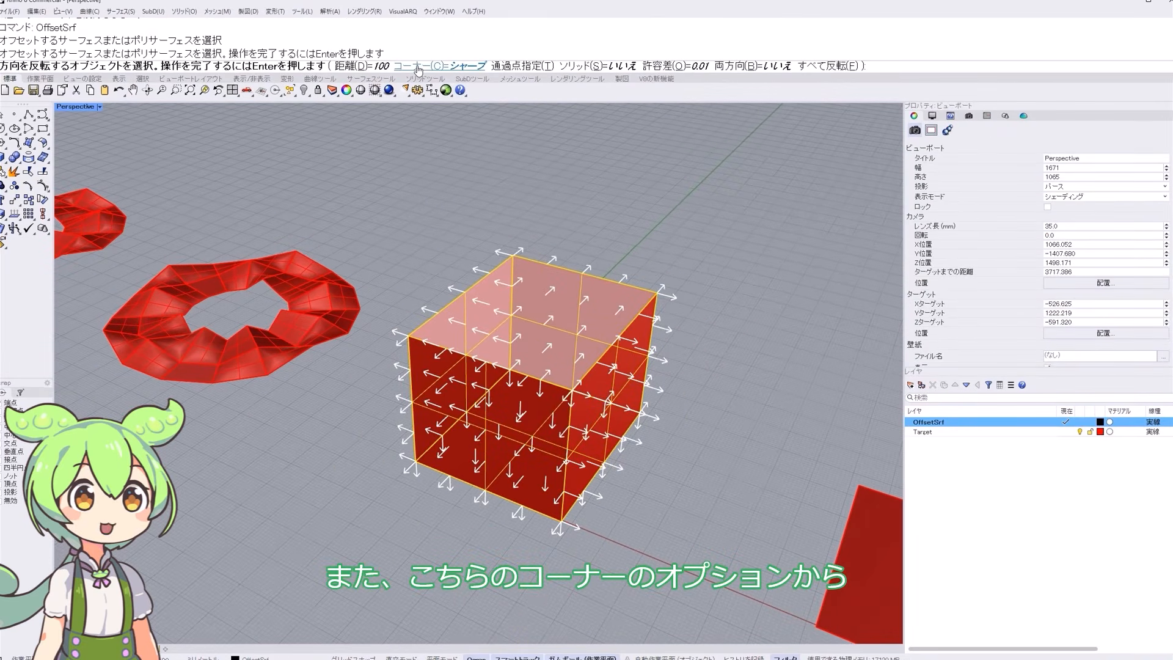
left_click(418, 66)
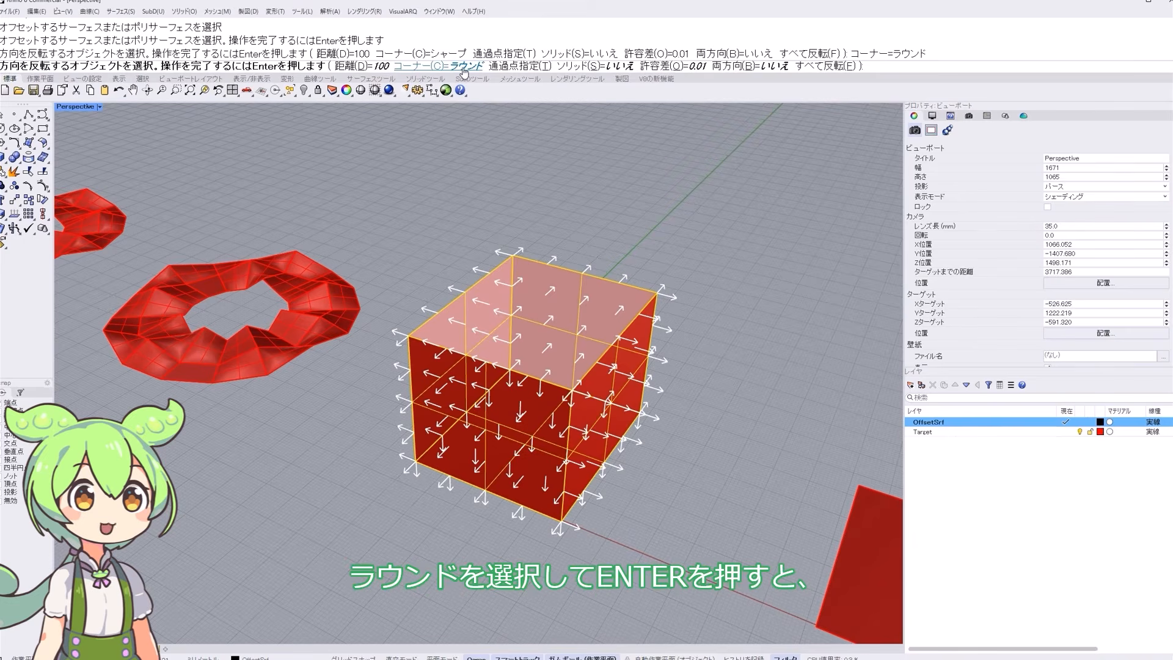
key("Return")
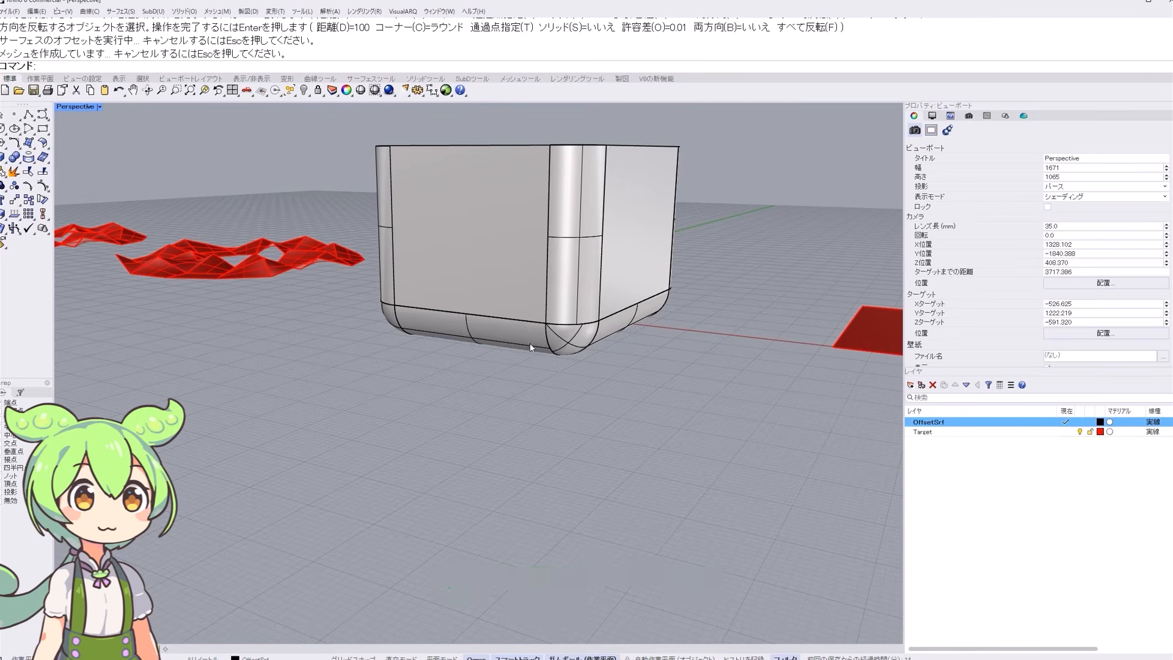
left_click(557, 280)
right_click_drag(575, 355, 576, 416)
key("Delete")
right_click_drag(382, 393, 463, 401)
right_click_drag(543, 375, 531, 373)
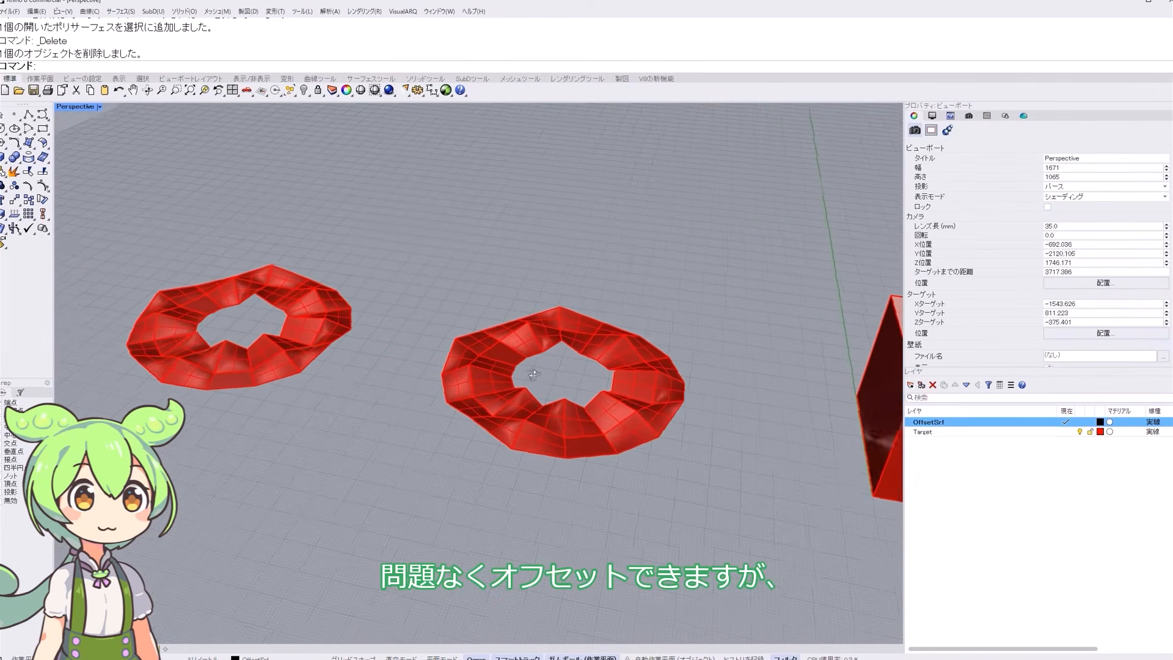
left_click(474, 406)
right_click_drag(473, 407, 407, 379)
scroll(509, 353, "up", 5)
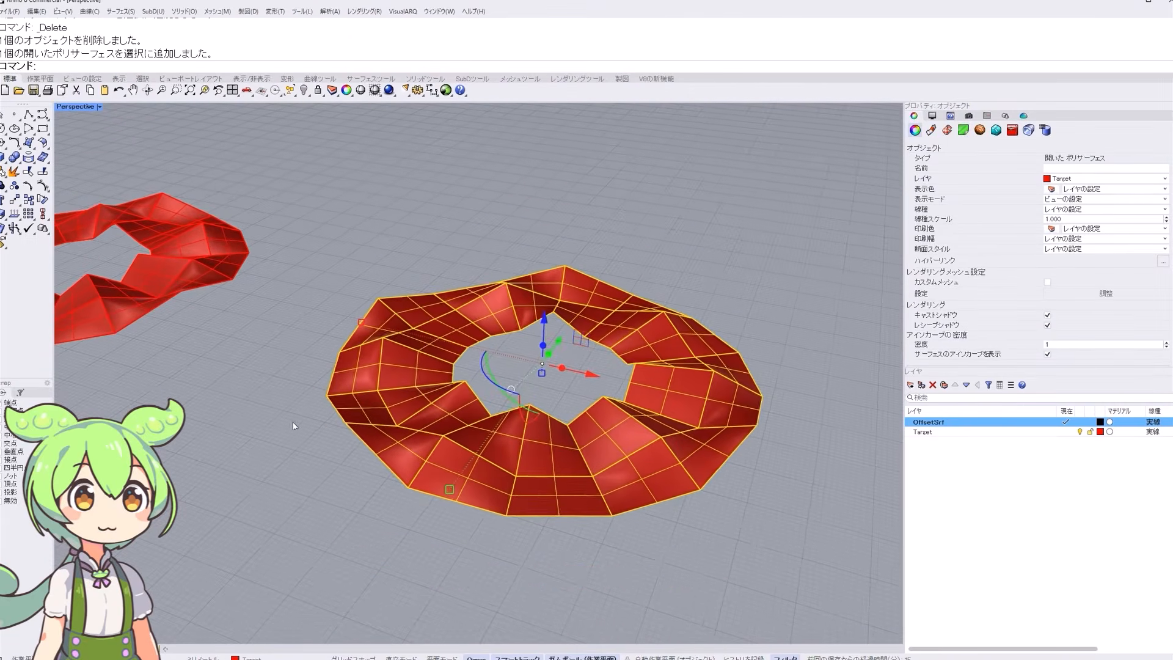
left_click(292, 422)
scroll(291, 421, "down", 3)
type("O")
type("ffset")
key("Return")
key("Escape")
- Offset the joined ring polysurface upward by 100 with OffsetSrf, using sharp corners and Solid set to No
type("Off")
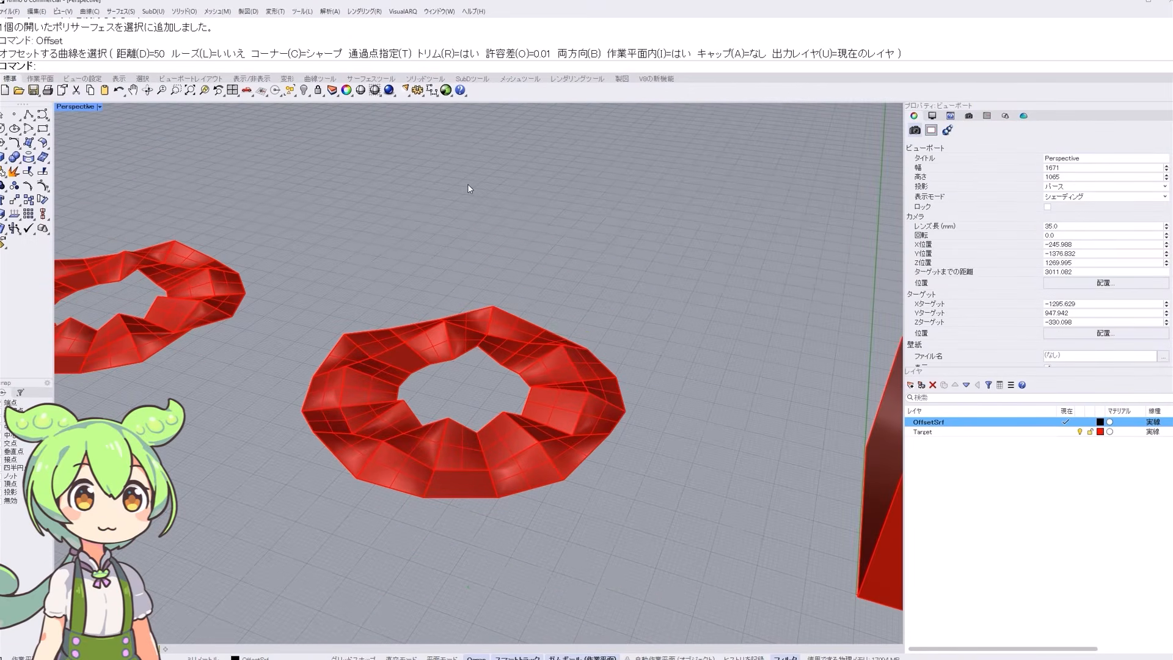
key("Return")
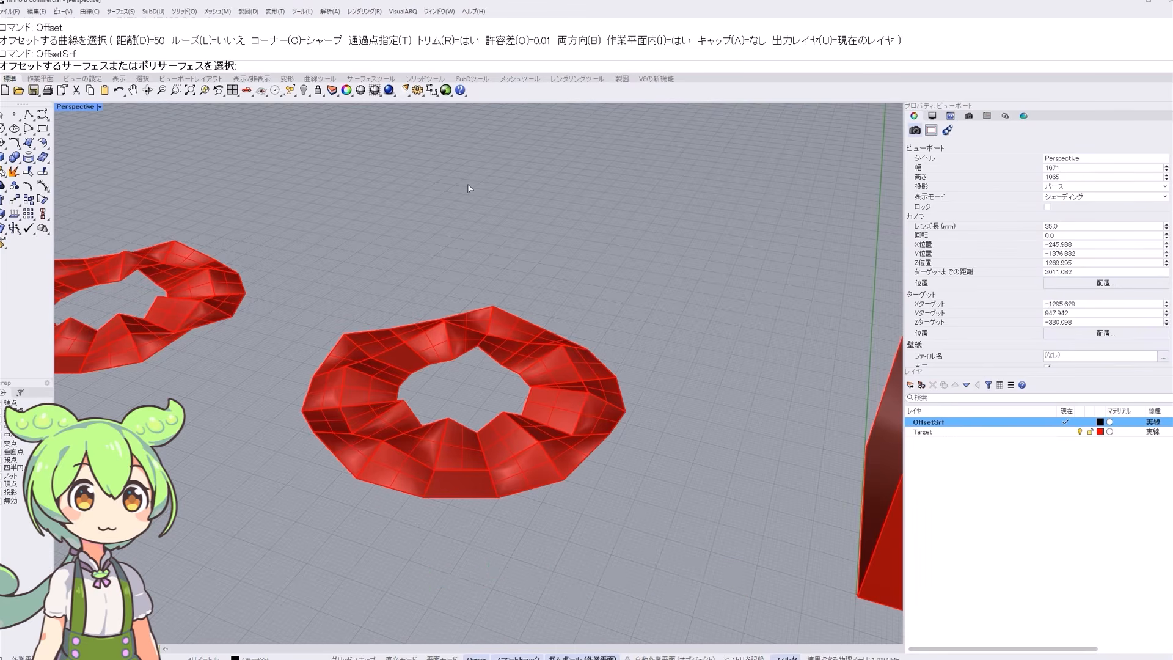
left_click(465, 338)
key("Return")
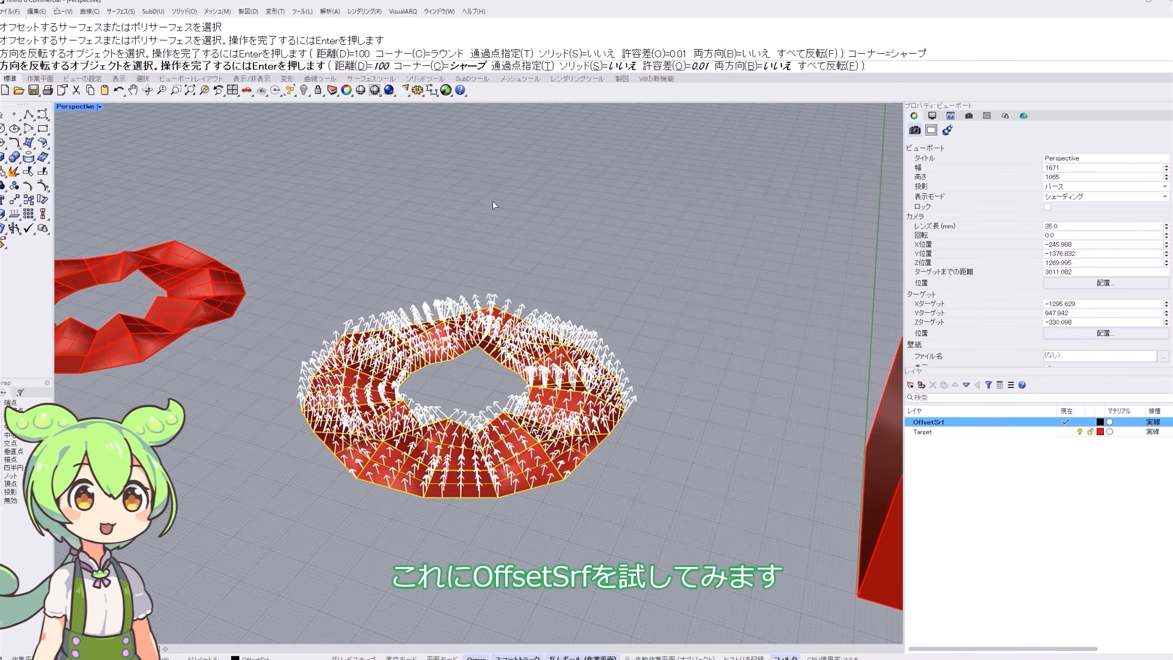
key("Return")
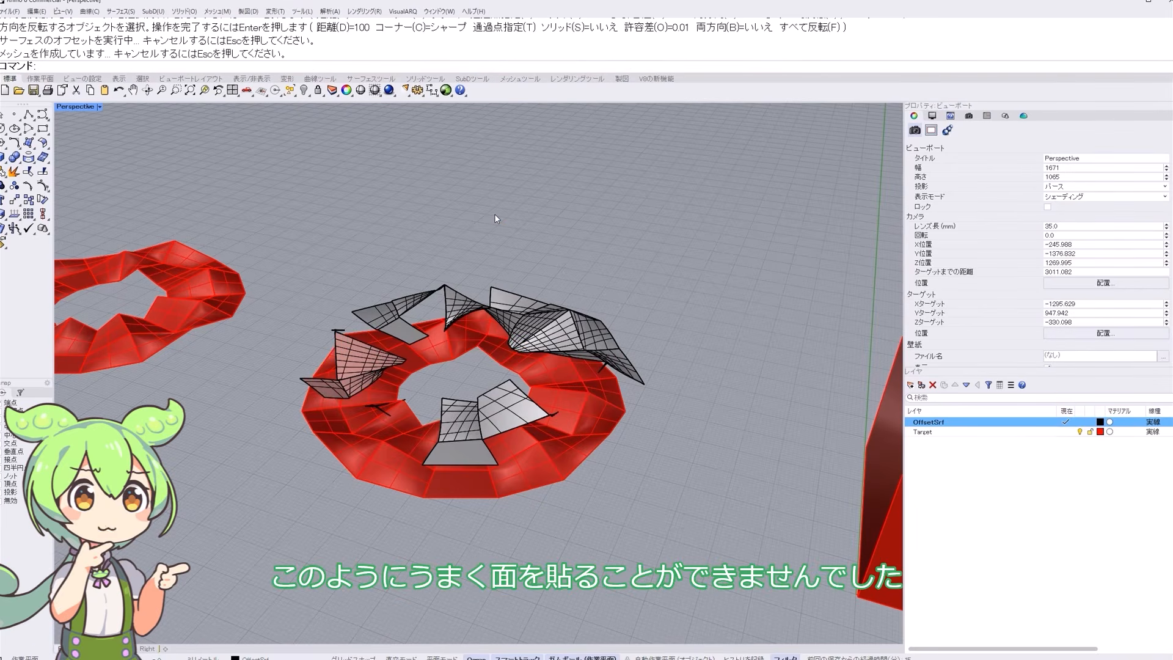
- Offset all the separate surfaces of the exploded ring together with OffsetSrf
right_click_drag(481, 309, 534, 420)
left_click(481, 320)
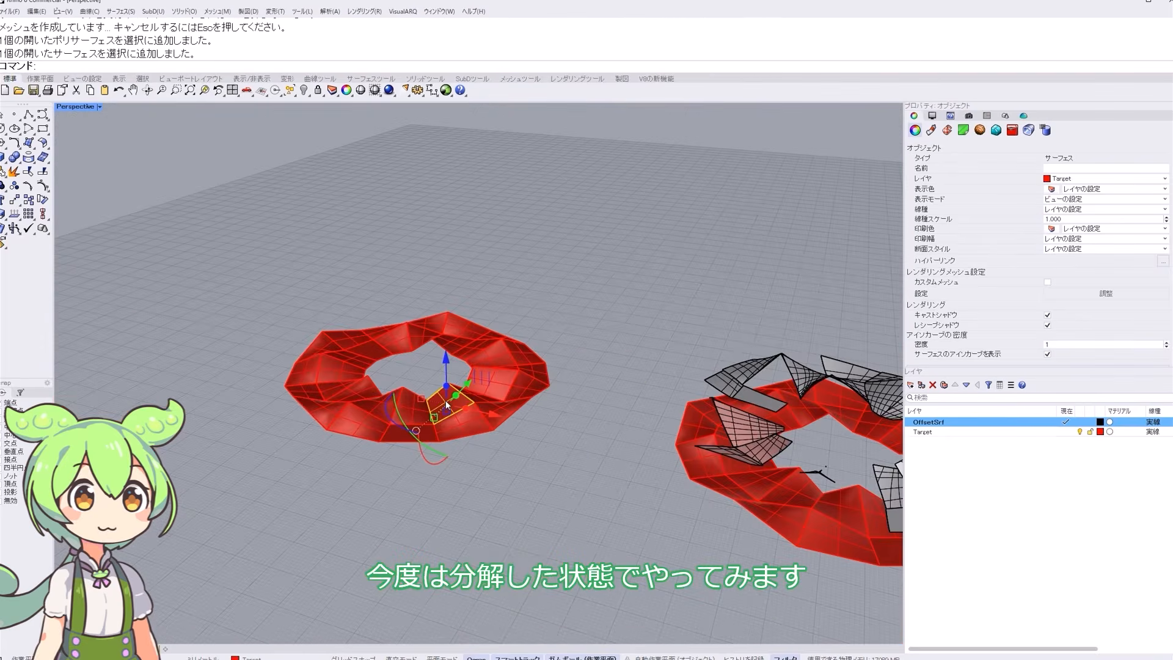
left_click(467, 434)
left_click(507, 411)
left_click(315, 303)
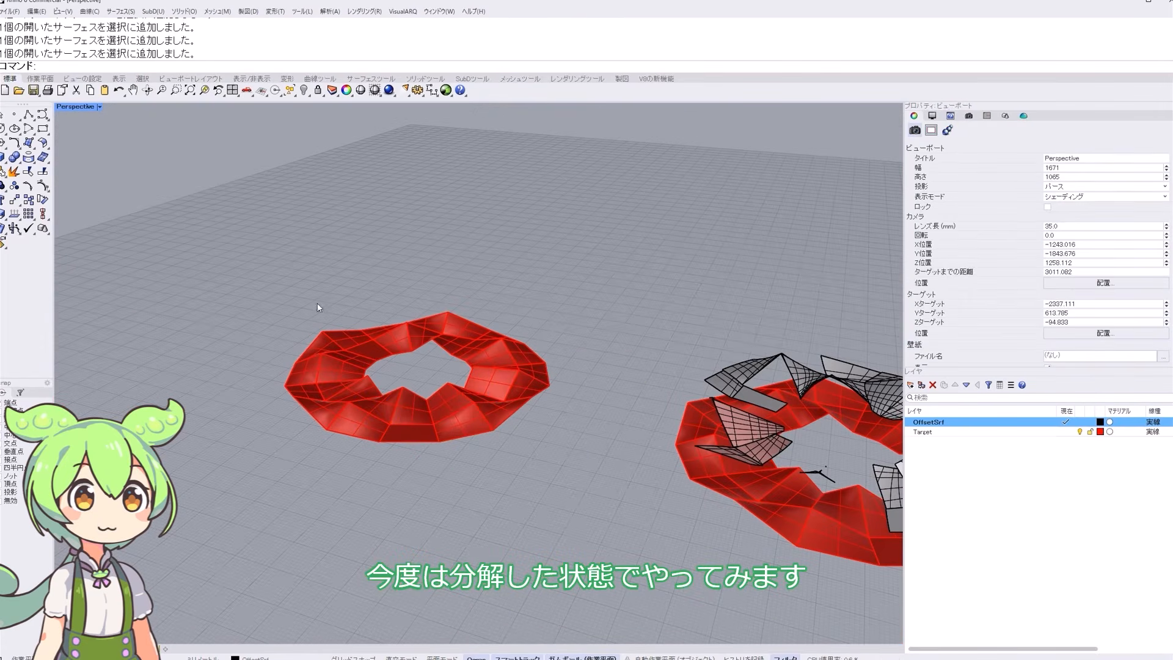
left_click_drag(230, 281, 574, 461)
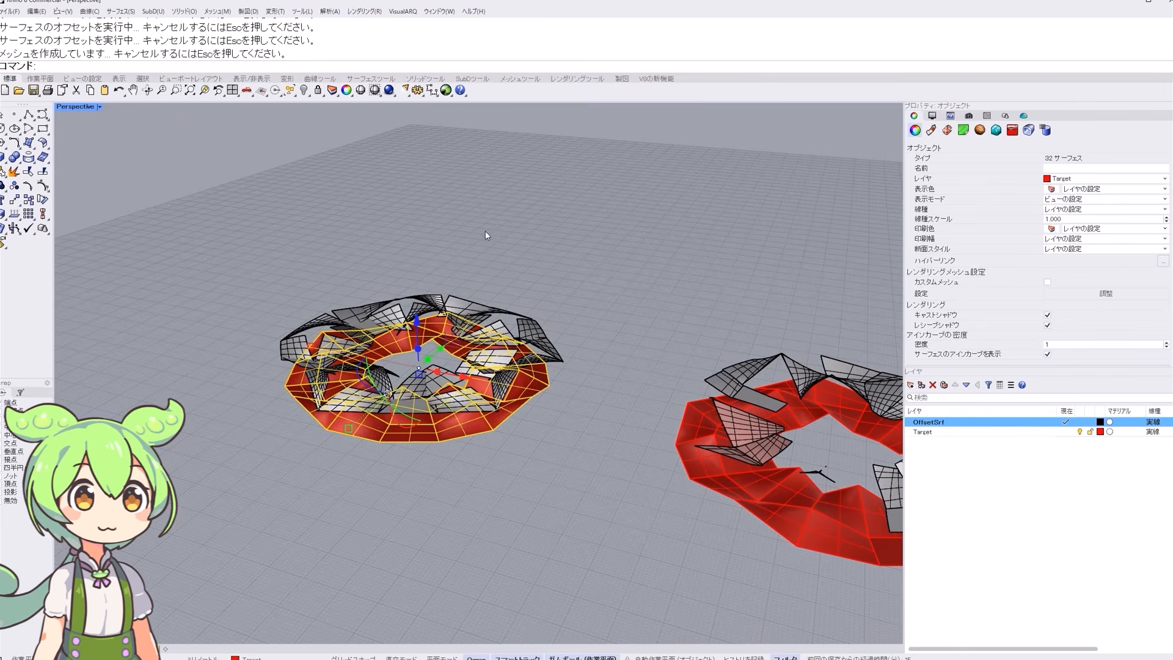
- Examine the directions of the exploded ring's offset surfaces and how neighbouring pieces meet where the original vertices were connected
left_click(486, 239)
right_click_drag(474, 243, 482, 386)
scroll(482, 386, "down", 2)
scroll(480, 434, "up", 4)
right_click_drag(474, 457, 467, 427)
scroll(466, 421, "up", 4)
left_click(464, 415)
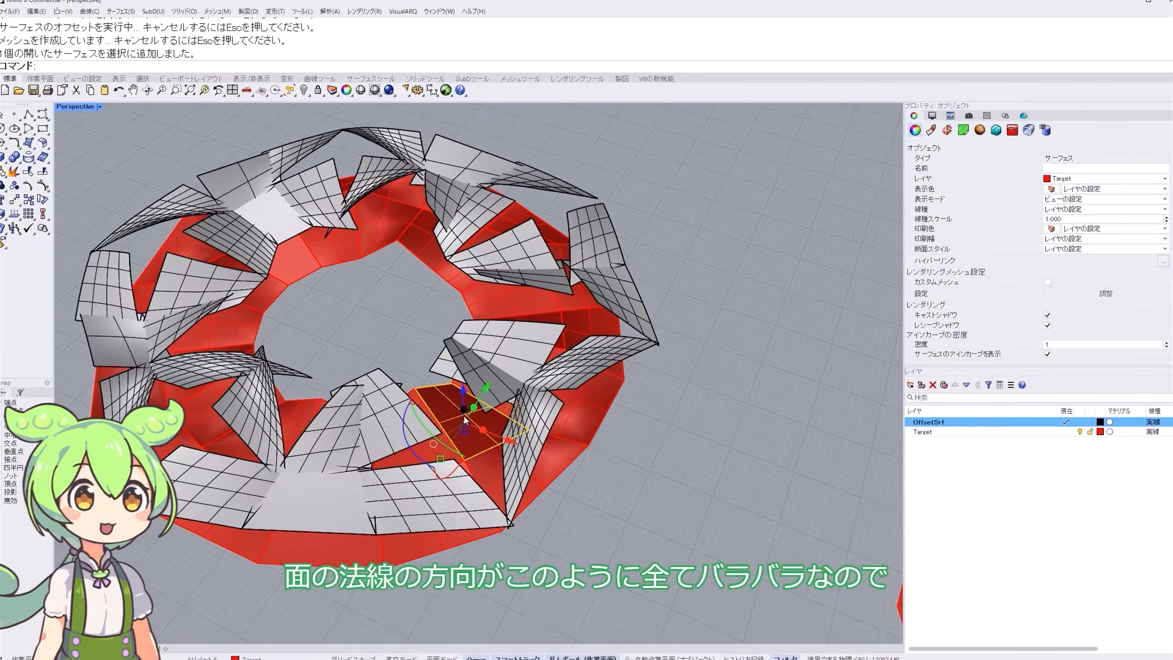
scroll(467, 402, "down", 3)
scroll(446, 403, "up", 2)
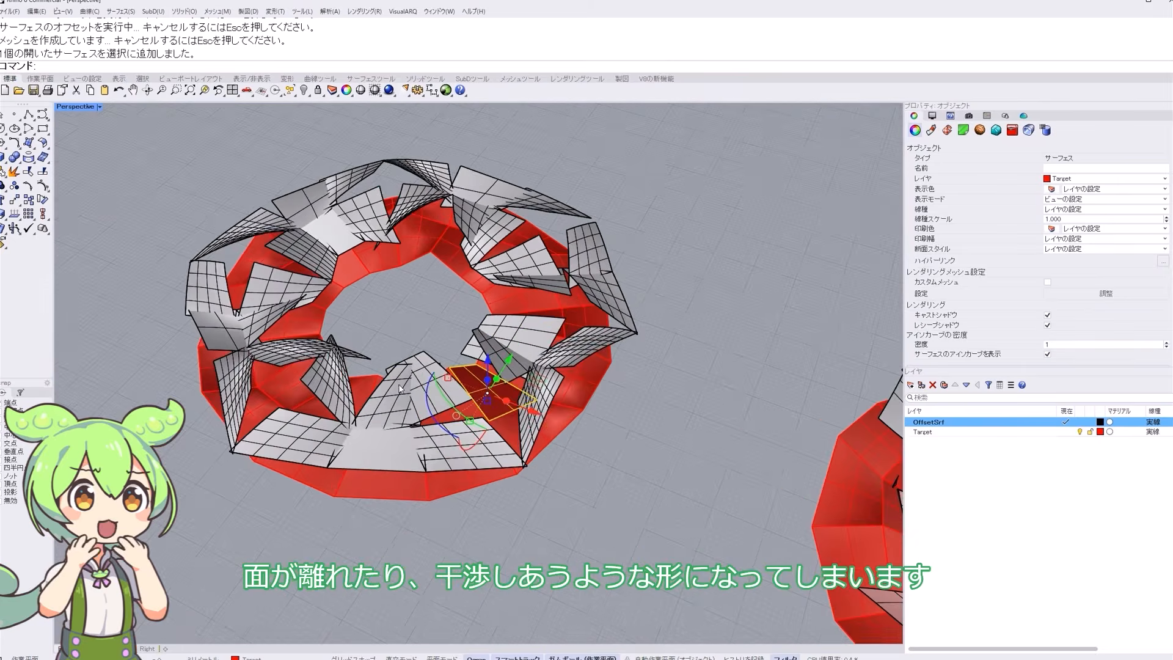
scroll(440, 446, "up", 2)
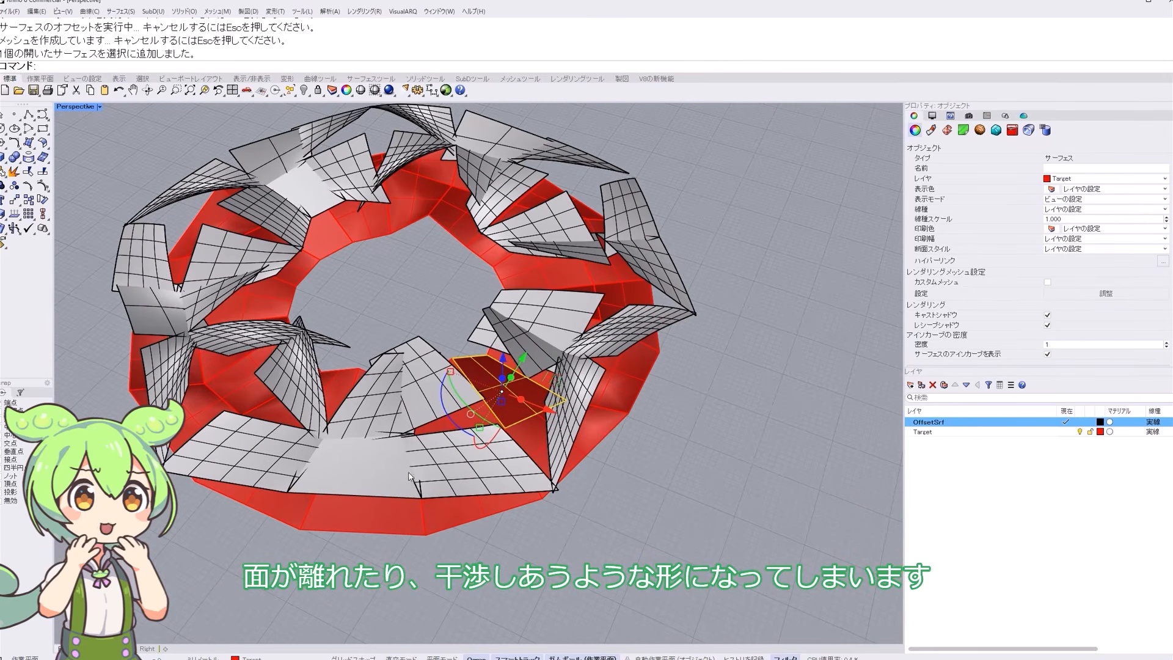
left_click(449, 463)
left_click(357, 464)
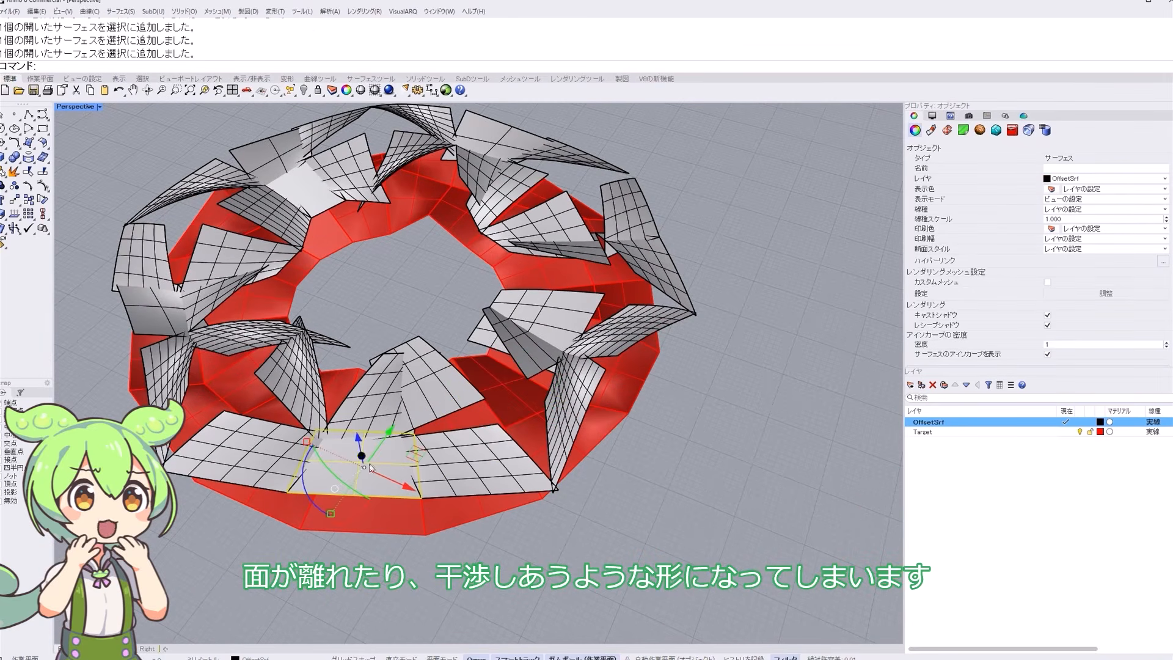
left_click(655, 523)
scroll(450, 416, "down", 3)
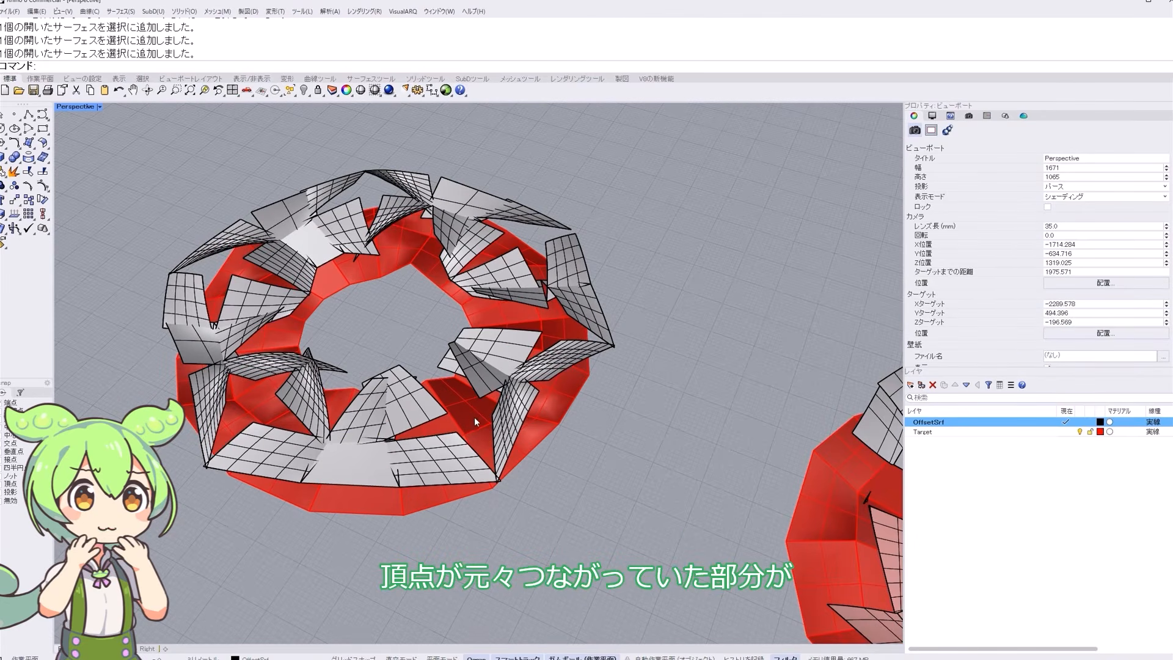
left_click(414, 407)
left_click(445, 452)
left_click(484, 388)
left_click(499, 421)
left_click(585, 498)
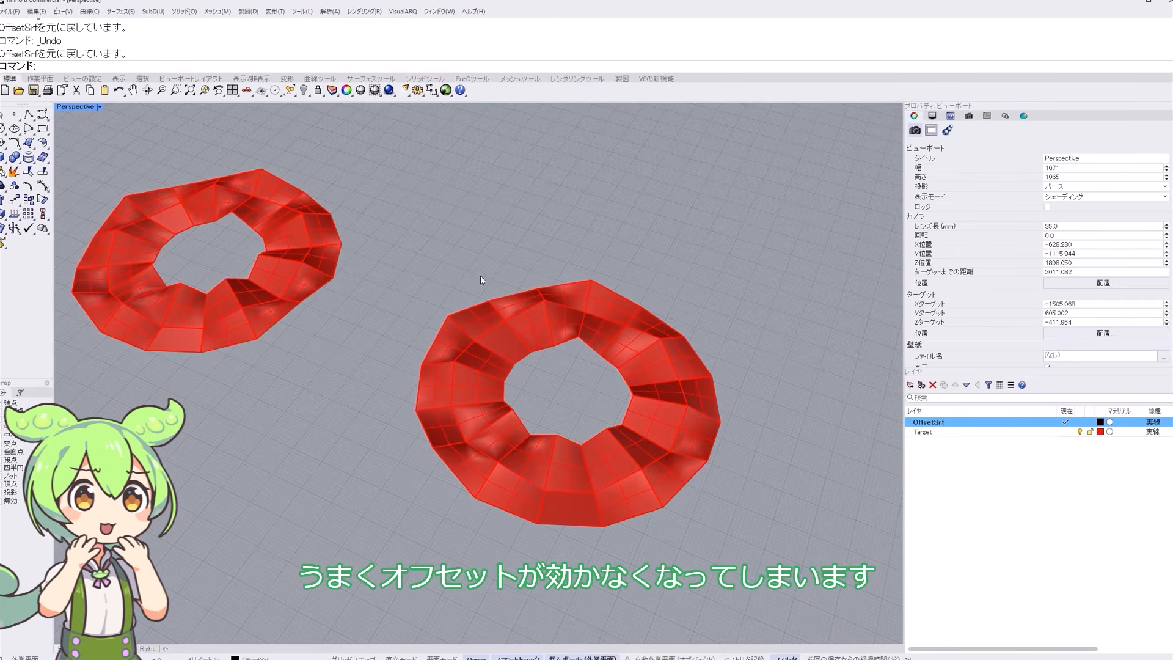
- Offset the joined ring polysurface by 100 with Corner set to Round and Solid set to No
right_click(409, 67)
left_click(439, 169)
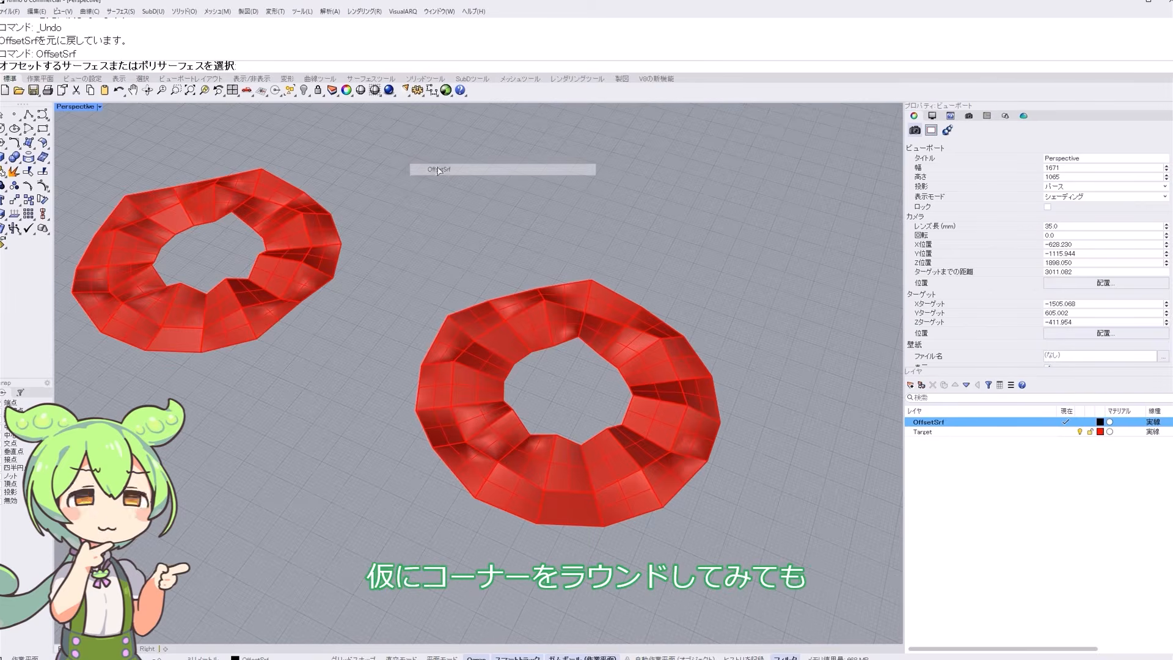
left_click(531, 314)
right_click(531, 315)
left_click(437, 66)
right_click(522, 199)
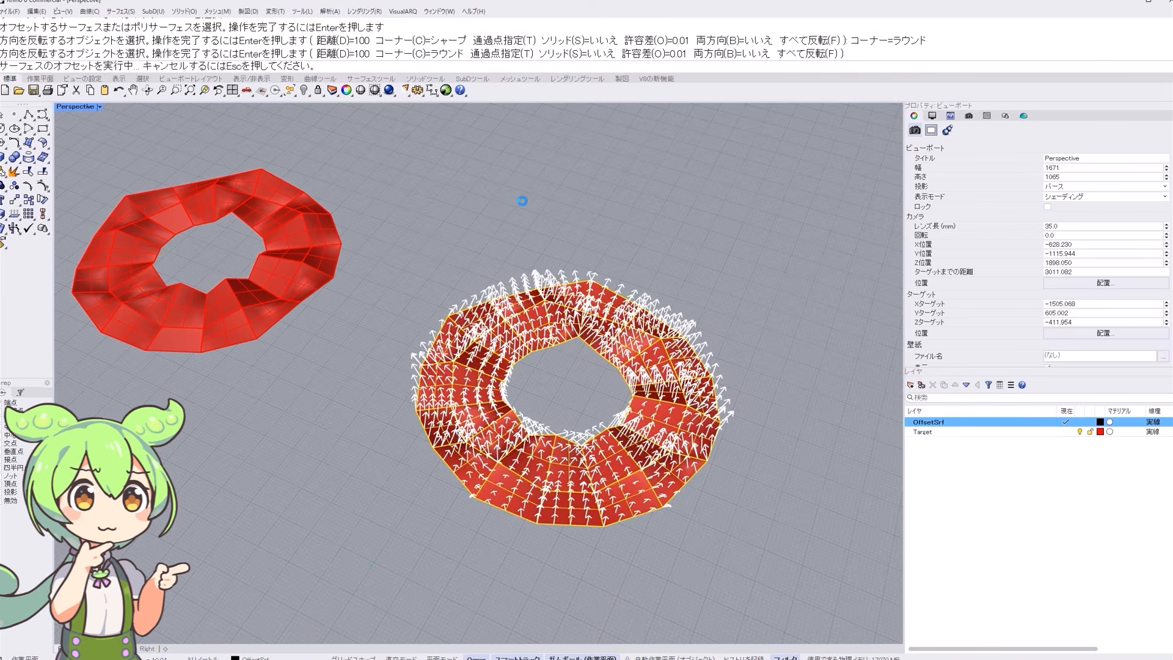
mouse_move(559, 308)
right_mouse_down()
mouse_move(551, 348)
mouse_move(554, 323)
right_mouse_up()
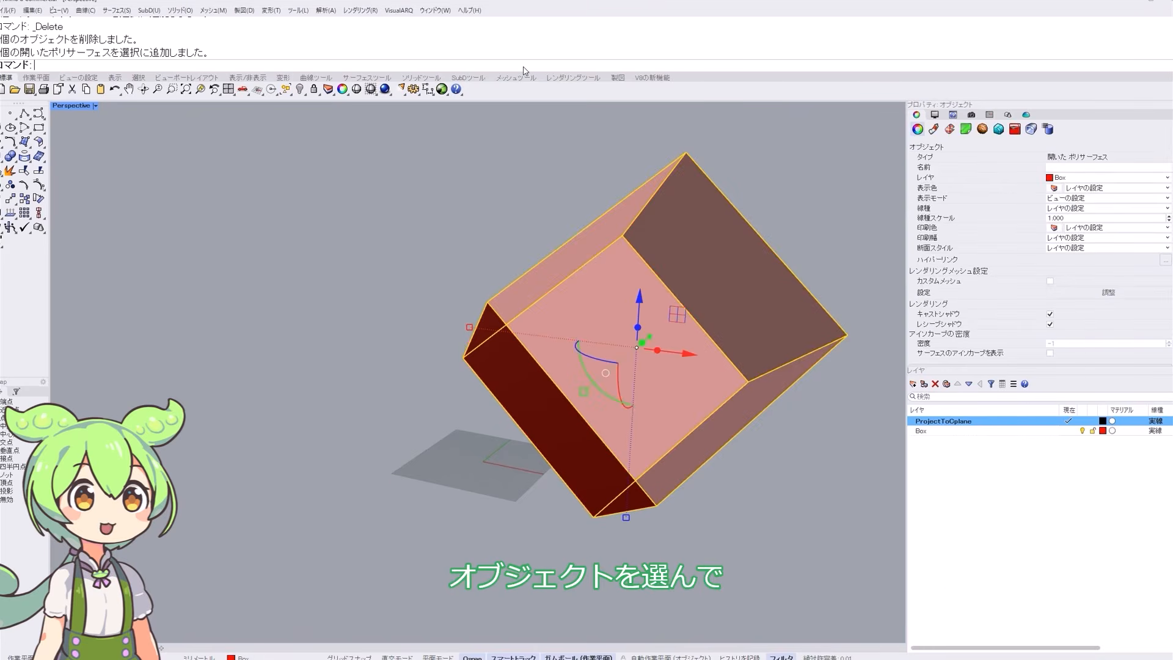
- Flatten the tilted open box onto the construction plane with ProjectToCPlane, keeping the original object
type("ProjectToCPlane")
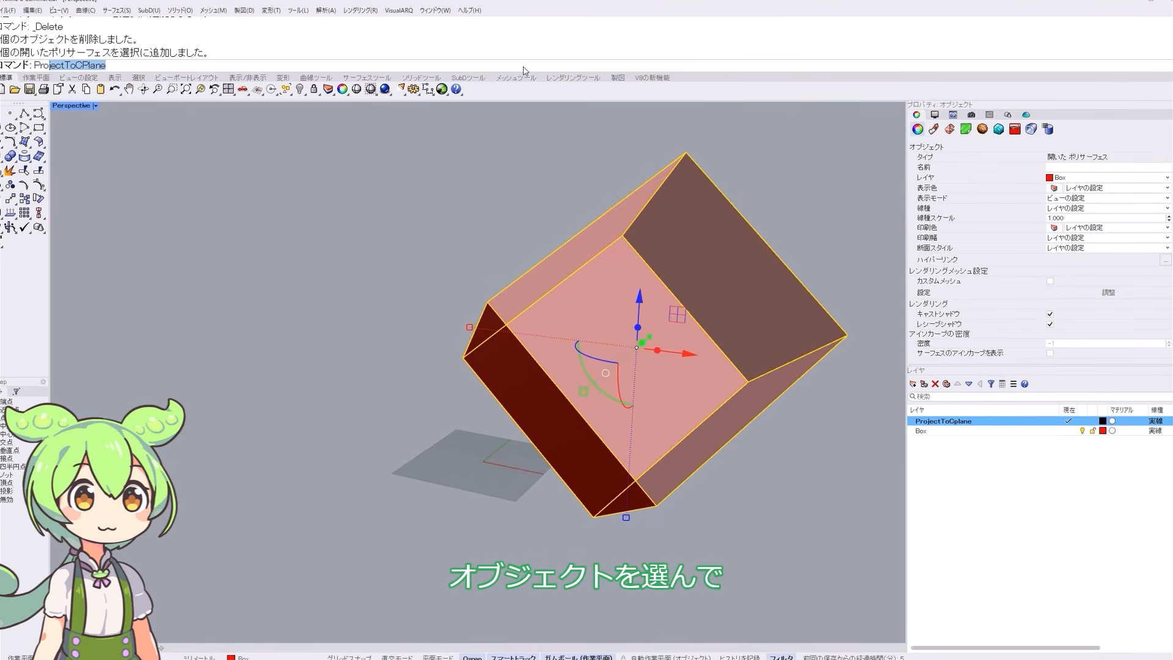
key("Return")
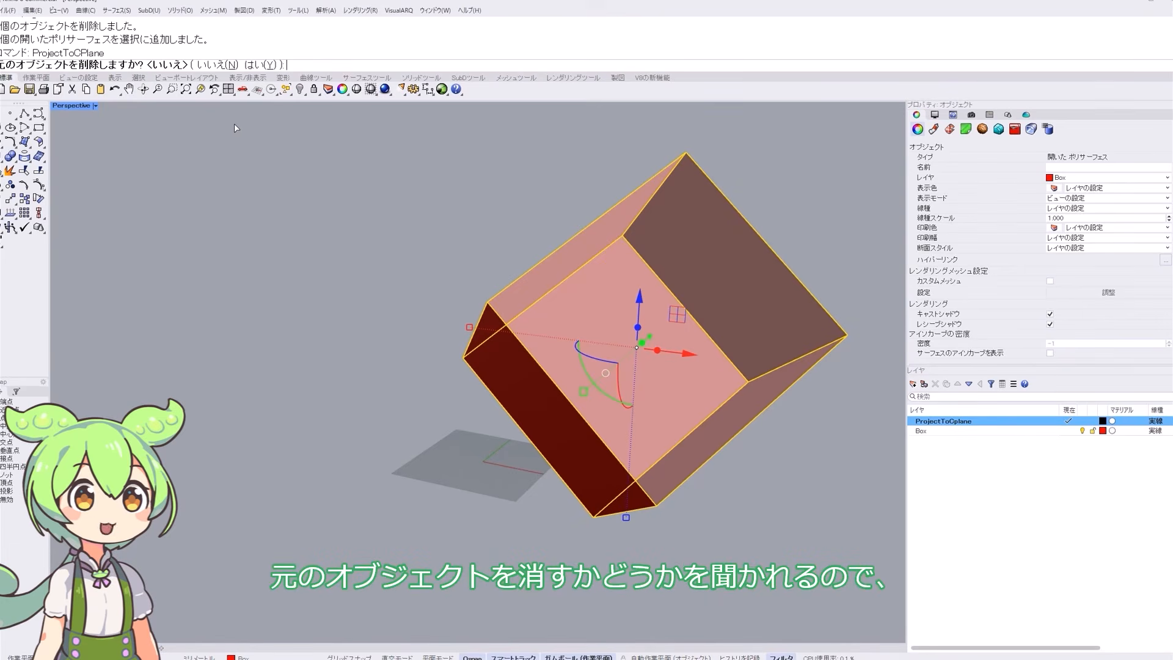
left_click(214, 65)
left_click(745, 471)
right_click_drag(737, 464, 742, 519)
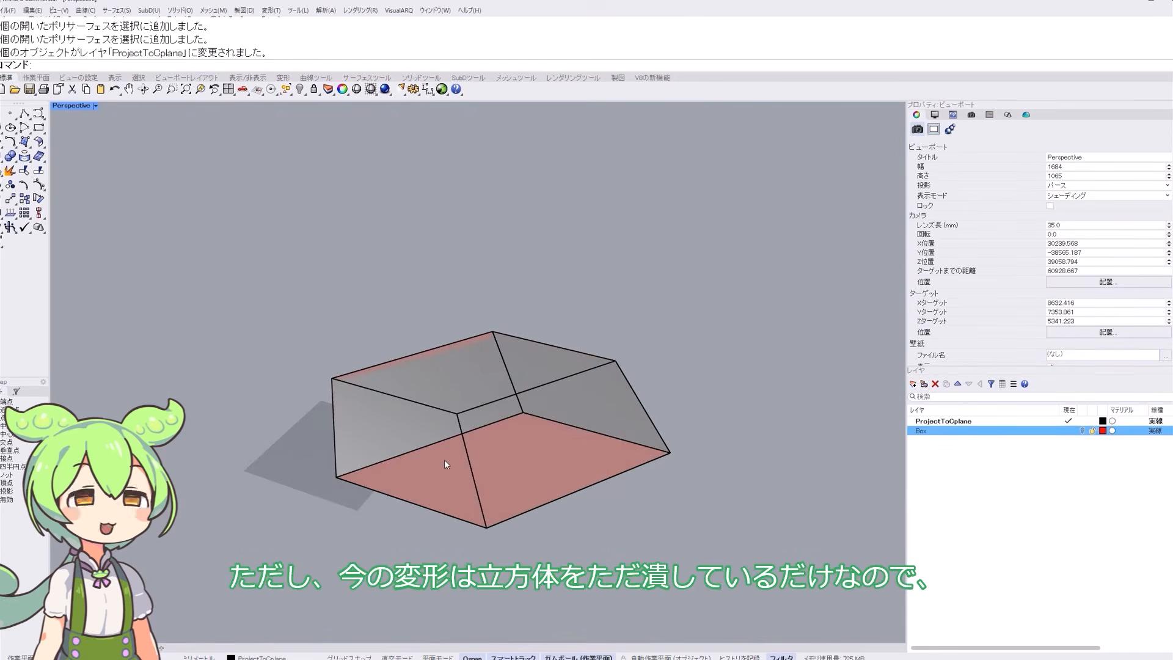
- Explode the flattened box polysurface into separate surfaces, and turn the Box layer back on
right_click_drag(444, 459, 558, 453, "shift")
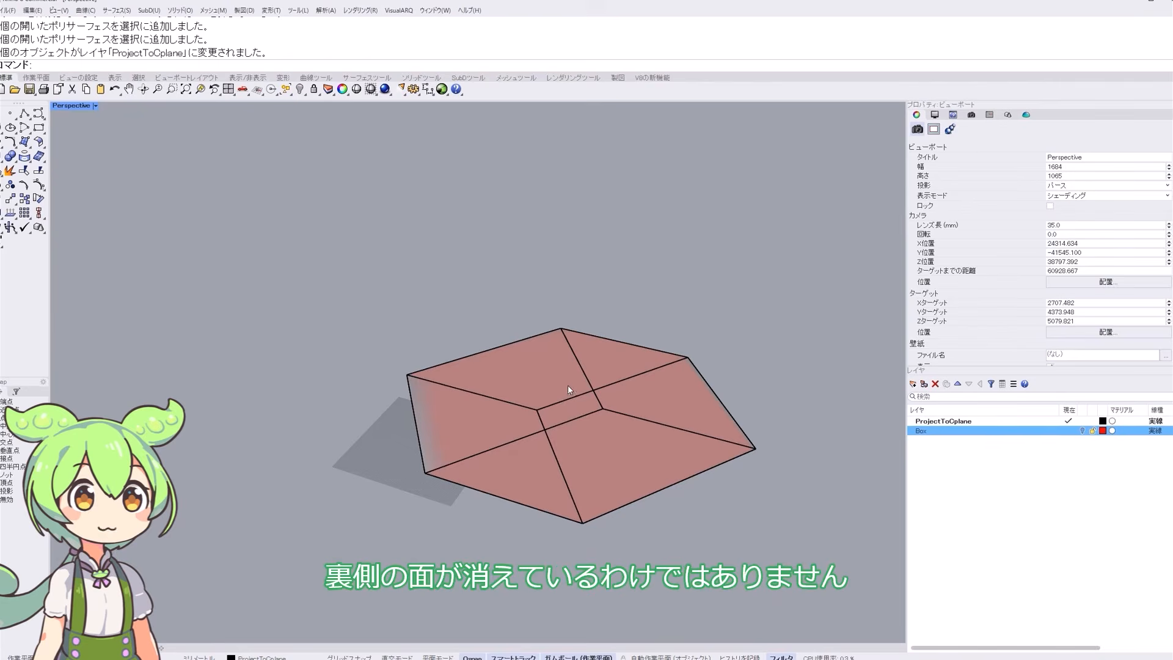
left_click(554, 377)
type("Explode")
key("Return")
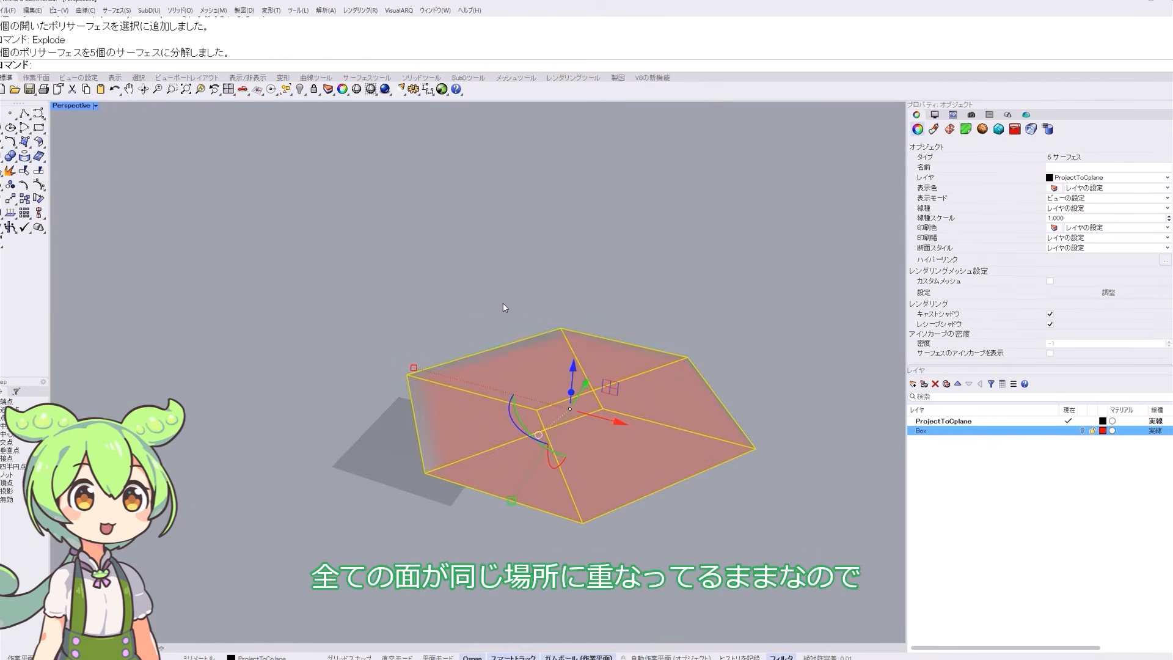
left_click(504, 307)
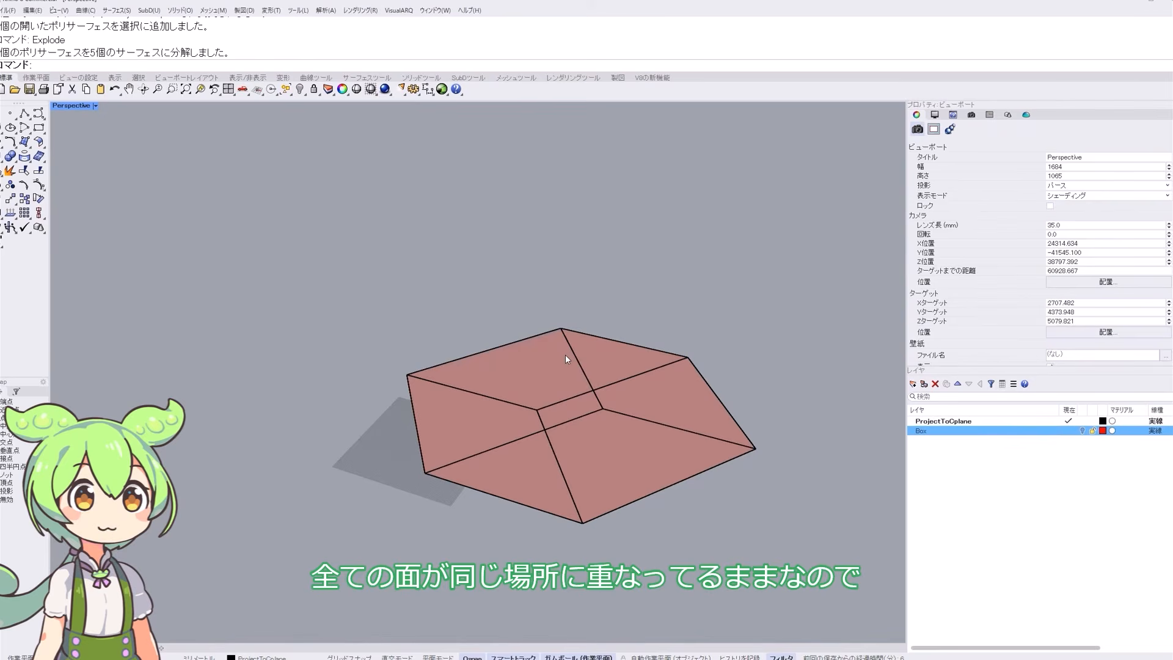
left_click(1081, 430)
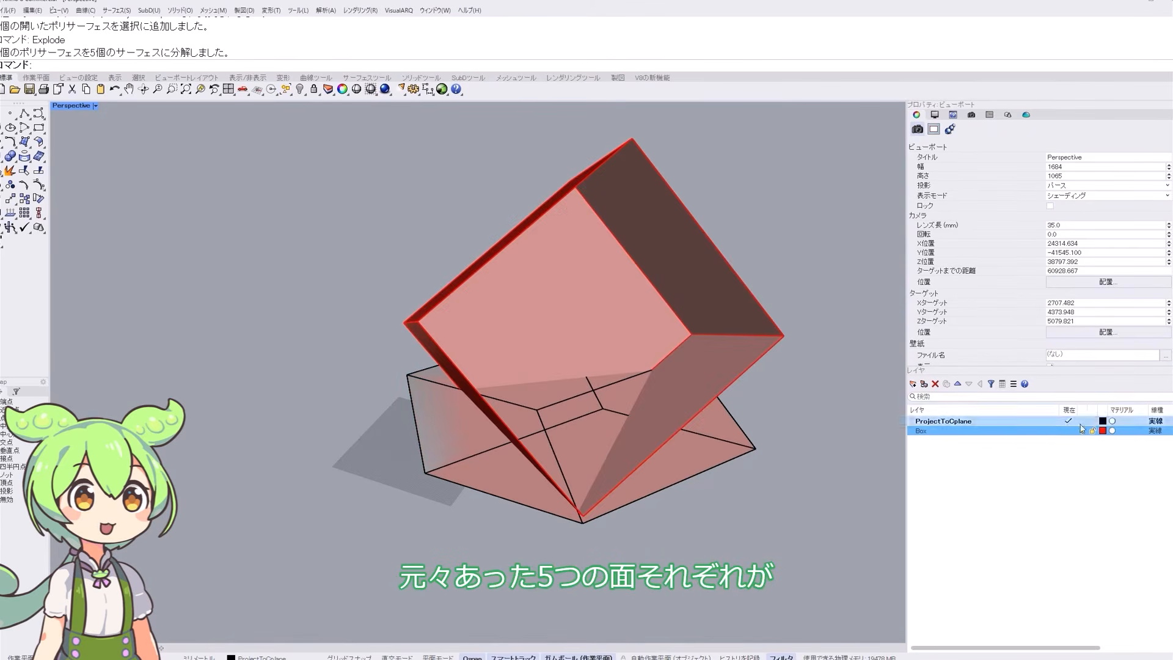
- Turn off the Box layer and inspect the overlapping surfaces of the flattened, exploded box individually
left_click(1081, 431)
left_click(562, 362)
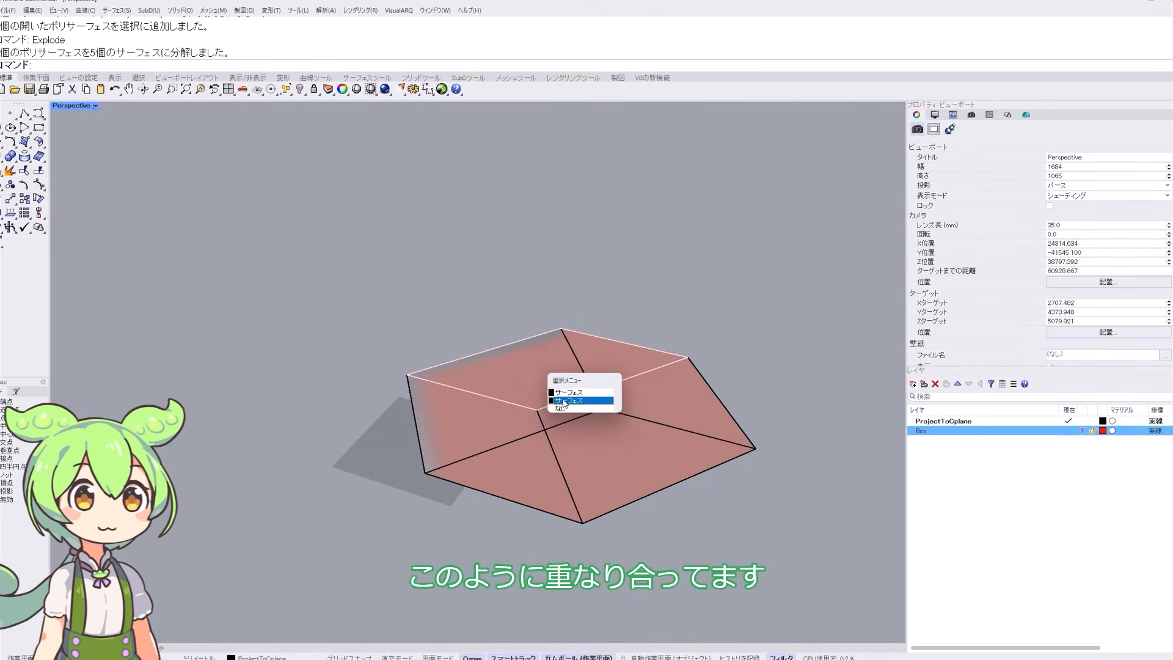
left_click(560, 408)
left_click(628, 384)
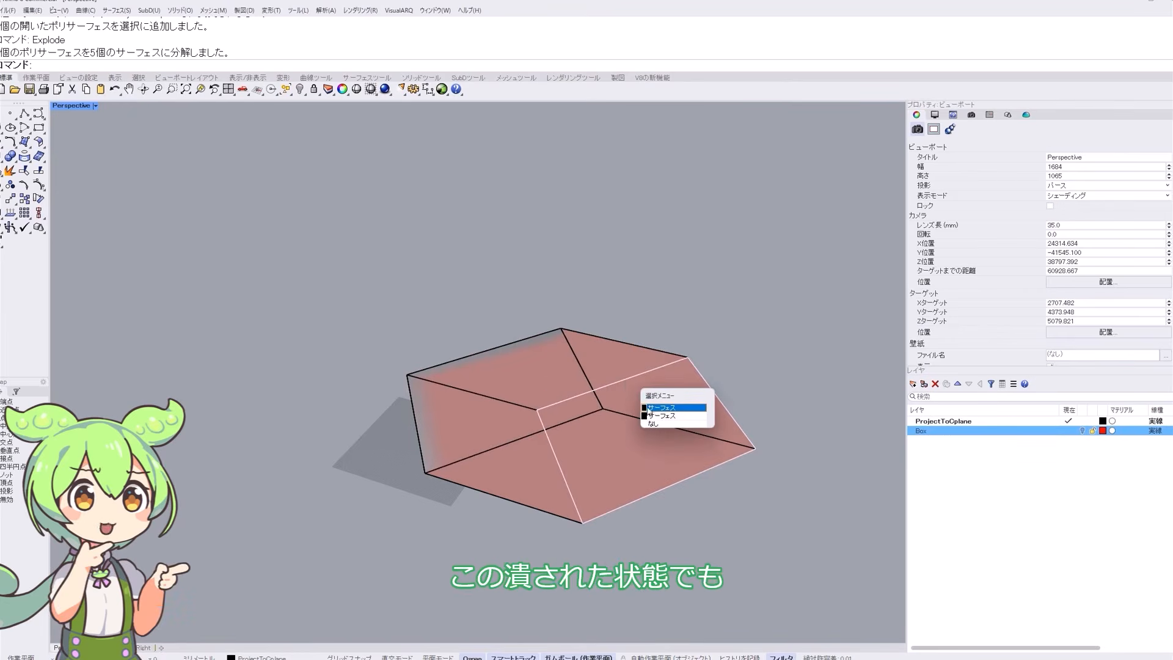
left_click(619, 404)
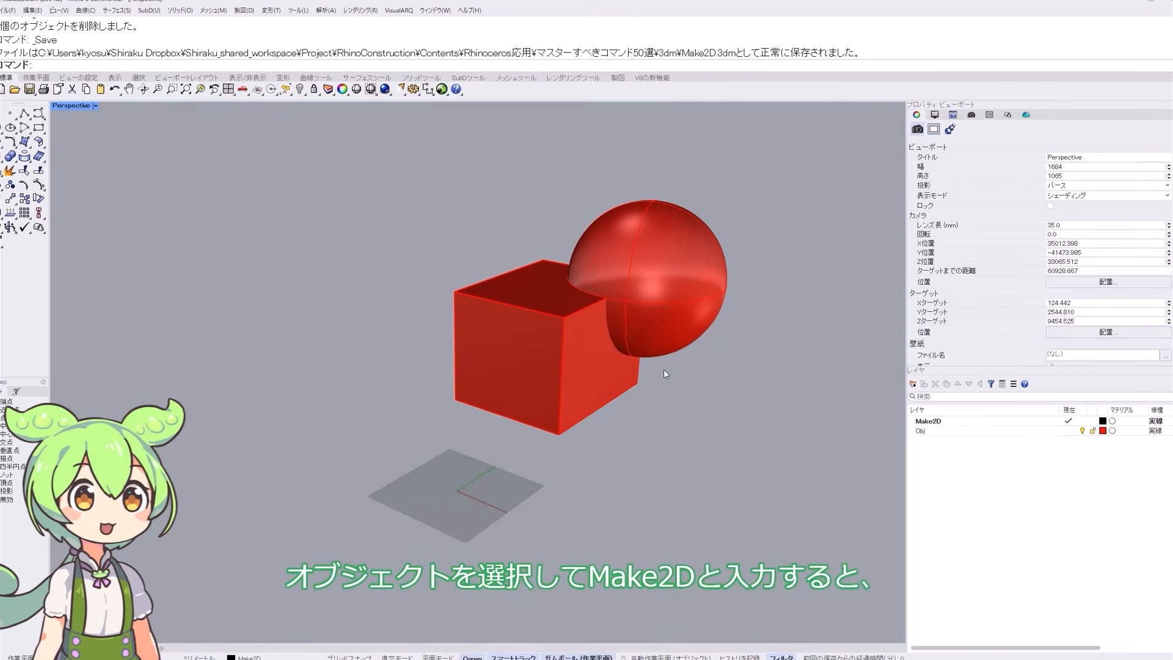
- Create a Make2D drawing of the box and sphere with View projection, hidden lines off and grouped output on layer Make2D
left_click_drag(664, 369, 596, 104)
type("Make2D")
key("Return")
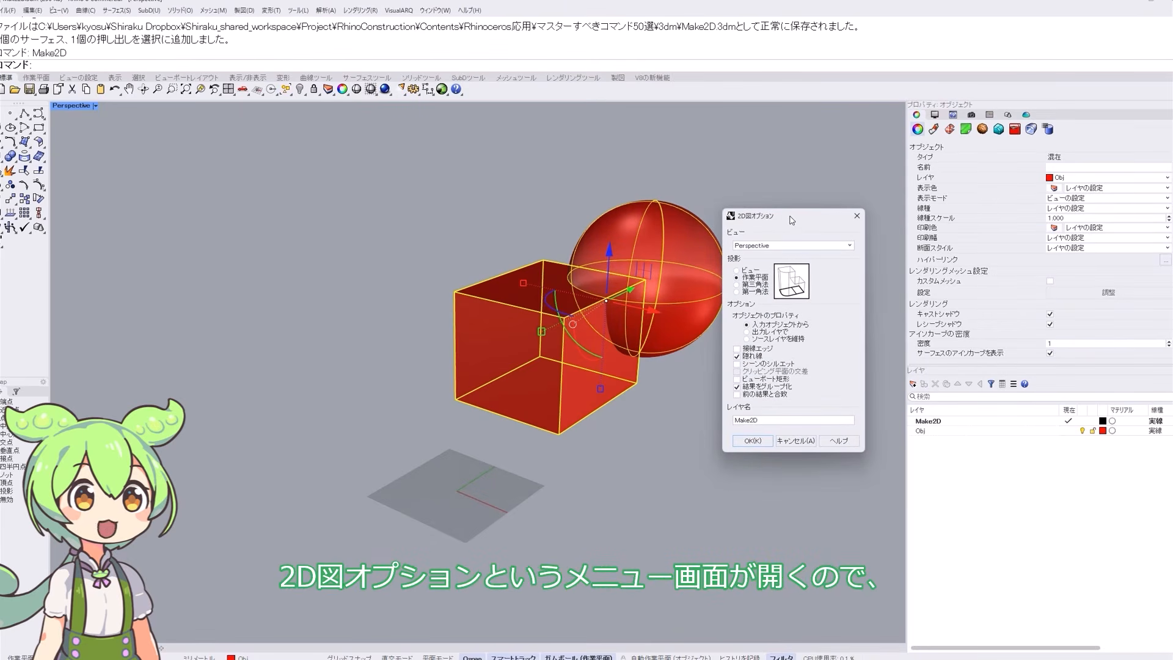
left_click_drag(791, 219, 785, 213)
left_click(732, 264)
left_click(732, 271)
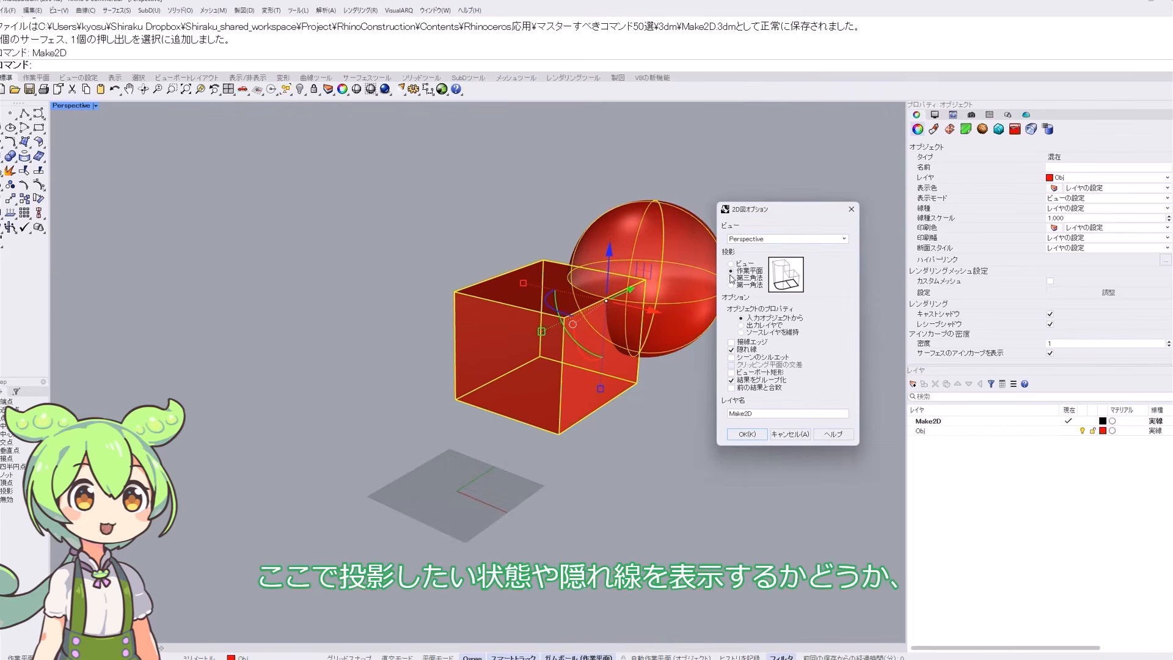
left_click(731, 351)
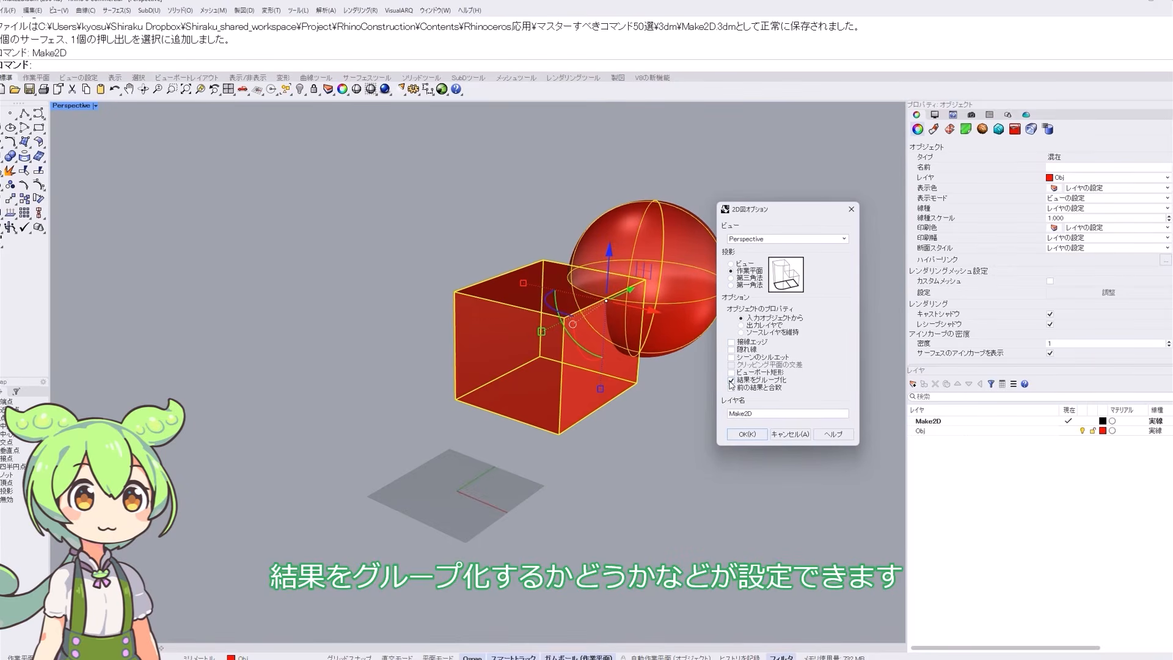
left_click(733, 264)
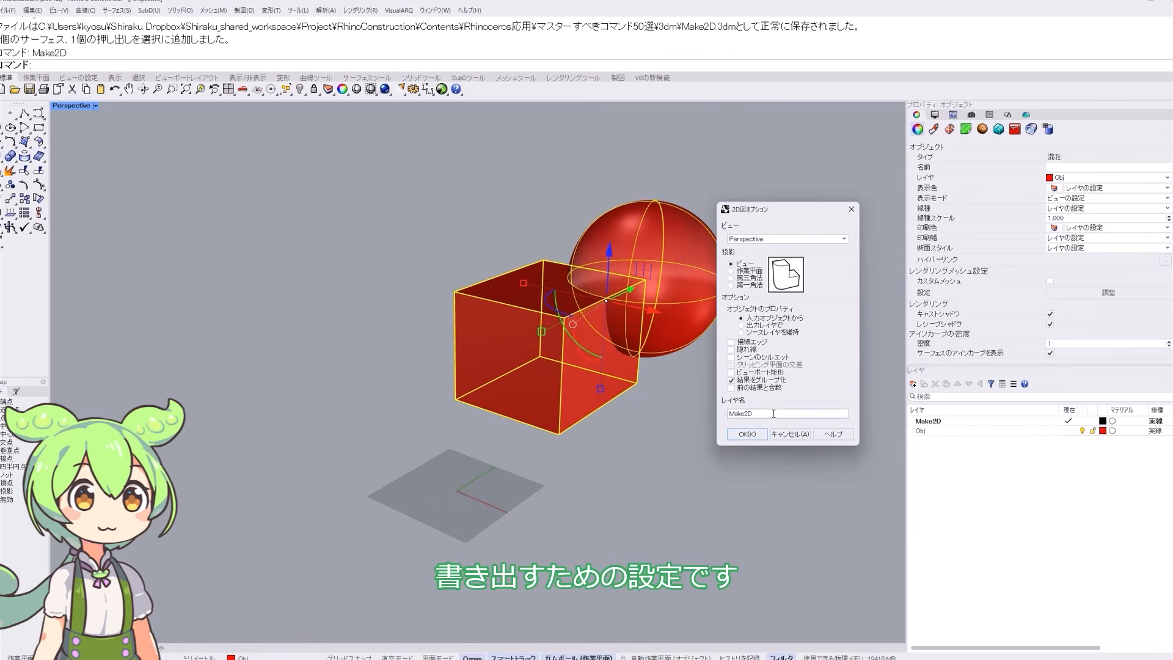
left_click(747, 434)
- Compare the generated 2D outline with the original box and sphere from several angles
scroll(561, 438, "down", 3)
right_click_drag(561, 438, 517, 433)
scroll(398, 419, "up", 4)
right_click_drag(517, 434, 292, 375, "shift")
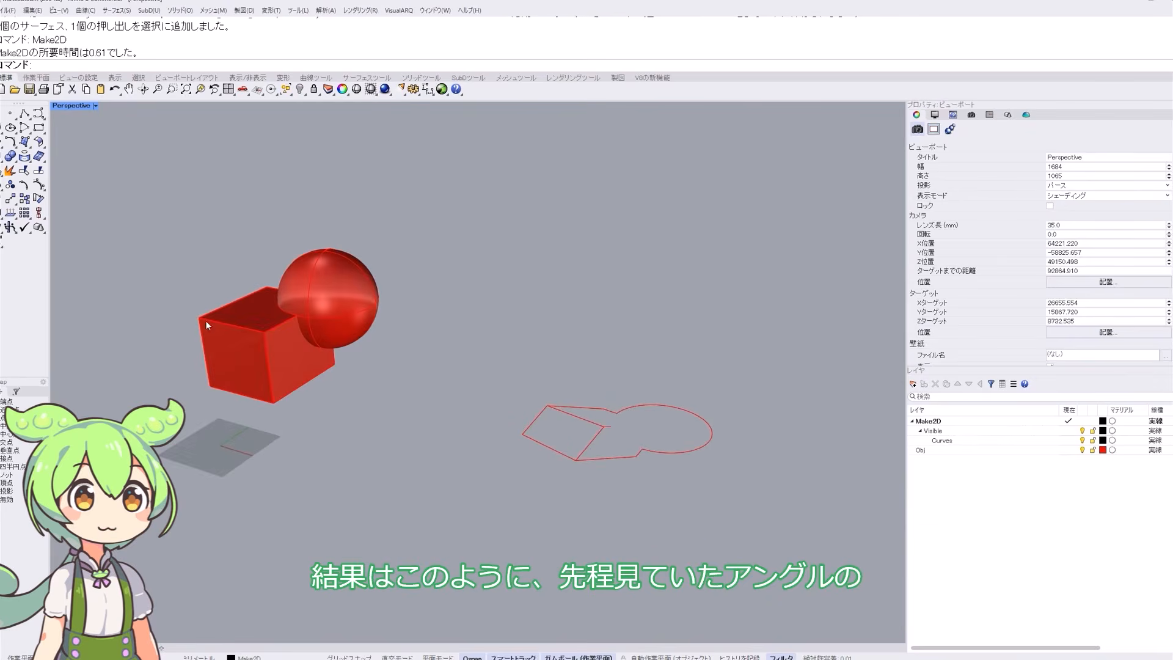
right_click_drag(538, 421, 592, 538)
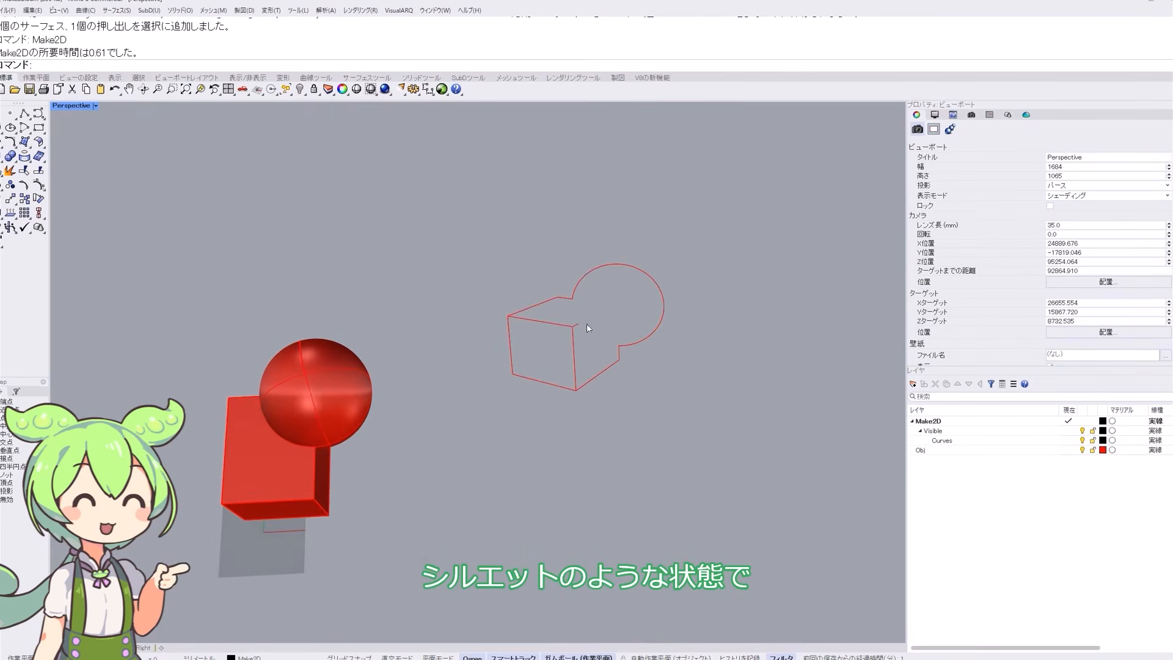
scroll(586, 325, "up", 4)
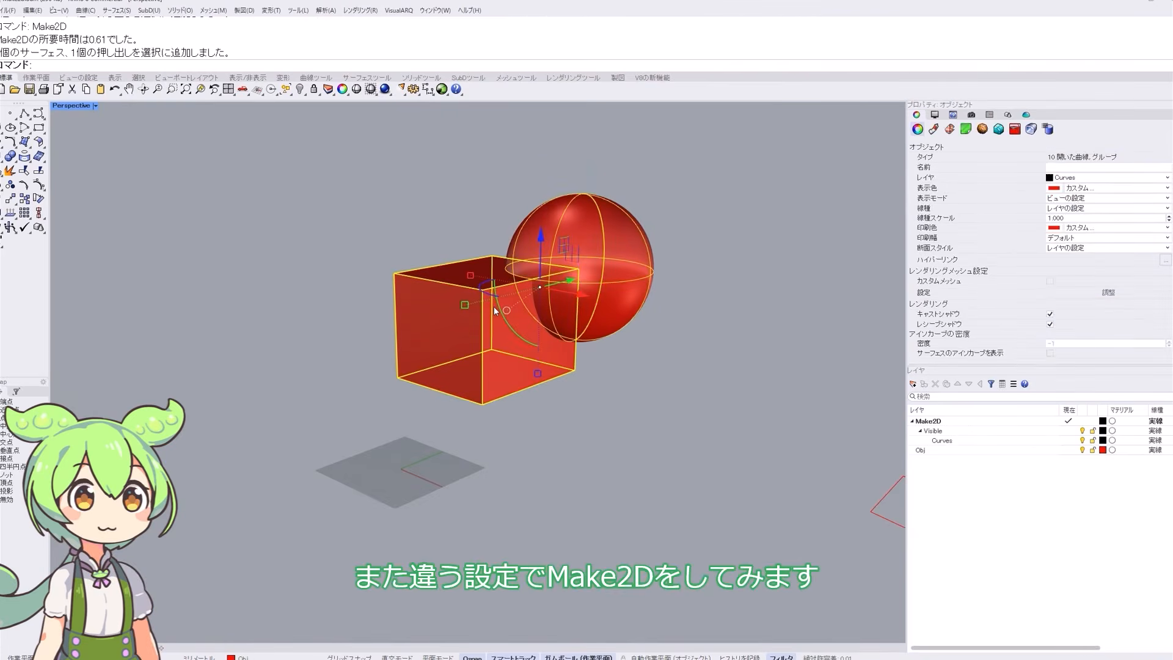
- Run Make2D on the box and sphere again with construction plane projection and hidden lines included
right_click(577, 160)
left_click(601, 158)
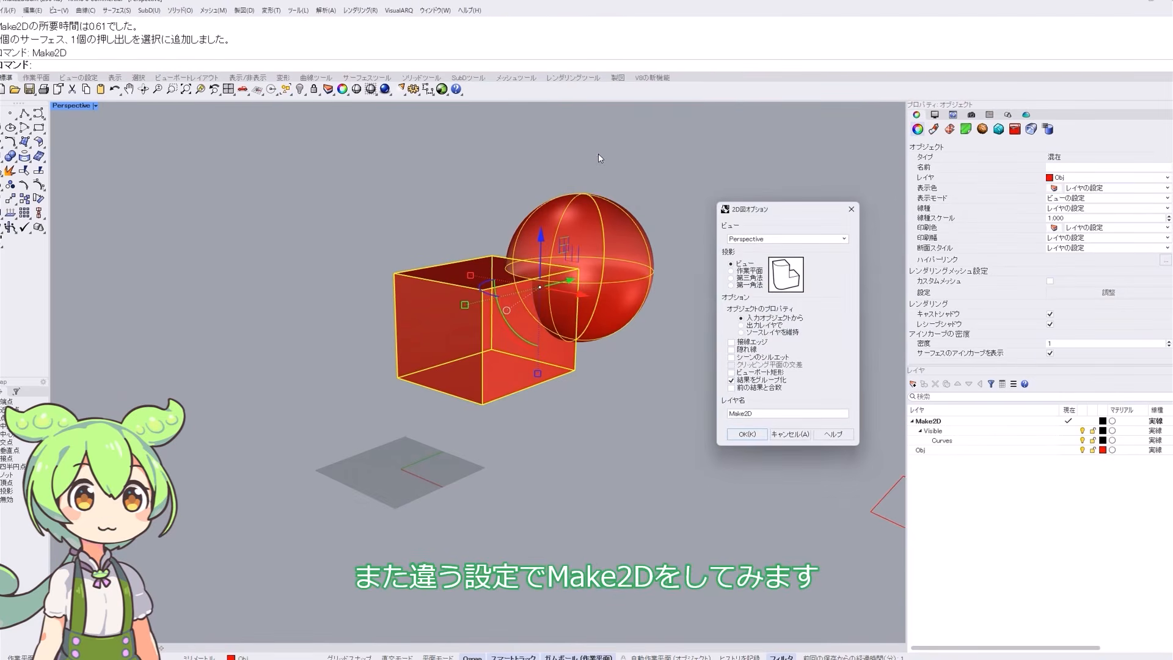
left_click(732, 272)
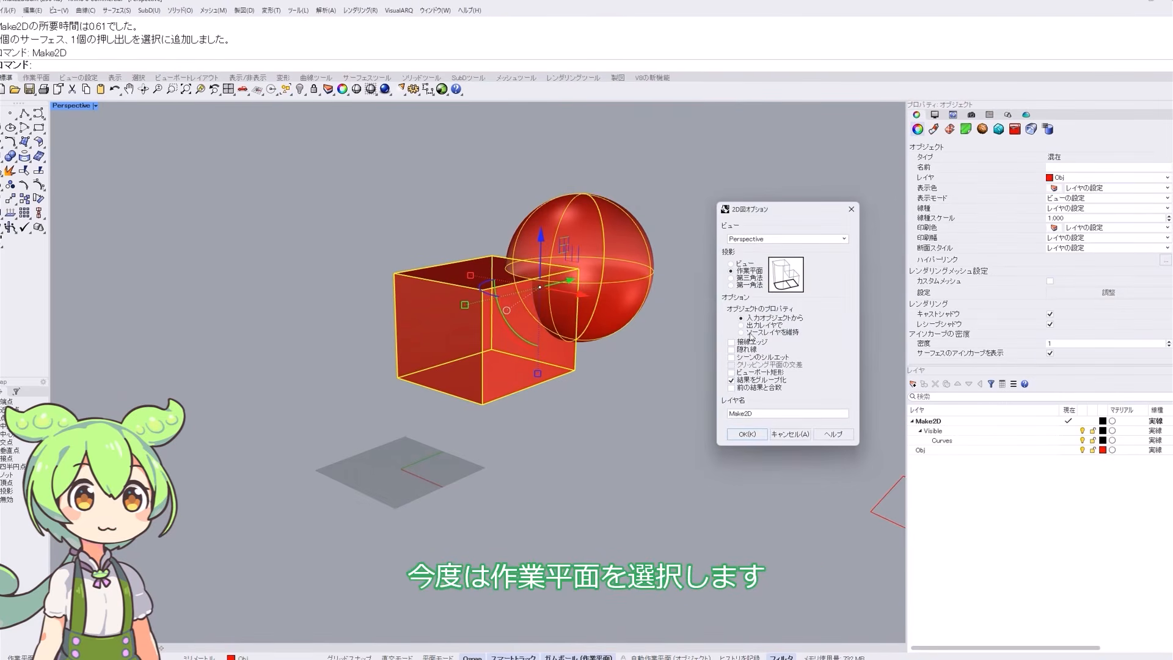
left_click(731, 350)
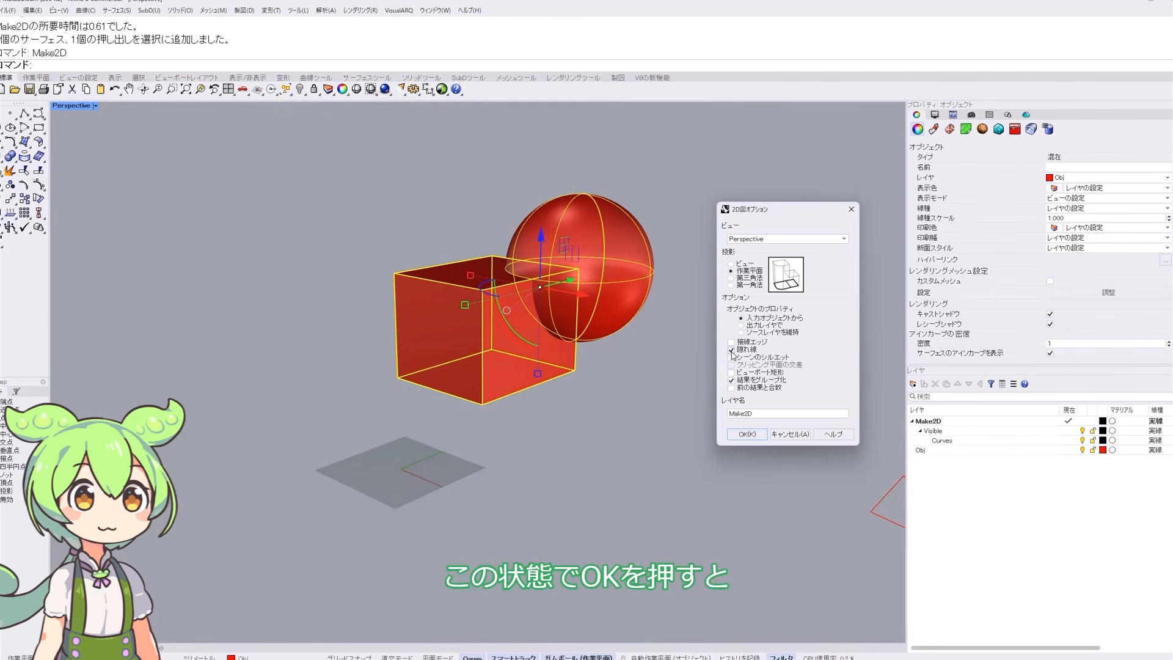
left_click(746, 434)
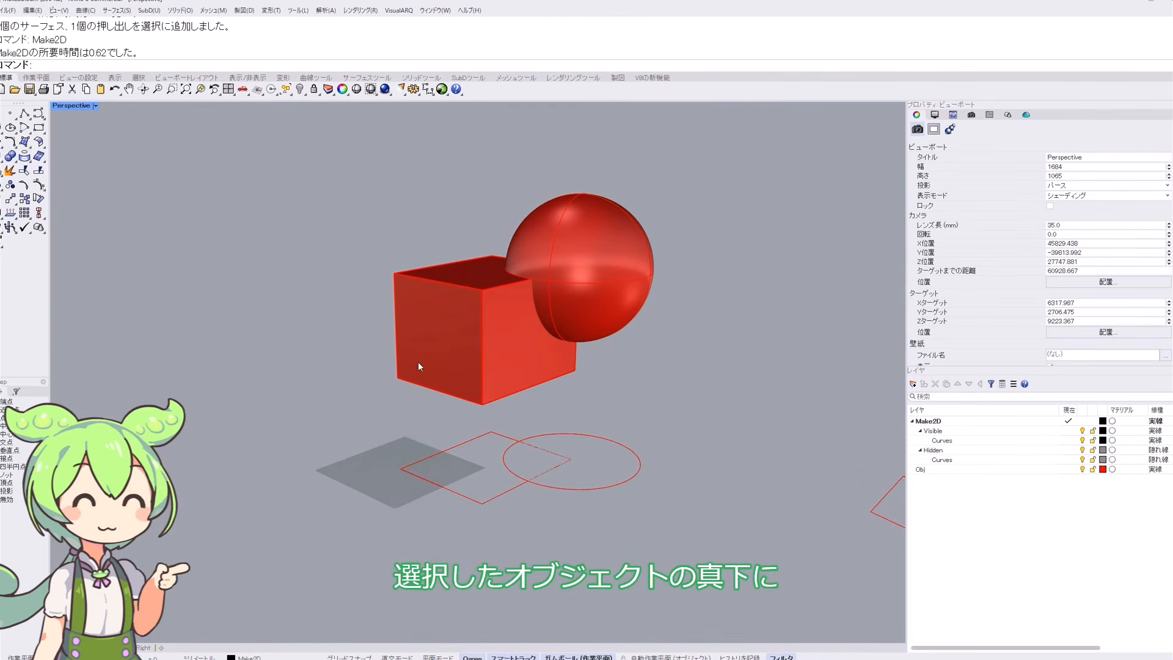
- Inspect the visible and hidden lines of the projected drawing beneath the objects, and turn off the Hidden layer
scroll(544, 348, "up", 5)
right_click_drag(609, 454, 607, 492)
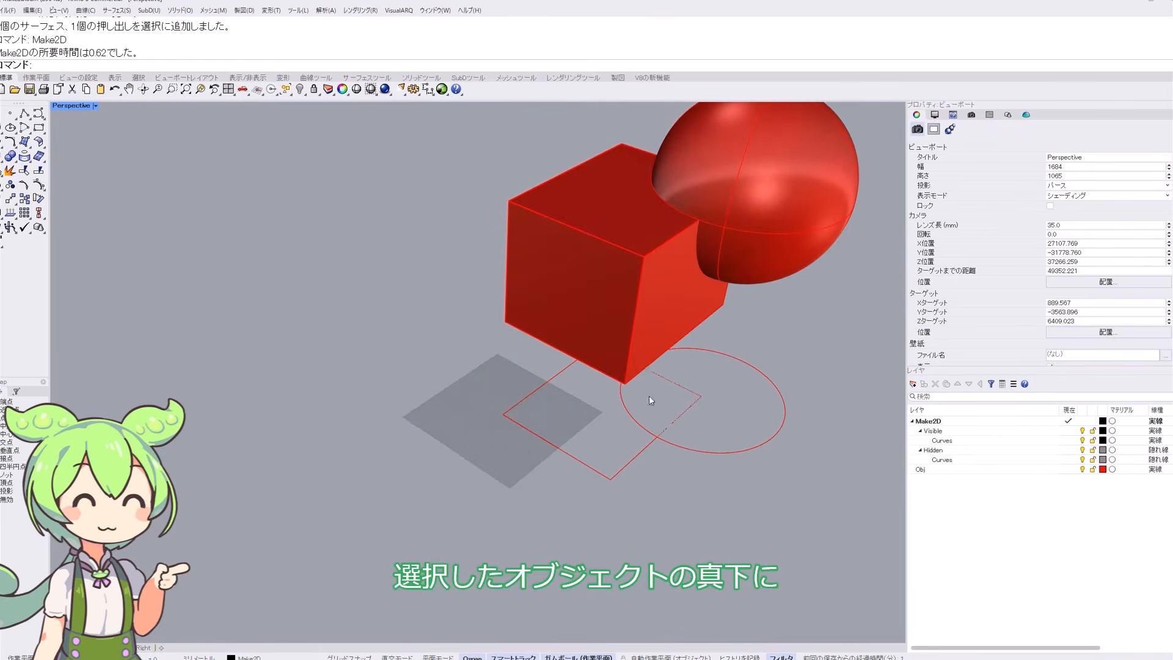
right_click_drag(728, 473, 636, 431)
scroll(633, 428, "up", 5)
left_click(567, 426)
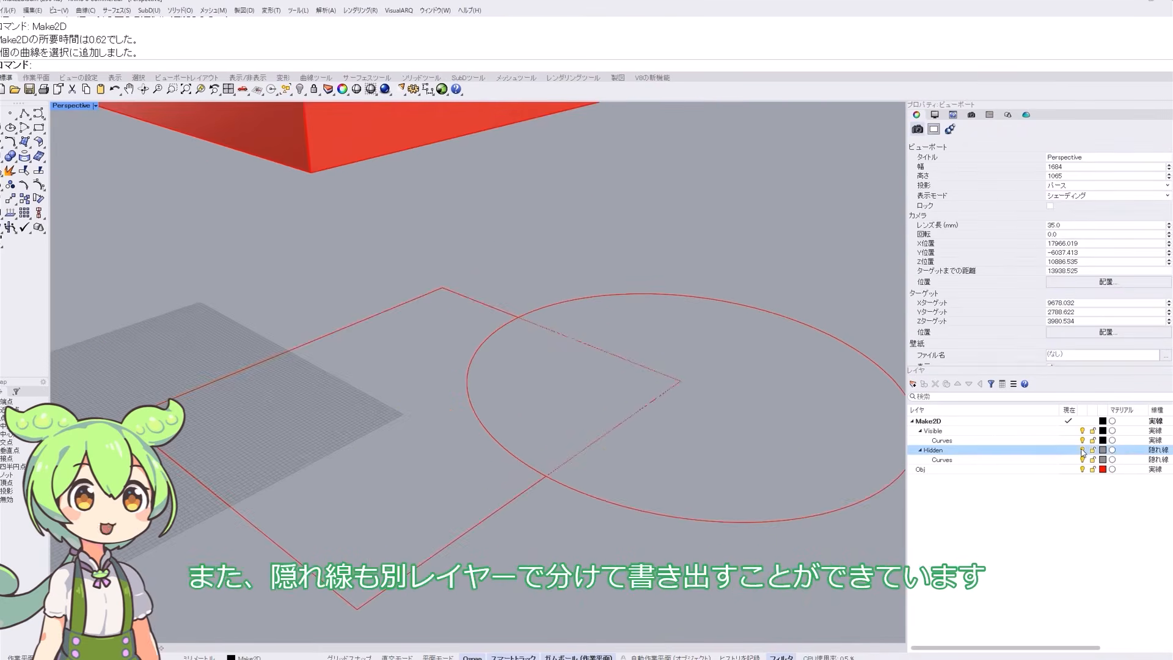
left_click(933, 449)
left_click(1083, 450)
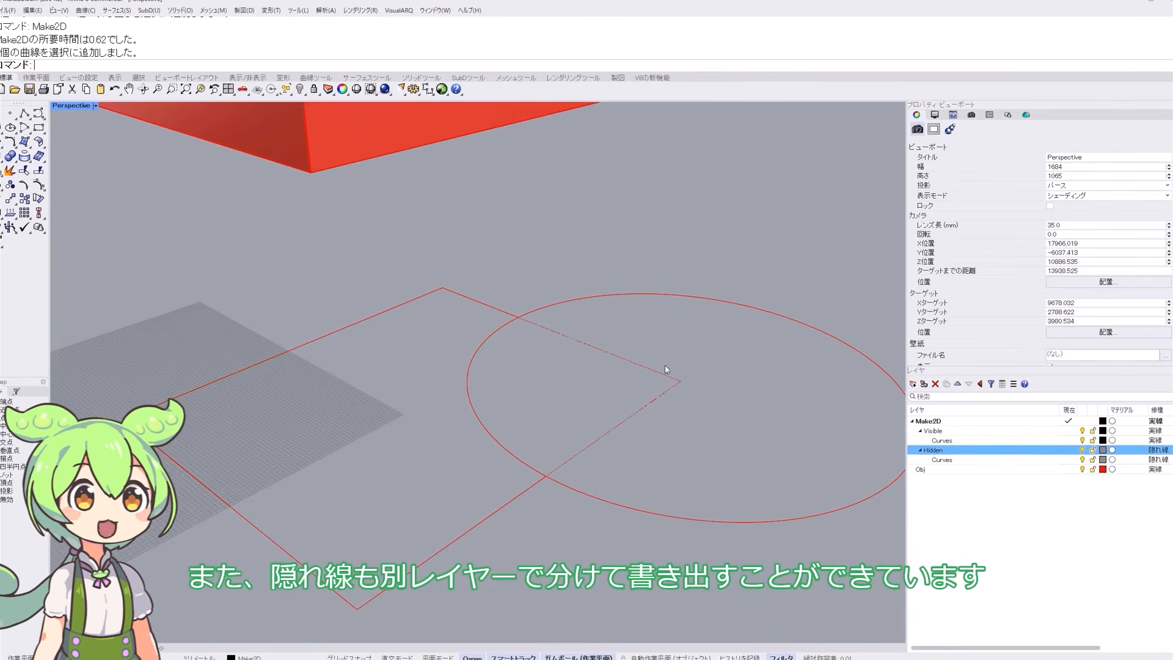
scroll(528, 432, "down", 5)
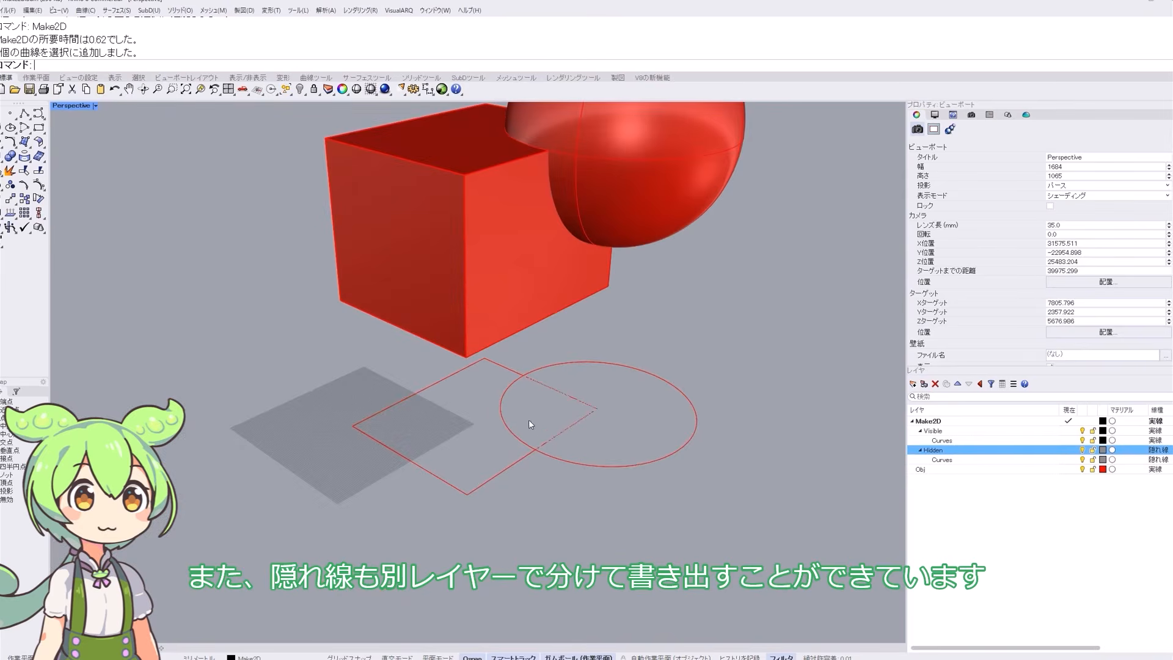
left_click(1083, 451)
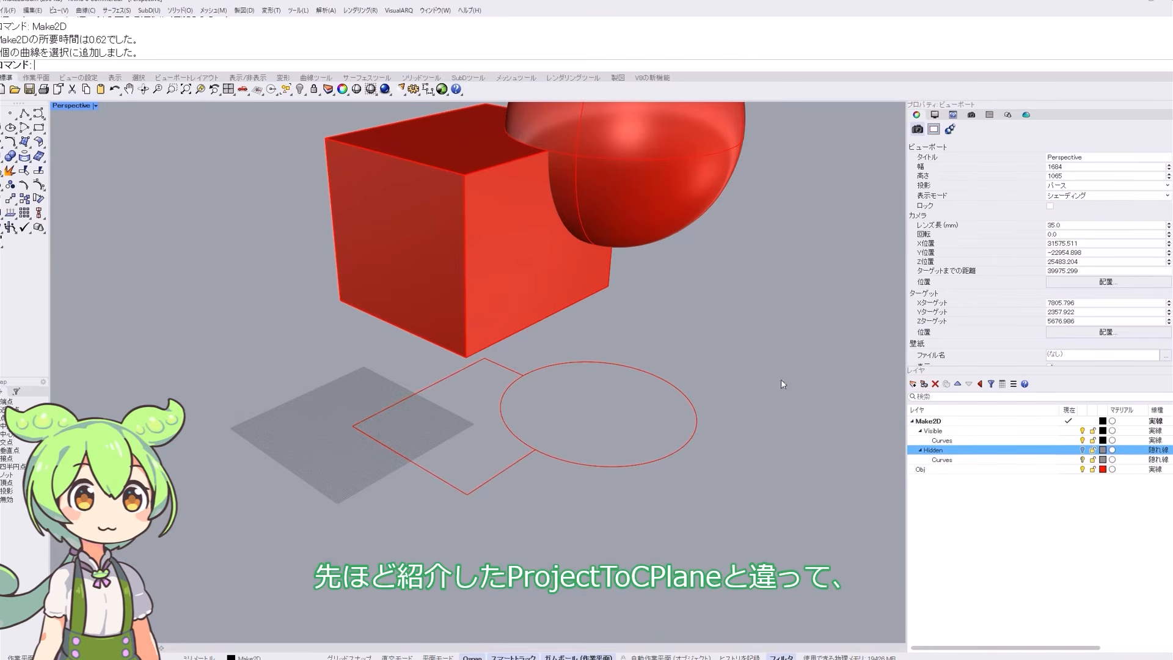
scroll(546, 423, "down", 8)
scroll(538, 410, "up", 4)
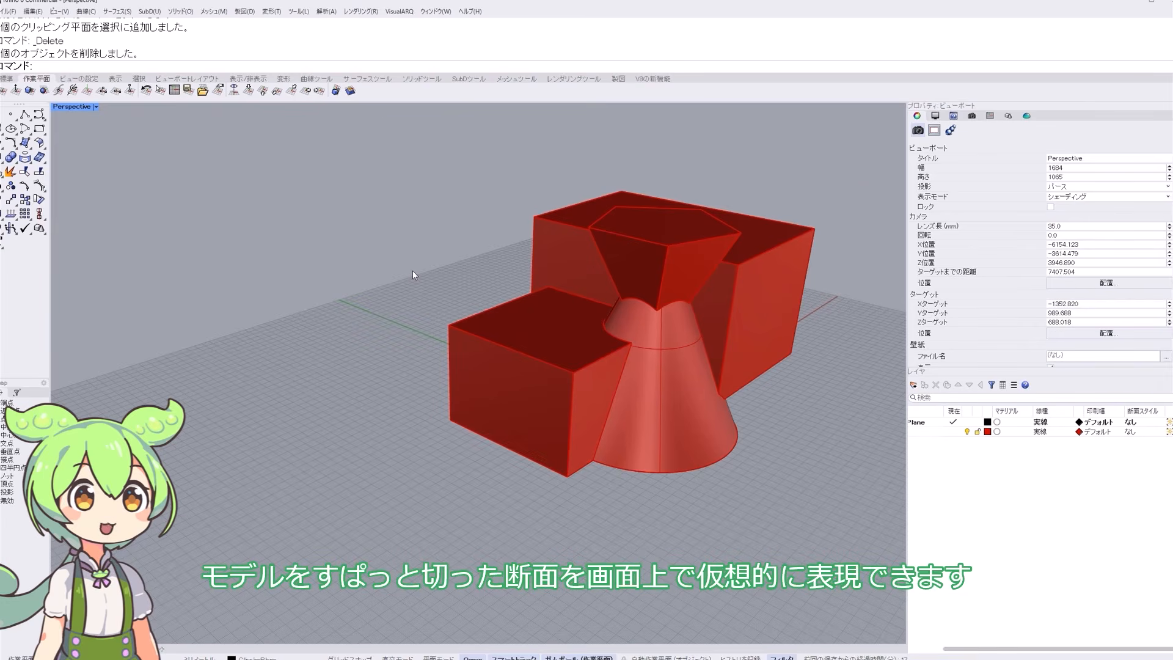
- Place a small rectangular clipping plane beside the model in the Top view with ClippingPlane
type("ClippingPlane")
key("Return")
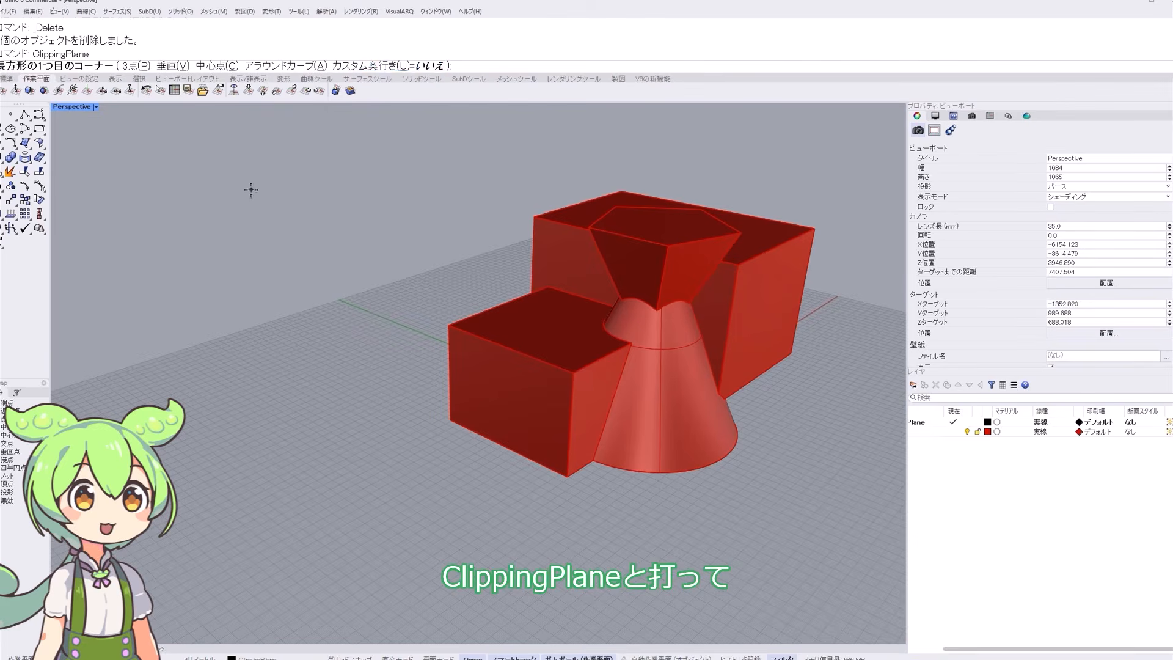
key("ctrl+F1")
left_click(312, 267)
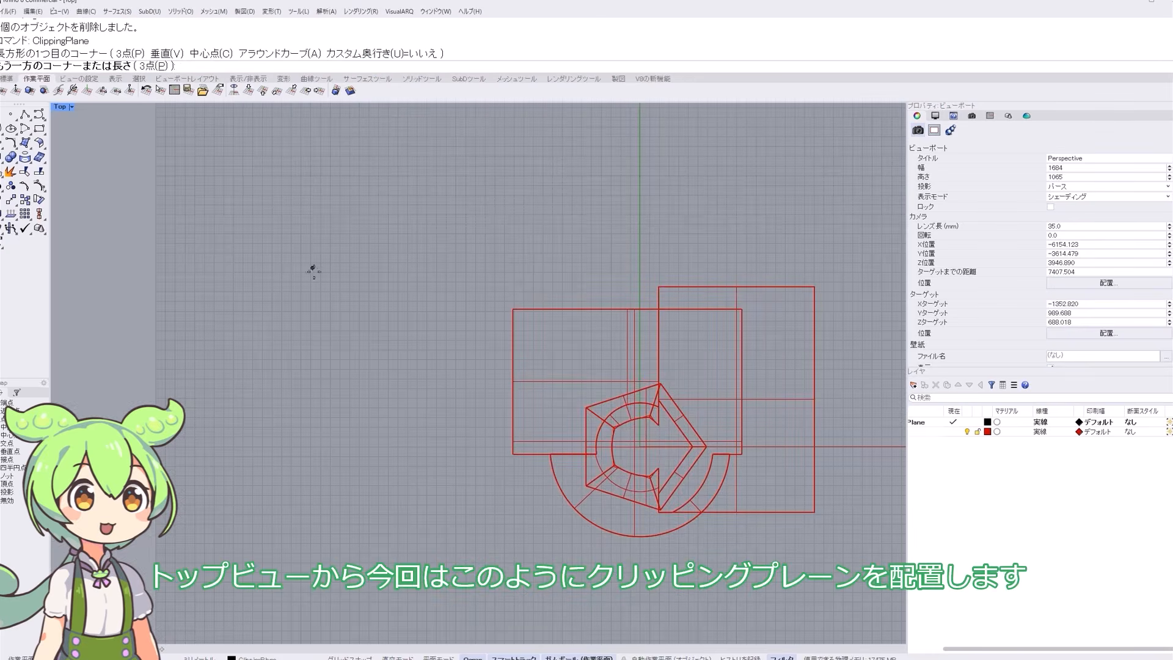
left_click(426, 379)
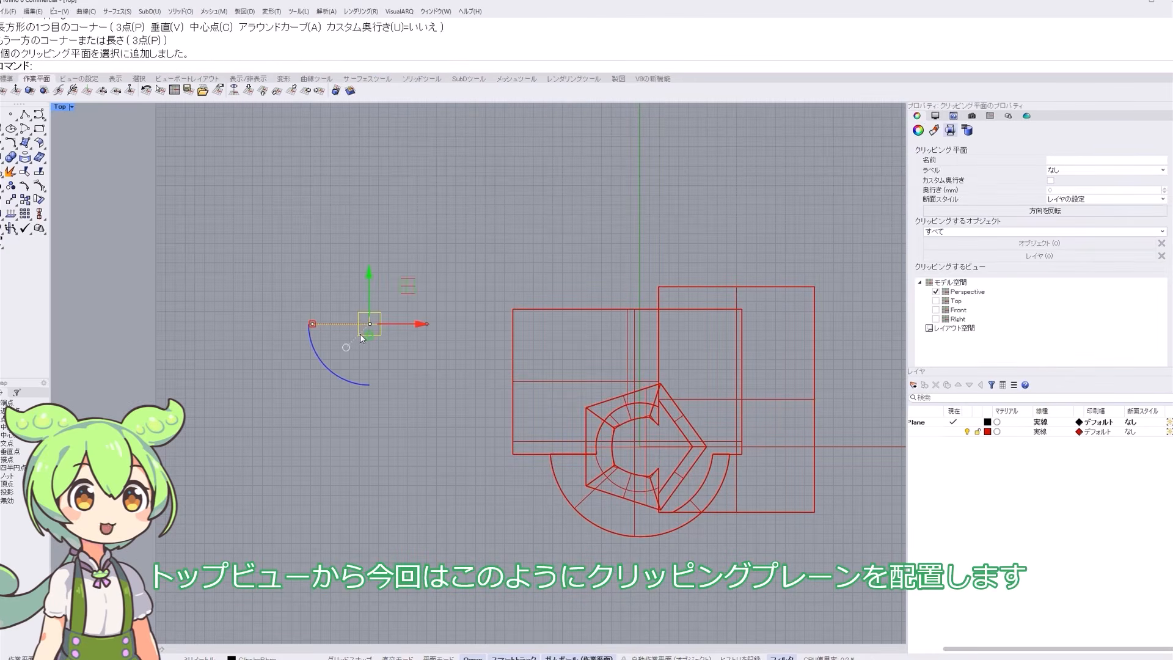
- Move the clipping plane vertically in the Perspective view to cut the model at different heights
key("ctrl+F4")
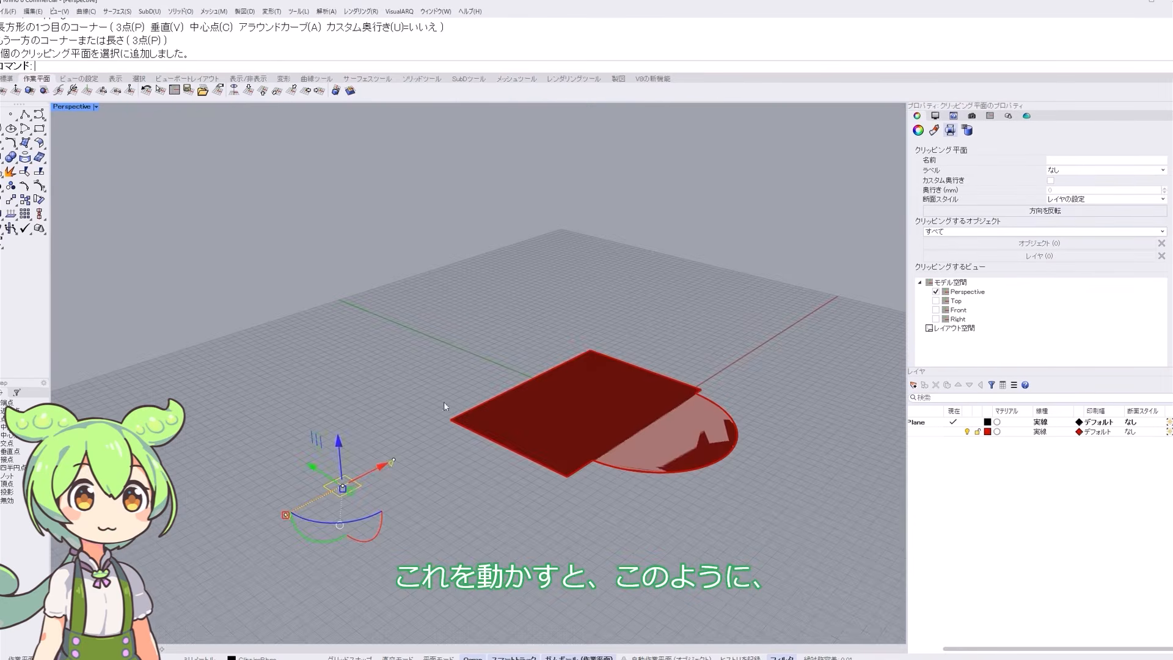
left_click_drag(342, 445, 330, 245)
left_click_drag(362, 338, 367, 285)
- Try rotating the clipping plane to cut the model at an angle, and undo the trial transformations
left_click_drag(302, 262, 371, 361)
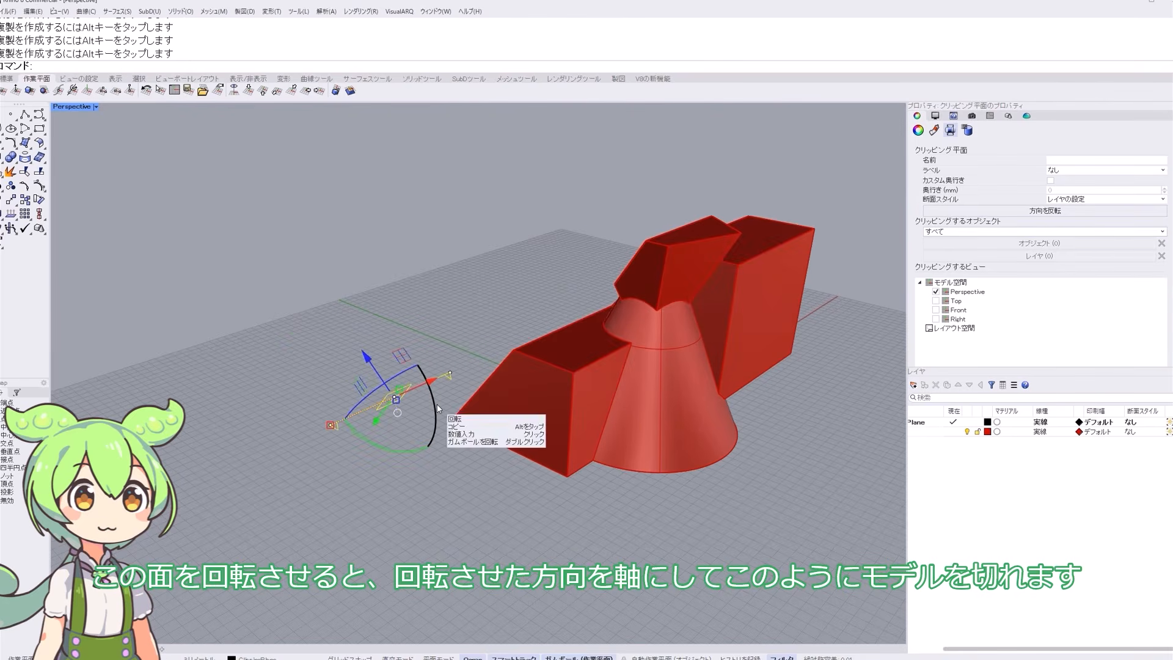
key("ctrl+z")
key("ctrl+z")
- Give the clipping plane a custom depth of 200 mm and lower it through the model
left_click(1050, 182)
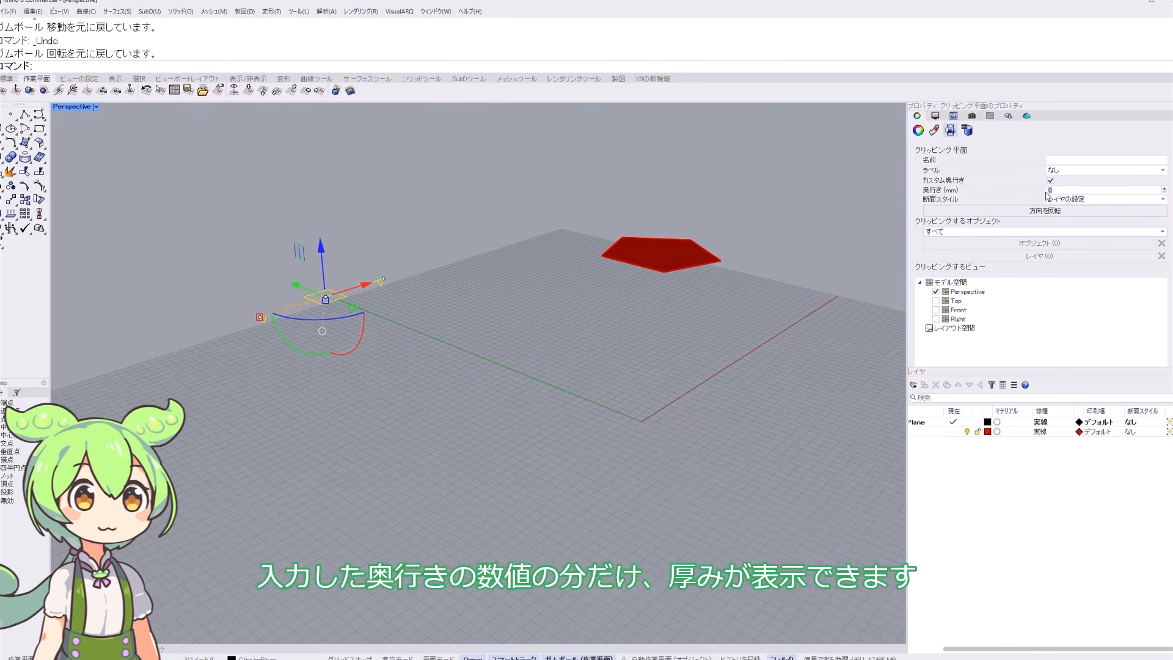
type("200")
key("Return")
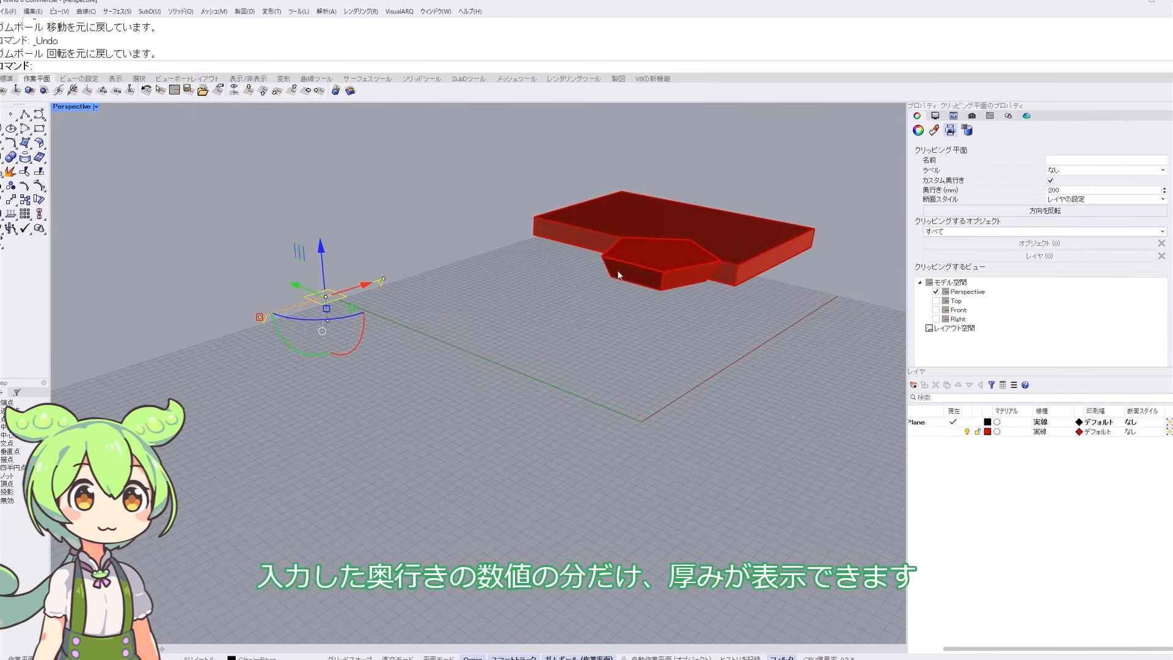
left_click_drag(321, 250, 585, 273)
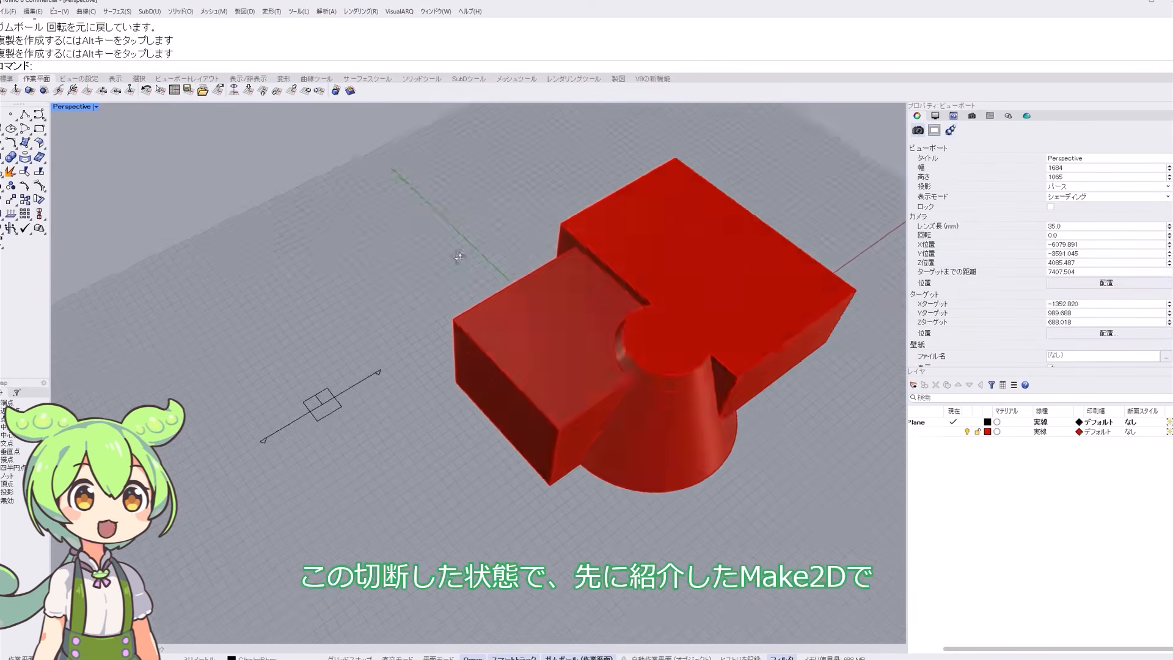
- Add a second, vertical clipping plane by copying the horizontal one, so the model is also cut from the side
right_click_drag(427, 268, 453, 280)
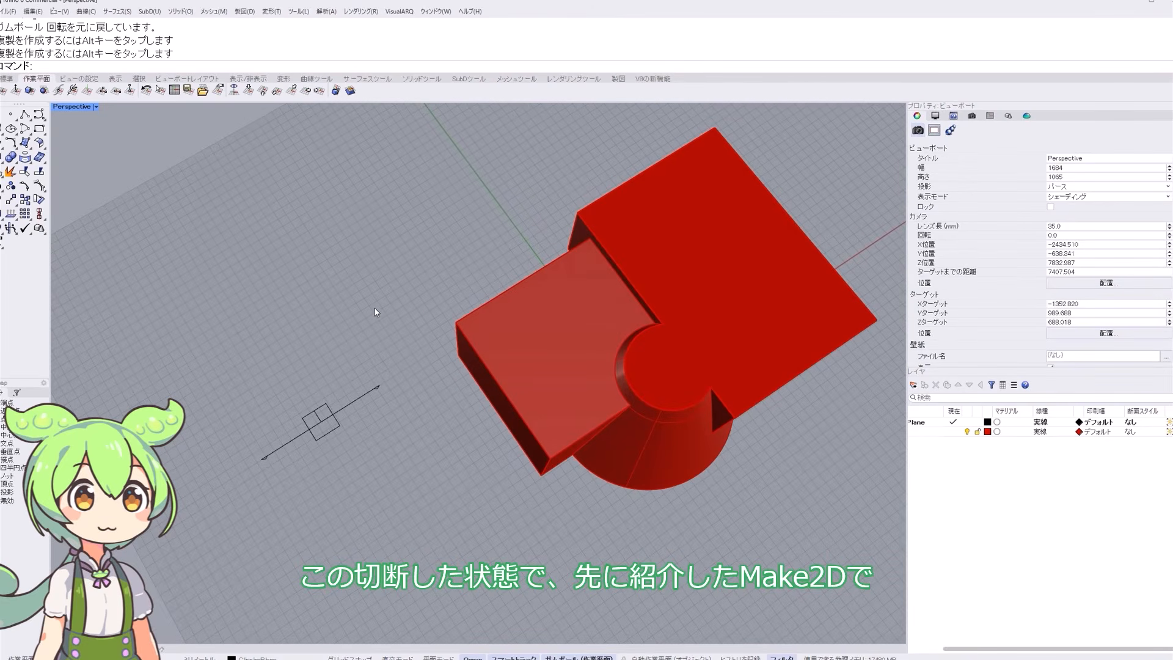
scroll(374, 308, "down", 2)
scroll(541, 288, "up", 2)
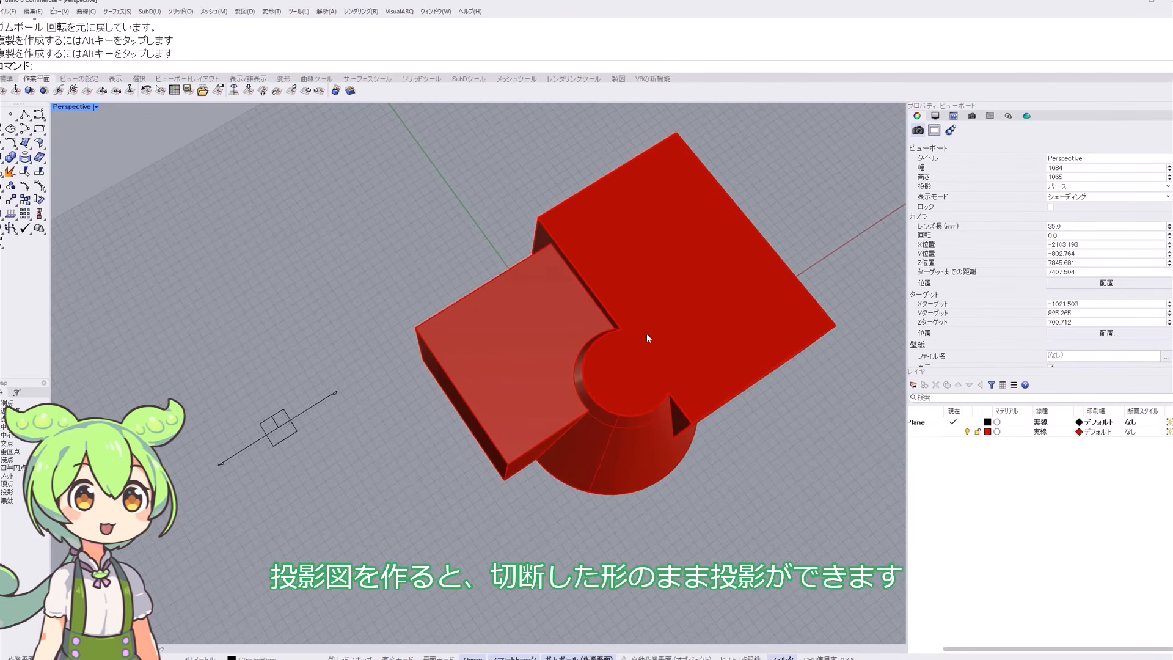
right_click_drag(494, 339, 466, 369)
scroll(464, 355, "down", 6)
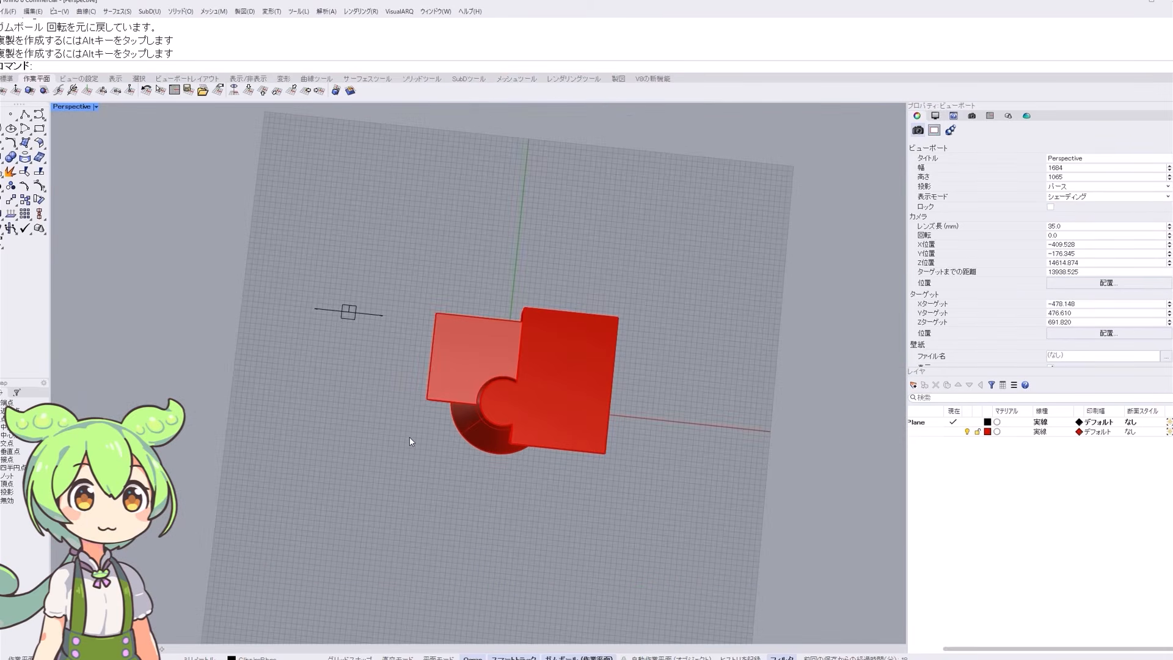
right_click_drag(353, 408, 360, 385)
left_click(360, 386)
left_click_drag(343, 374, 237, 385, "alt")
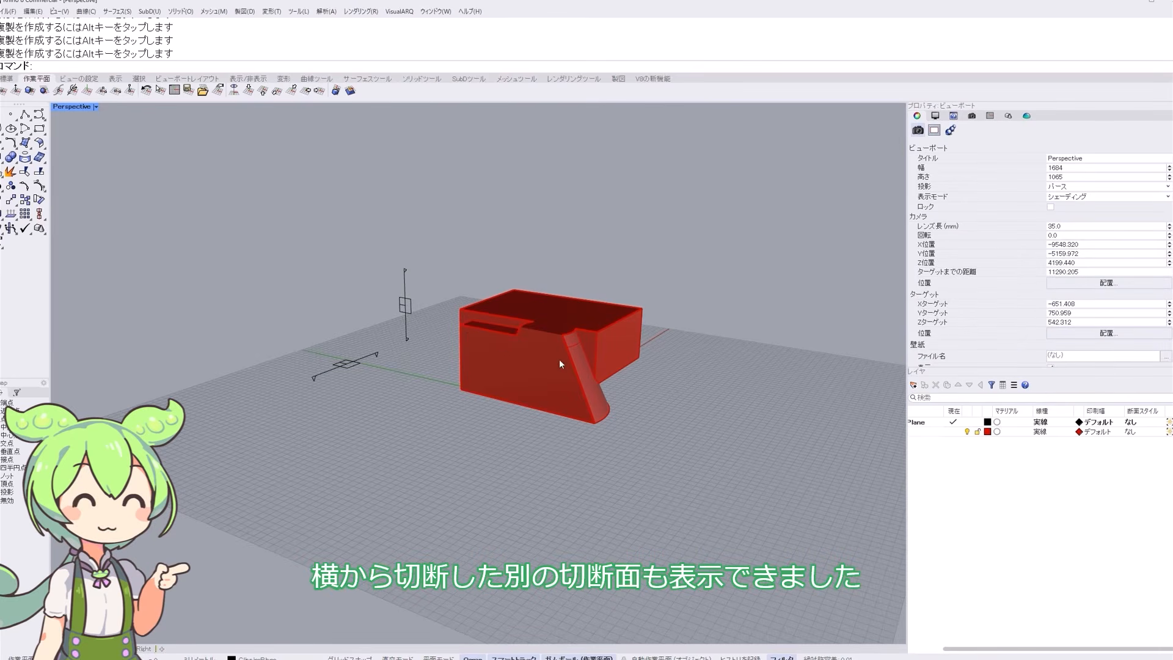
mouse_move(613, 353)
right_mouse_down()
mouse_move(648, 354)
mouse_move(580, 350)
mouse_move(596, 349)
right_mouse_up()
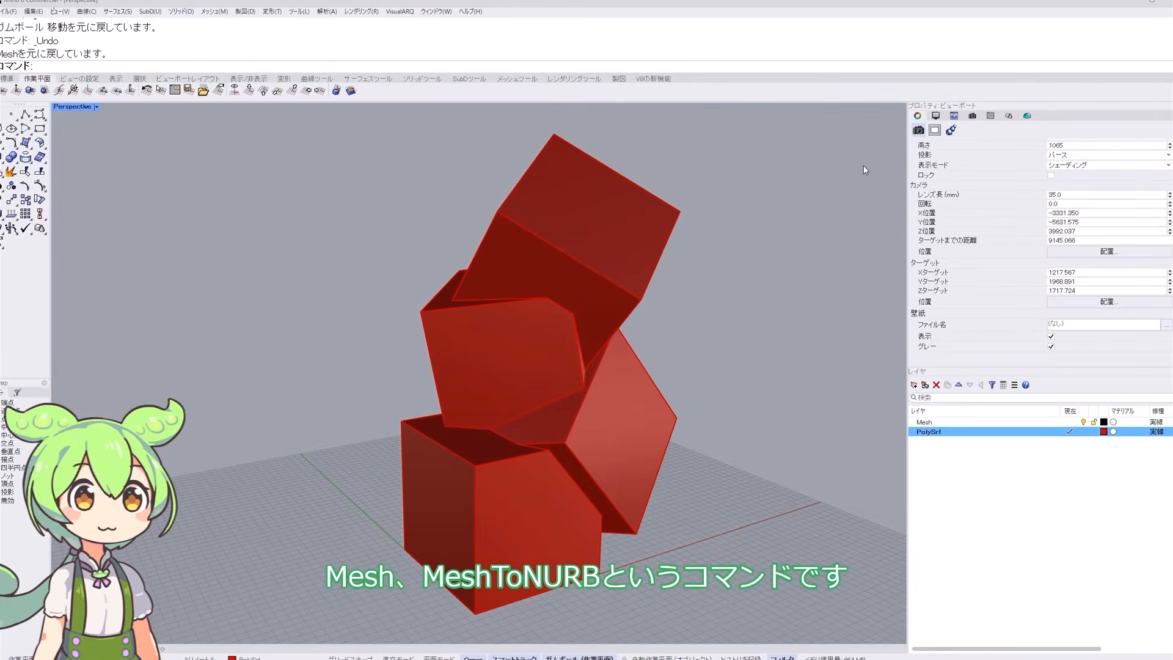
- Create a mesh from the stacked-box polysurface with the Mesh command, using the custom quality preset
left_click(629, 270)
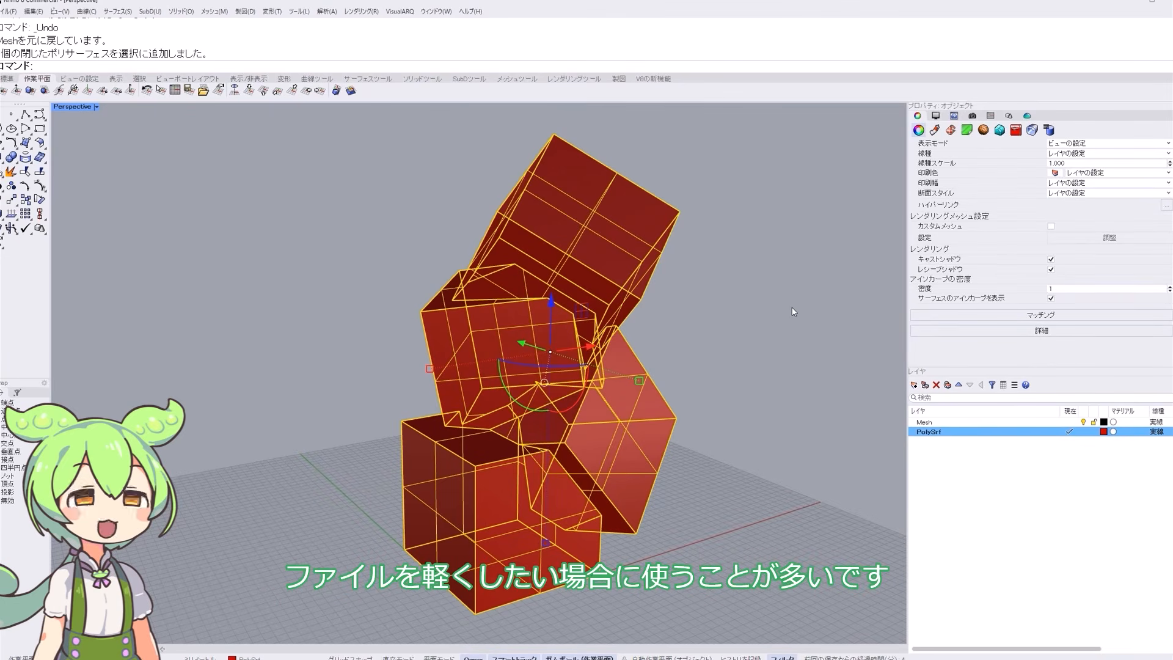
right_click_drag(730, 311, 741, 312)
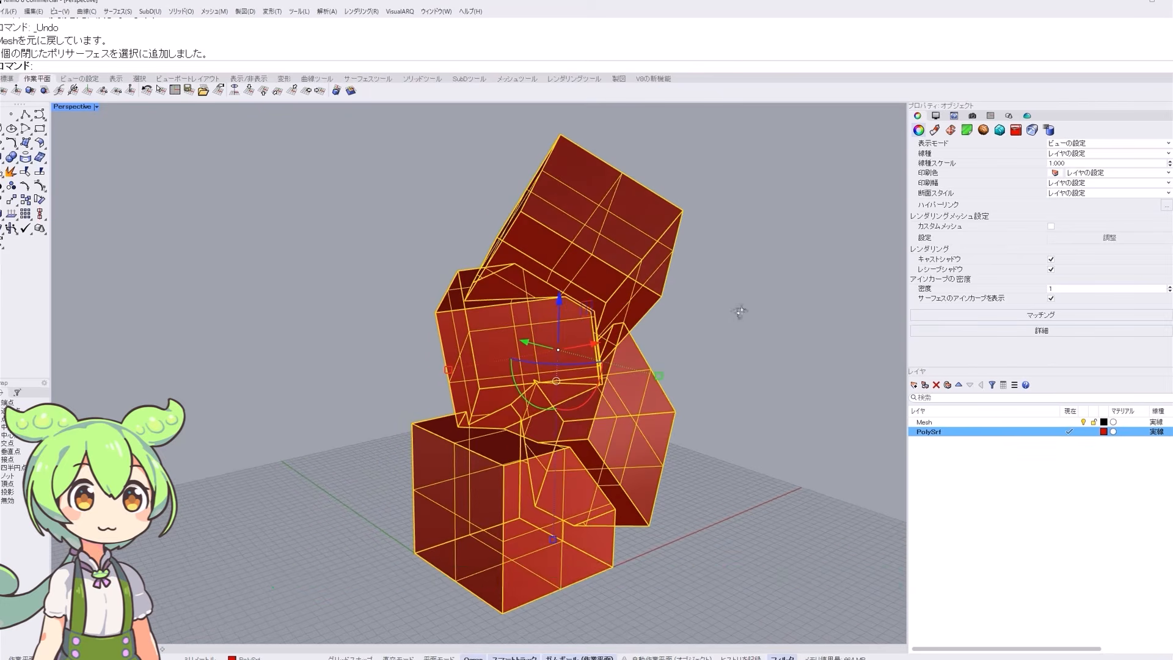
type("Mesh")
key("Return")
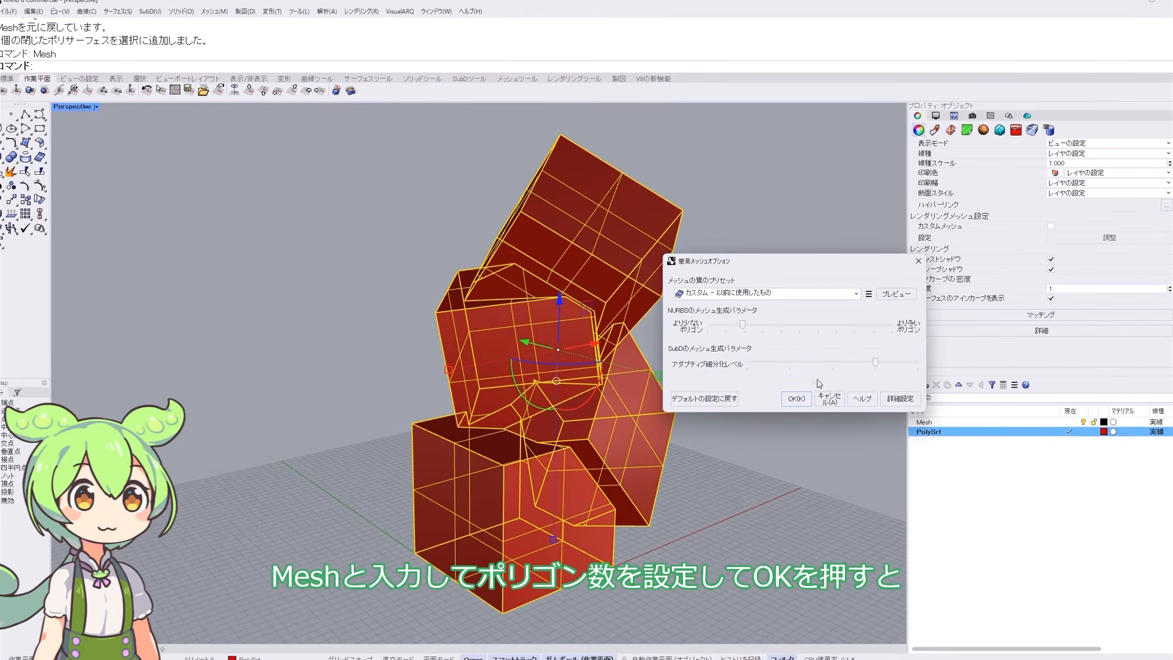
left_click(799, 400)
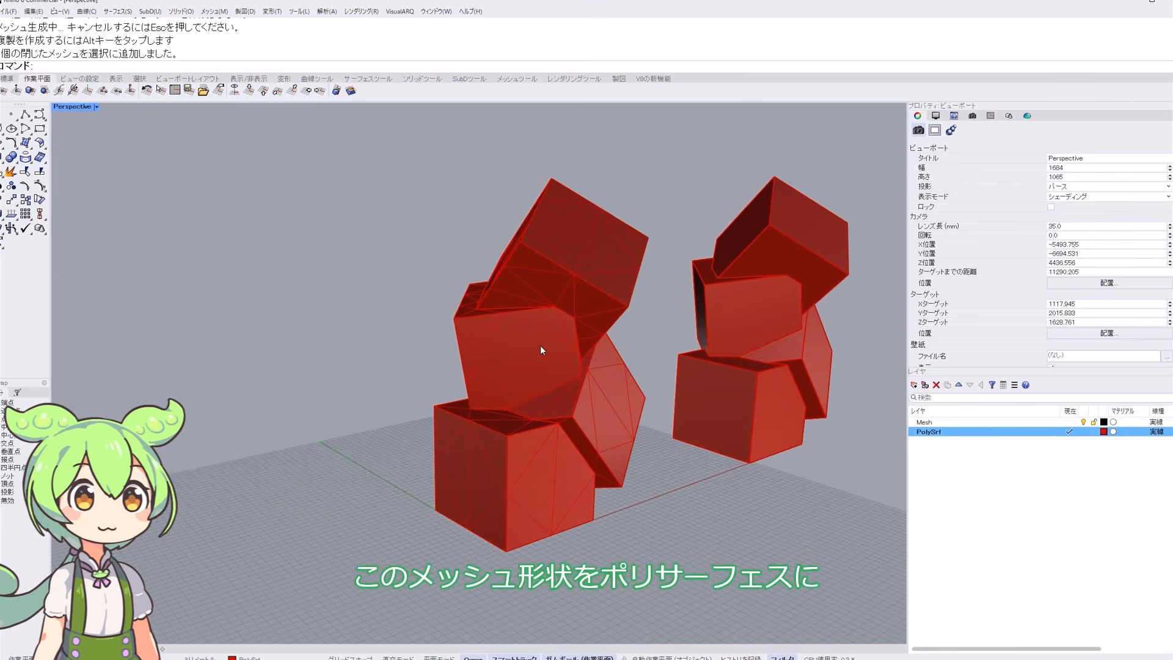
- Convert the mesh stack to a NURBS polysurface with MeshToNURB, and move the source mesh aside
left_click(540, 345)
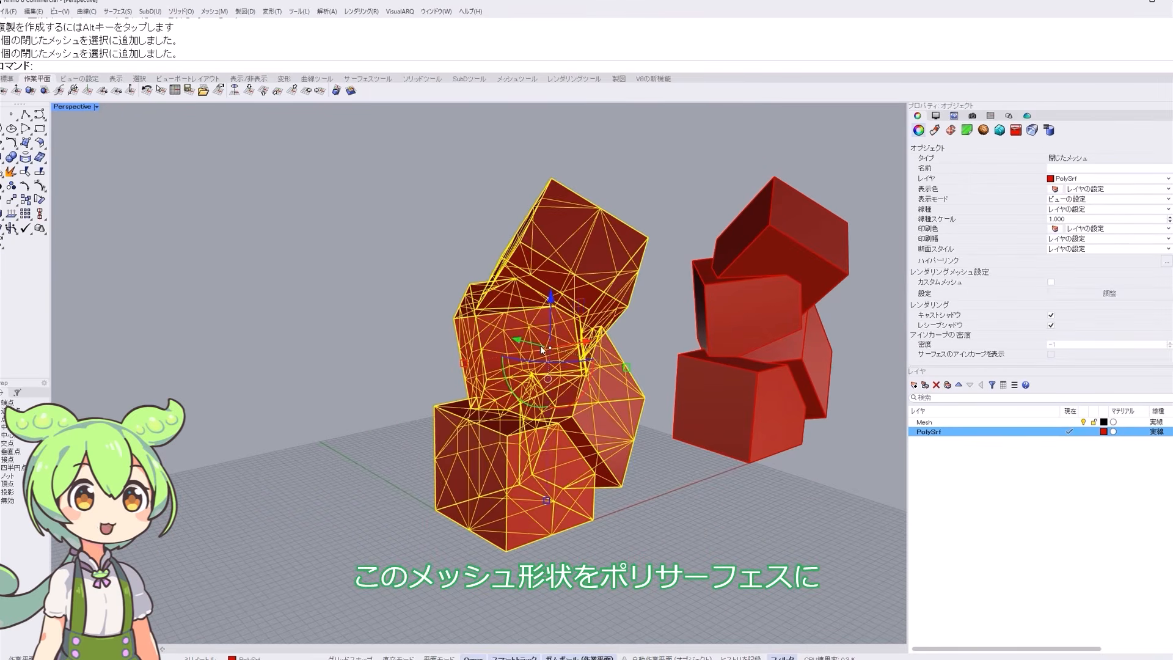
left_click(724, 298)
left_click(681, 199)
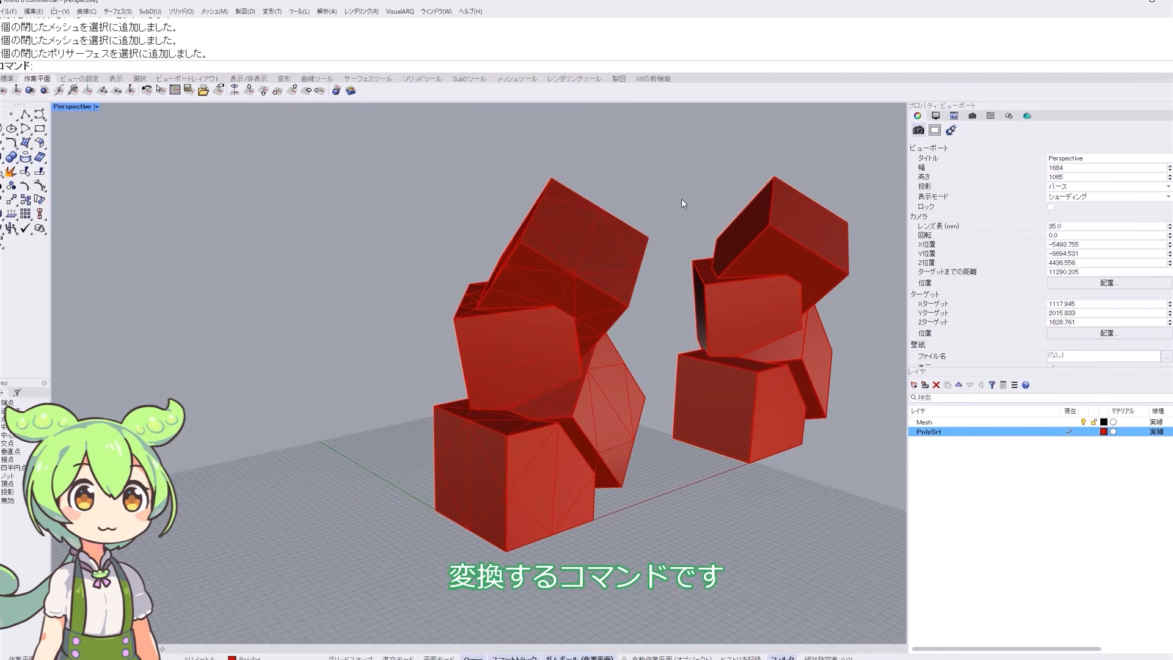
left_click(563, 294)
type("MeshTo")
key("Return")
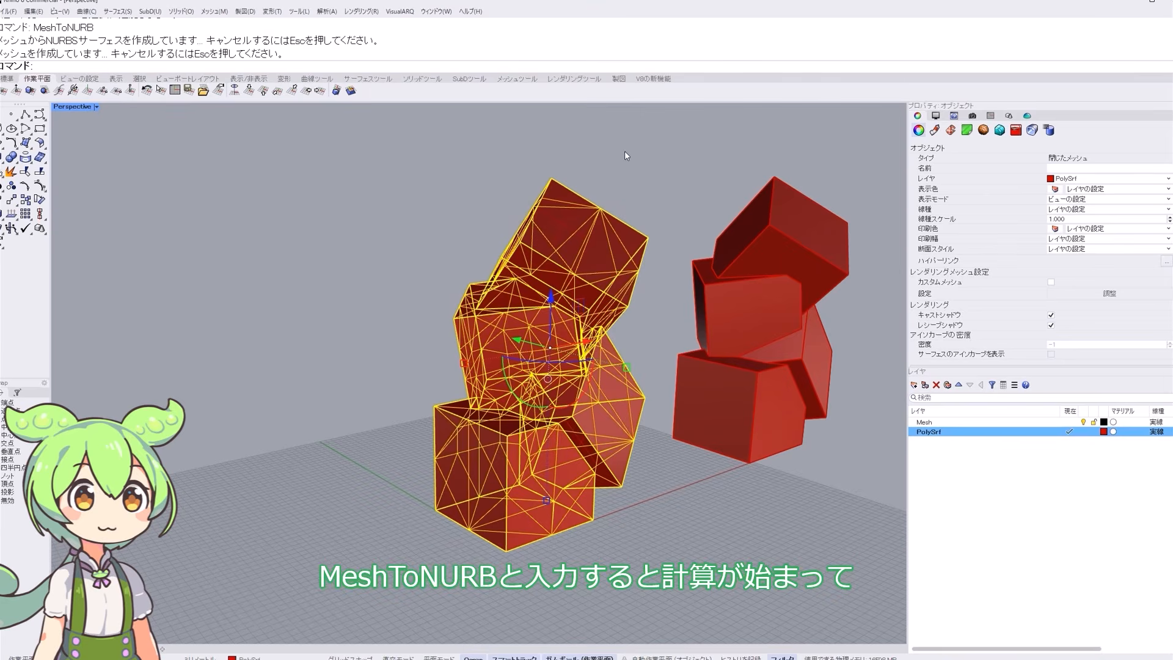
left_click_drag(602, 345, 371, 385)
left_click(468, 199)
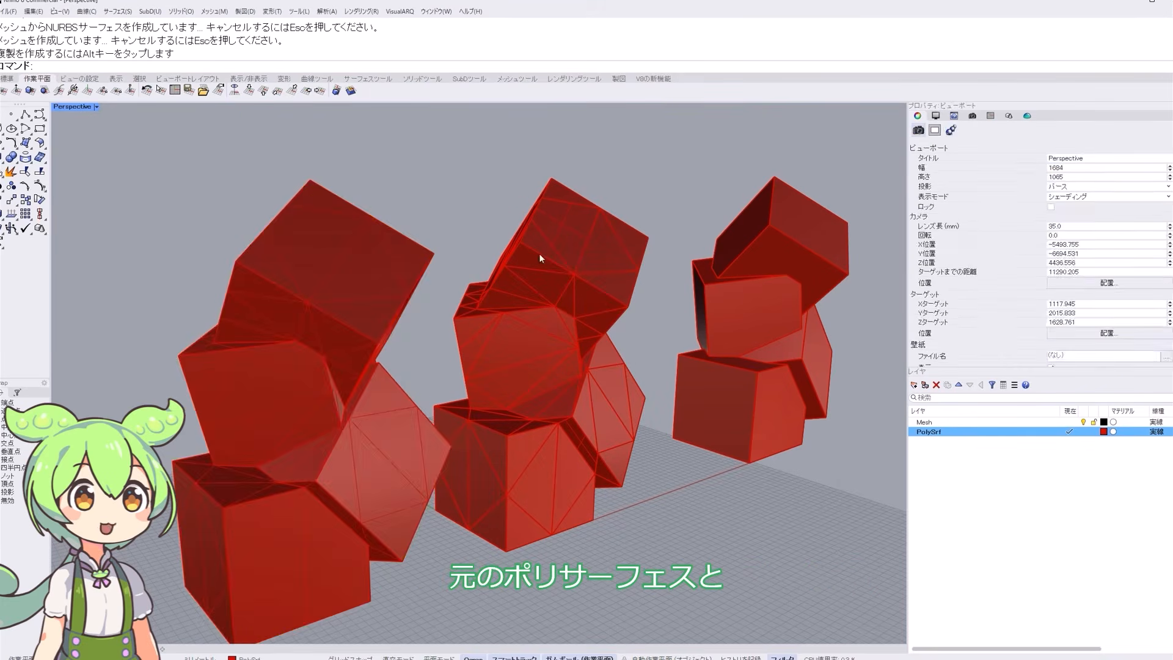
- Merge the coplanar faces of the converted NURBS polysurface with MergeAllCoplanarFaces
left_click(541, 255)
right_click_drag(544, 257, 595, 292)
left_click(675, 251)
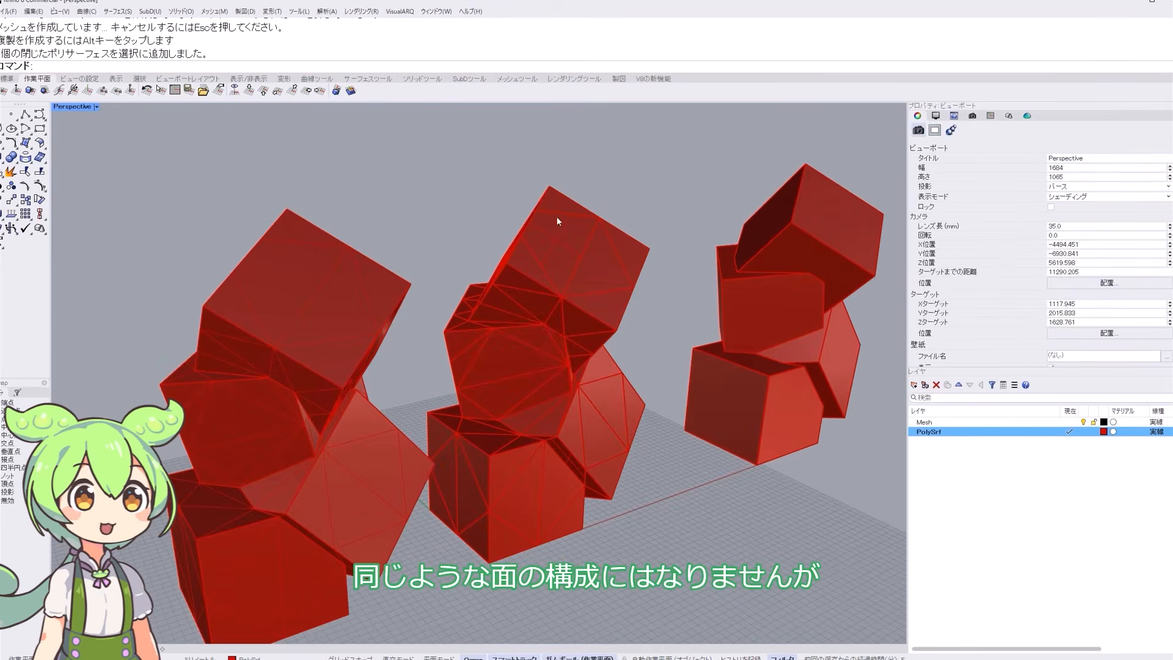
right_click_drag(580, 309, 540, 247)
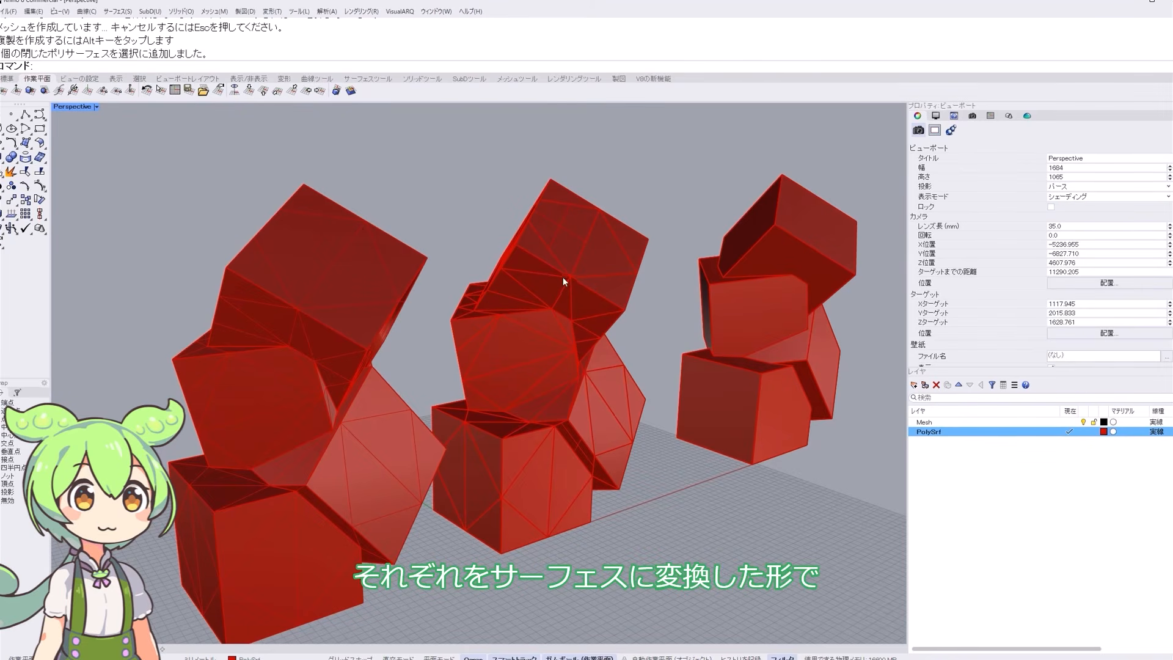
left_click(564, 258)
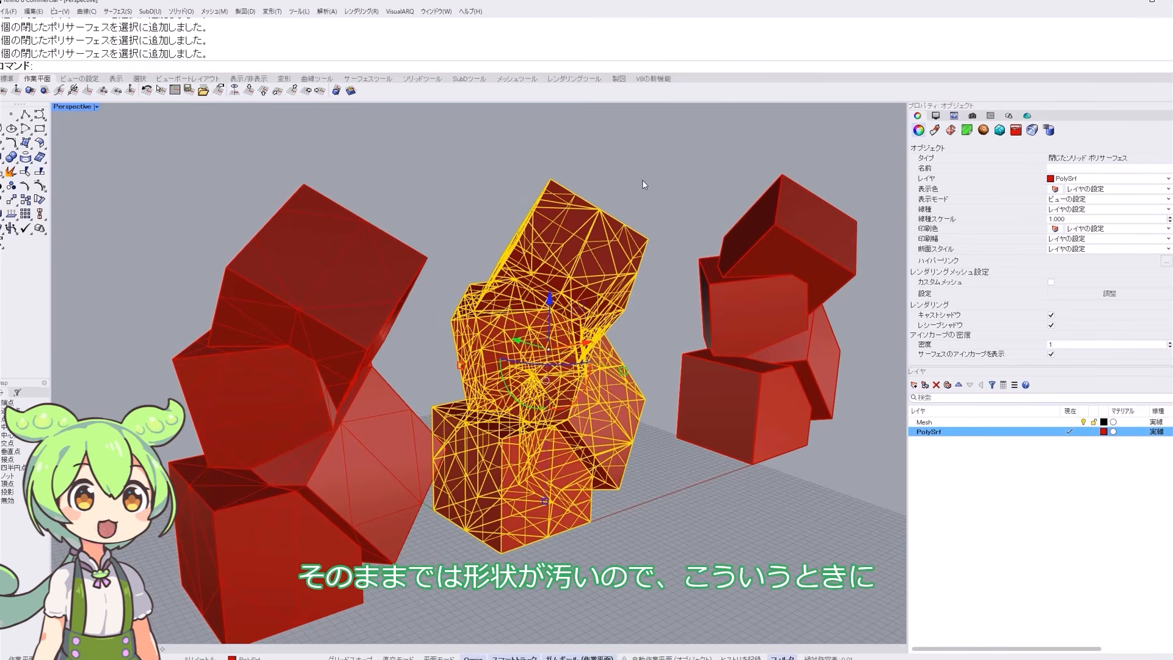
type("MergeAllCoplanarFaces")
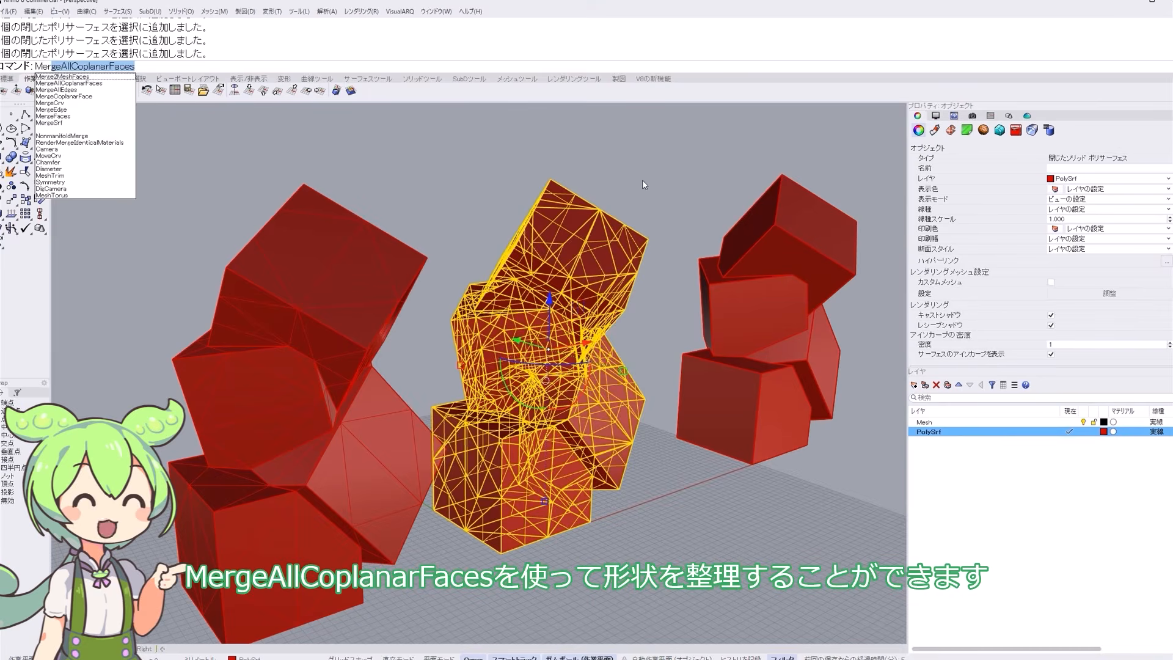
key("Return")
key("Escape")
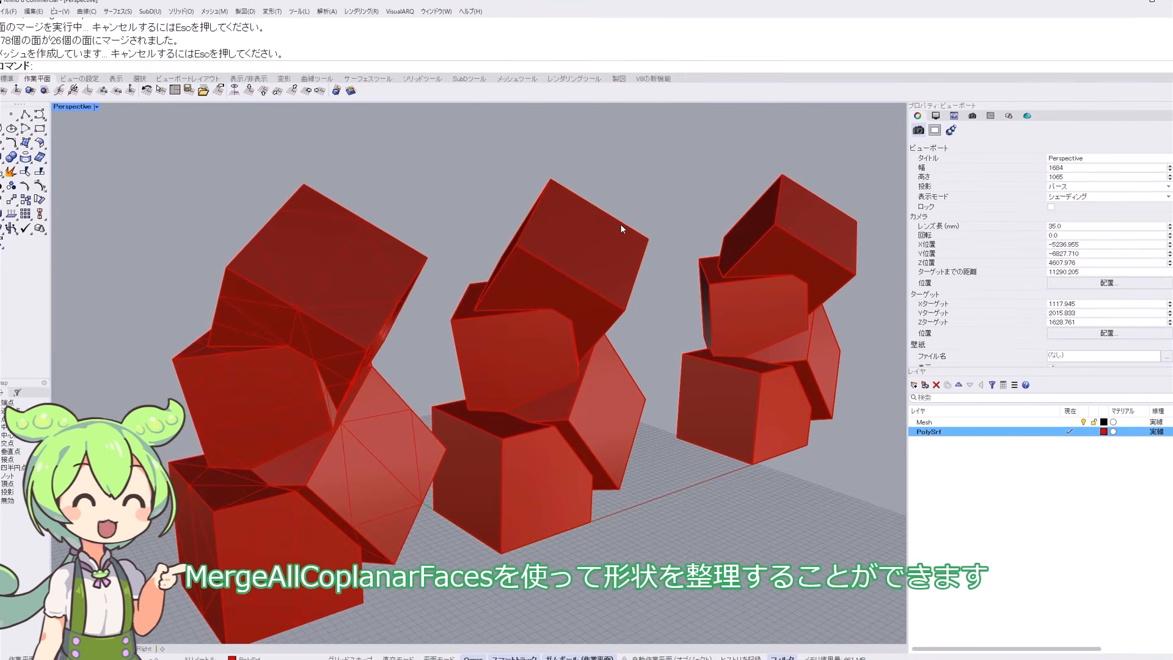
- Select the merged and original polysurfaces together and compare their outlines and isocurves from several angles
left_click(584, 263)
left_click(742, 247)
left_click(610, 253, "shift")
mouse_move(636, 251)
right_mouse_down()
mouse_move(652, 215)
mouse_move(653, 242)
mouse_move(619, 243)
right_mouse_up()
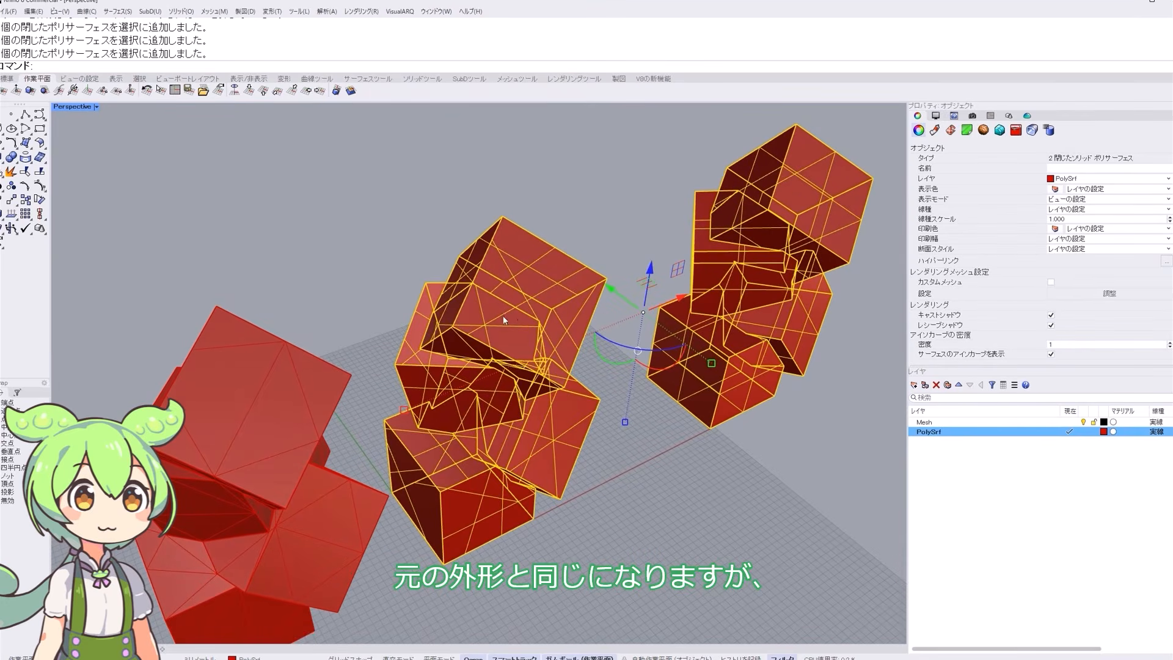
right_click_drag(541, 322, 584, 314)
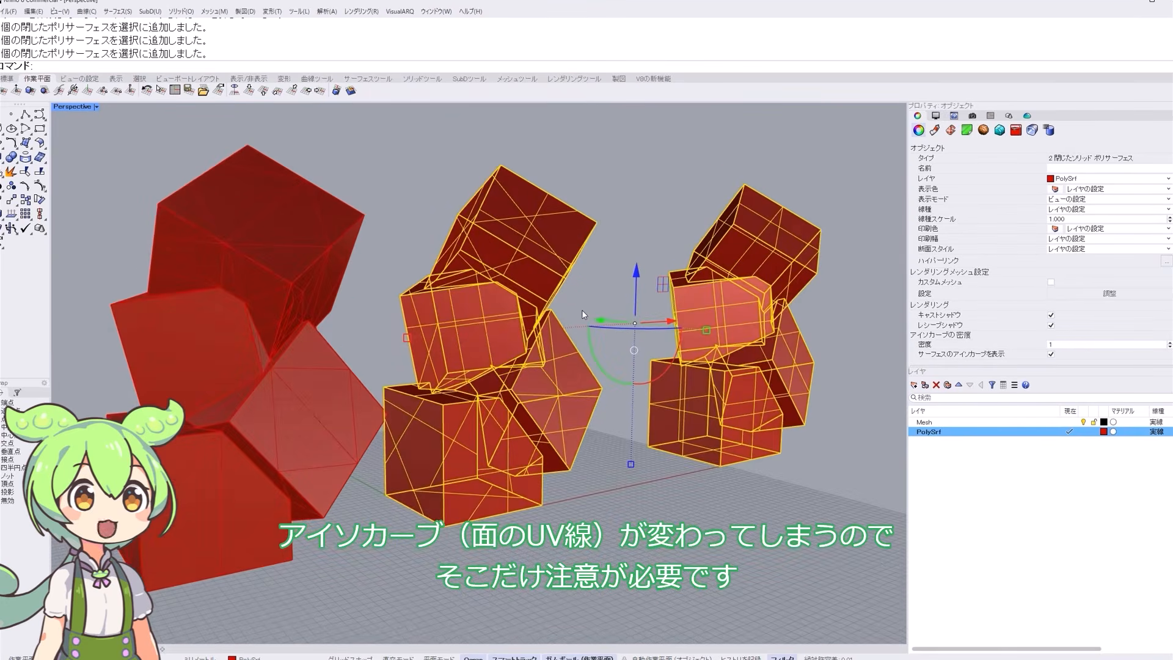
left_click(600, 287)
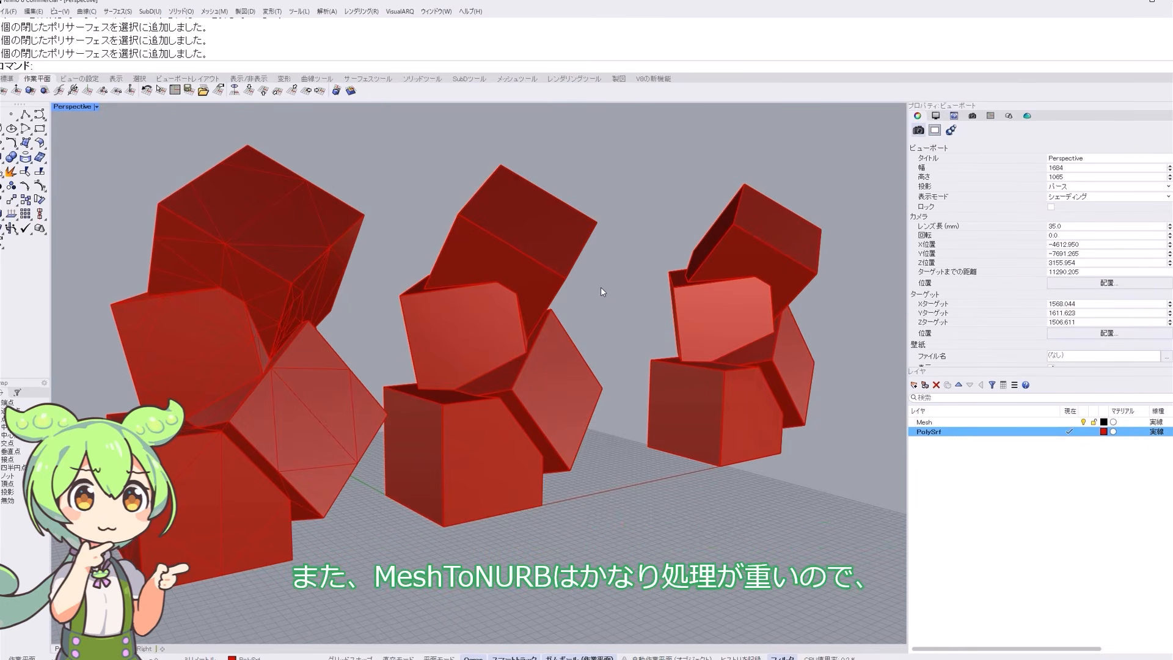
left_click(304, 323)
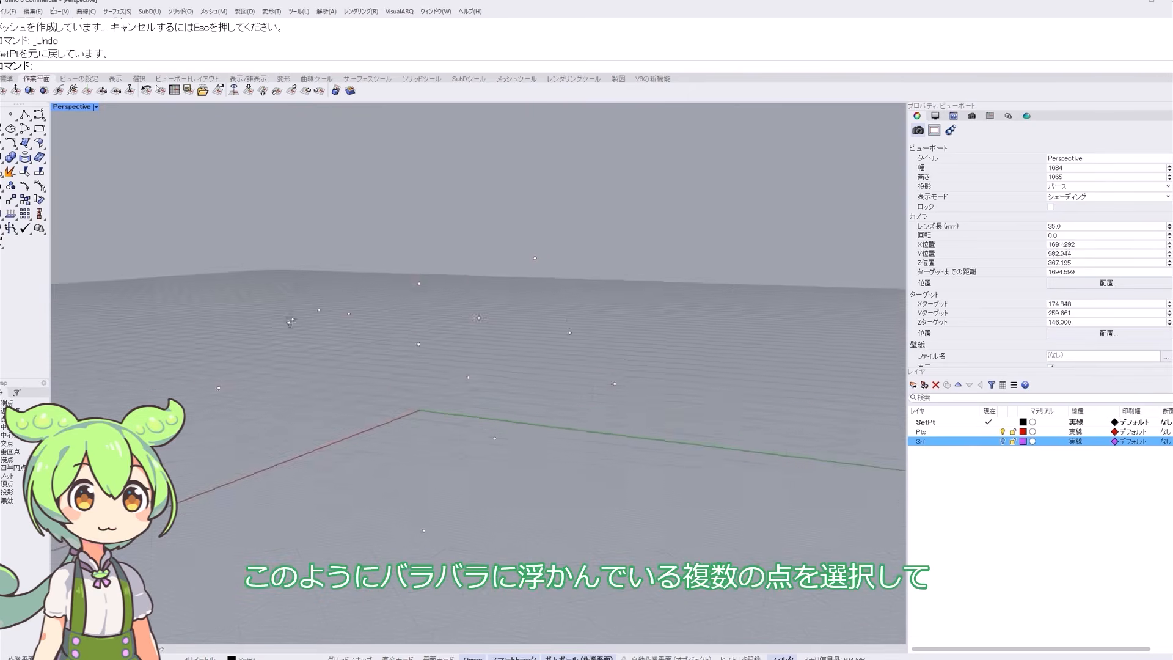
- Align three of the scattered points to the lowest one's height using SetPt with only Z set and world alignment
right_click_drag(290, 321, 399, 347)
left_click_drag(431, 384, 468, 425)
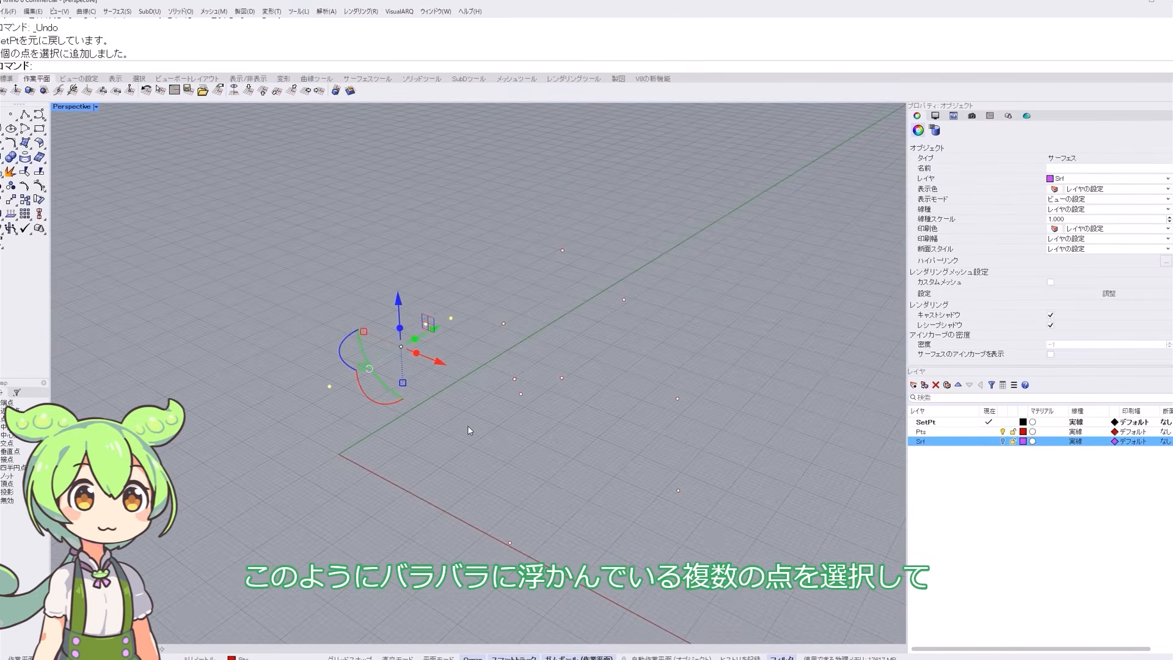
type("SetPt")
key("Return")
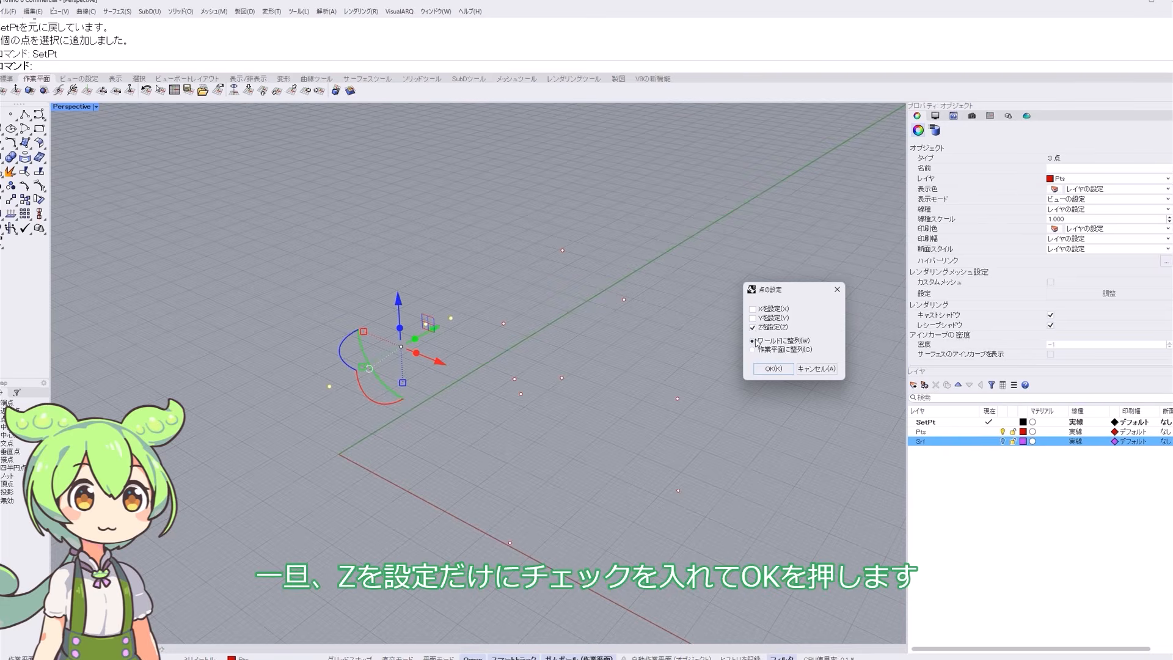
left_click(770, 368)
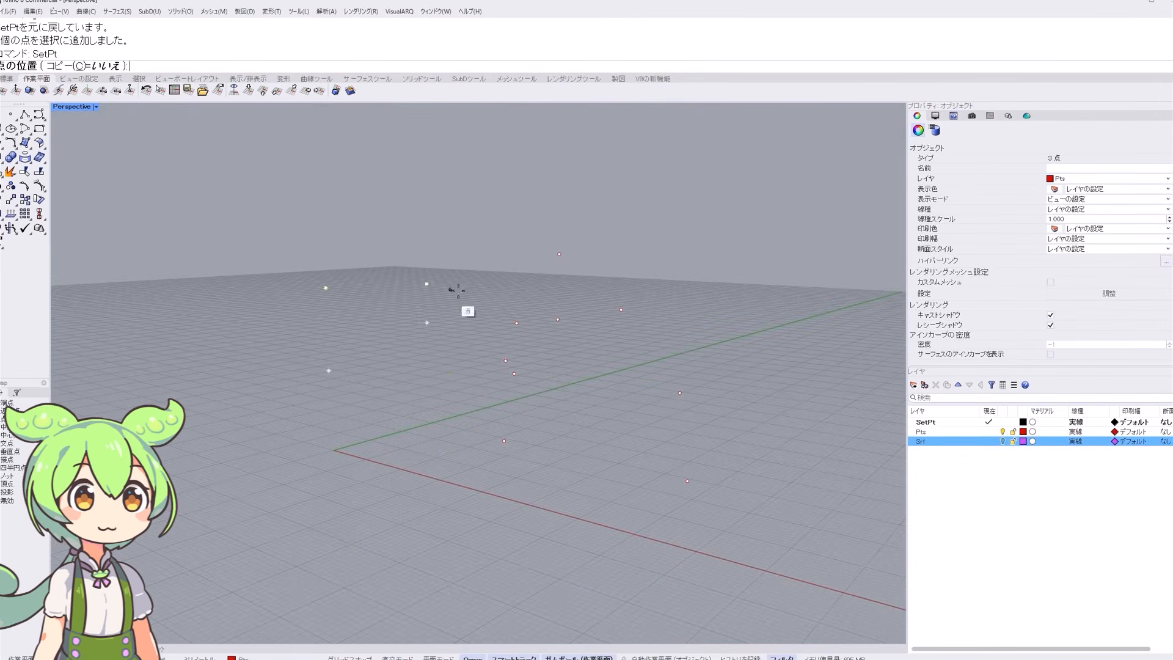
left_click(330, 369)
right_click_drag(357, 373, 520, 420)
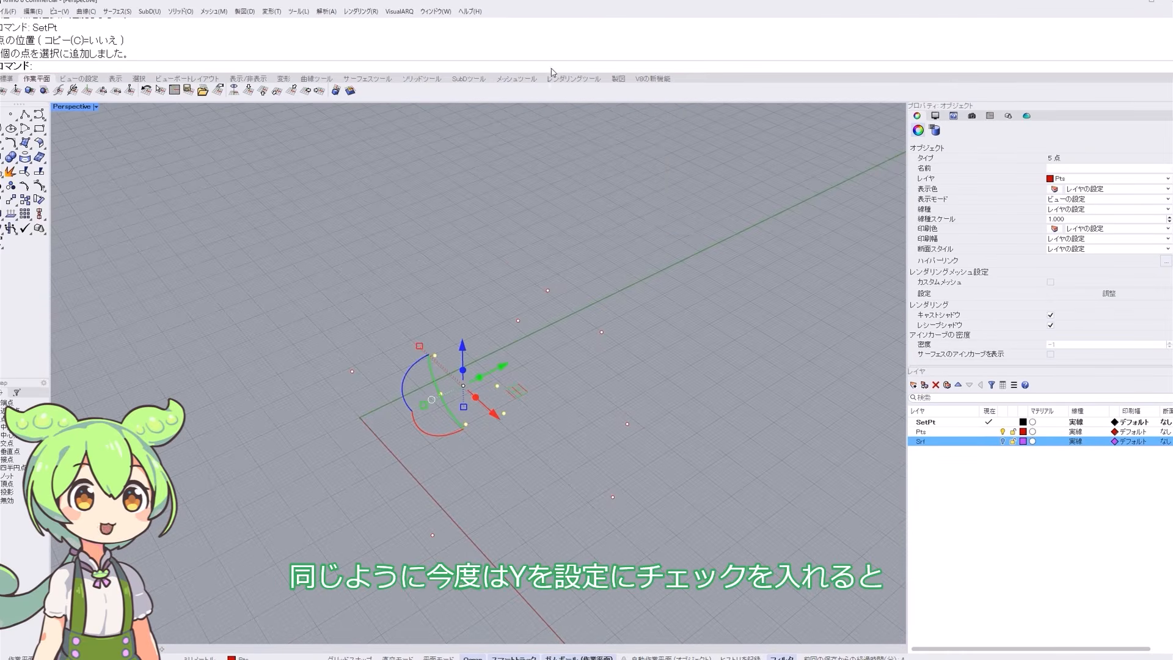
- Align five of the points to a common Y coordinate using SetPt with Y set, and inspect their alignment
right_click(550, 66)
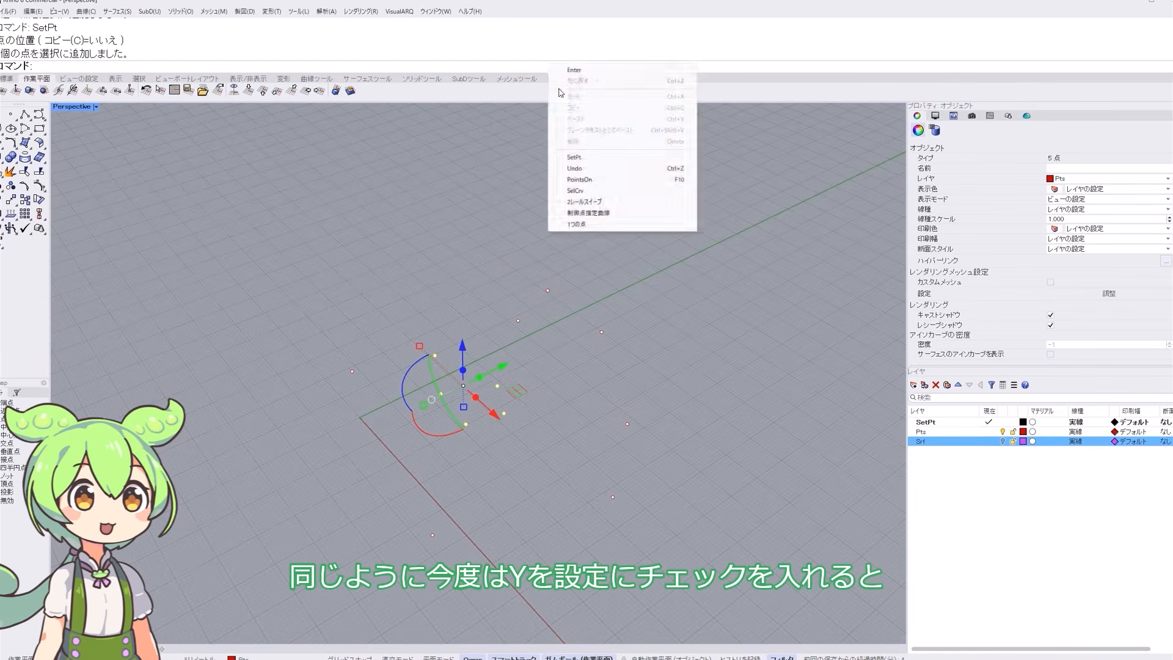
left_click(574, 73)
left_click(753, 326)
left_click(753, 318)
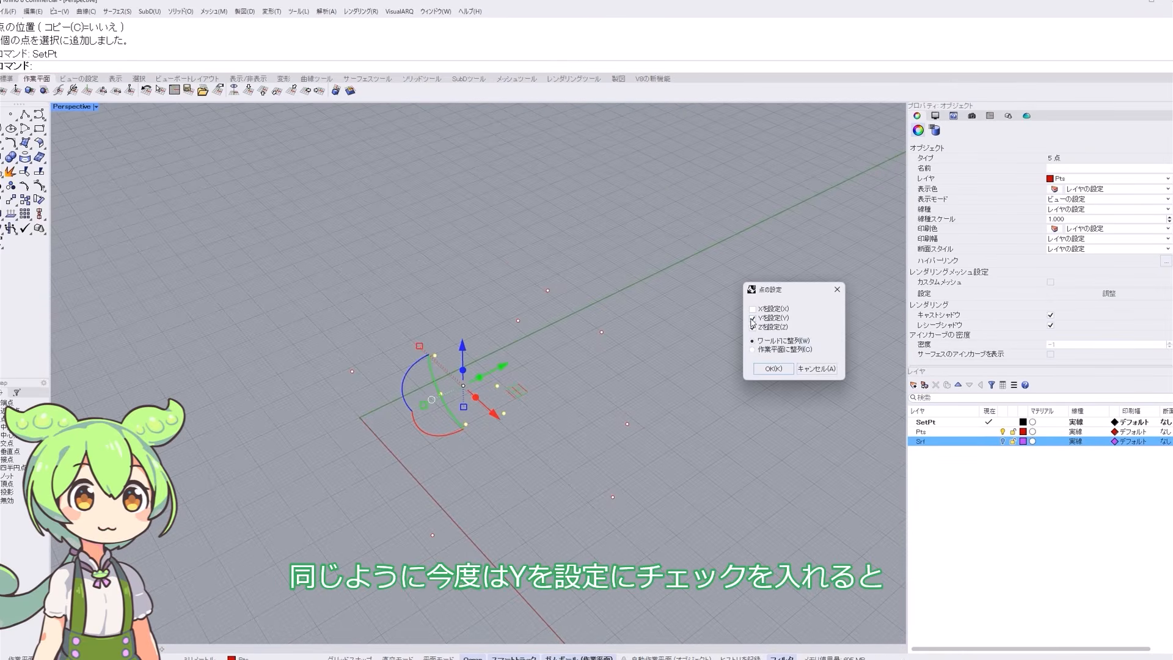
left_click(773, 369)
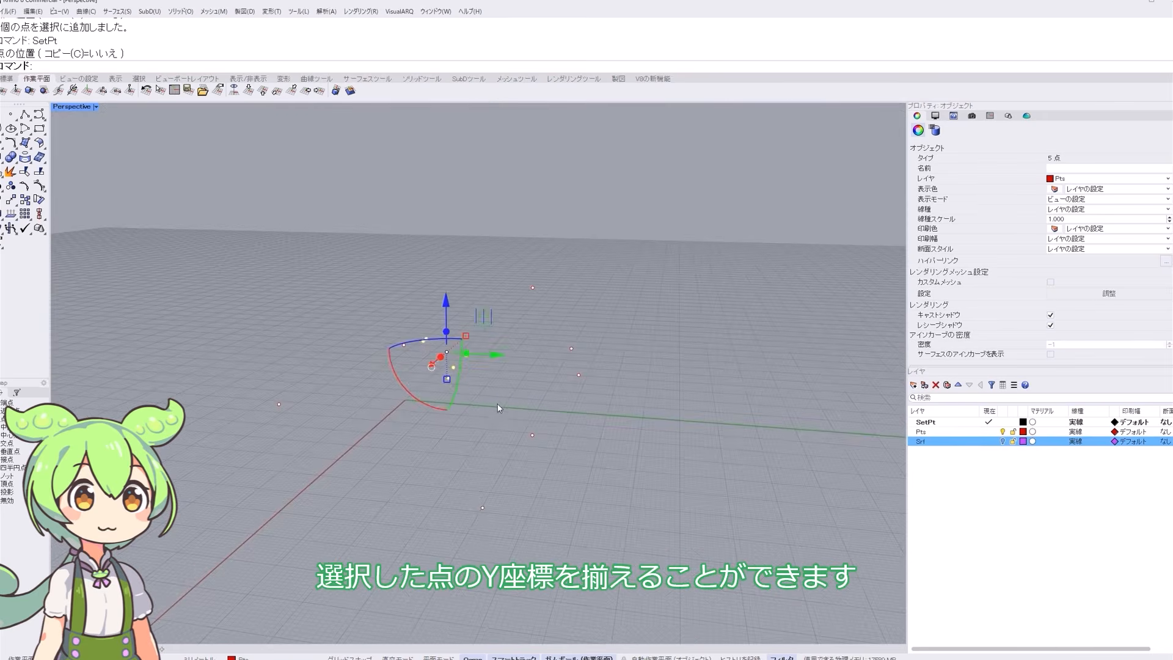
left_click(460, 413)
right_click_drag(460, 413, 513, 443)
left_click_drag(445, 329, 479, 416)
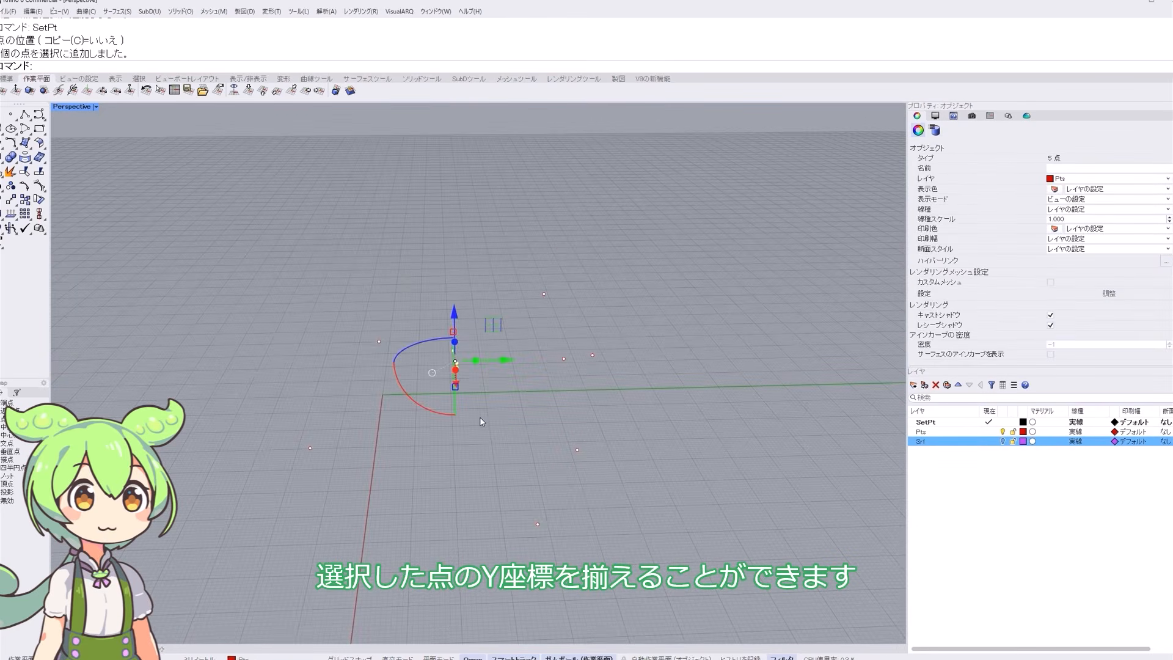
- Try stacking all the points at one location using SetPt with X, Y and Z set, and undo it
left_click(507, 441)
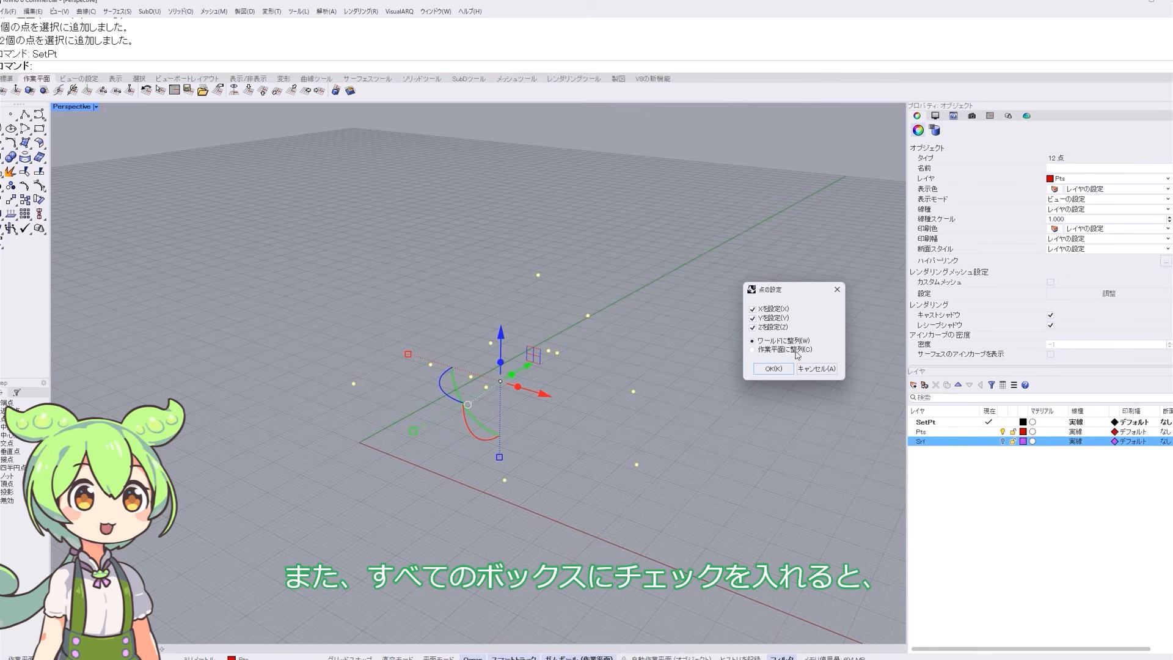
left_click(773, 369)
left_click(493, 343)
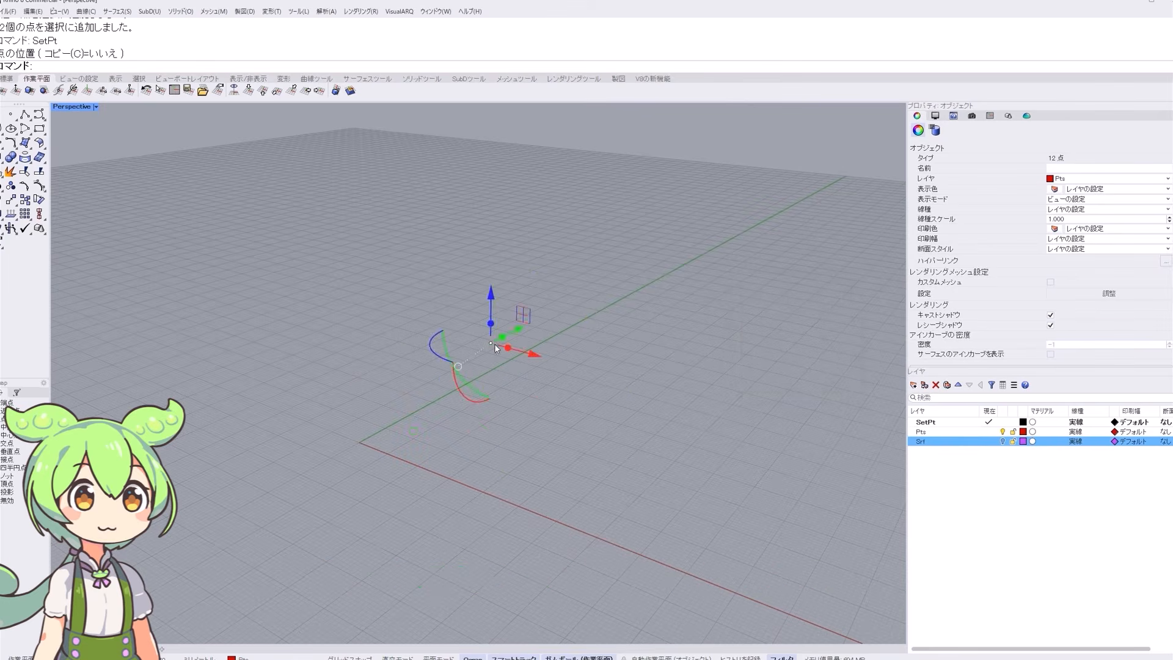
left_click(547, 394)
left_click(489, 342)
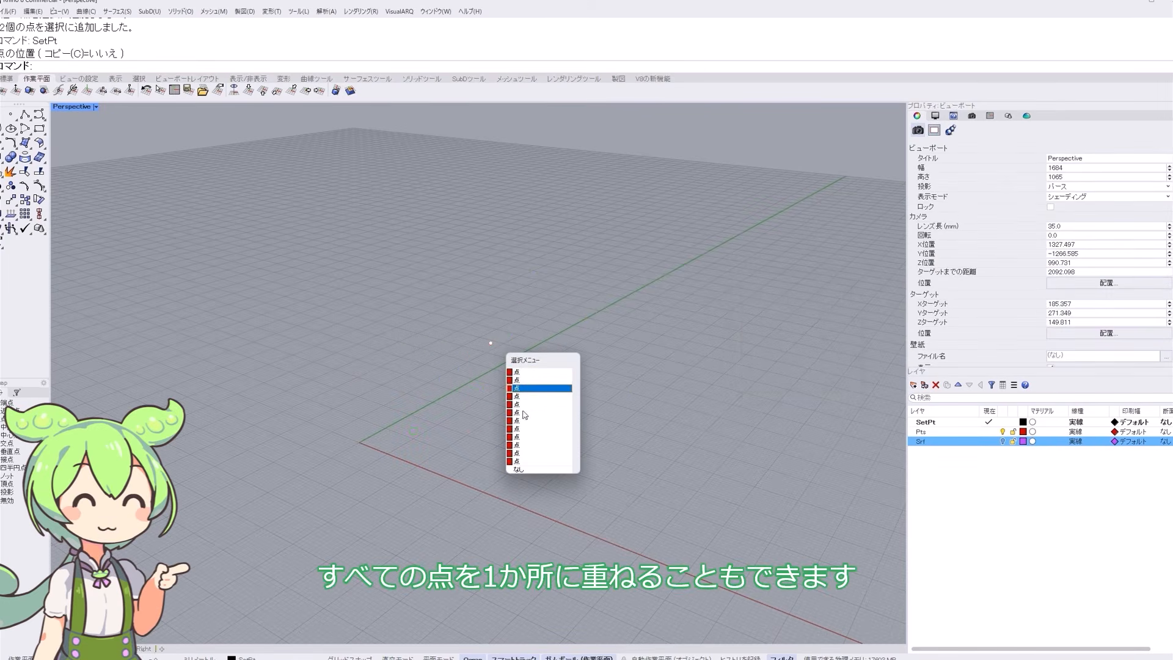
left_click(550, 304)
key("ctrl+z")
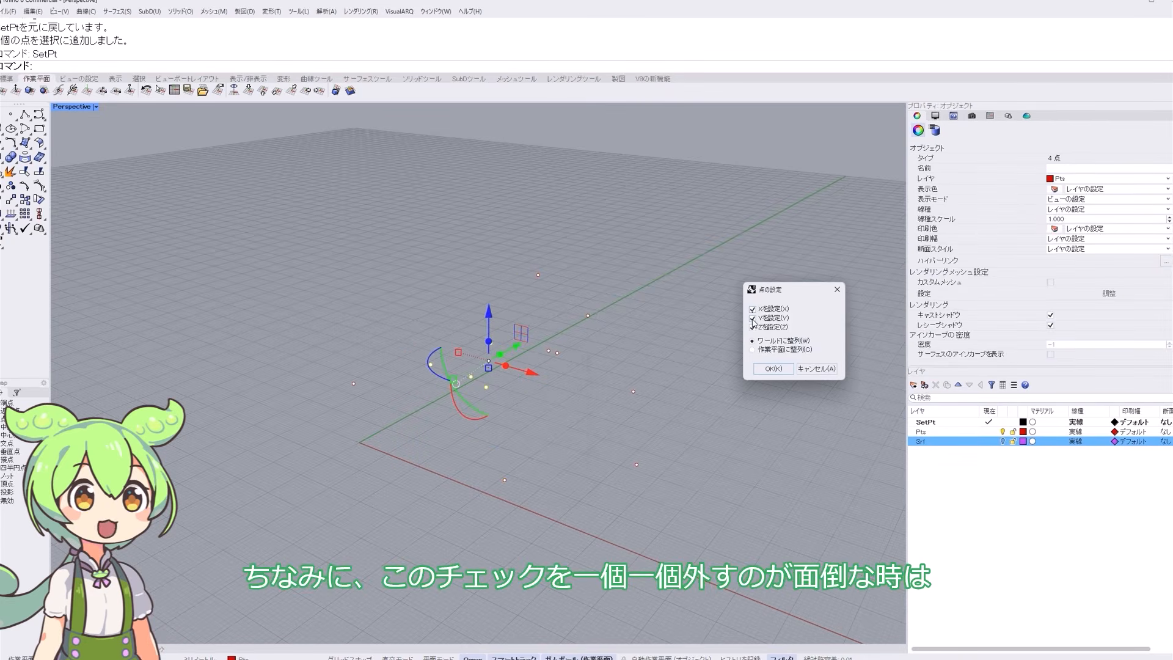
- Try turning off the X and Y settings in the SetPt options so that only Z remains enabled
left_click(752, 310)
left_click(754, 320)
left_click(754, 312)
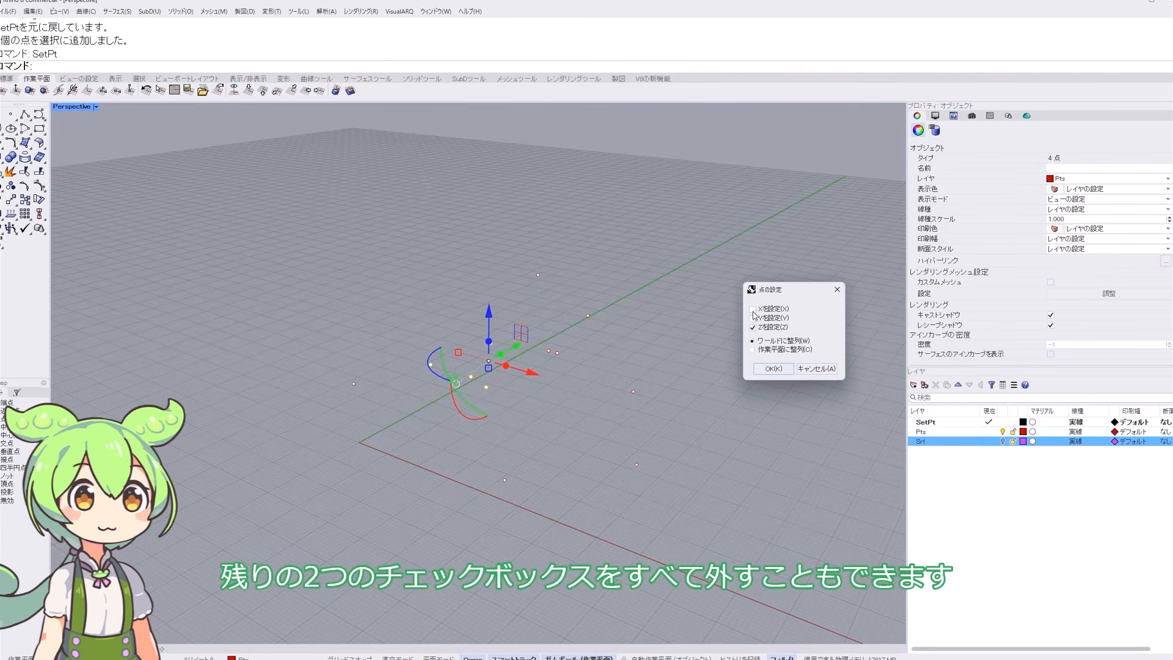
left_click(753, 318)
left_click(773, 368)
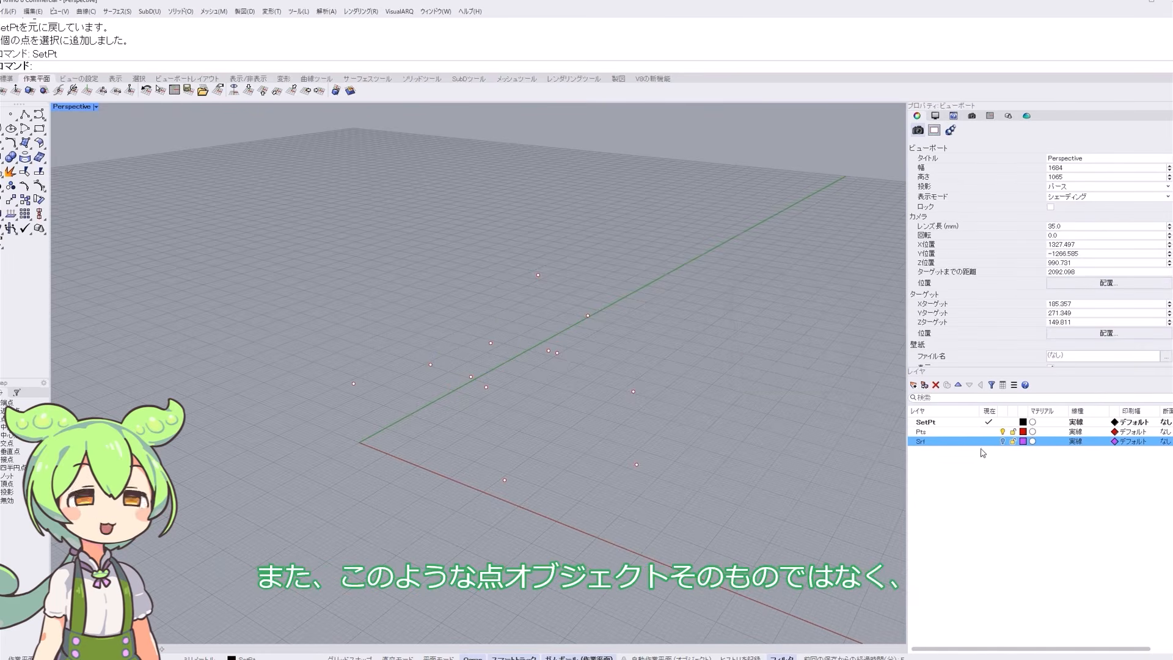
- Show the Srf layer and turn on the control points of the purple surface
left_click(1003, 441)
scroll(596, 402, "down", 4)
right_click_drag(774, 473, 577, 410, "shift")
left_click(577, 411)
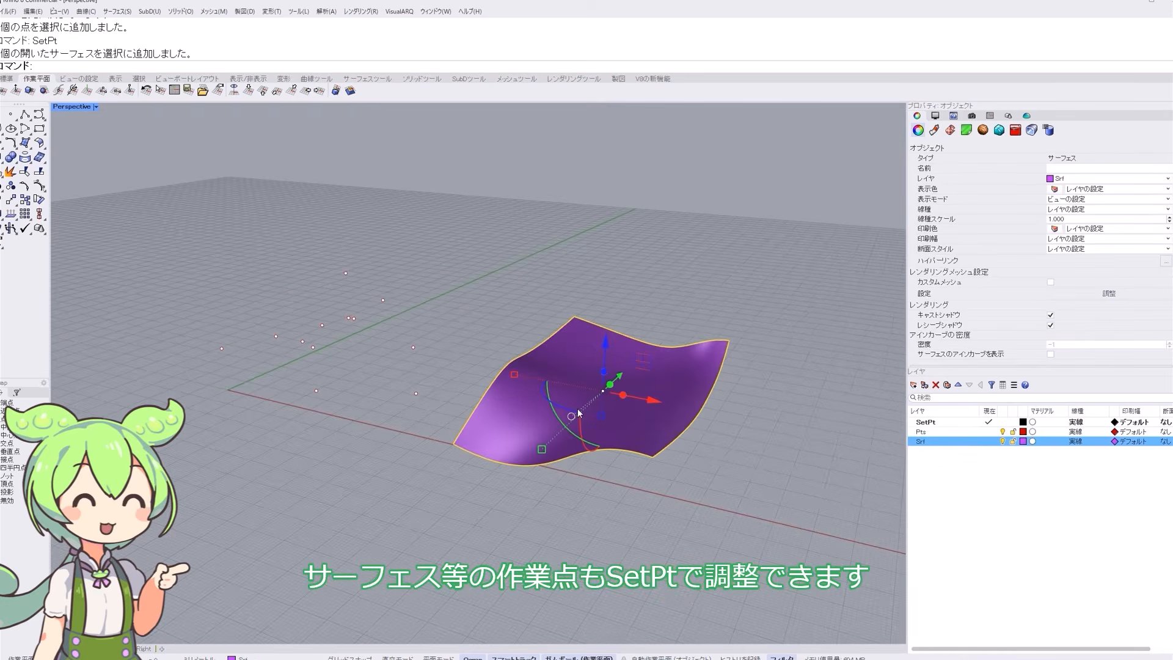
key("F10")
- Align a group of control points on the purple surface to a common Z coordinate using SetPt, and inspect the surface
right_click_drag(521, 298, 581, 356)
left_click_drag(577, 354, 637, 412)
key("ctrl+z")
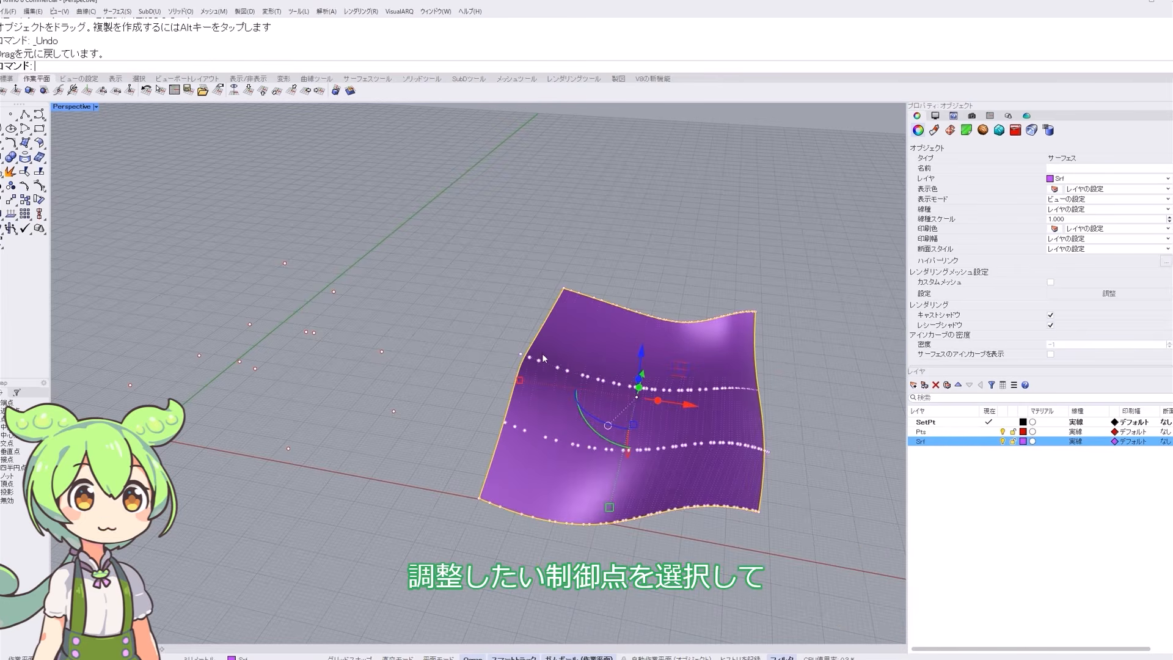
right_click(548, 69)
left_click(575, 181)
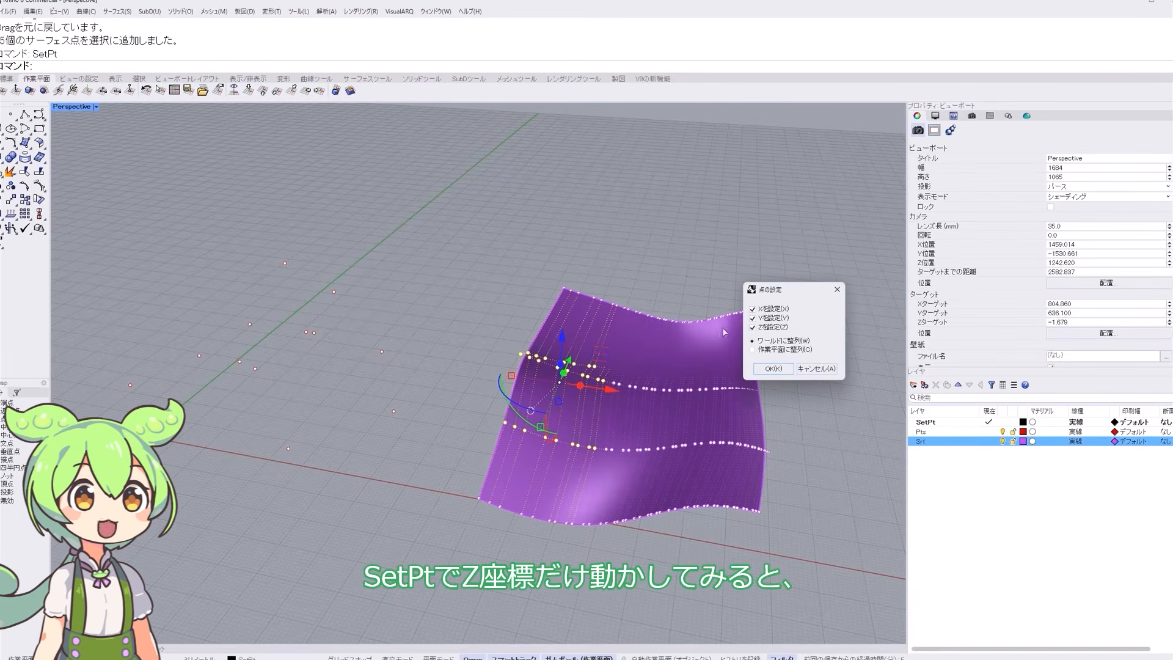
left_click(773, 368)
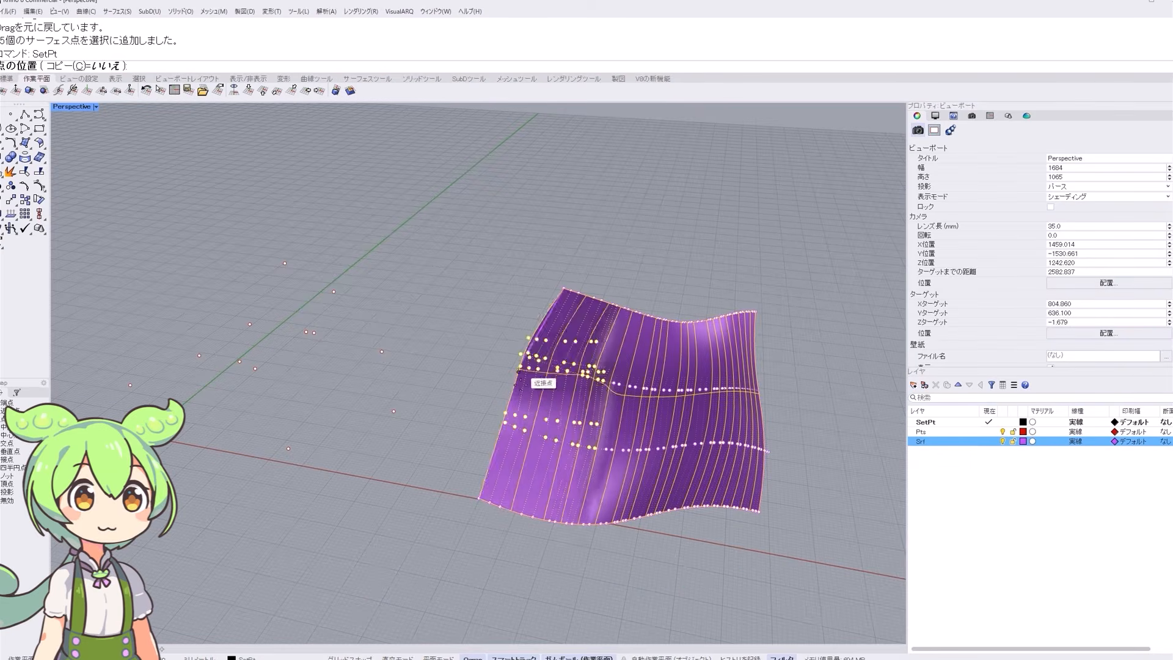
left_click(502, 362)
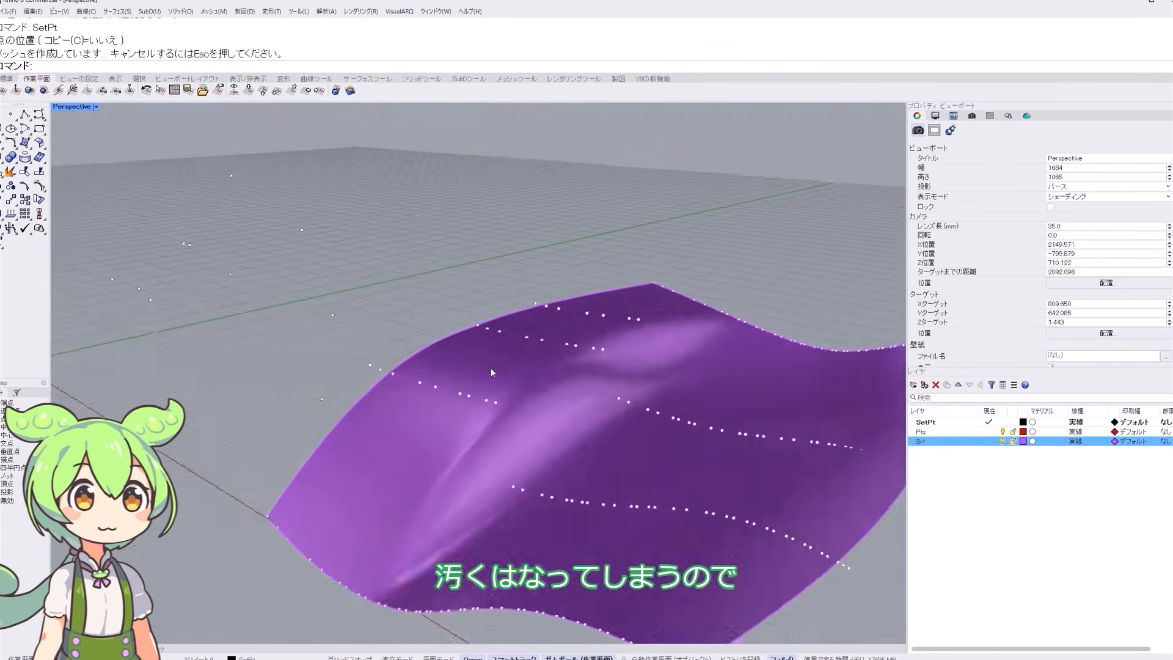
scroll(491, 369, "up", 4)
right_click_drag(491, 369, 560, 336)
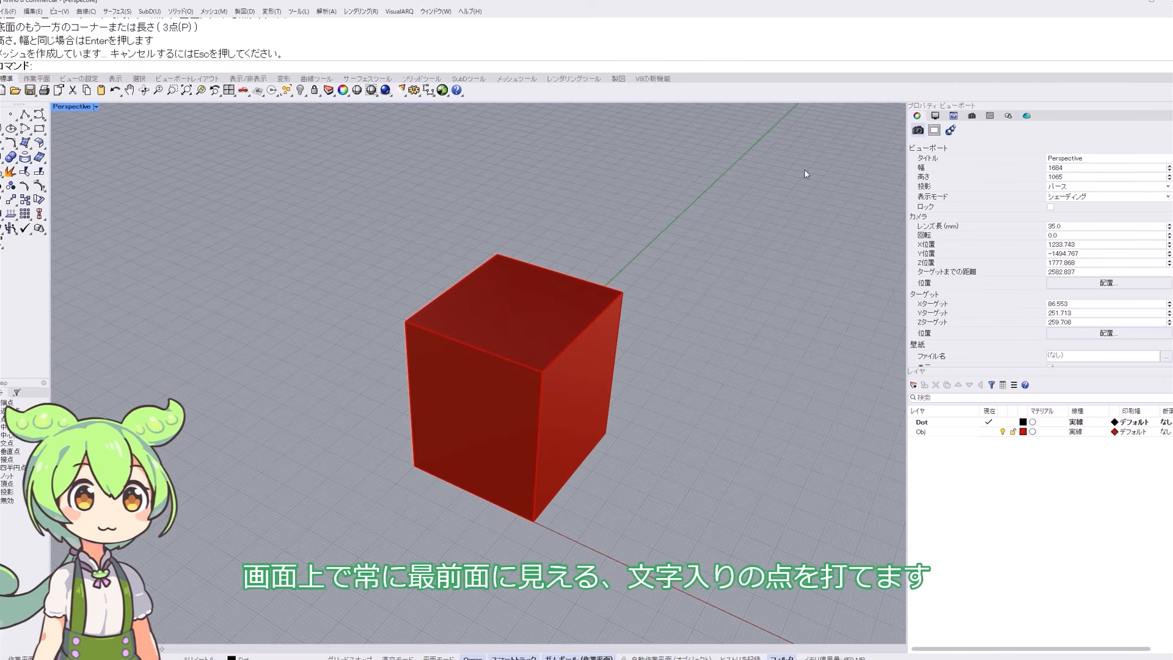
- Place a text dot with display text "block" and secondary text "赤いボリュームです" at the red box's nearest top corner
type("Dot")
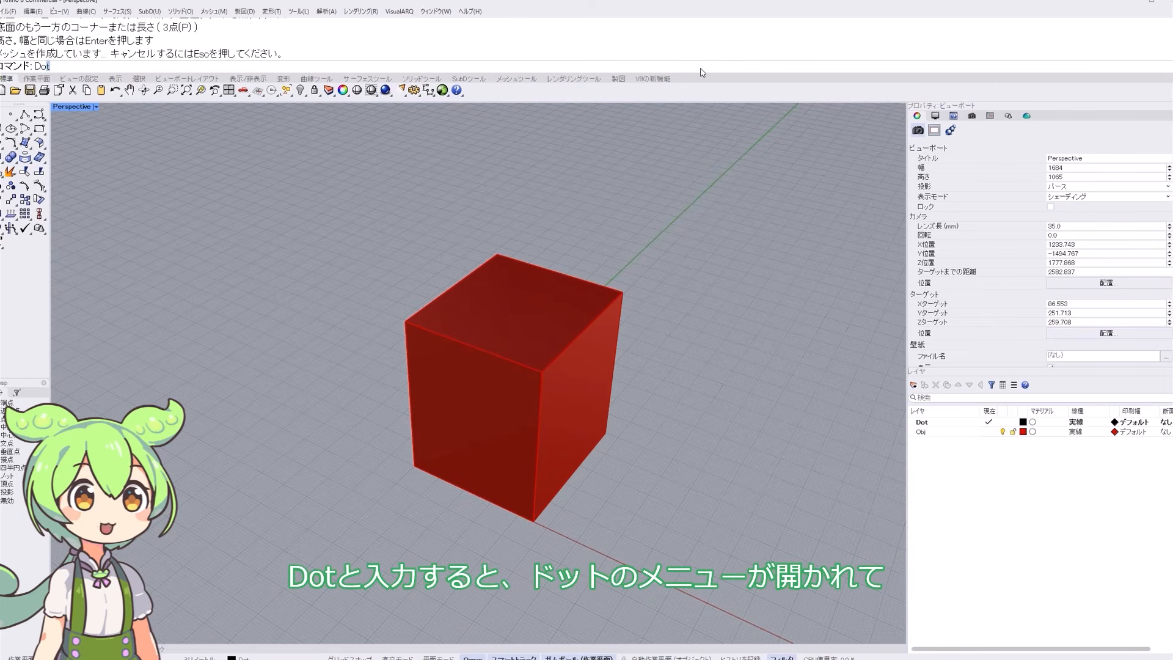
key("Return")
left_click_drag(605, 251, 779, 215)
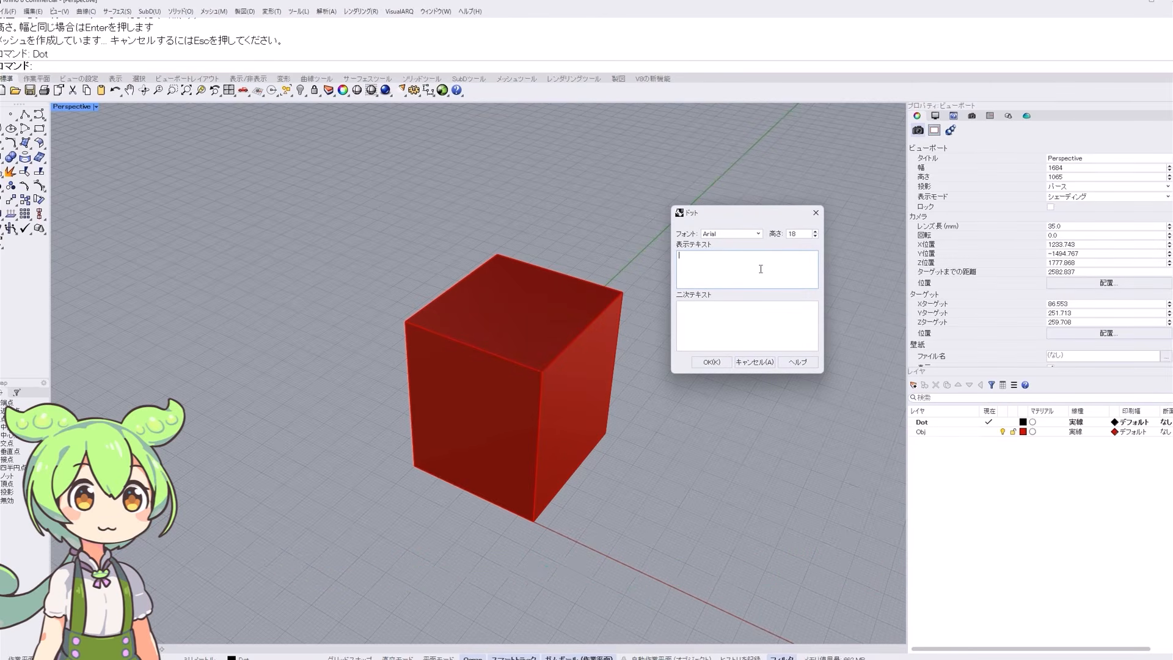
type("block")
left_click(786, 302)
type("赤いぼりゅ")
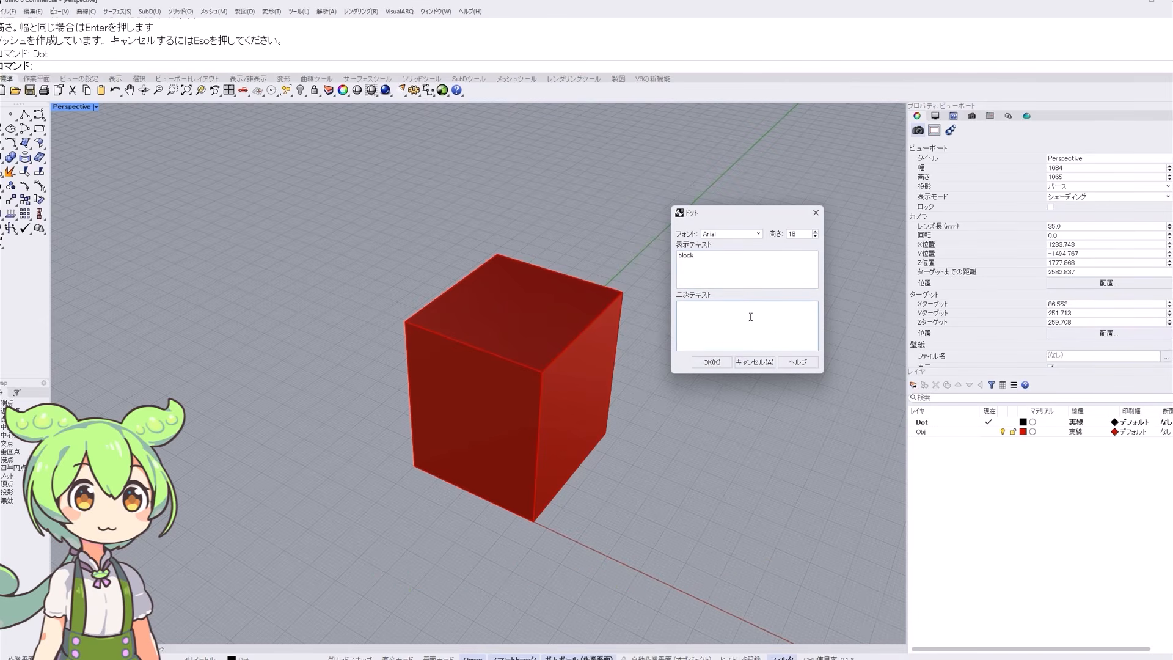
type("ームです")
key("Return")
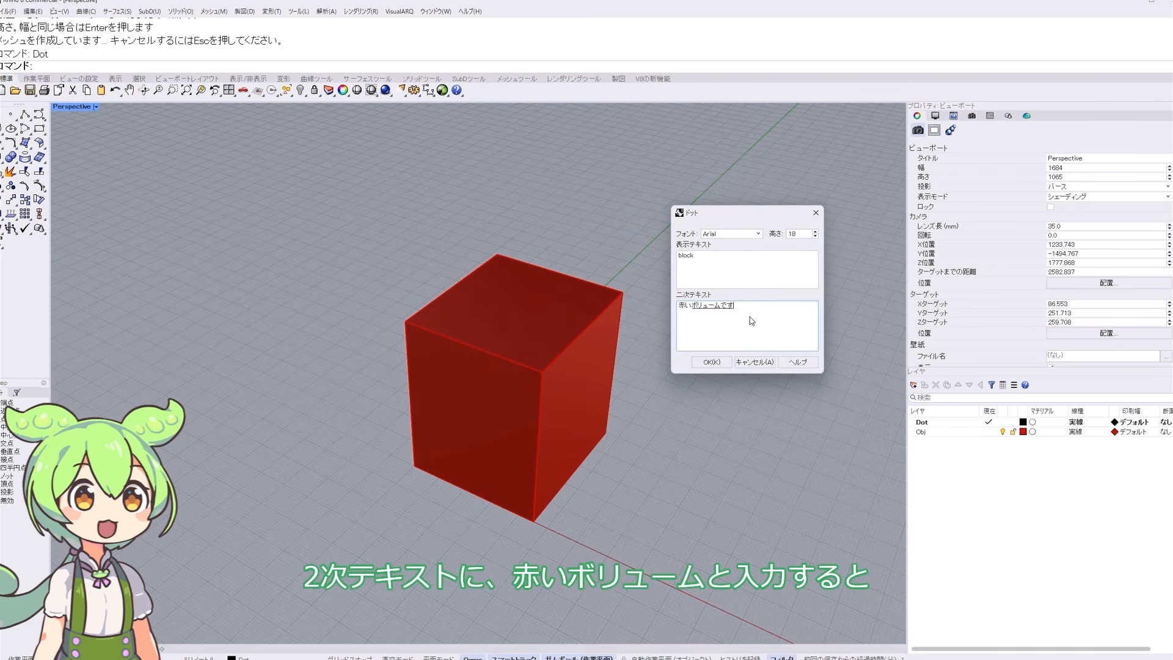
left_click(711, 362)
left_click(542, 372)
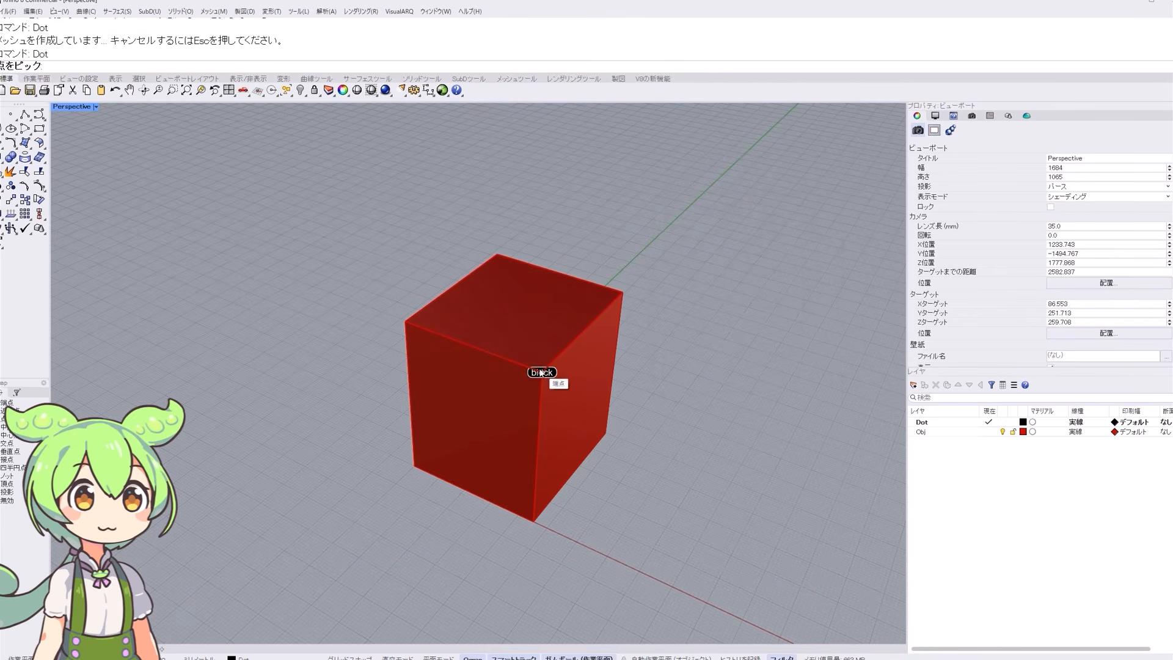
- Examine the text dot from several sides of the red box and check its display and secondary text properties
right_click_drag(660, 401, 282, 346)
scroll(520, 327, "up", 2)
scroll(415, 343, "up", 4)
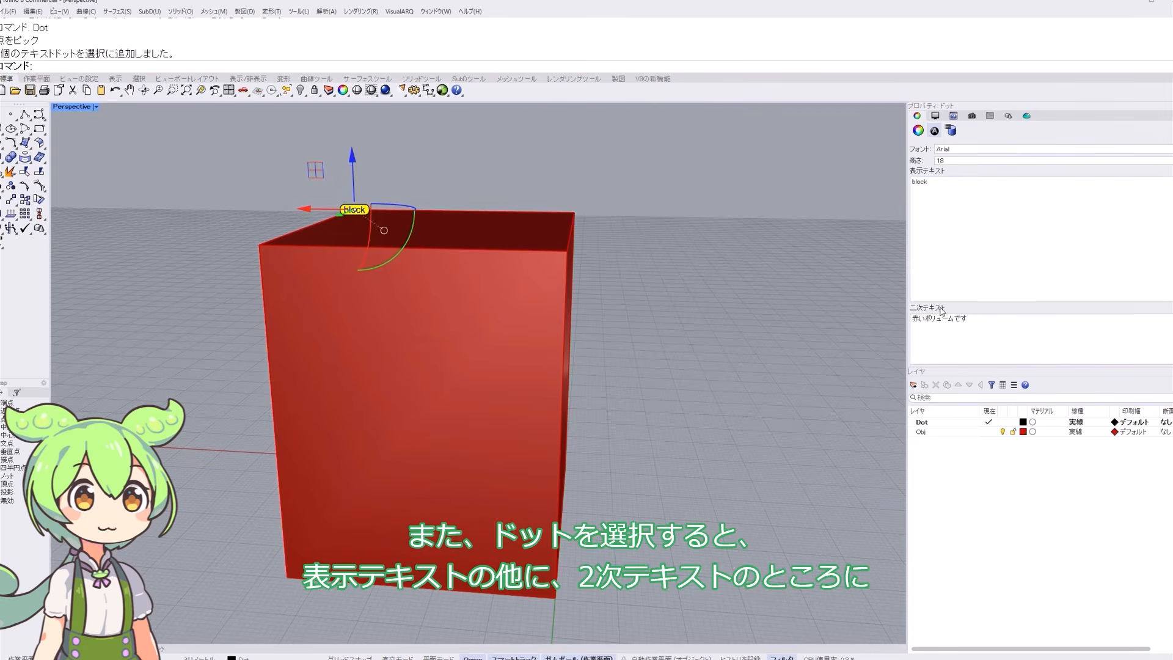
left_click_drag(912, 319, 971, 321)
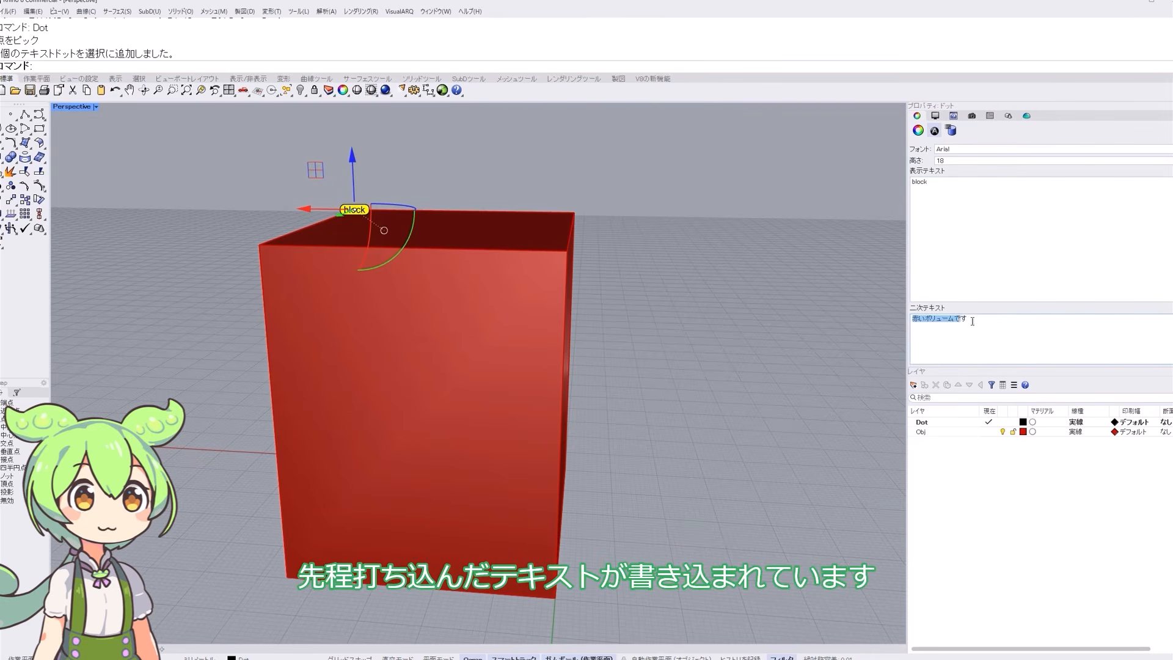
left_click(976, 322)
left_click_drag(305, 174, 417, 240)
left_click(552, 187)
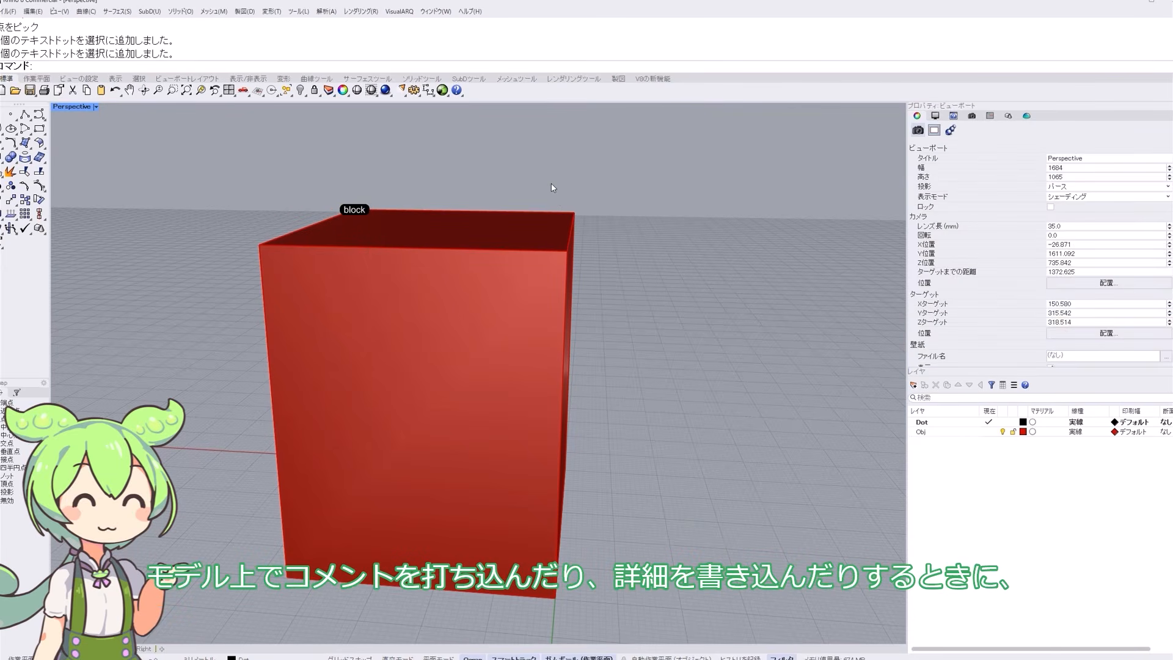
right_click_drag(518, 200, 470, 216)
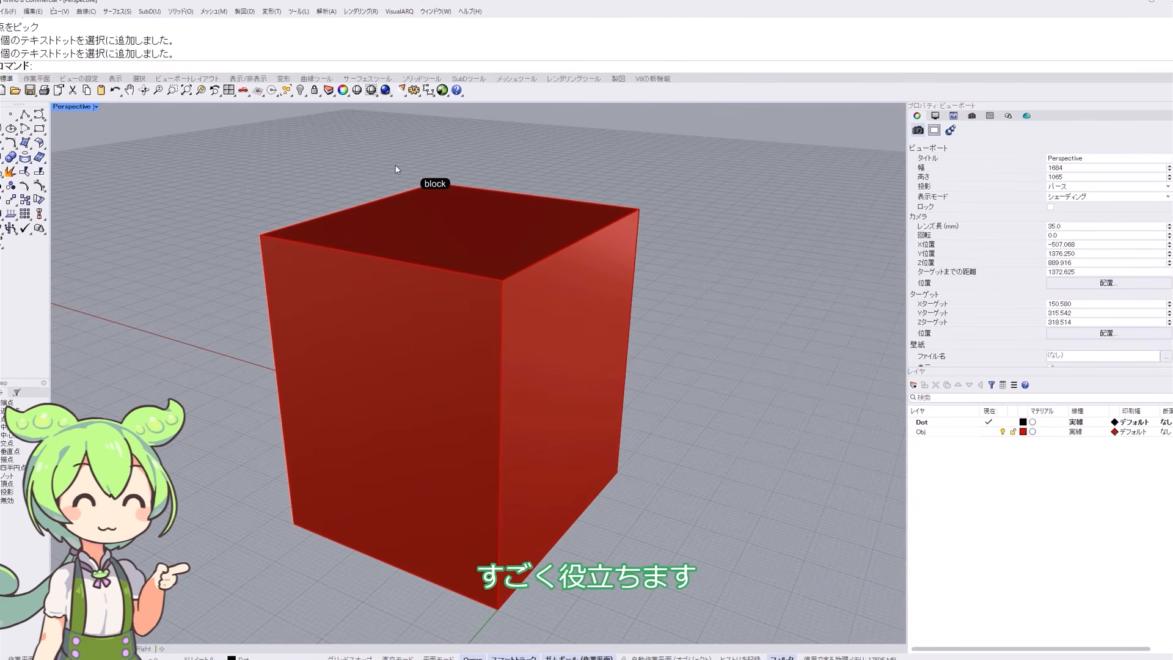
right_click_drag(395, 167, 519, 191)
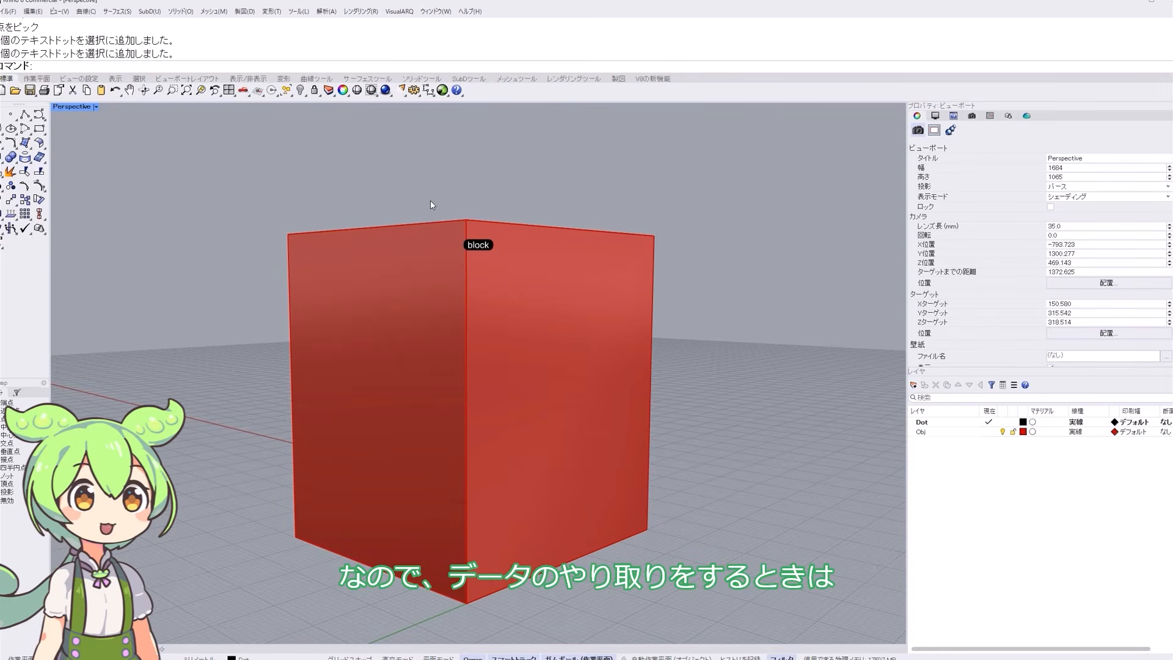
left_click_drag(417, 194, 549, 295)
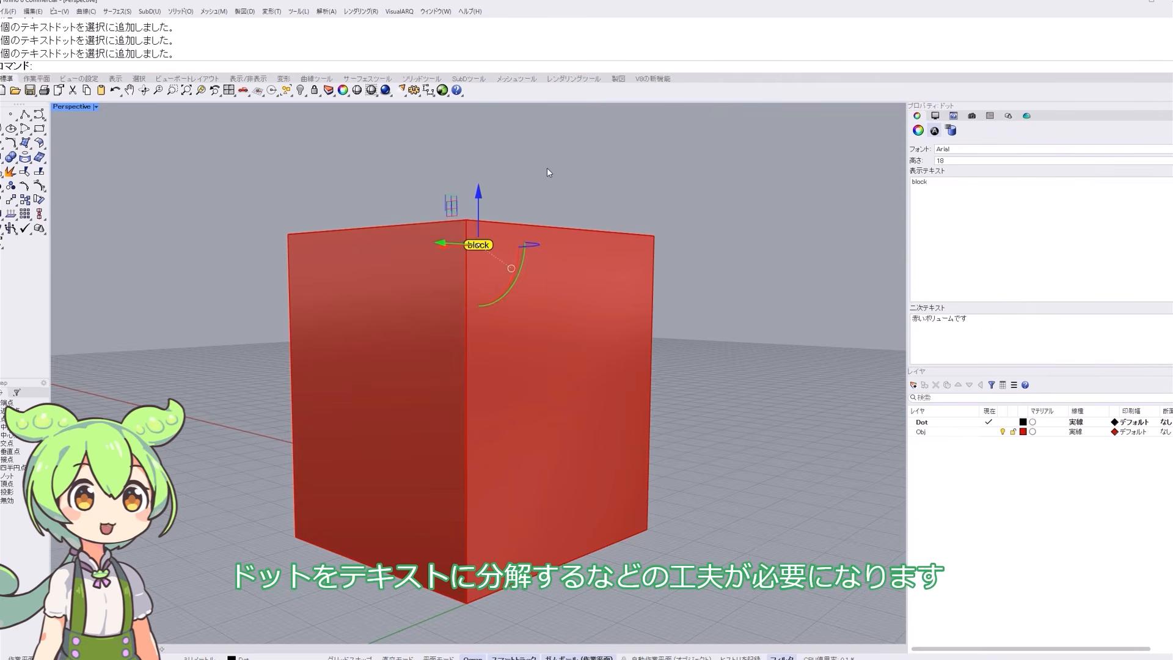
key("Escape")
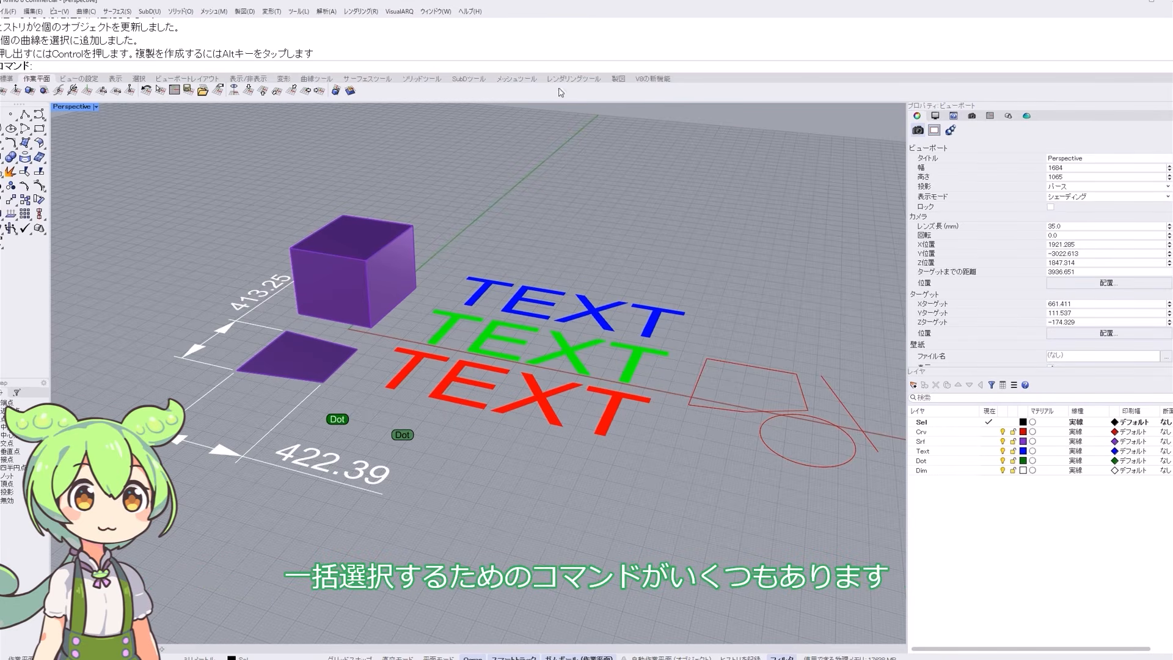
- Select all curves with SelCrv, clear that selection, and select the surfaces with SelSrf
type("Sel")
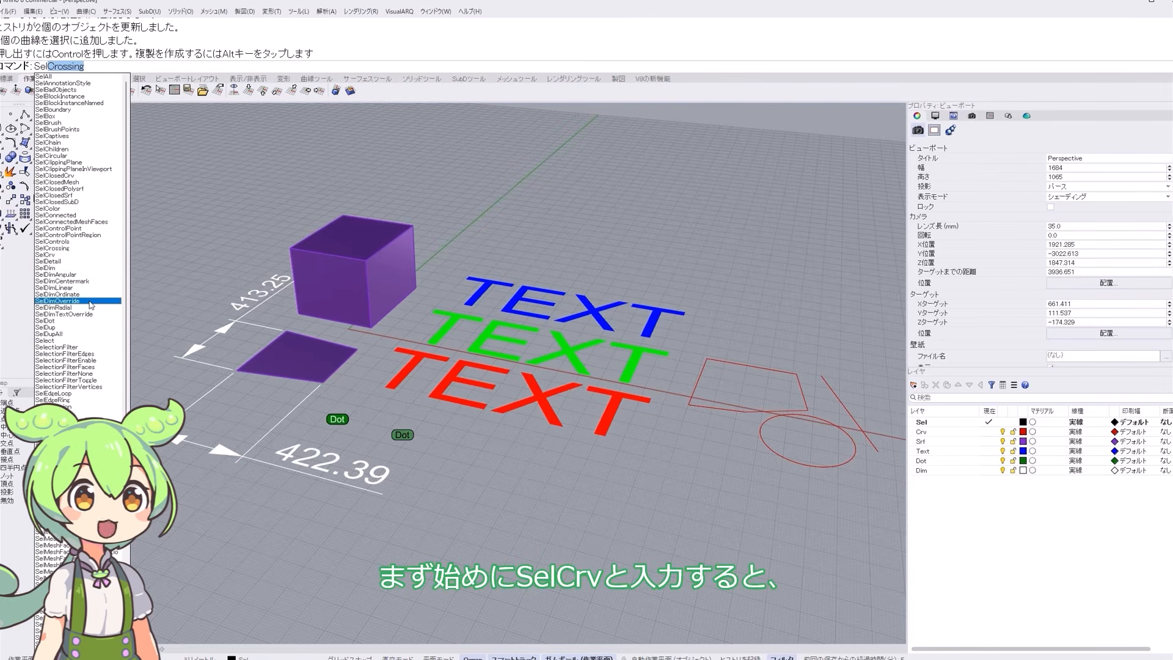
type("Crv")
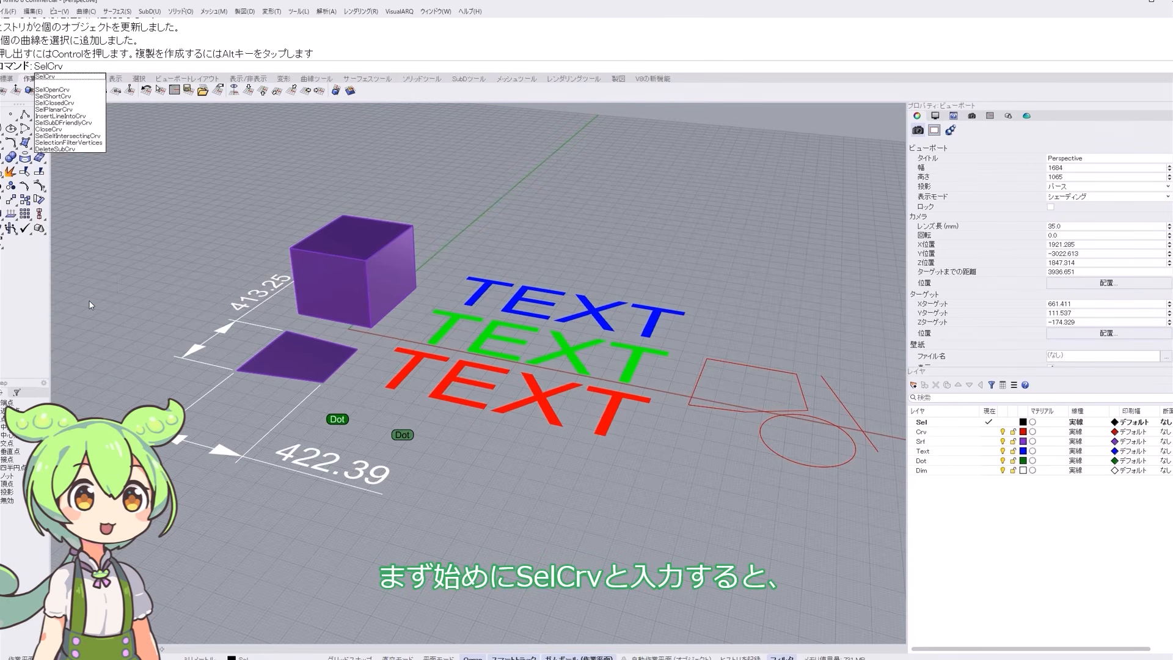
key("Return")
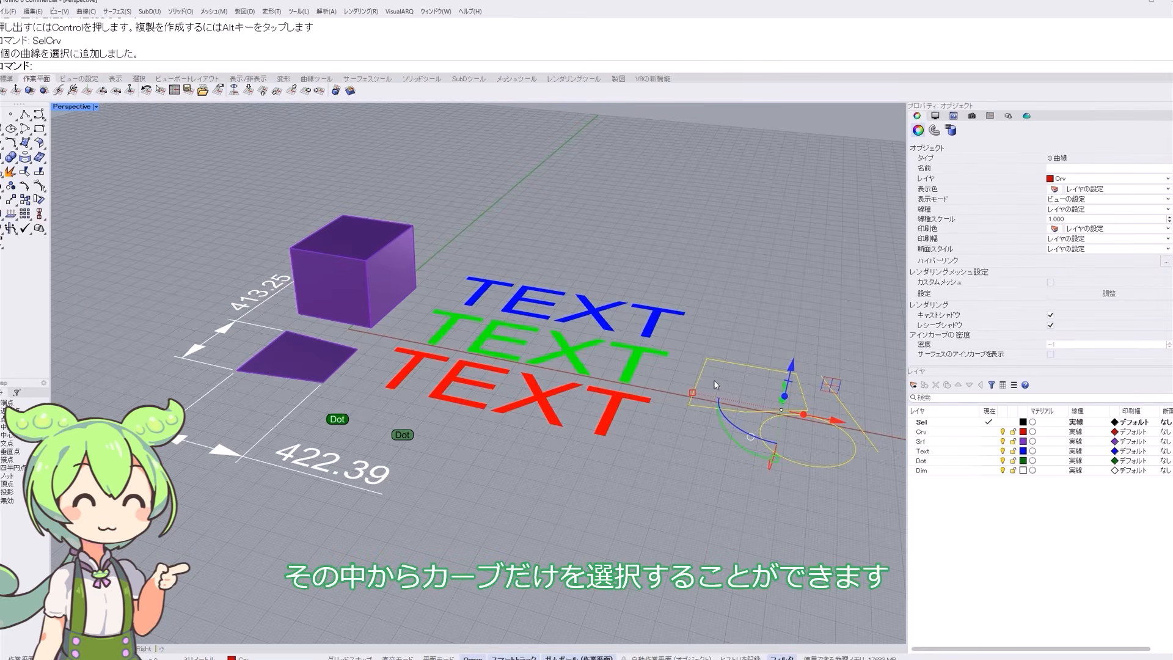
left_click(749, 284)
type("S")
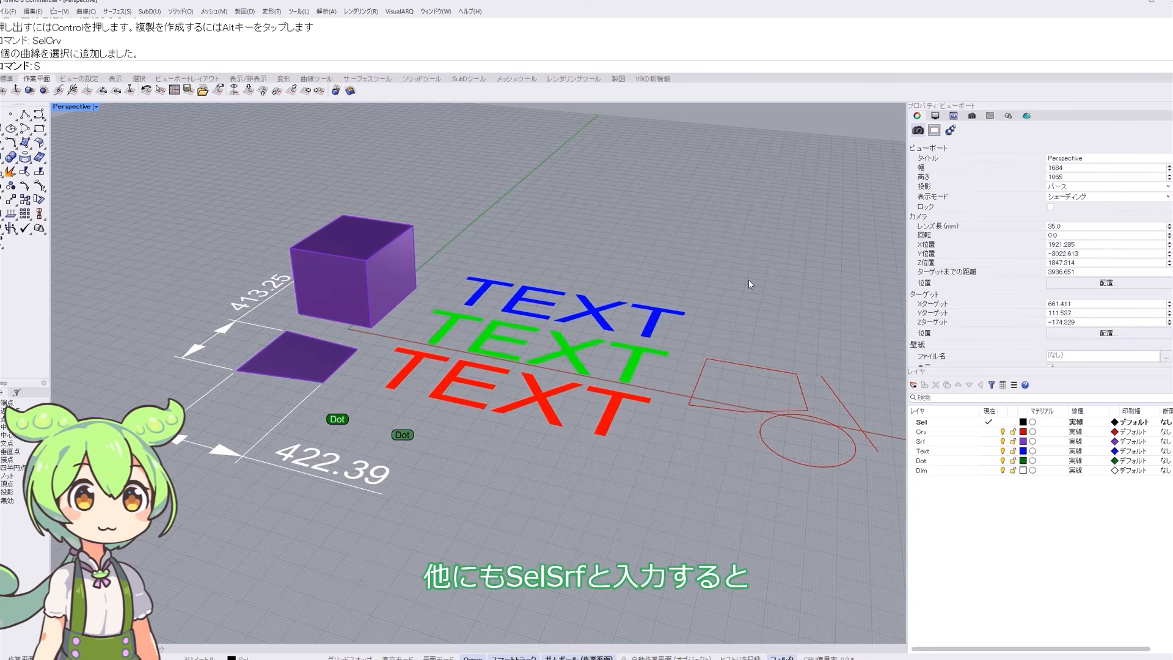
type("elSrf")
key("Return")
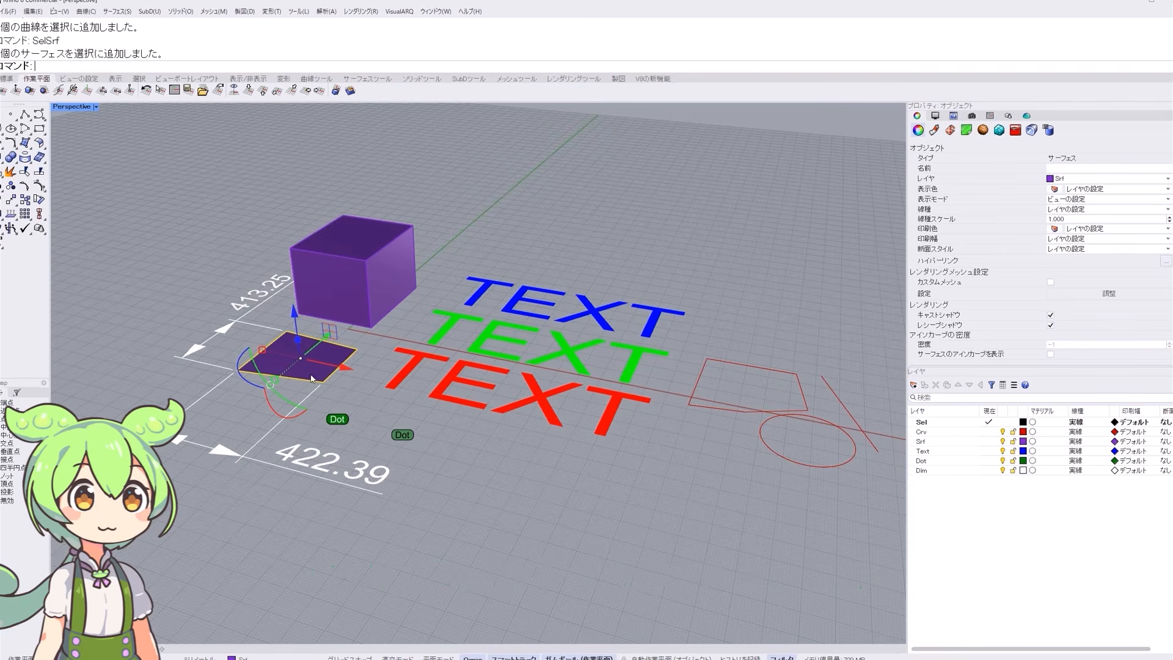
- Explode the purple box into separate surfaces and select all surfaces with SelSrf, clearing the selection at the end
left_click(404, 269)
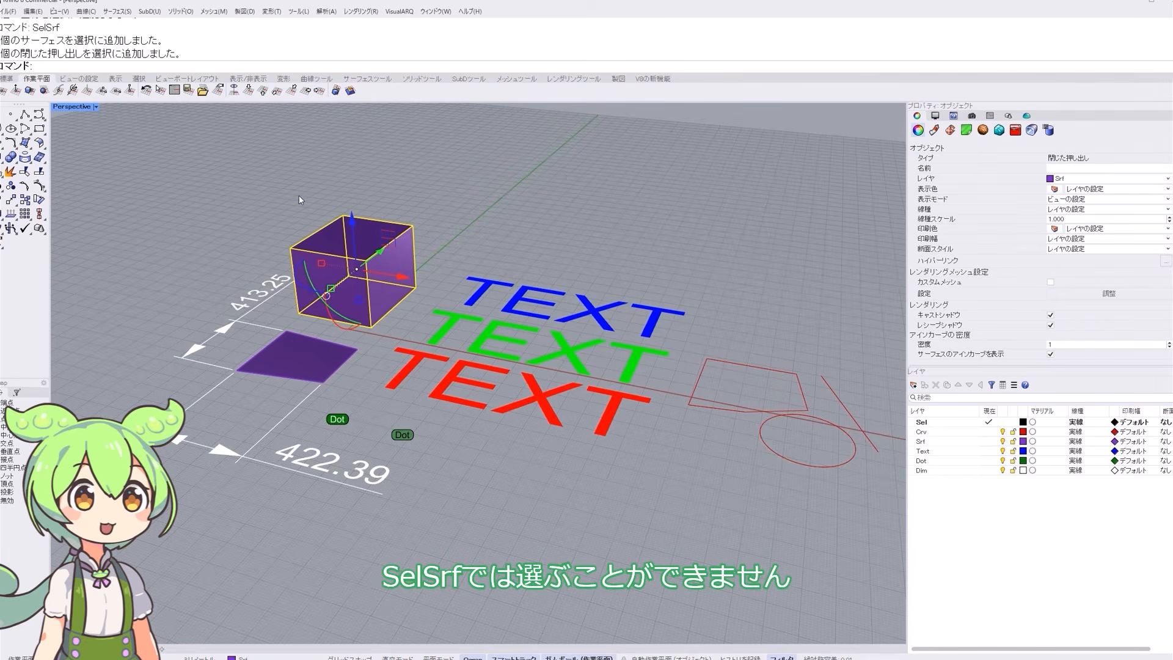
type("Explode")
key("Return")
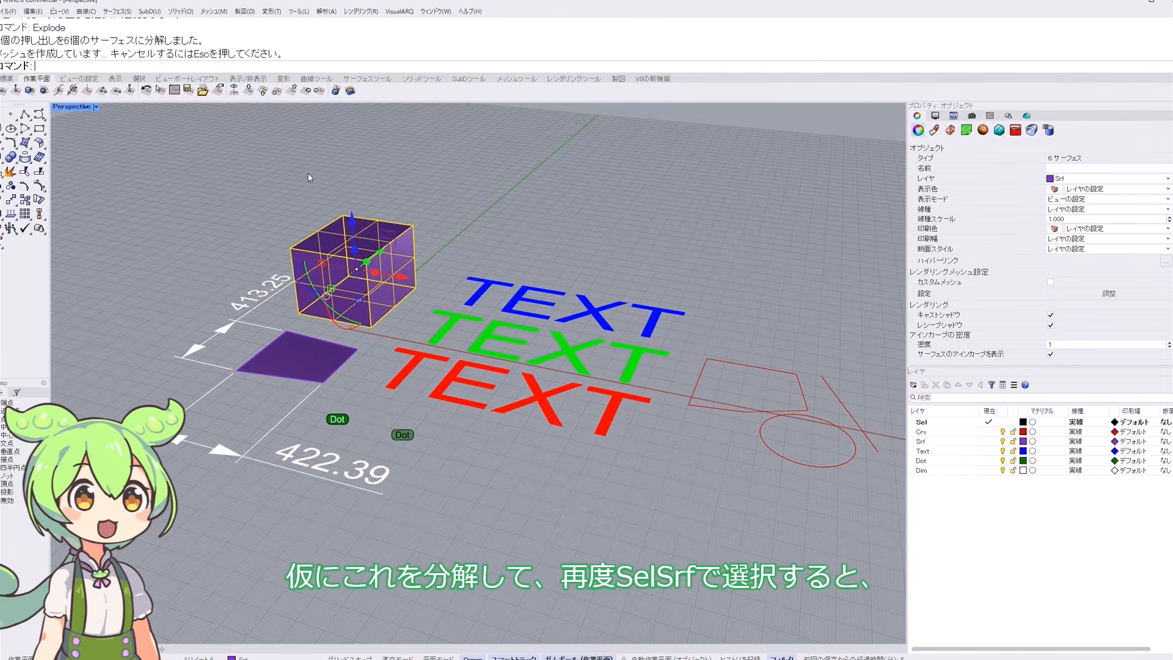
key("Escape")
type("SelSrf")
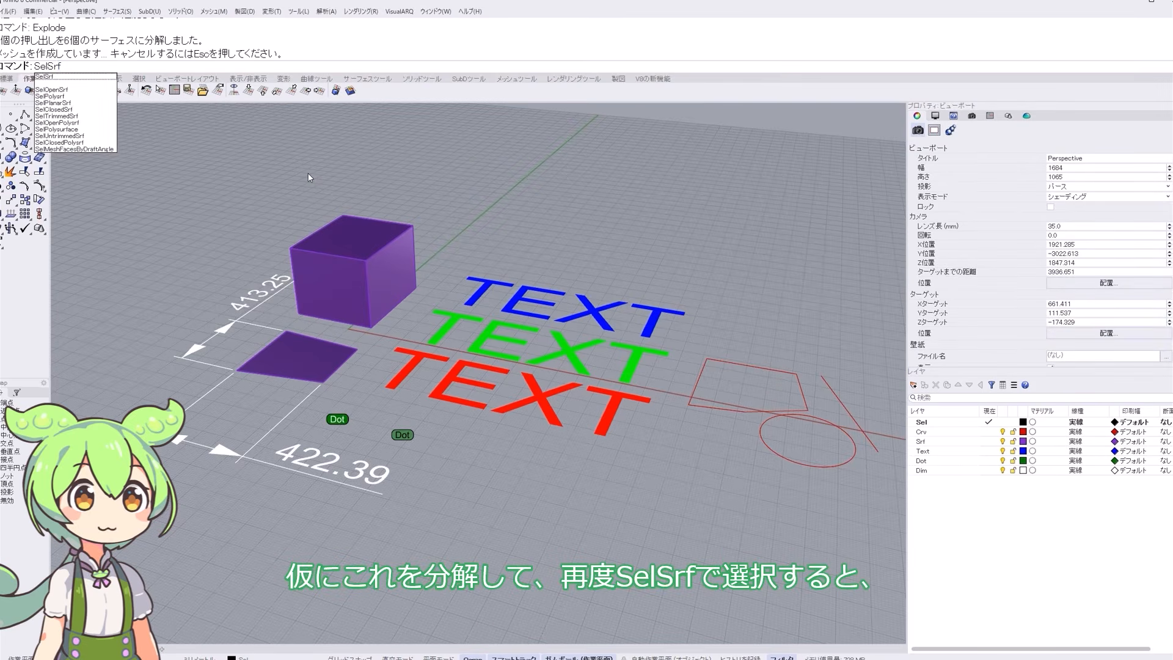
key("Return")
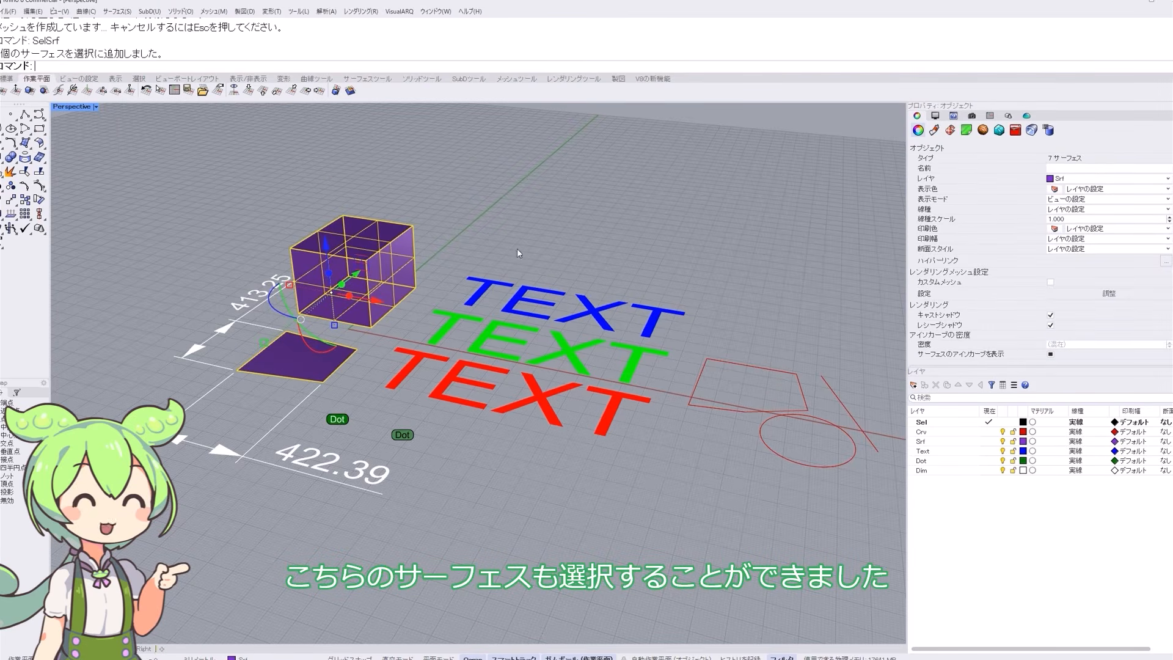
key("Escape")
- Select all text objects with SelText, clear that selection, and select and release all text dots with SelDot
type("SelText")
key("Return")
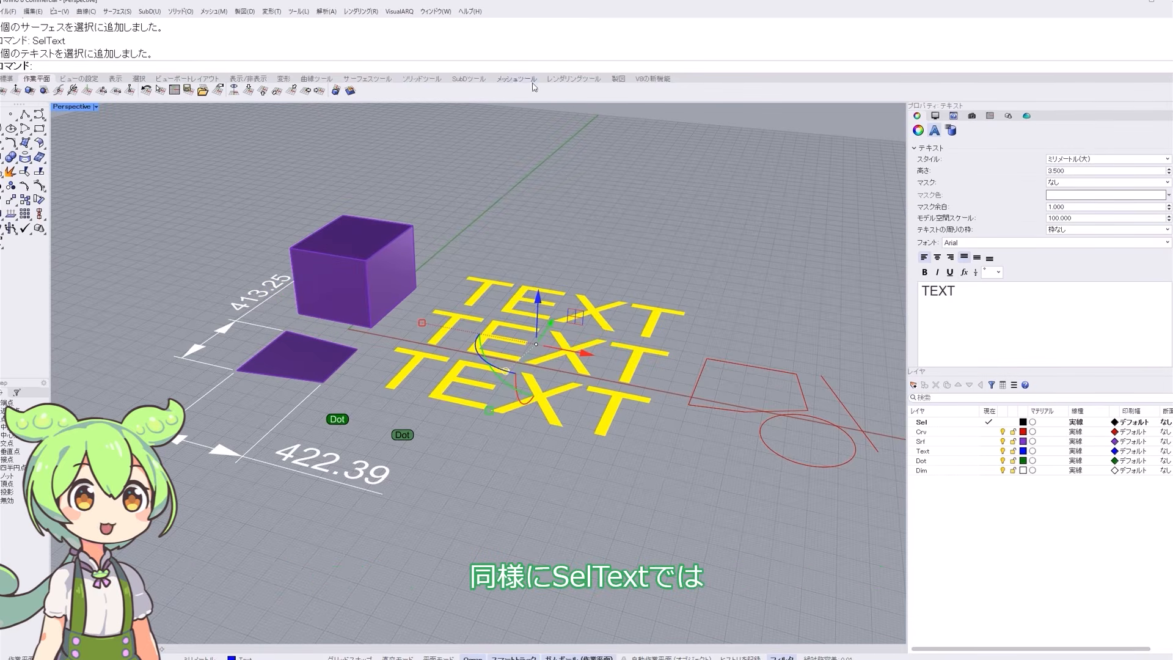
left_click(584, 260)
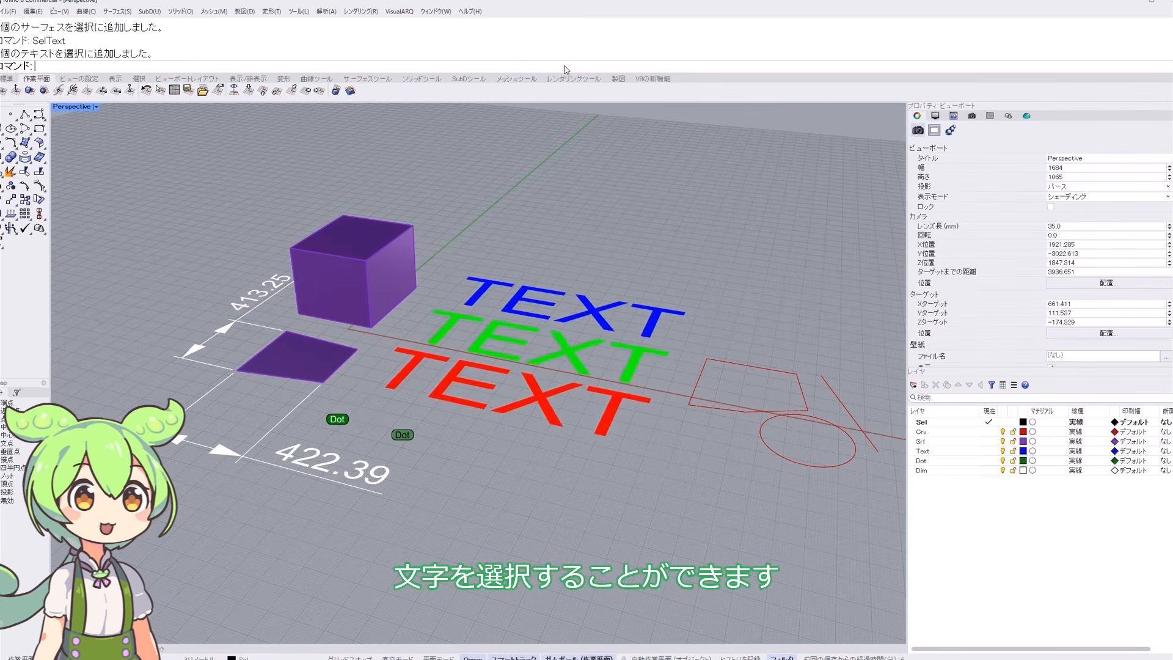
type("SelDot")
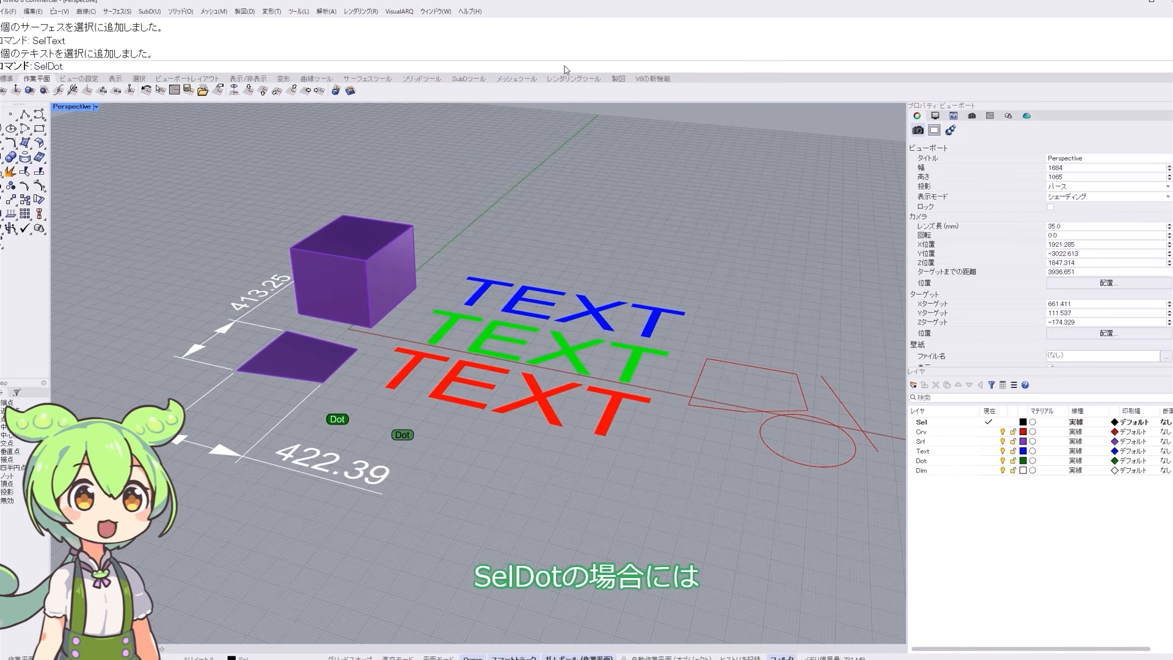
key("Return")
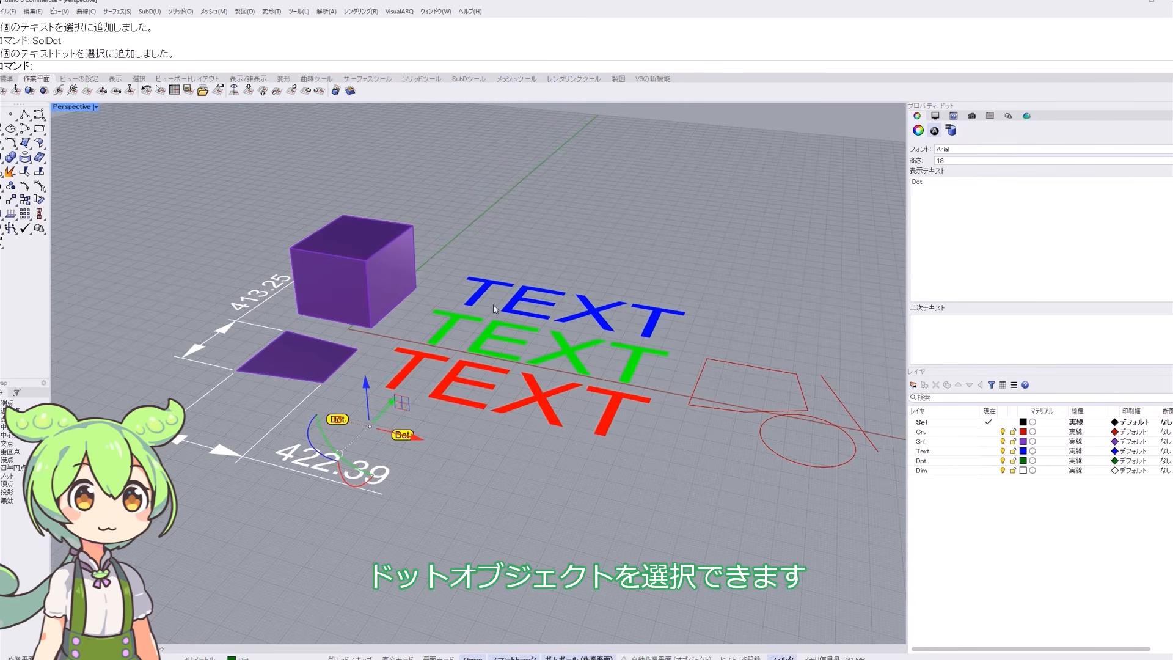
left_click(510, 464)
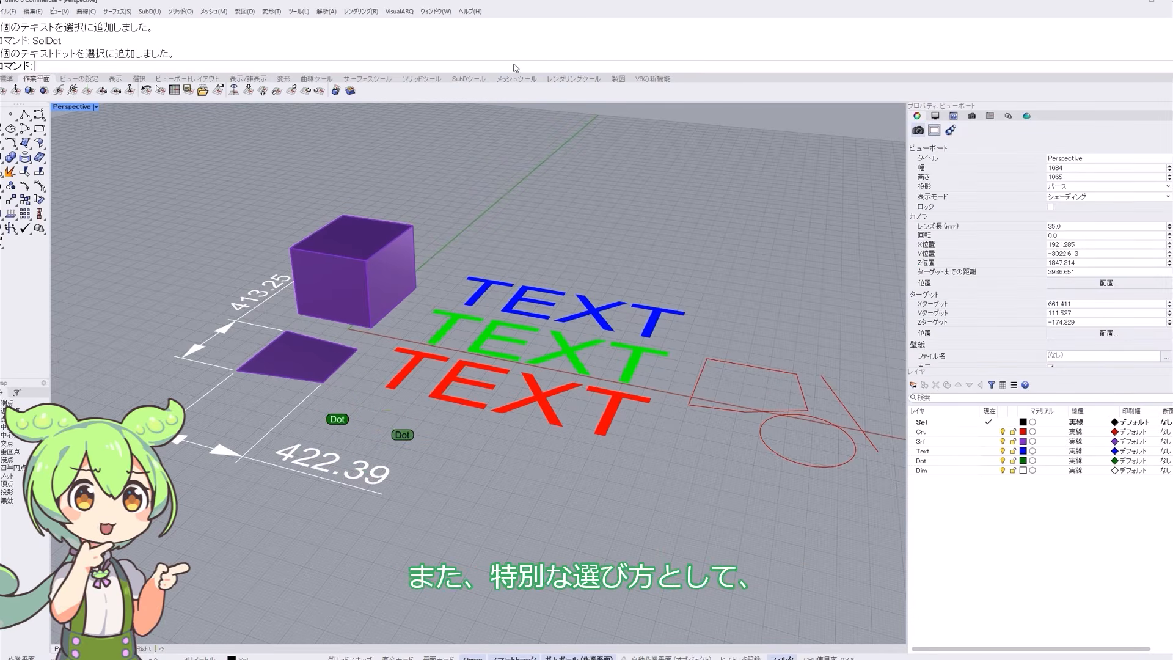
- Select the red objects by colour with SelColor, check the selected text's object properties, and clear the selection
type("SelColor")
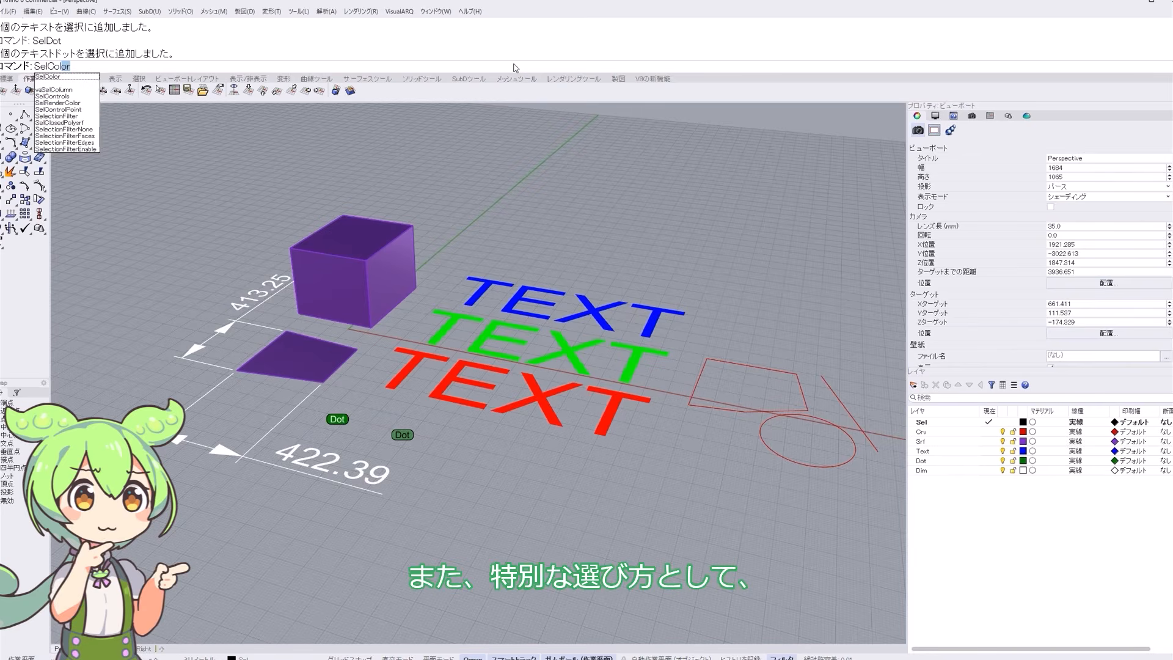
key("Return")
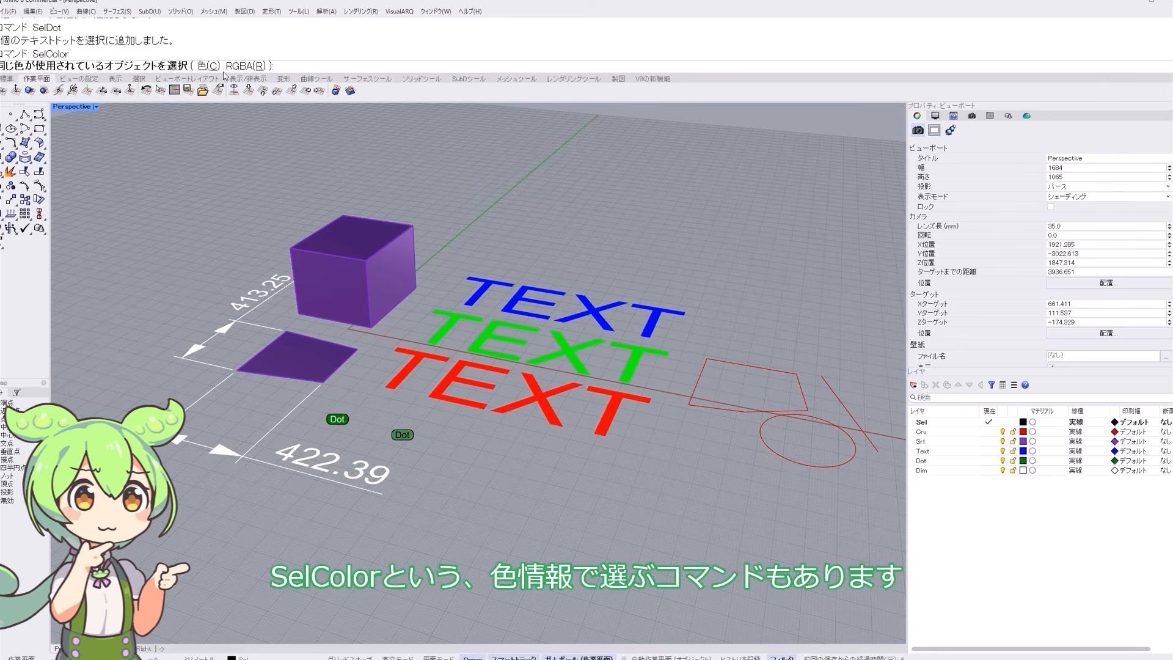
left_click(205, 65)
left_click(1044, 236)
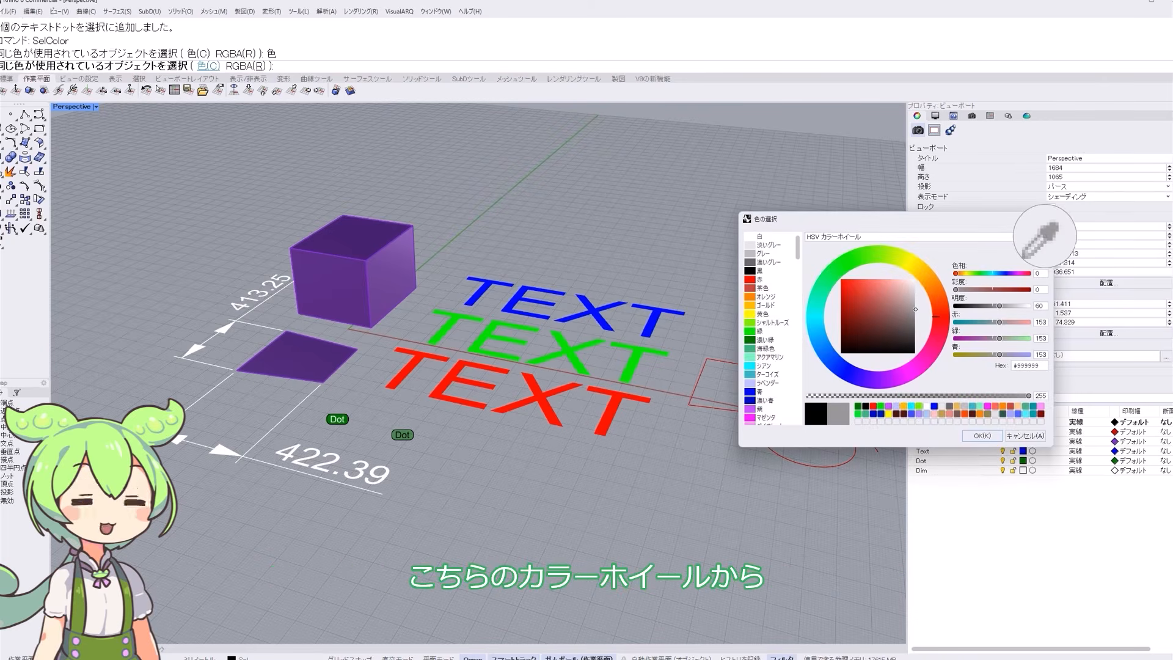
left_click(450, 380)
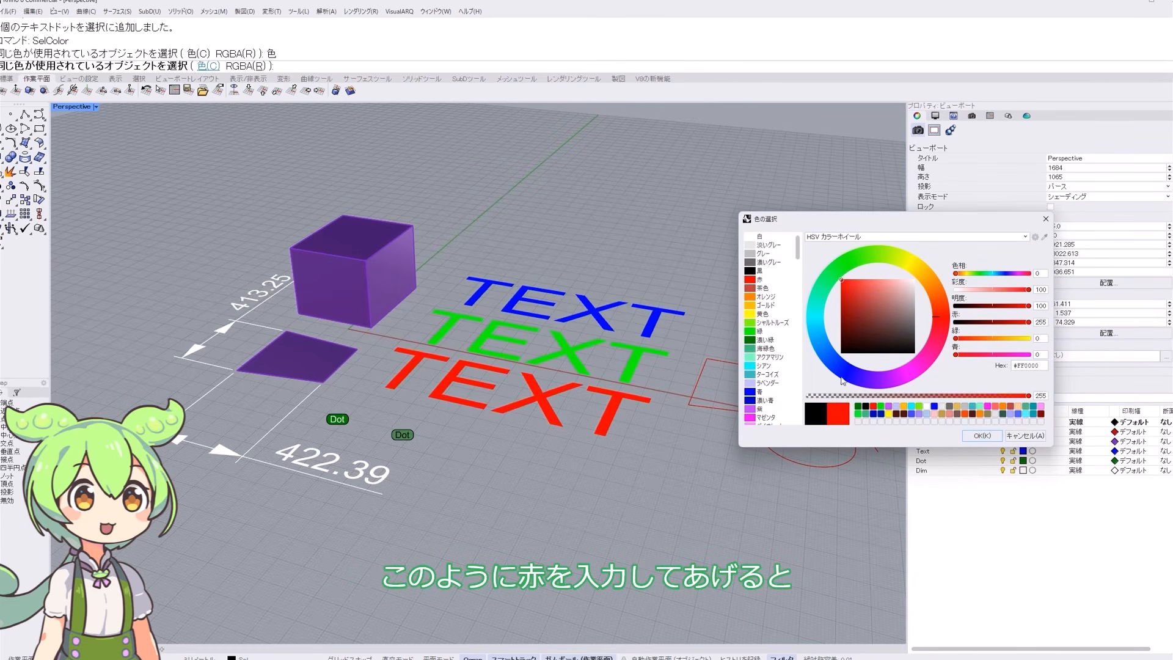
left_click(982, 435)
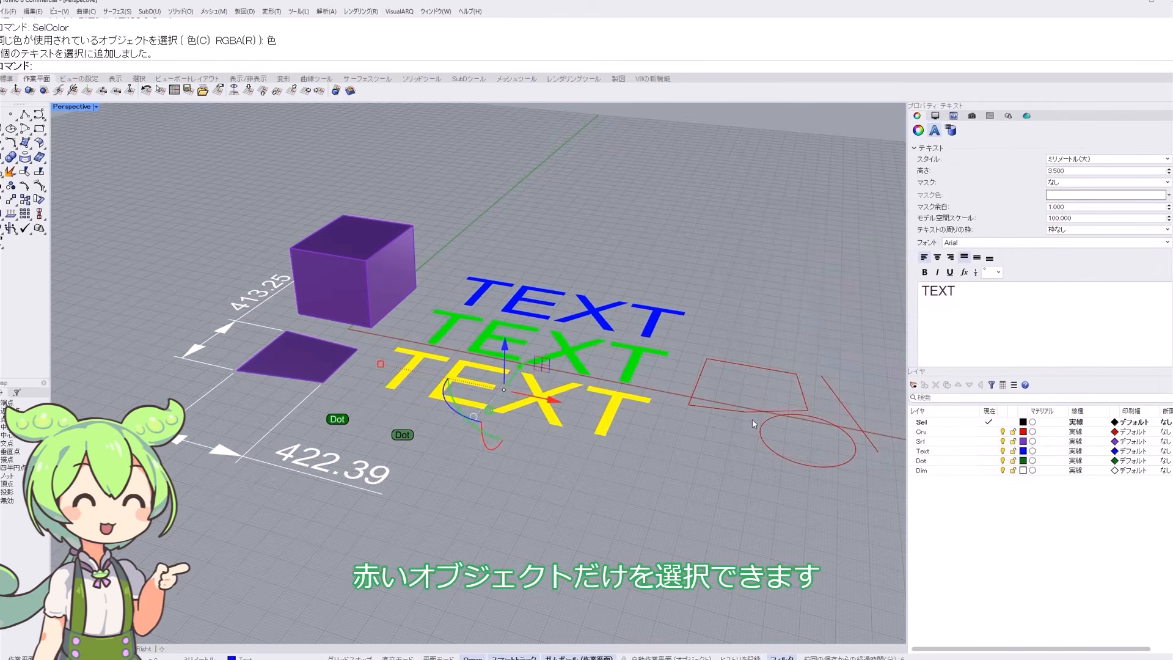
left_click(917, 131)
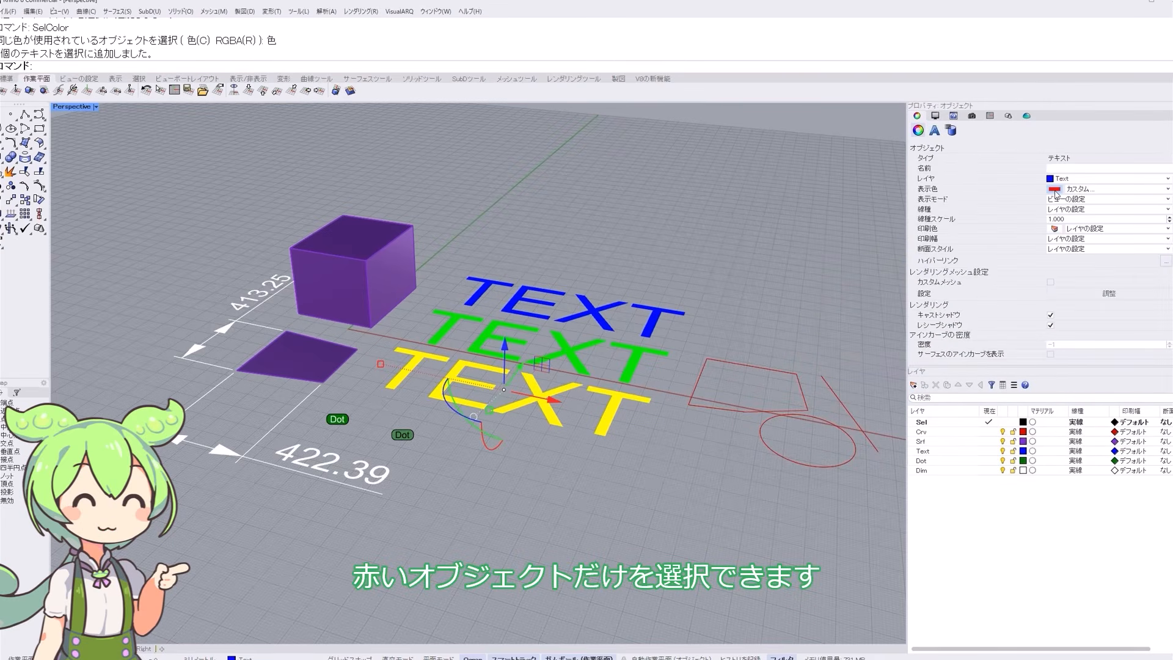
left_click(606, 236)
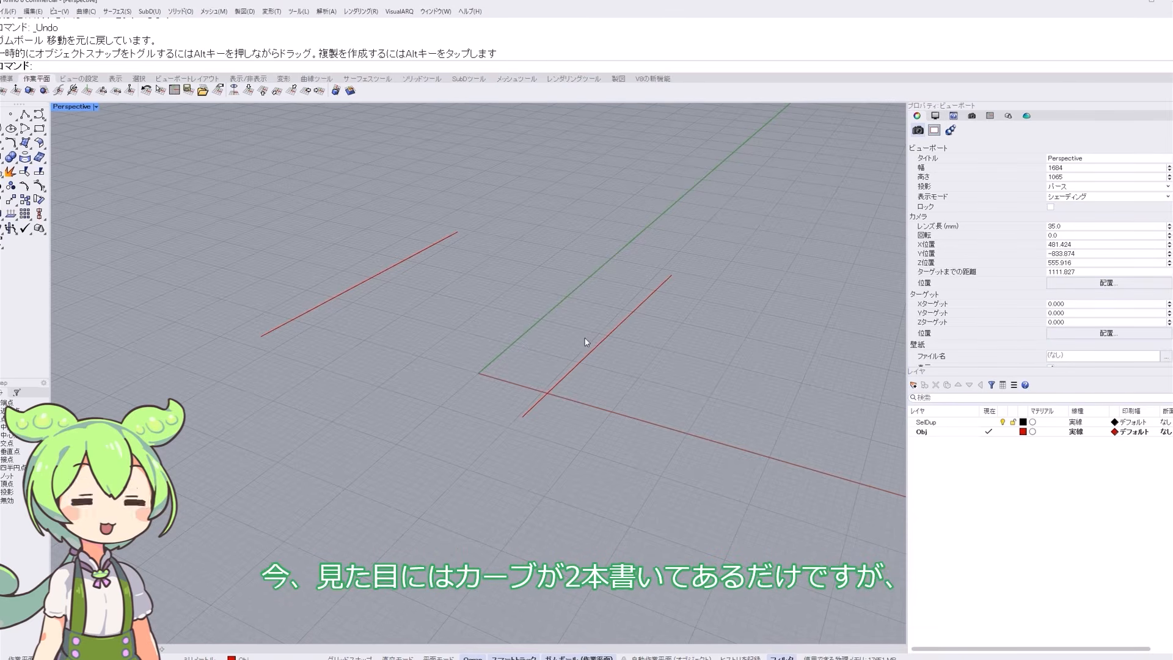
- Check both lines for overlapping curves, and delete the exact duplicate found with SelDup
left_click(367, 278)
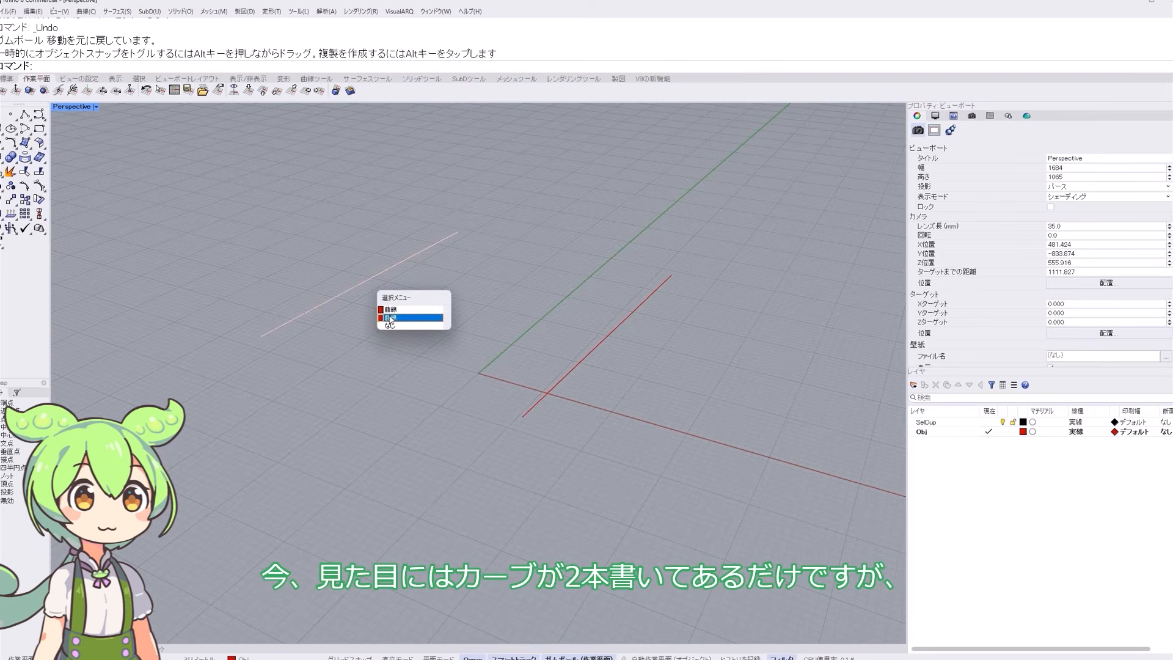
left_click(596, 347)
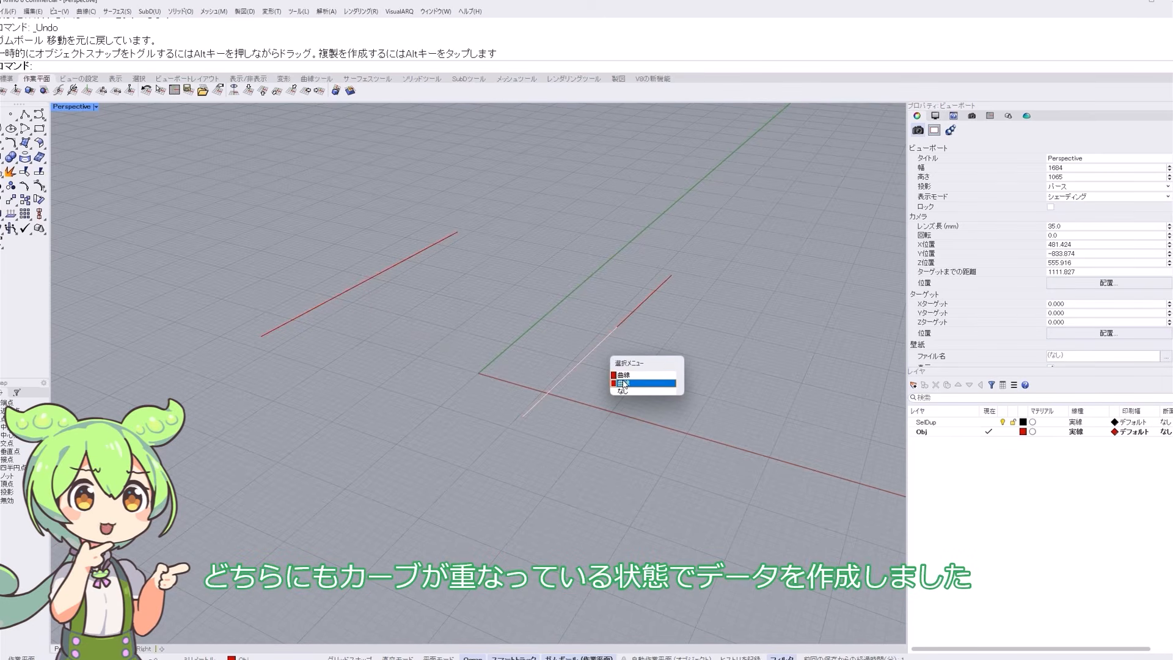
type("SelDup")
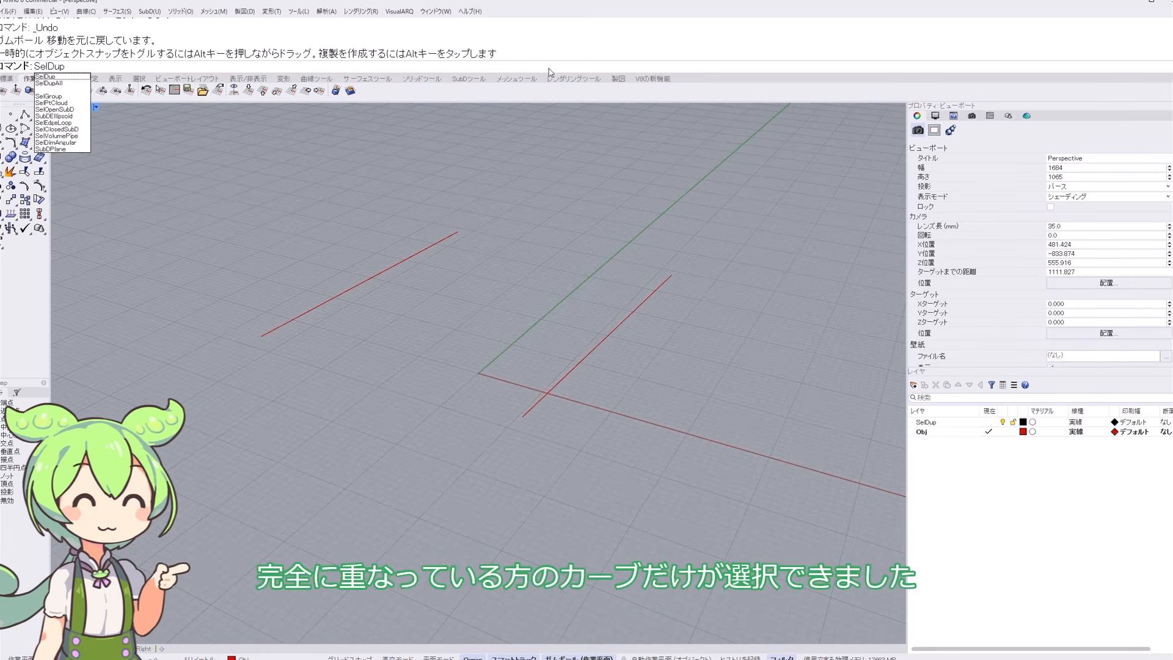
key("Return")
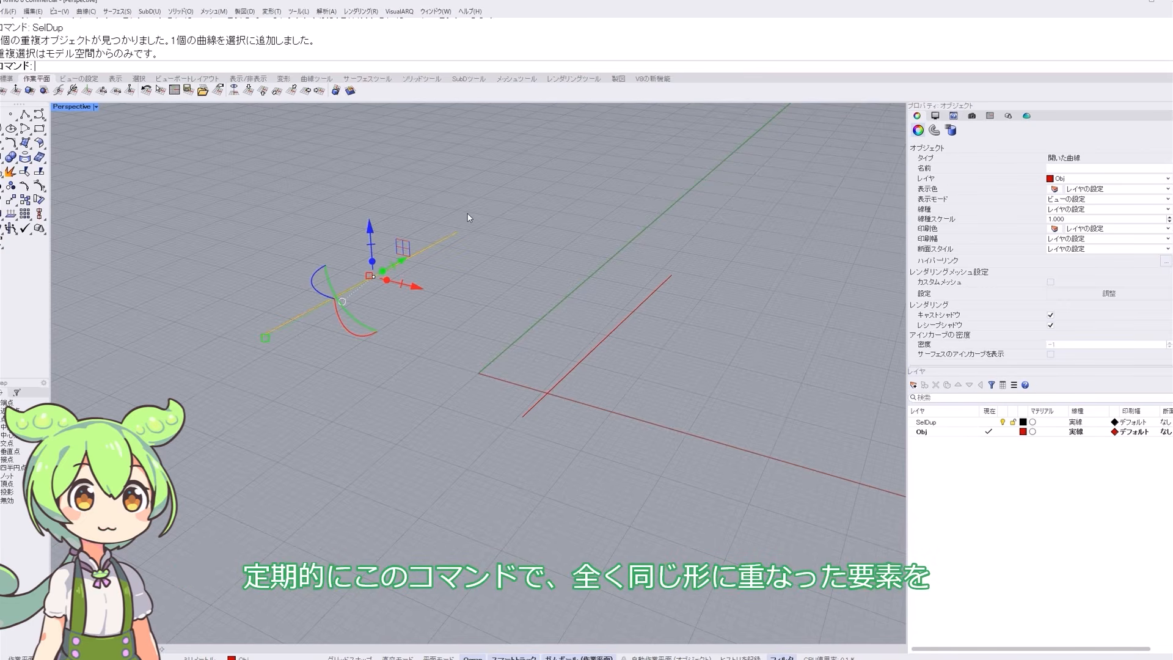
key("Delete")
- Check the line cleared of its duplicate, and inspect the partially overlapping curves on the other line
left_click(435, 243)
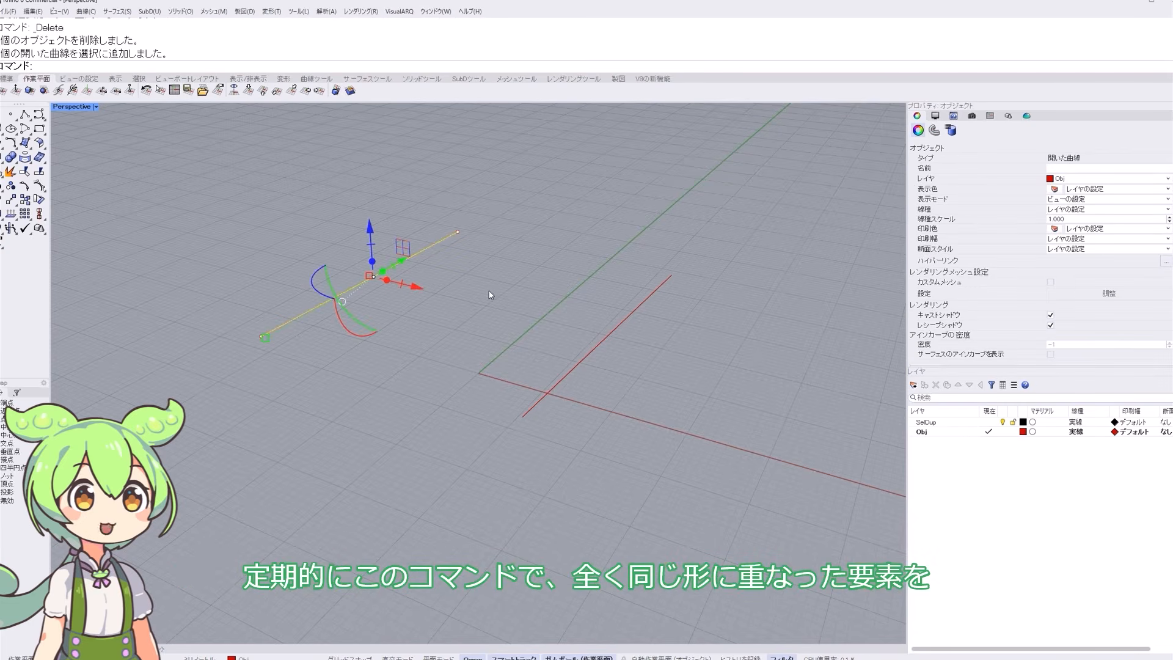
key("Escape")
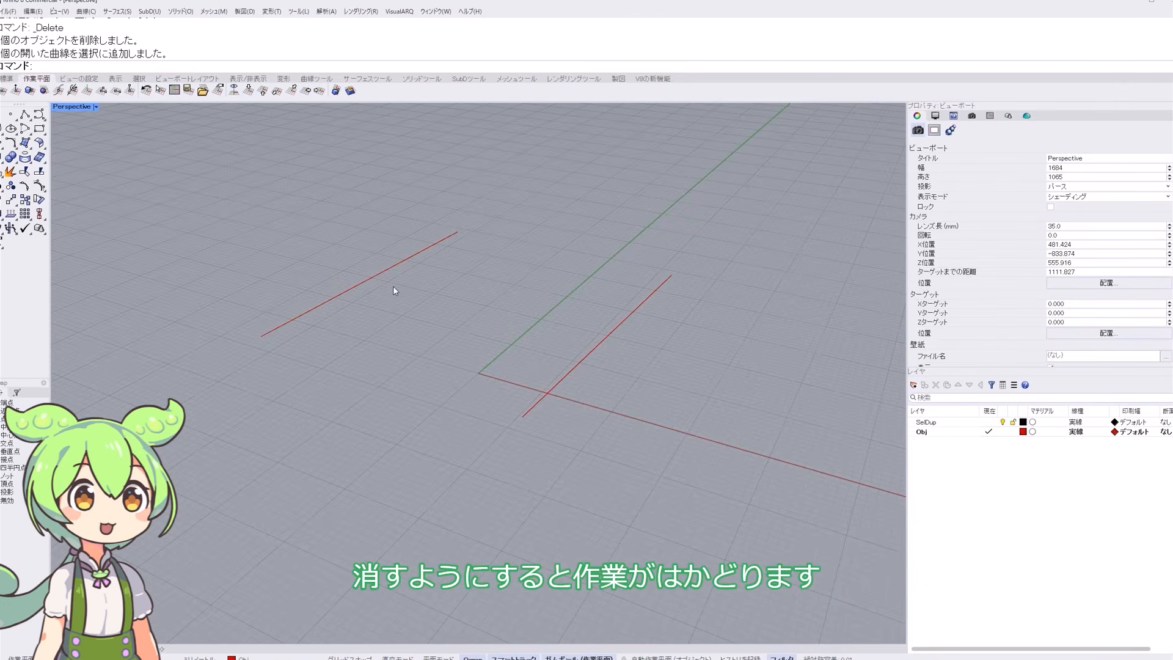
left_click(573, 377)
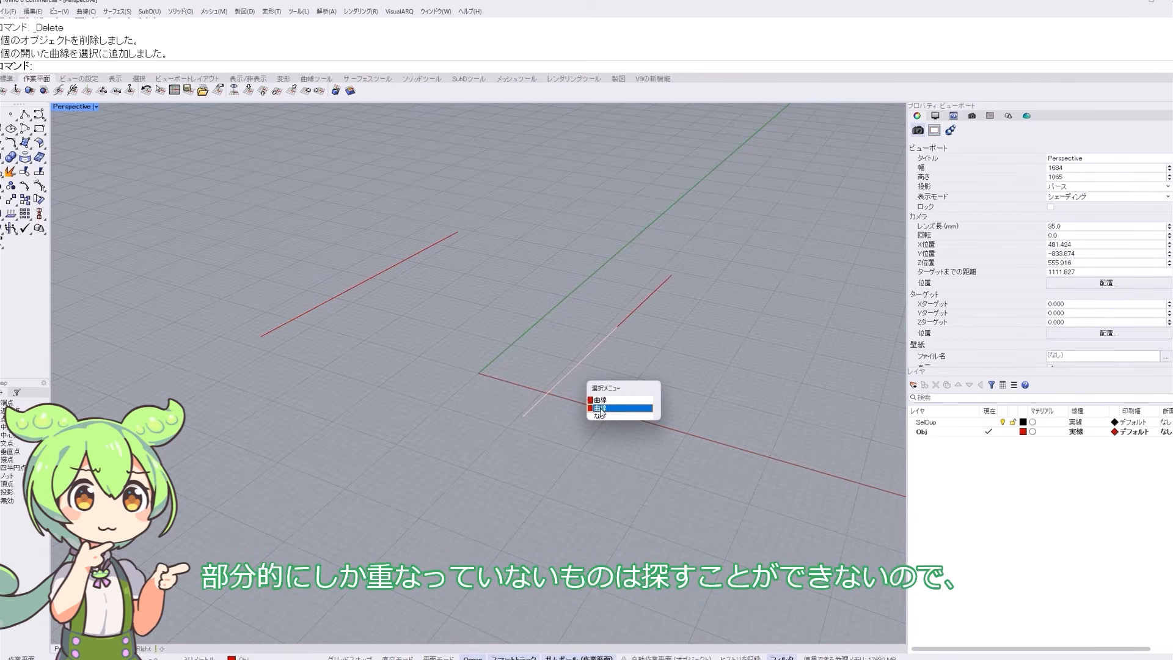
left_click(600, 409)
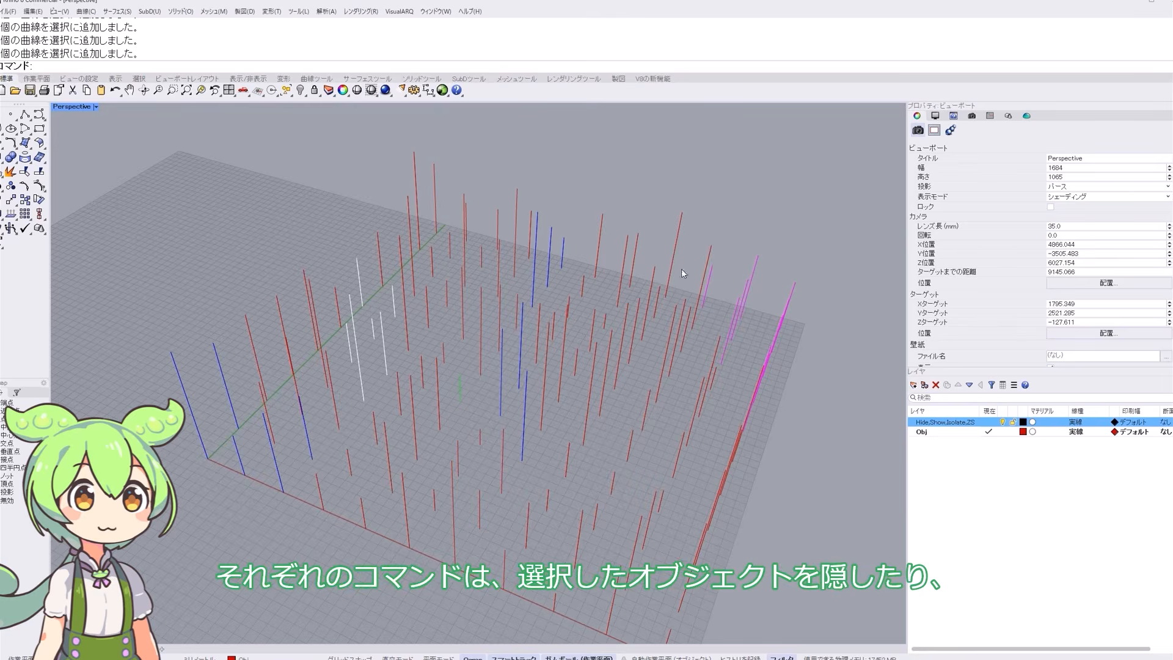
- Examine the field of coloured vertical lines from several angles, picking and releasing one blue curve
right_click_drag(639, 321, 678, 303, "shift")
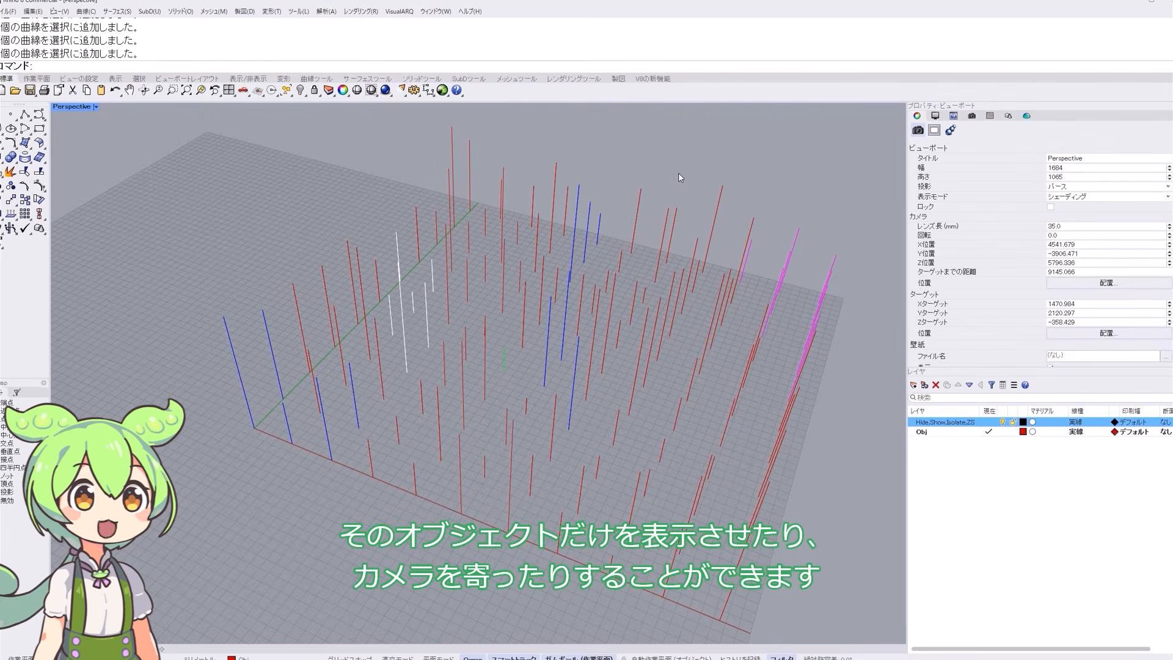
right_click_drag(677, 179, 660, 347)
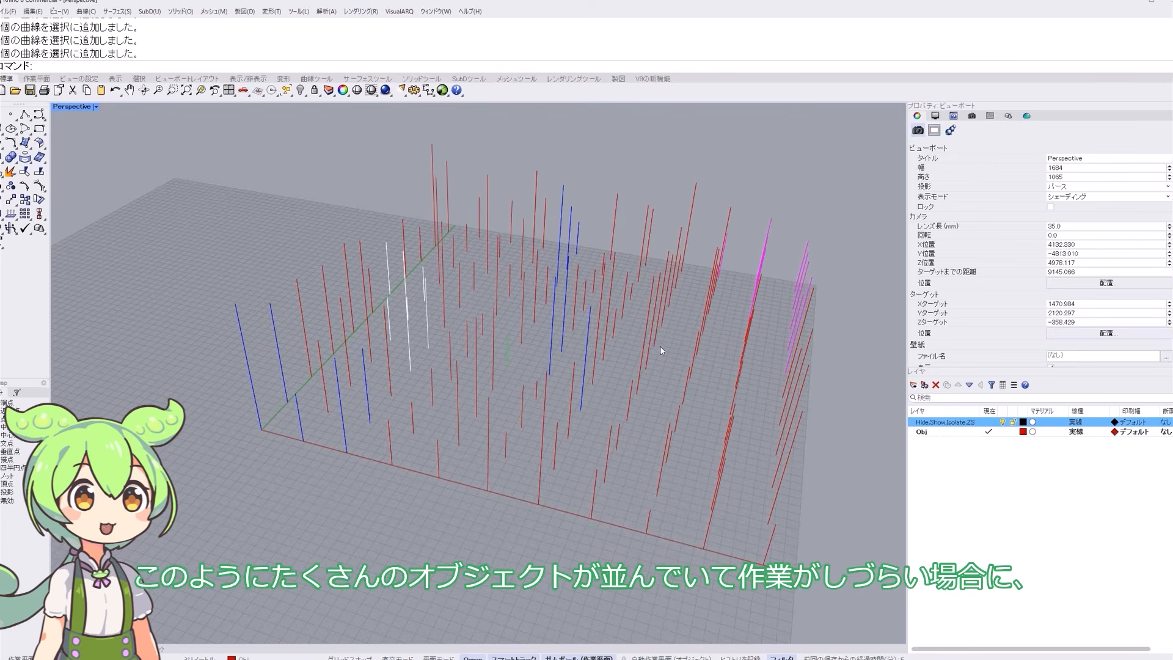
right_click_drag(550, 343, 487, 362)
left_click(469, 379)
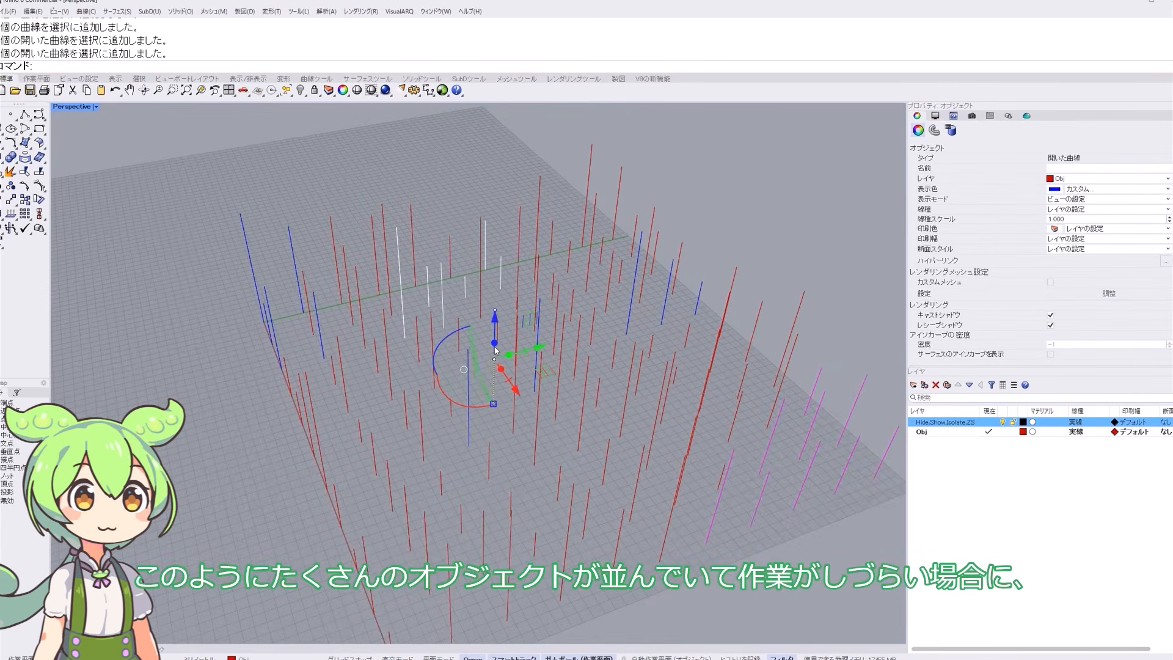
left_click(479, 147)
right_click_drag(479, 146, 544, 202)
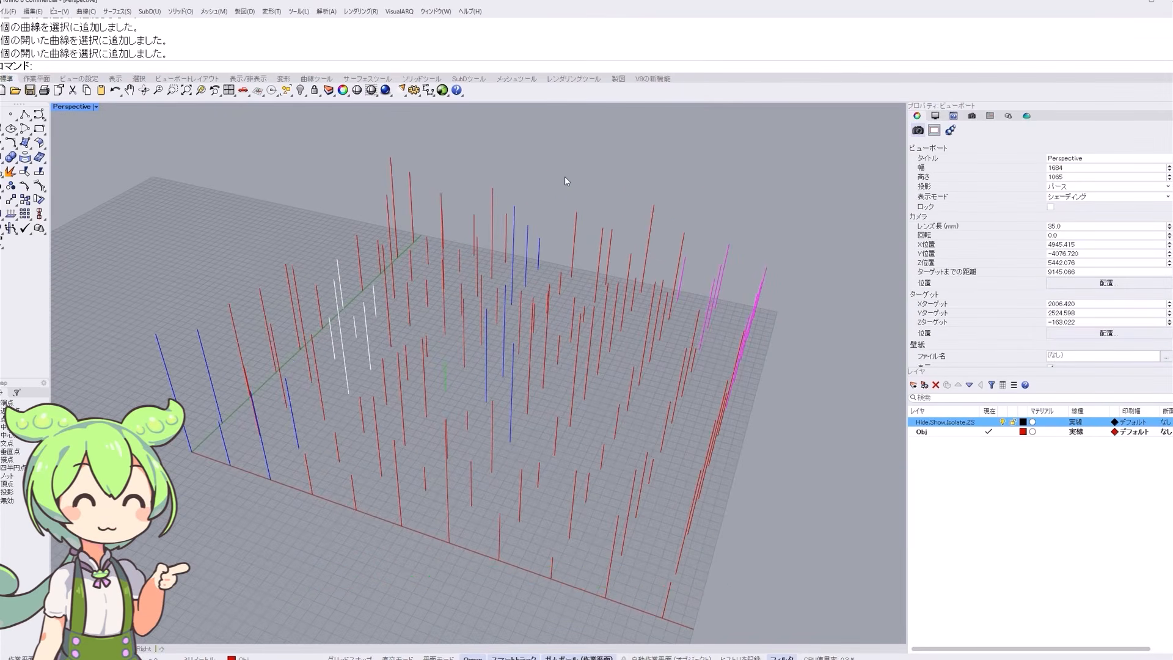
- Select all blue curves by colour with SelColor and hide them with Hide
type("SelColor")
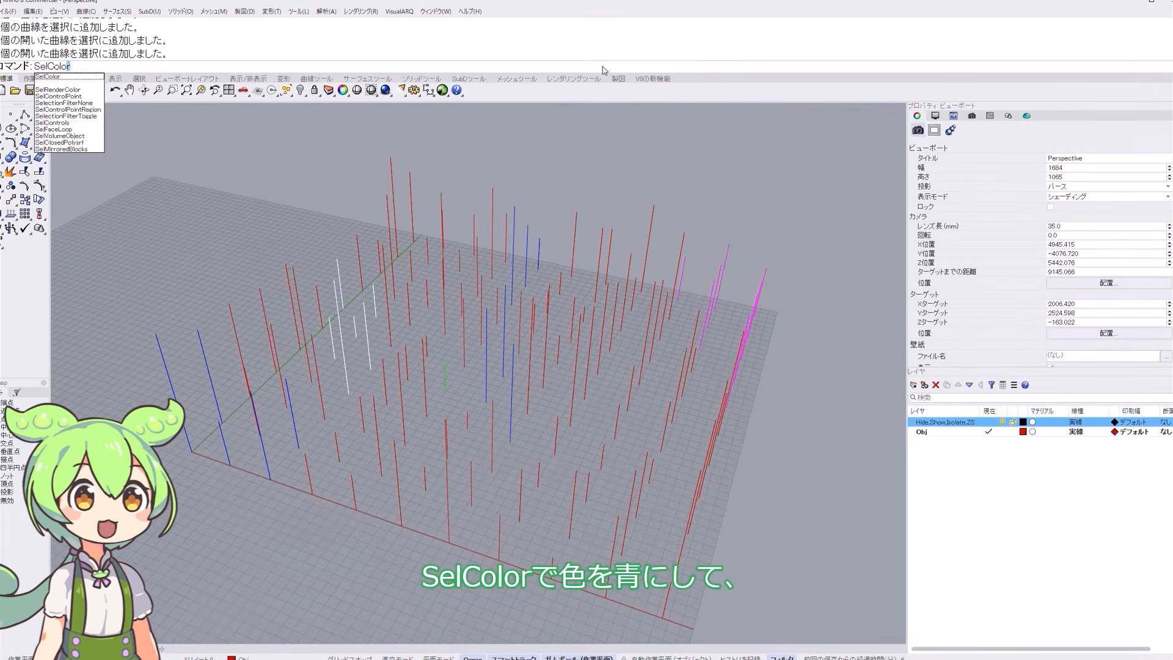
key("Return")
left_click(209, 65)
left_click(764, 391)
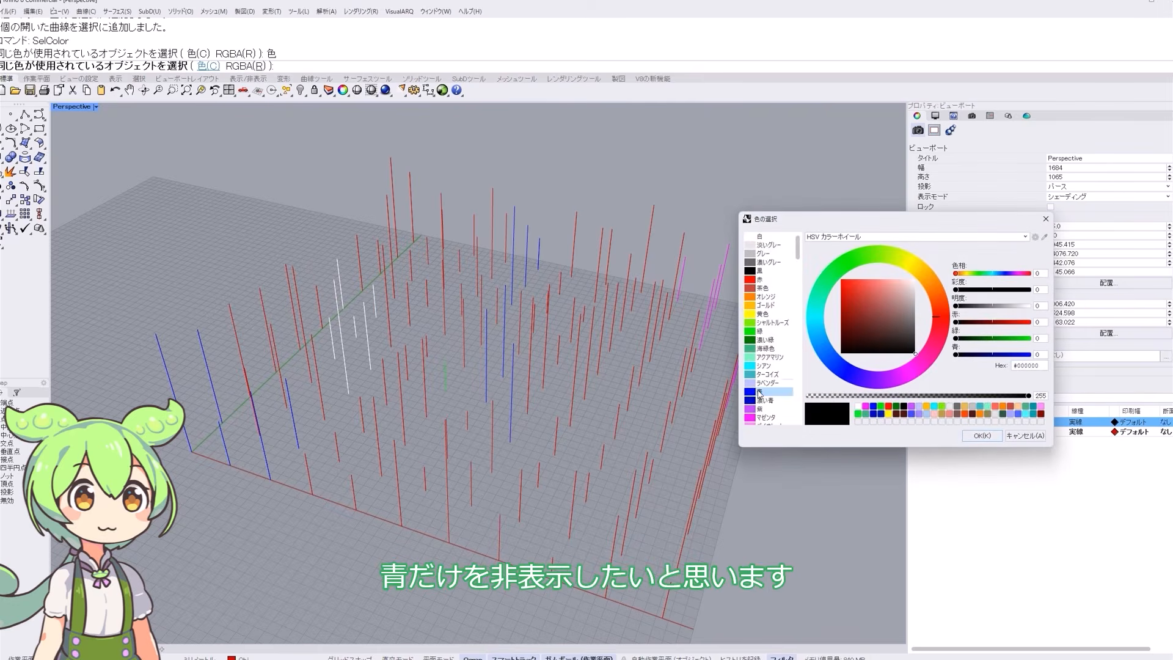
left_click(977, 435)
right_click_drag(659, 408, 555, 289)
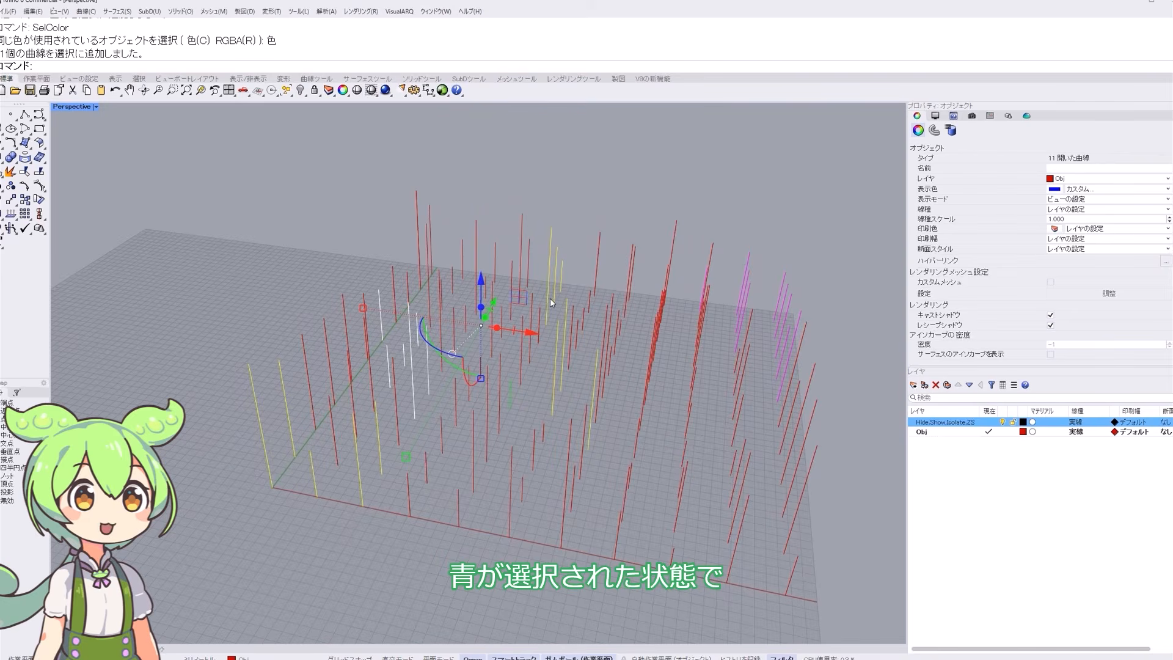
type("Hide")
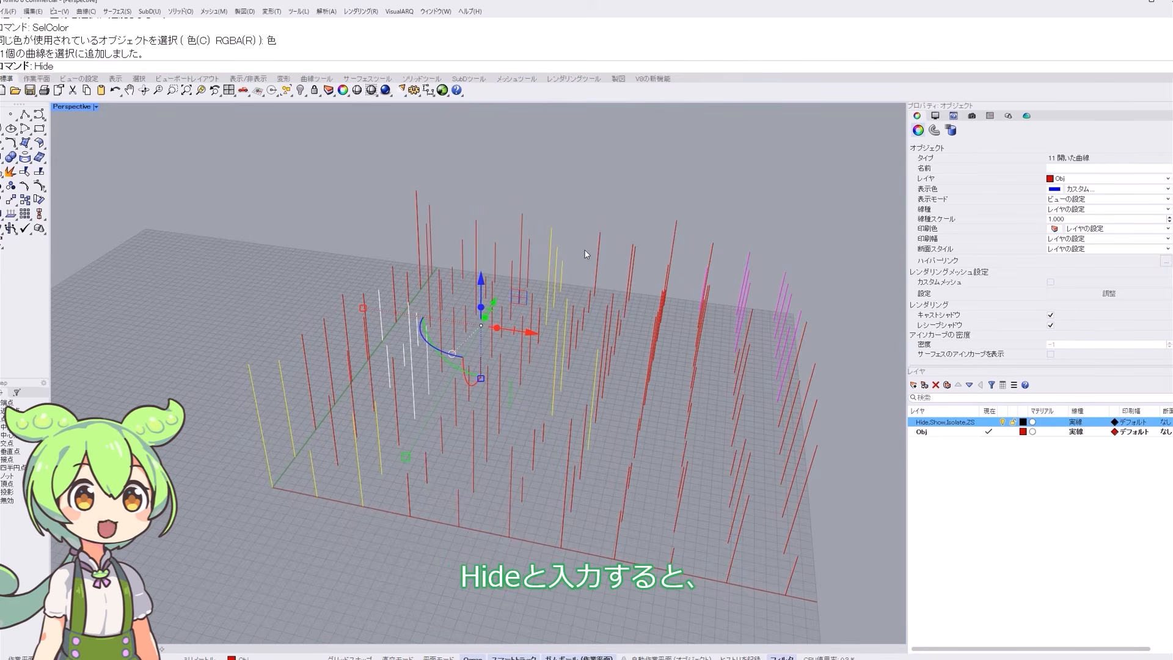
key("Return")
- Select all white curves by colour with SelColor and isolate them with Isolate, clearing the selection at the end
right_click_drag(584, 254, 518, 383)
right_click_drag(580, 345, 415, 336, "shift")
left_click(356, 385)
right_click_drag(476, 379, 553, 372, "shift")
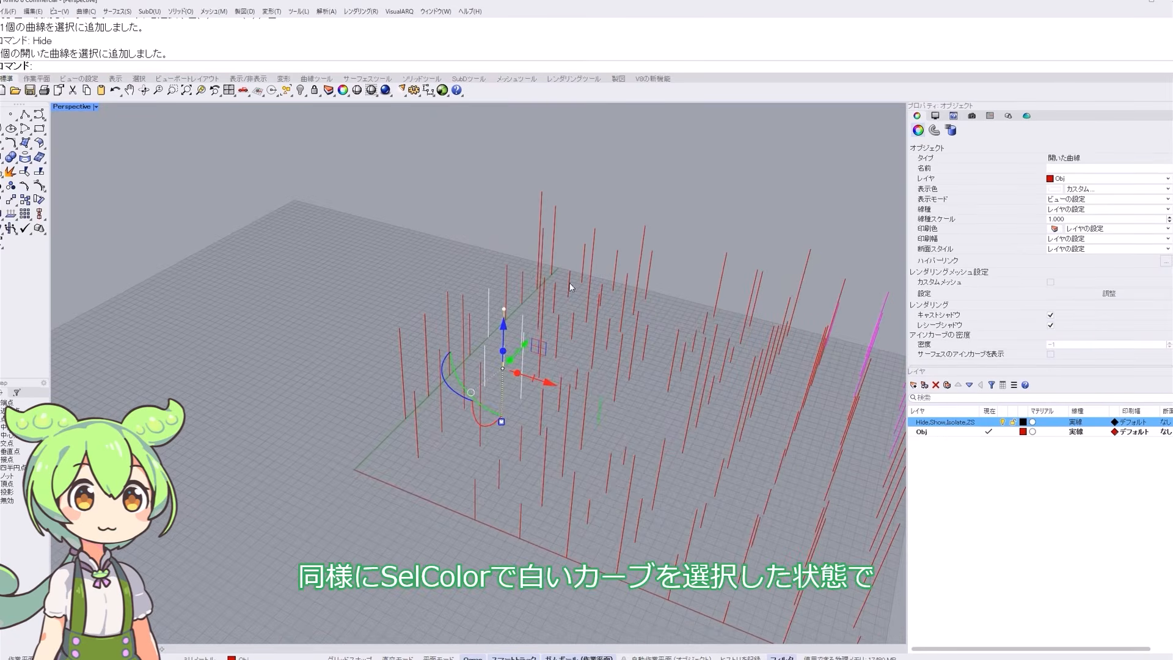
left_click(601, 180)
middle_click(602, 180)
left_click(579, 179)
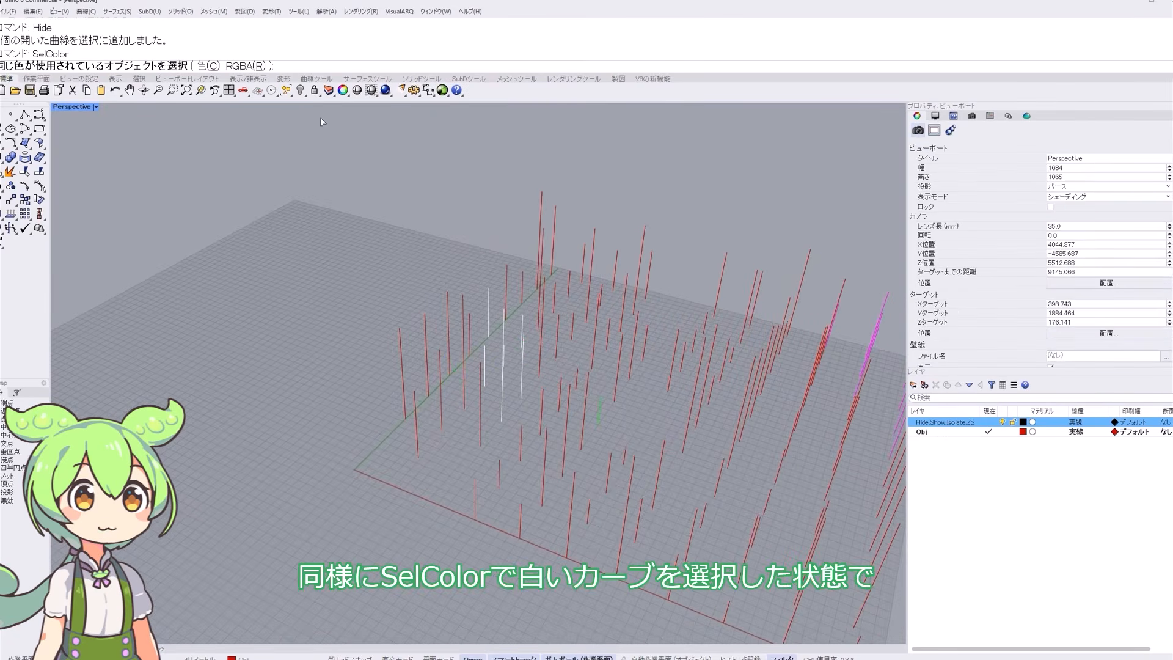
left_click(979, 437)
right_click_drag(695, 393, 716, 409)
type("Is")
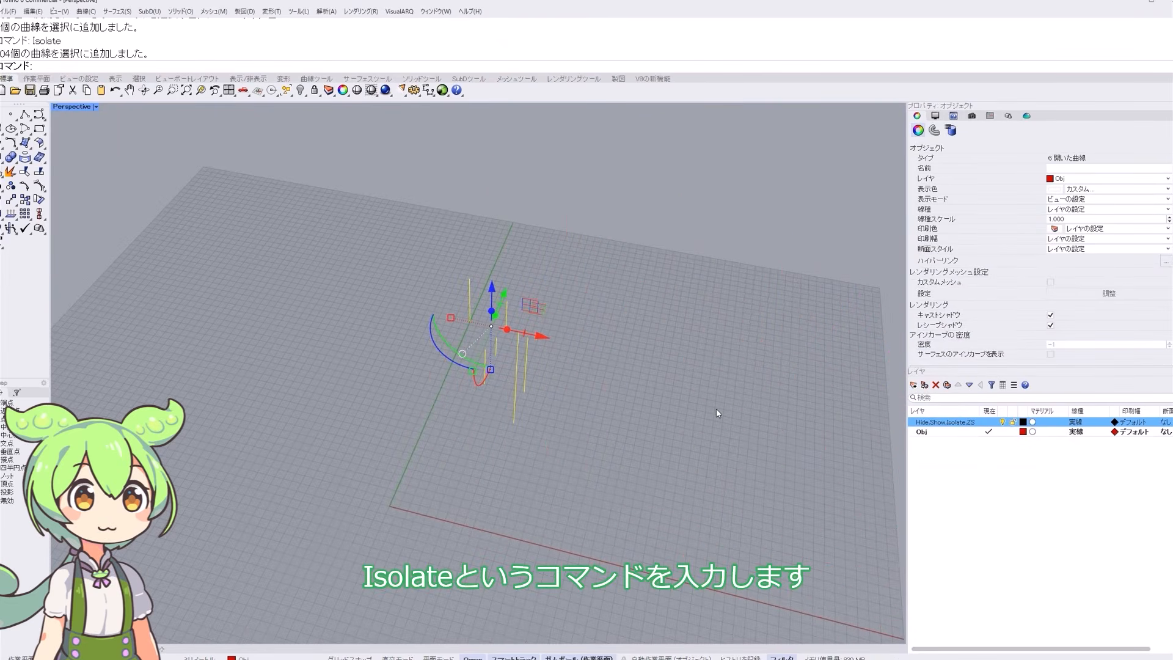
left_click(716, 405)
- Look over the isolated white curves and bring back all hidden curves with Show
right_click_drag(716, 405, 462, 451)
scroll(519, 366, "up", 7)
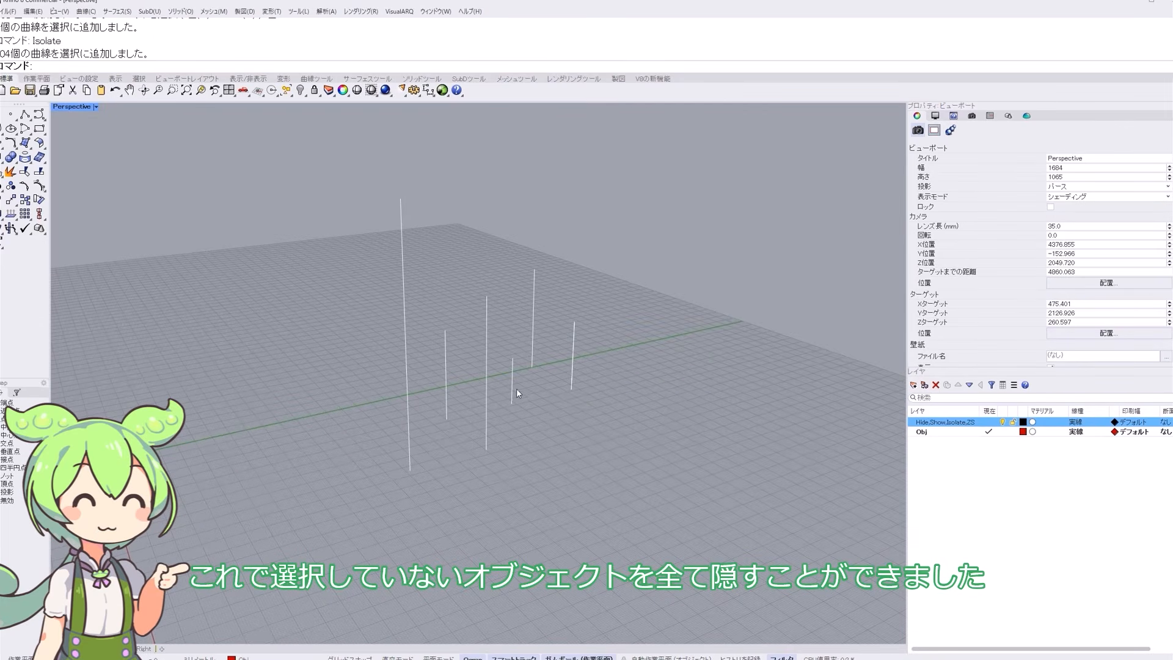
scroll(523, 383, "down", 4)
right_click_drag(532, 379, 629, 388)
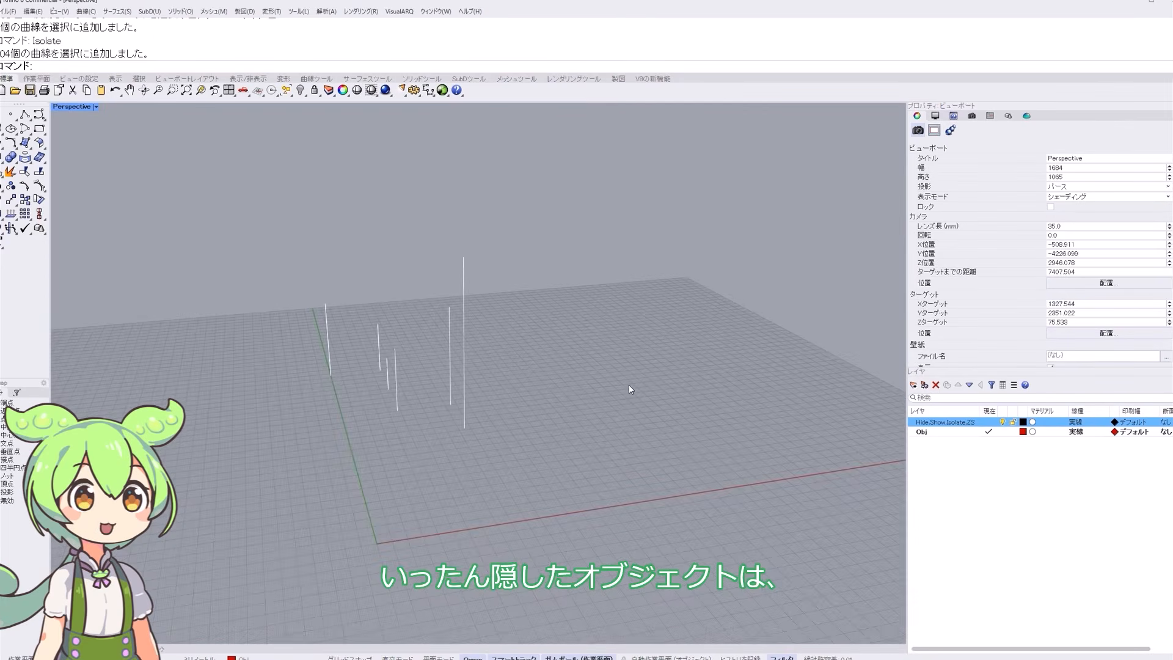
type("Show")
key("Return")
right_click_drag(632, 382, 337, 353)
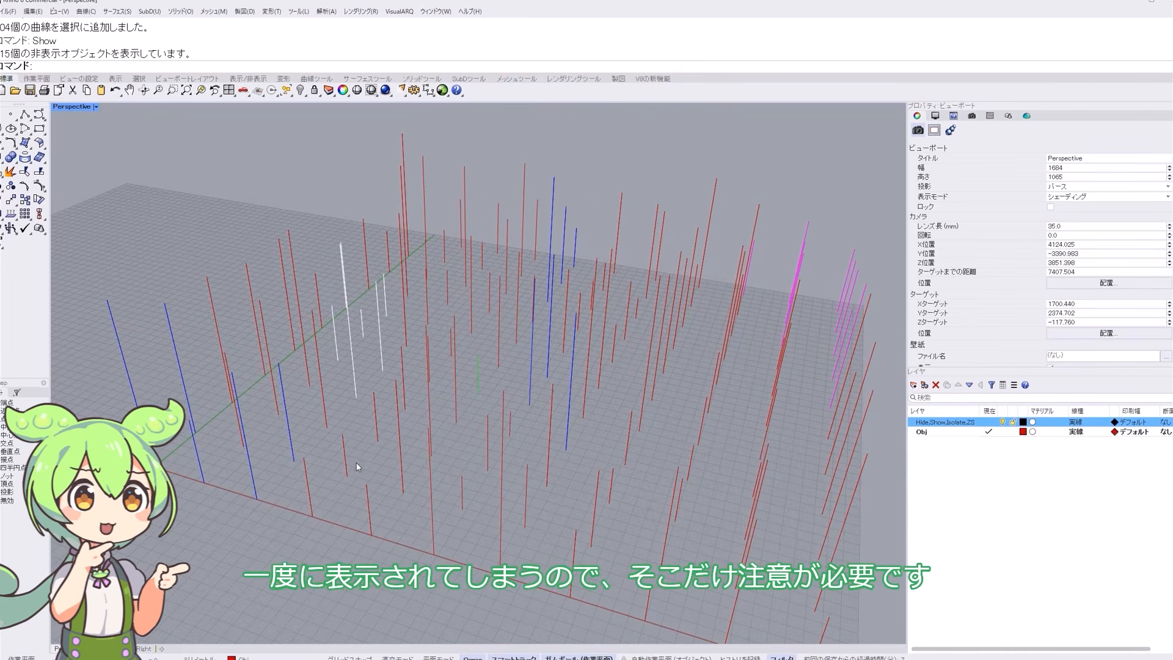
- Select the green curve in the middle of the field and zoom to it with ZS
right_click_drag(361, 463, 631, 405)
scroll(562, 331, "down", 4)
scroll(562, 331, "down", 2)
scroll(486, 320, "up", 5)
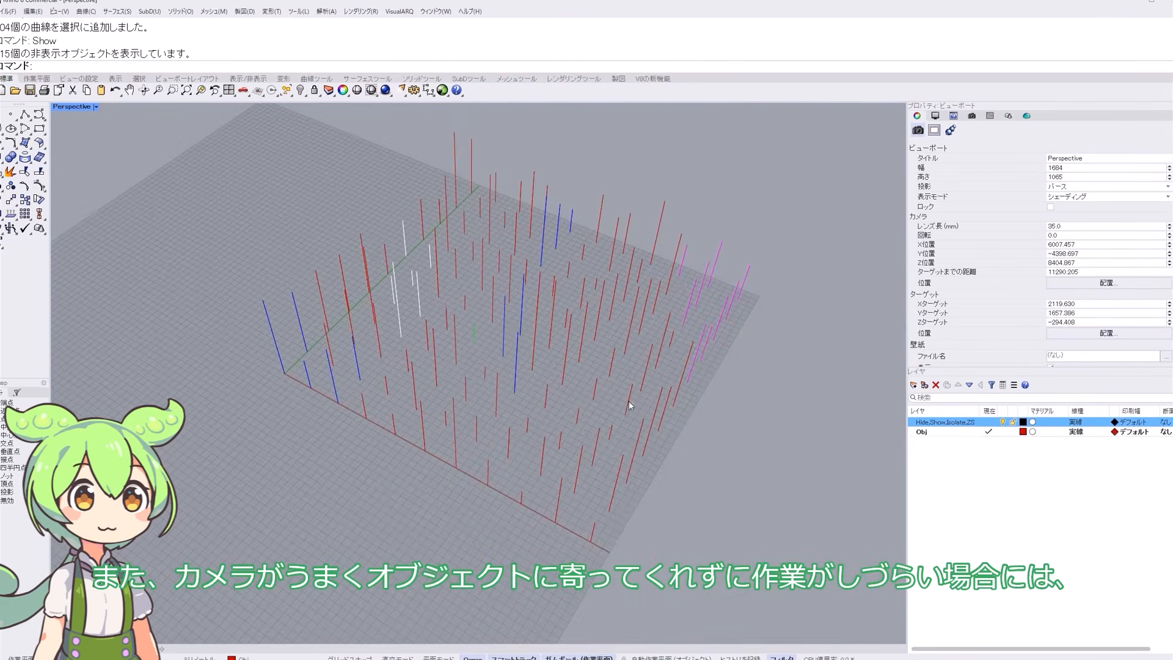
left_click(474, 334)
scroll(474, 329, "up", 2)
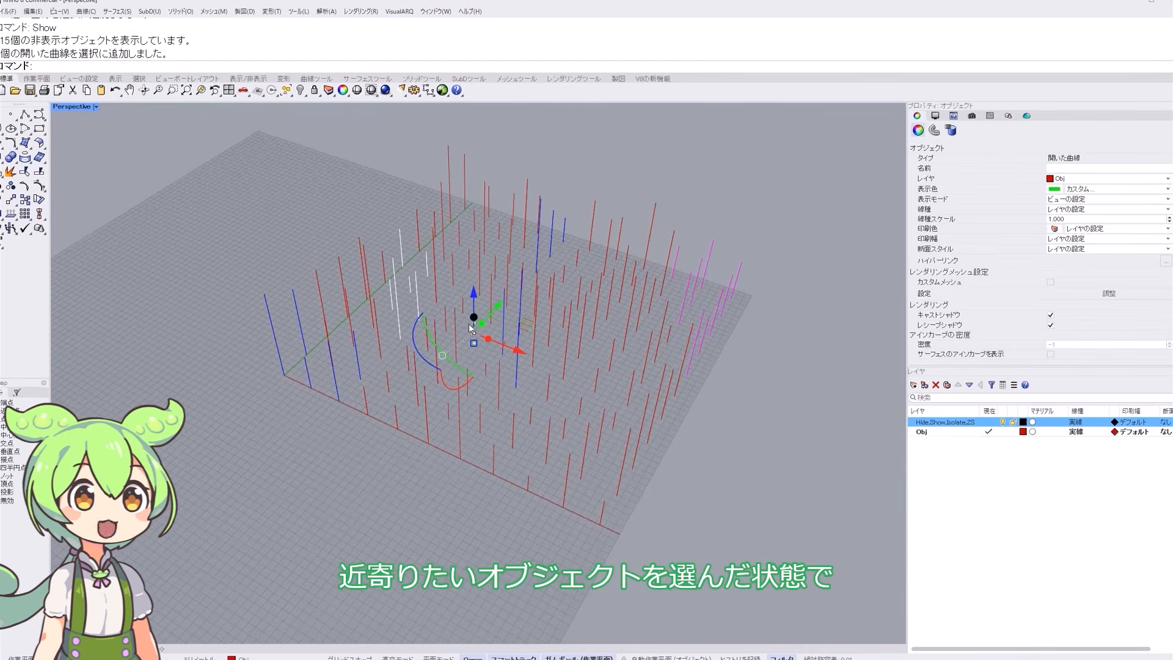
scroll(475, 325, "up", 2)
type("ZS")
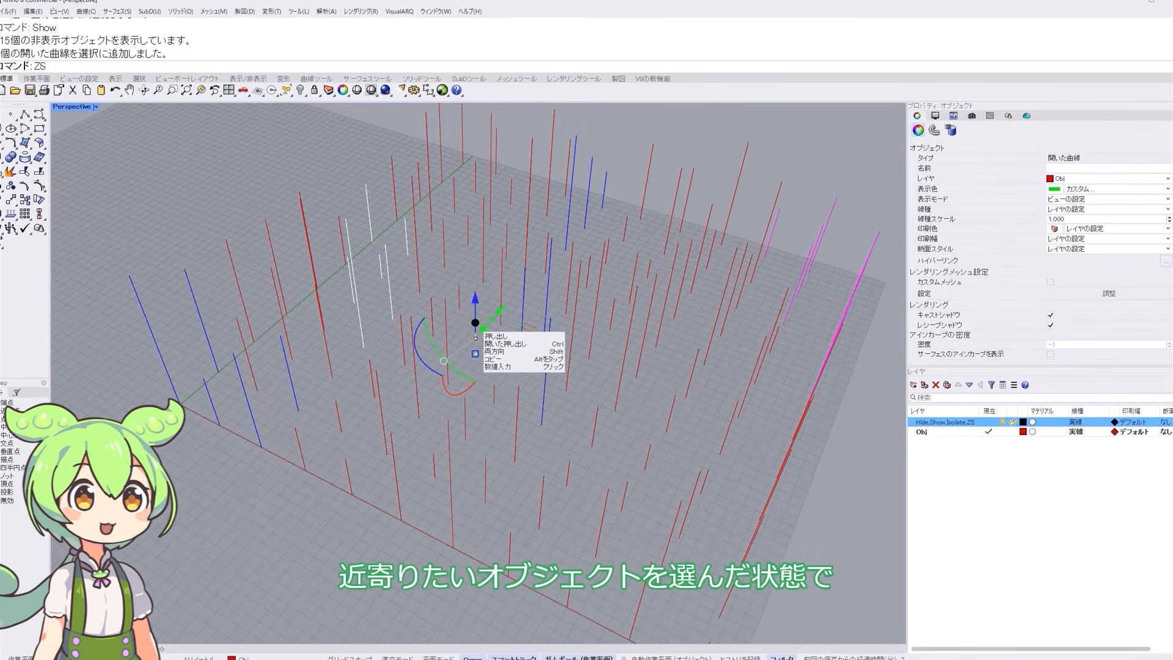
key("Return")
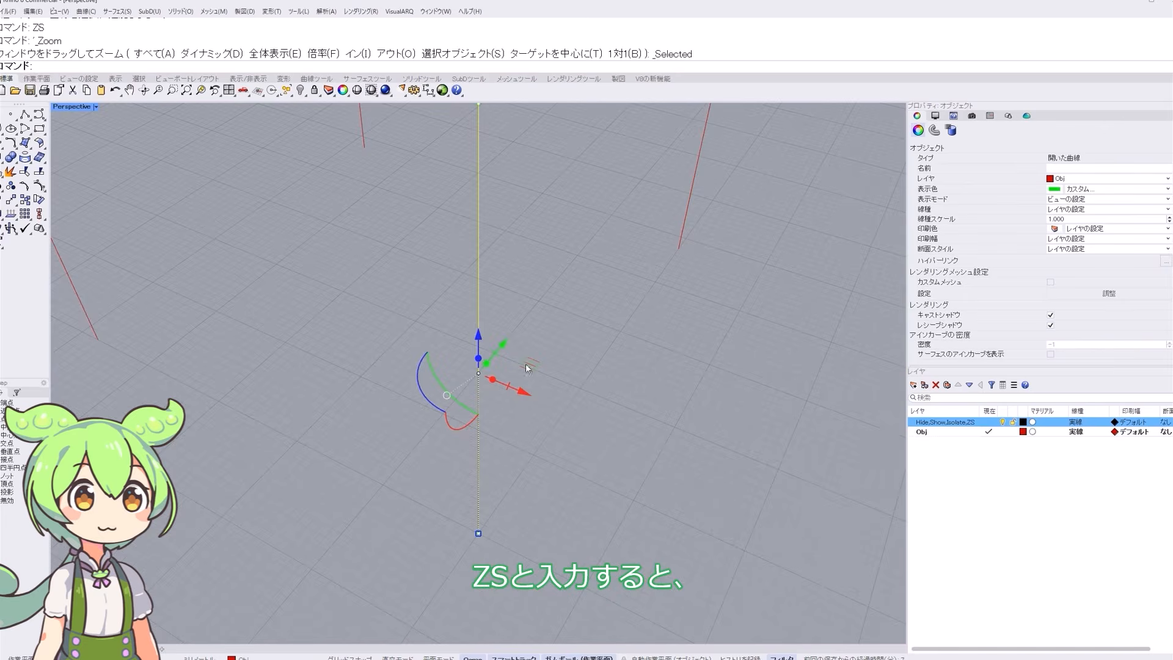
- Clear the green curve's selection and examine it among the surrounding curves from further out and other angles
right_click_drag(322, 358, 260, 392)
left_click(409, 479)
scroll(535, 386, "down", 8)
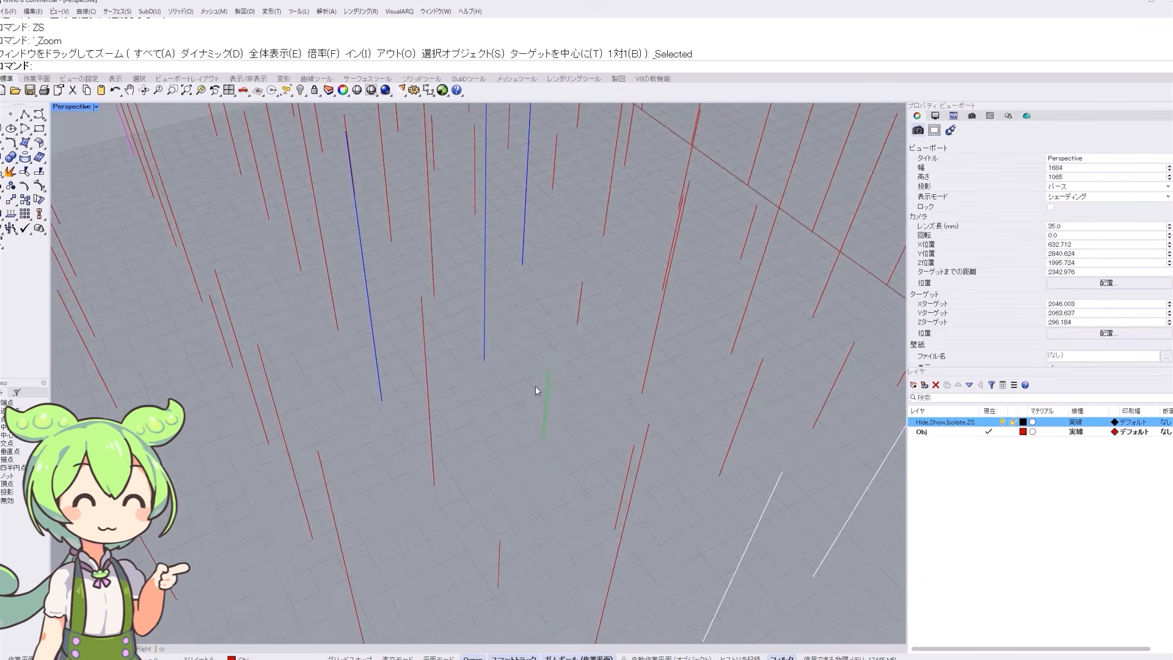
right_click_drag(381, 369, 362, 369)
scroll(519, 365, "down", 6)
right_click_drag(518, 365, 586, 422)
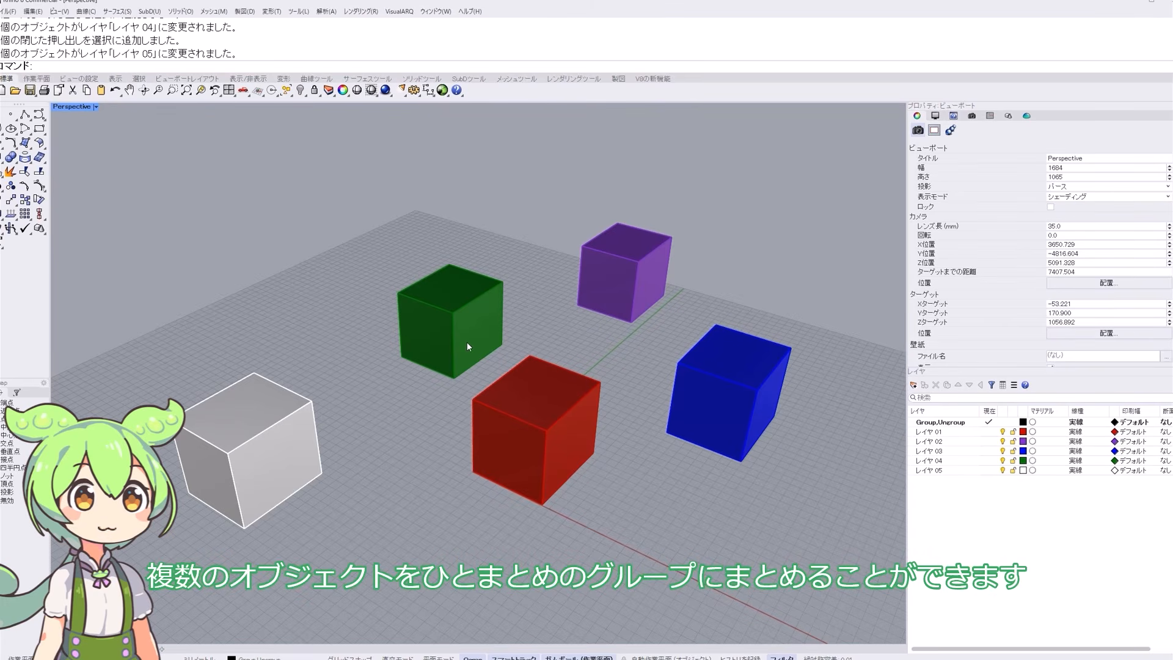
- Select all five coloured cubes, combine them into one group with Group, and clear the selection
key("ctrl+a")
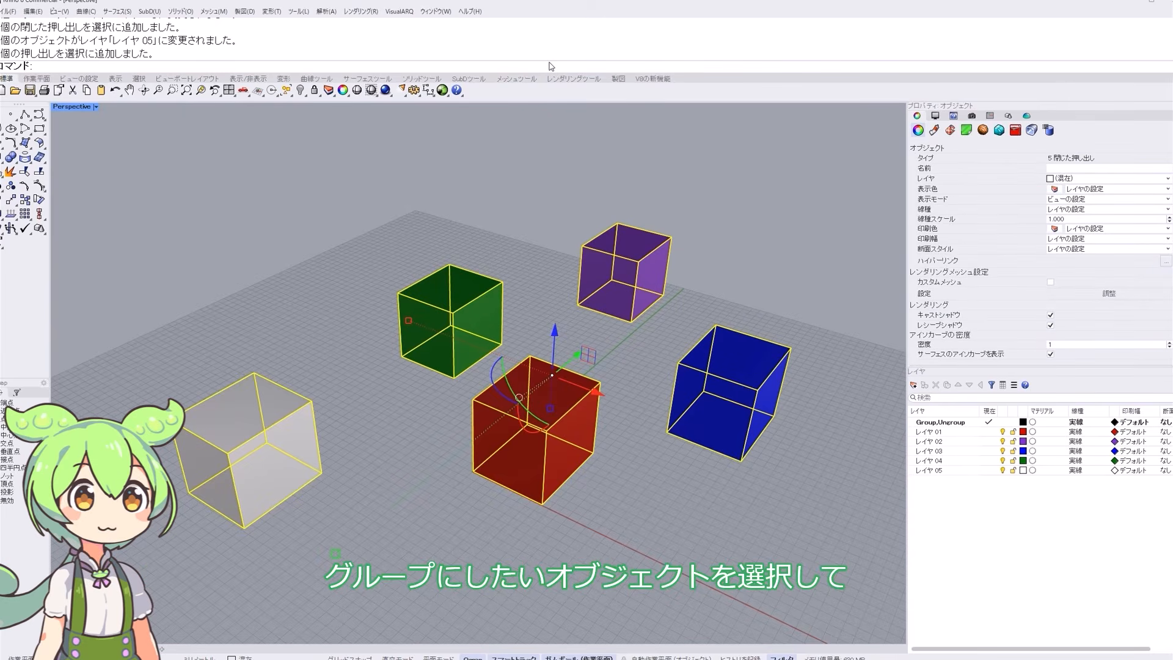
type("Group")
key("Return")
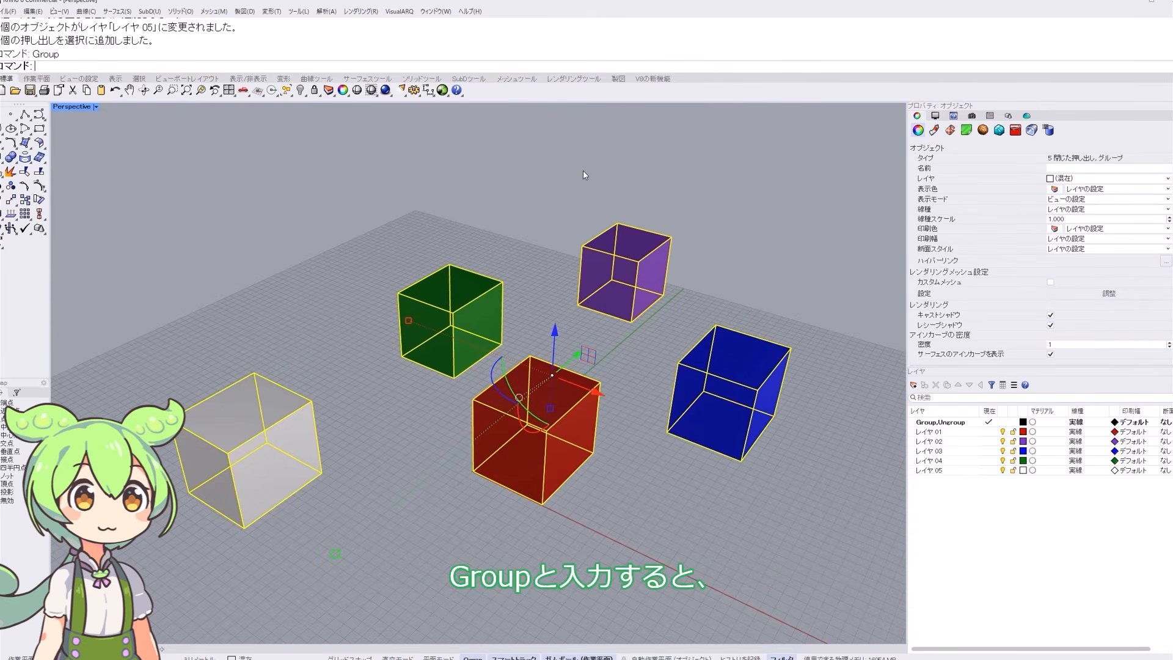
key("Escape")
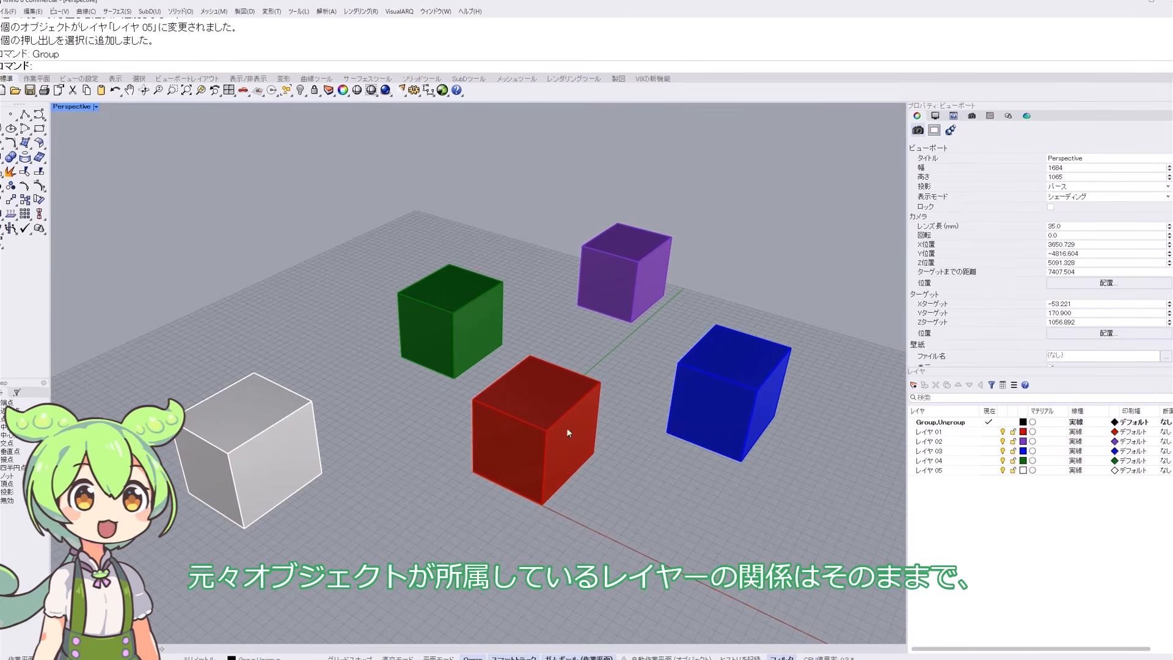
- Try moving, rotating and scaling the grouped cubes together with the gumball, then undo the transformations
left_click(552, 394)
left_click_drag(552, 394, 554, 358)
left_click_drag(499, 405, 479, 383)
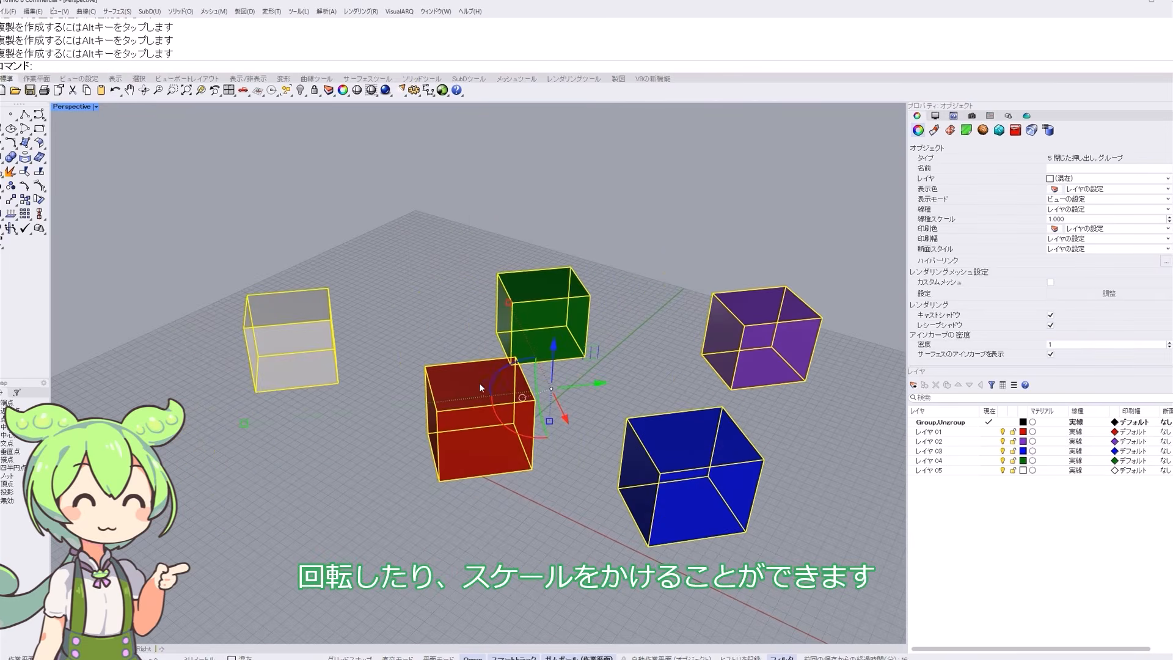
left_click_drag(243, 421, 284, 436)
key("ctrl+z")
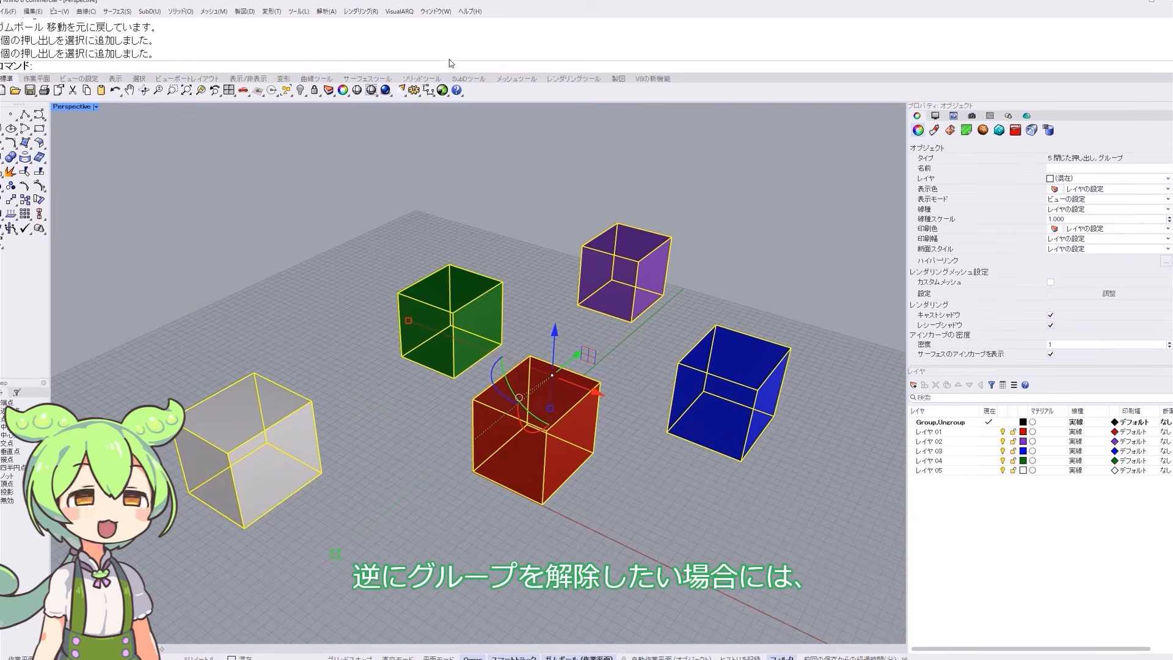
- Break up the five-cube group with Ungroup and raise the green cube on its own with the gumball
type("Ungroup")
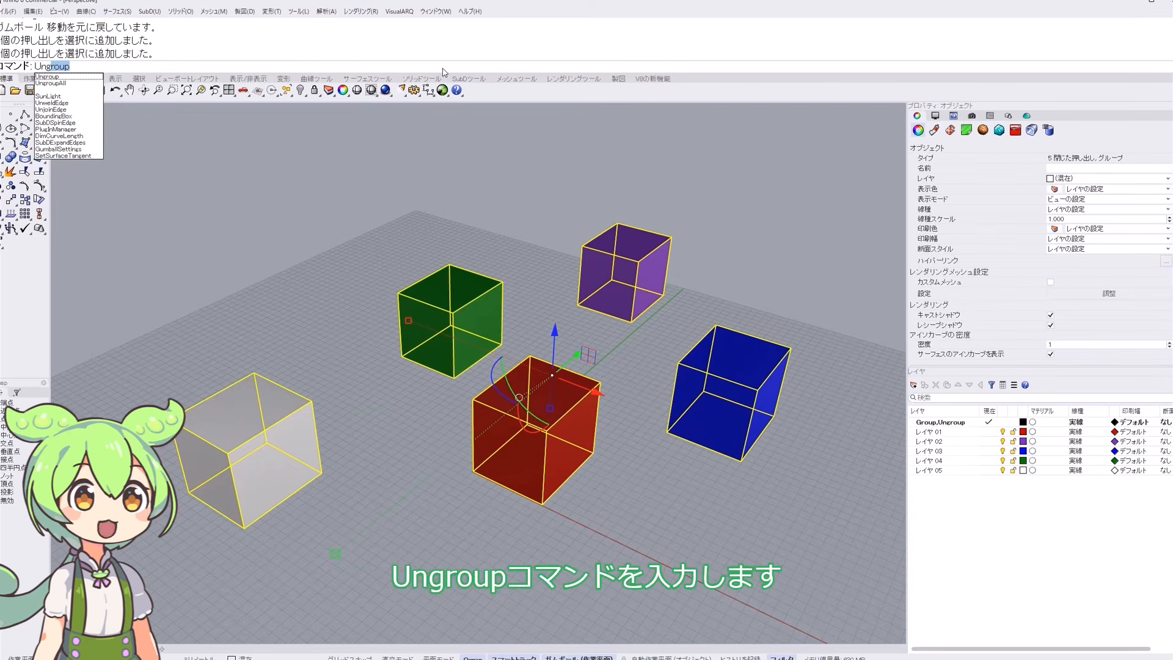
key("Return")
key("Escape")
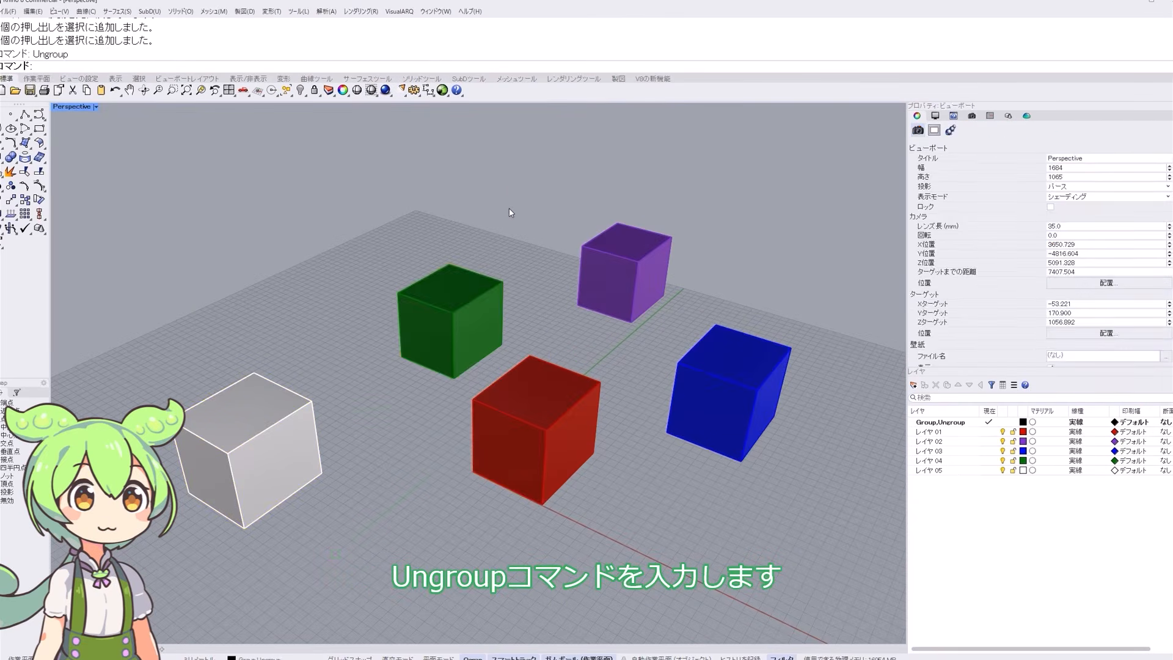
left_click(480, 291)
left_click_drag(448, 278, 473, 211)
- Select all five cubes, group them again, reselect them as one group, and ungroup them
left_click_drag(728, 191, 258, 501)
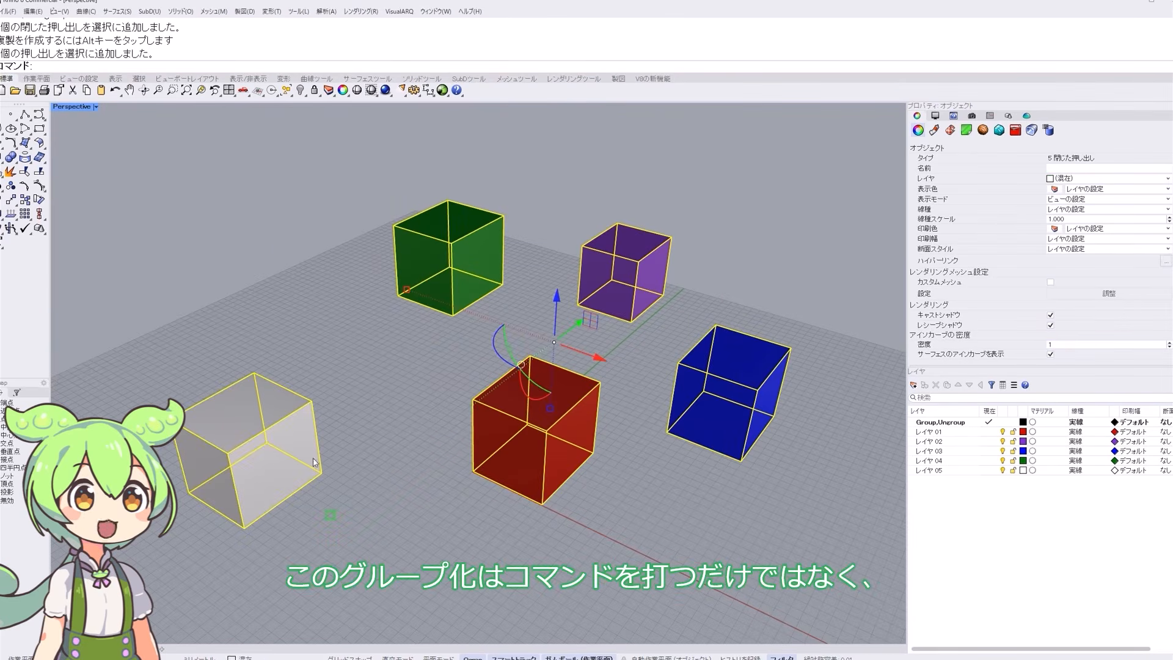
key("ctrl+g")
left_click(416, 386)
left_click(515, 403)
key("ctrl+shift+g")
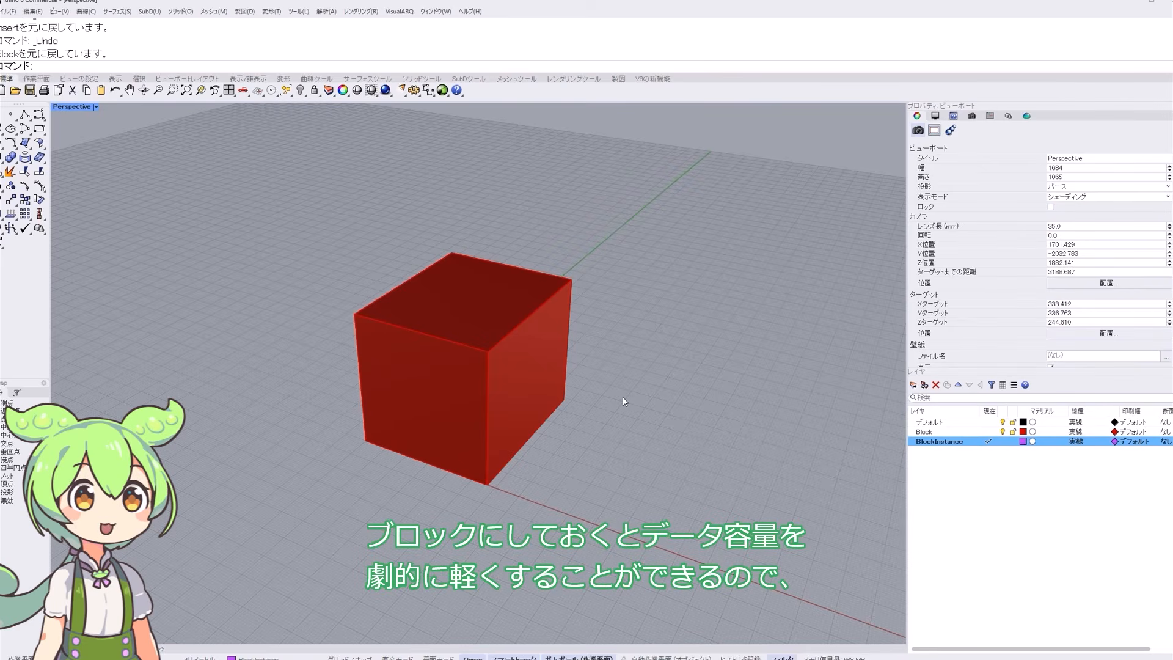
- Turn the red cube into a block named cube with Block, using its leftmost bottom corner as the base point
scroll(648, 427, "down", 2)
scroll(562, 390, "up", 2)
right_click_drag(562, 390, 578, 366)
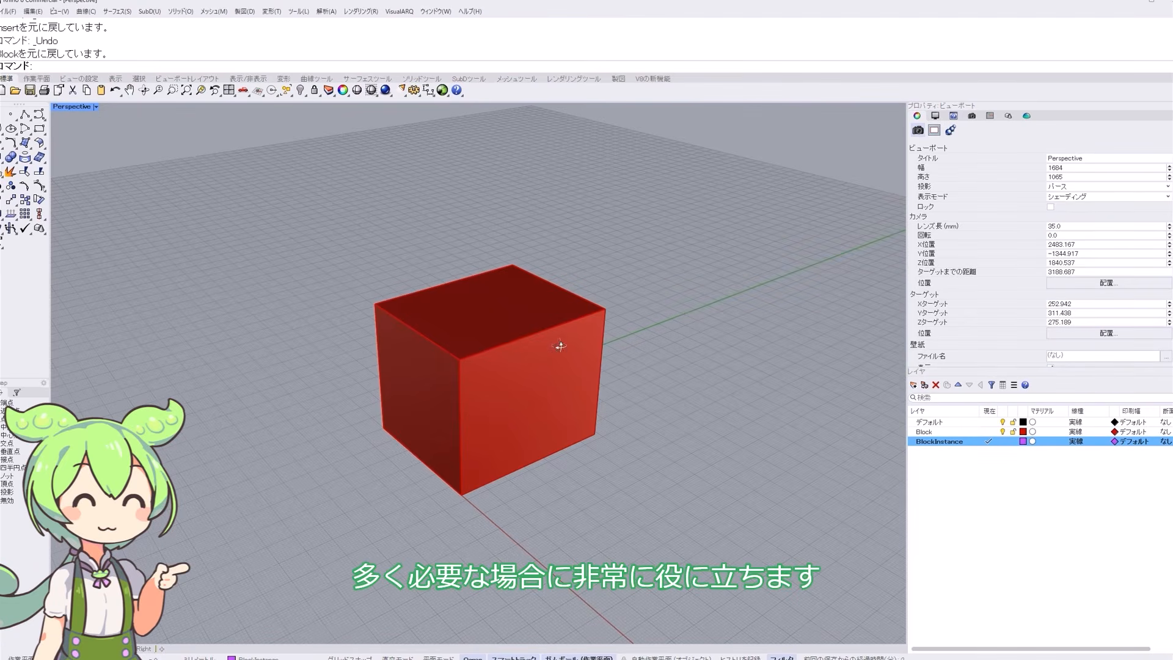
right_click_drag(557, 345, 595, 352)
left_click(588, 352)
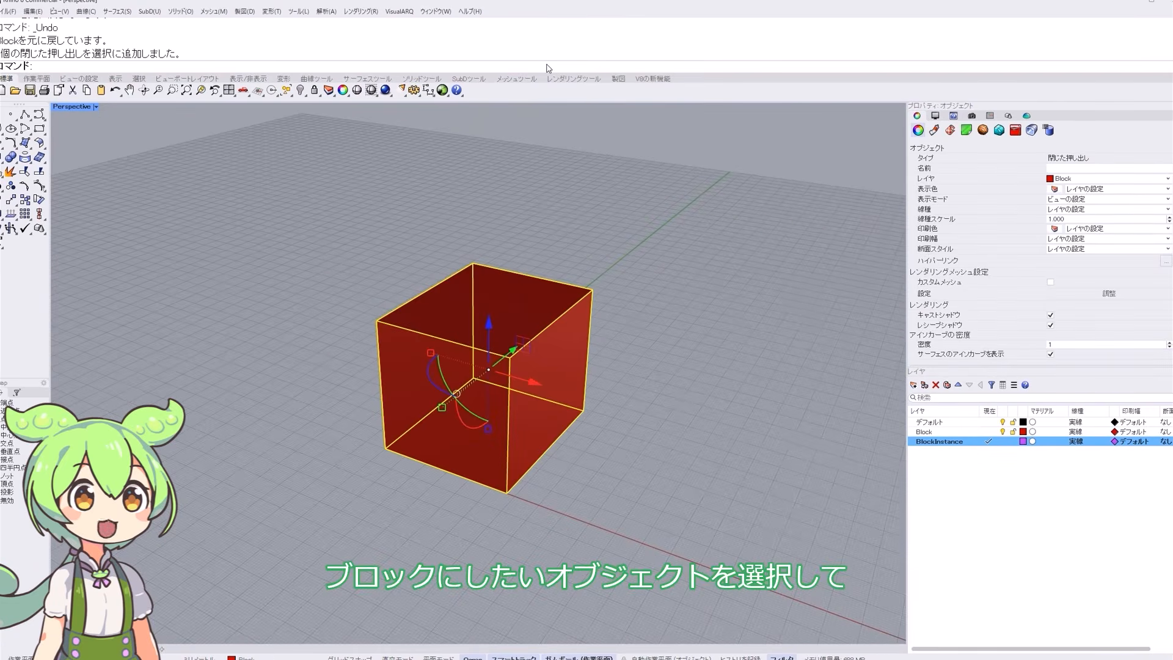
type("Block")
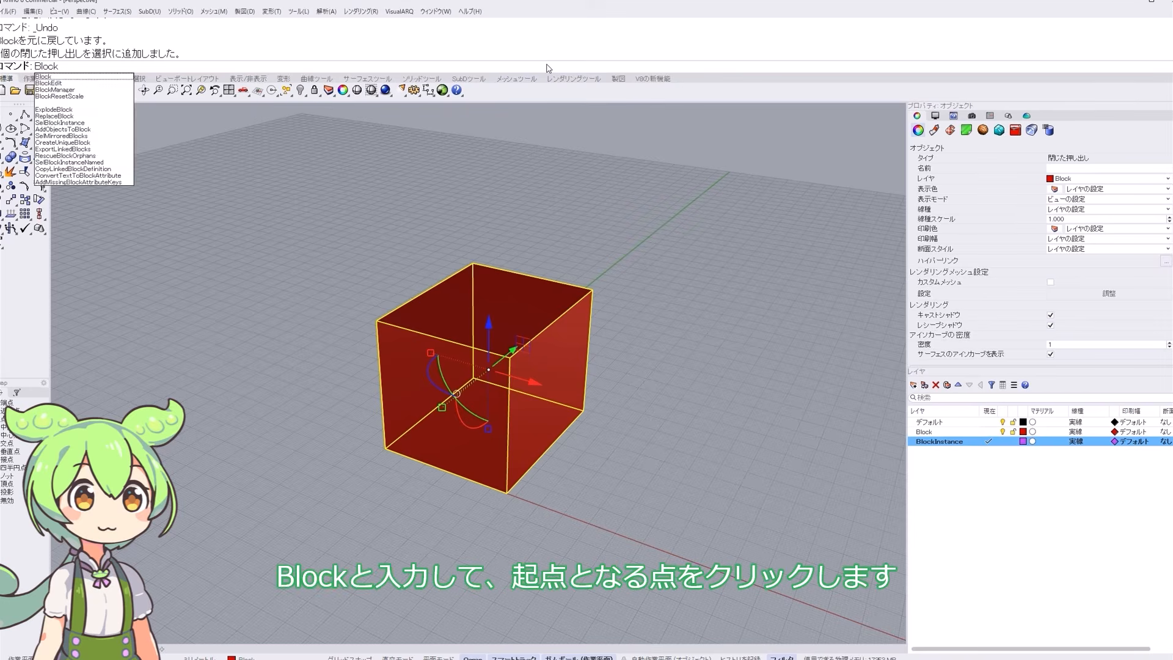
key("Return")
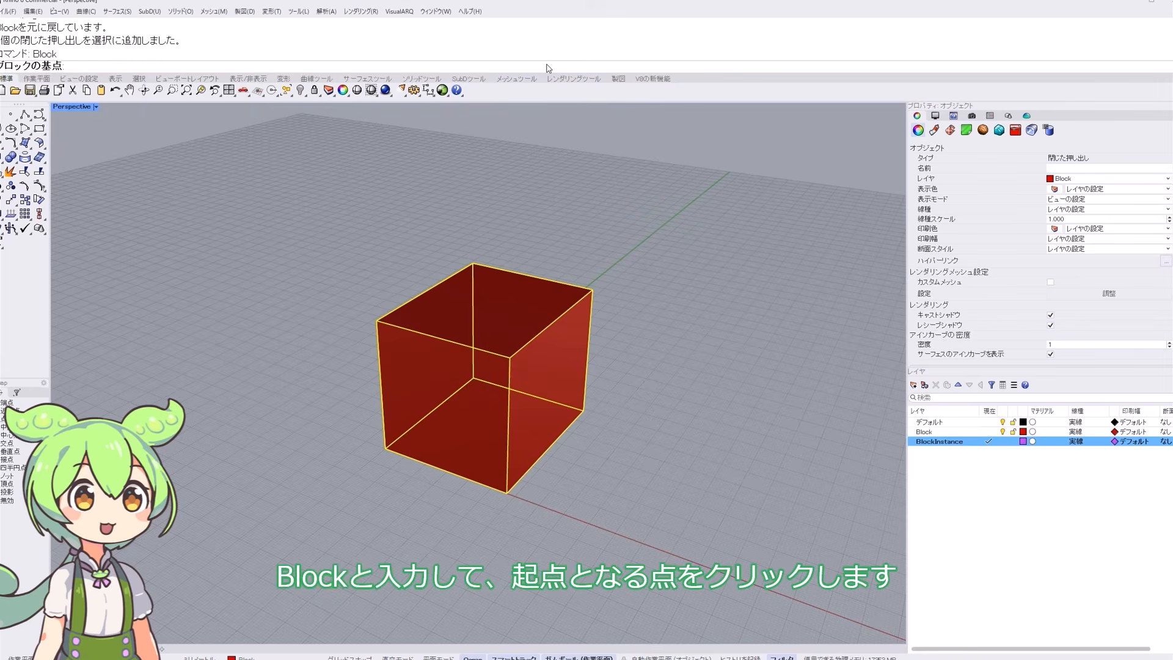
left_click(385, 449)
type("cube")
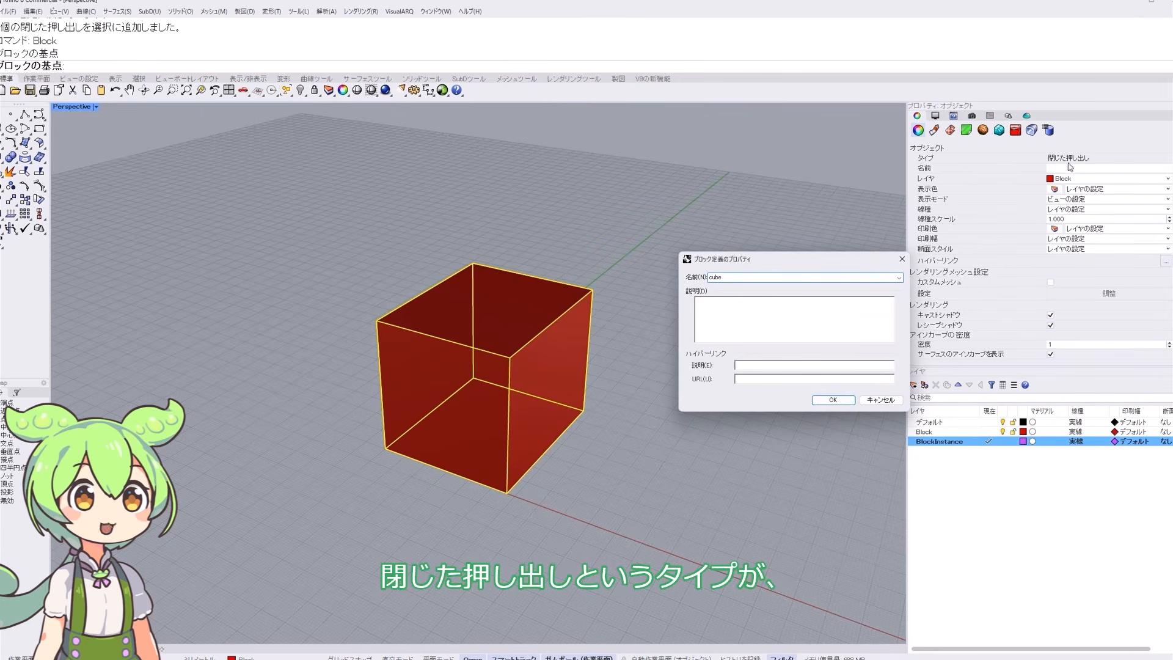
left_click(828, 399)
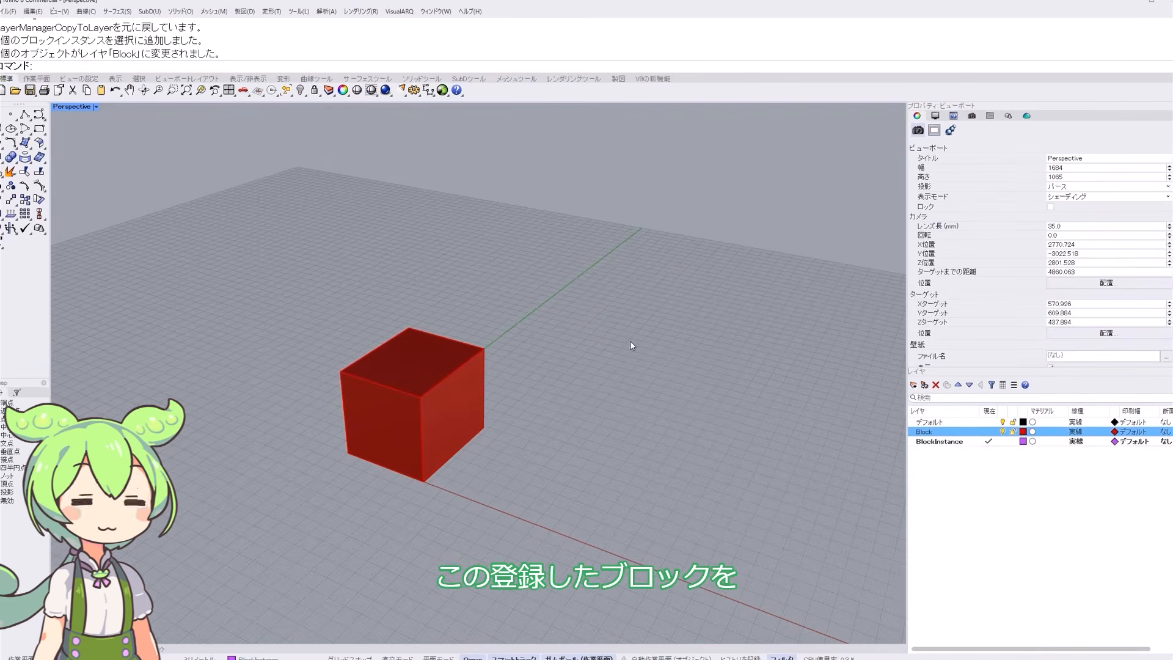
- Insert the cube block as a block instance at the existing cube's rear bottom corner with Insert, and check both instances' properties
type("Insert")
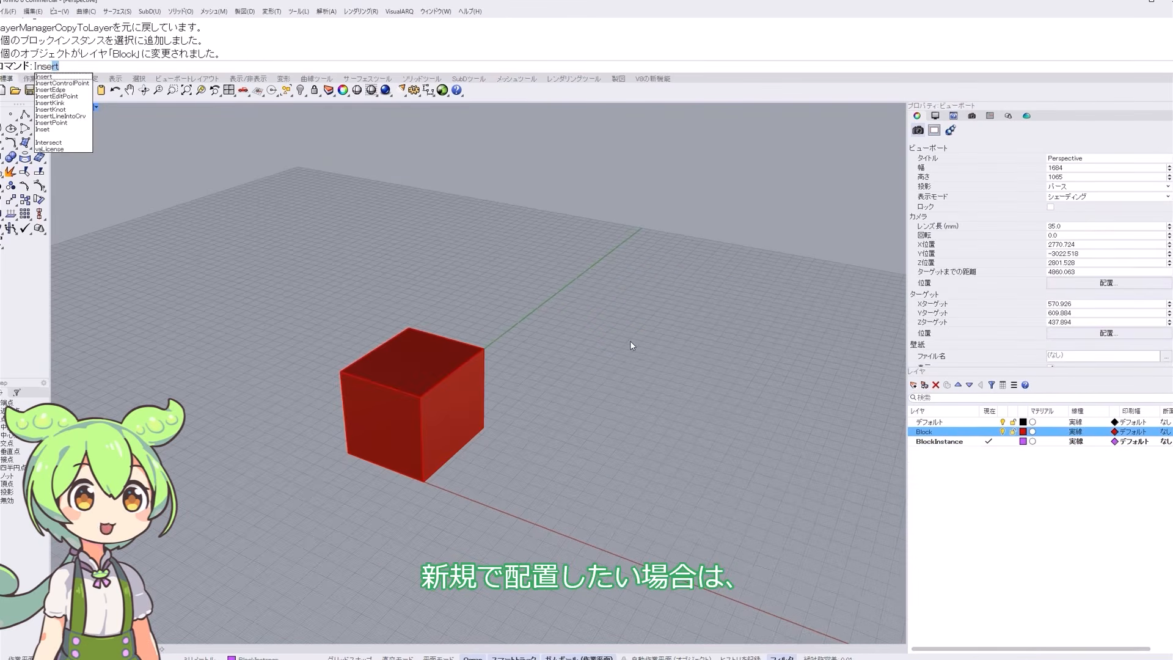
key("Return")
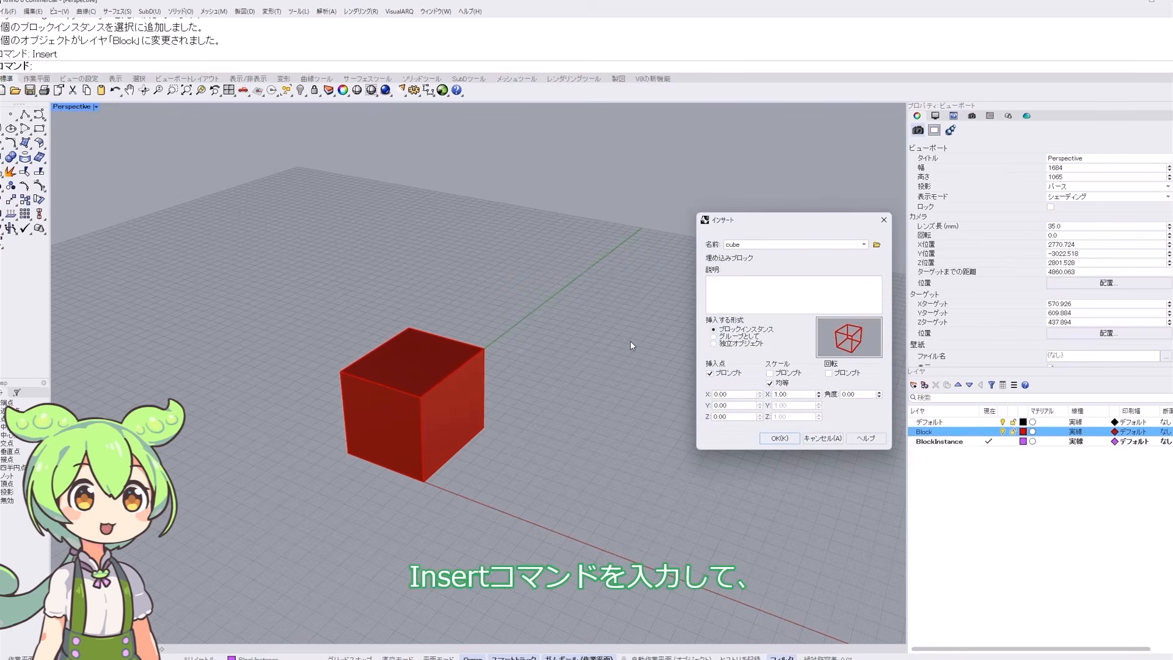
left_click(758, 244)
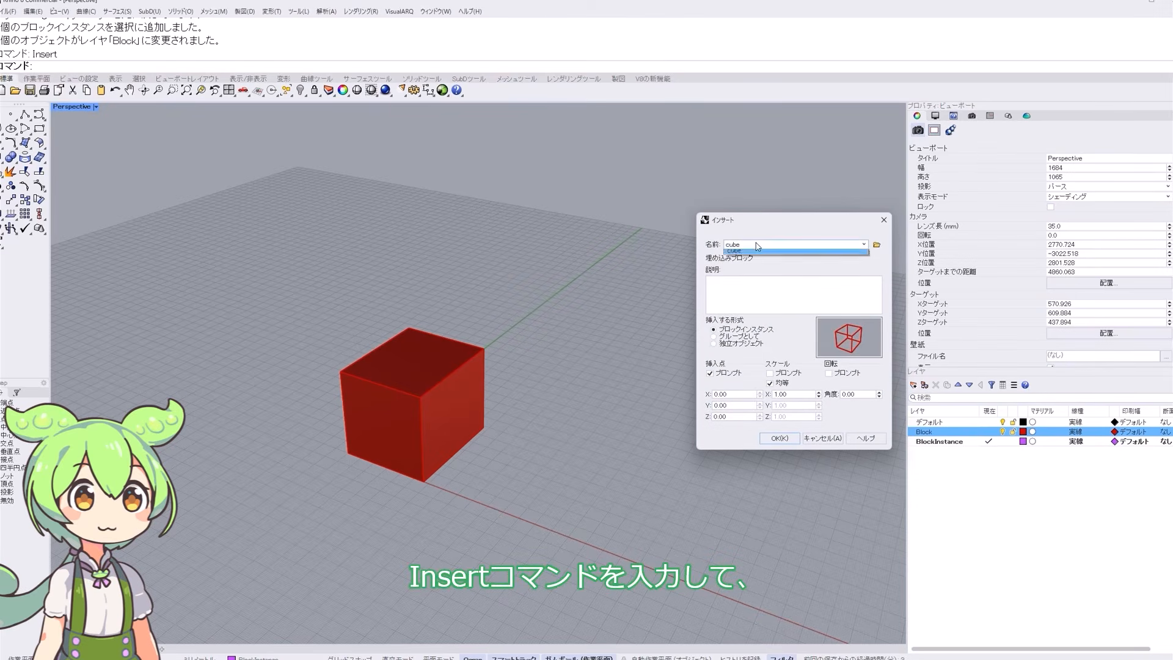
left_click(757, 248)
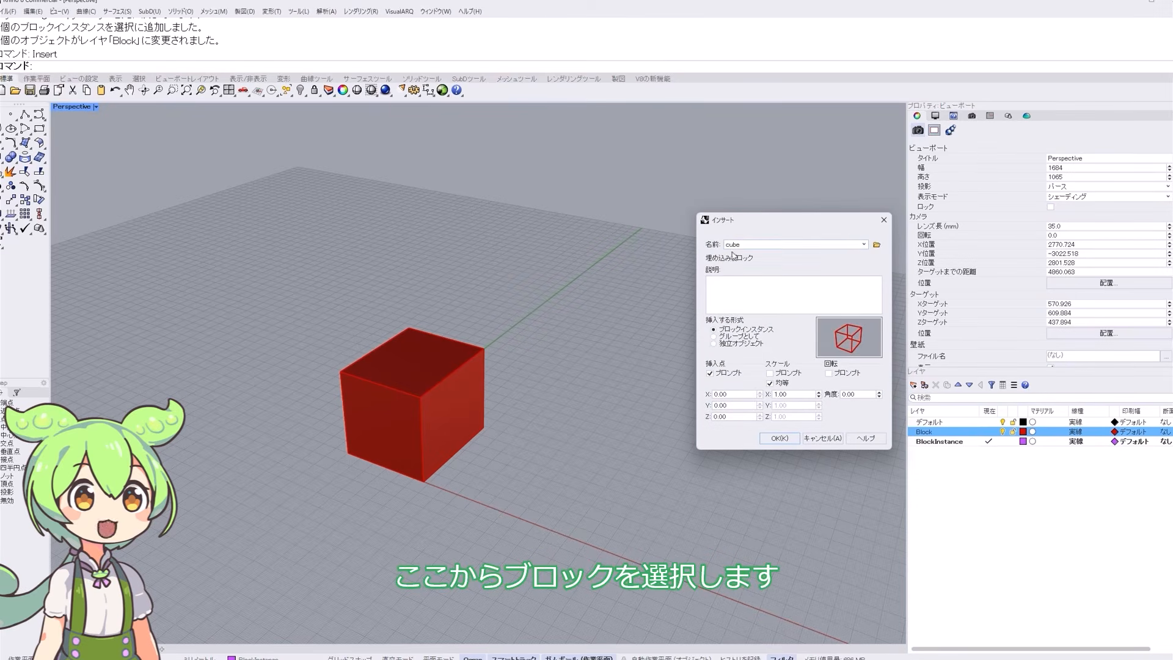
left_click(780, 437)
left_click(484, 391)
left_click(426, 390)
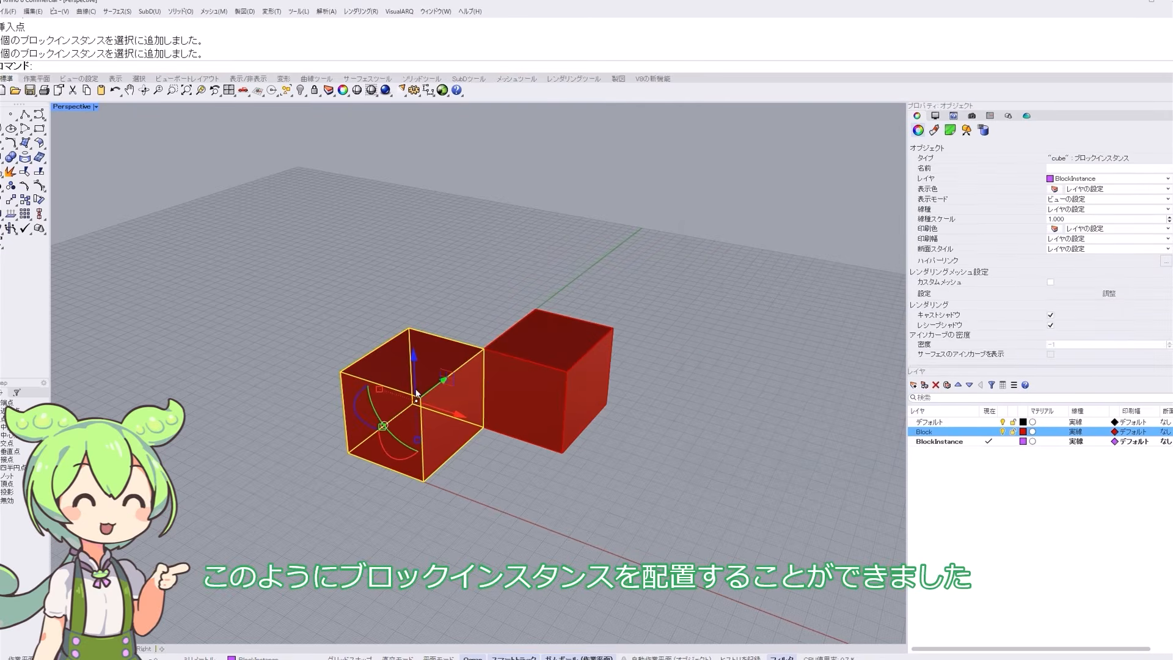
left_click(537, 382)
left_click(639, 292)
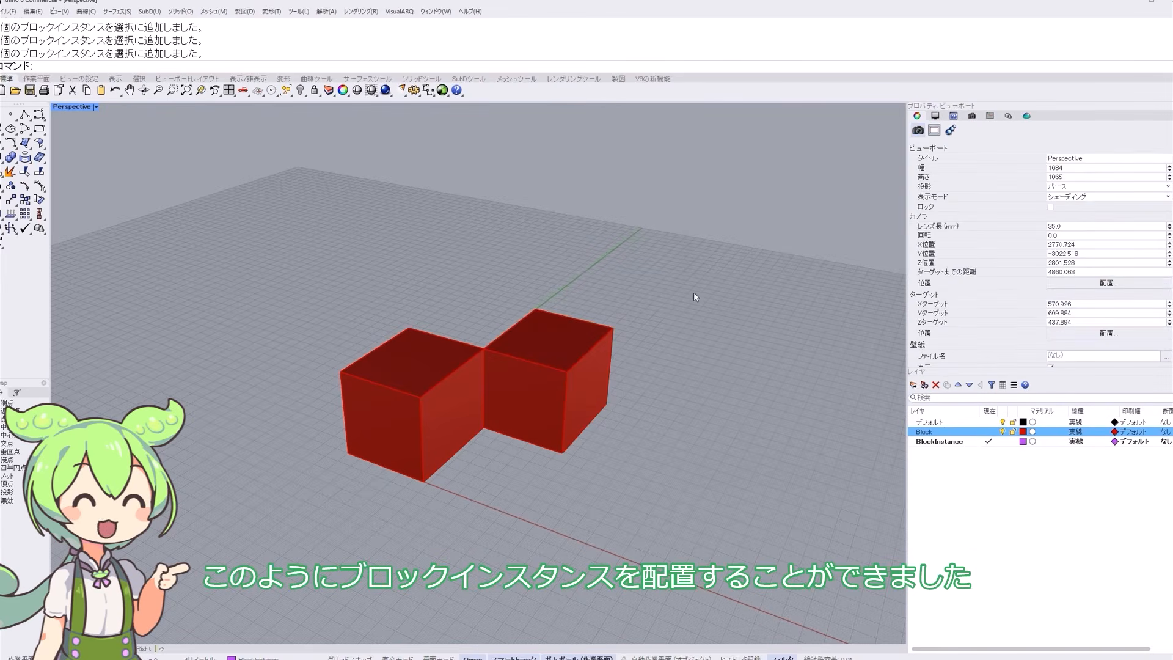
- Open the original cube instance for block editing, set its object's display colour to 親の設定 (by parent), and finish editing
right_click_drag(452, 372, 536, 357)
left_click(536, 362)
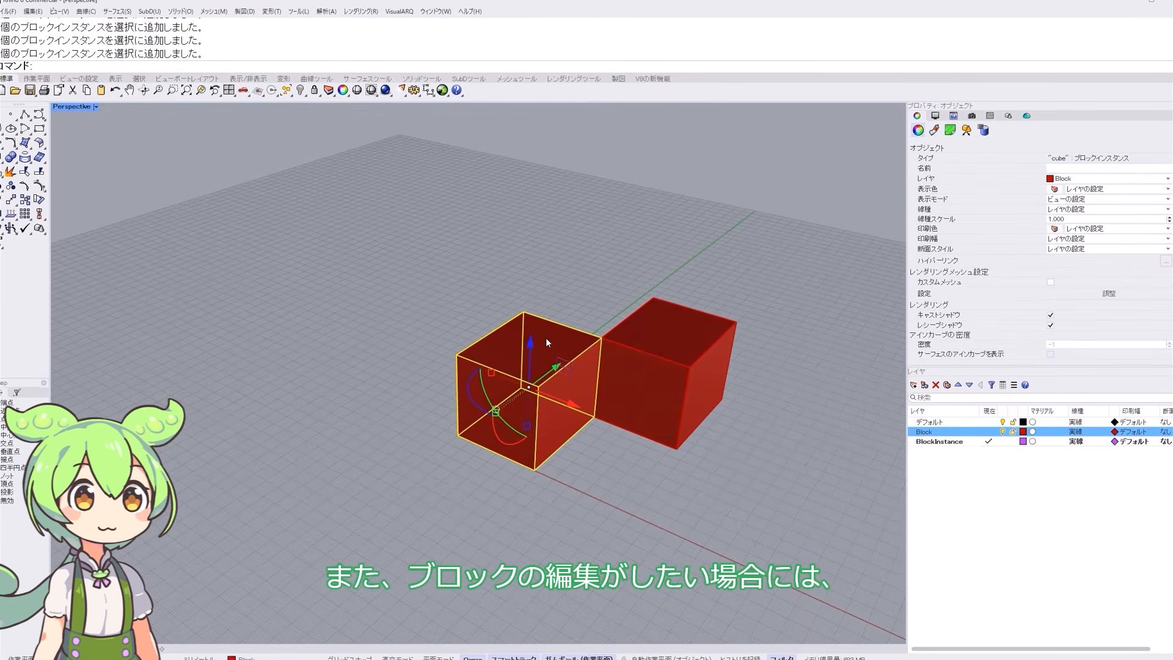
double_click(546, 339)
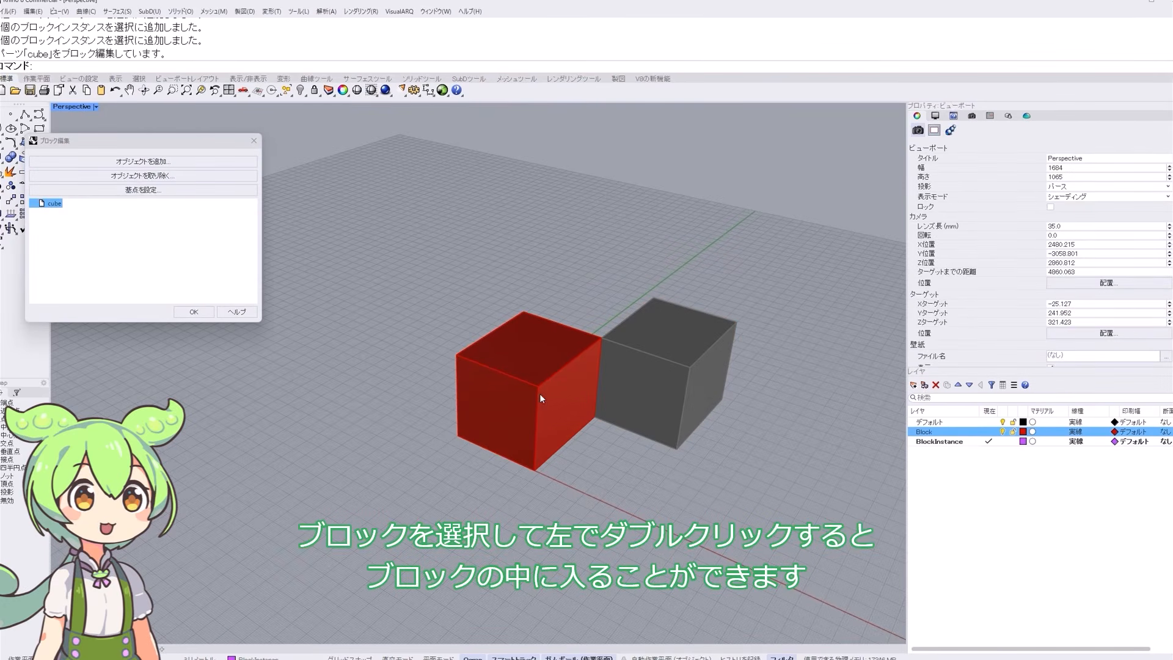
left_click(541, 359)
left_click(1084, 189)
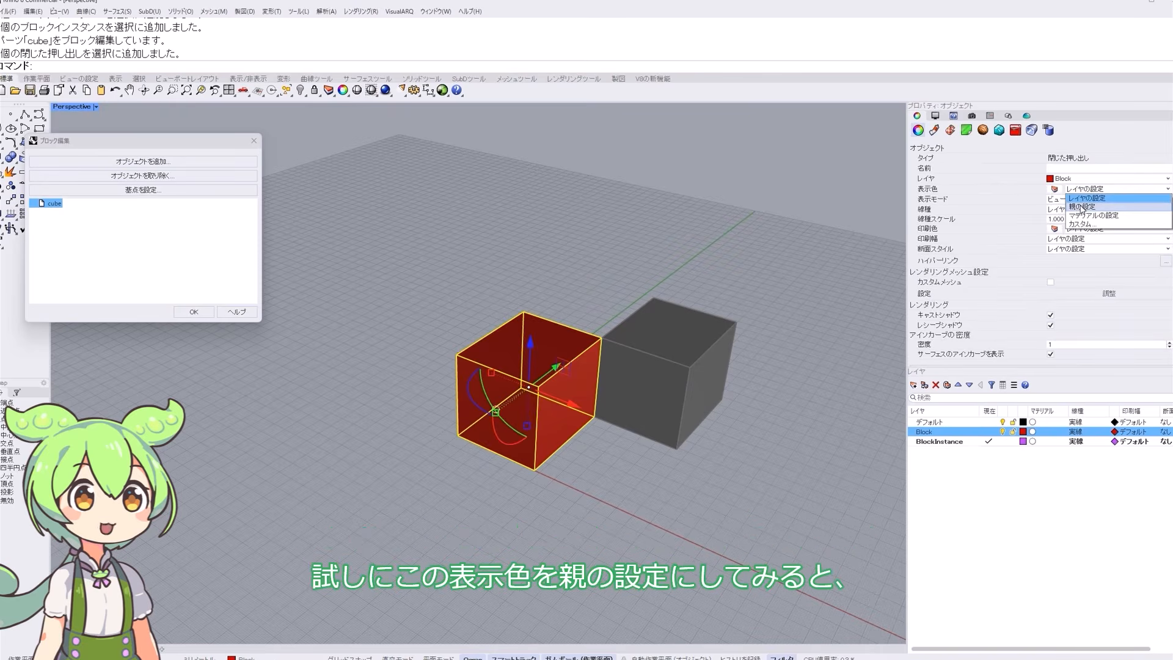
left_click(1082, 206)
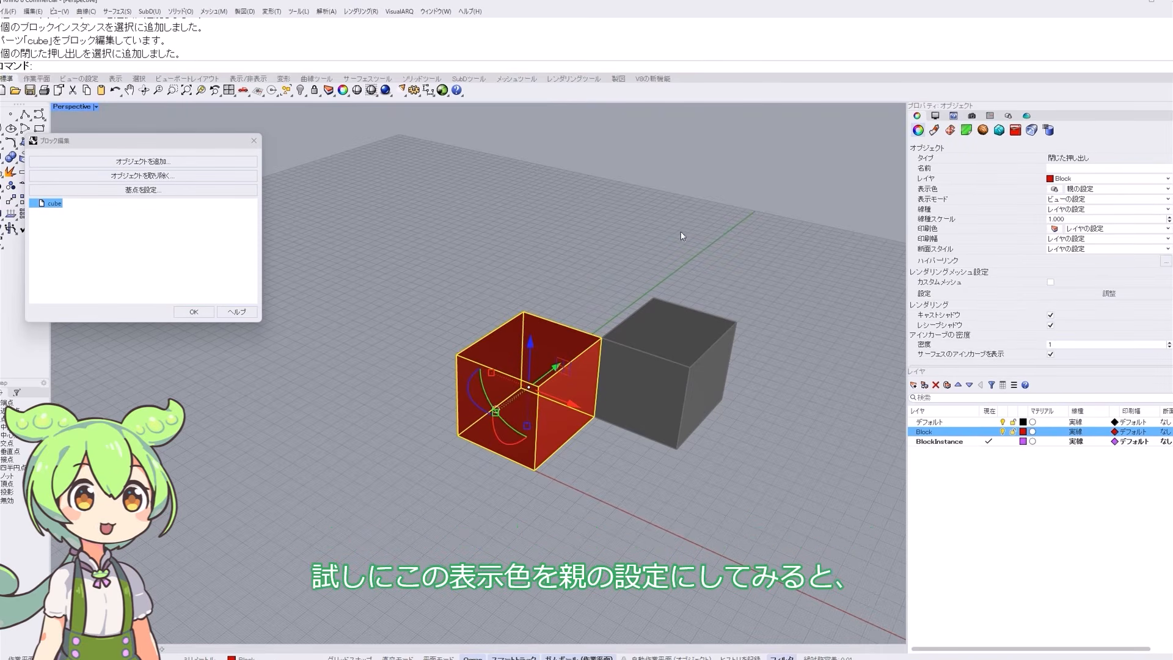
left_click(193, 311)
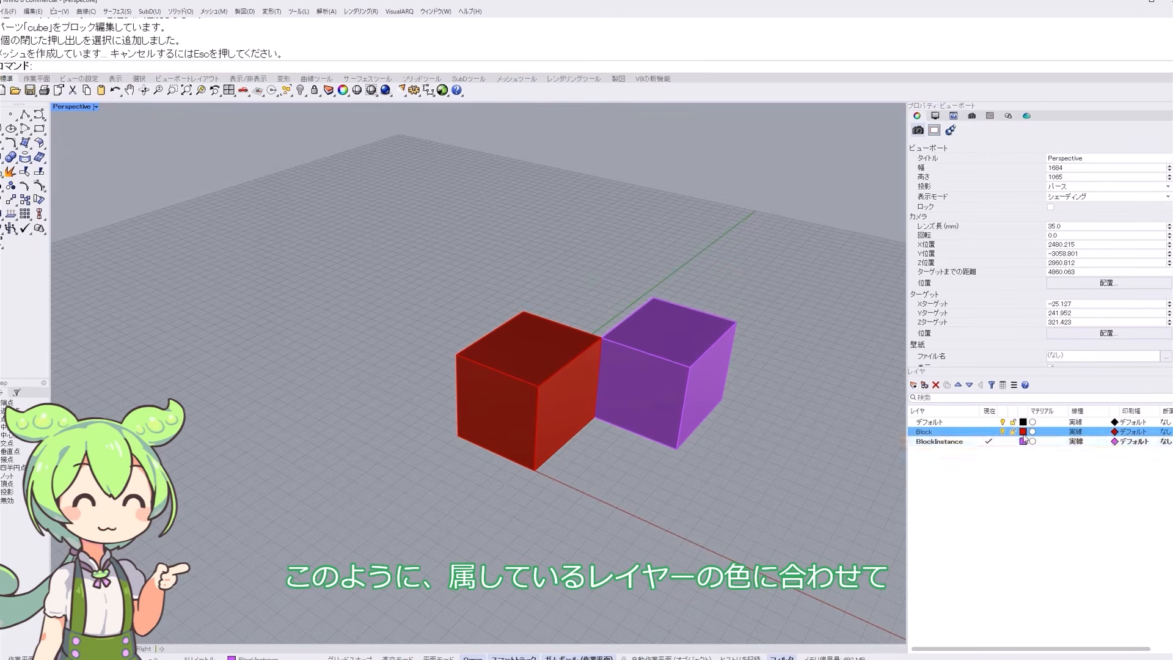
- Open the purple cube instance for block editing and shrink its footprint with Scale2D from its leftmost bottom corner
left_click(570, 387)
left_click(699, 385)
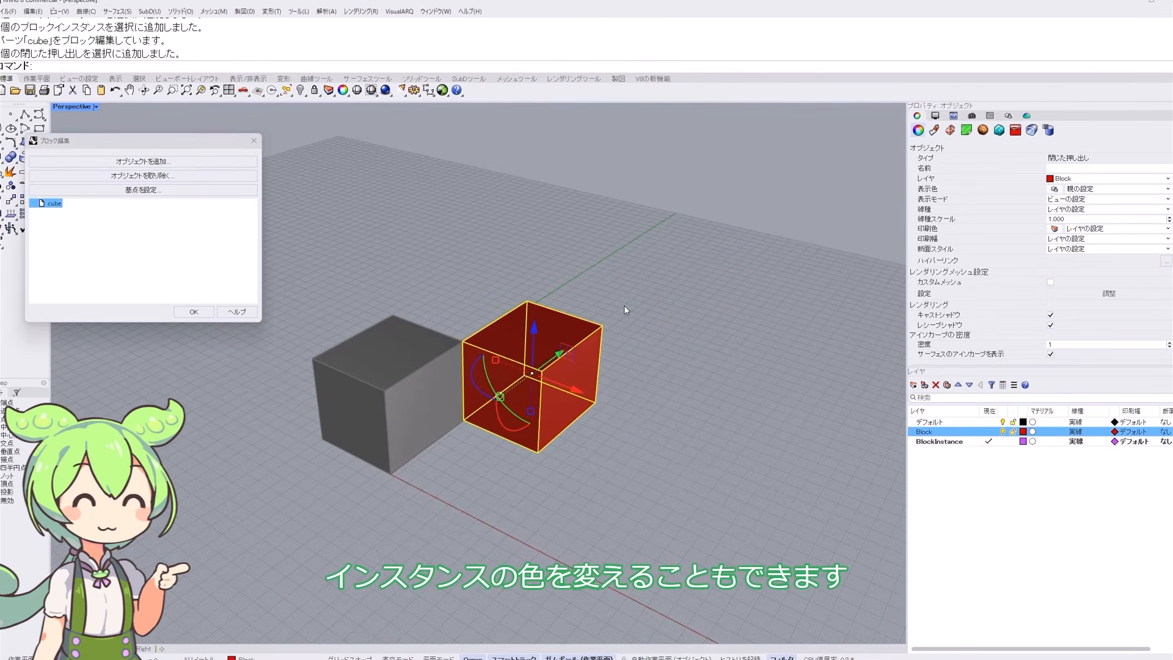
type("Sca")
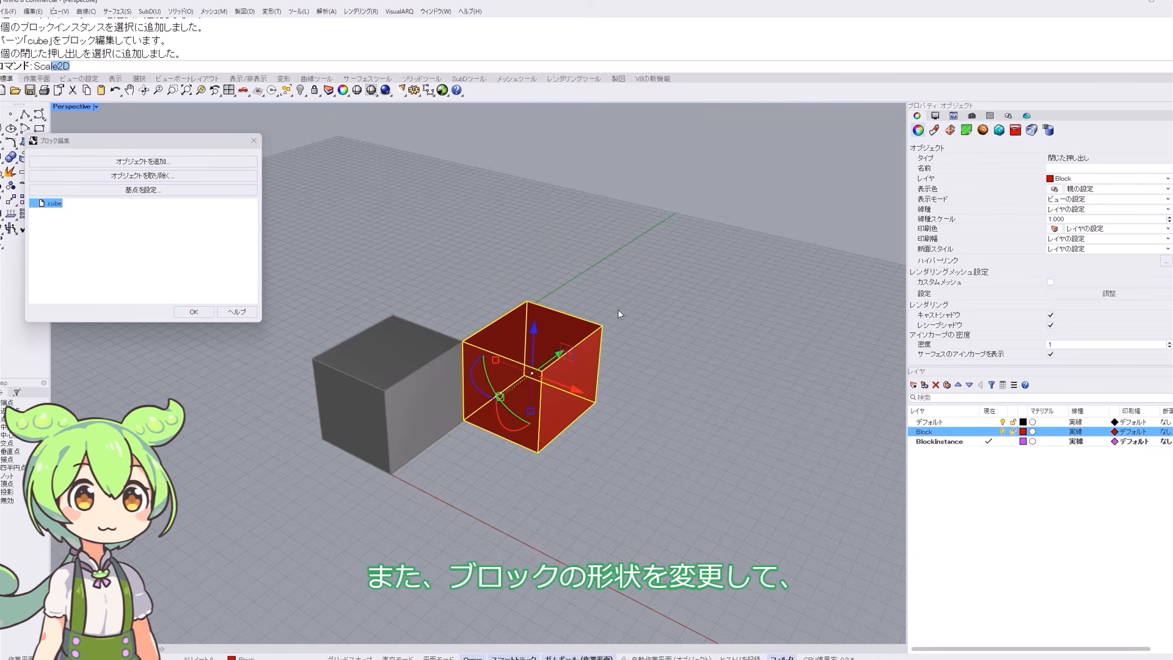
key("Return")
left_click(464, 420)
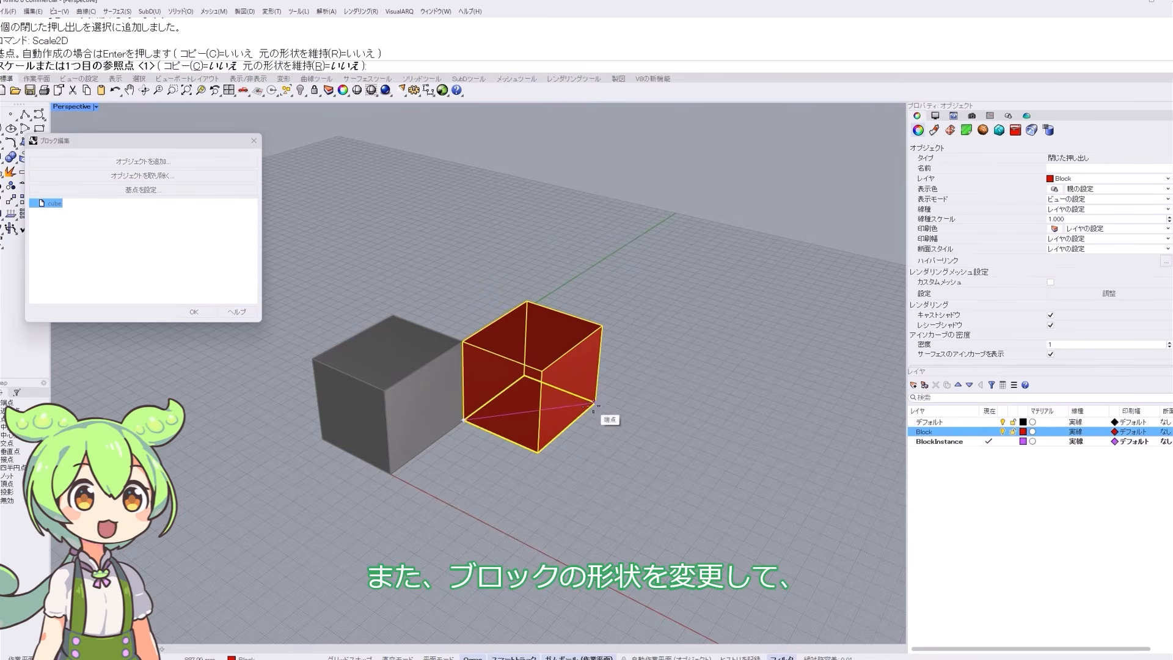
left_click(593, 405)
left_click(552, 419)
- Stretch the narrowed box vertically to more than twice its height with Scale1D and finish the block editing
type("Scale1D")
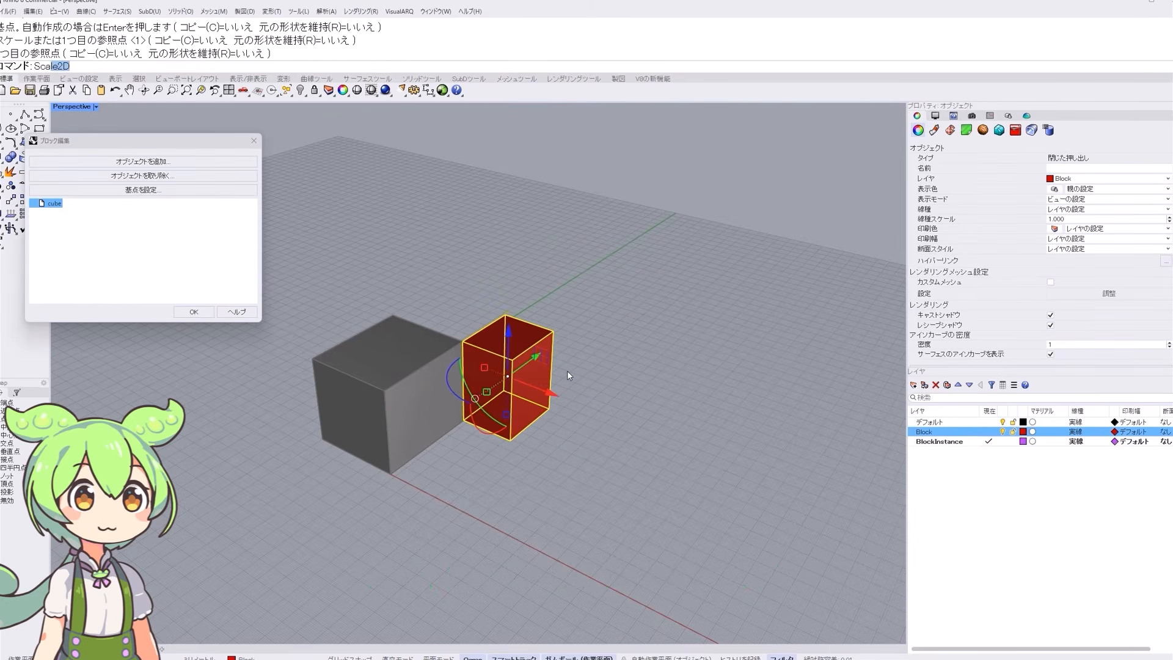
key("Return")
left_click(549, 408)
left_click(554, 331)
left_click(568, 231)
left_click(387, 215)
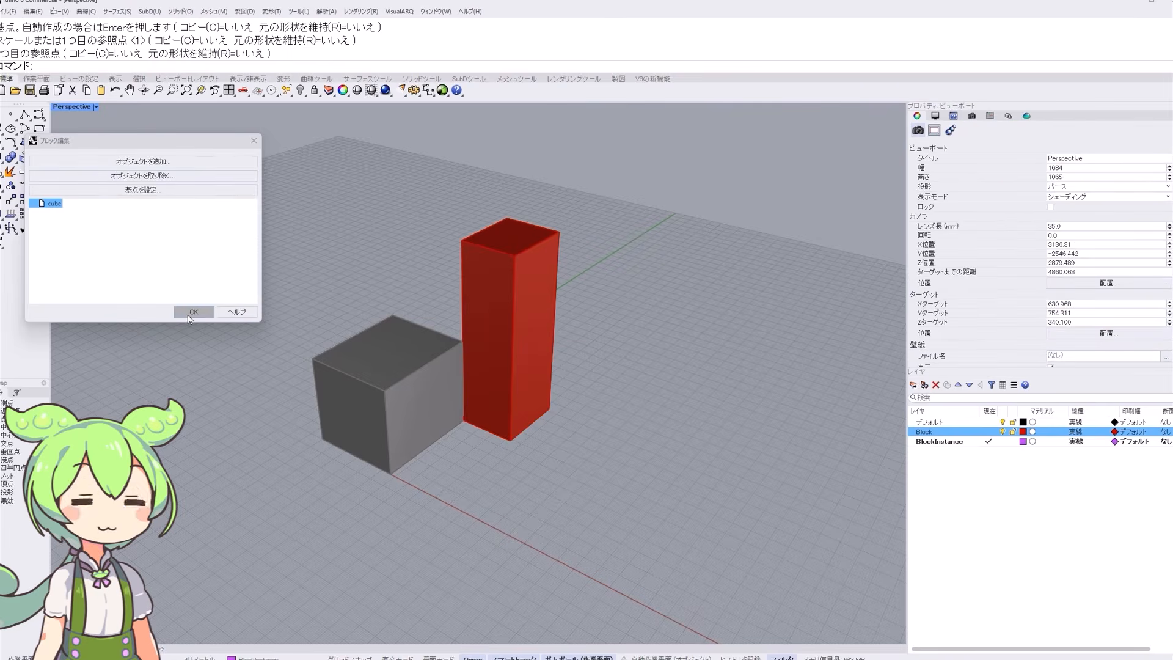
left_click(194, 311)
right_click_drag(504, 251, 532, 322, "shift")
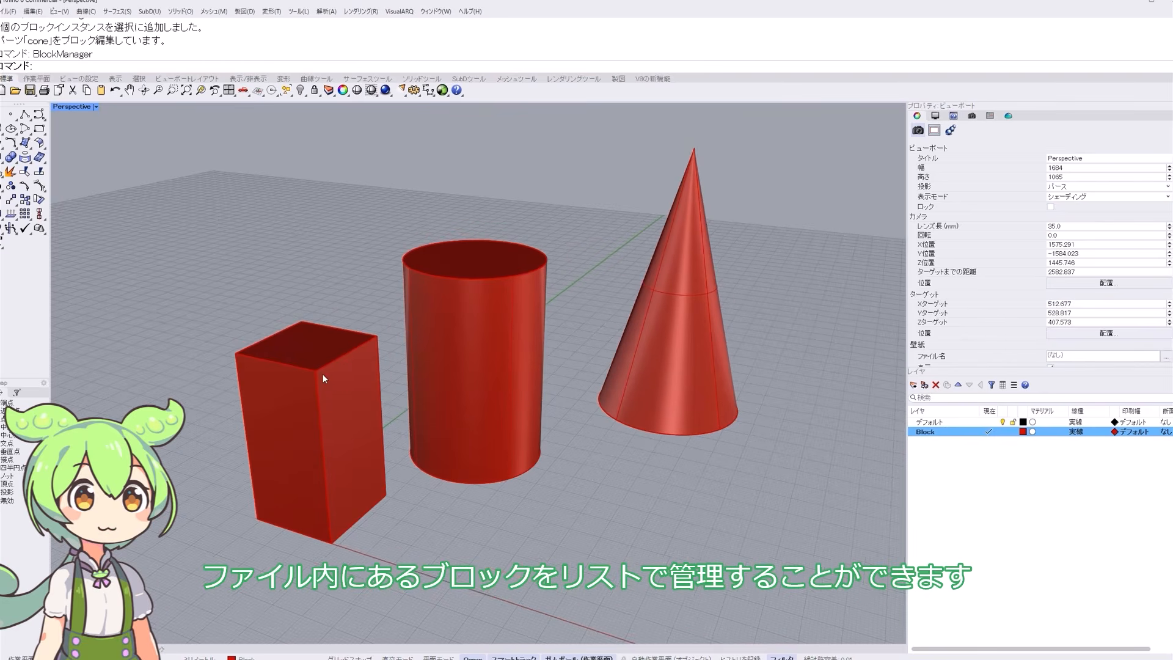
- Examine the cube, colum and cone block instances by selecting each in turn, and clear the selection
left_click(335, 366)
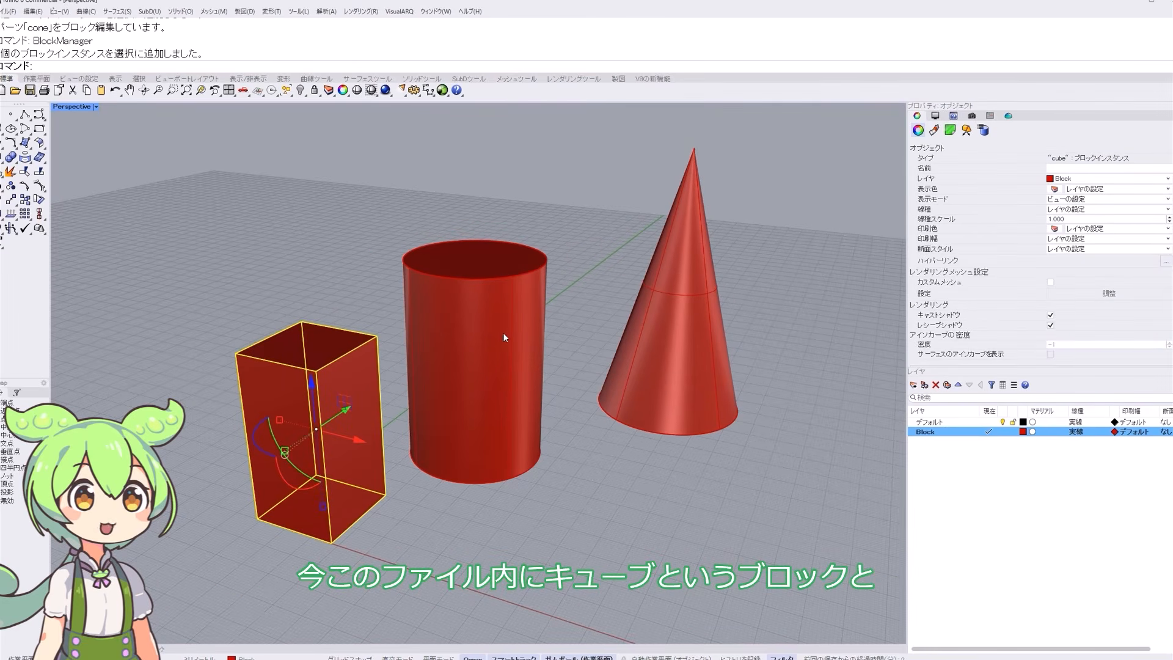
left_click(499, 286)
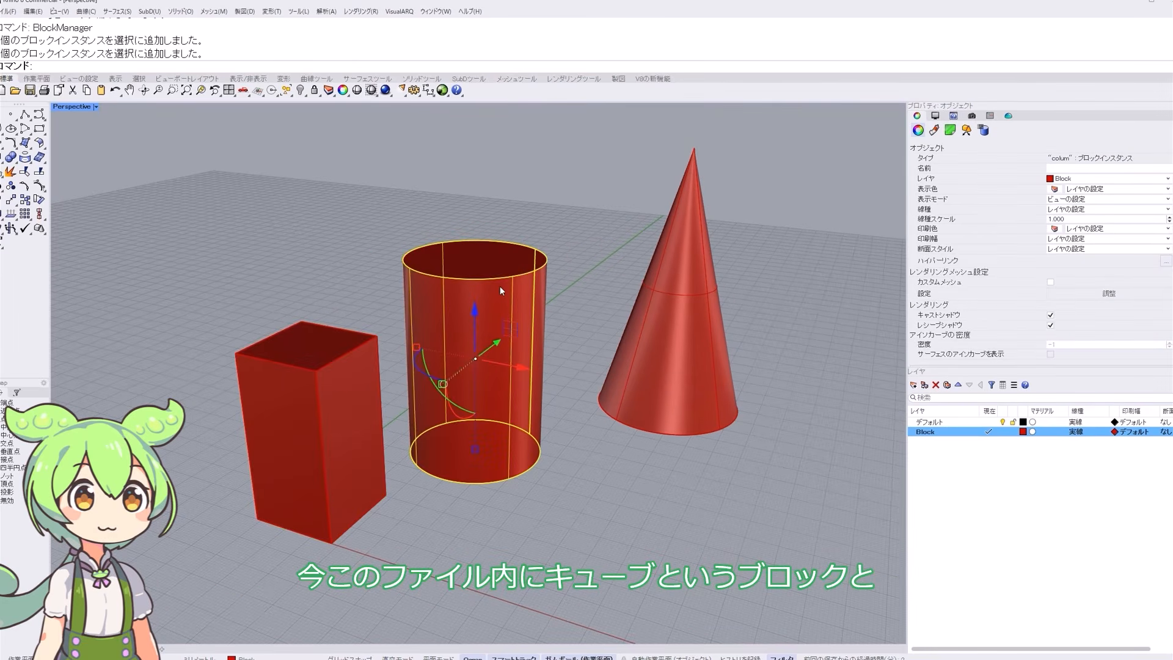
left_click(684, 246)
left_click(858, 198)
right_click_drag(782, 232, 616, 330)
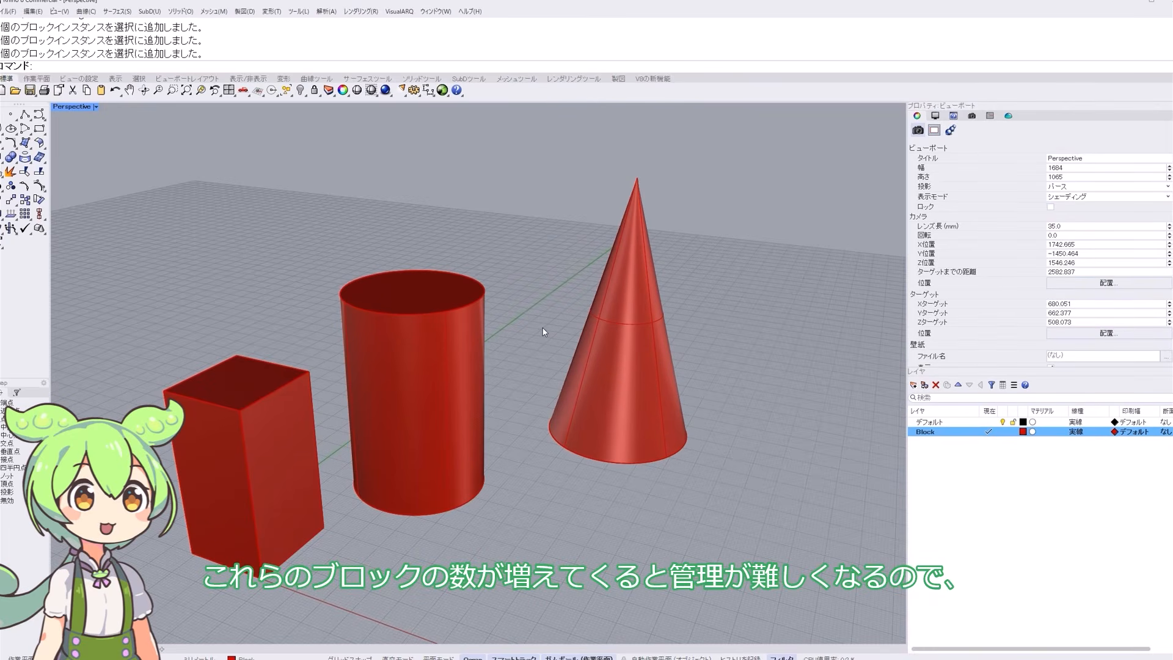
- Show the block definition list with BlockManager, select the cube, cone and colum instances from it in turn, and clear the selection
type("BlockManager")
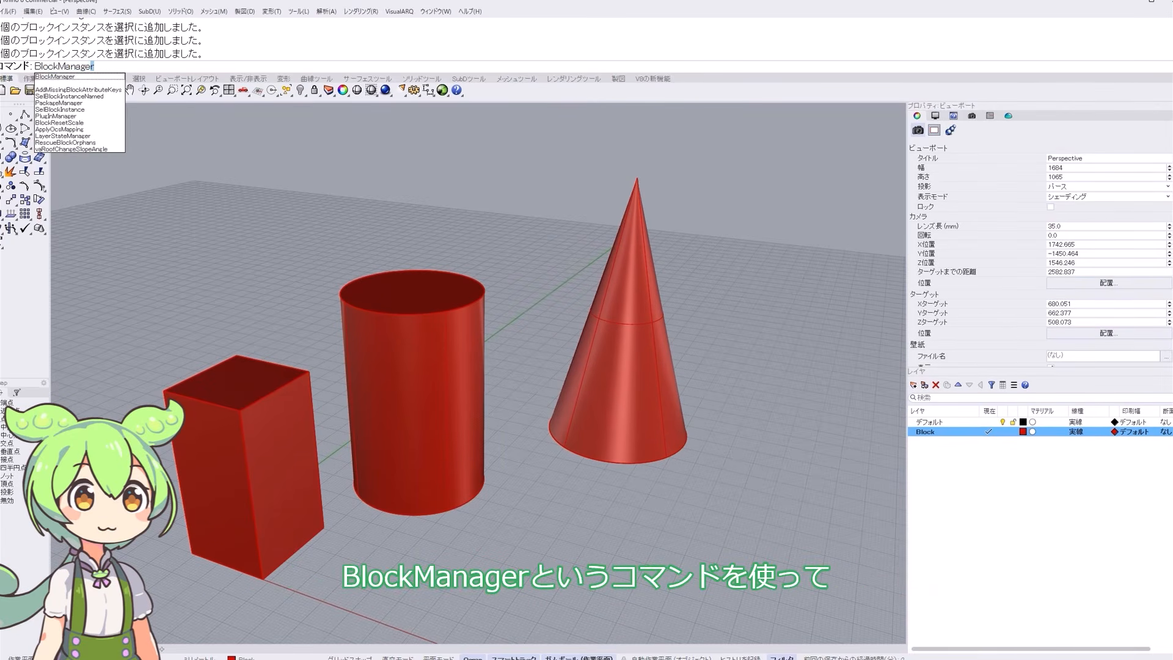
key("Return")
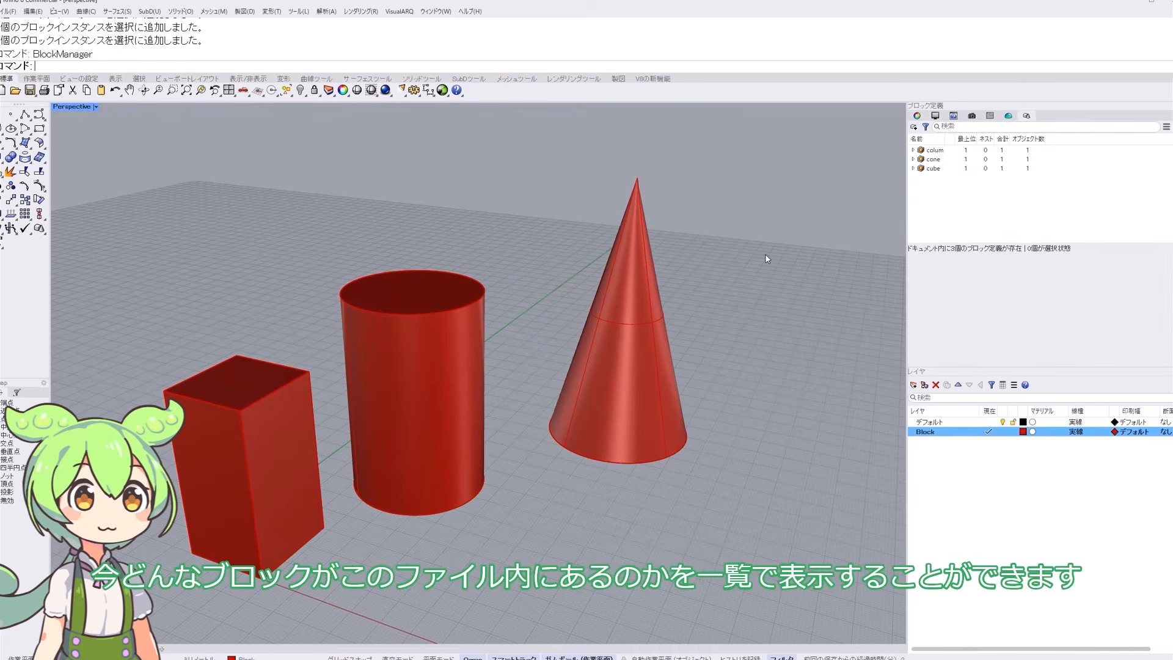
left_click(923, 170)
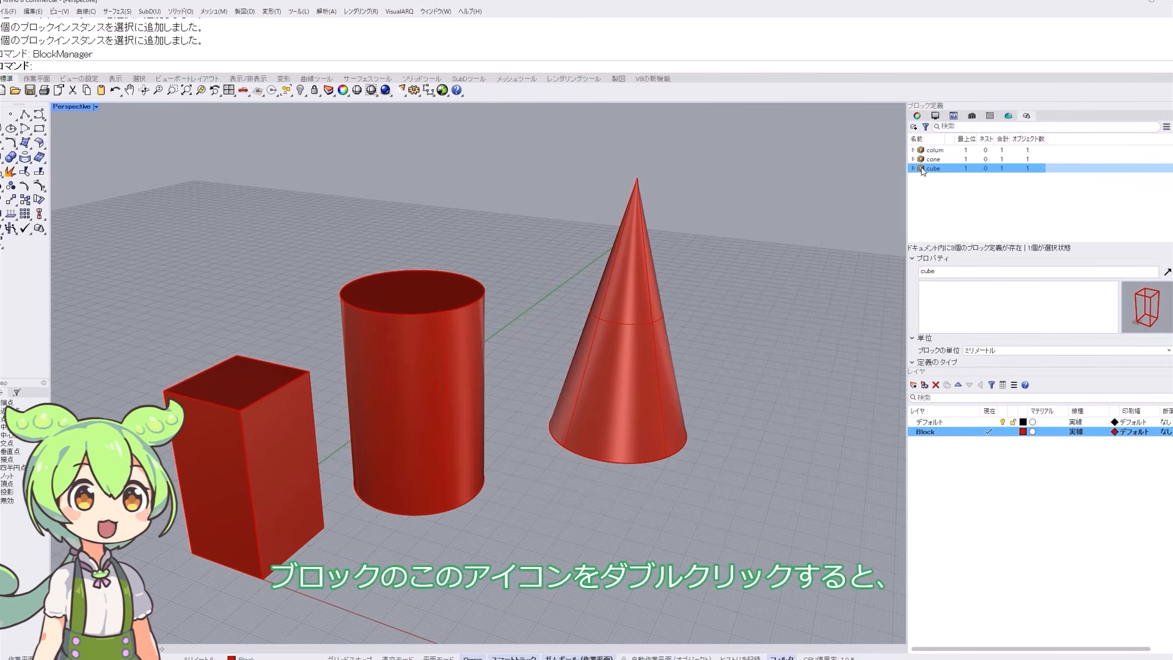
double_click(922, 169)
double_click(921, 160)
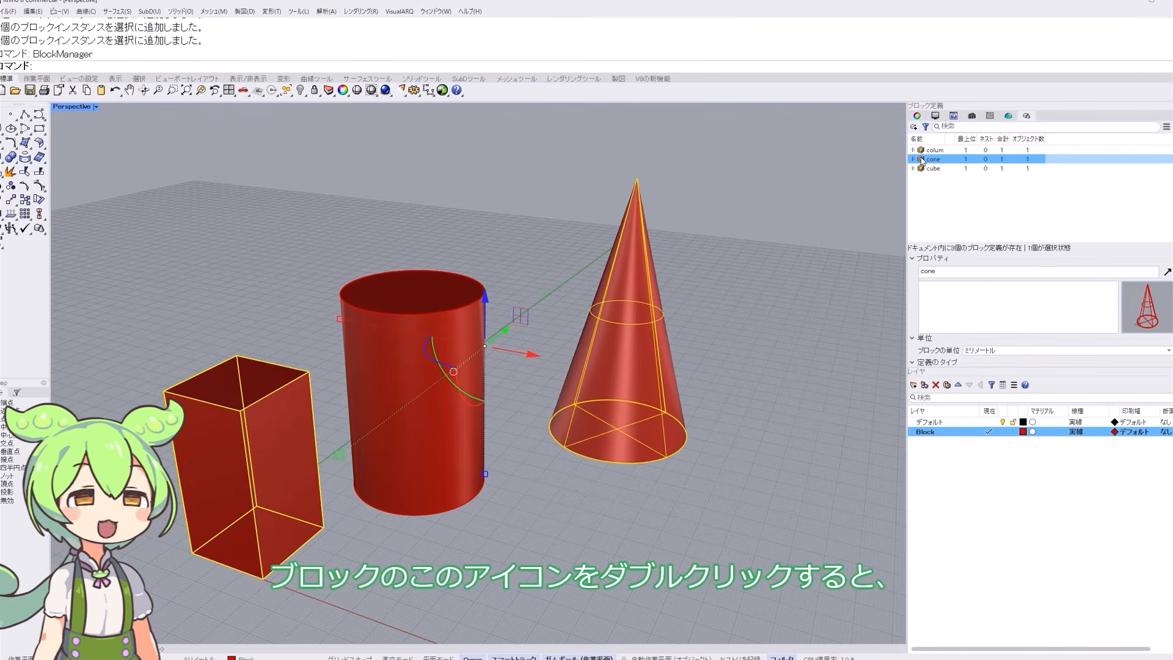
left_click(823, 189)
double_click(921, 150)
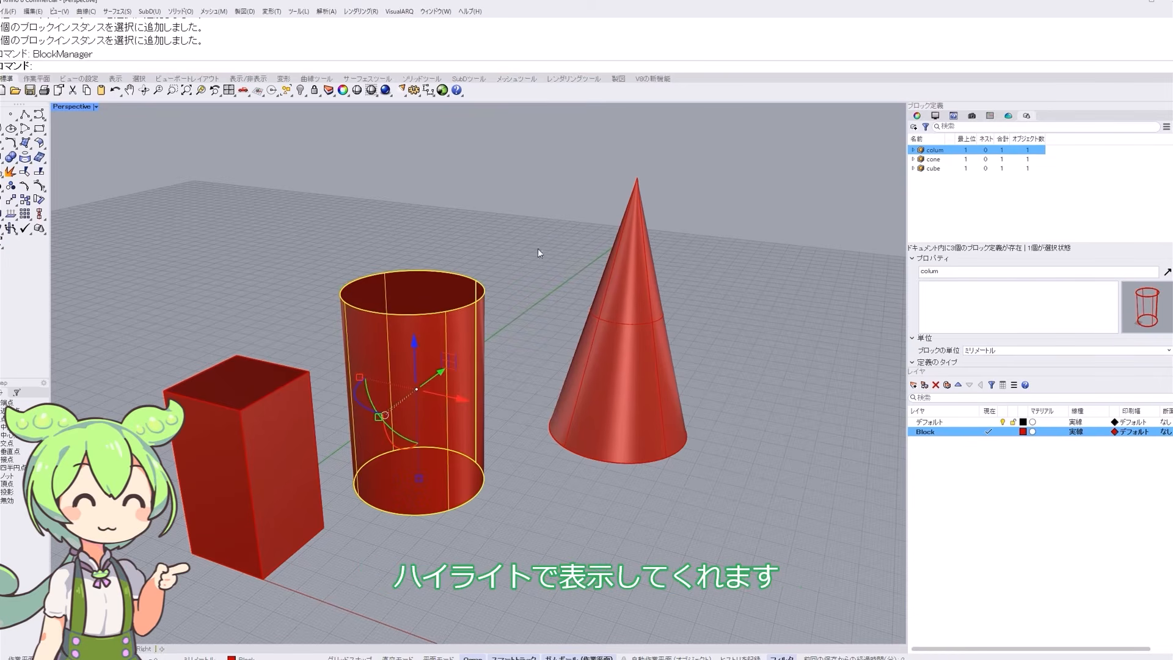
left_click(522, 244)
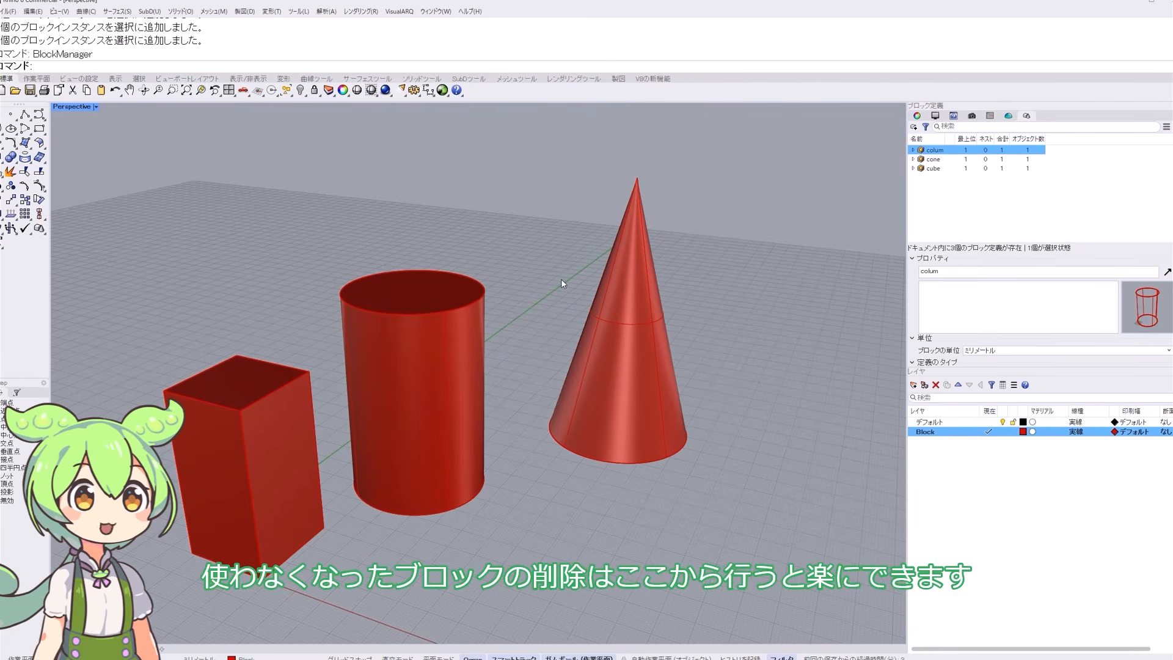
- Delete the colum block definition through the block definition list
left_click(985, 204)
left_click(937, 153)
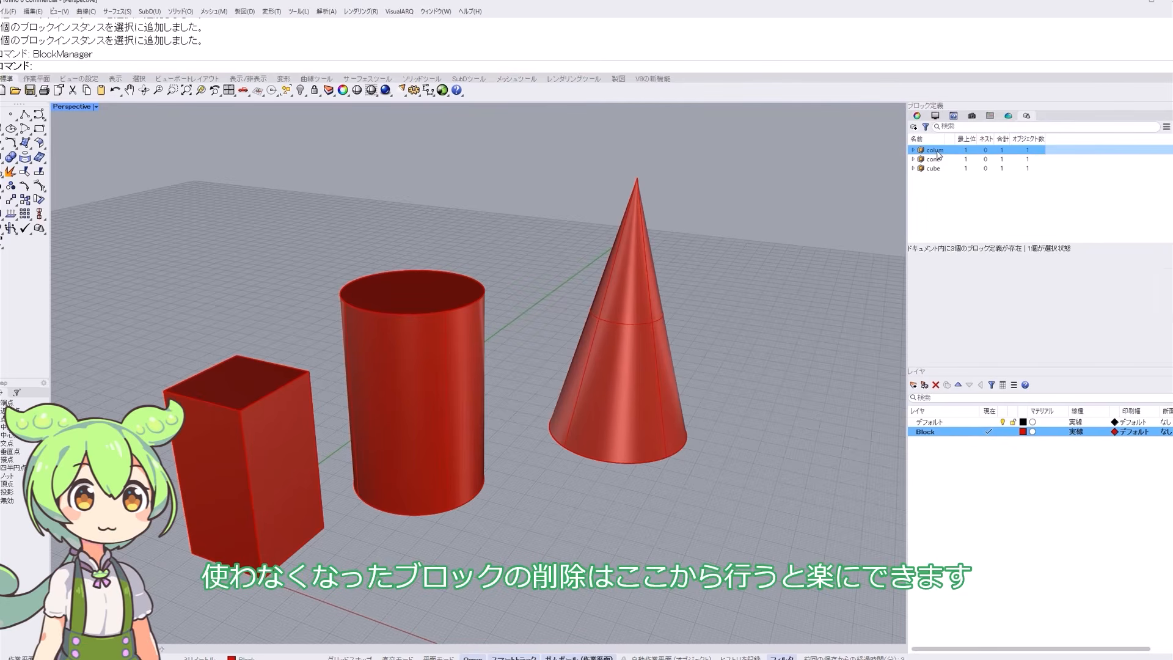
right_click(939, 154)
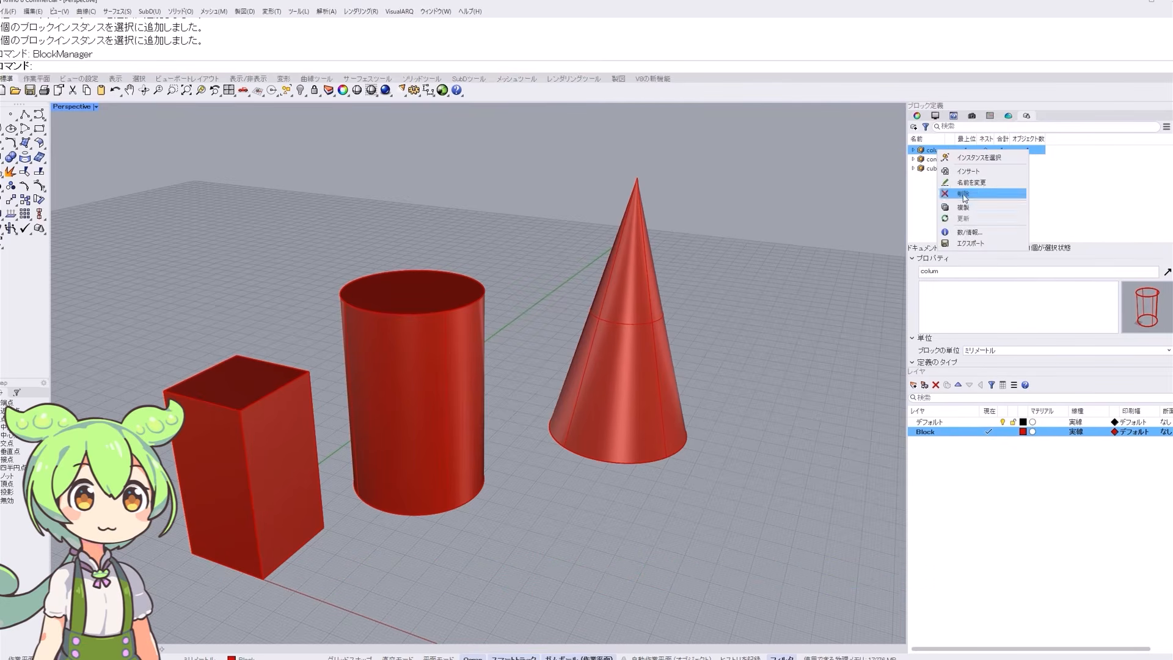
left_click(965, 191)
left_click(619, 361)
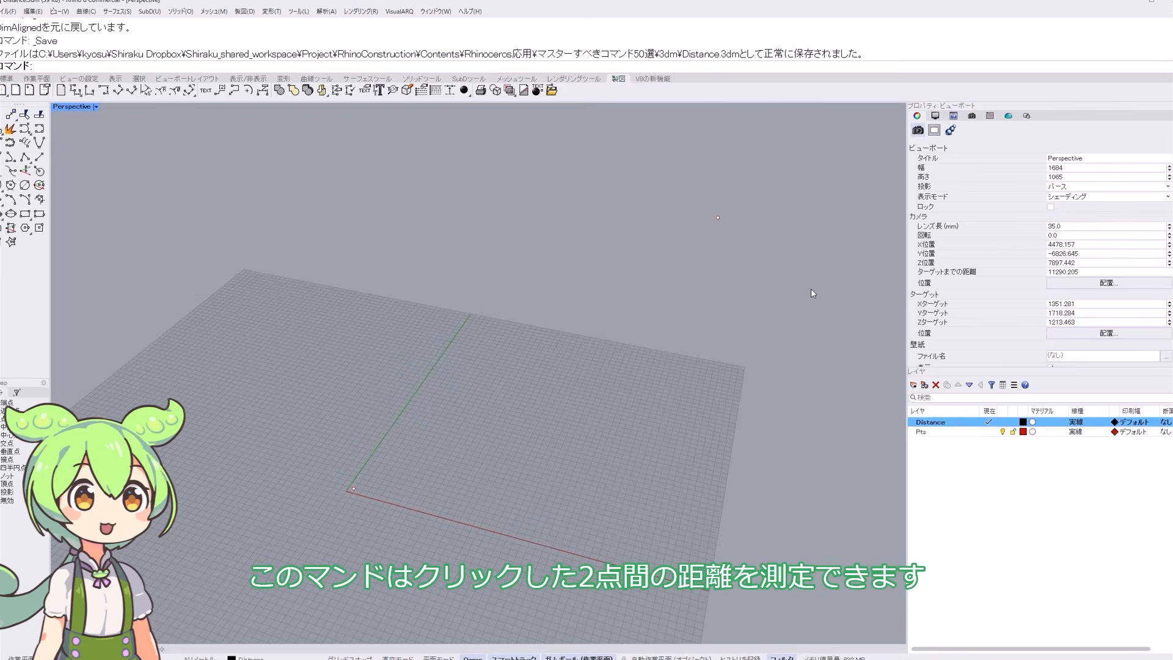
- Place an aligned dimension from the point at the origin to the elevated point in space
left_click(90, 91)
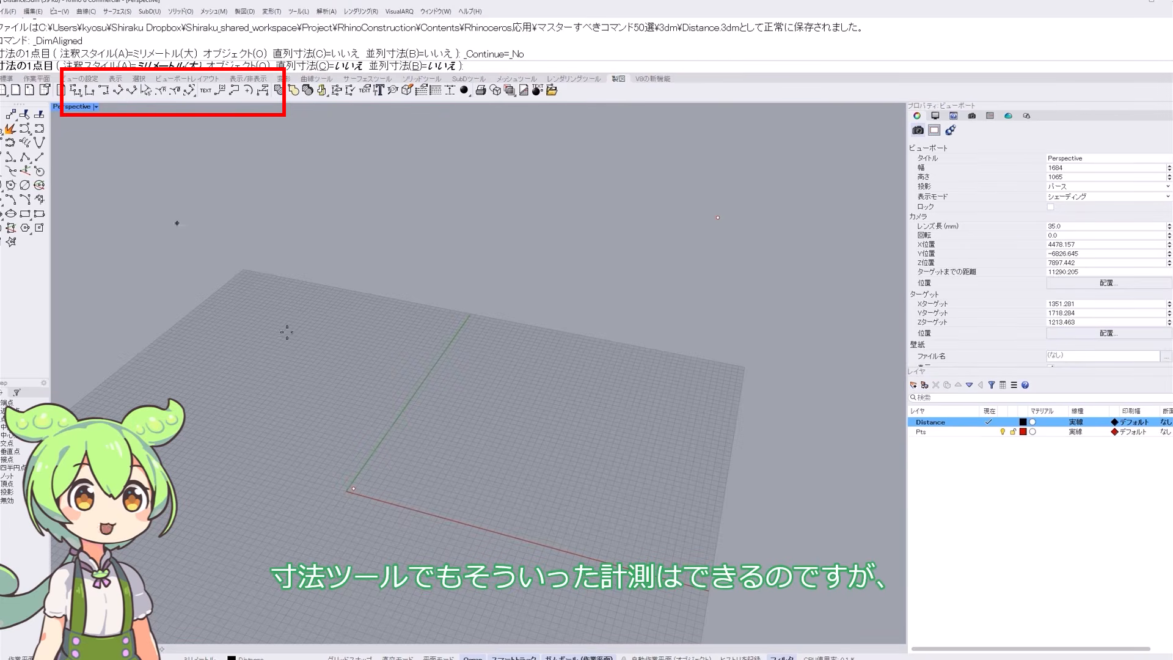
left_click(353, 488)
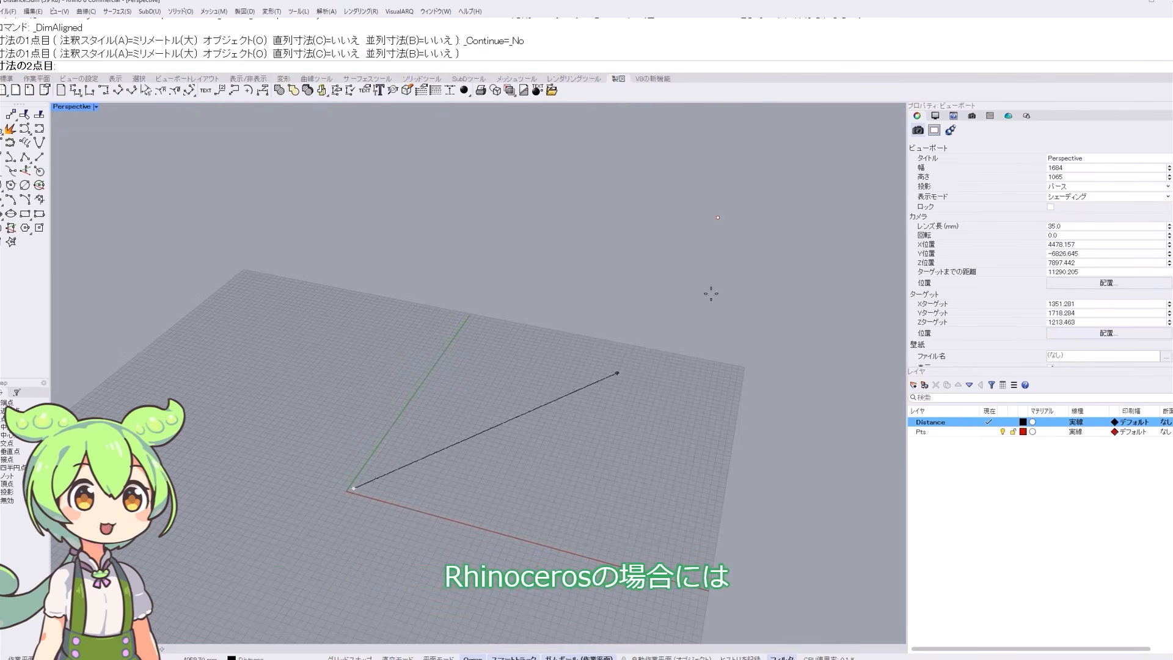
left_click(719, 217)
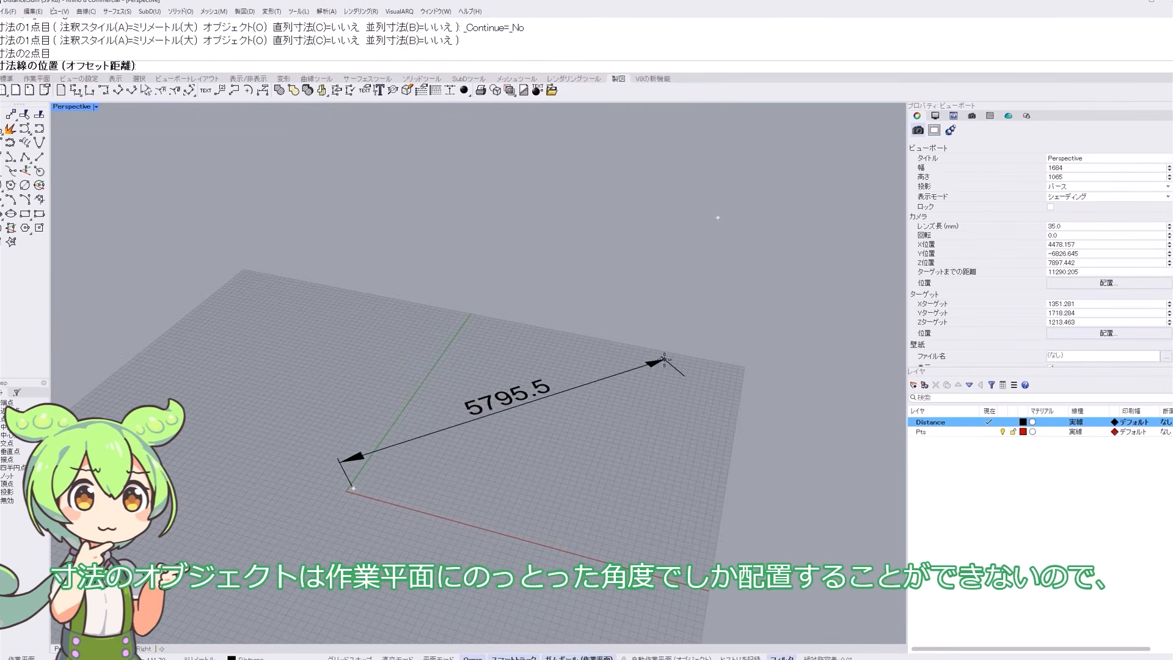
left_click(591, 288)
mouse_move(592, 288)
right_mouse_down()
mouse_move(558, 359)
mouse_move(617, 322)
mouse_move(458, 359)
mouse_move(487, 359)
mouse_move(521, 387)
mouse_move(490, 382)
mouse_move(360, 447)
right_mouse_up()
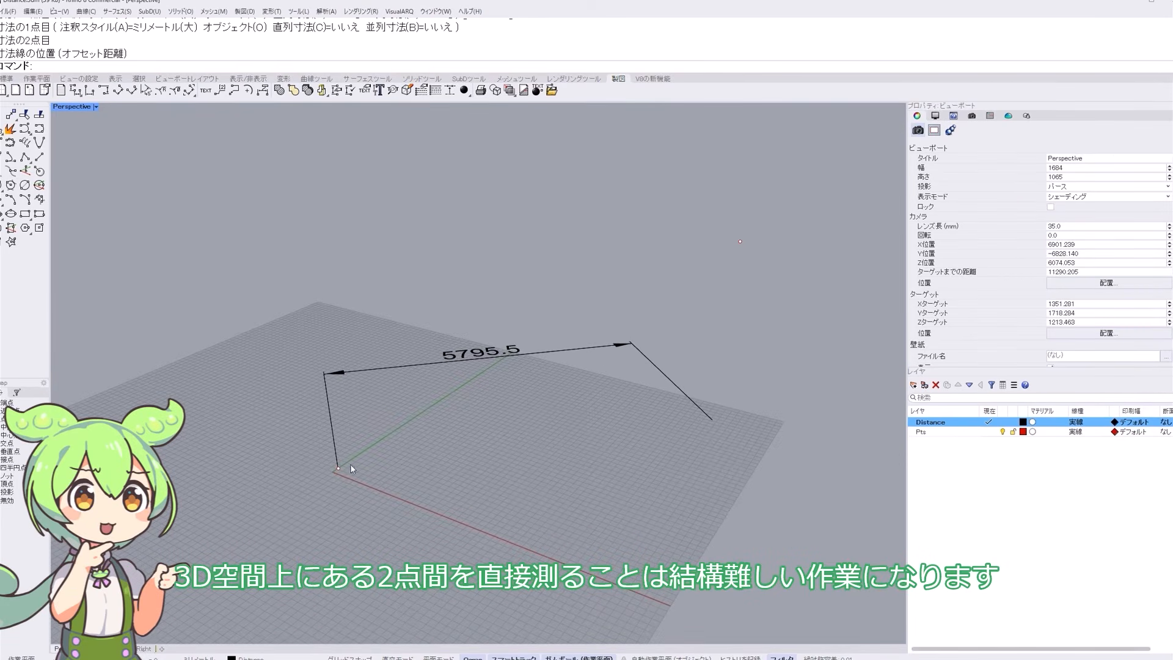
- Measure the distance between the origin point and the elevated point with the Distance command
type("Distance")
key("Return")
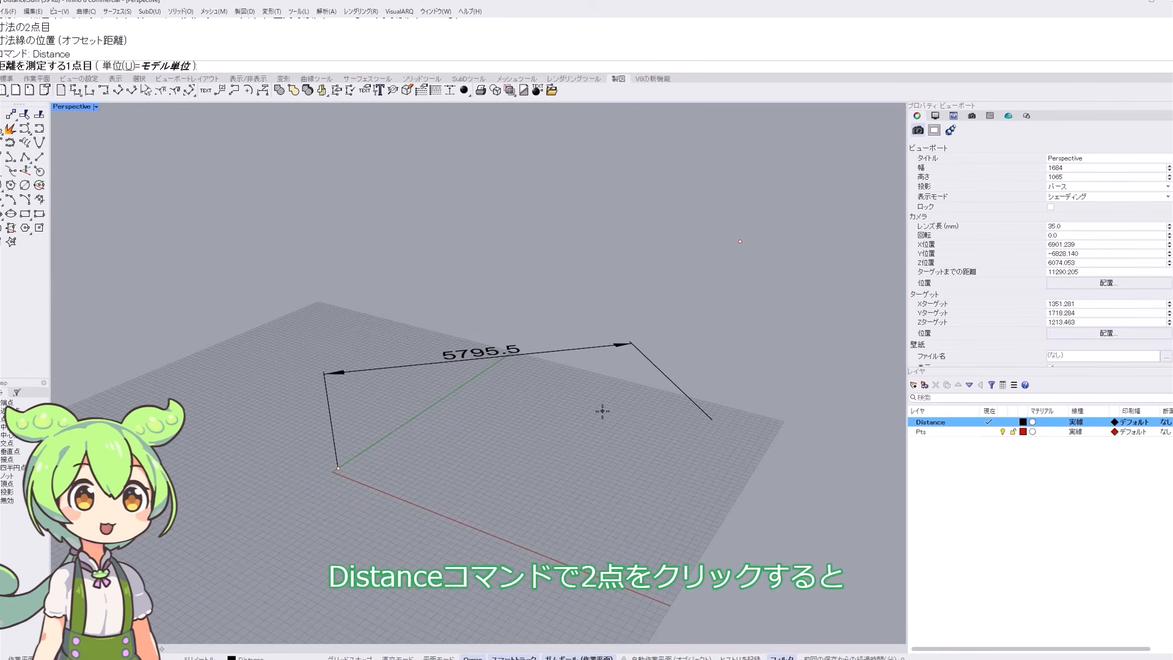
left_click(335, 470)
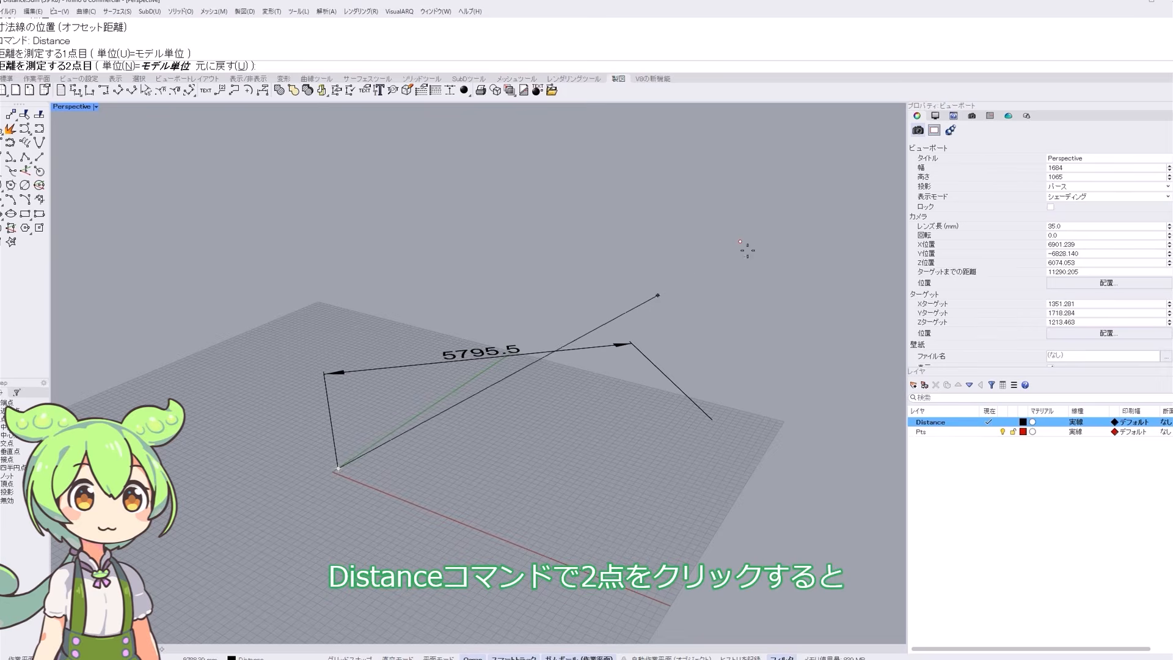
left_click(740, 242)
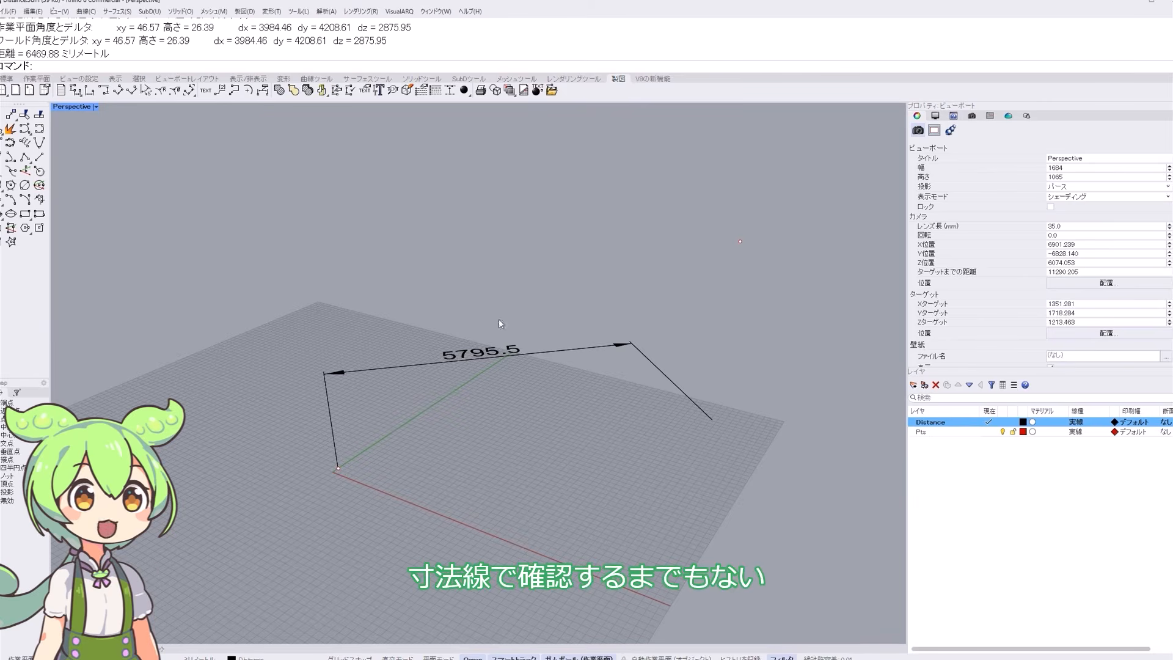
- Delete the aligned dimension between the two points
left_click(453, 361)
key("Delete")
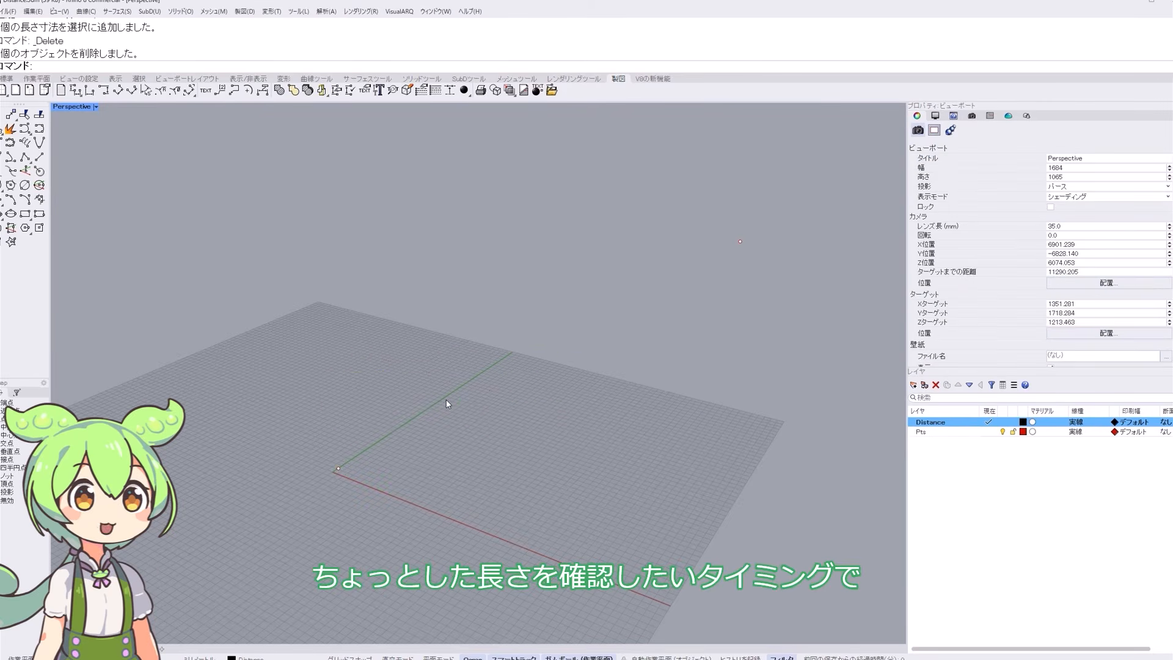
mouse_move(448, 404)
right_mouse_down()
mouse_move(464, 408)
mouse_move(465, 398)
right_mouse_up()
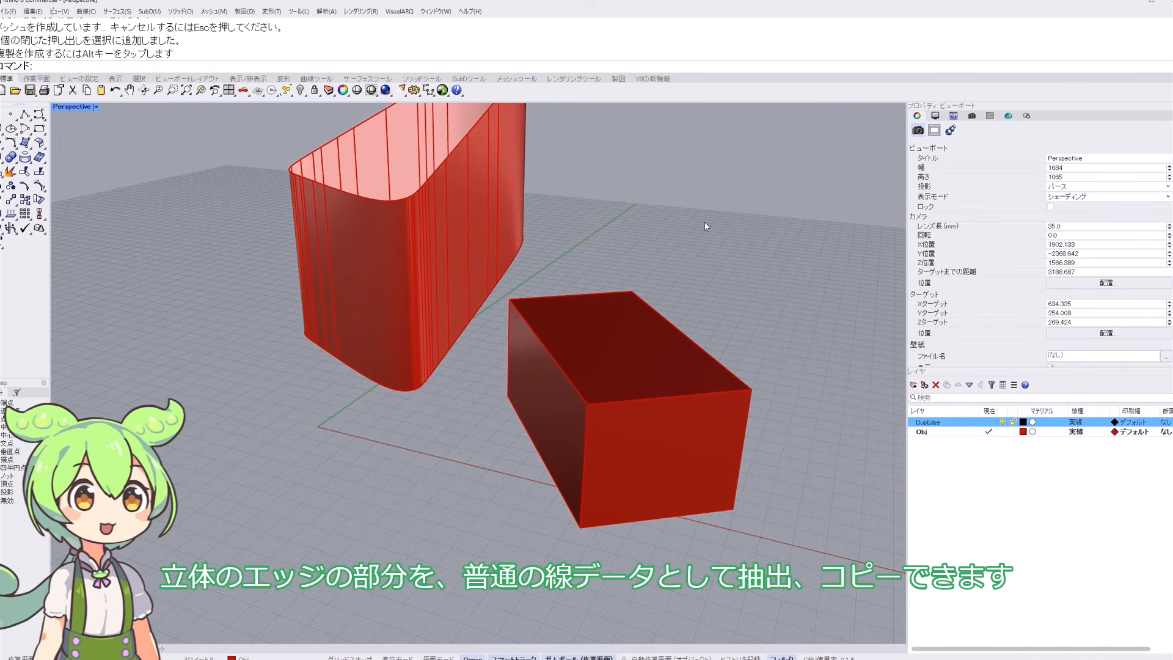
- Draw a polyline along one top edge of the box between its two corners, and delete the line again
right_click_drag(702, 220, 504, 304)
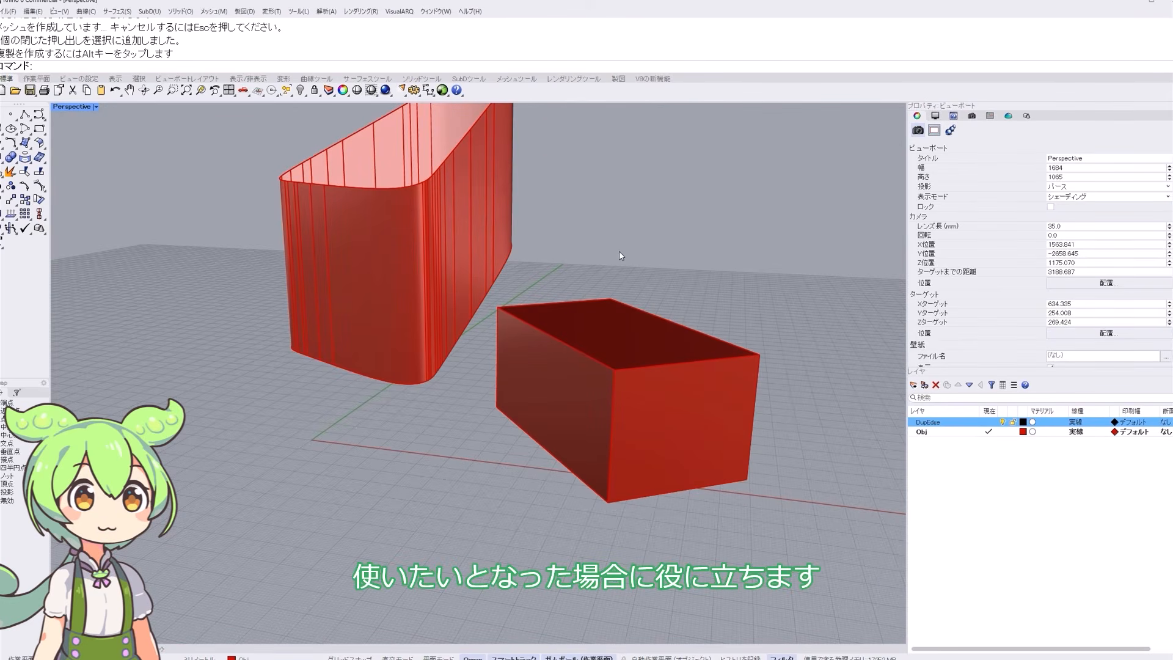
left_click(25, 114)
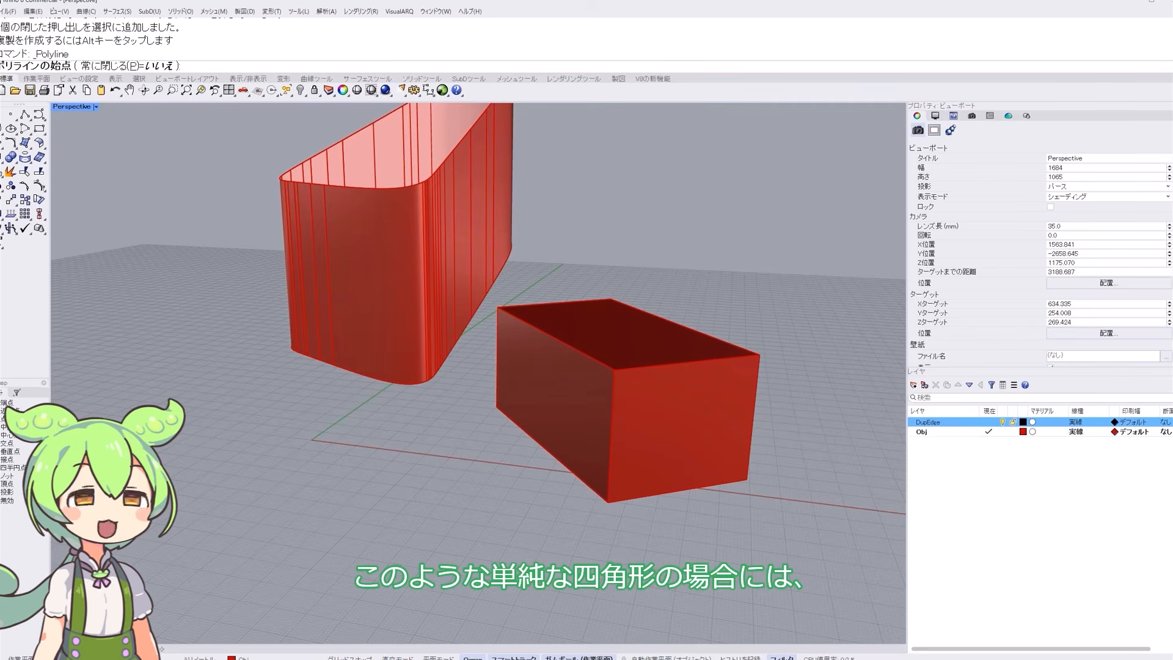
left_click(497, 307)
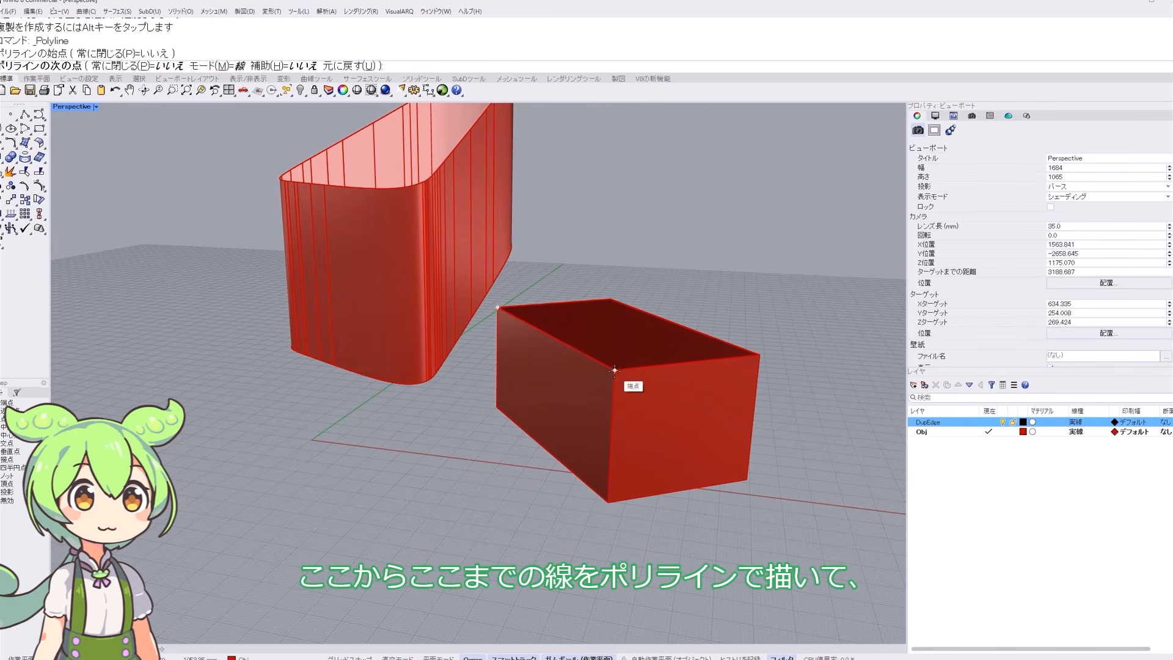
left_click(614, 370)
key("Return")
left_click(559, 340)
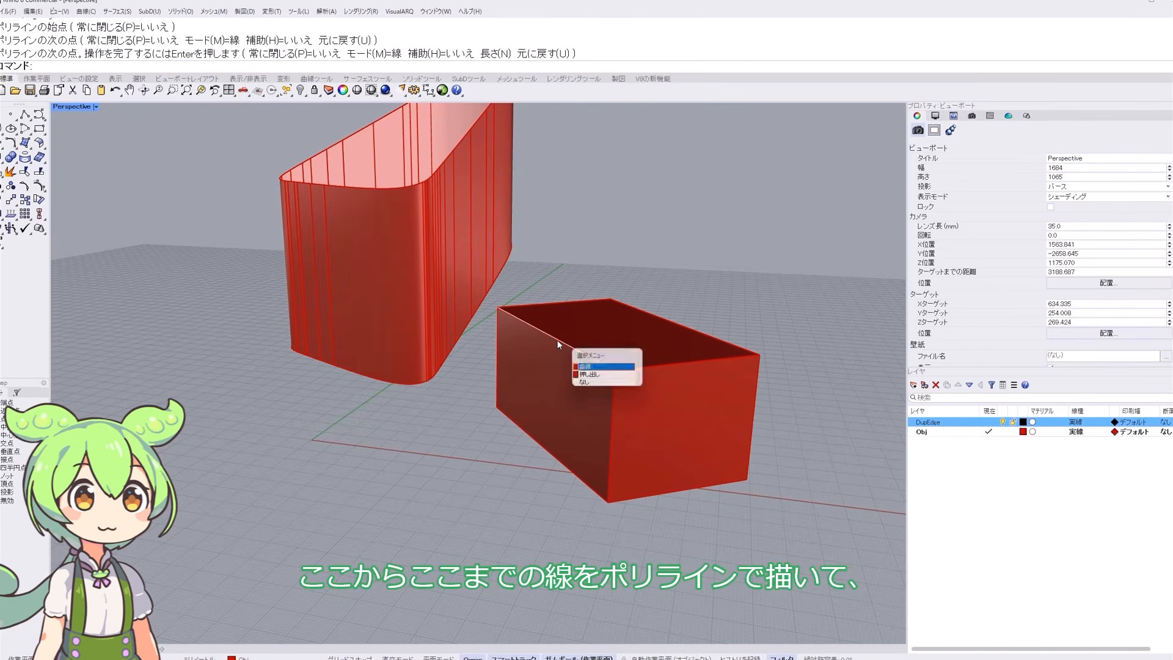
left_click(623, 365)
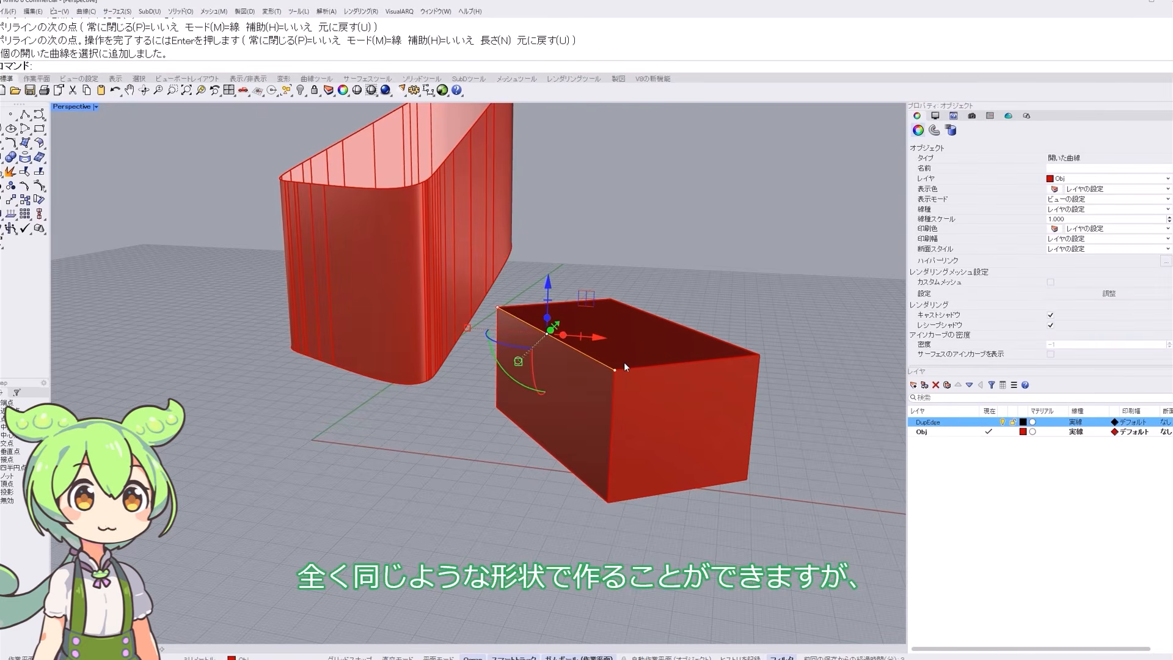
key("Delete")
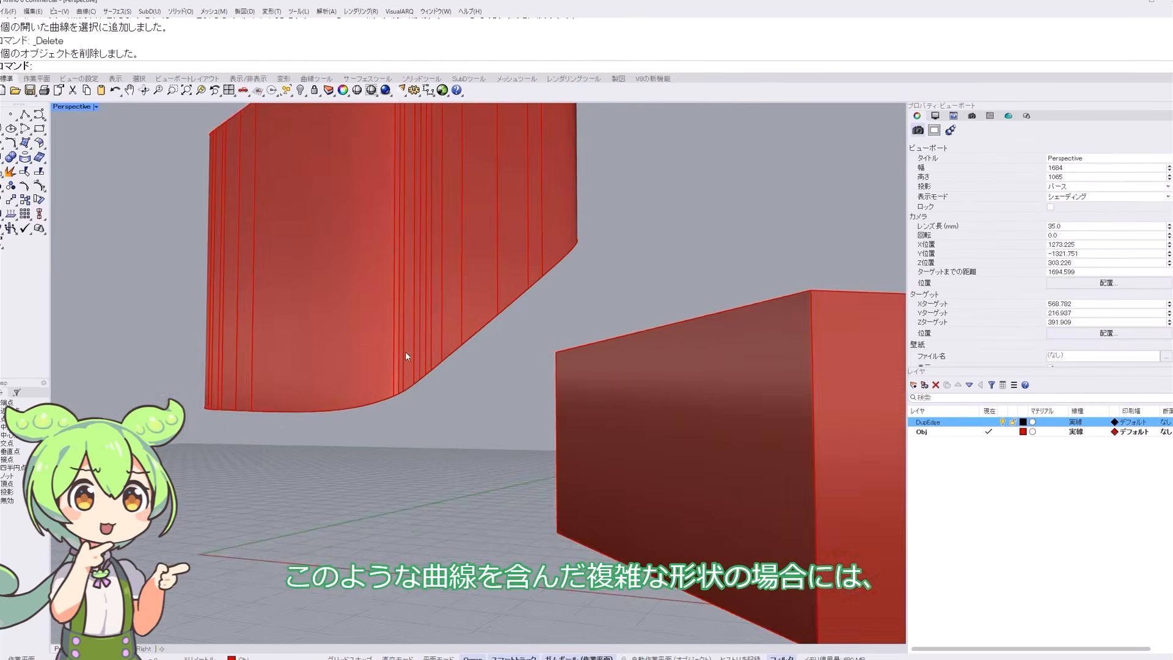
- Examine the curved lower edge of the tall polysurface from several angles
scroll(404, 366, "up", 3)
scroll(404, 438, "down", 5)
left_click(402, 437)
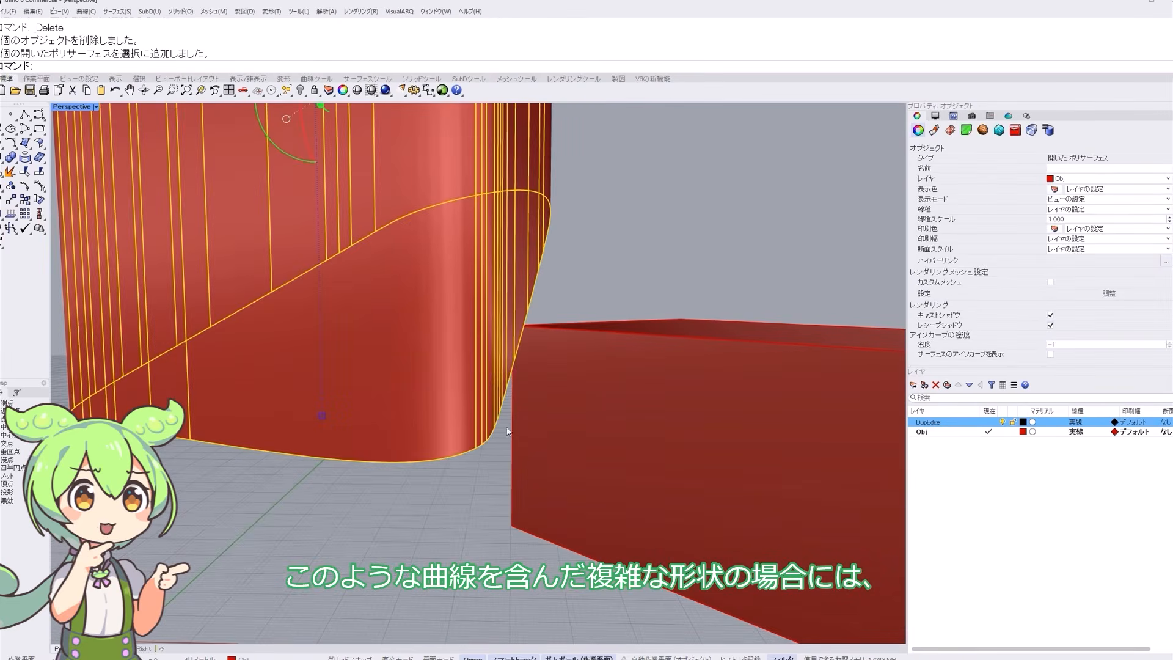
right_click_drag(402, 437, 613, 409)
key("Escape")
scroll(540, 415, "up", 5)
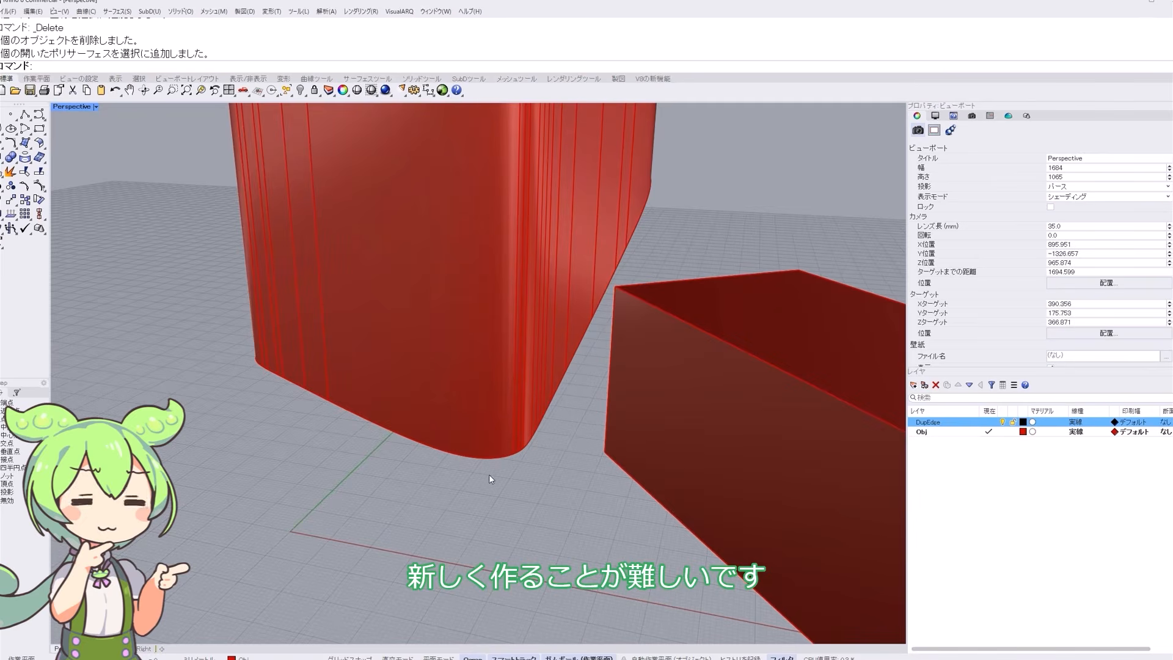
right_click_drag(489, 474, 455, 452, "shift")
- Duplicate the curved lower edge segments around the front corner of the tall polysurface with DupEdge, output to the current layer
type("DupEdge")
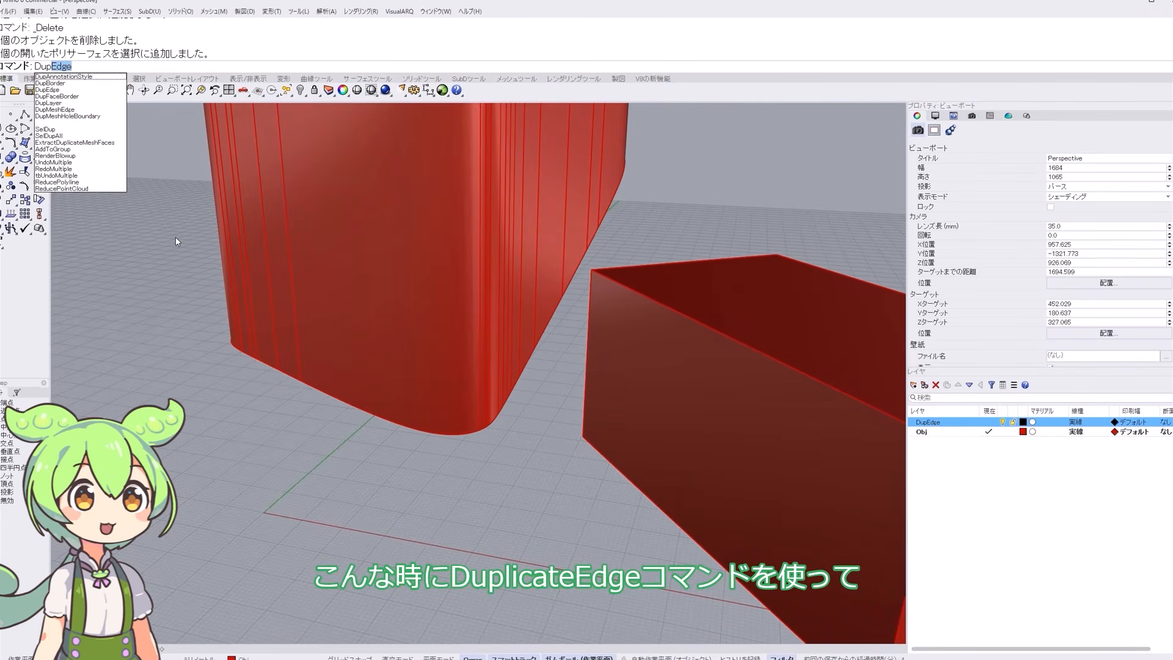
key("Return")
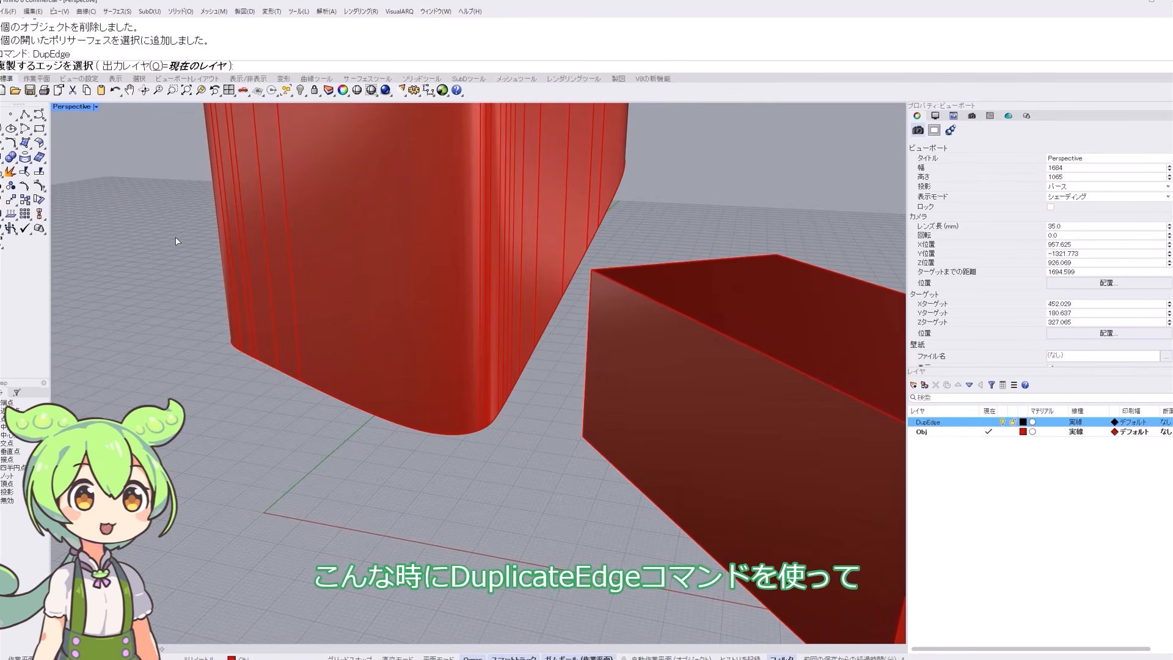
left_click(343, 398)
scroll(485, 431, "up", 3)
left_click(487, 432)
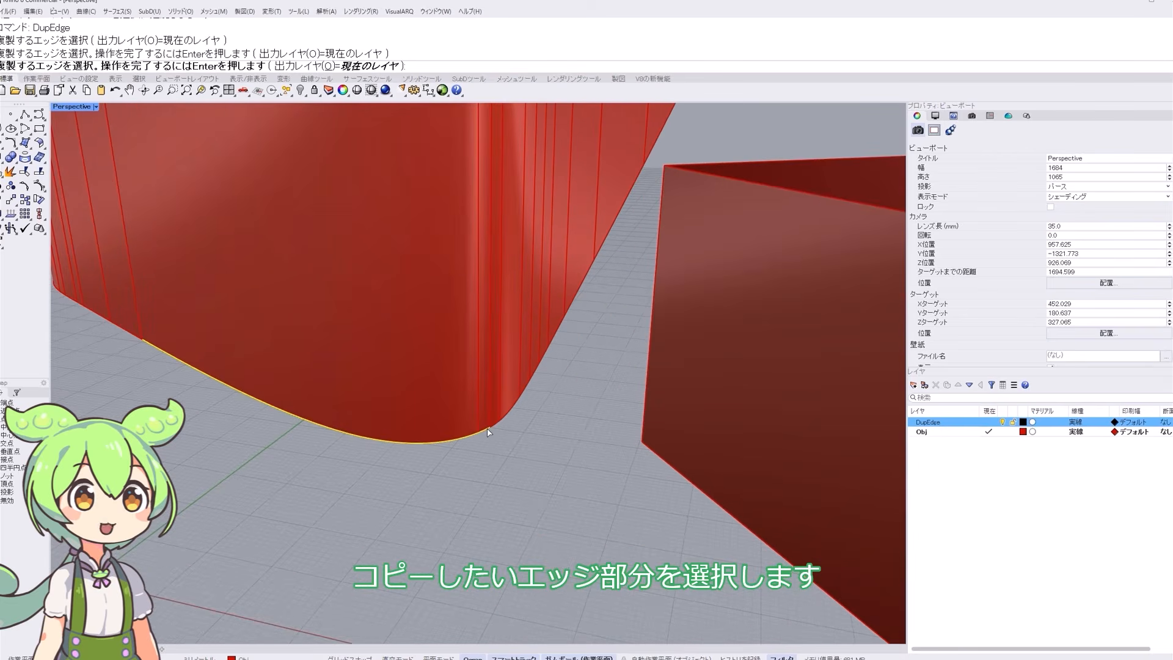
left_click(489, 431)
scroll(498, 424, "down", 3)
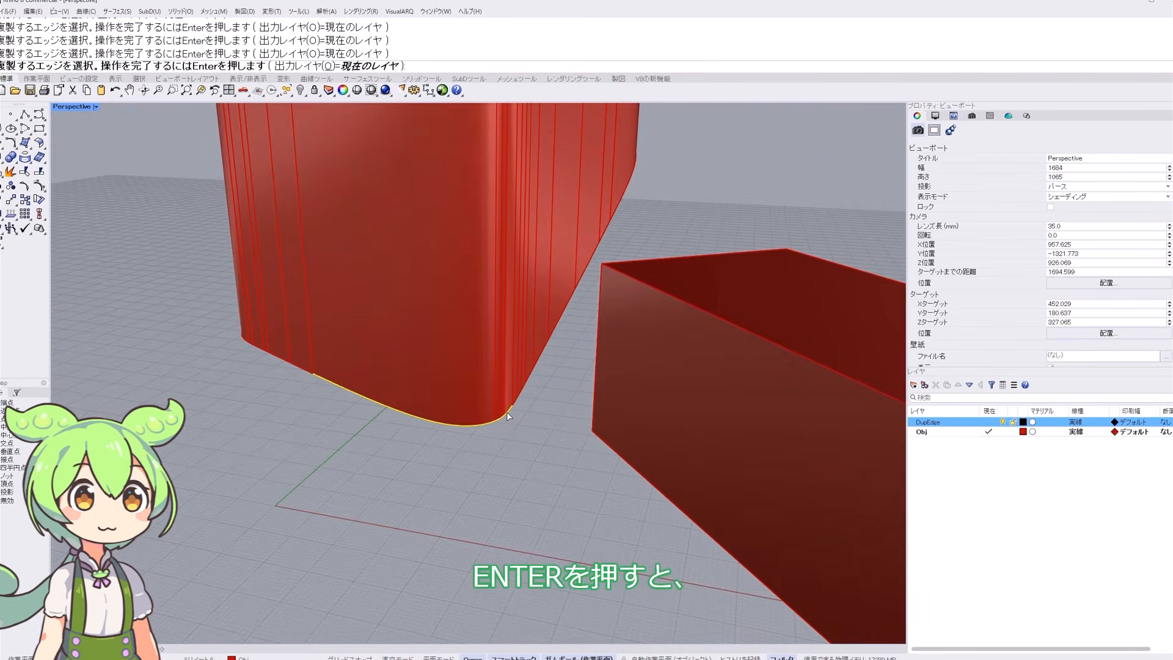
key("Return")
- Move the duplicated edge curves straight down, clear of the polysurface, and deselect them
scroll(496, 364, "down", 2)
left_click_drag(427, 345, 429, 418)
left_click(494, 480)
mouse_move(496, 483)
right_mouse_down()
mouse_move(505, 518)
mouse_move(498, 479)
right_mouse_up()
- Select all the duplicated edge curves and join them into one open curve
left_click_drag(333, 429, 549, 551)
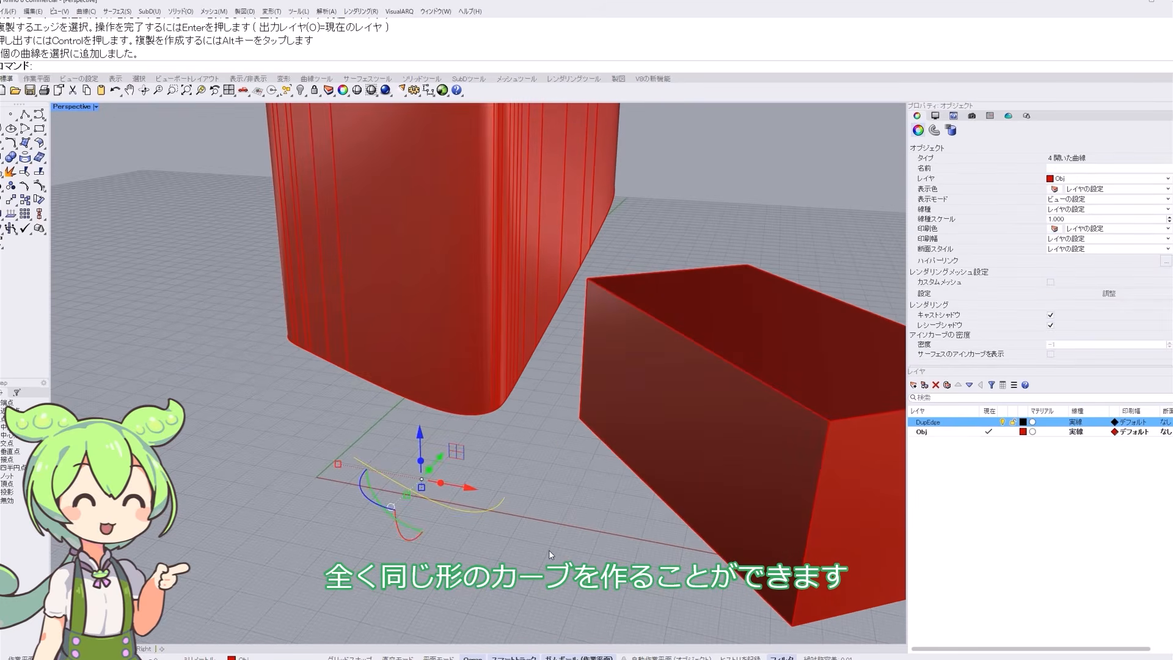
type("Join")
key("Return")
- Extend the far left end of the joined curve freely outward with Extend, using type 円弧 (arc) and join option マージ (merge)
type("Extend")
key("Return")
left_click(360, 462)
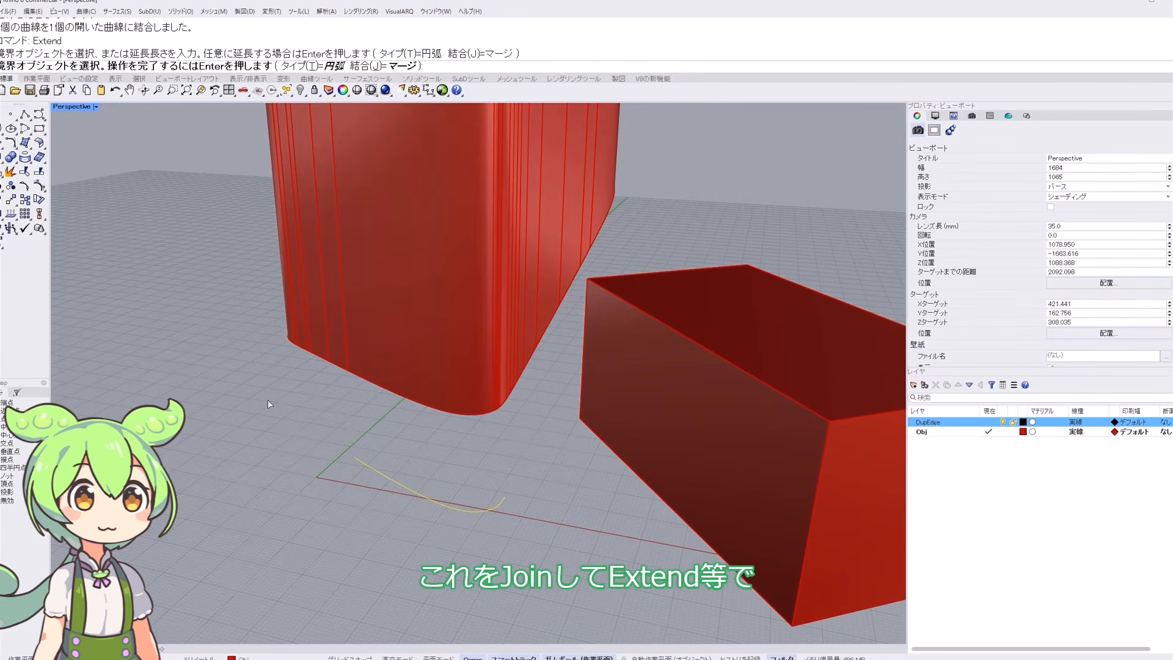
key("Return")
left_click(357, 459)
left_click(246, 386)
left_click(504, 499)
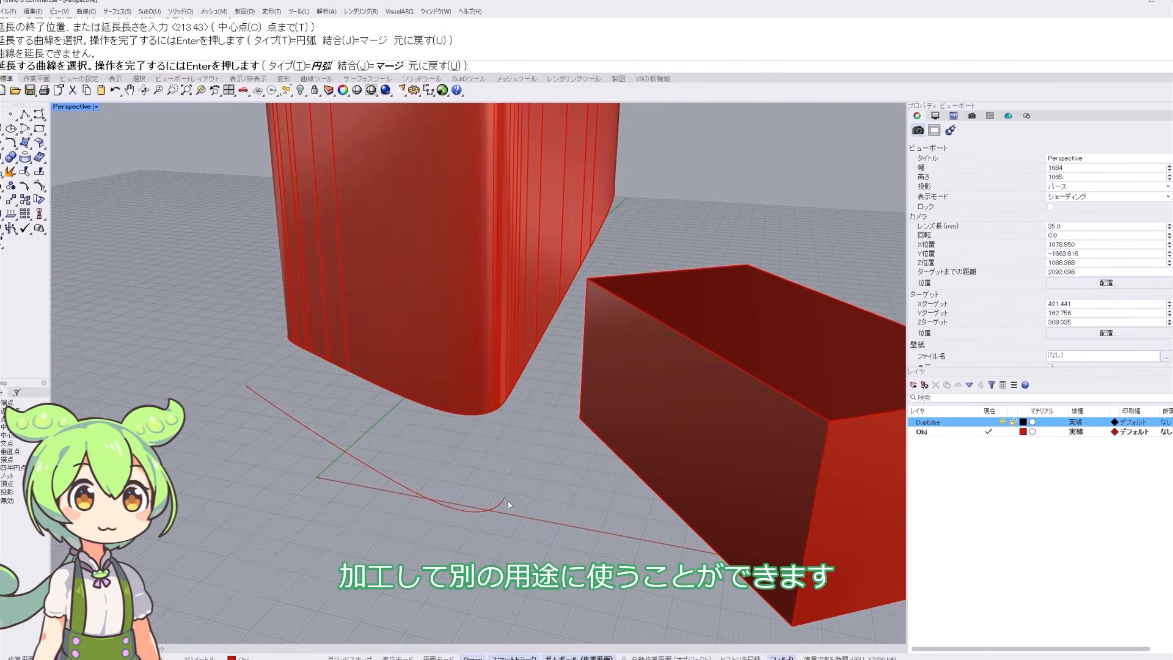
key("Return")
scroll(509, 445, "down", 4)
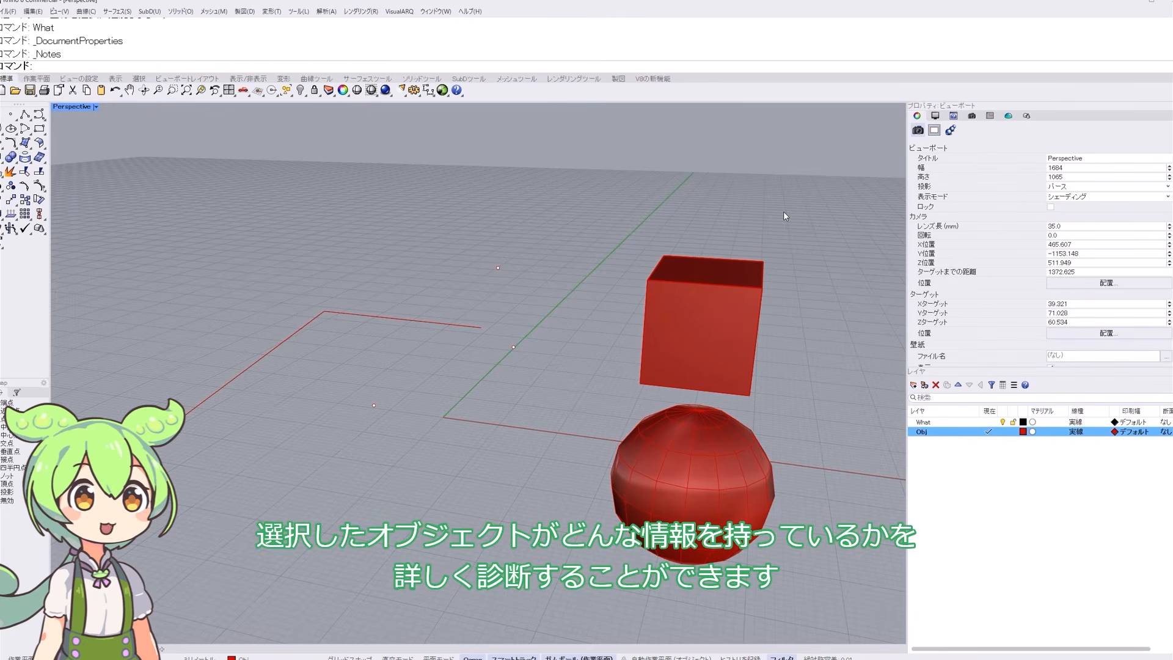
- Display the detailed object information of the open polyline with the What command
left_click(412, 320)
type("What")
key("Return")
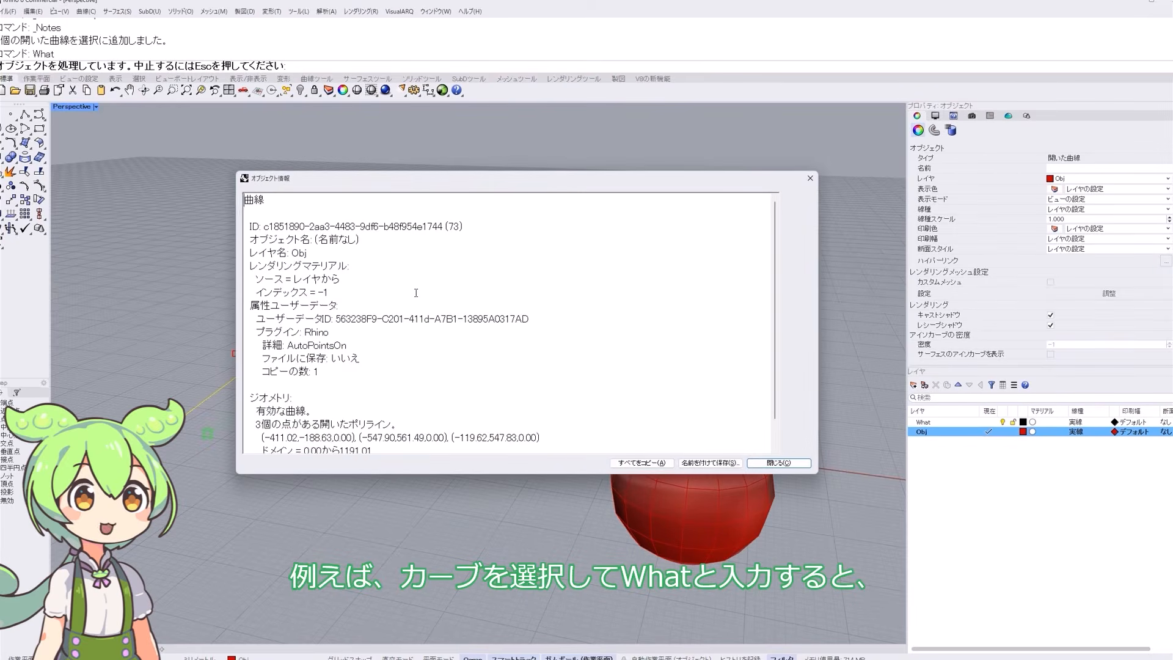
- Examine the open polyline's object information, from its layer and material source down to the geometry details and point count
scroll(416, 293, "down", 2)
scroll(413, 251, "up", 2)
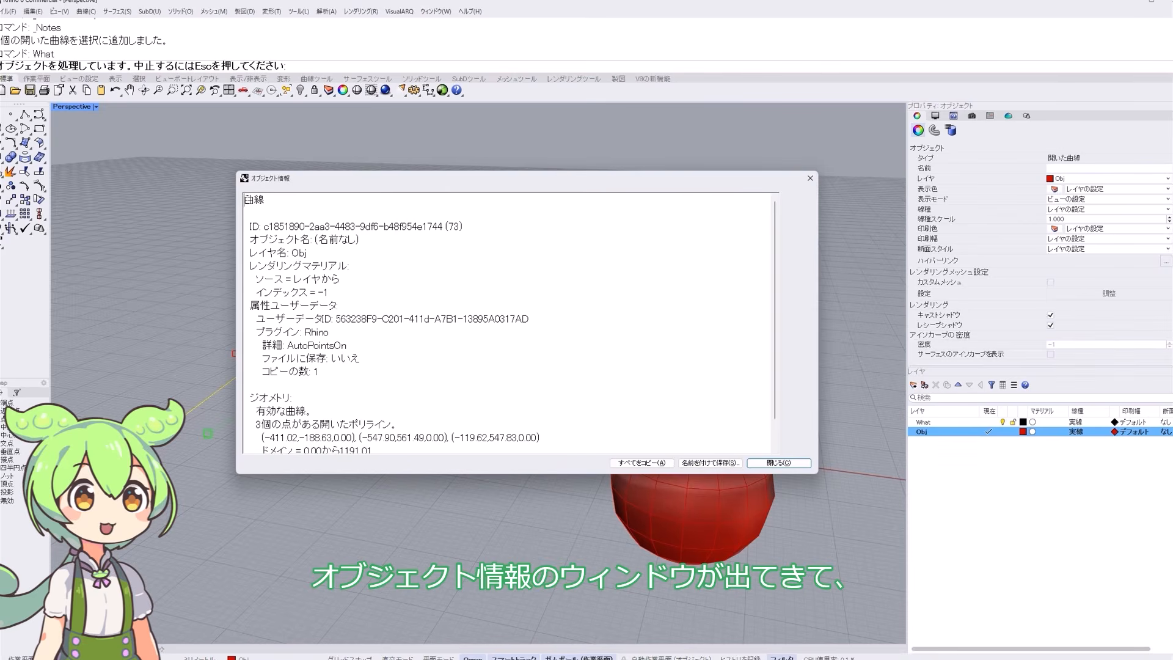
left_click(340, 280)
scroll(341, 280, "down", 1)
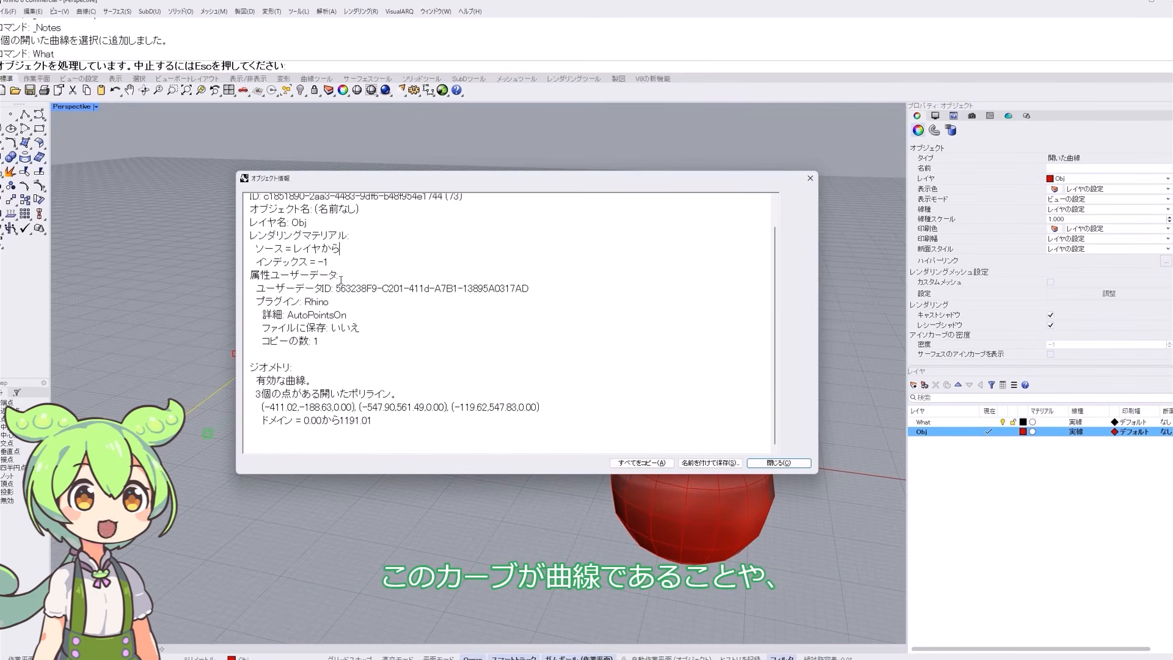
left_click_drag(257, 394, 403, 399)
scroll(358, 365, "up", 1)
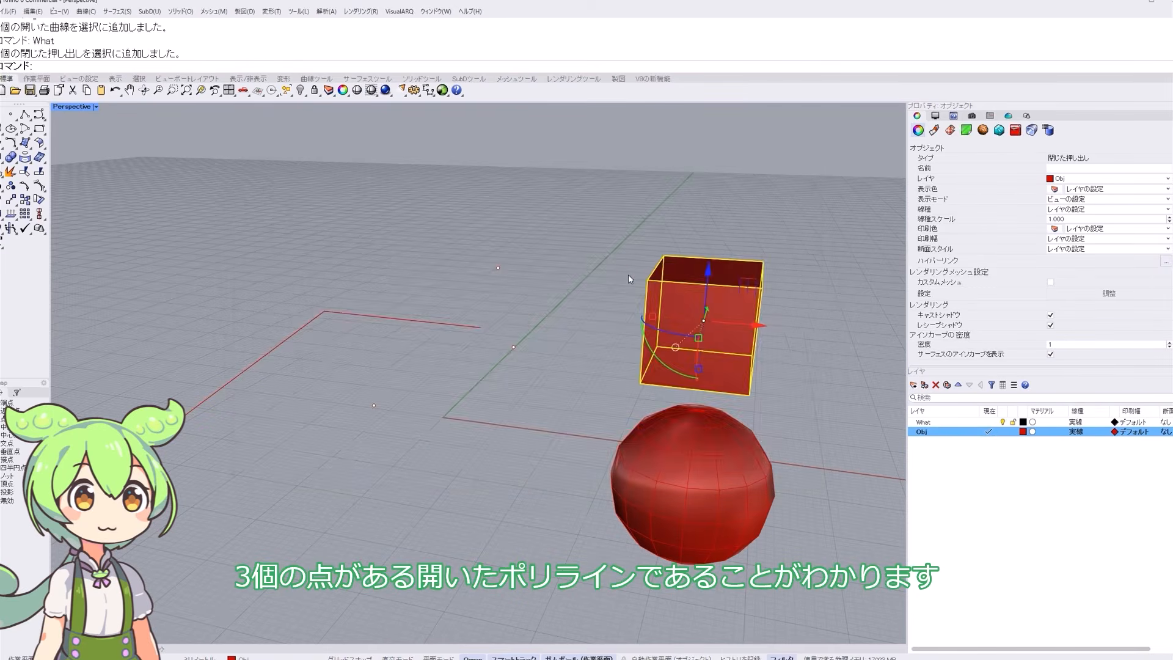
- Display the cube's object information with the What command and examine its extrusion validity, U and V domains and profile curve
right_click(628, 274)
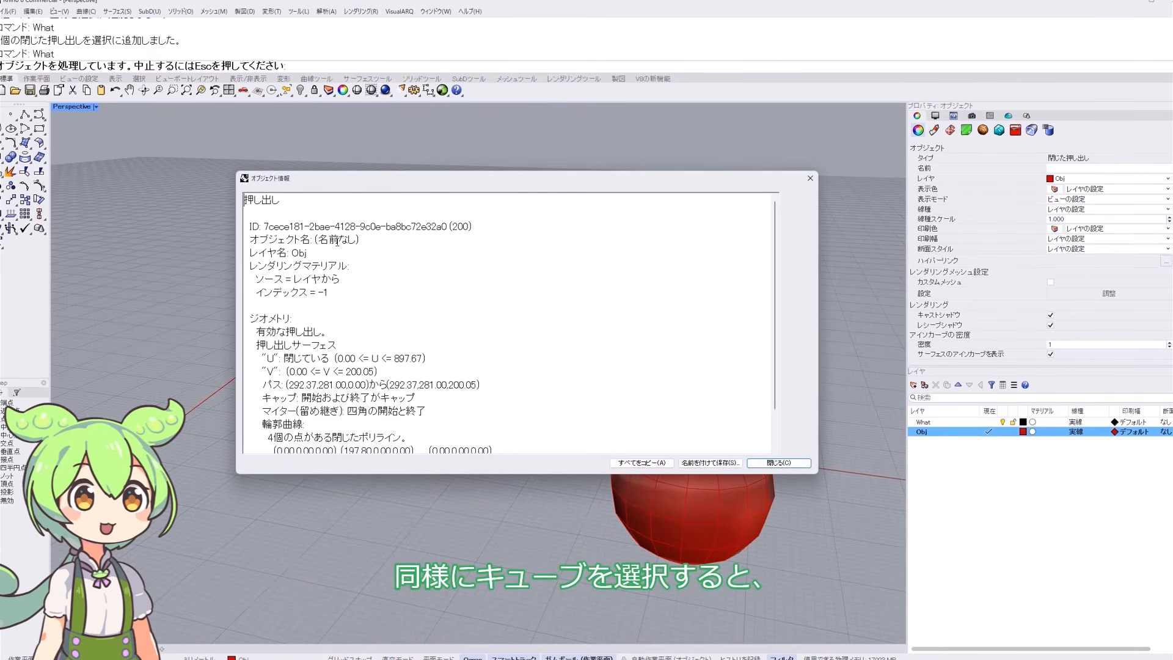
left_click_drag(451, 182, 316, 177)
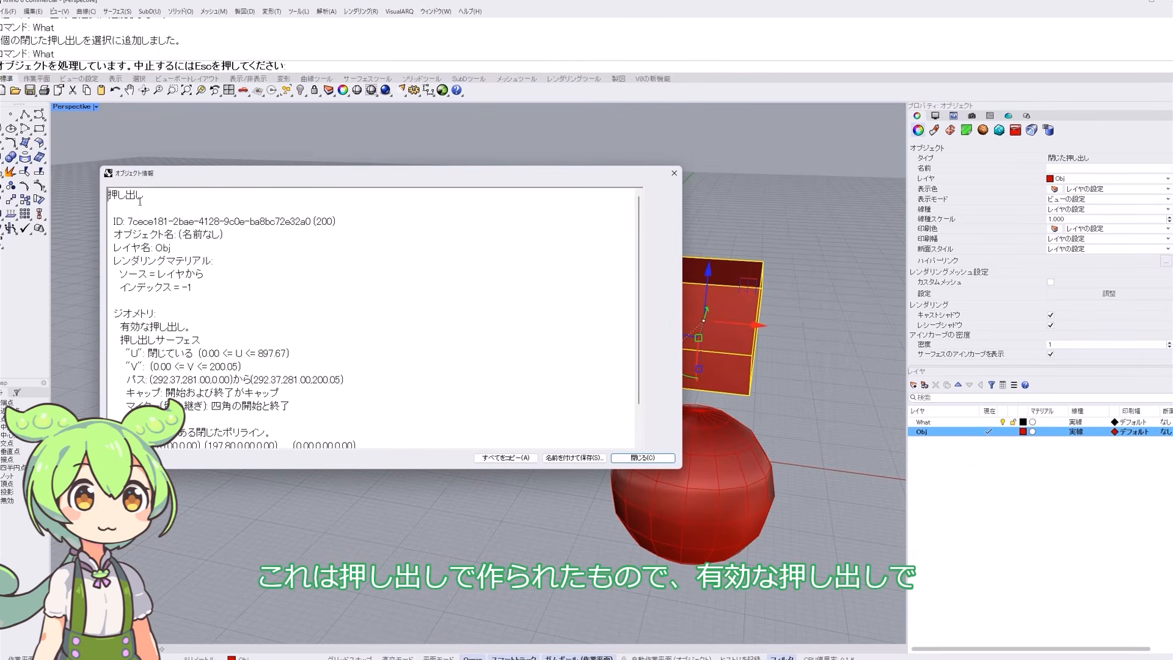
scroll(248, 347, "down", 1)
left_click_drag(121, 283, 194, 283)
left_click_drag(126, 309, 248, 320)
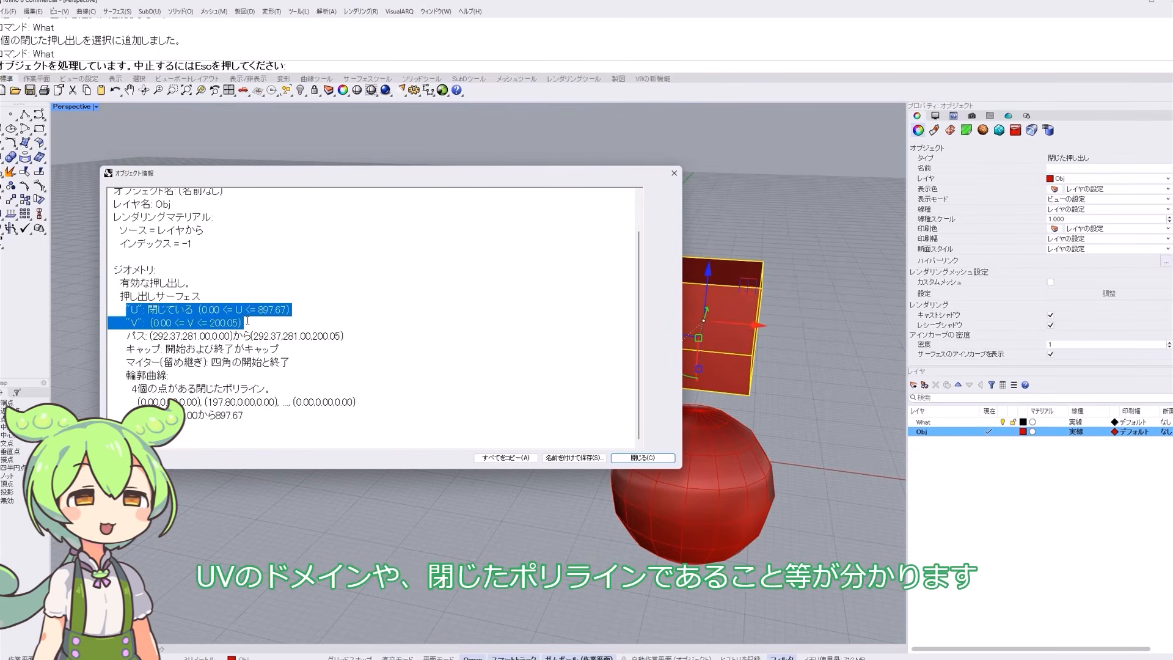
left_click_drag(196, 389, 268, 388)
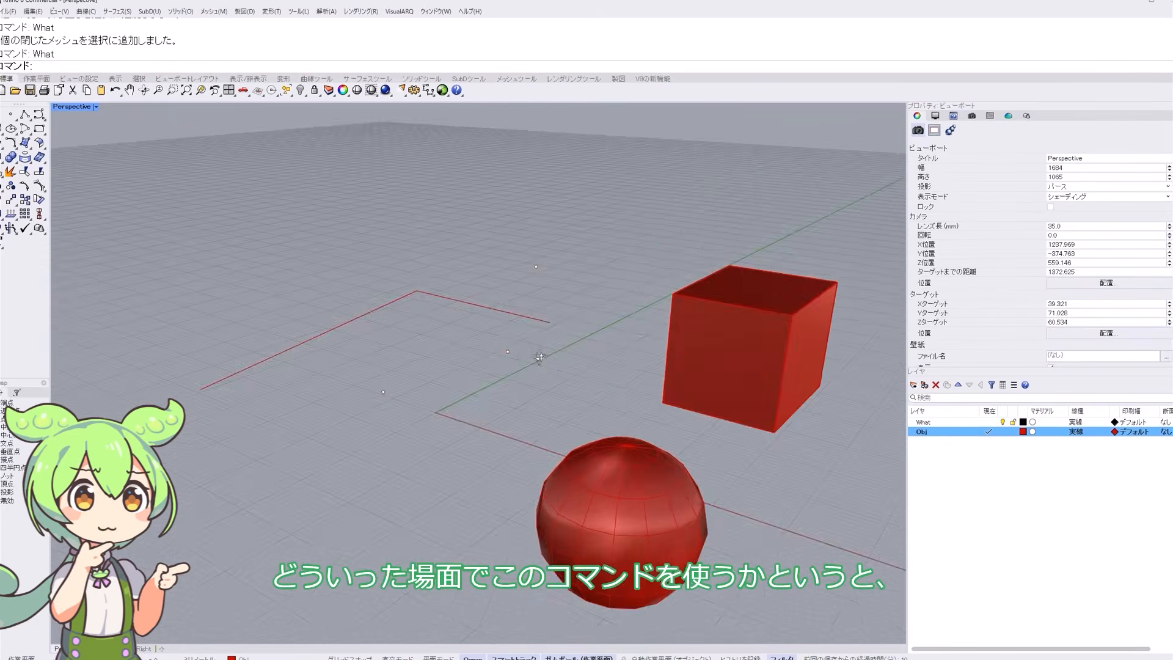
- Display the middle point's object information with What, examine its coordinates, especially the Z value, and close the information
left_click(514, 347)
right_click_drag(474, 265, 479, 324)
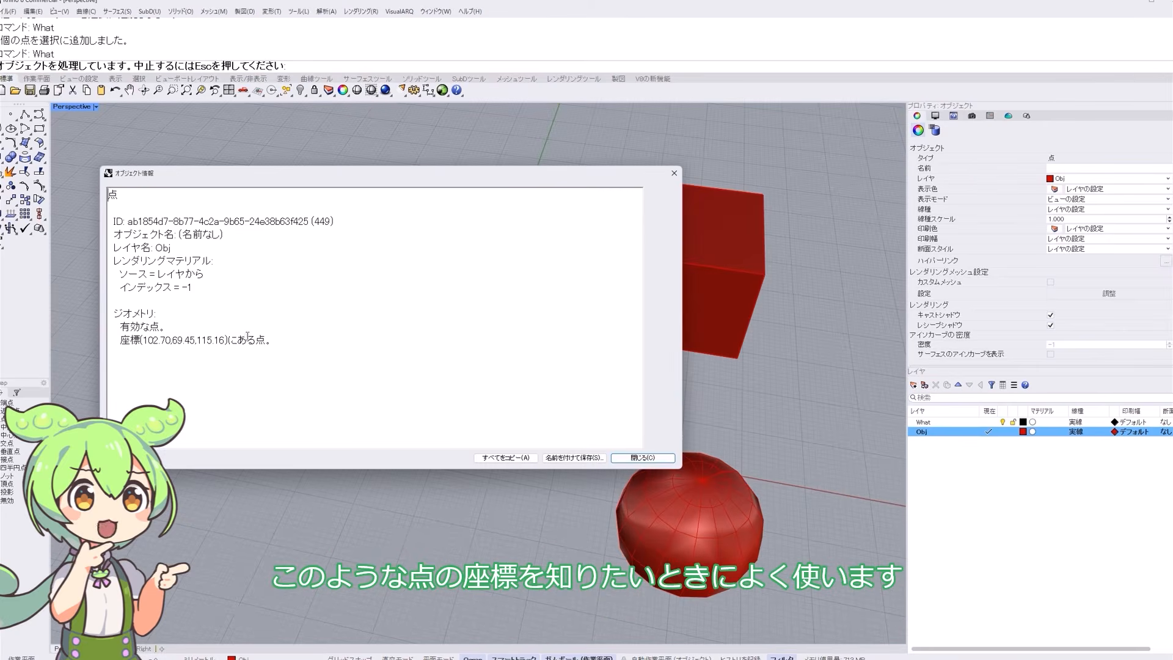
left_click_drag(228, 340, 197, 340)
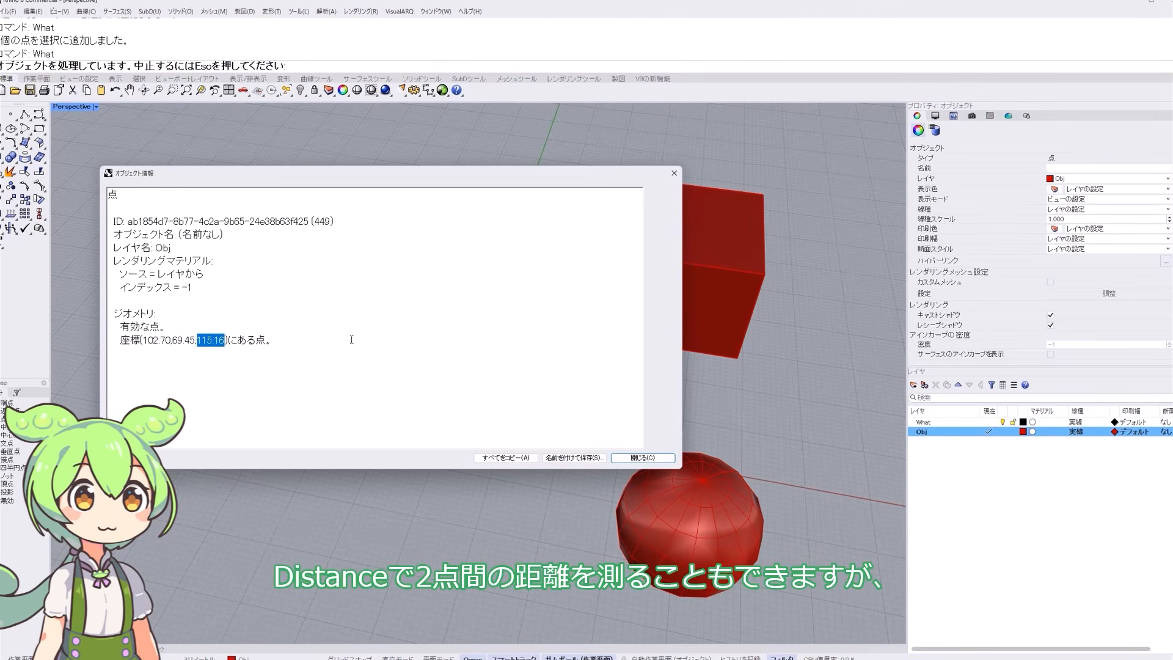
left_click(200, 340)
double_click(199, 340)
left_click(292, 350)
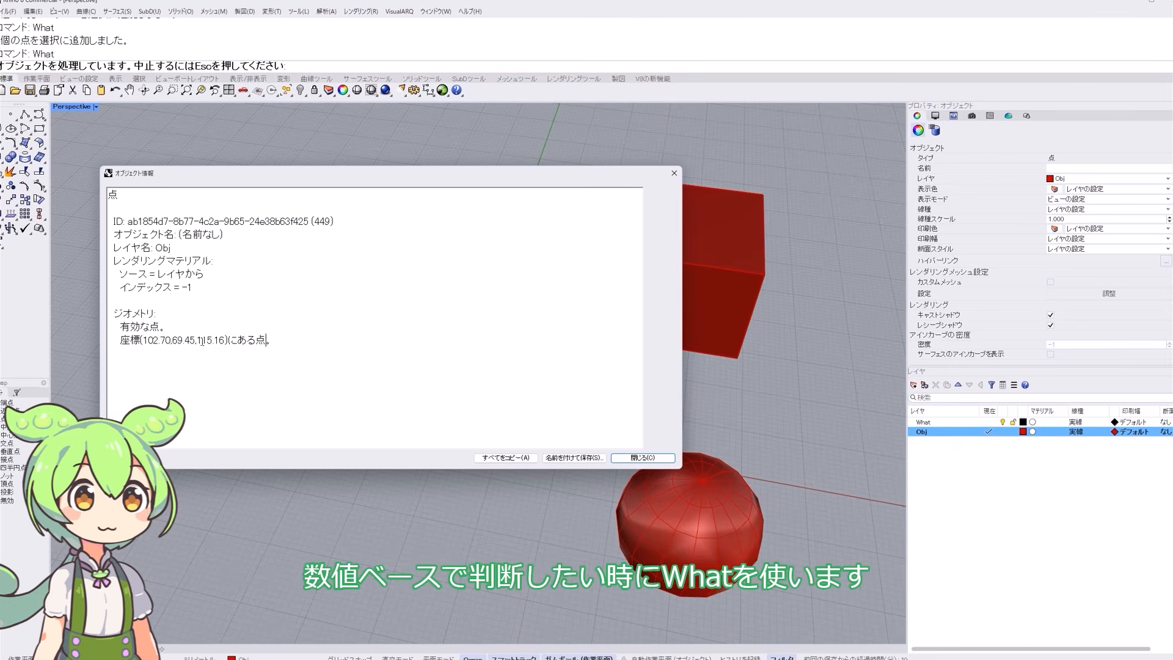
left_click(619, 458)
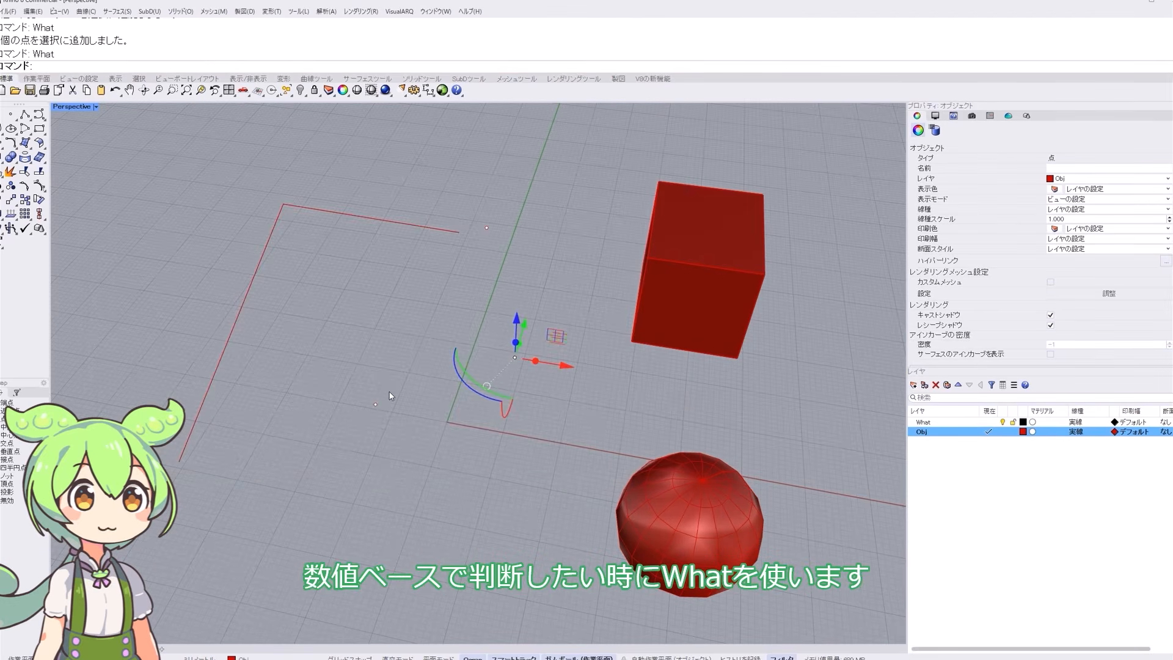
- Run What on the point nearest the front left and examine its Z coordinate
left_click(375, 405)
right_click(410, 322)
double_click(211, 340)
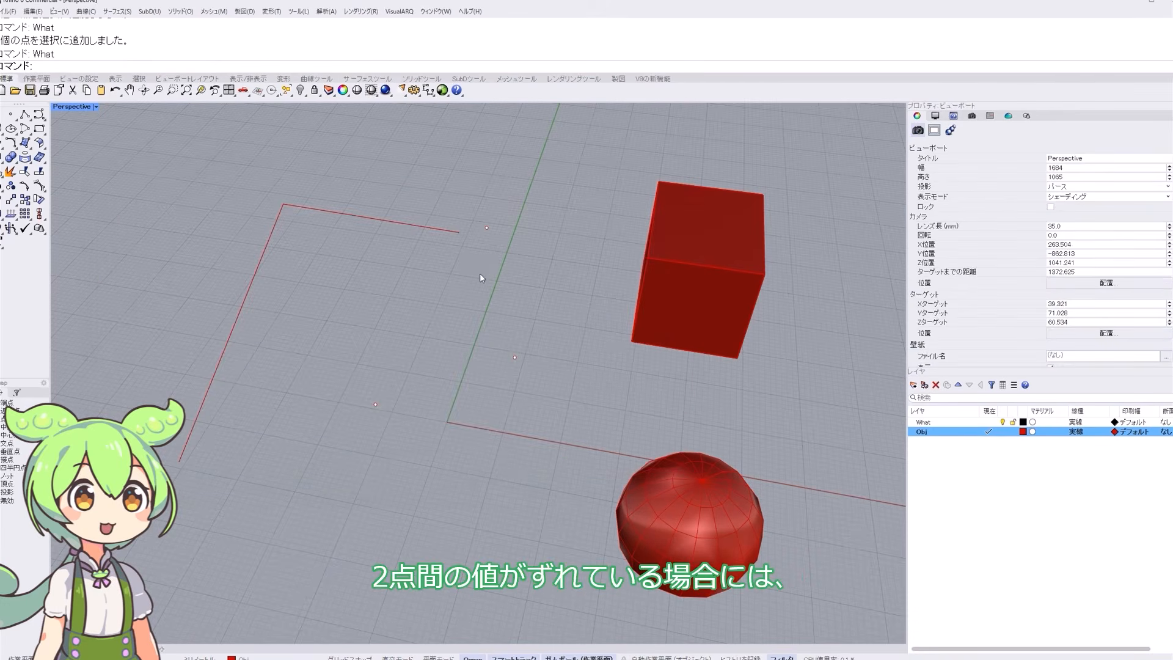
- Align the three points to the Z height of the front-left point with the SetPt command
type("SetPt")
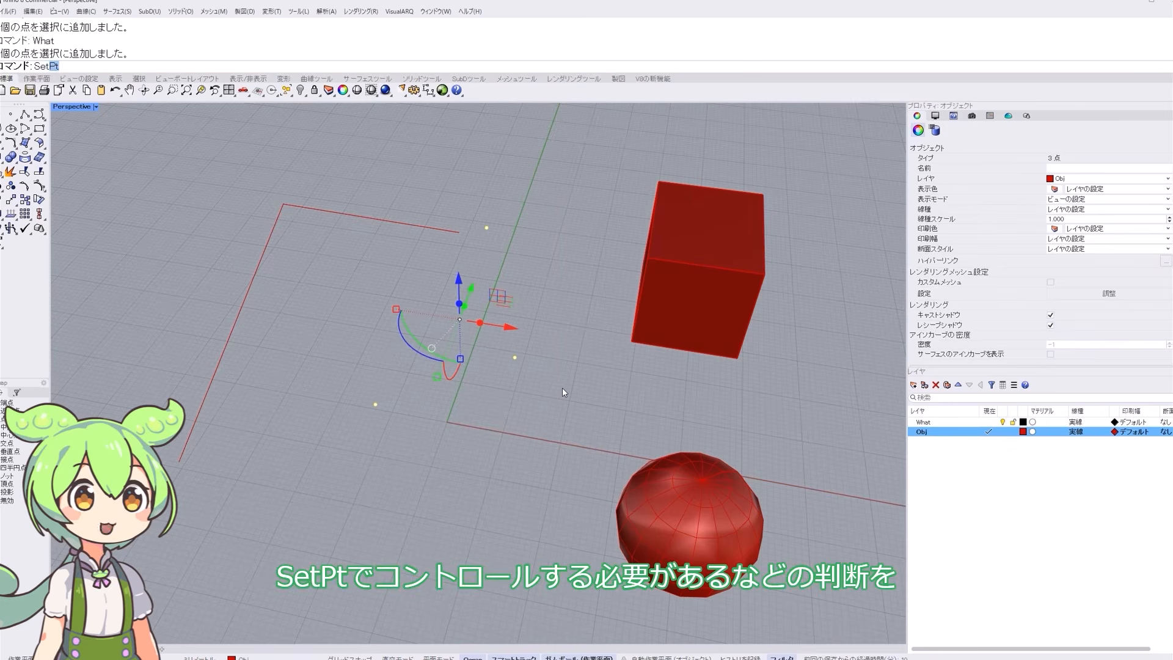
key("Return")
left_click(773, 368)
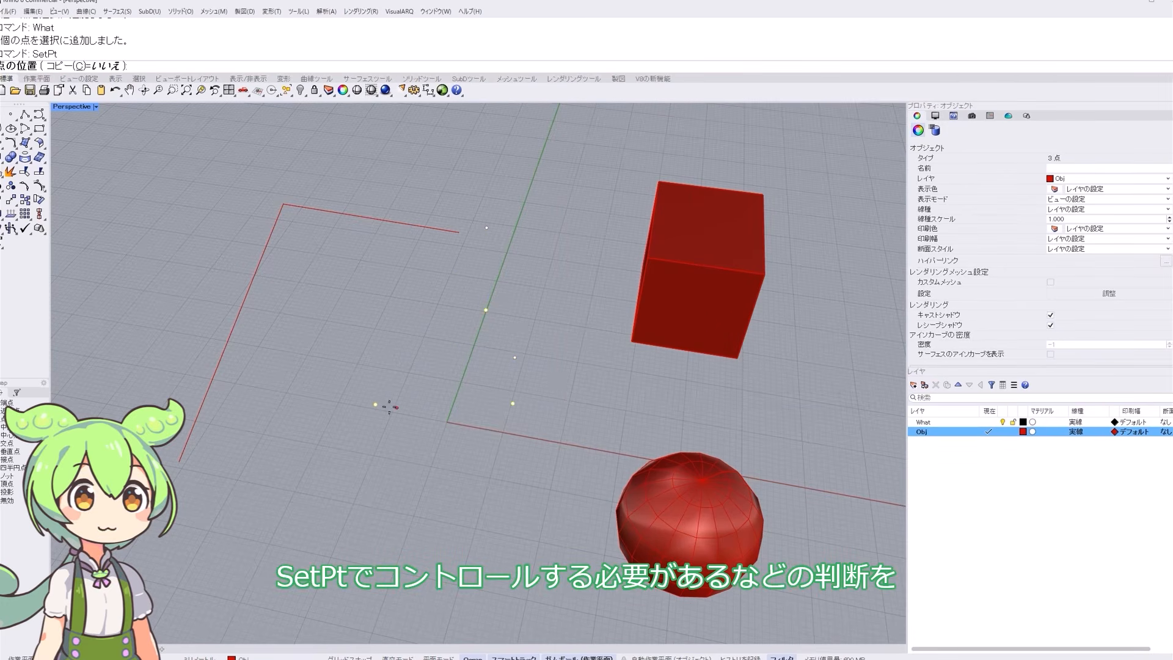
left_click(424, 329)
- Run What on the aligned rear point and check its Z coordinate
left_click_drag(458, 292, 520, 335)
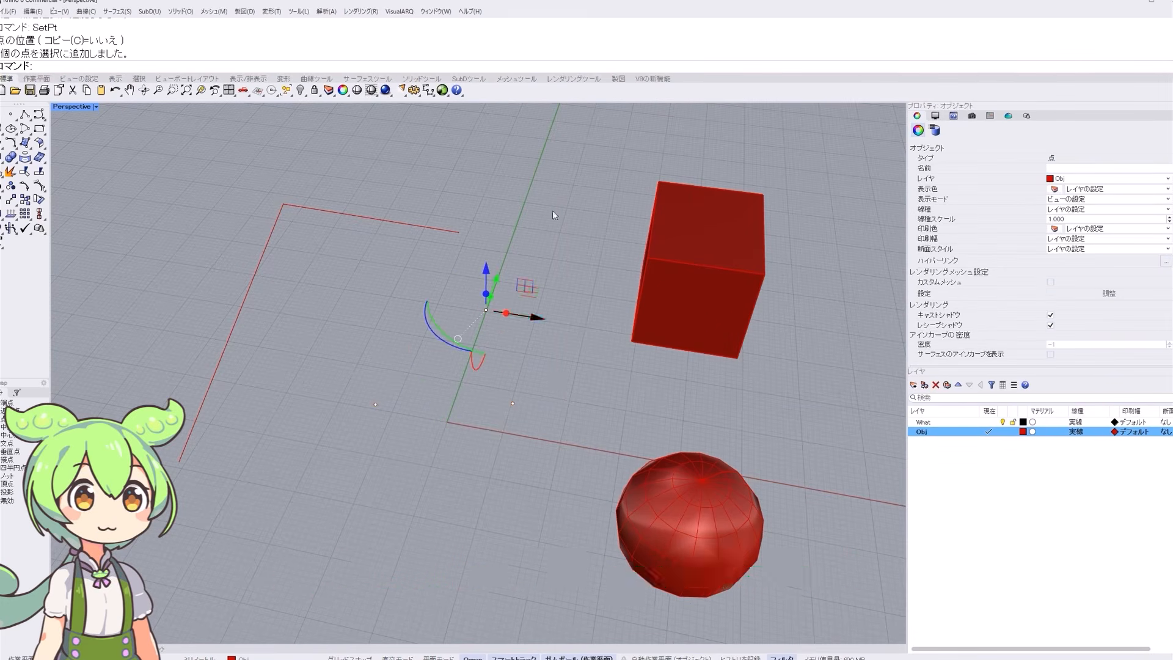
right_click(555, 62)
left_click(581, 166)
double_click(202, 339)
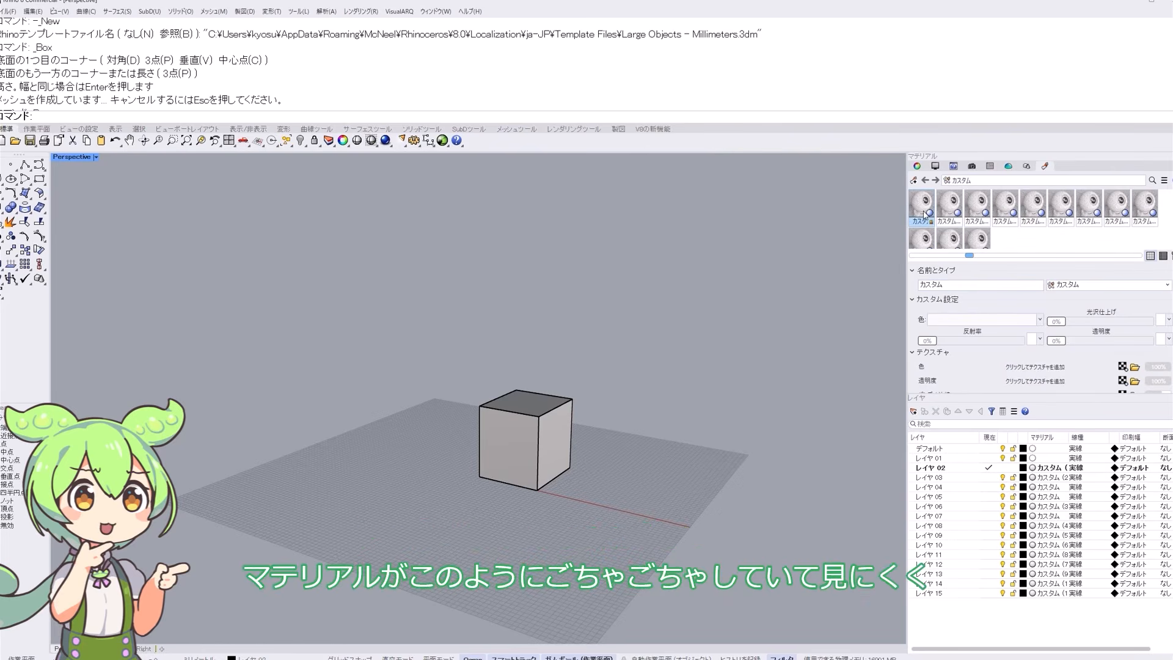
- Purge all unused information from the box file, keeping every category ticked, including annotation styles, block definitions, layers, materials and textures
left_click(983, 245)
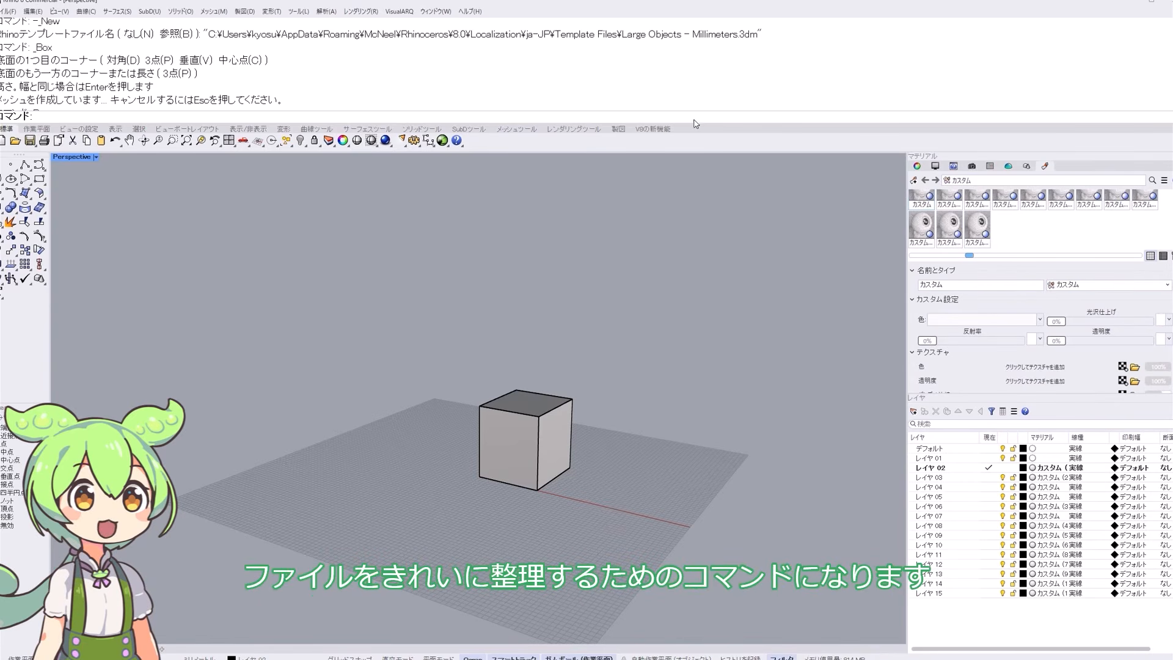
type("Purge")
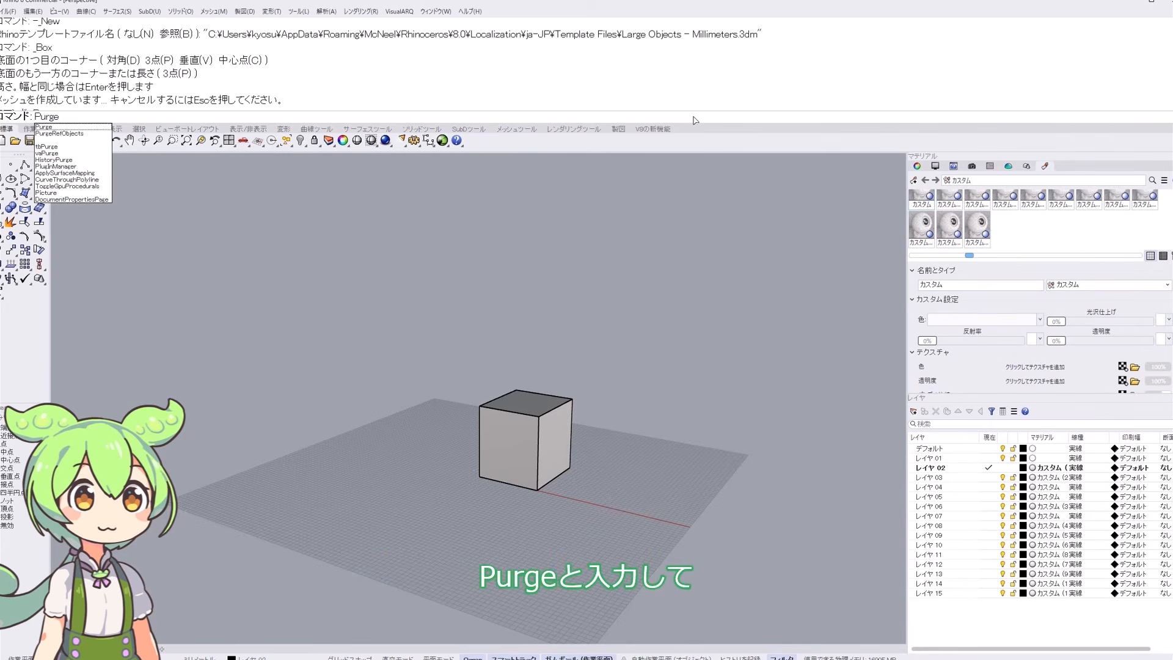
key("Return")
left_click_drag(573, 185, 763, 289)
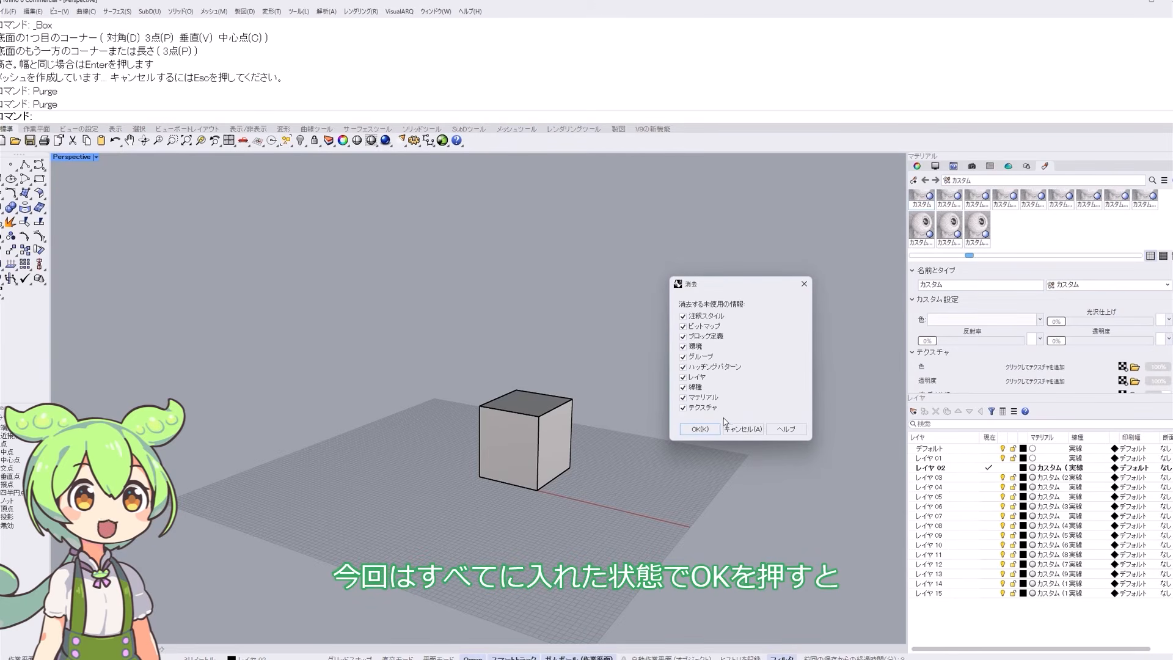
left_click(700, 430)
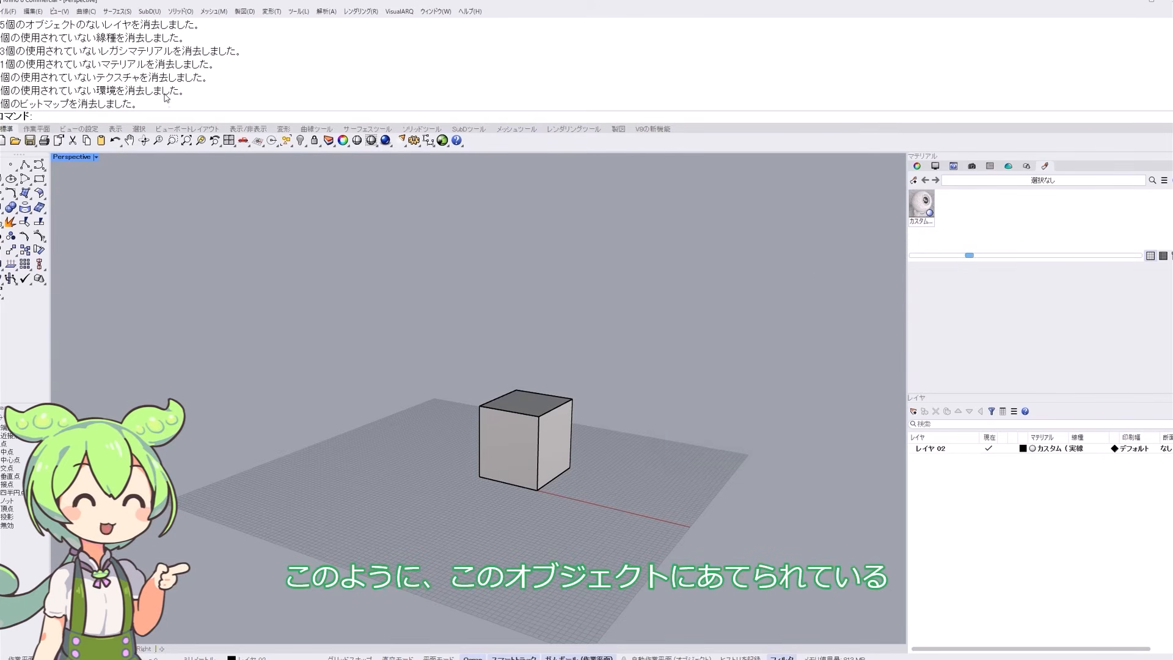
- Select the box and review the purge report in the command history
left_click(529, 422)
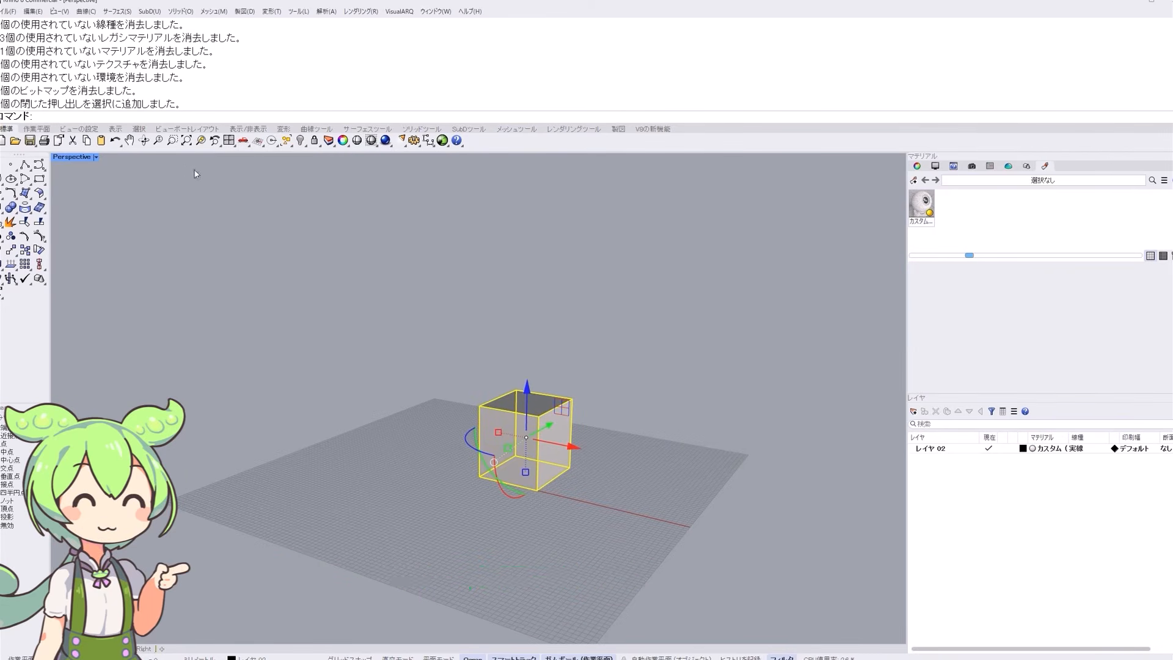
scroll(96, 86, "up", 1)
scroll(96, 86, "up", 1)
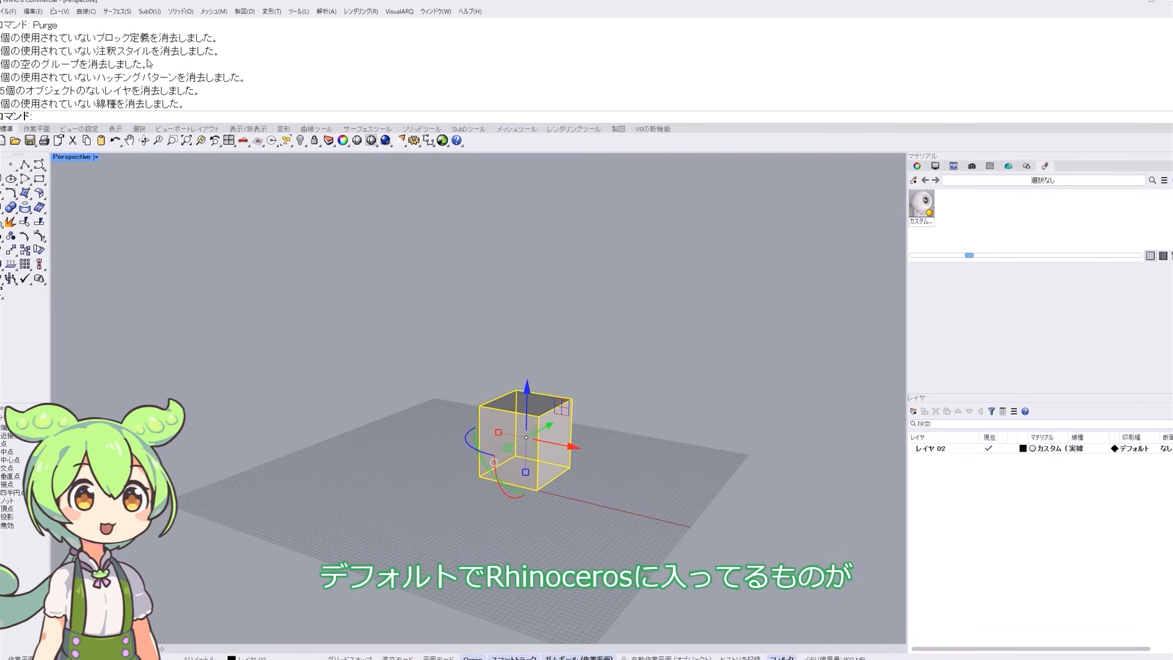
- Check which annotation styles remain in the document properties, then close the options and deselect the box
left_click(301, 12)
left_click(321, 274)
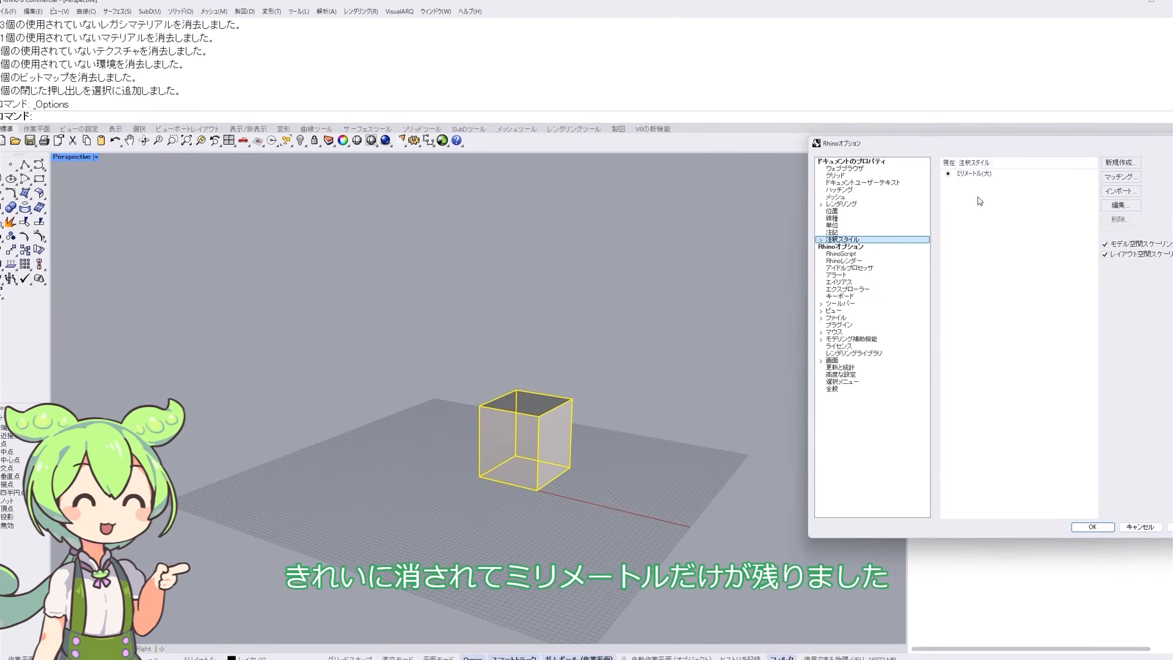
left_click(1092, 526)
left_click(712, 435)
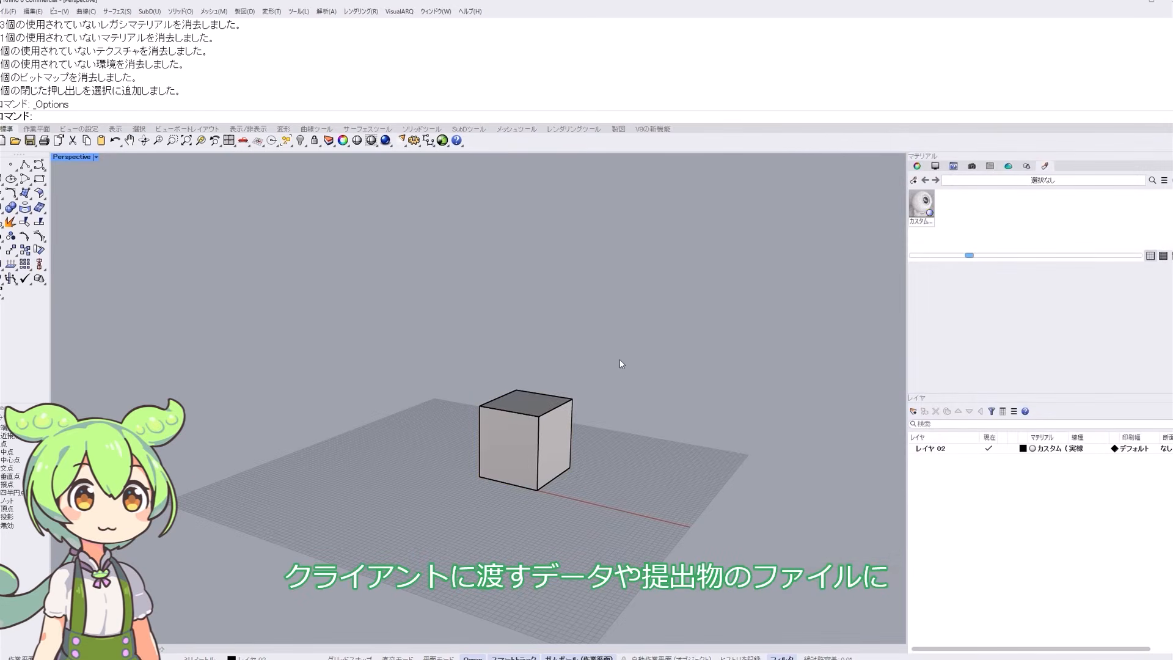